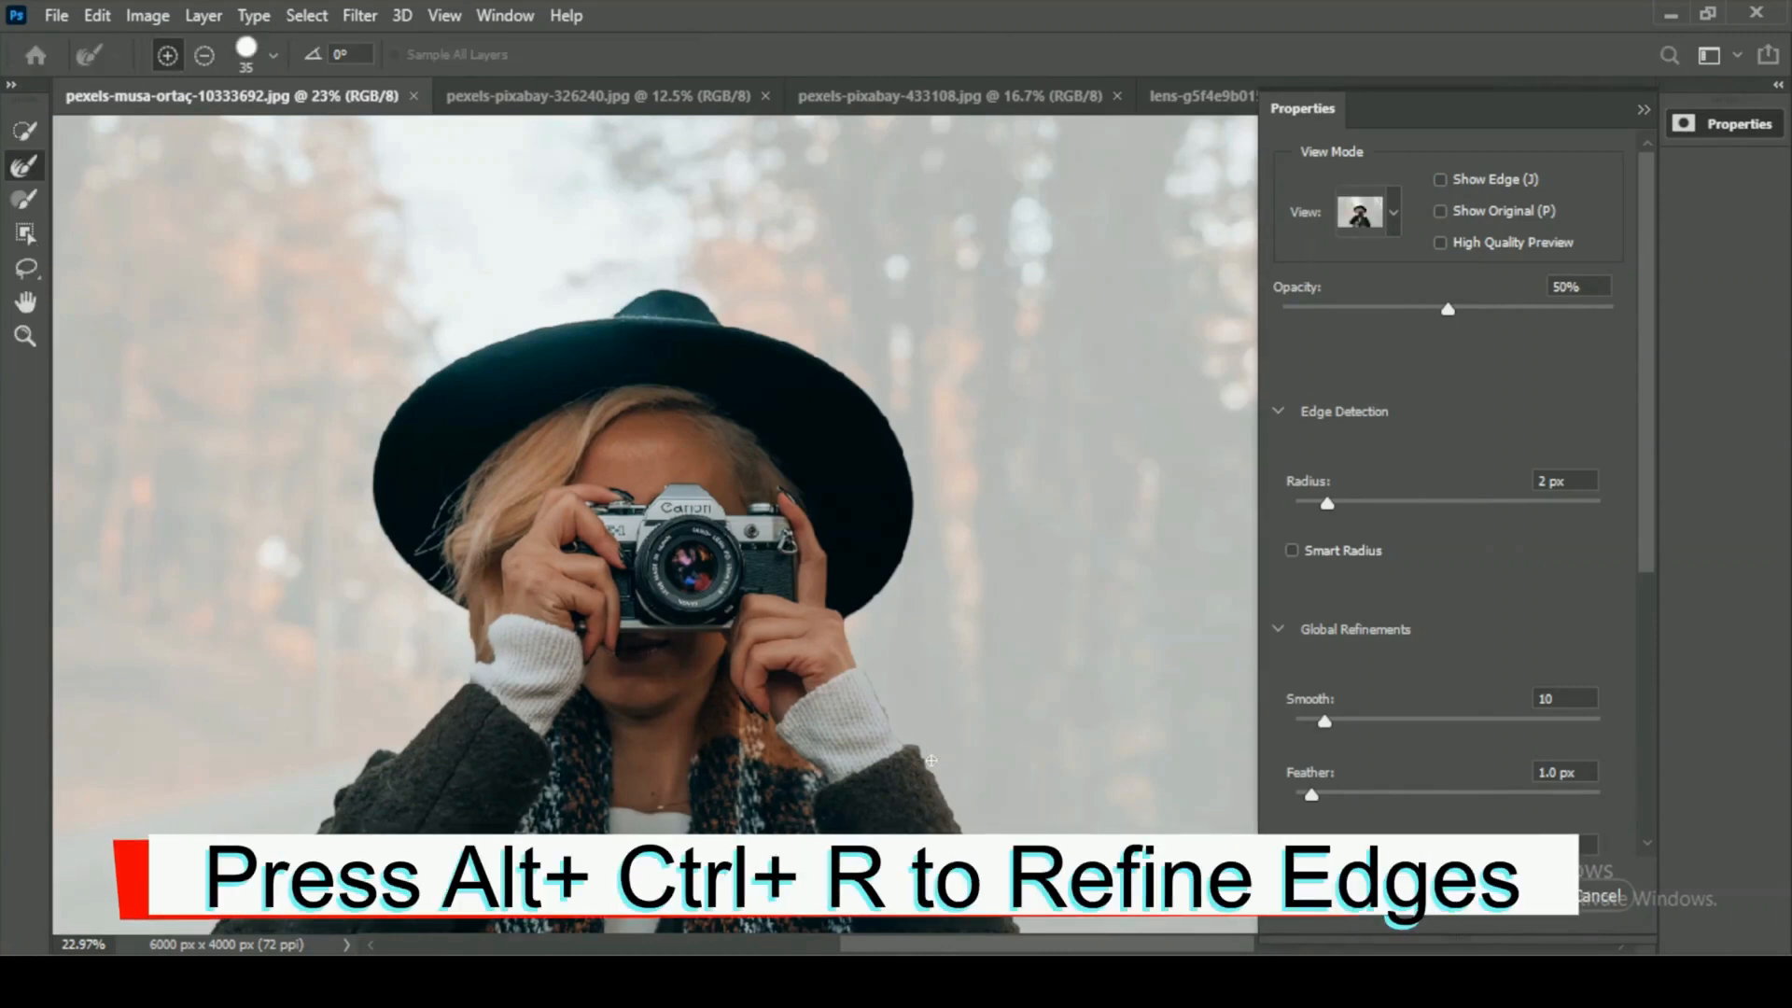
# Examine the refined selection edges up close around the hat, white cuffs, coat sleeves and scarf.
pyautogui.hotkey('ctrl', '+')
pyautogui.hotkey('ctrl', '+')
pyautogui.hotkey('ctrl', '+')
pyautogui.hotkey('ctrl', '+')
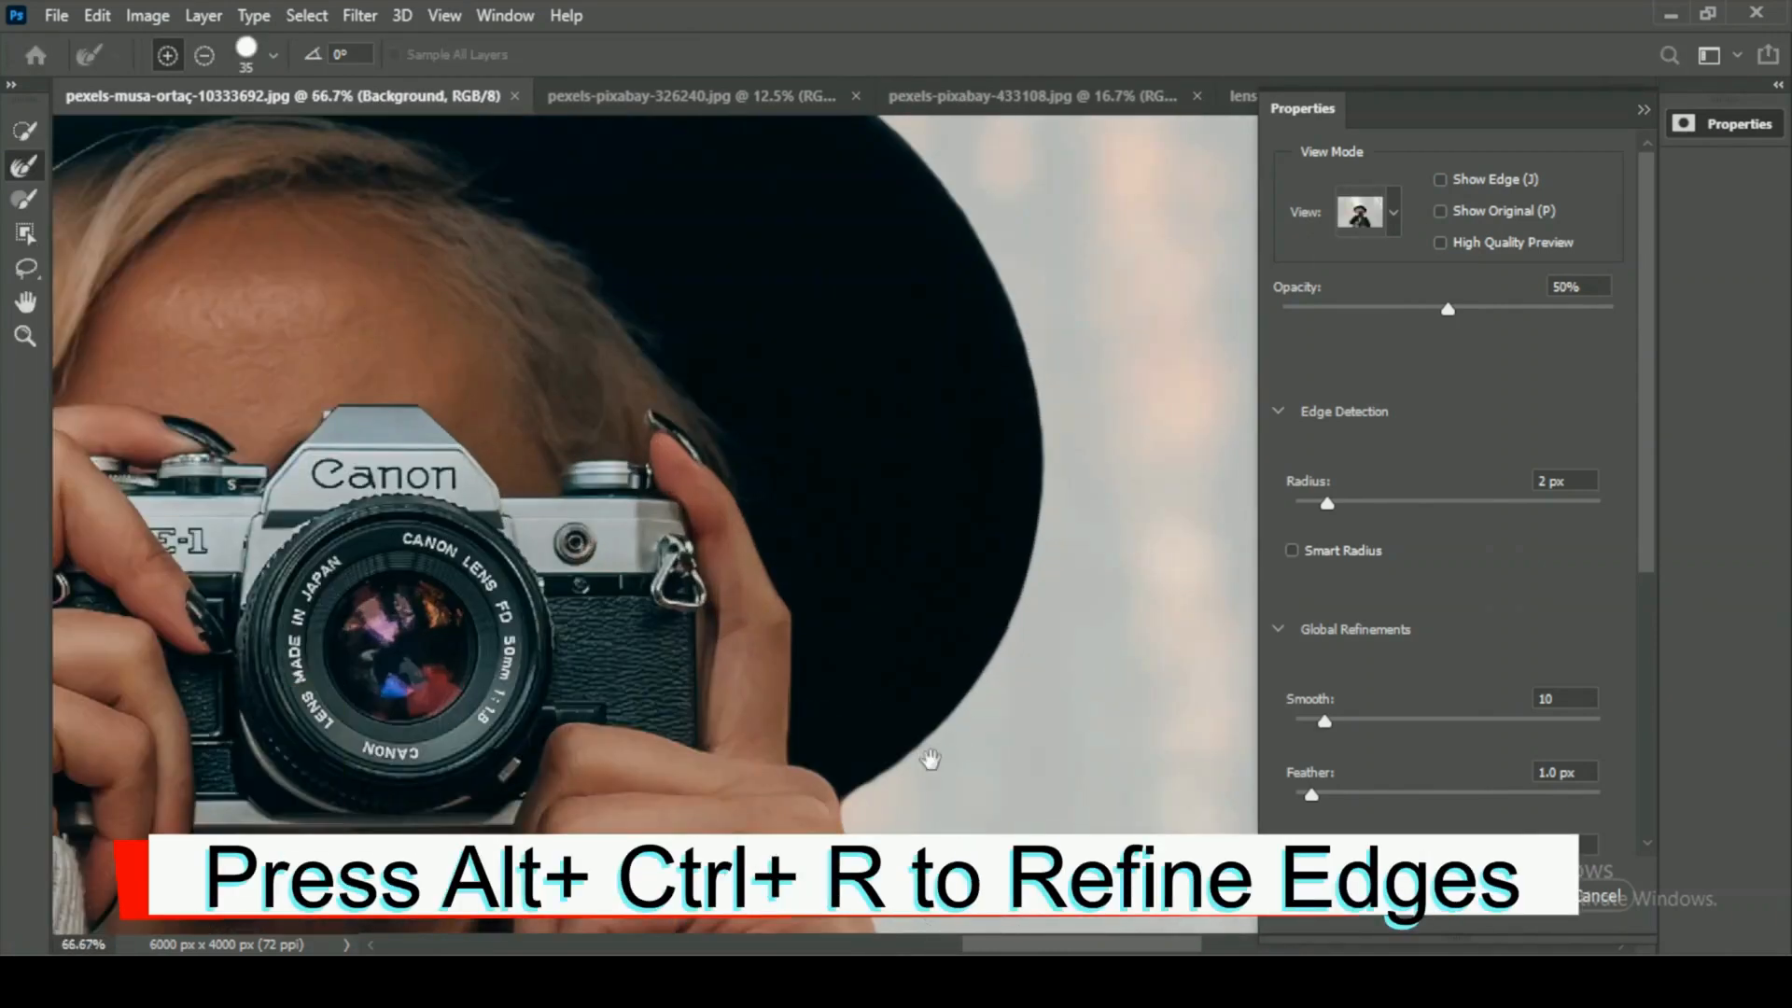
pyautogui.moveTo(830, 653); pyautogui.dragTo(760, 317)
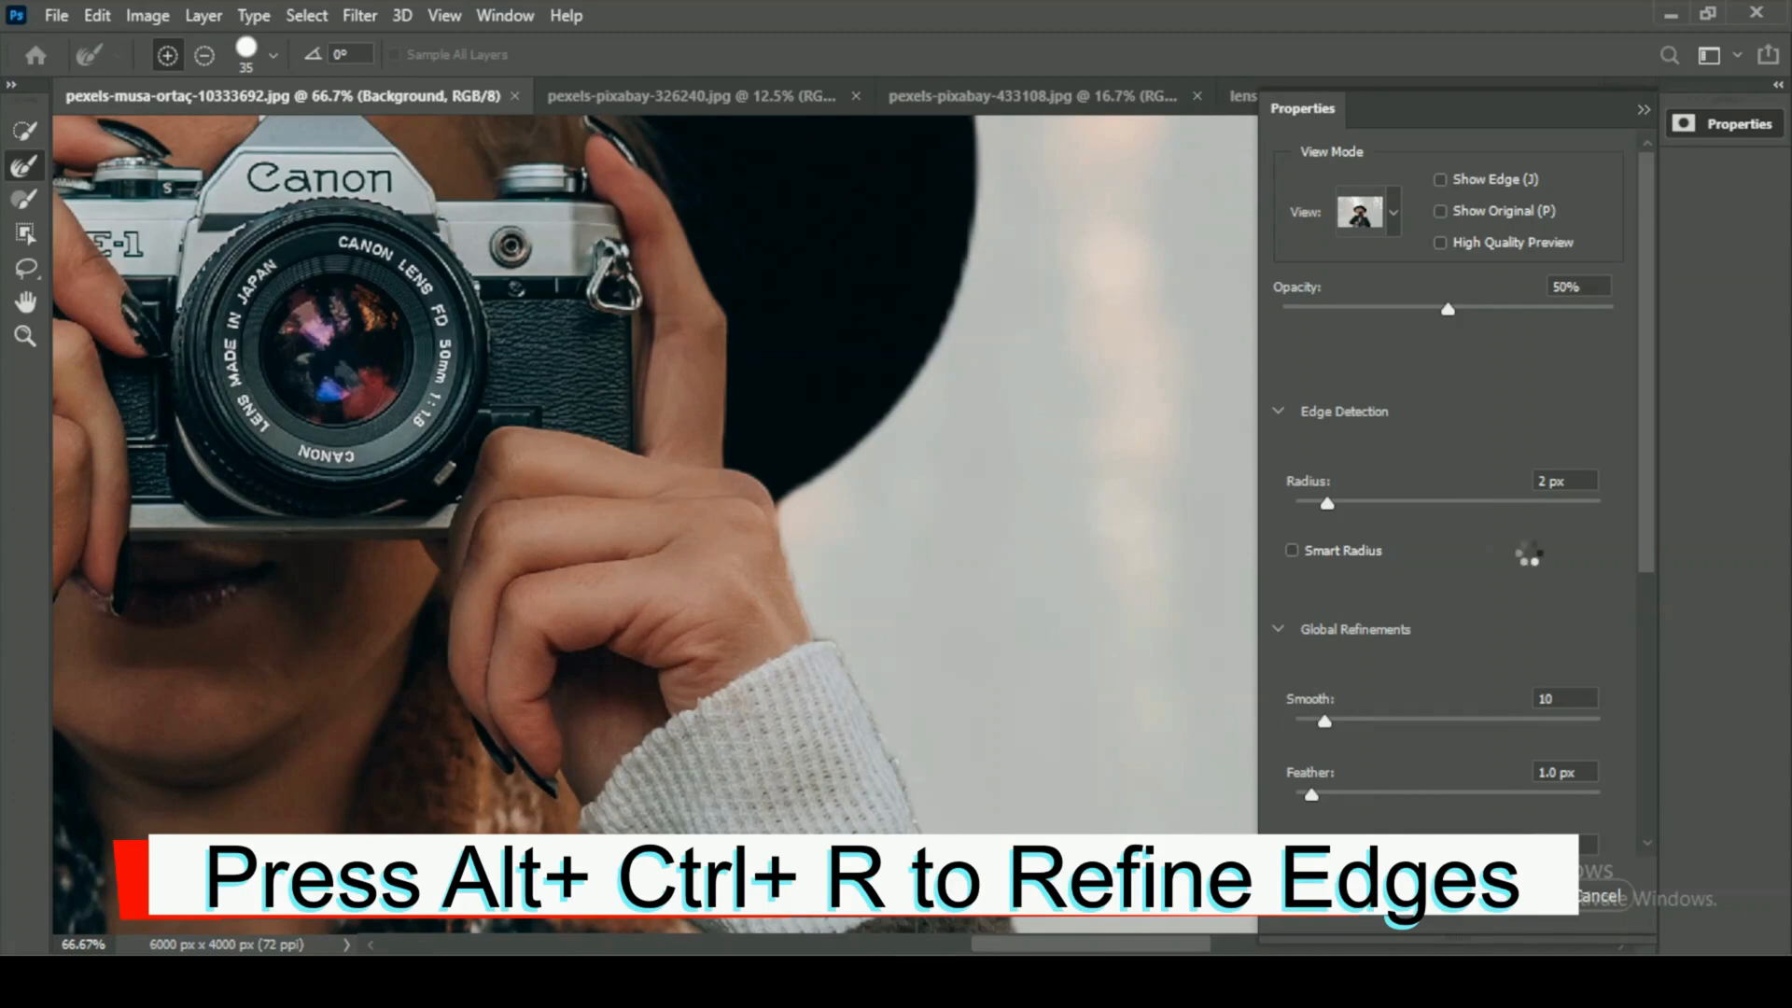
pyautogui.scroll(-2, 1527, 548)
pyautogui.scroll(-1, 889, 771)
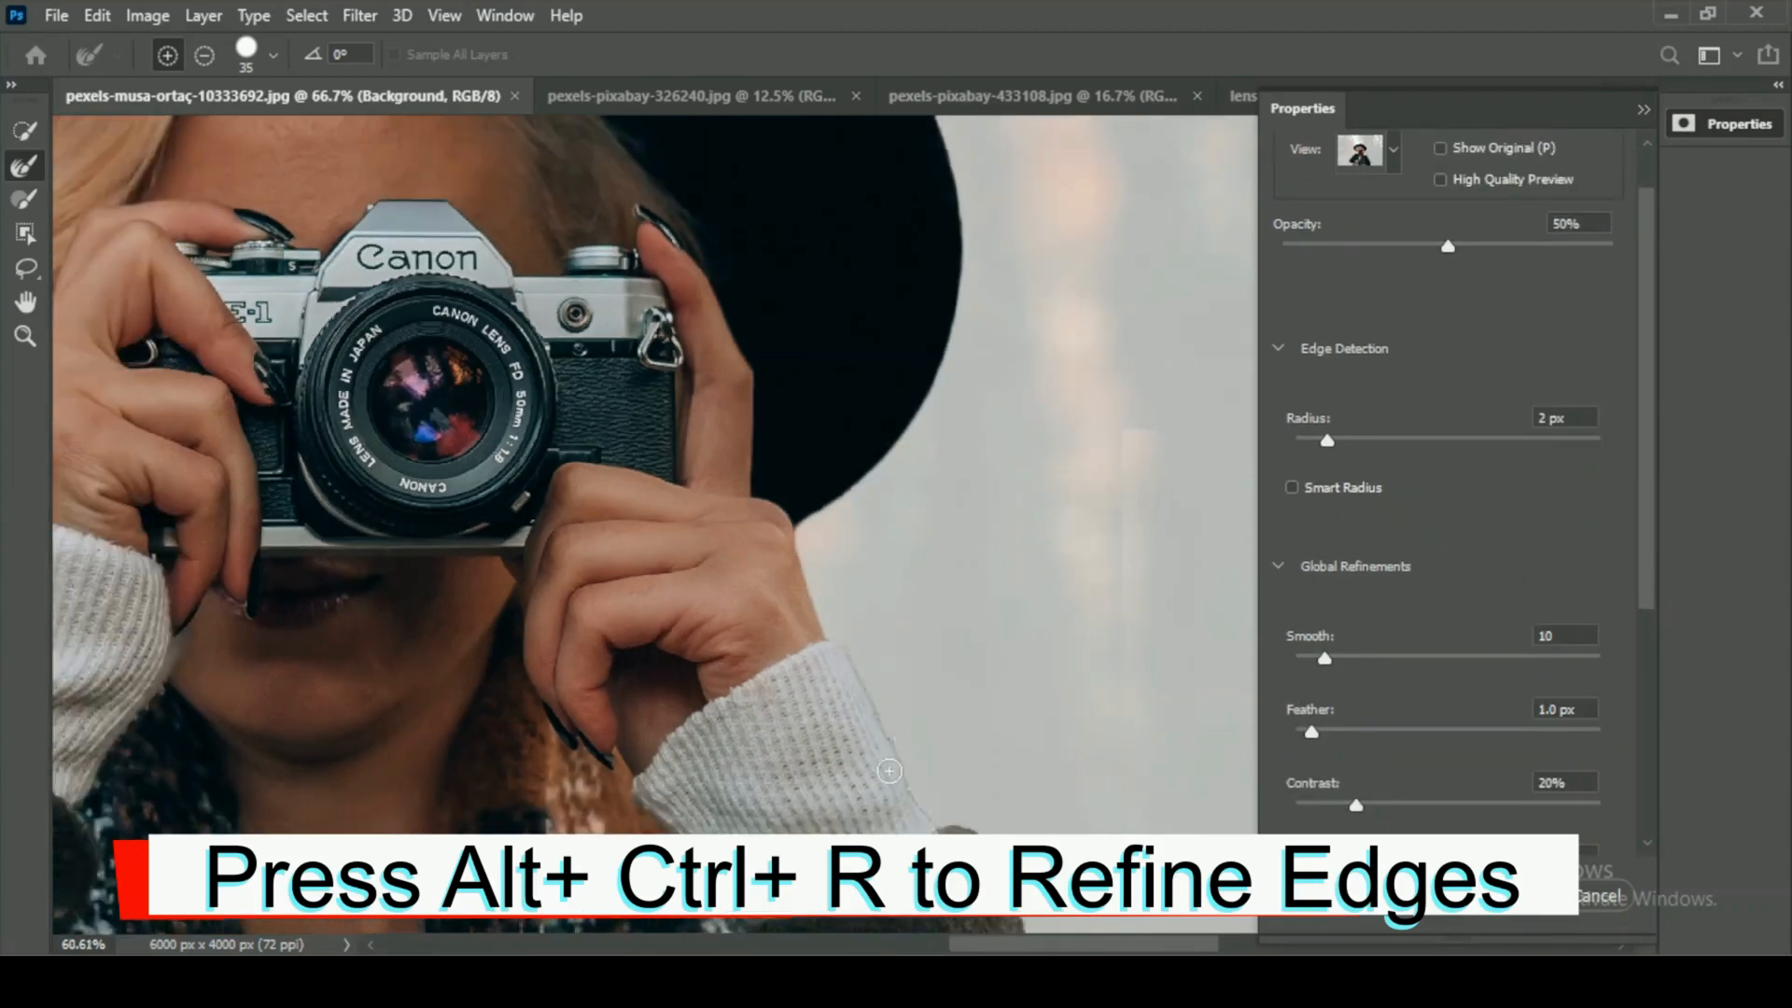
pyautogui.scroll(-4, 889, 771)
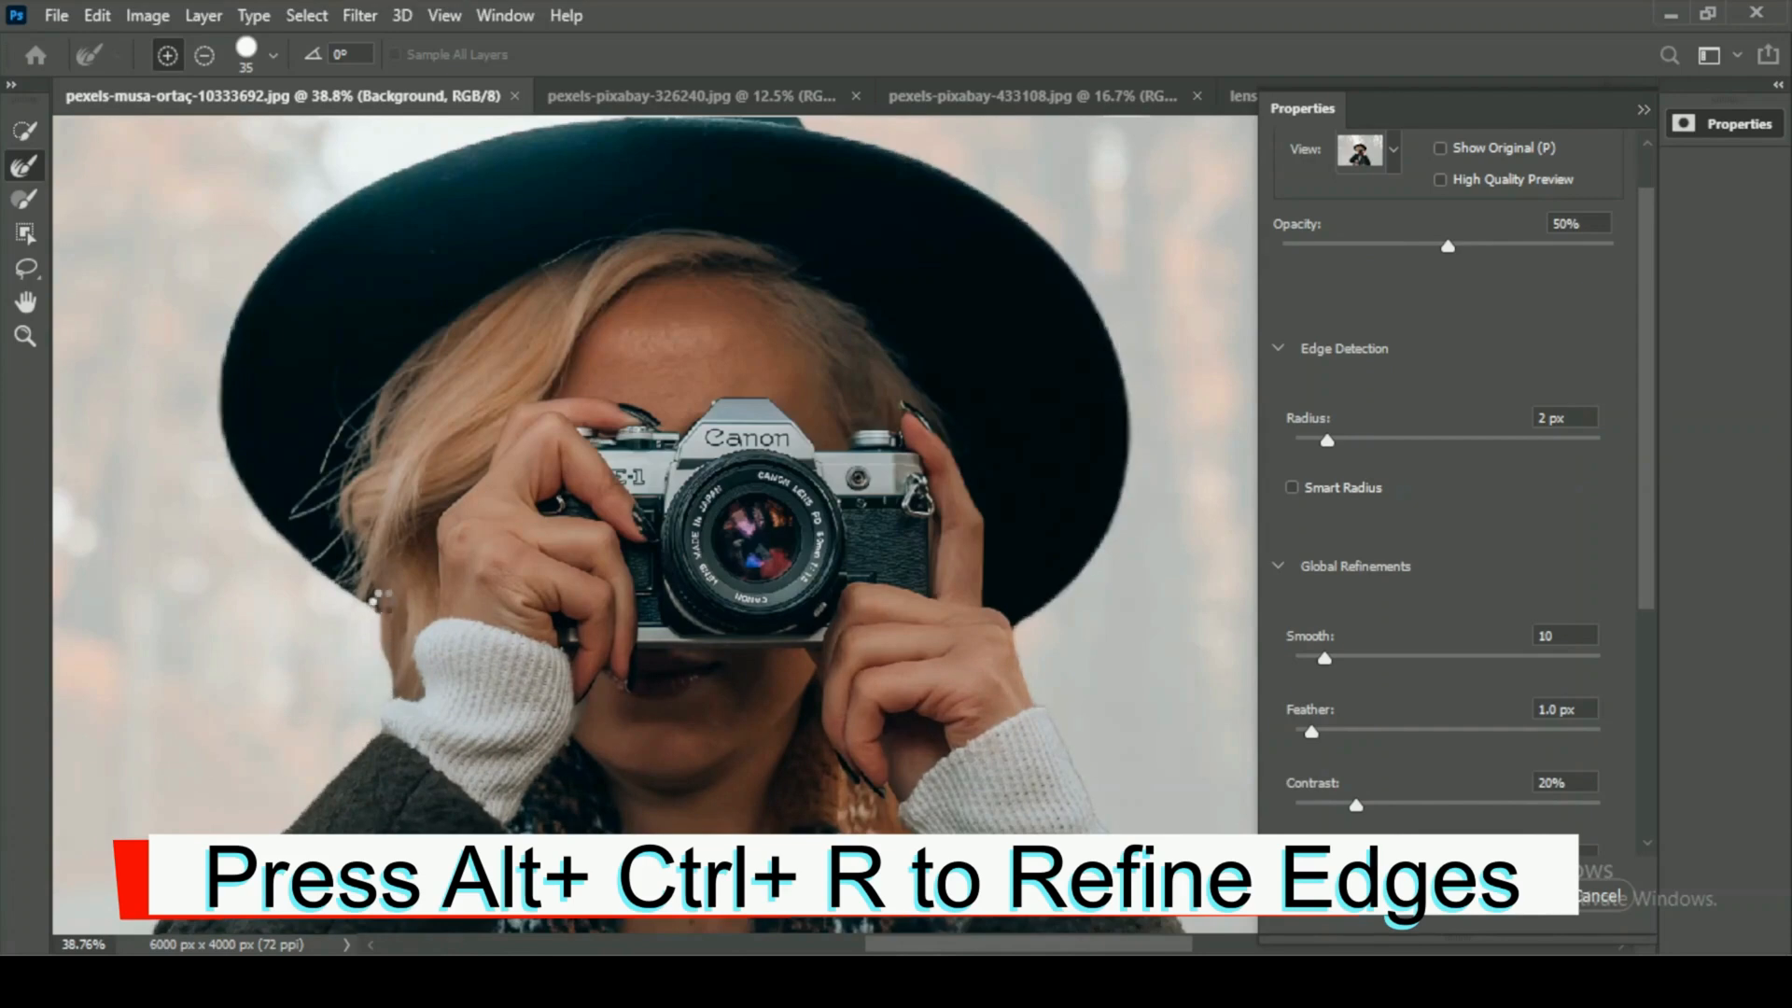
pyautogui.scroll(-3, 388, 603)
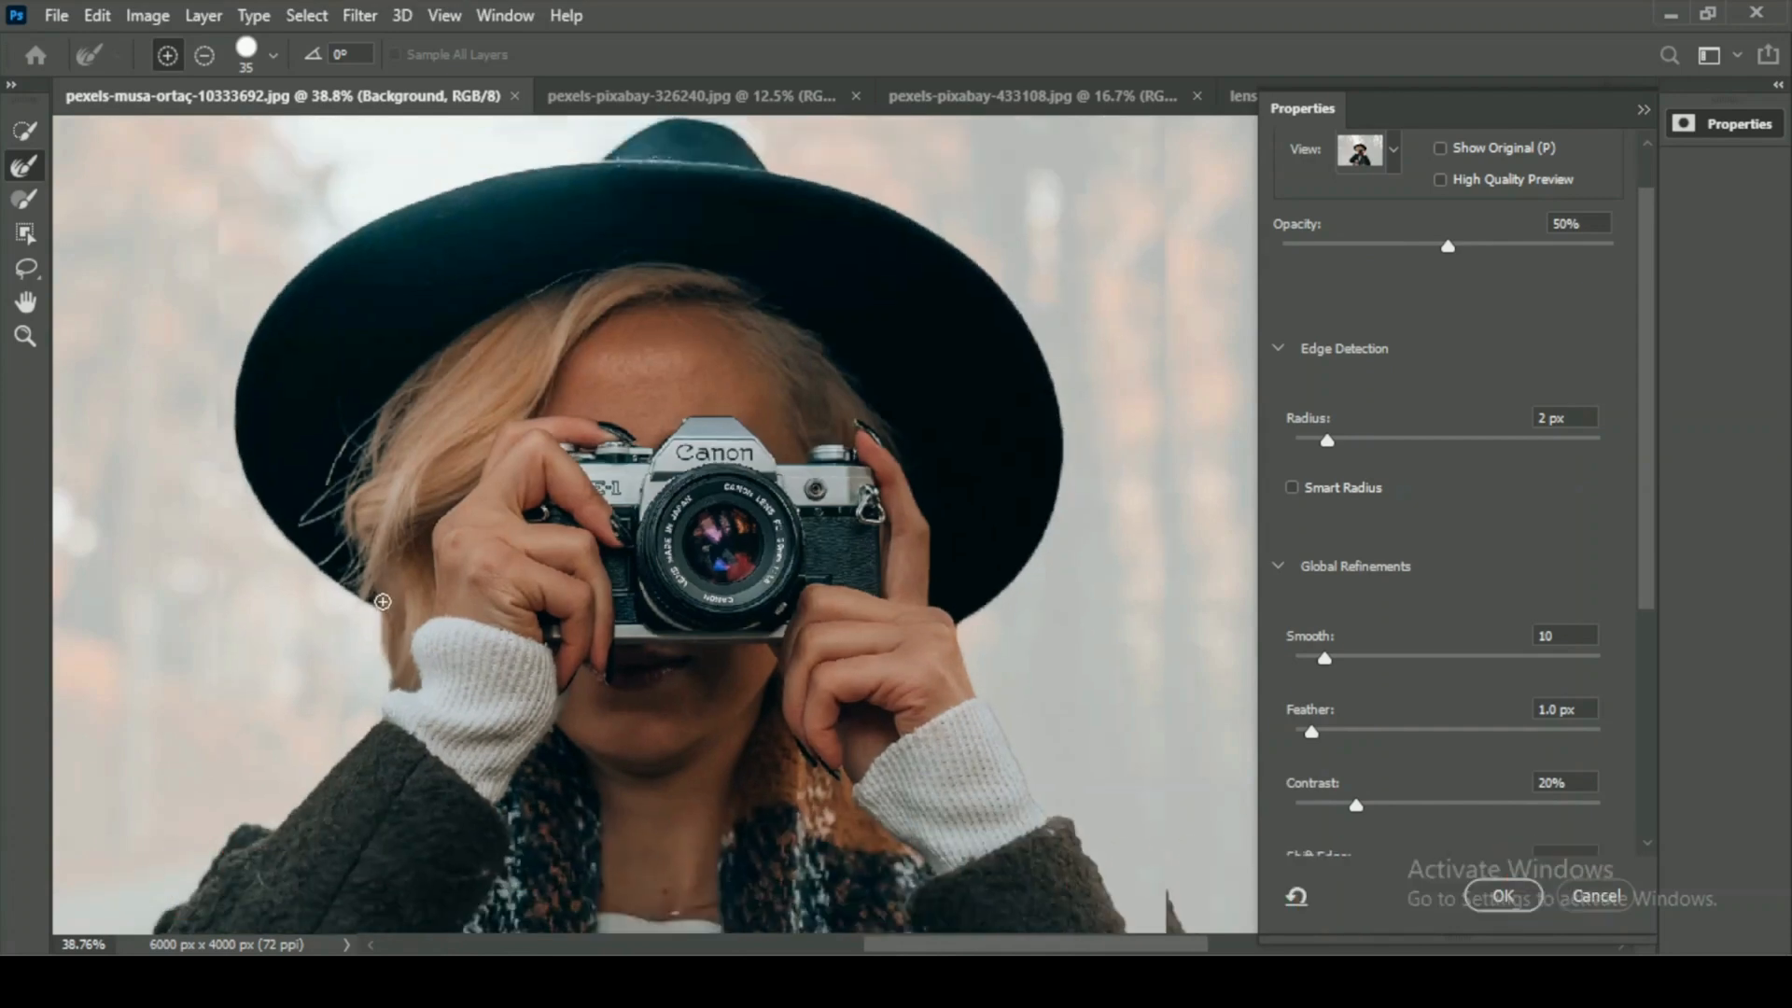
pyautogui.scroll(4, 772, 728)
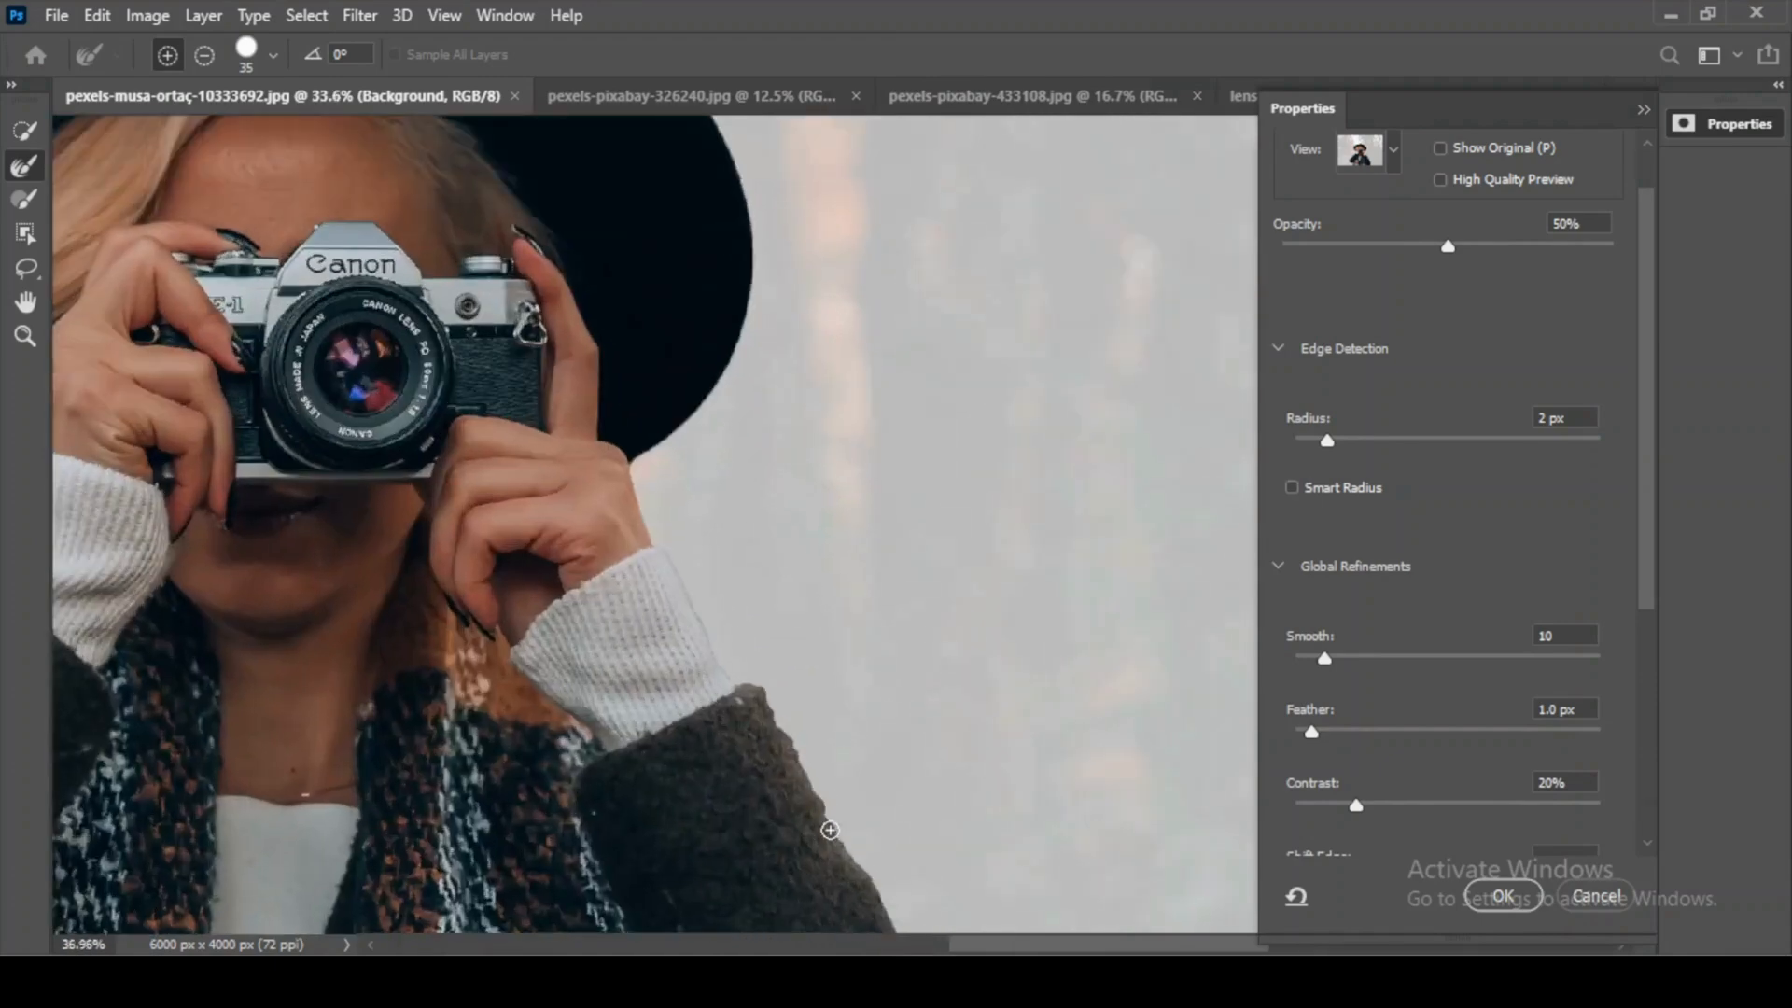
pyautogui.moveTo(821, 798); pyautogui.dragTo(710, 407)
pyautogui.moveTo(855, 644); pyautogui.dragTo(936, 327)
pyautogui.moveTo(589, 580); pyautogui.dragTo(1223, 600)
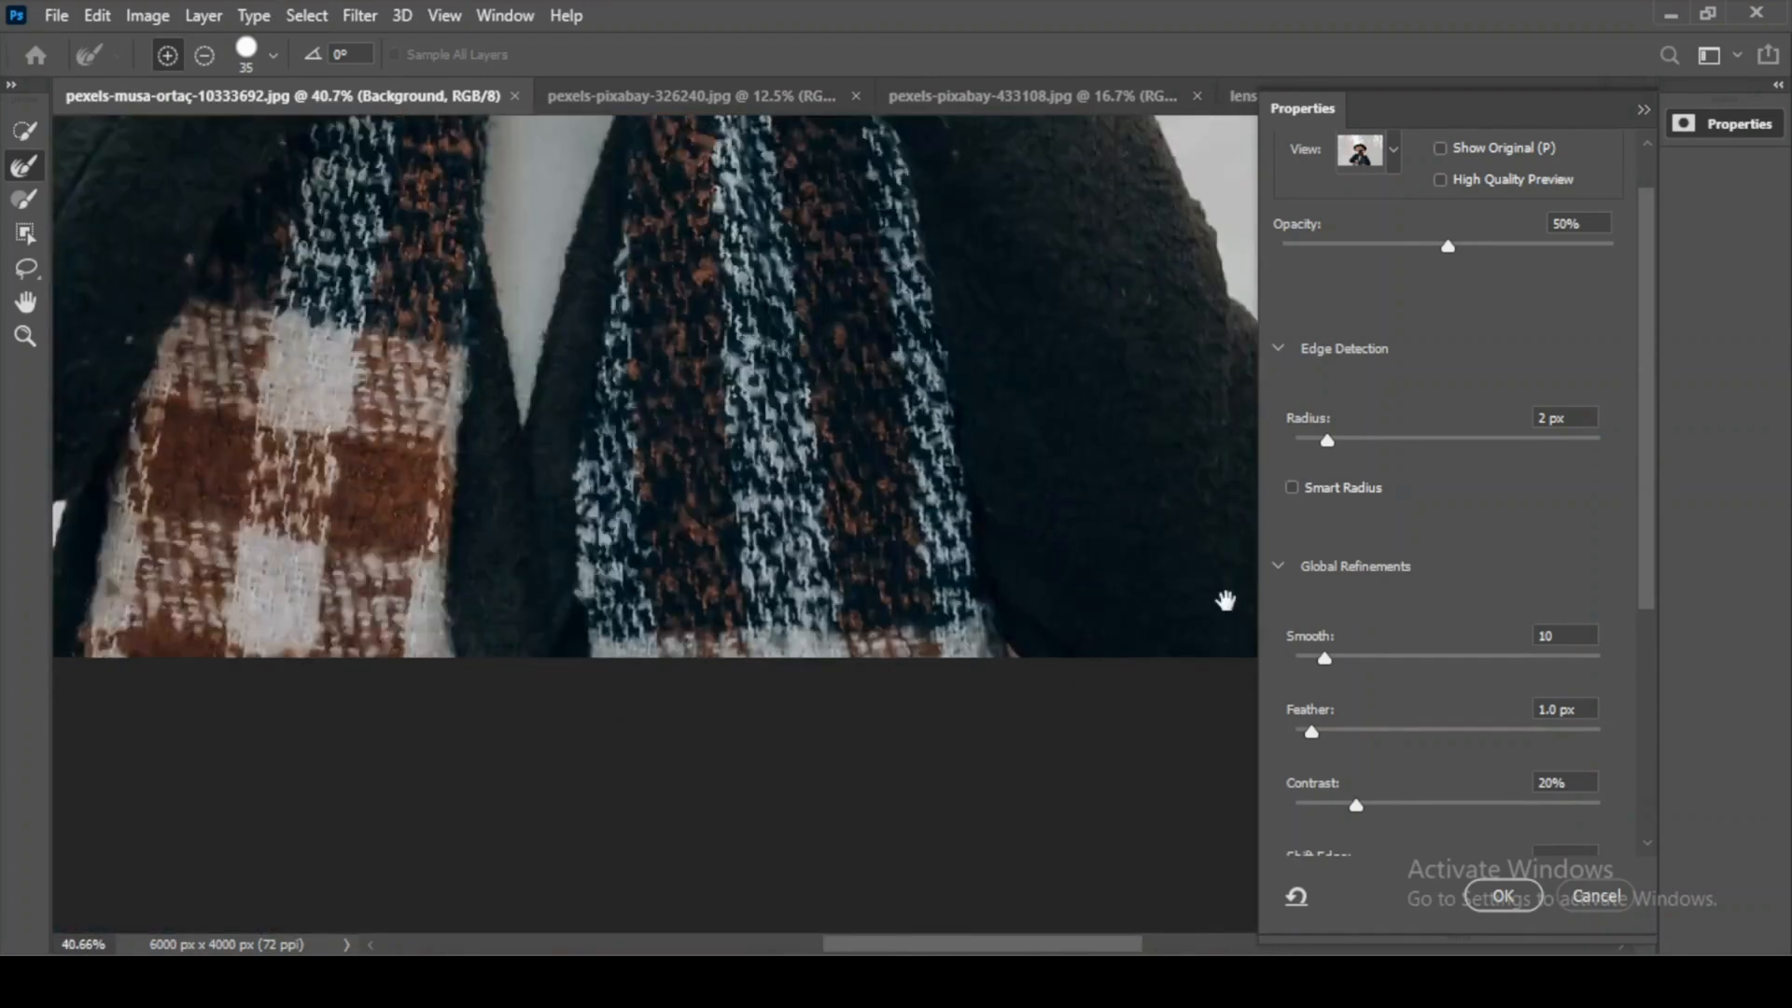
pyautogui.moveTo(624, 428); pyautogui.dragTo(599, 731)
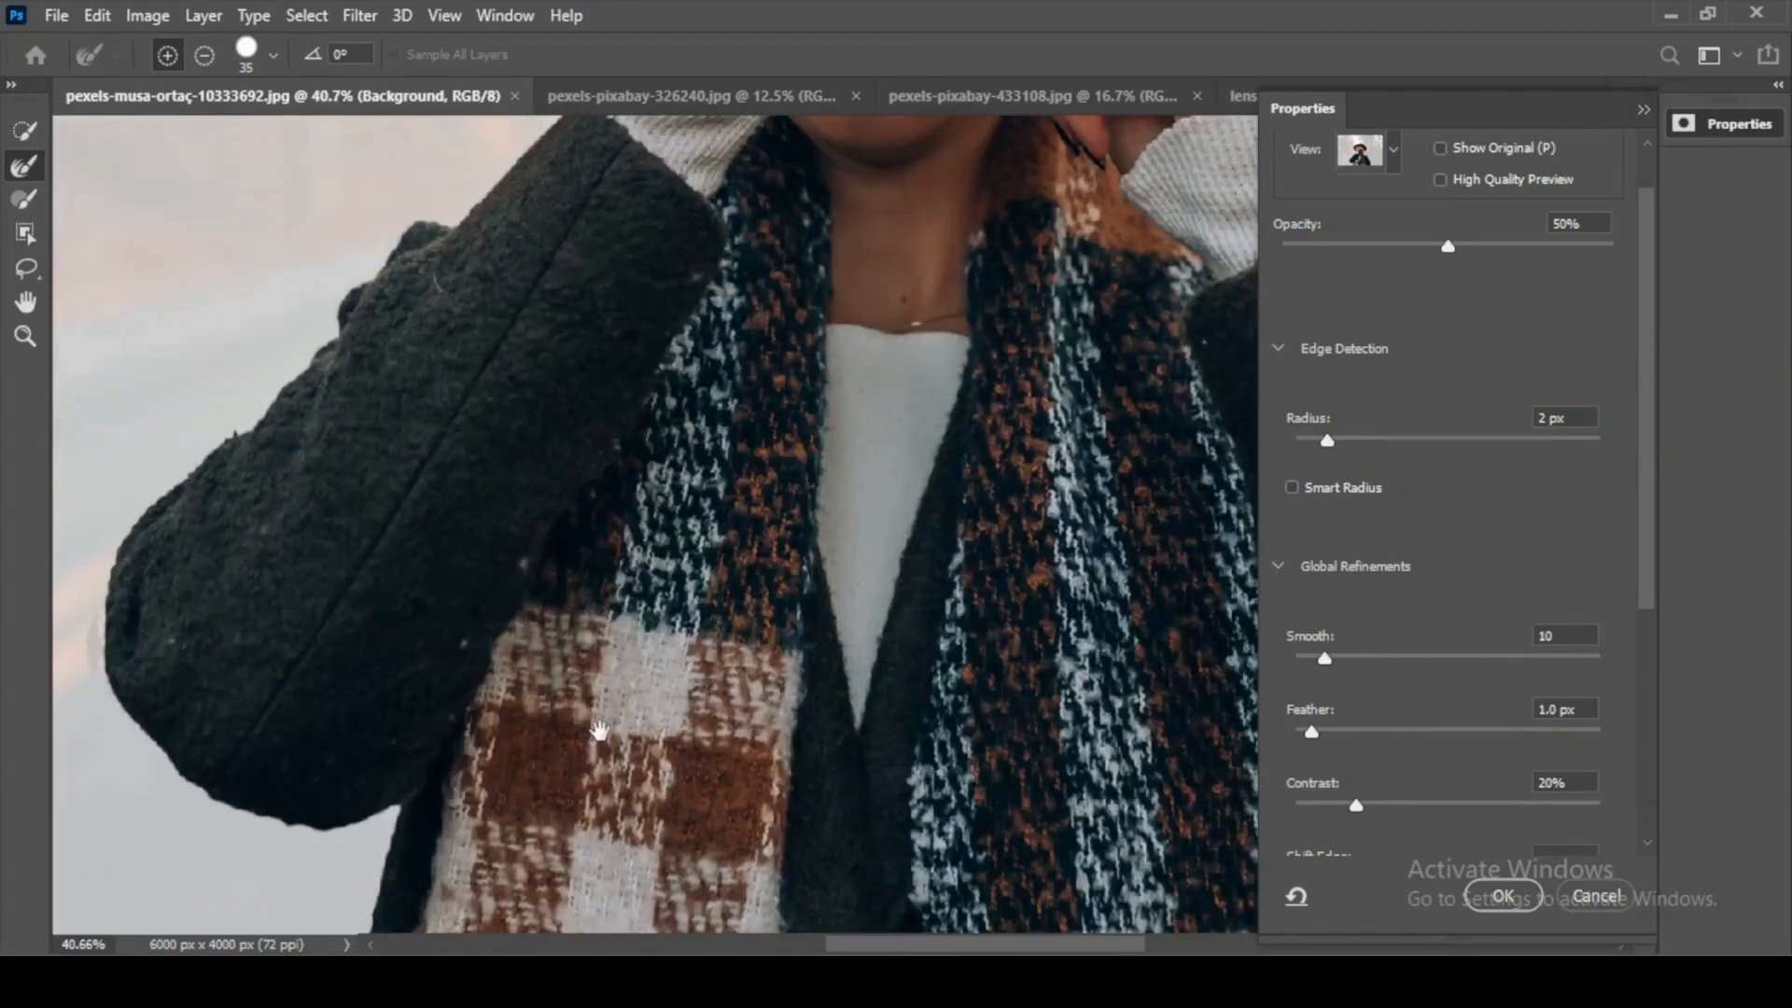
# Accept the refined selection and copy the selected woman to a new layer named Effect.
pyautogui.click(1487, 893)
pyautogui.scroll(-2, 695, 511)
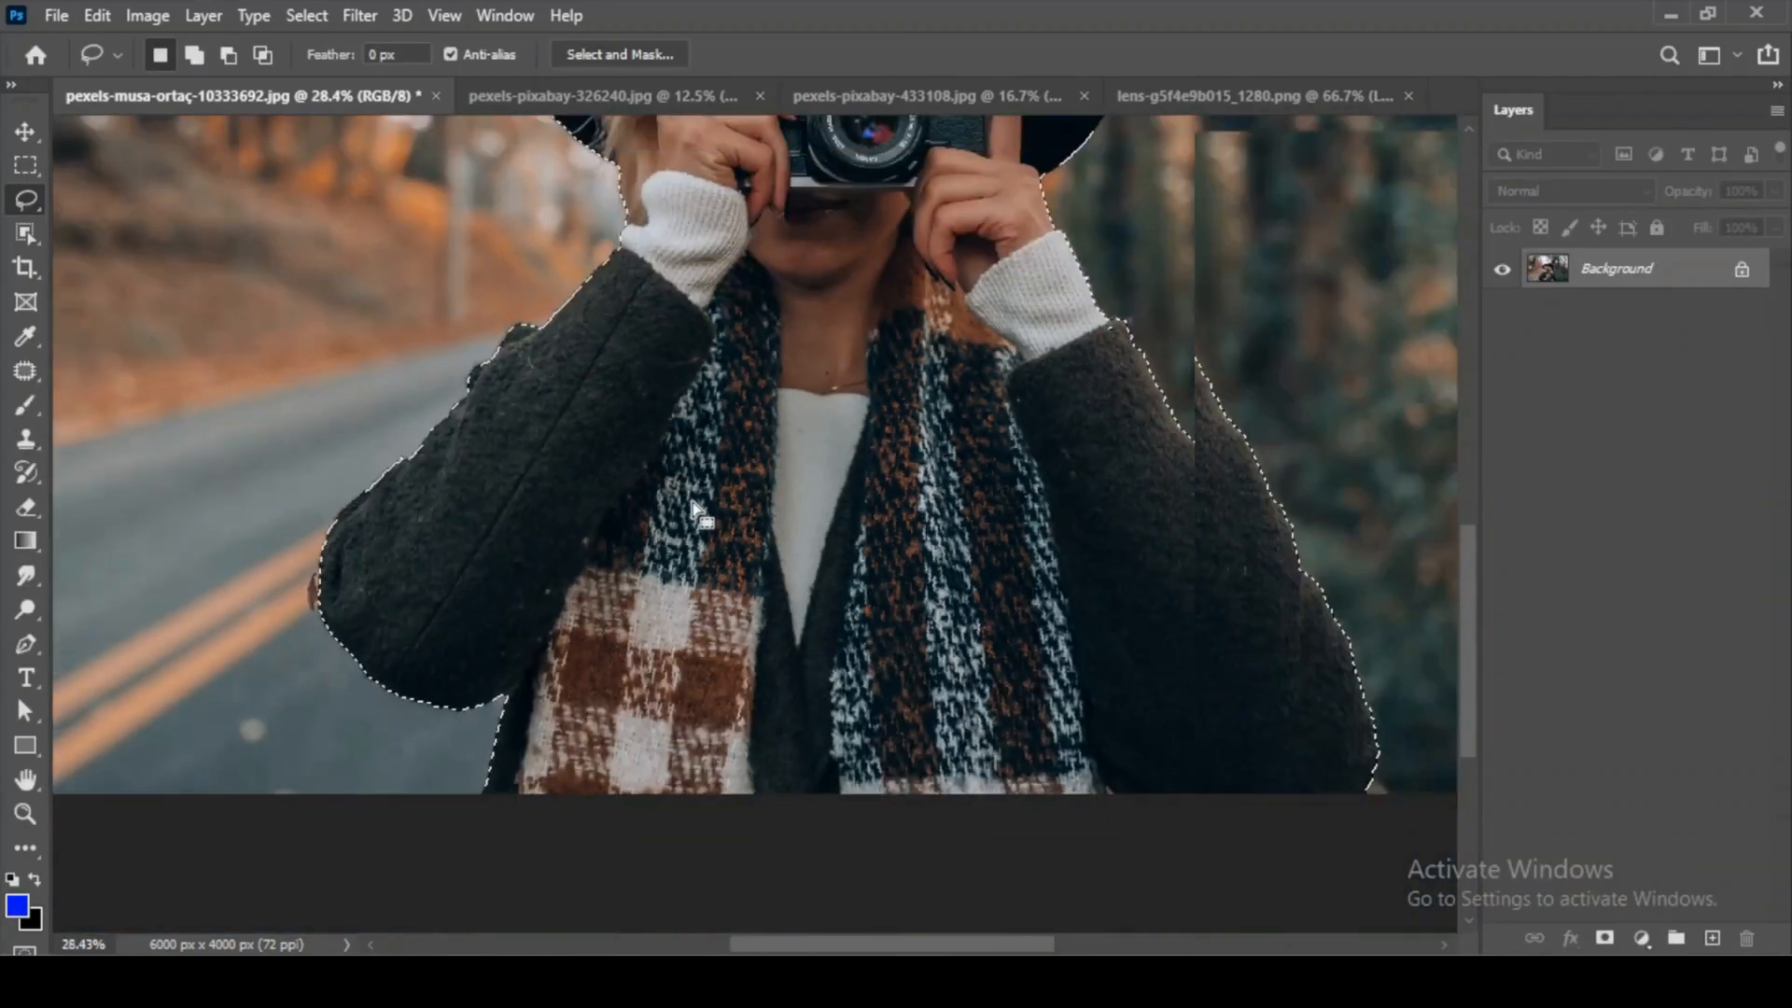
pyautogui.scroll(-3, 692, 504)
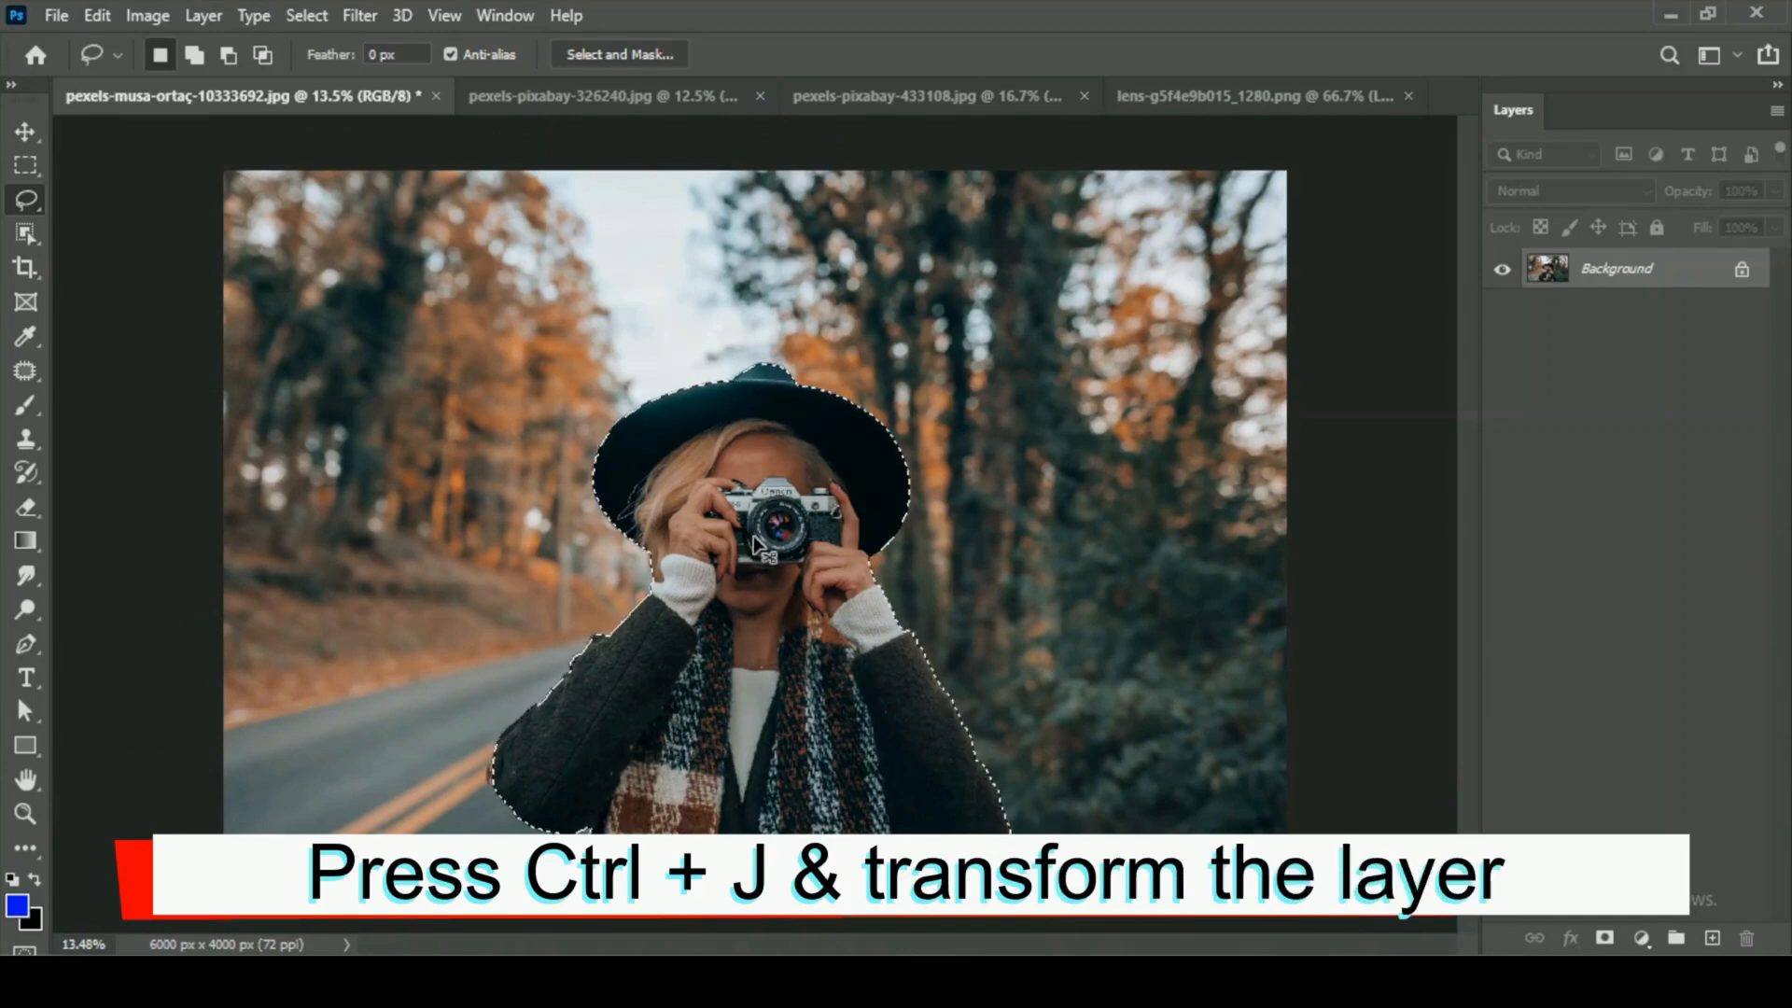
pyautogui.hotkey('ctrl', 'j')
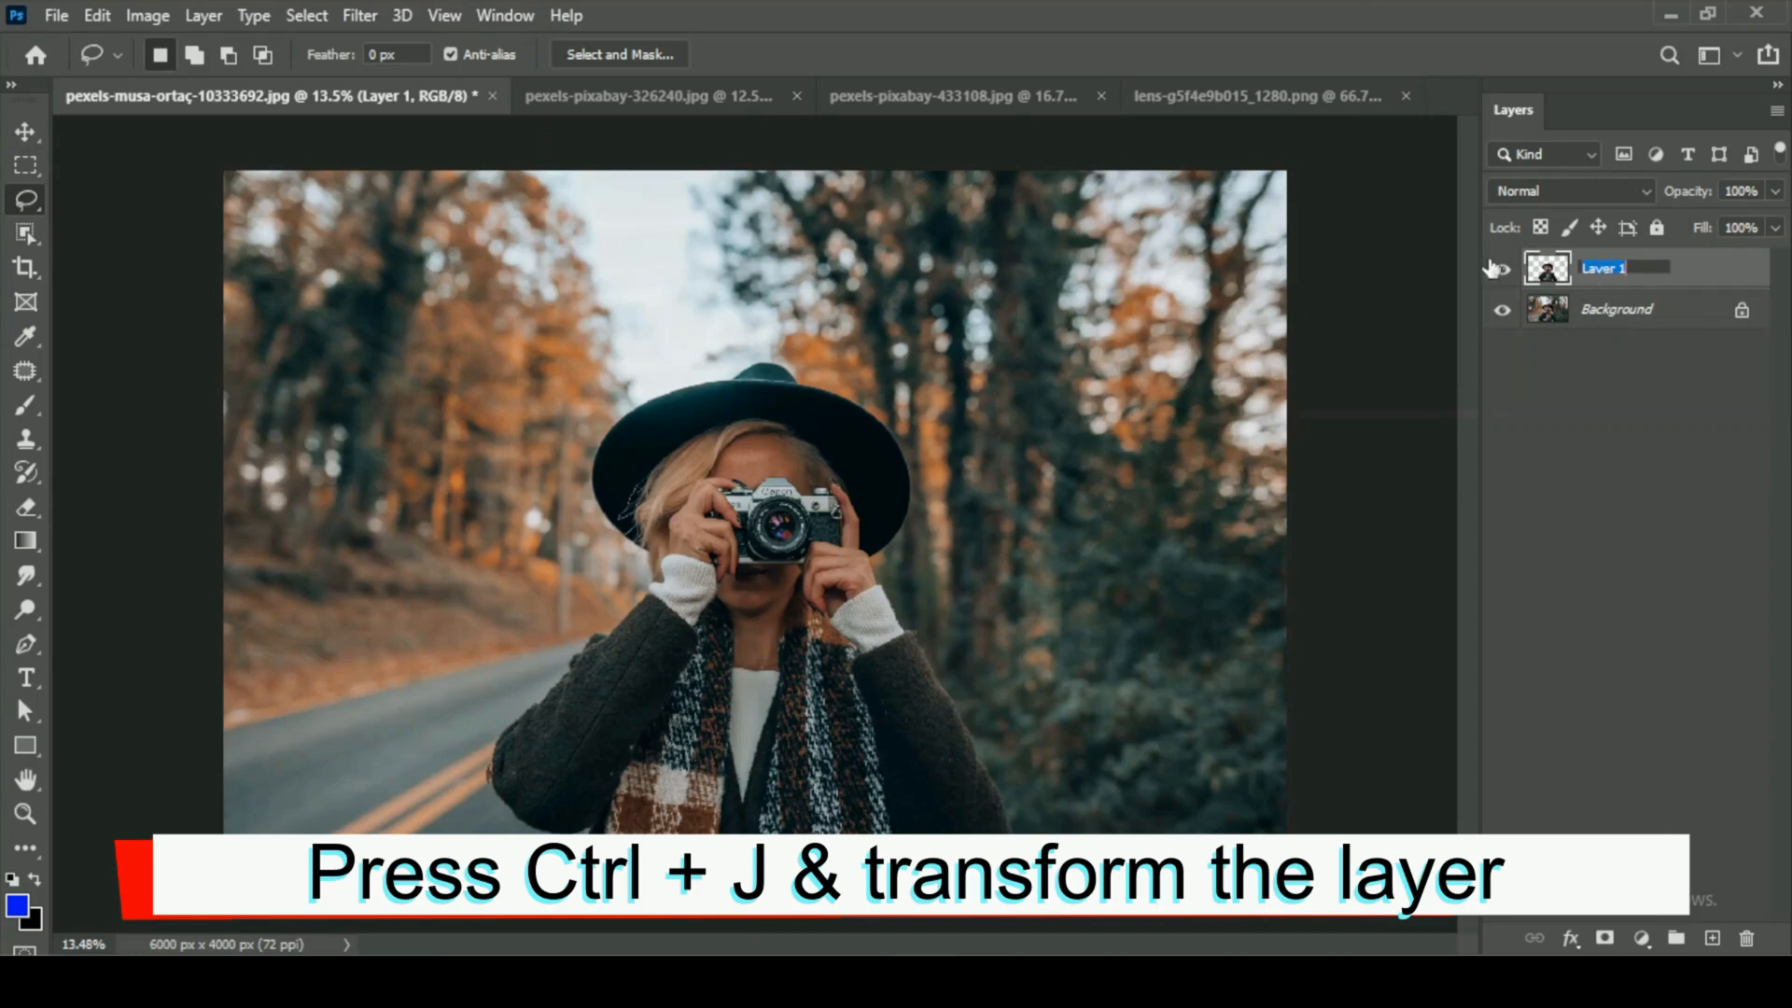
pyautogui.press('Return')
# Add a white Solid Color fill layer (ffffff) directly above the Background layer.
pyautogui.click(1603, 308)
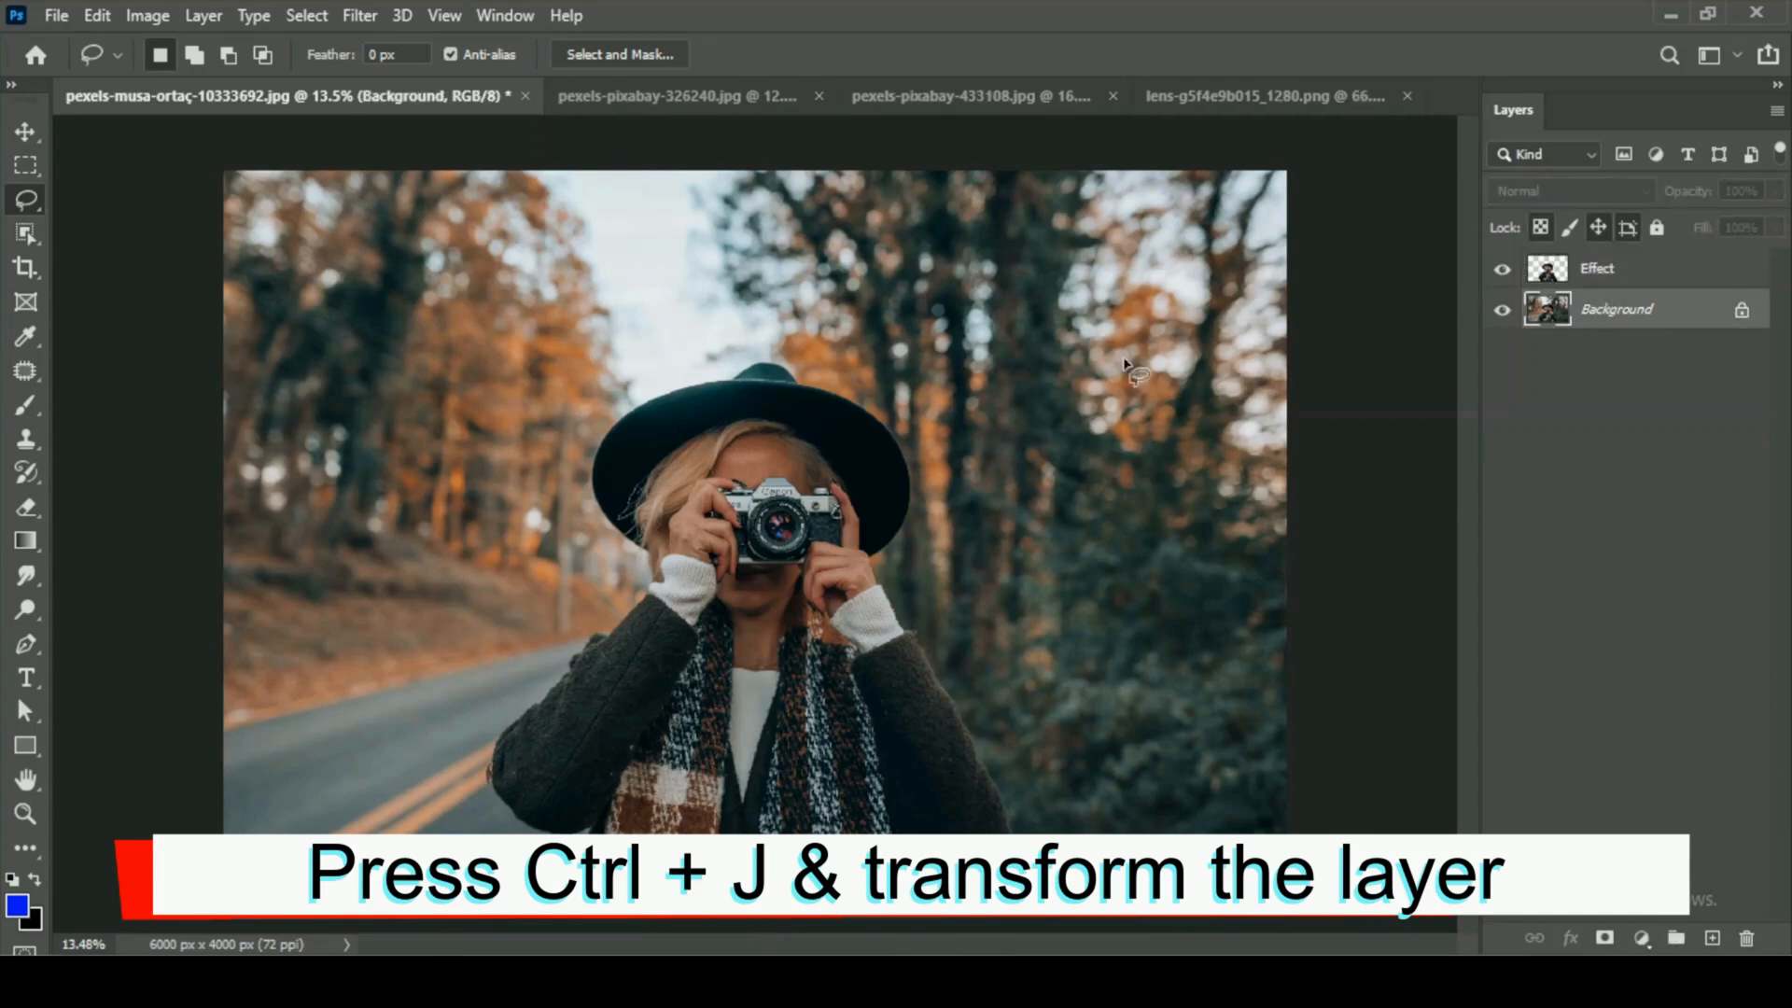
pyautogui.click(1638, 936)
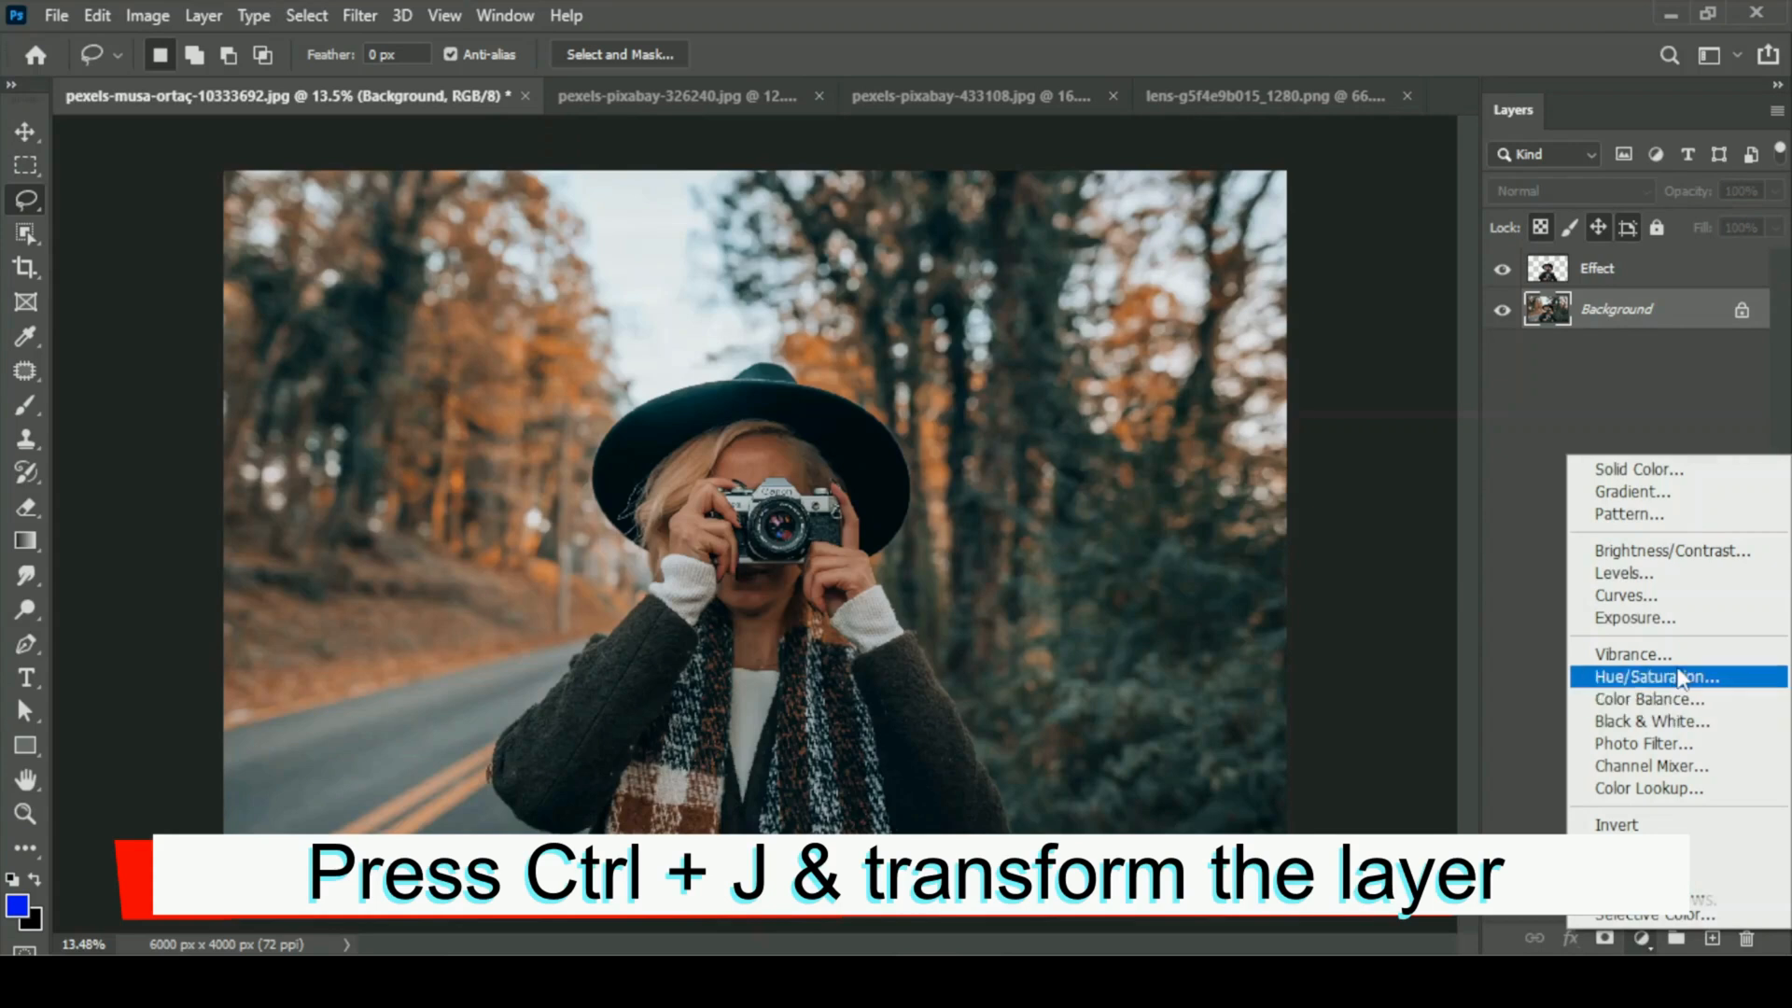
pyautogui.click(1650, 470)
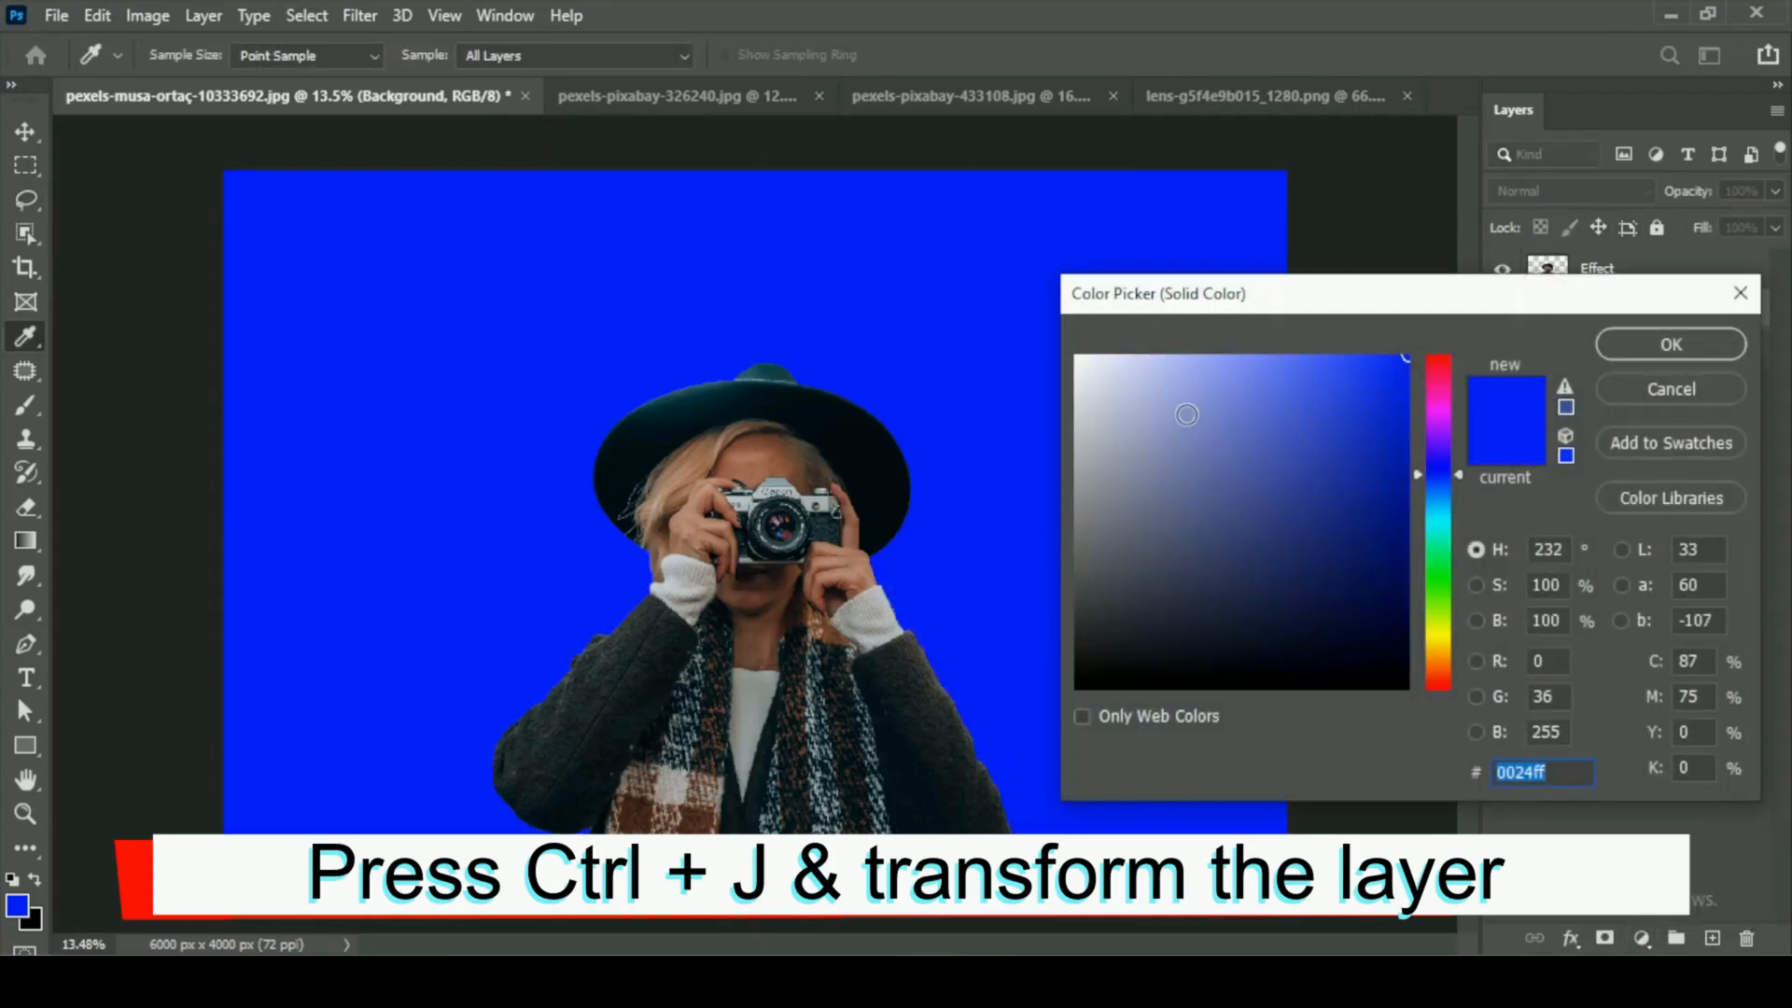
pyautogui.write('ffffff')
pyautogui.click(1669, 344)
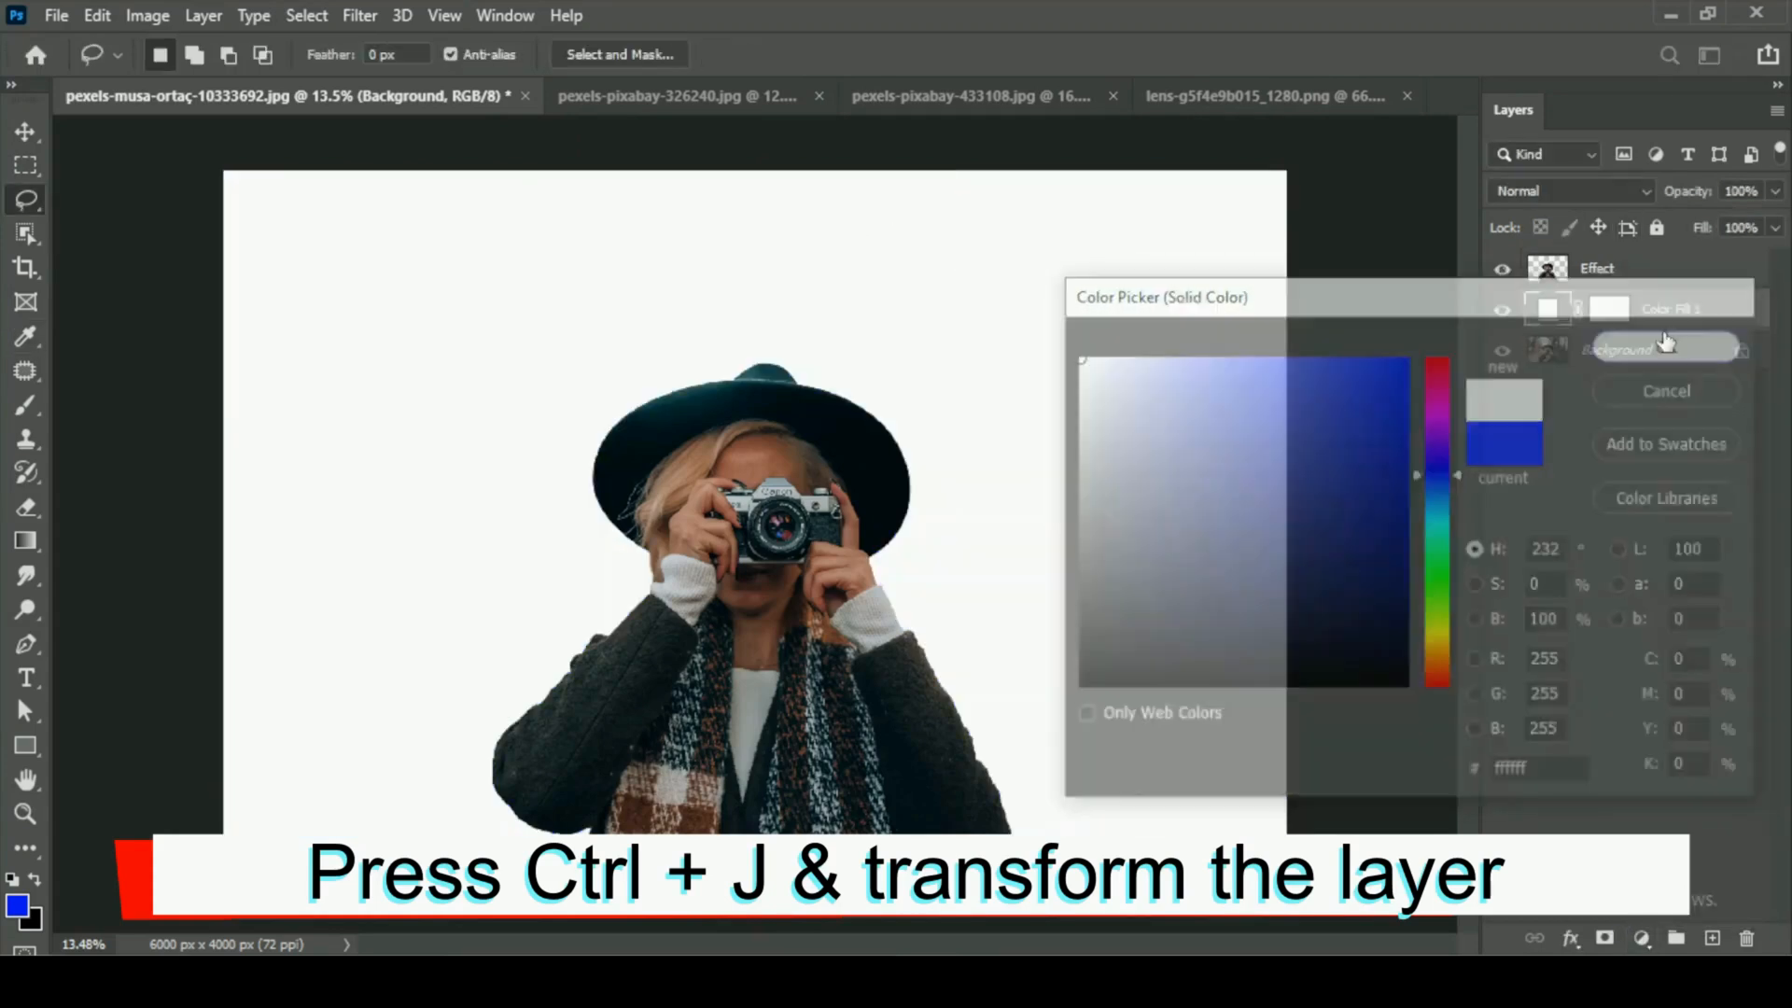
# Scale the Effect layer proportionally to about 128%, with the cutout's lower edge resting on the bottom of the canvas.
pyautogui.click(1630, 277)
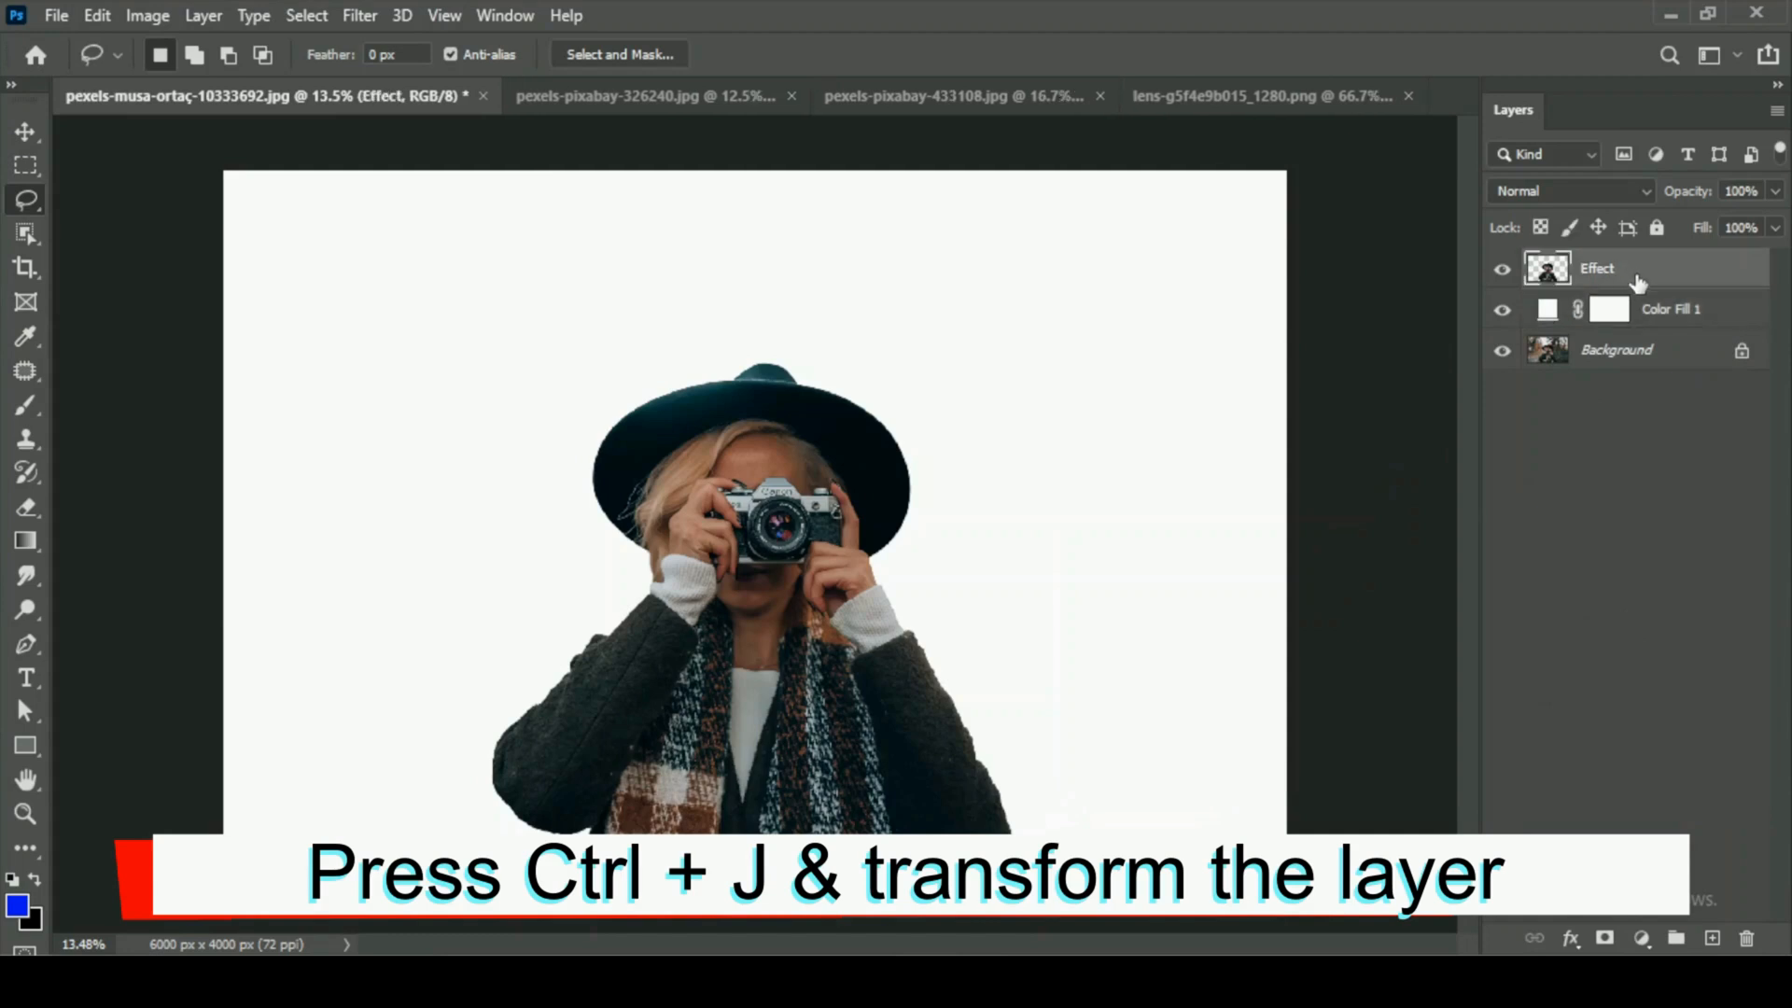
pyautogui.hotkey('ctrl', 't')
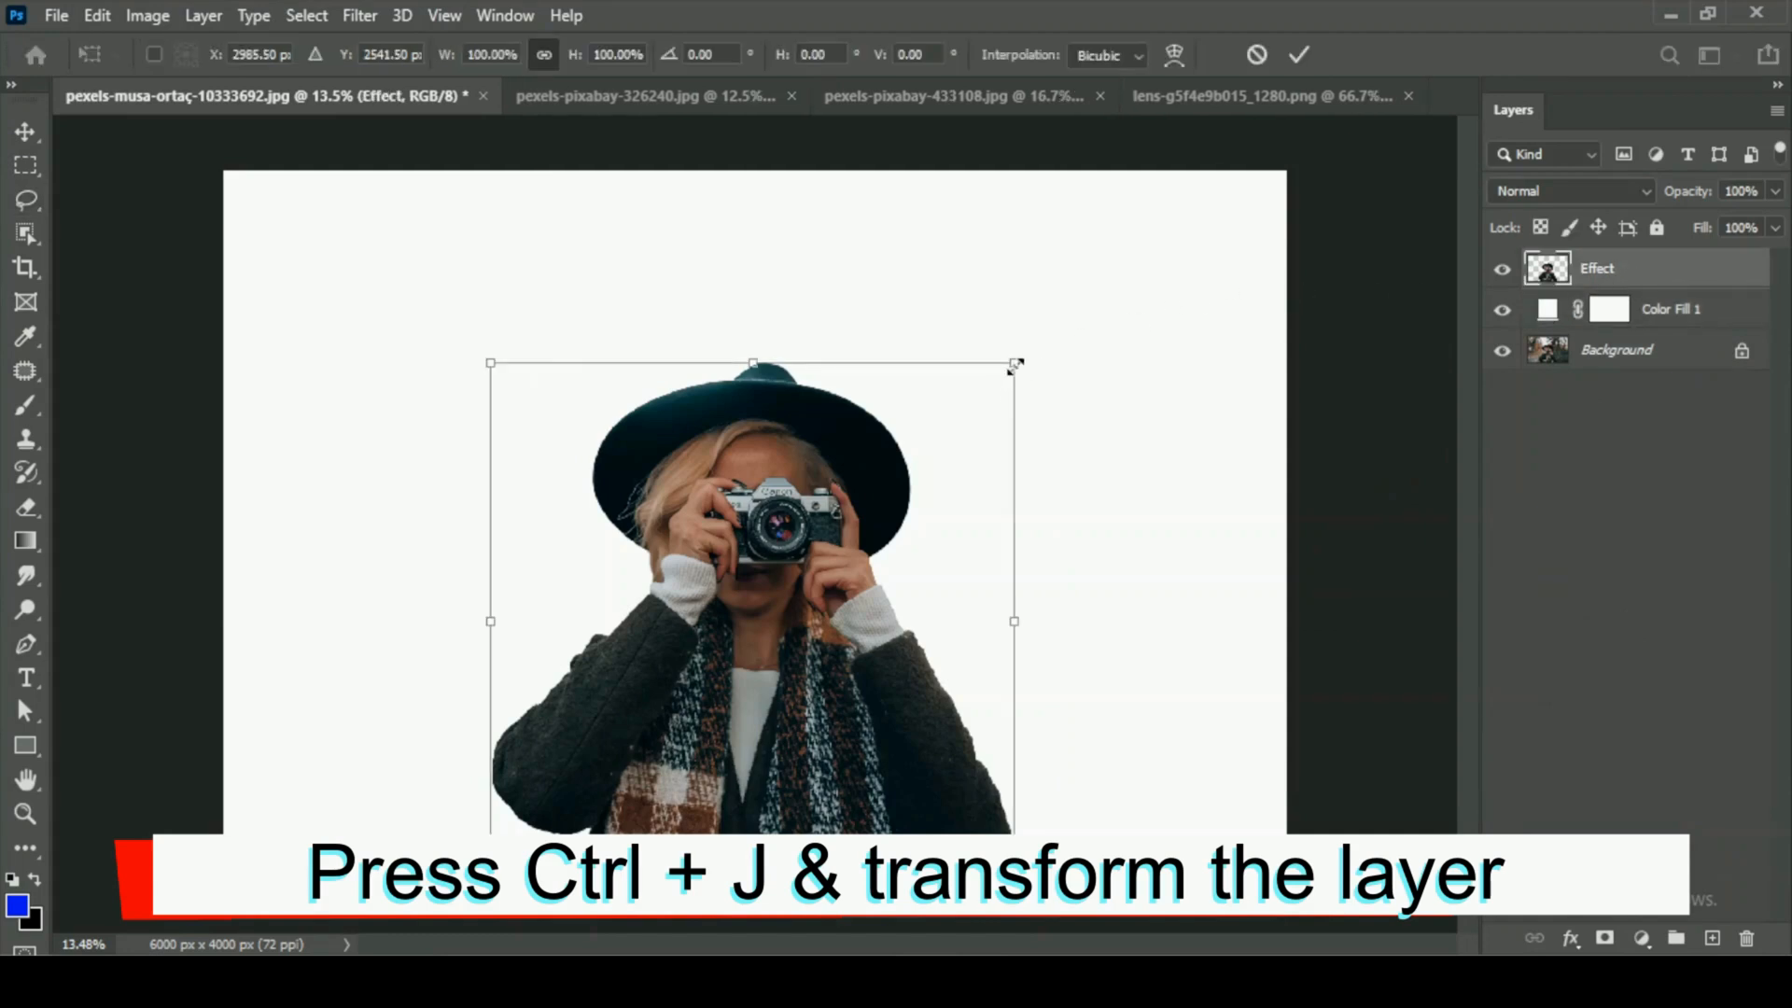
pyautogui.moveTo(1016, 363); pyautogui.dragTo(1106, 270)
pyautogui.hotkey('ctrl', 'z')
pyautogui.moveTo(948, 434); pyautogui.dragTo(948, 403)
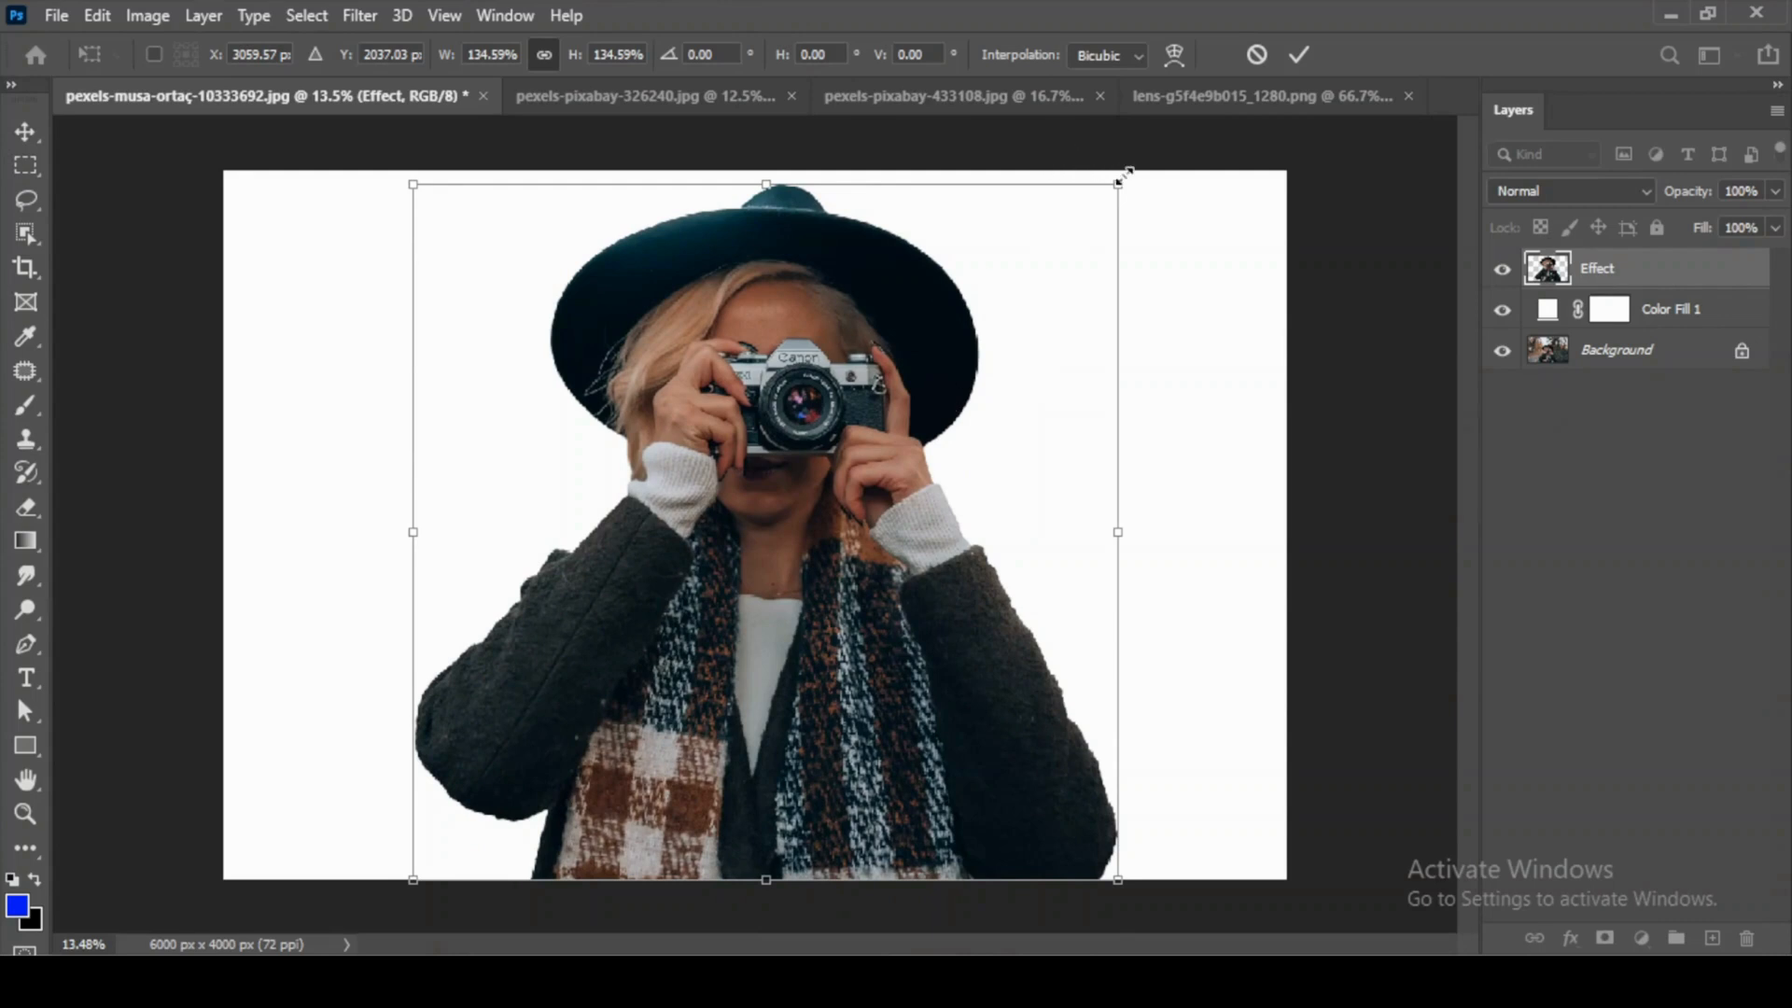
pyautogui.moveTo(1124, 177); pyautogui.dragTo(1107, 188)
pyautogui.moveTo(977, 402); pyautogui.dragTo(984, 418)
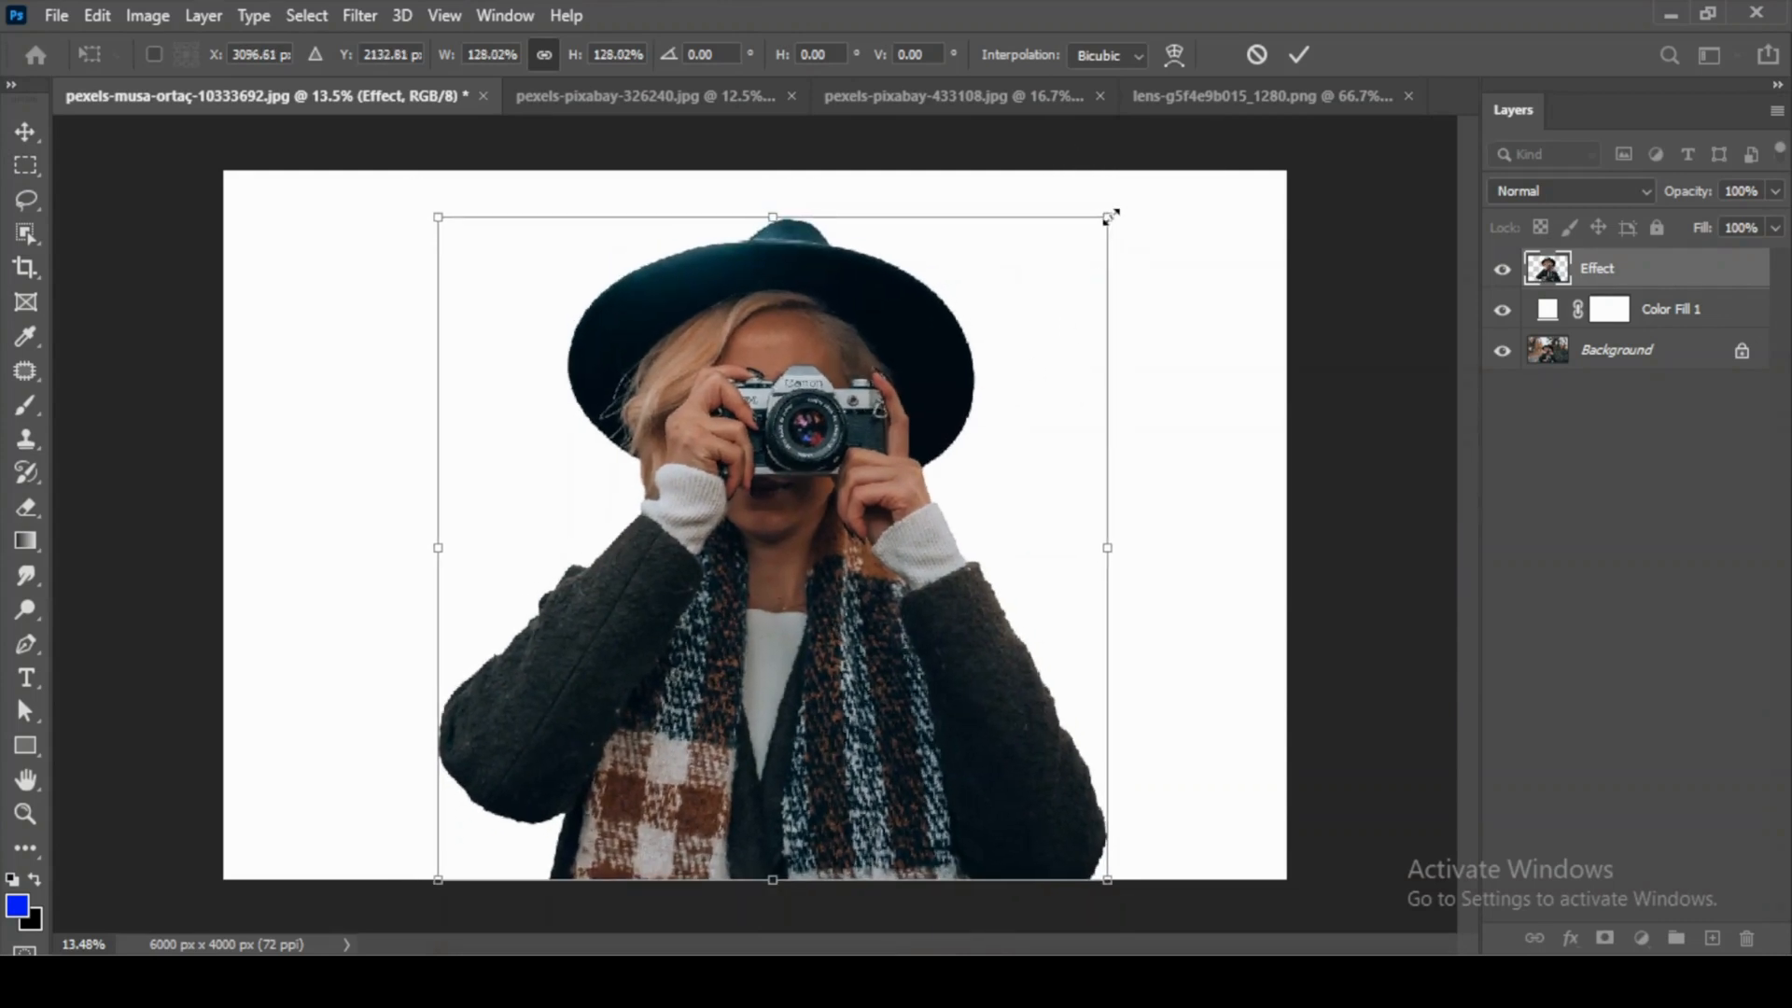
pyautogui.hotkey('alt', 'space')
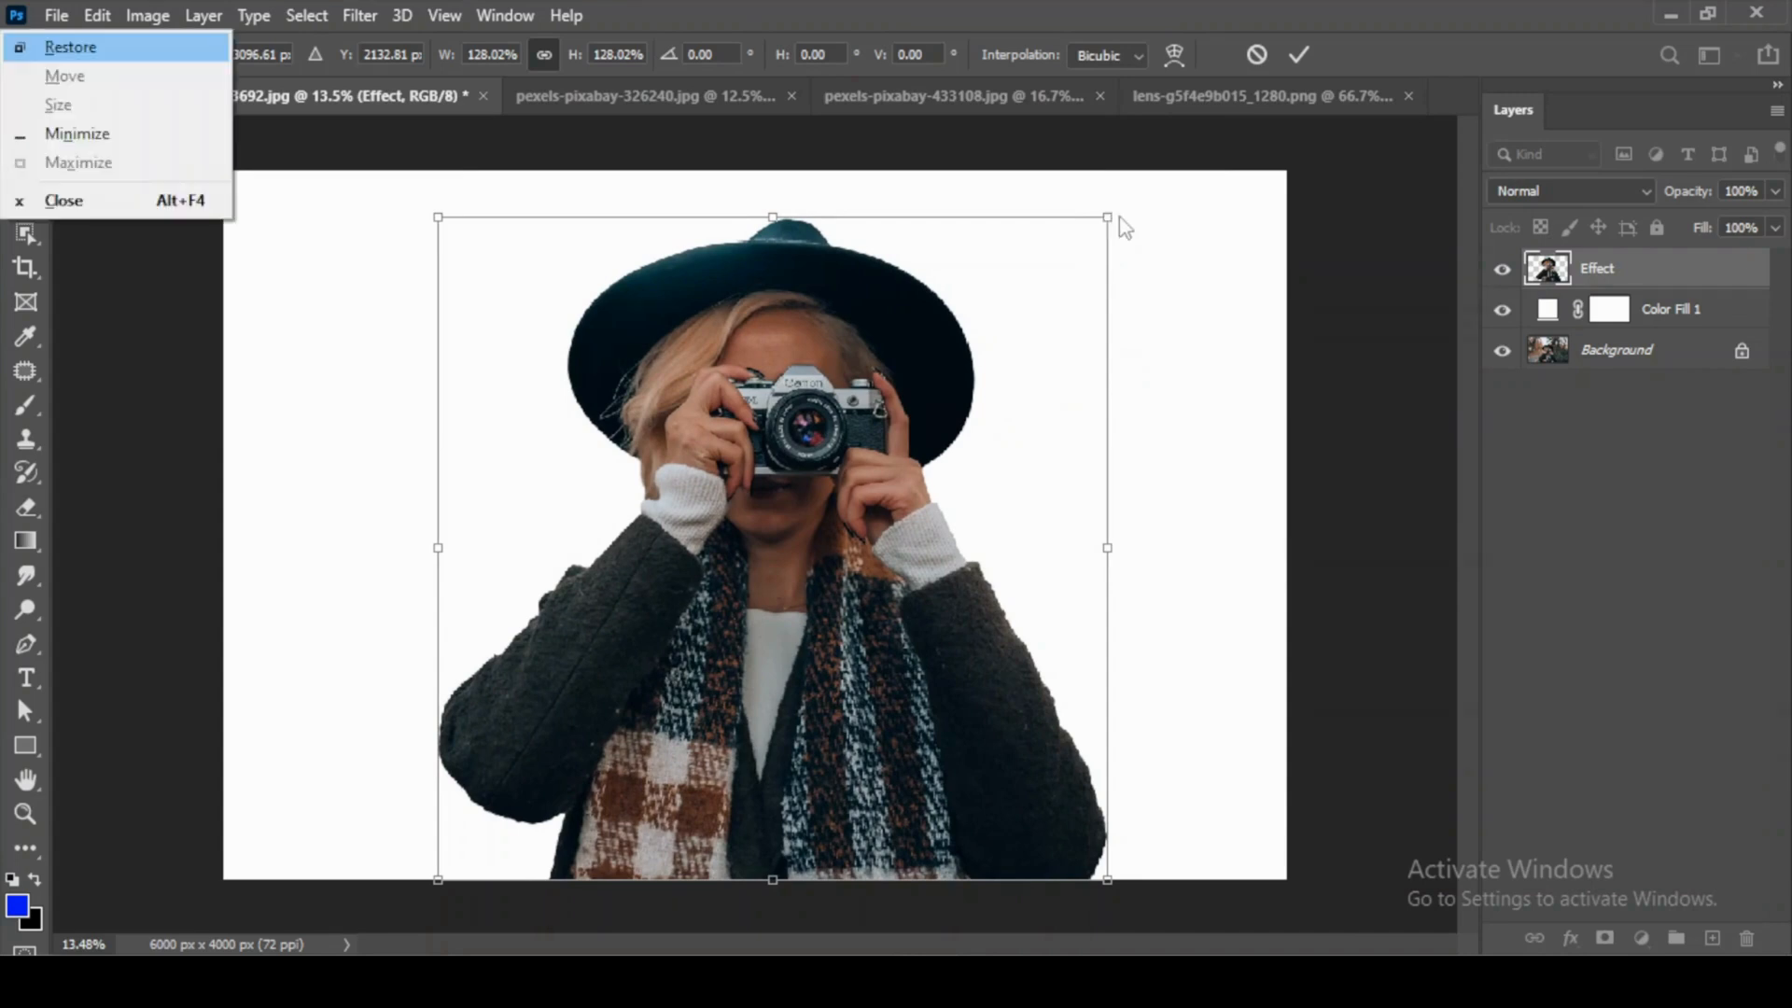
pyautogui.click(1062, 4)
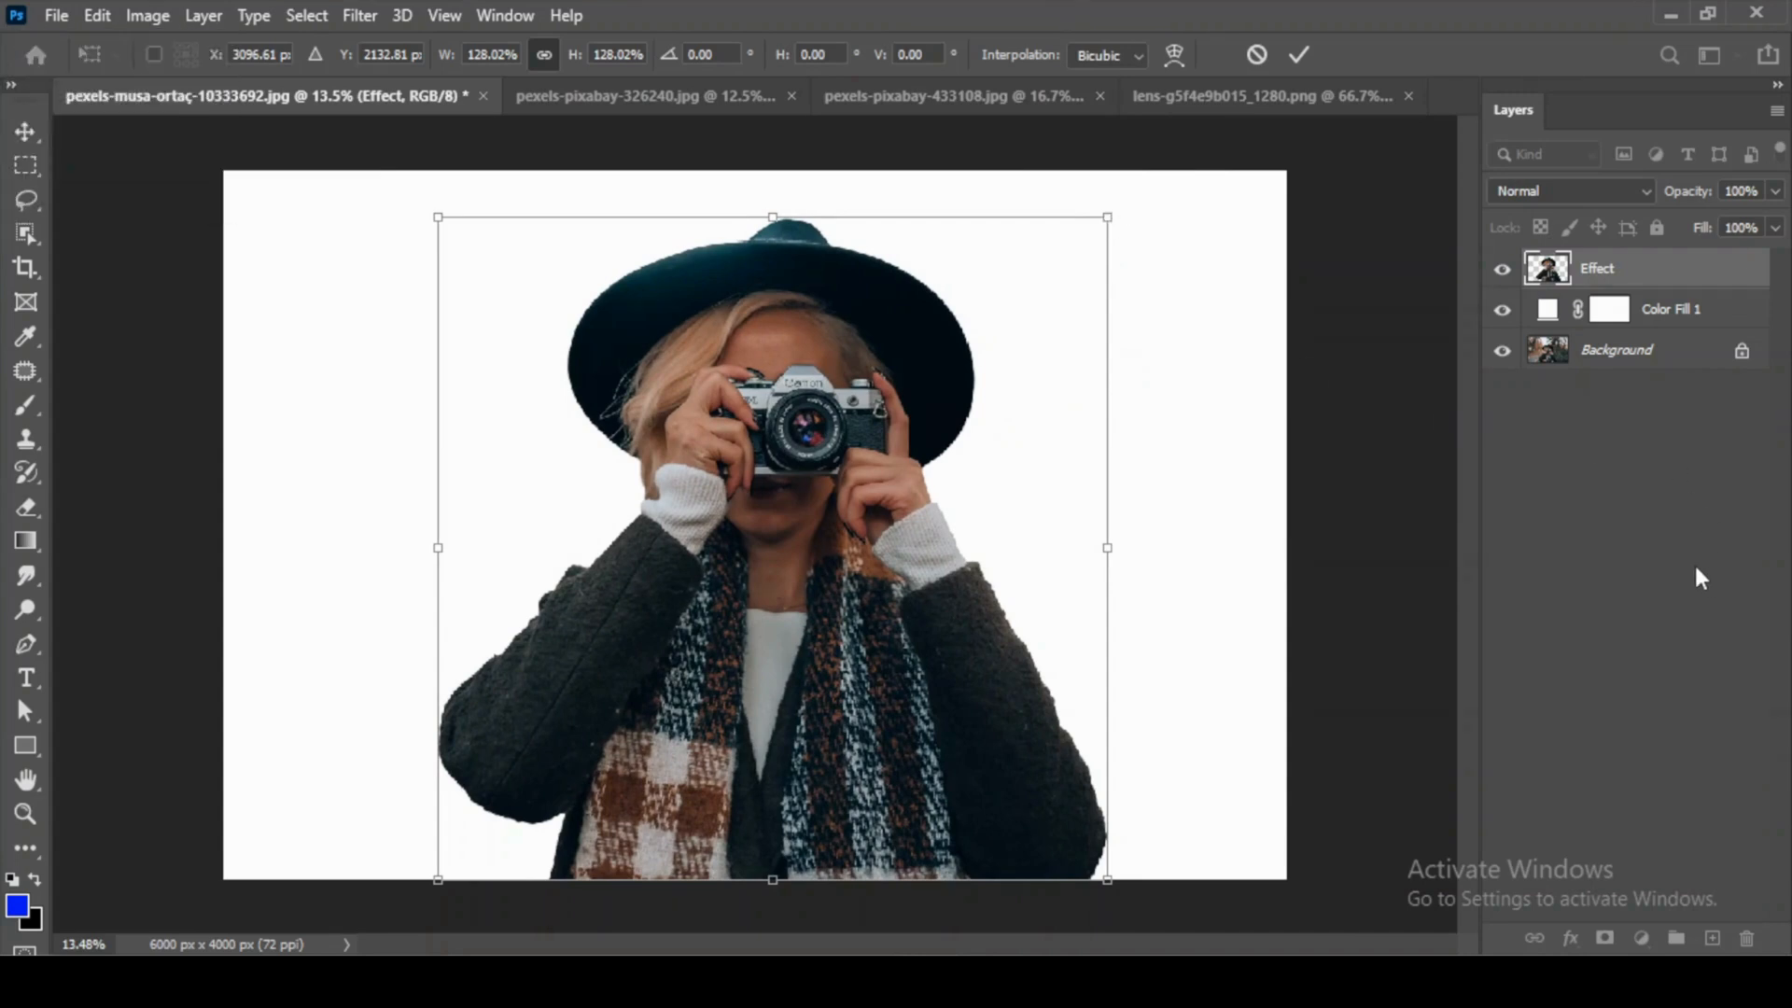
pyautogui.press('Return')
pyautogui.press('l')
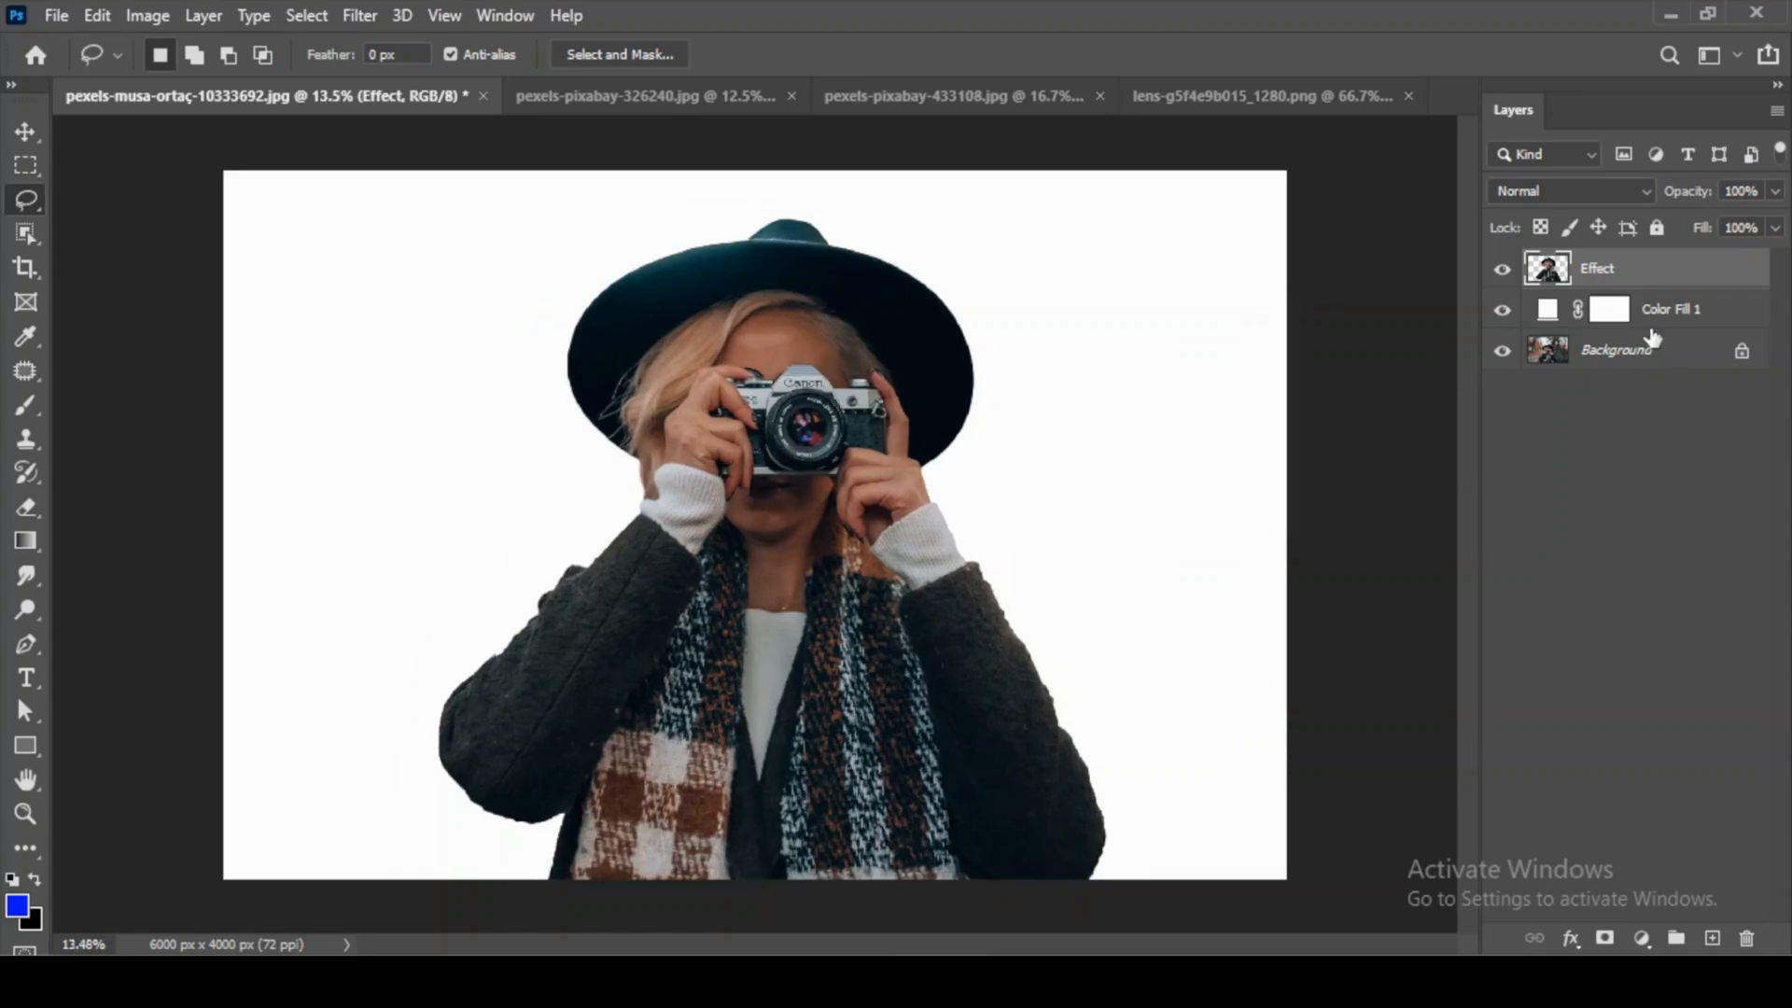
# Duplicate the Effect layer, hide the copy and open the original Effect layer in the Liquify filter.
pyautogui.hotkey('ctrl', 'j')
pyautogui.click(1594, 305)
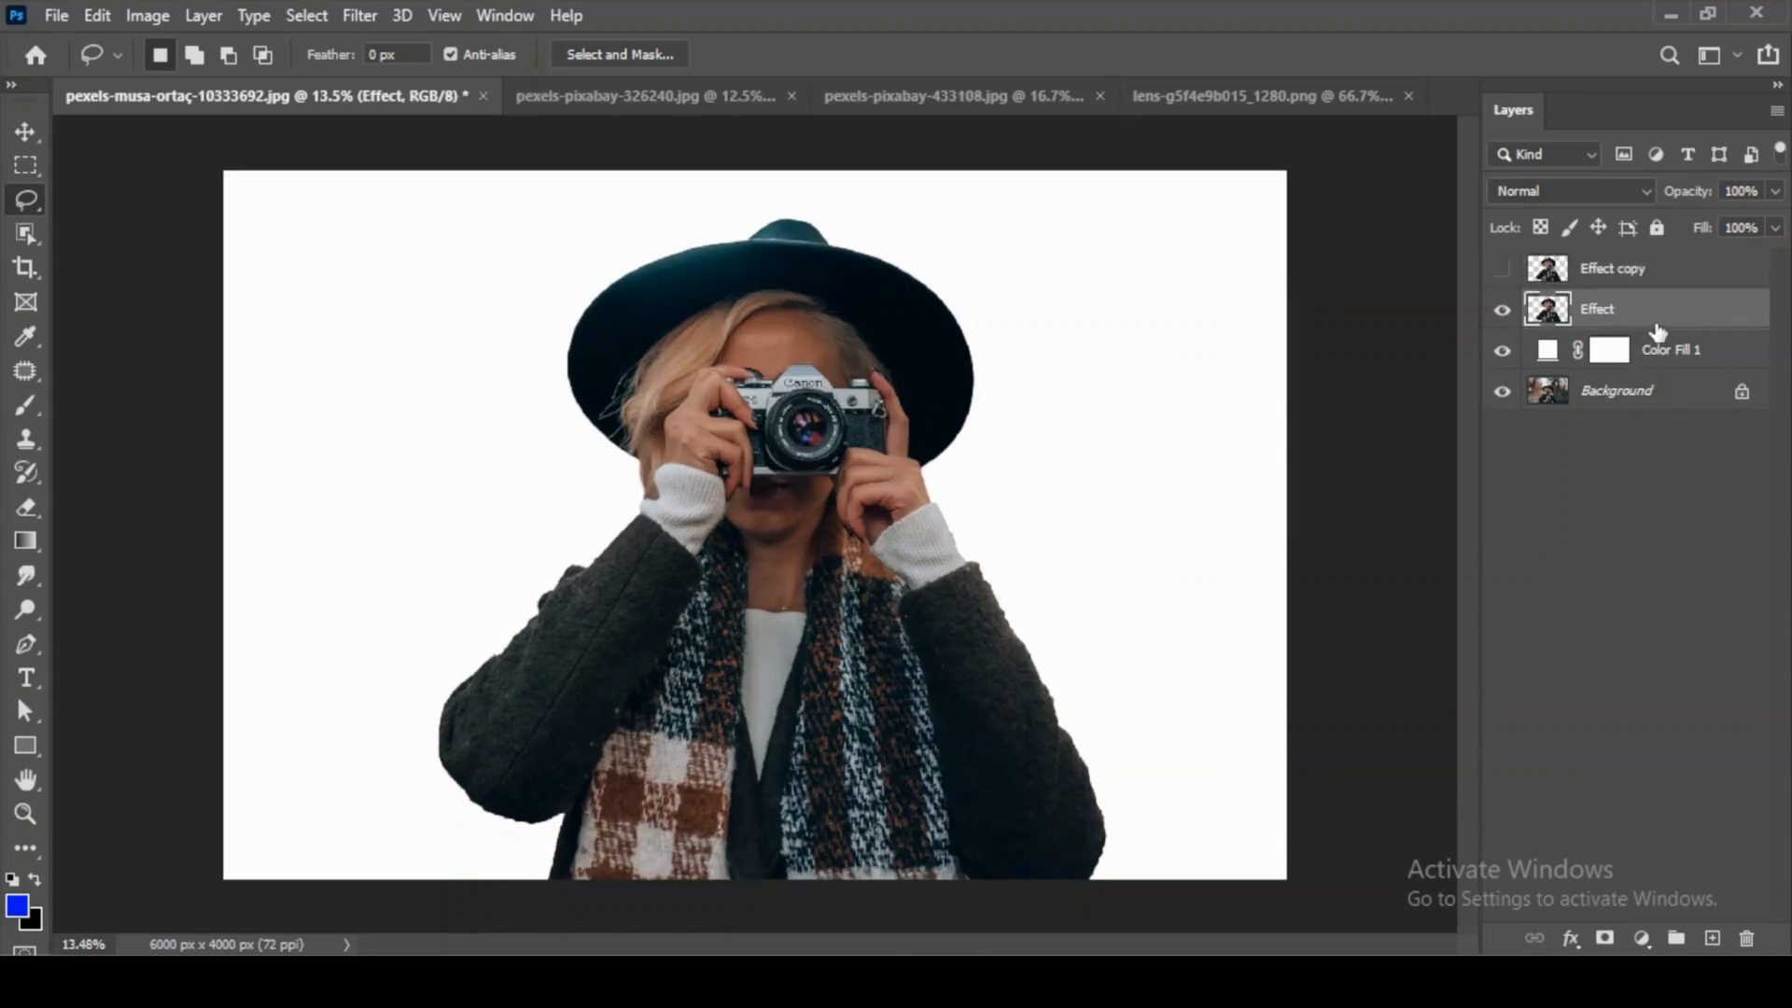
pyautogui.click(360, 15)
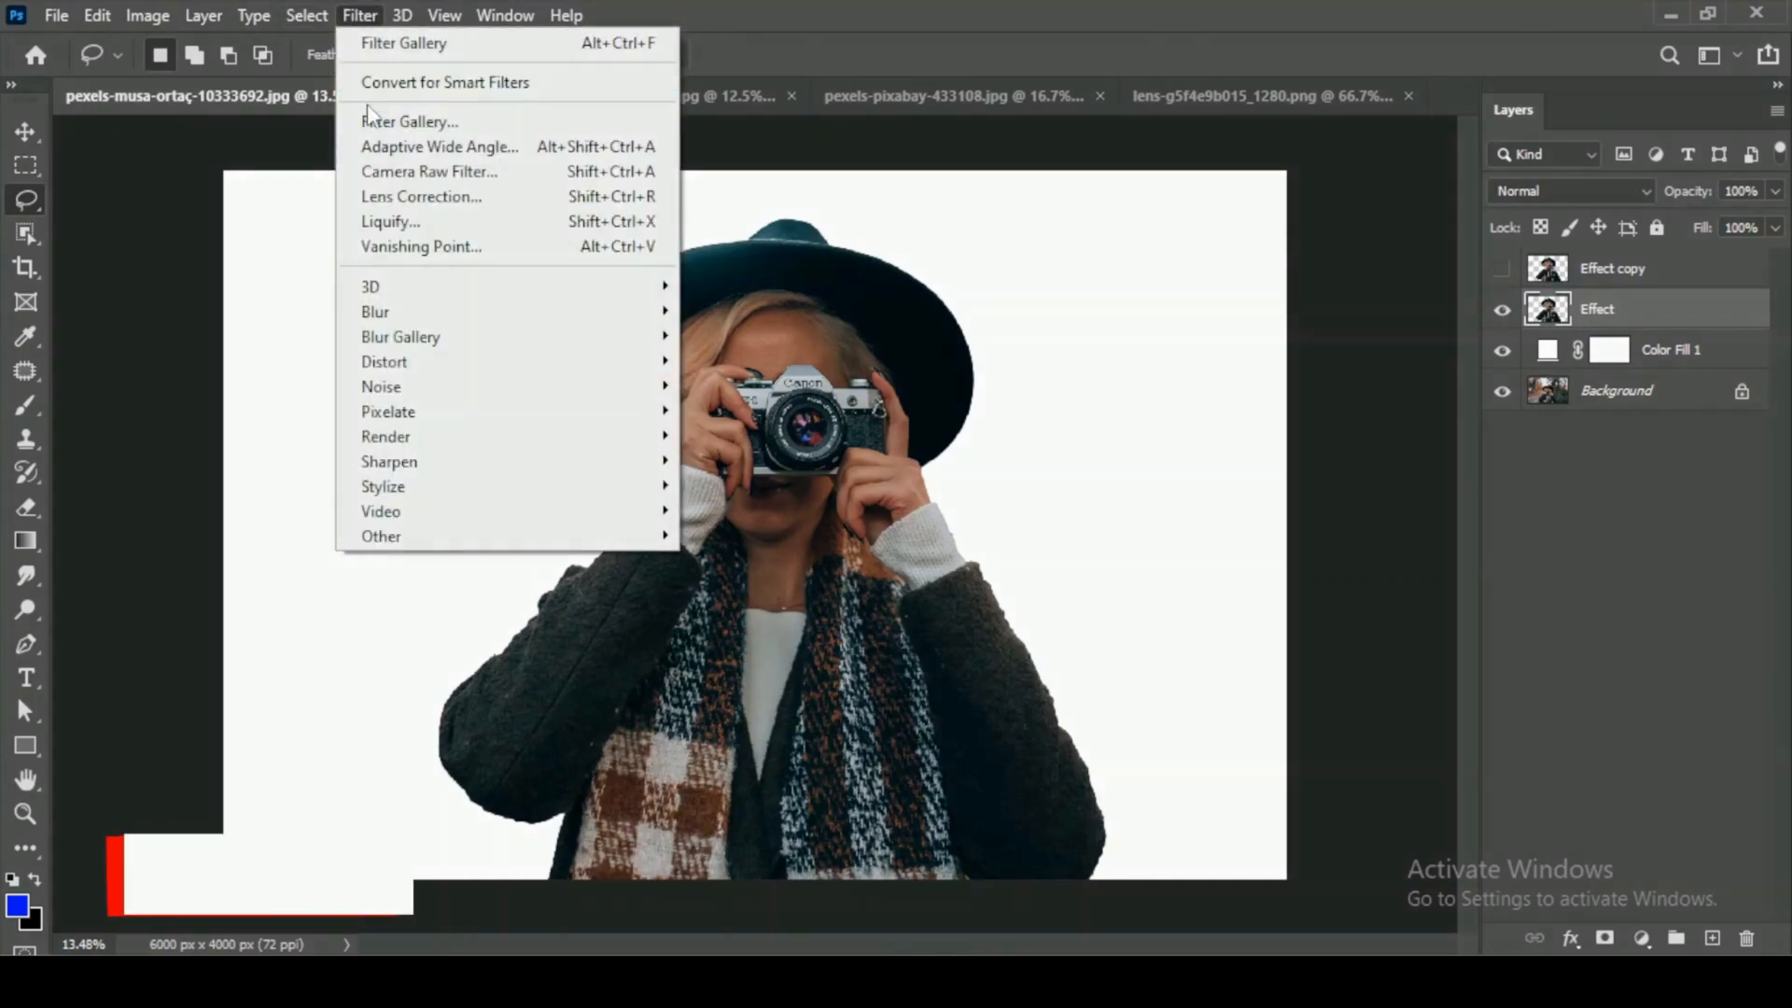
pyautogui.click(401, 220)
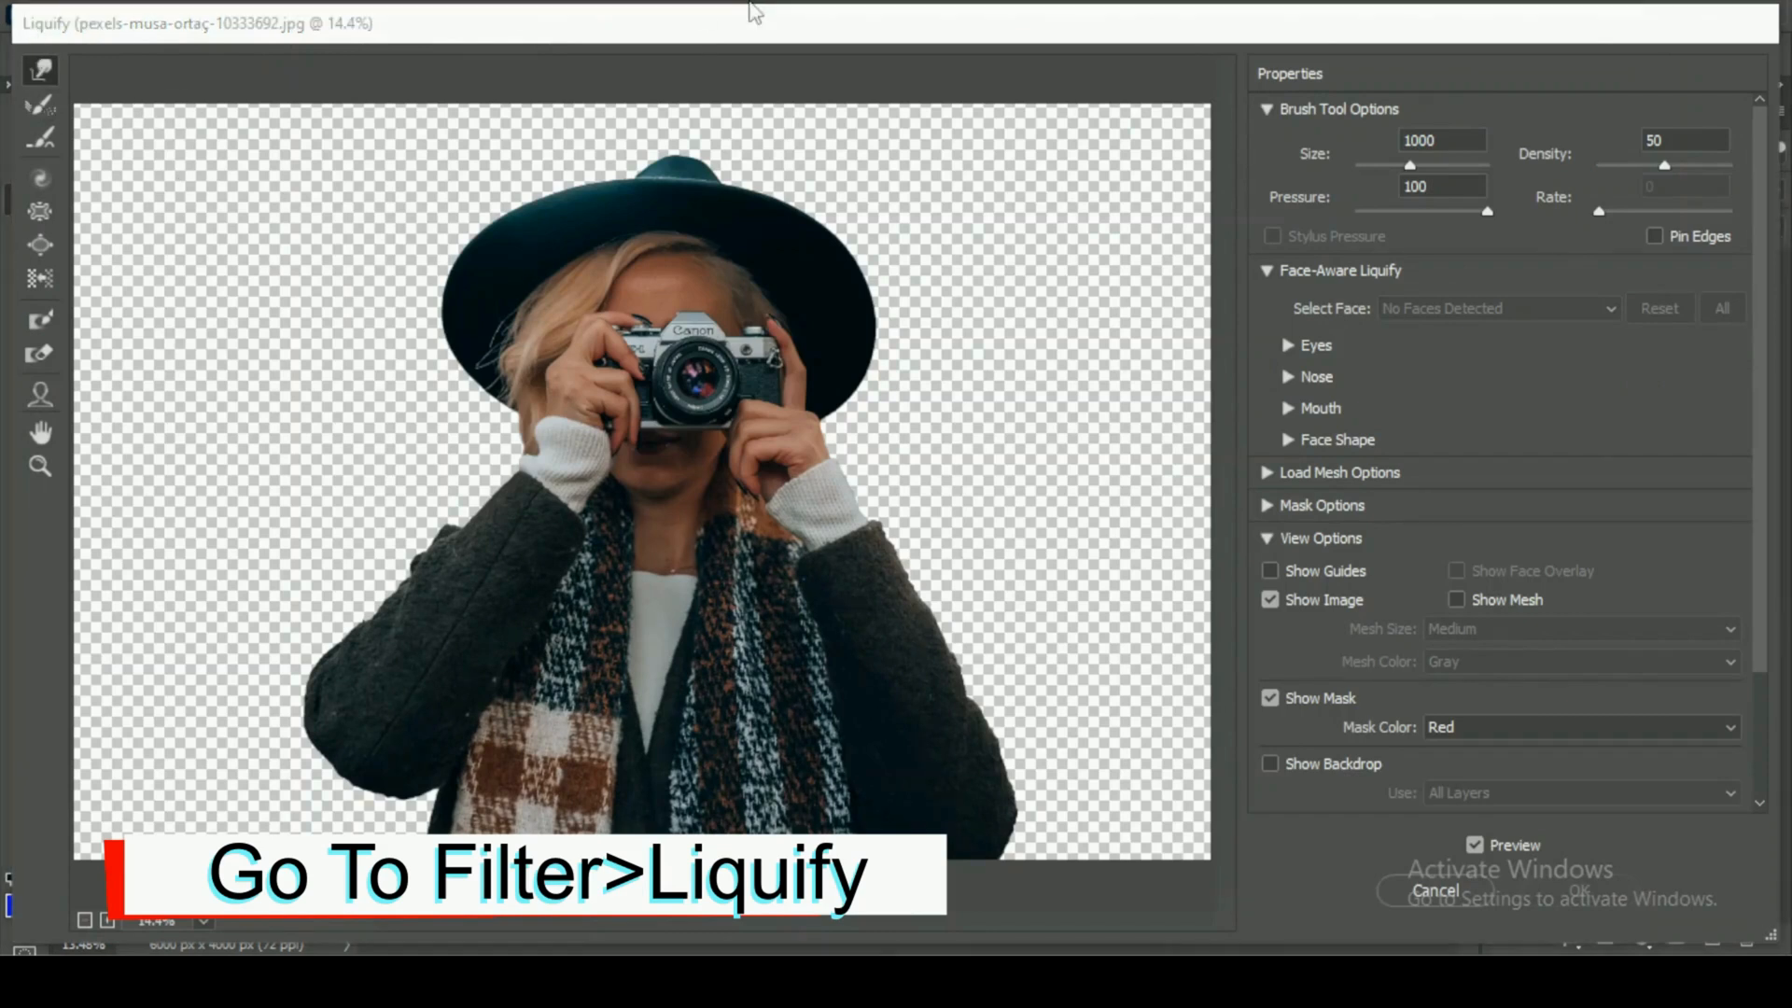
# Set the Liquify brush size to 2435 and smear the hat brim, sleeve and coat out to the canvas's right edge.
pyautogui.moveTo(1416, 164); pyautogui.dragTo(1433, 153)
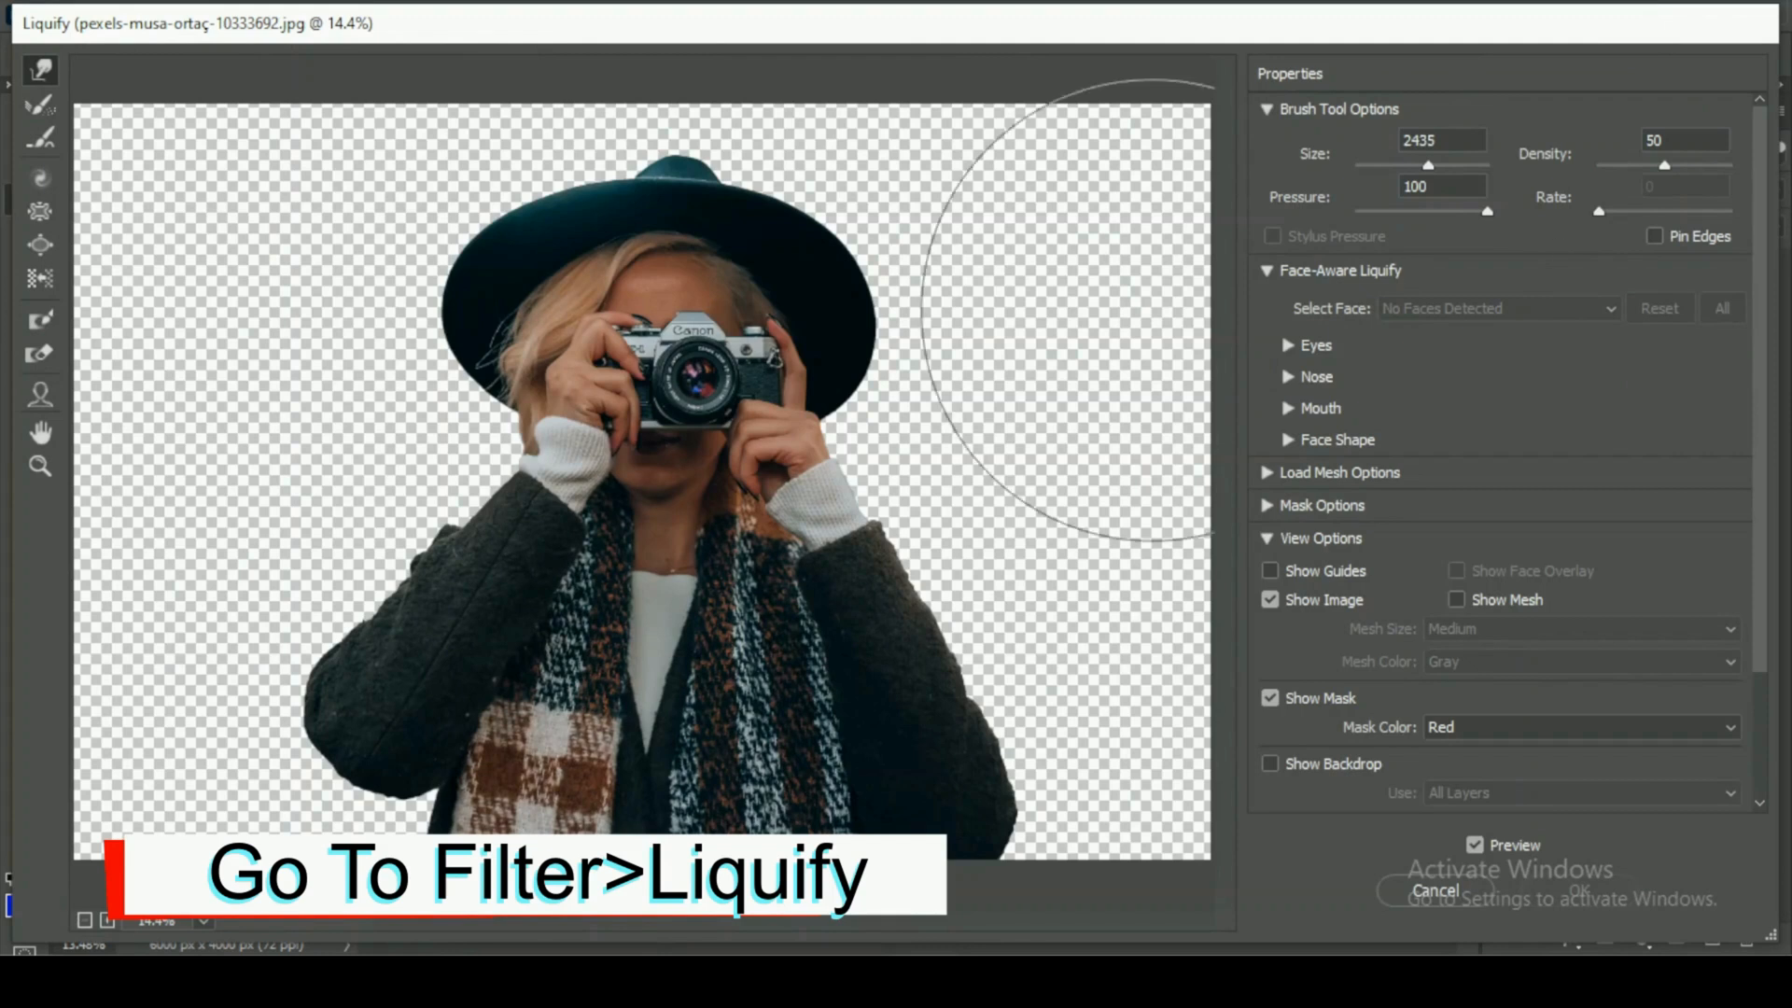
pyautogui.moveTo(982, 422); pyautogui.dragTo(1176, 364)
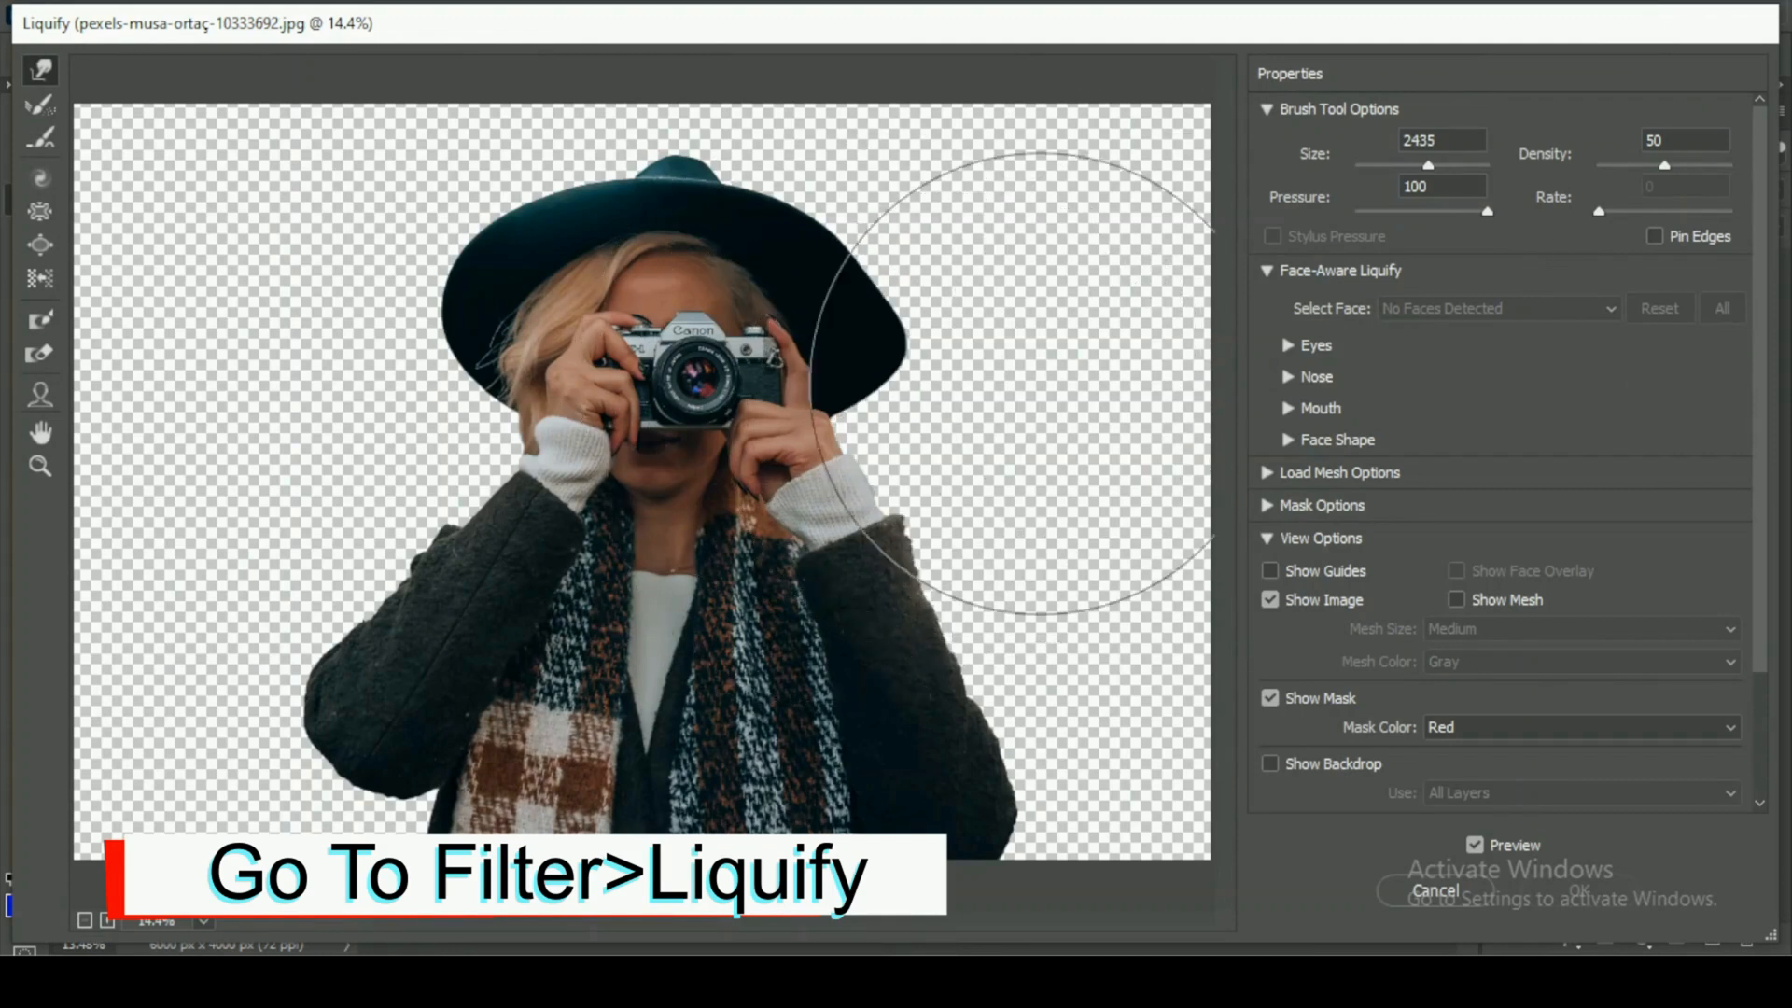
pyautogui.moveTo(875, 312)
pyautogui.mouseDown()
pyautogui.moveTo(1148, 215)
pyautogui.moveTo(1194, 345)
pyautogui.mouseUp()
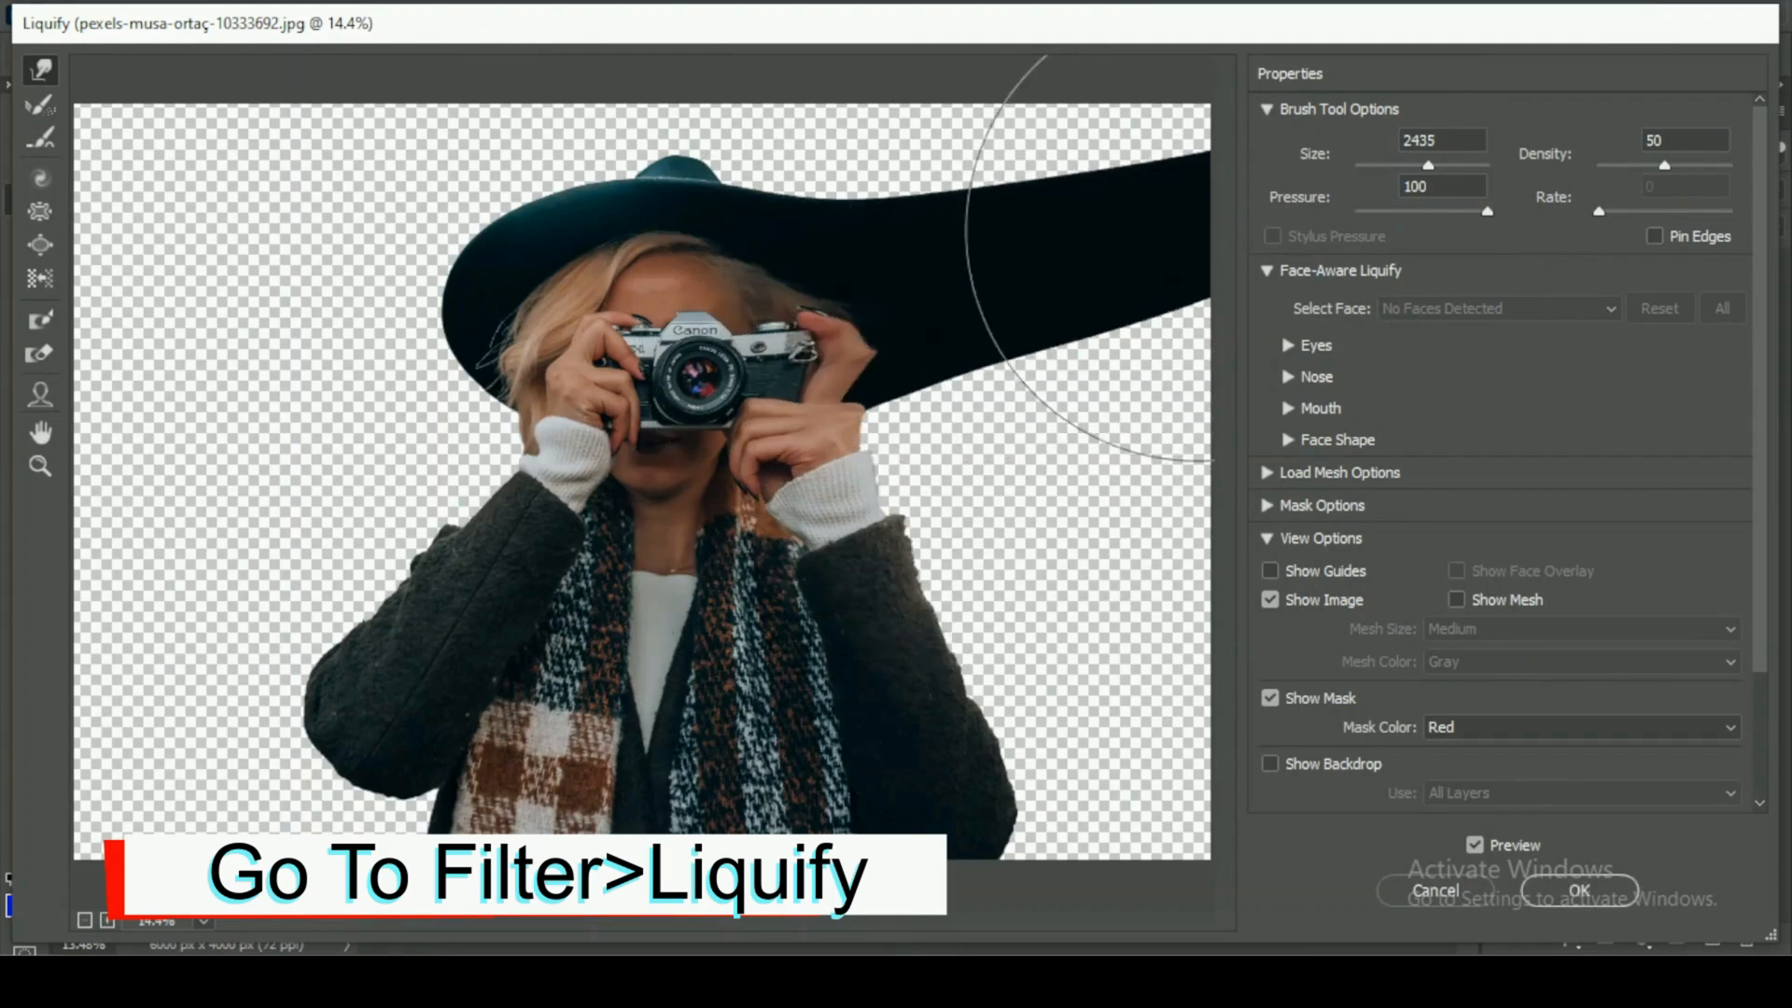
pyautogui.moveTo(943, 513)
pyautogui.mouseDown()
pyautogui.moveTo(1212, 425)
pyautogui.moveTo(1098, 519)
pyautogui.moveTo(1176, 599)
pyautogui.moveTo(1118, 779)
pyautogui.moveTo(1144, 821)
pyautogui.mouseUp()
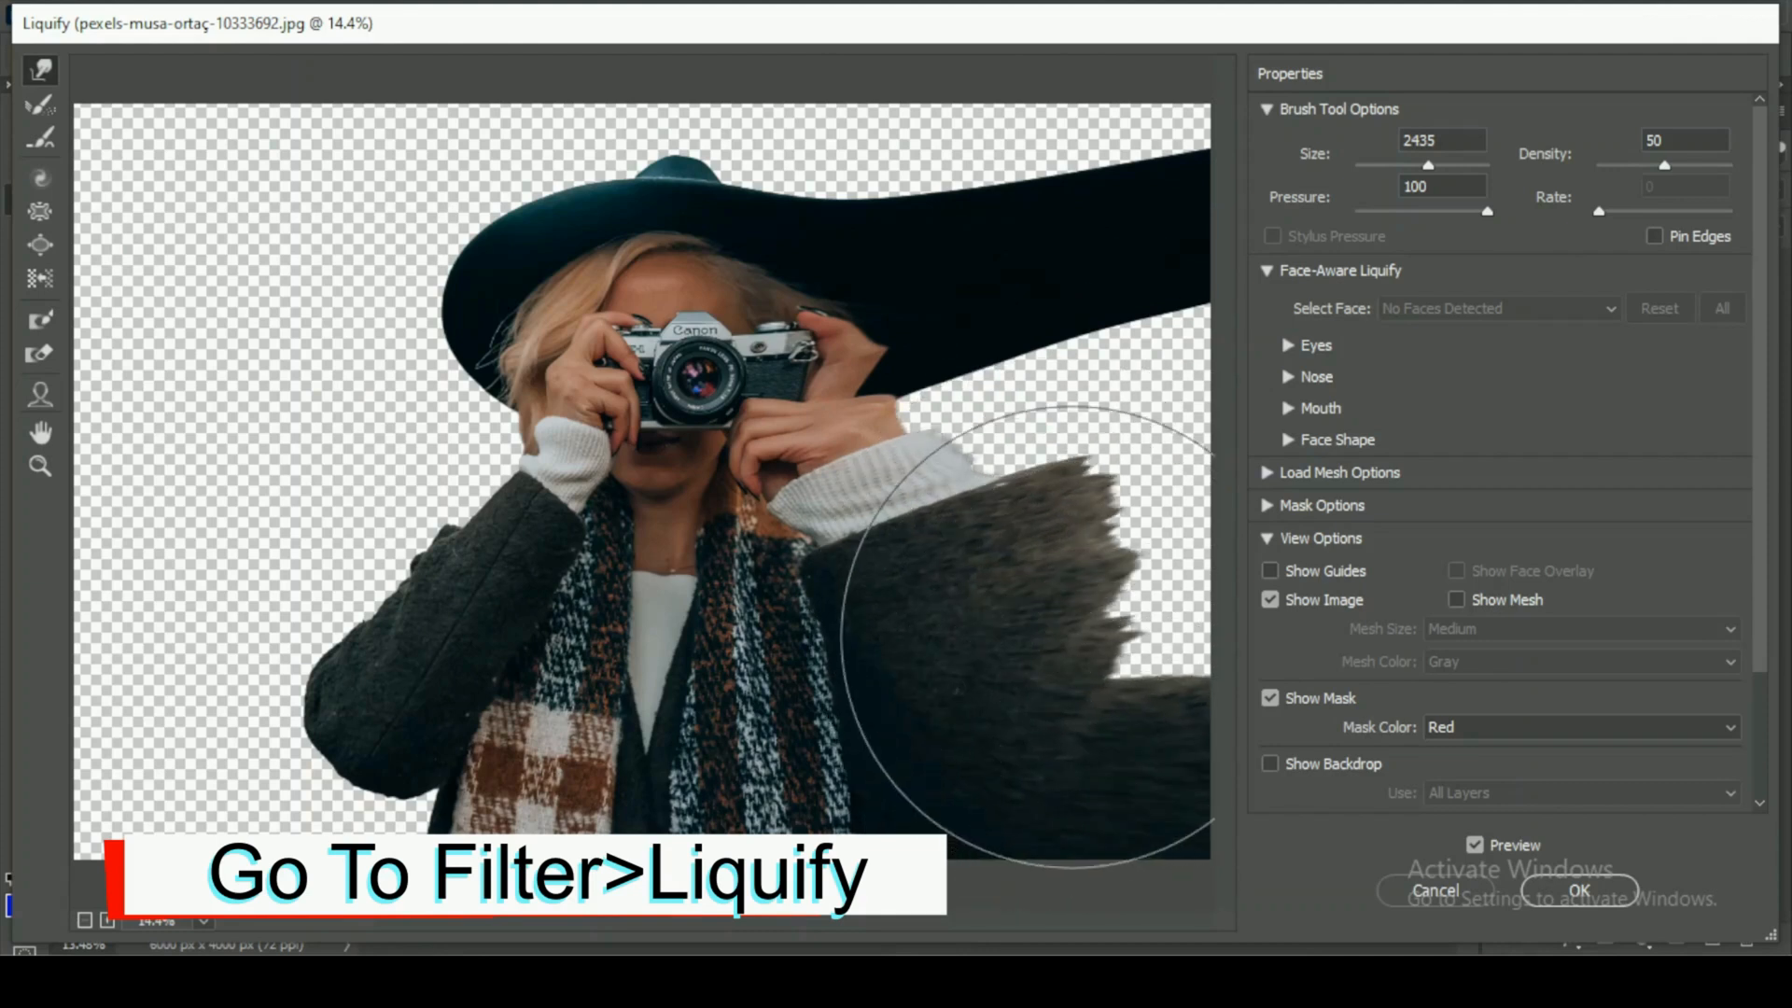
pyautogui.moveTo(1000, 676)
pyautogui.mouseDown()
pyautogui.moveTo(1140, 467)
pyautogui.moveTo(1316, 364)
pyautogui.moveTo(1151, 411)
pyautogui.mouseUp()
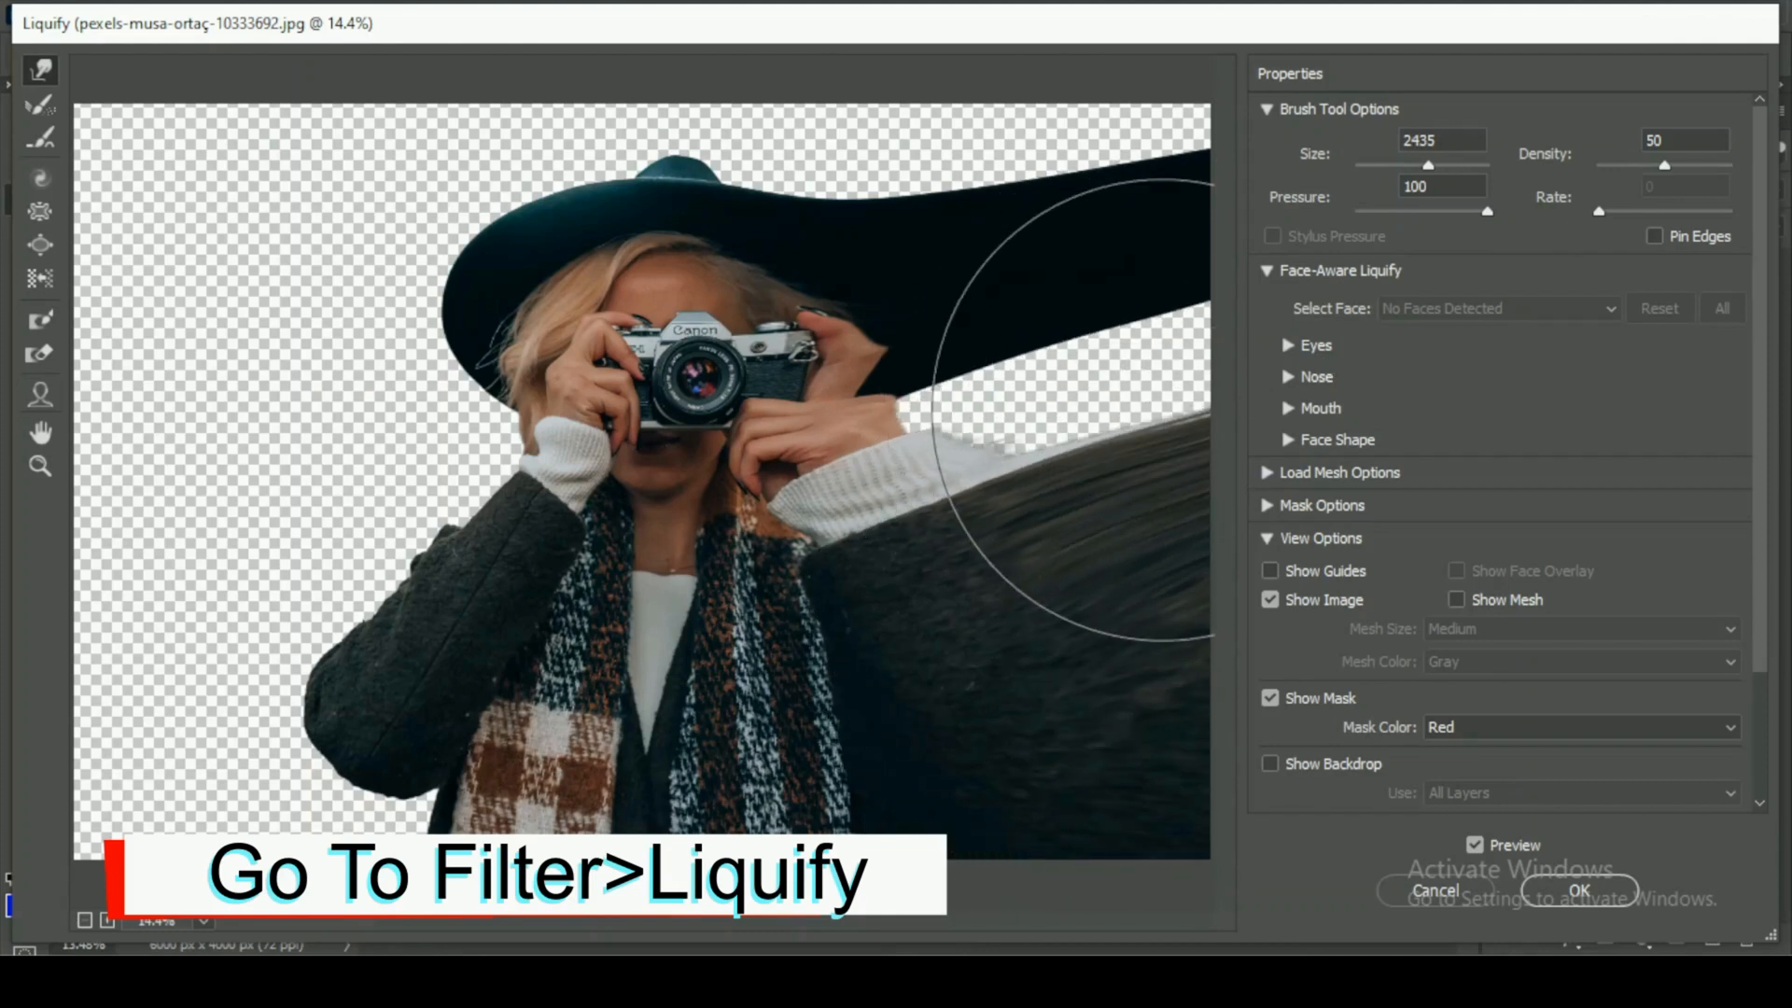
# Reduce the Liquify brush size to 1600 and smear the hat crown toward the upper right of the canvas.
pyautogui.press('[')
pyautogui.press('[')
pyautogui.press('[')
pyautogui.press('[')
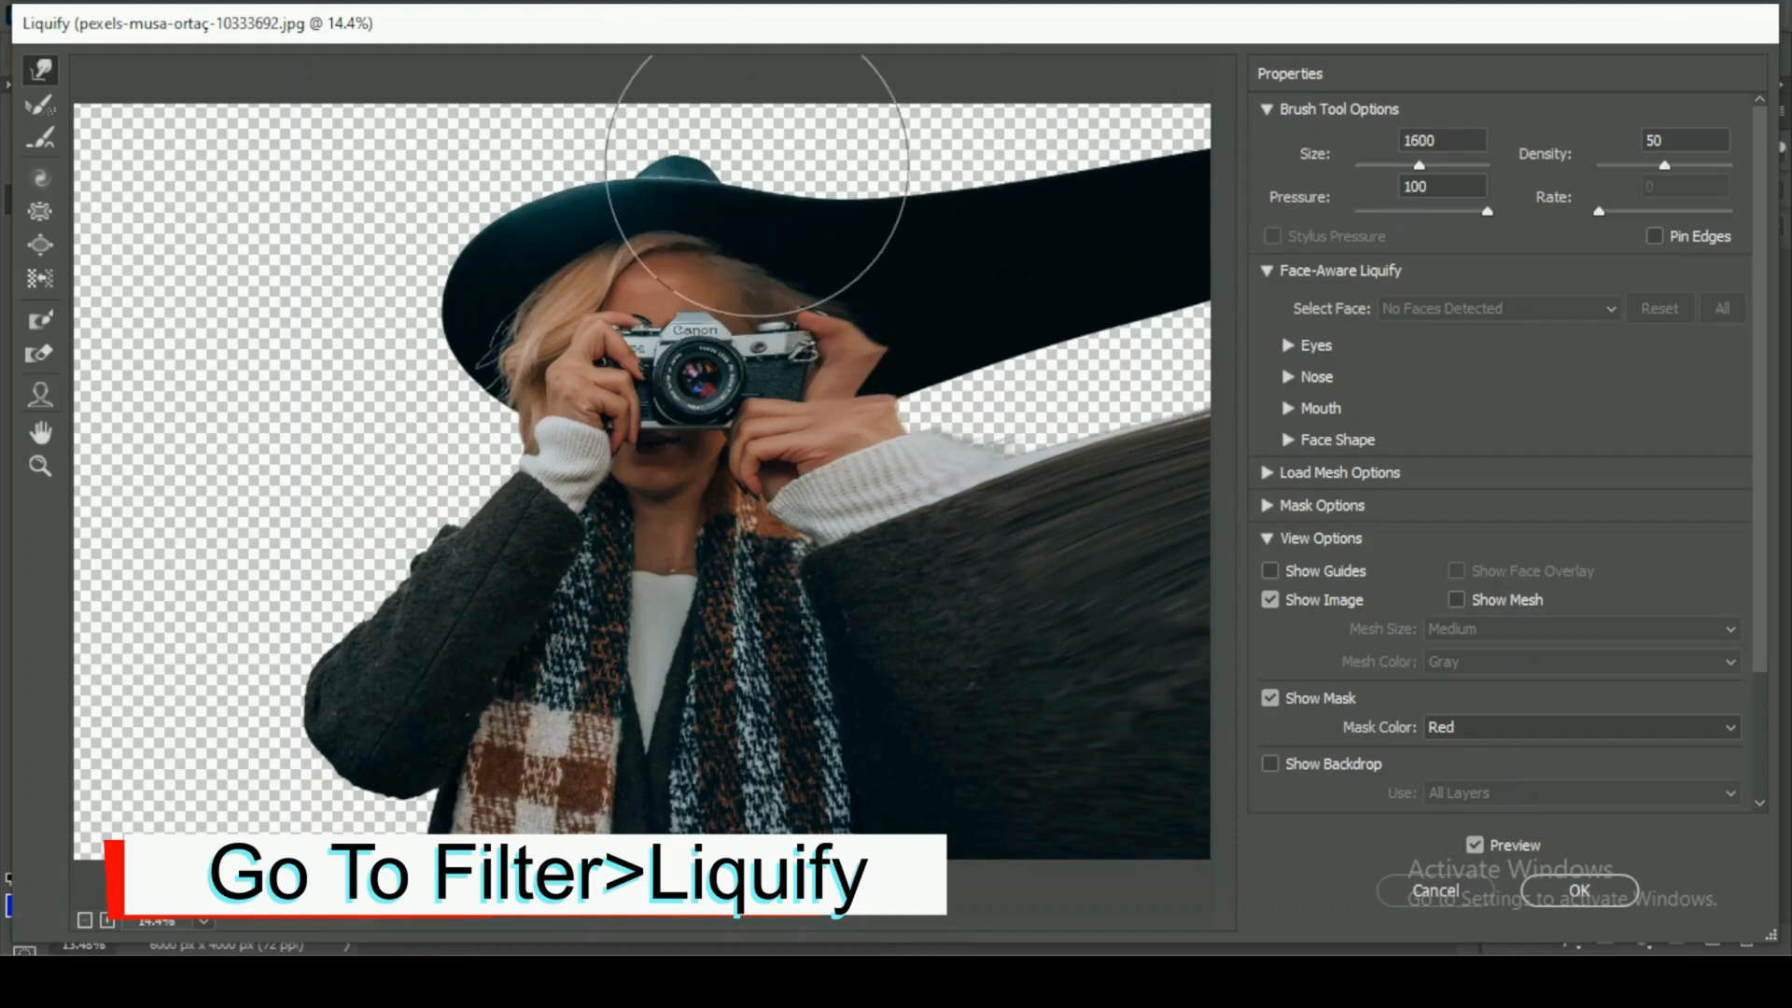
pyautogui.moveTo(768, 128)
pyautogui.mouseDown()
pyautogui.moveTo(960, 116)
pyautogui.moveTo(952, 68)
pyautogui.moveTo(912, 108)
pyautogui.moveTo(789, 100)
pyautogui.moveTo(958, 110)
pyautogui.mouseUp()
# Reduce the Liquify brush down to 800 and stretch the right-hand wrist and white cuff out to the canvas's right edge.
pyautogui.press('[')
pyautogui.press('[')
pyautogui.press('[')
pyautogui.press('[')
pyautogui.moveTo(1020, 401)
pyautogui.mouseDown()
pyautogui.moveTo(948, 420)
pyautogui.moveTo(1158, 383)
pyautogui.mouseUp()
pyautogui.press('[')
pyautogui.press('[')
pyautogui.press('[')
pyautogui.press('[')
pyautogui.moveTo(1048, 360)
pyautogui.mouseDown()
pyautogui.moveTo(1131, 347)
pyautogui.moveTo(987, 450)
pyautogui.moveTo(1228, 310)
pyautogui.moveTo(1115, 284)
pyautogui.moveTo(932, 365)
pyautogui.moveTo(1094, 252)
pyautogui.moveTo(1121, 308)
pyautogui.moveTo(1028, 284)
pyautogui.moveTo(1050, 331)
pyautogui.moveTo(993, 306)
pyautogui.moveTo(1013, 348)
pyautogui.moveTo(977, 313)
pyautogui.moveTo(1071, 321)
pyautogui.moveTo(1105, 267)
pyautogui.moveTo(1153, 290)
pyautogui.moveTo(1179, 429)
pyautogui.mouseUp()
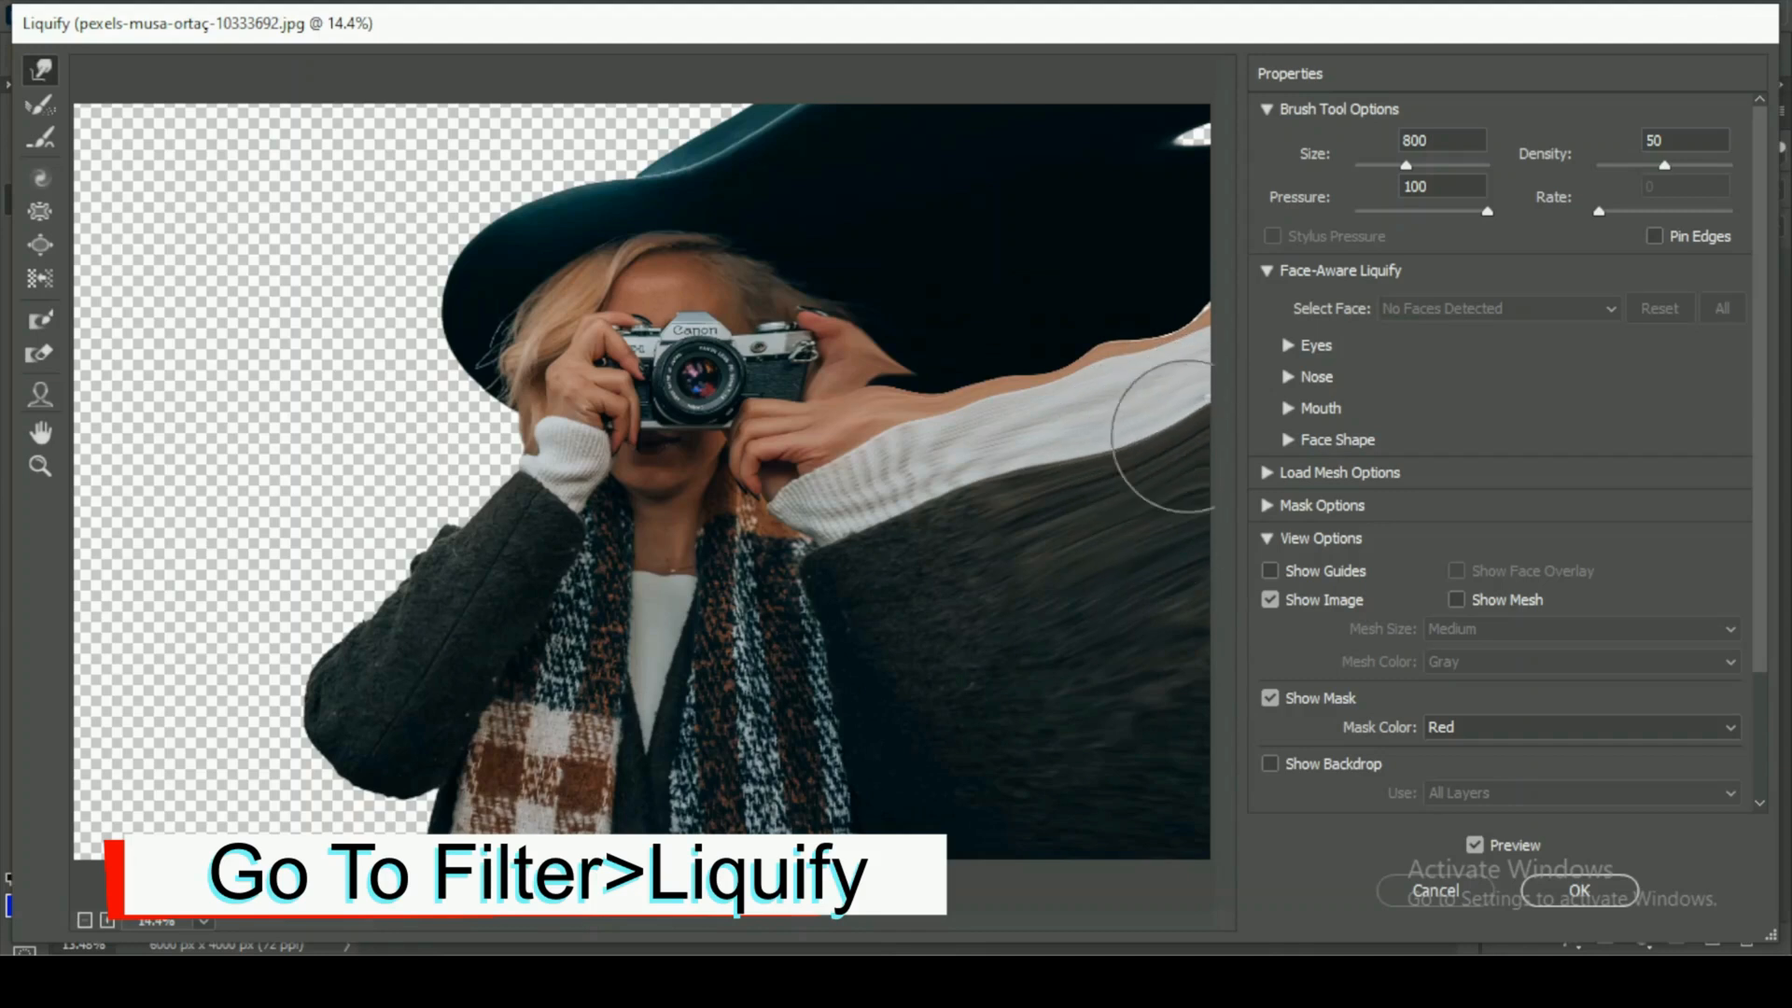
# Reduce the Liquify brush to 500 and then 400, pulling the left-hand cuff and wrist outward to the left.
pyautogui.press('[')
pyautogui.press('[')
pyautogui.moveTo(553, 463); pyautogui.dragTo(290, 430)
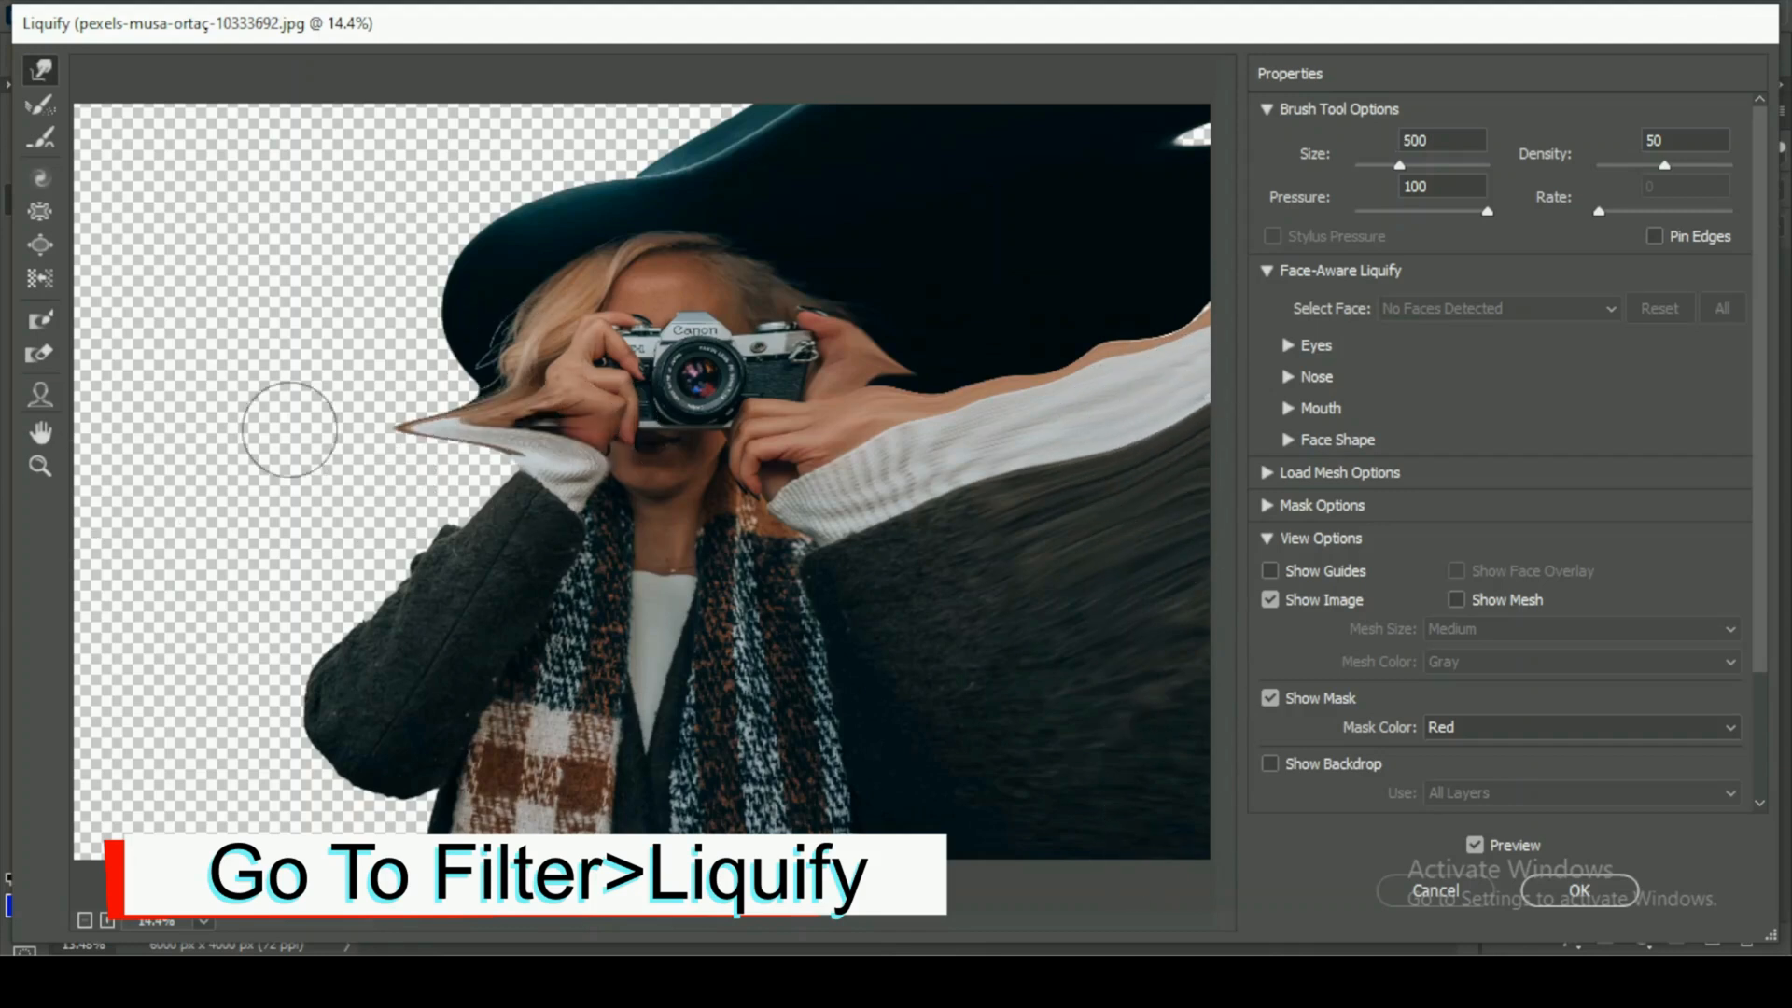
pyautogui.press('[')
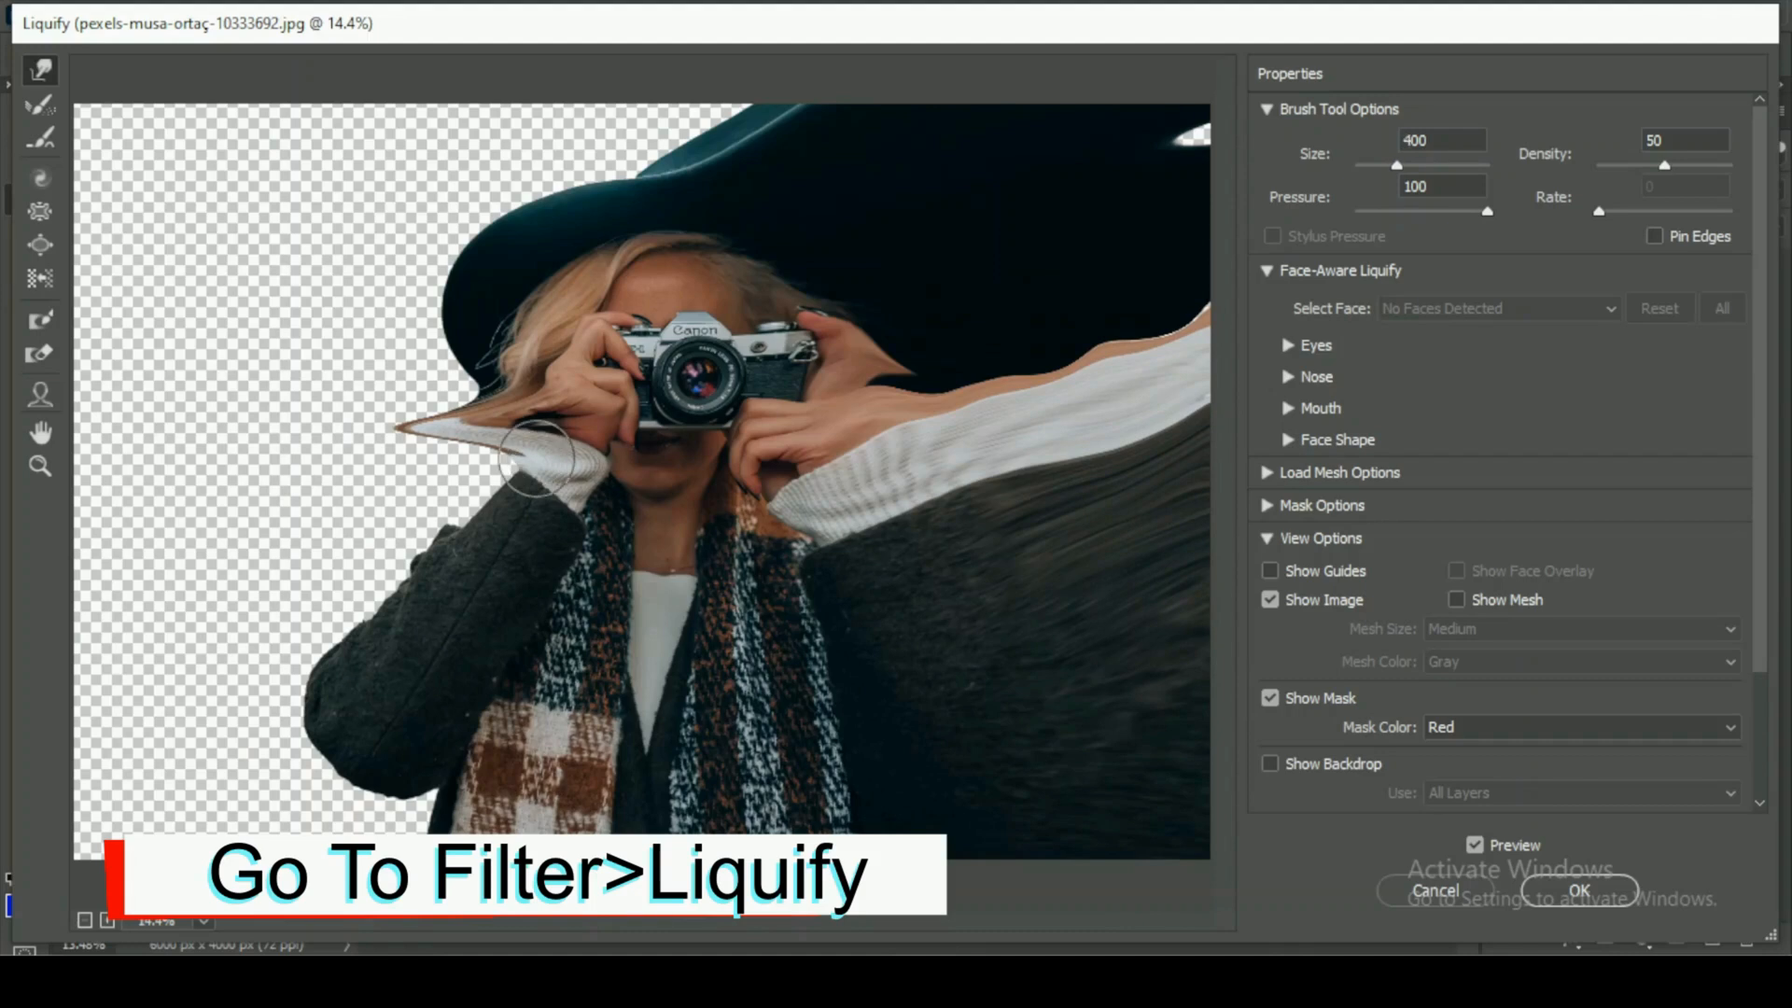
pyautogui.moveTo(536, 458)
pyautogui.mouseDown()
pyautogui.moveTo(466, 429)
pyautogui.moveTo(373, 308)
pyautogui.mouseUp()
# Enlarge the Liquify brush to 1300 and smear the hat brim and crown toward the upper left, past the canvas's top edge.
pyautogui.press(']')
pyautogui.press(']')
pyautogui.press(']')
pyautogui.press(']')
pyautogui.press(']')
pyautogui.press(']')
pyautogui.press(']')
pyautogui.press(']')
pyautogui.press(']')
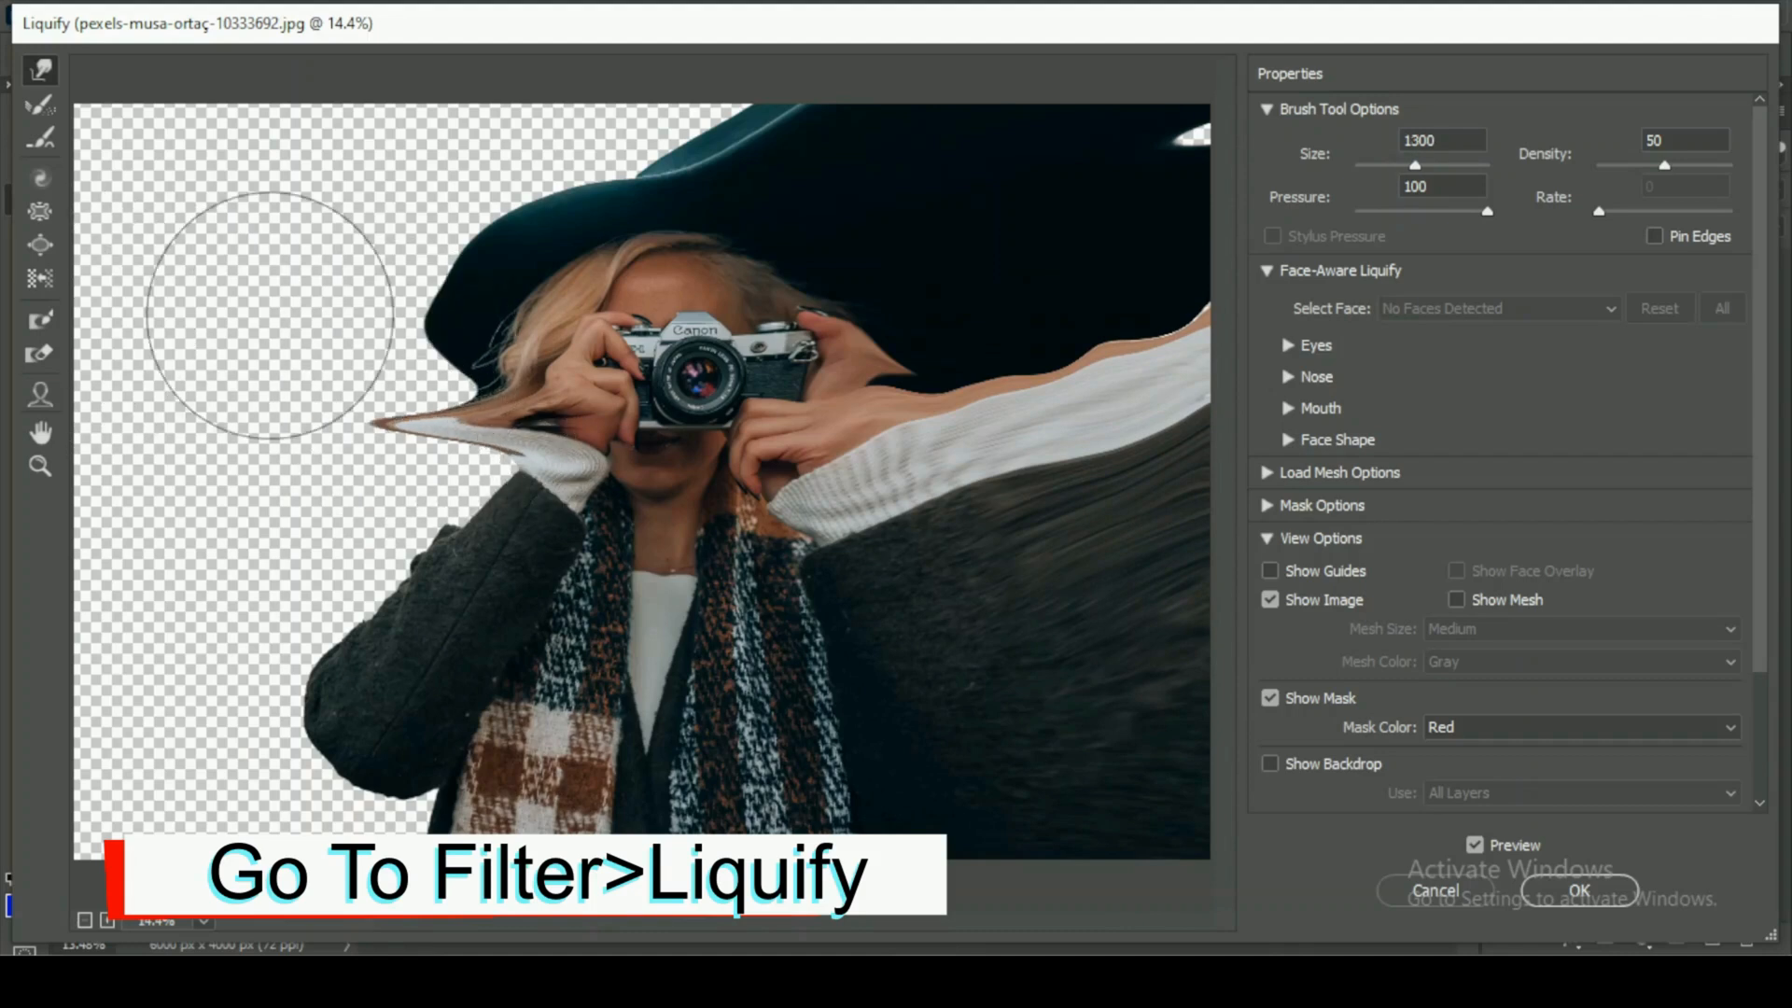
pyautogui.moveTo(476, 278)
pyautogui.mouseDown()
pyautogui.moveTo(435, 227)
pyautogui.moveTo(47, 182)
pyautogui.mouseUp()
pyautogui.moveTo(419, 171); pyautogui.dragTo(186, 76)
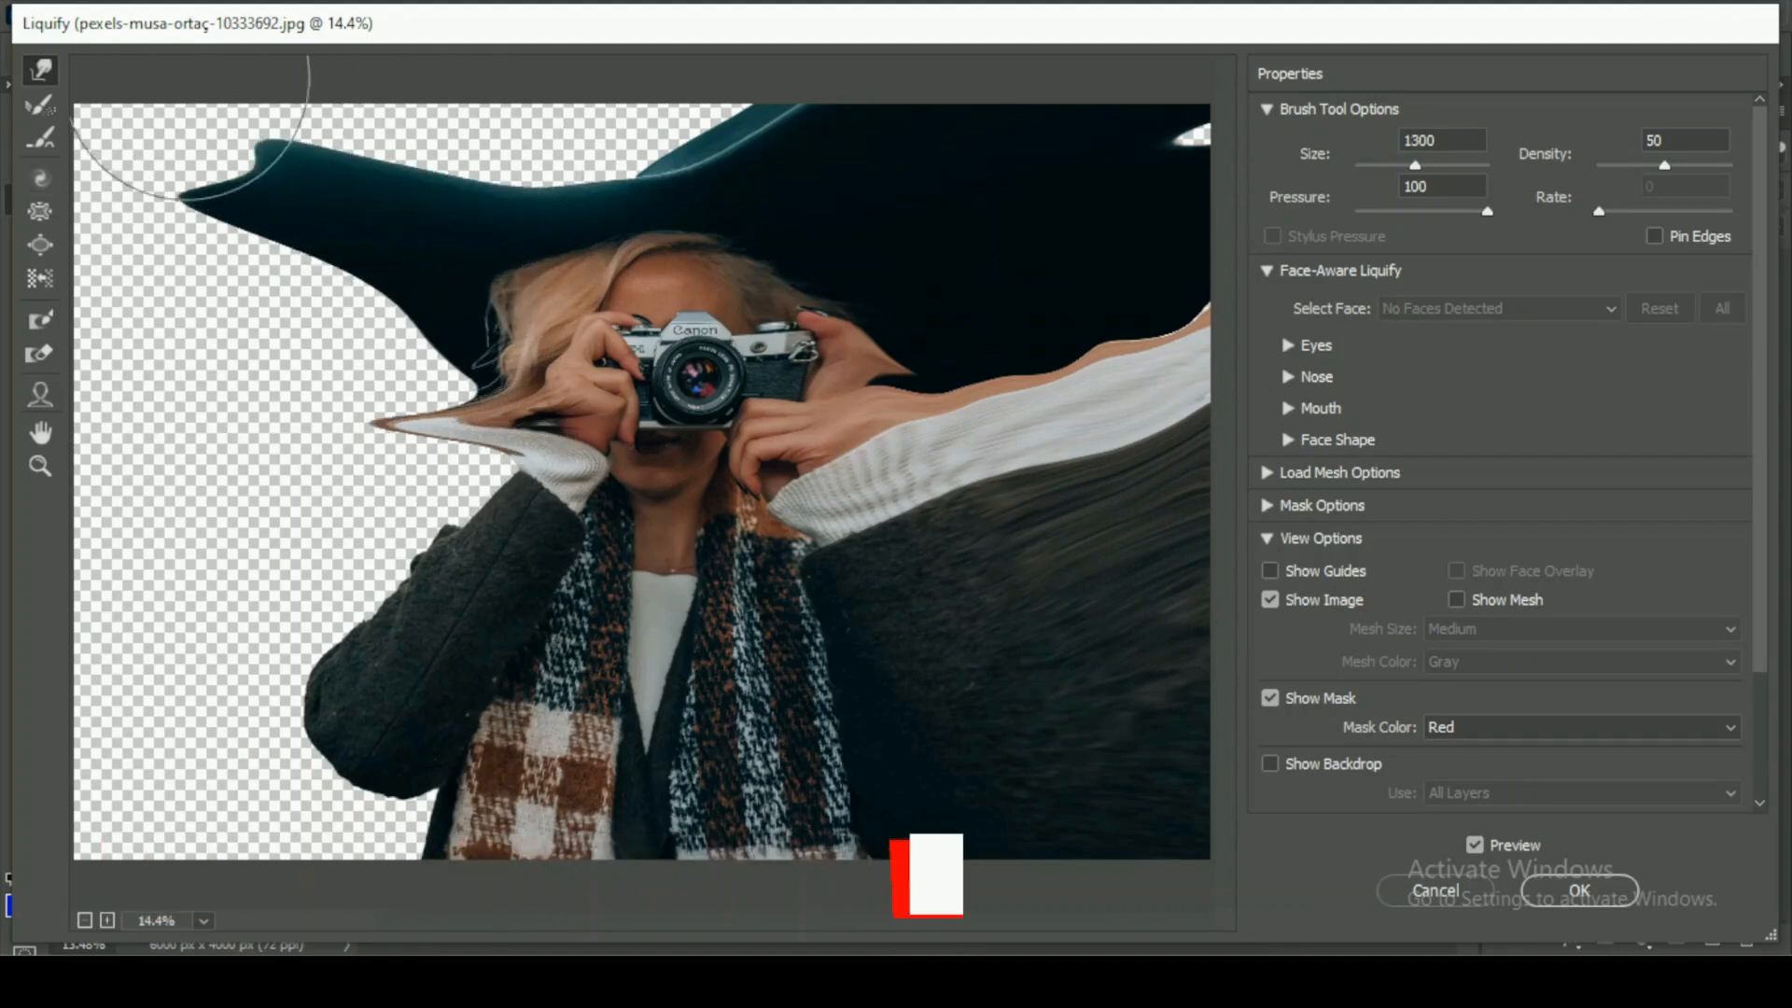
pyautogui.moveTo(488, 152)
pyautogui.mouseDown()
pyautogui.moveTo(538, 116)
pyautogui.moveTo(470, 63)
pyautogui.mouseUp()
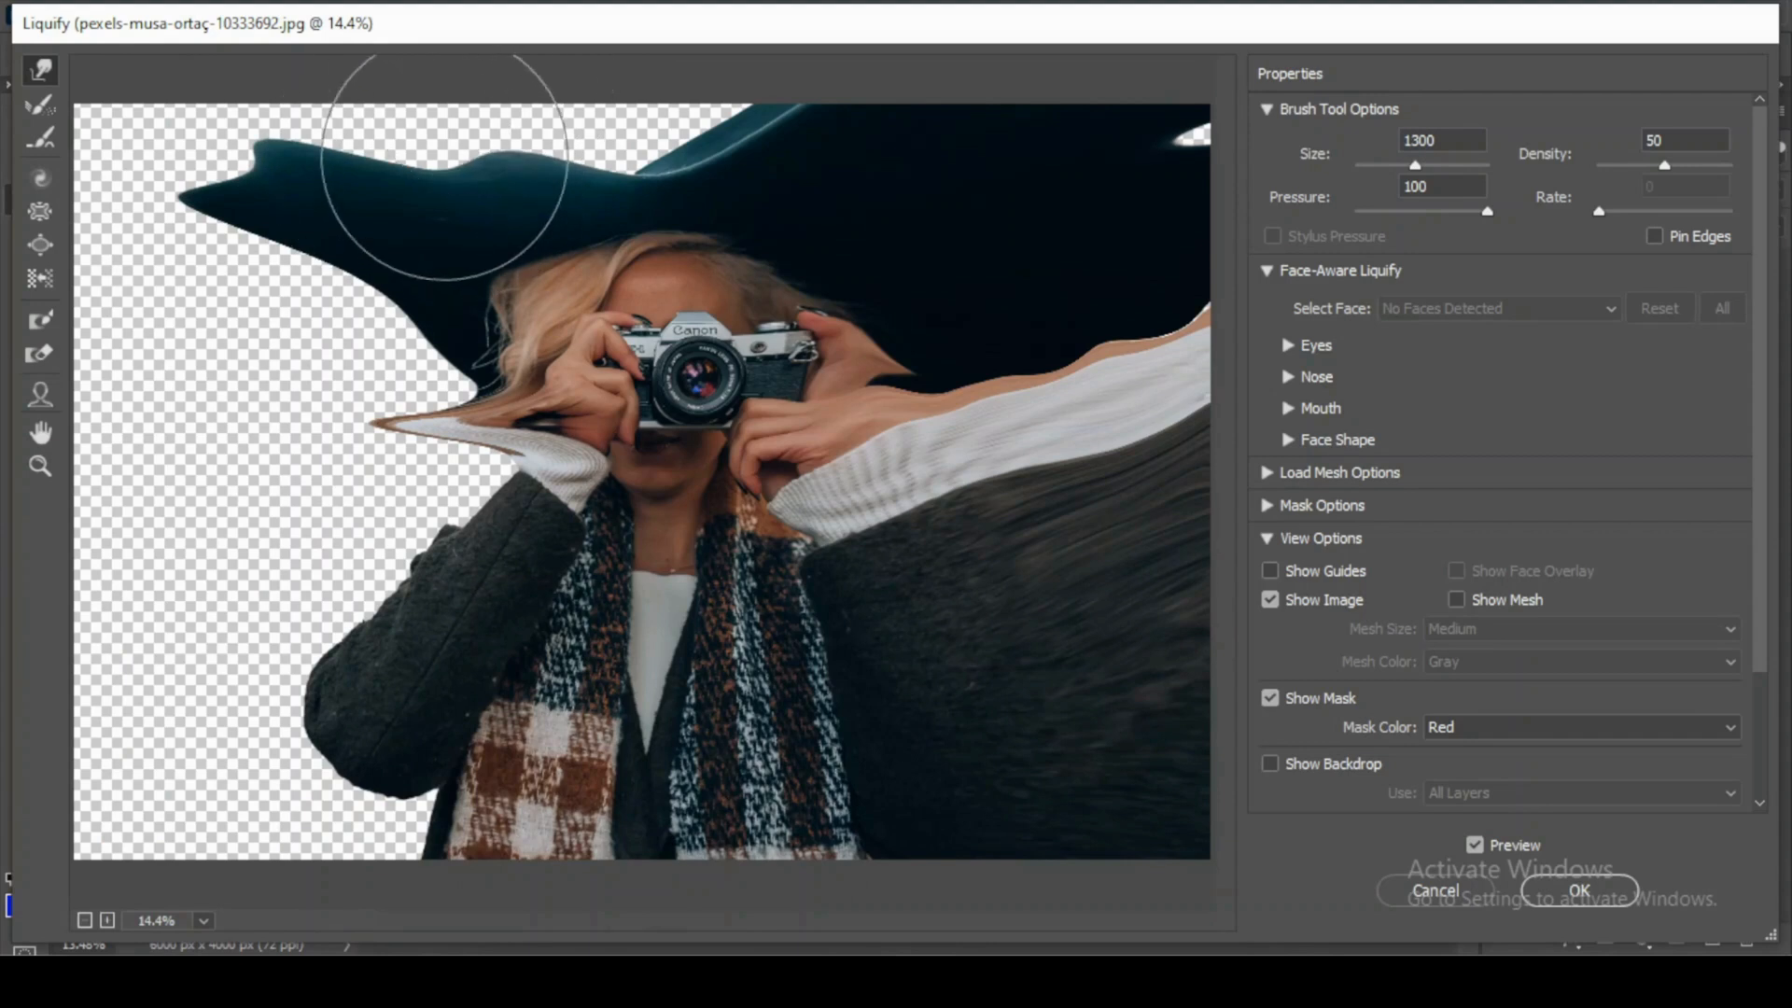
pyautogui.moveTo(460, 140); pyautogui.dragTo(233, 98)
pyautogui.moveTo(507, 160)
pyautogui.mouseDown()
pyautogui.moveTo(640, 72)
pyautogui.moveTo(652, 88)
pyautogui.moveTo(439, 180)
pyautogui.moveTo(308, 94)
pyautogui.mouseUp()
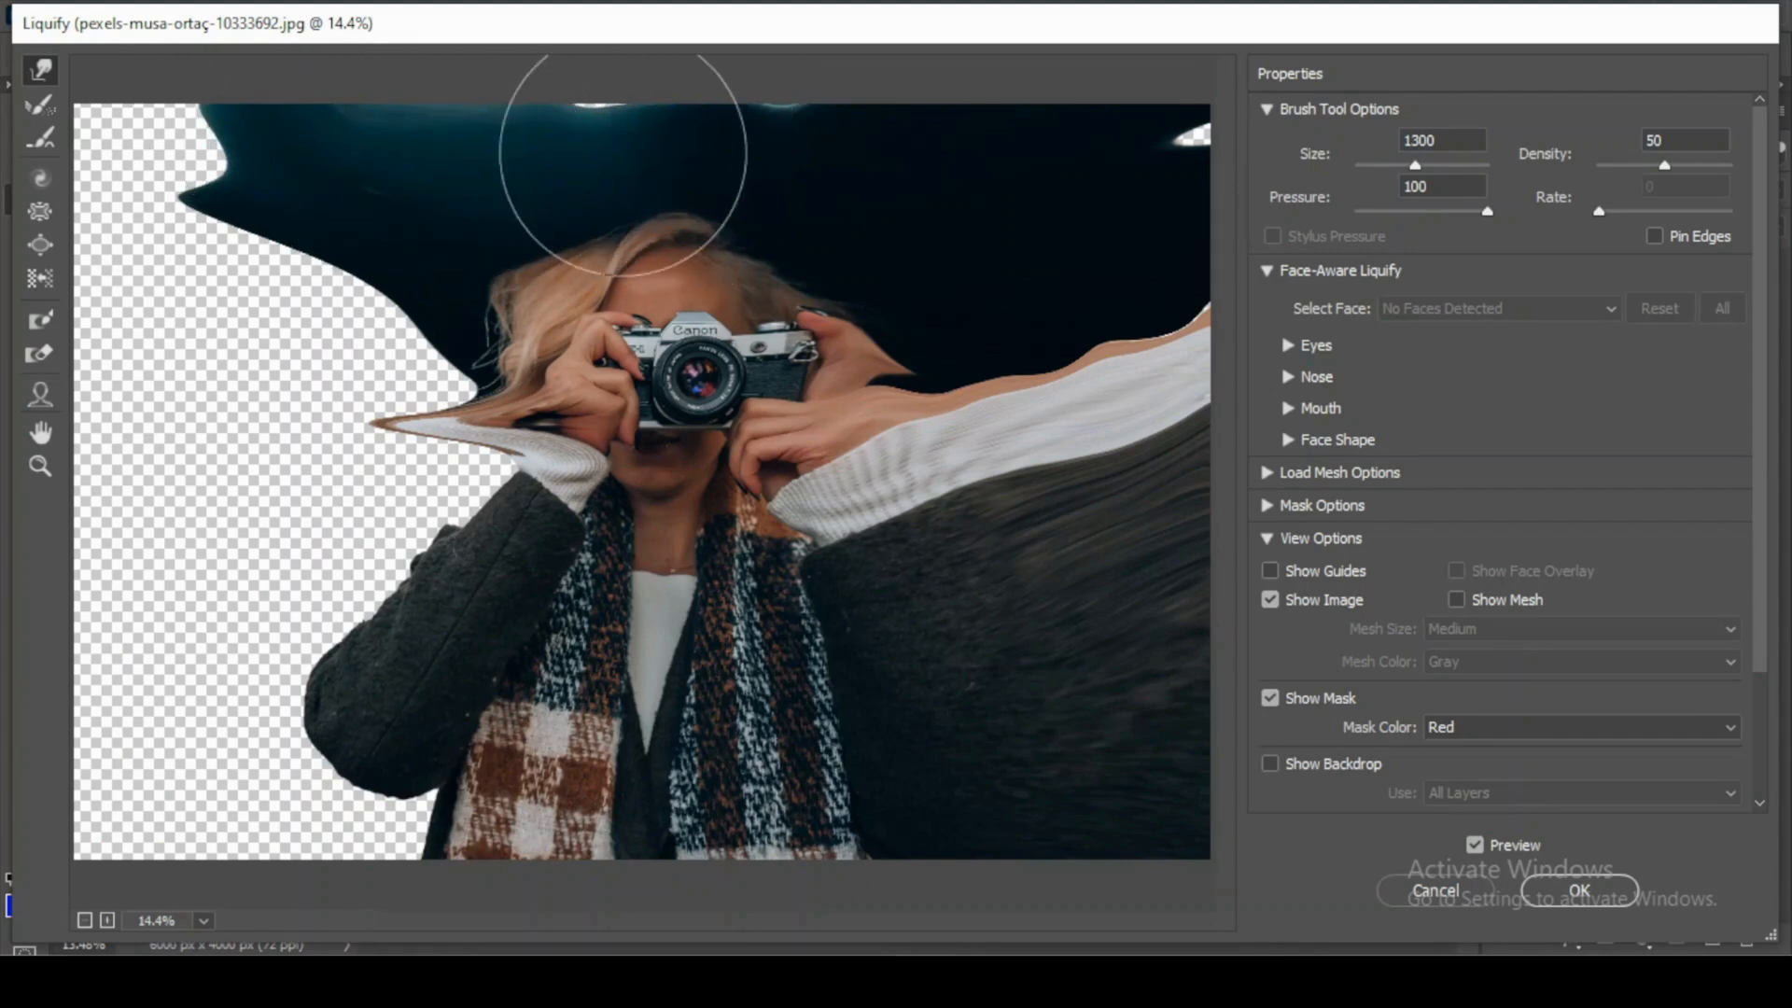
pyautogui.moveTo(568, 140)
pyautogui.mouseDown()
pyautogui.moveTo(640, 100)
pyautogui.moveTo(519, 100)
pyautogui.moveTo(538, 65)
pyautogui.mouseUp()
# Stretch the left-hand hat brim and the blonde hair outward until the dark brim area reaches the canvas's left edge.
pyautogui.moveTo(226, 232); pyautogui.dragTo(75, 122)
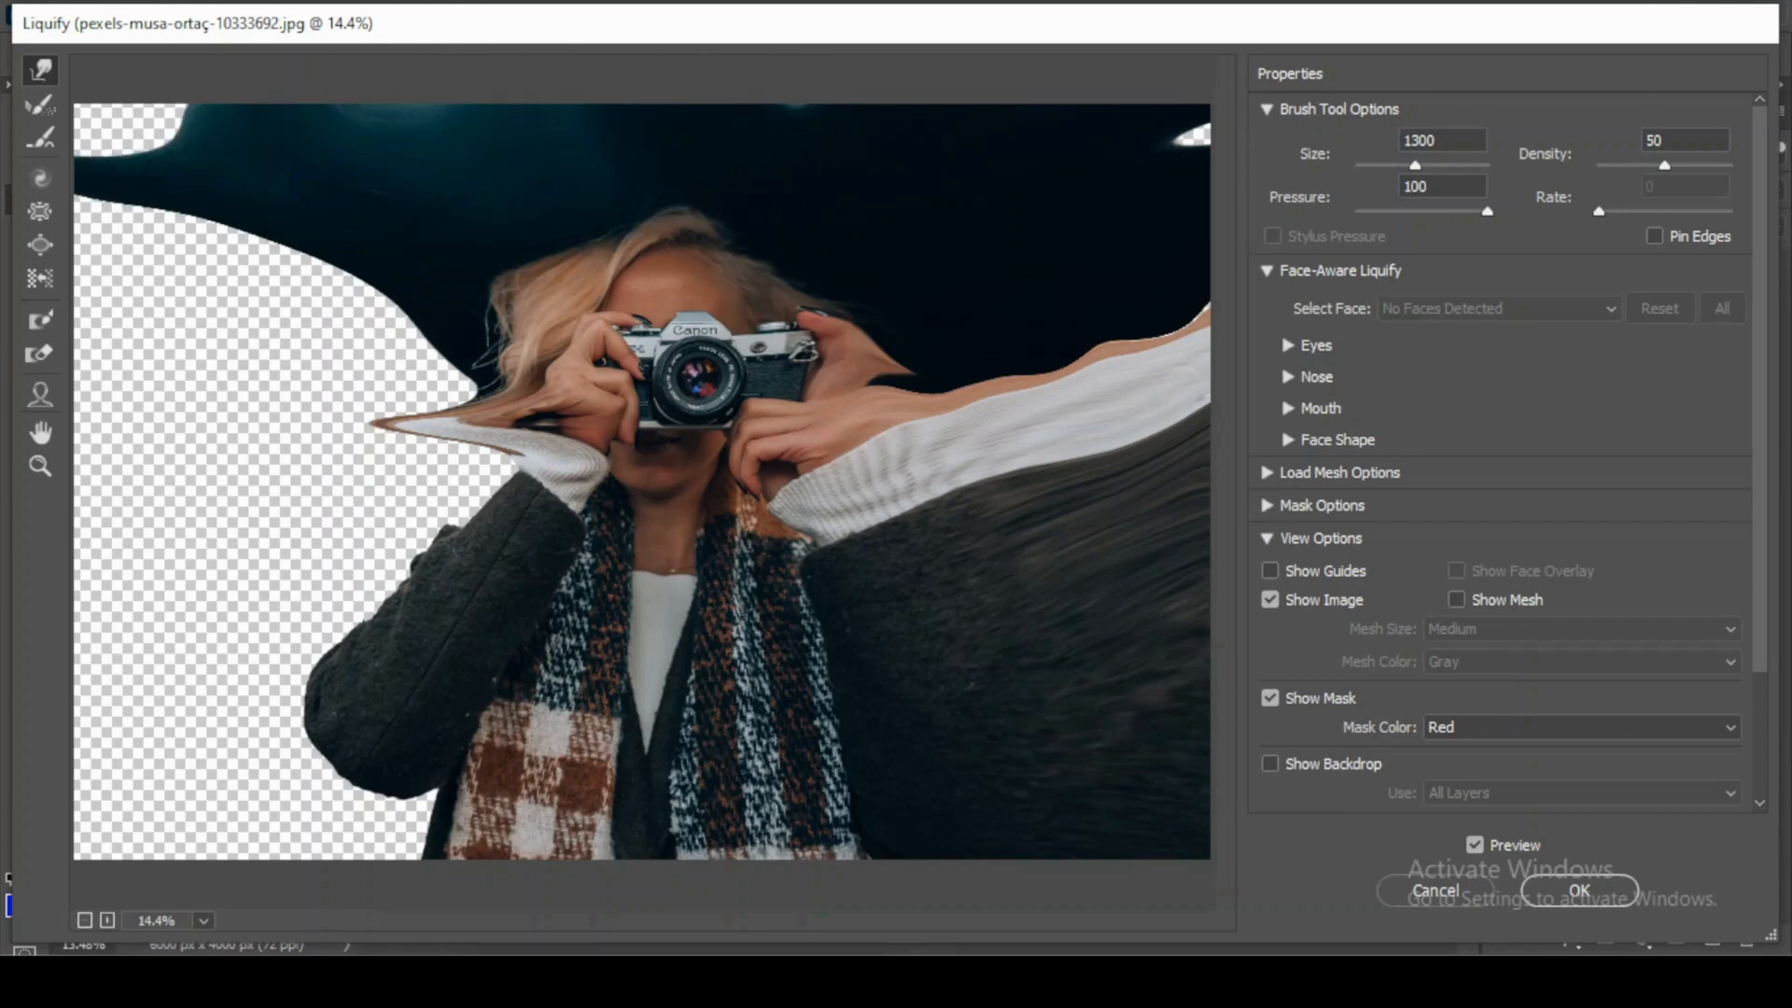
pyautogui.moveTo(242, 133); pyautogui.dragTo(75, 140)
pyautogui.moveTo(486, 392); pyautogui.dragTo(140, 355)
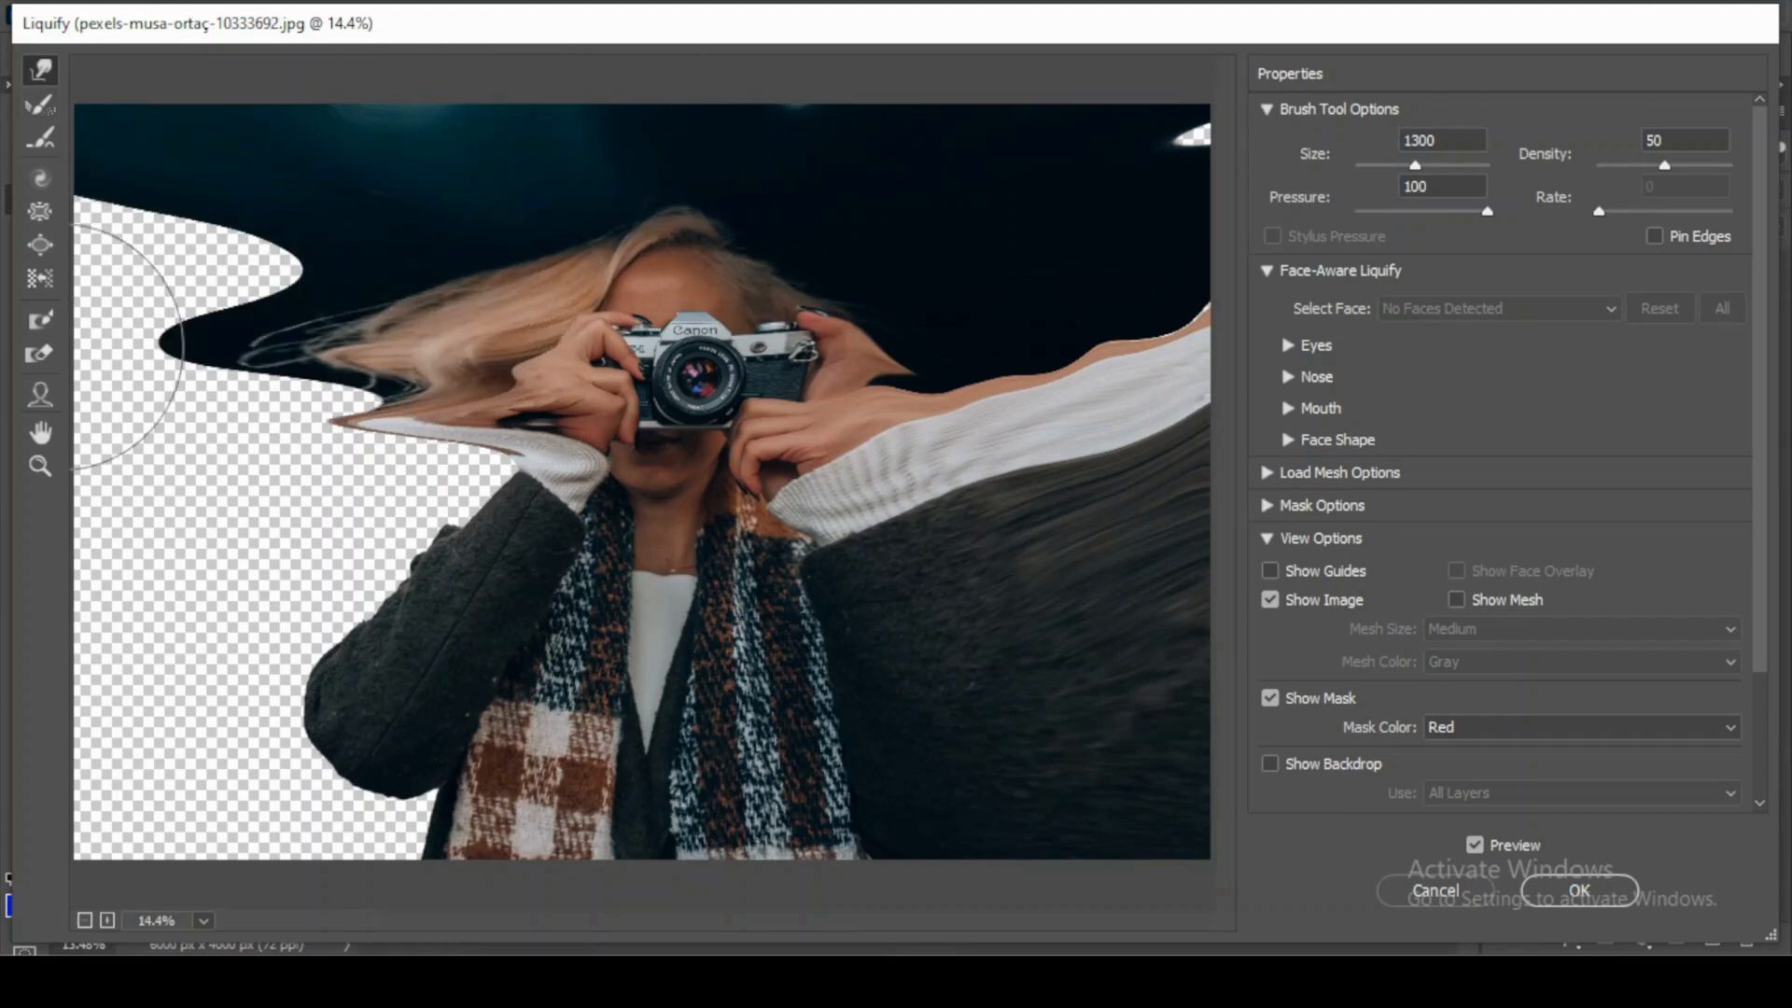
pyautogui.moveTo(271, 320)
pyautogui.mouseDown()
pyautogui.moveTo(103, 280)
pyautogui.moveTo(56, 341)
pyautogui.mouseUp()
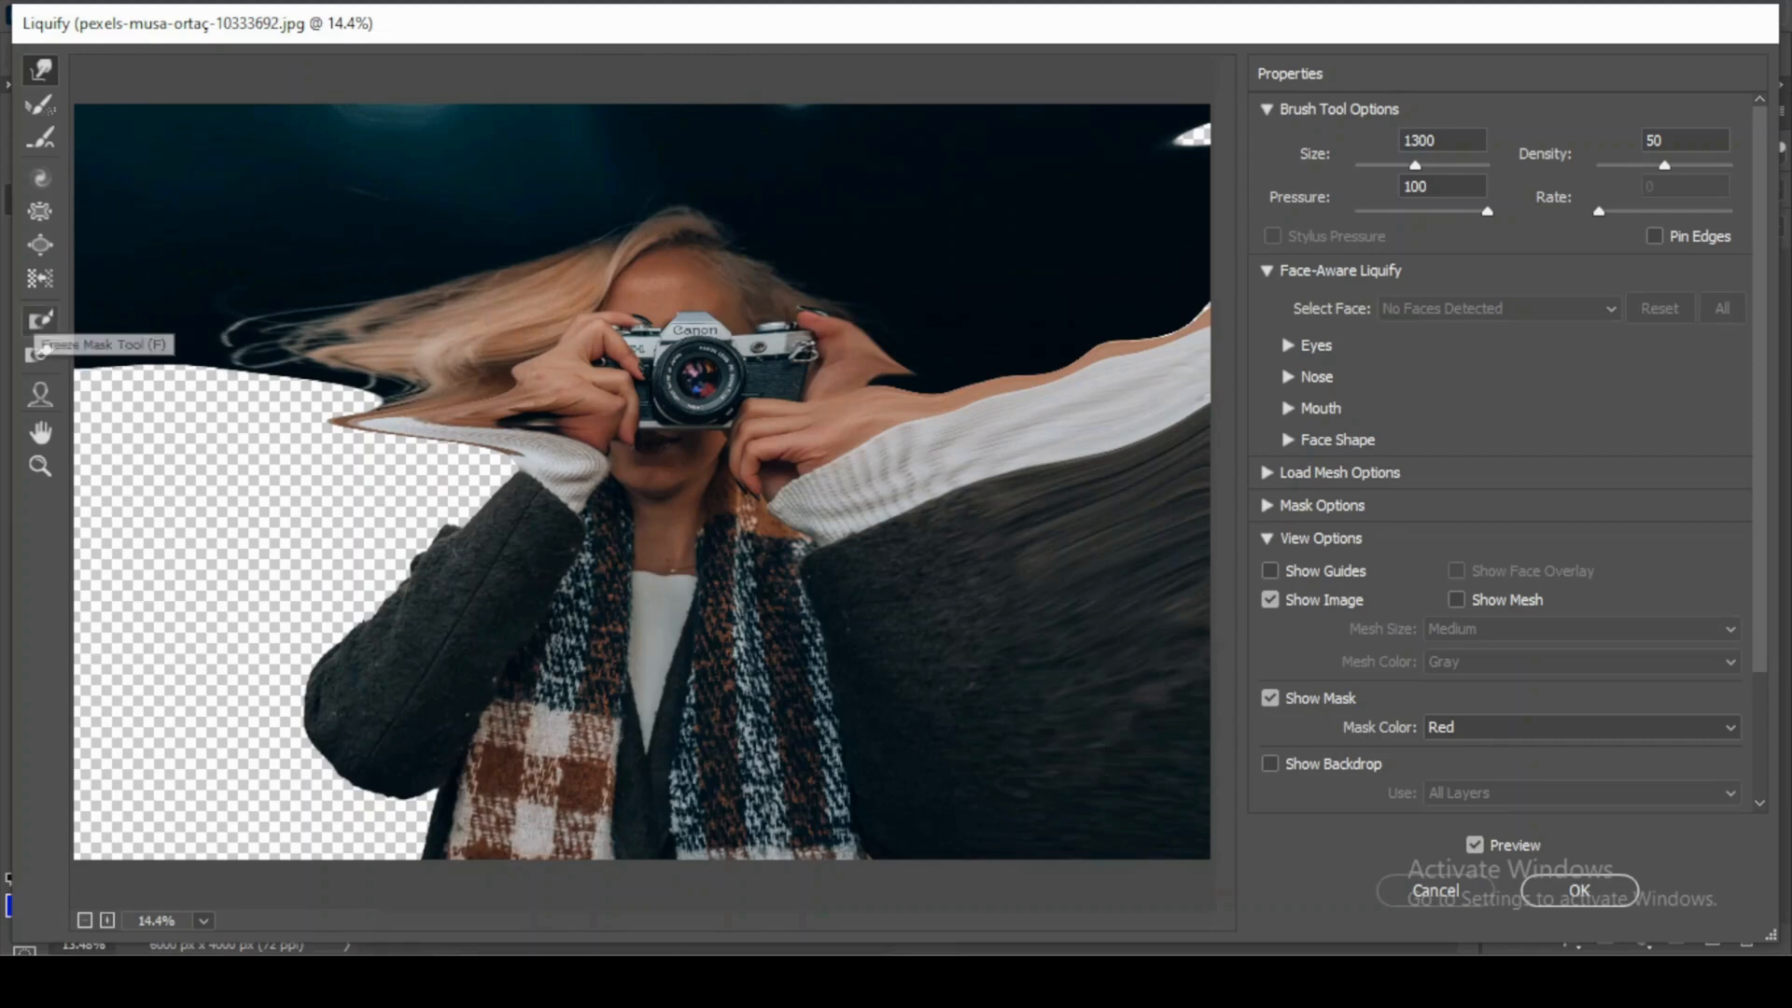
# Smear the left-hand coat elbow and the plaid scarf out to the lower part of the canvas's left edge.
pyautogui.moveTo(401, 709); pyautogui.dragTo(103, 770)
pyautogui.moveTo(340, 780); pyautogui.dragTo(220, 840)
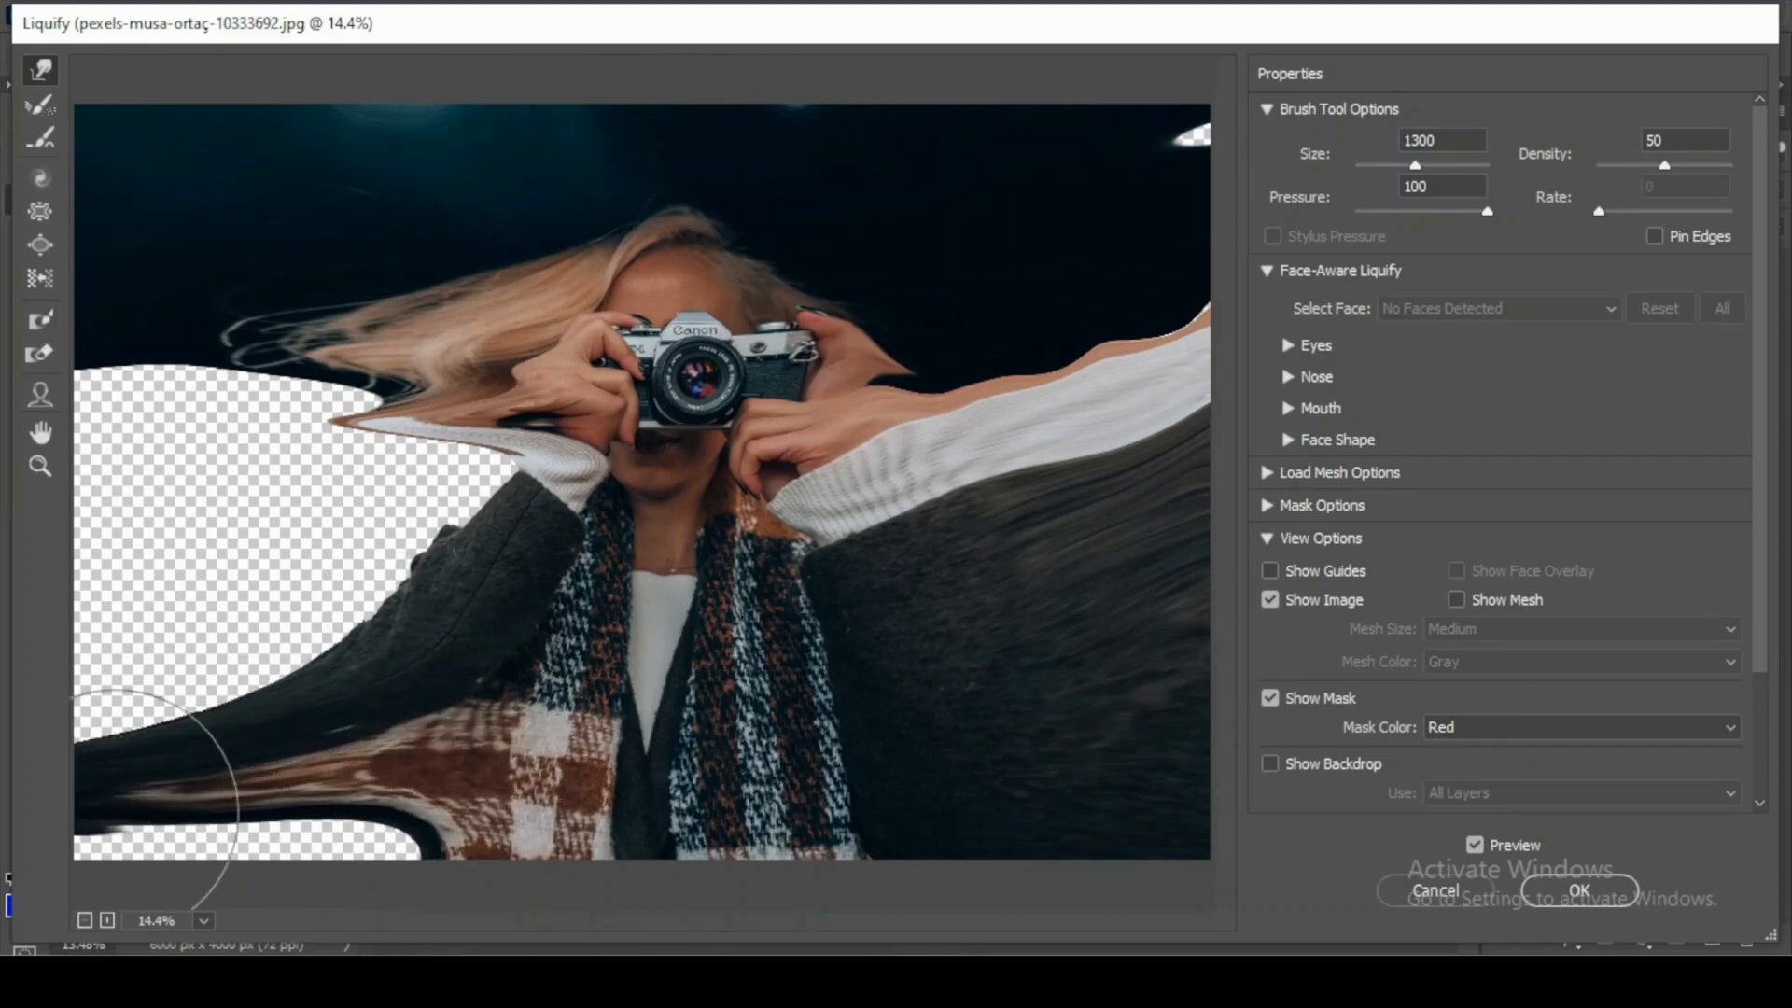
pyautogui.moveTo(360, 781); pyautogui.dragTo(140, 822)
pyautogui.moveTo(333, 835); pyautogui.dragTo(140, 839)
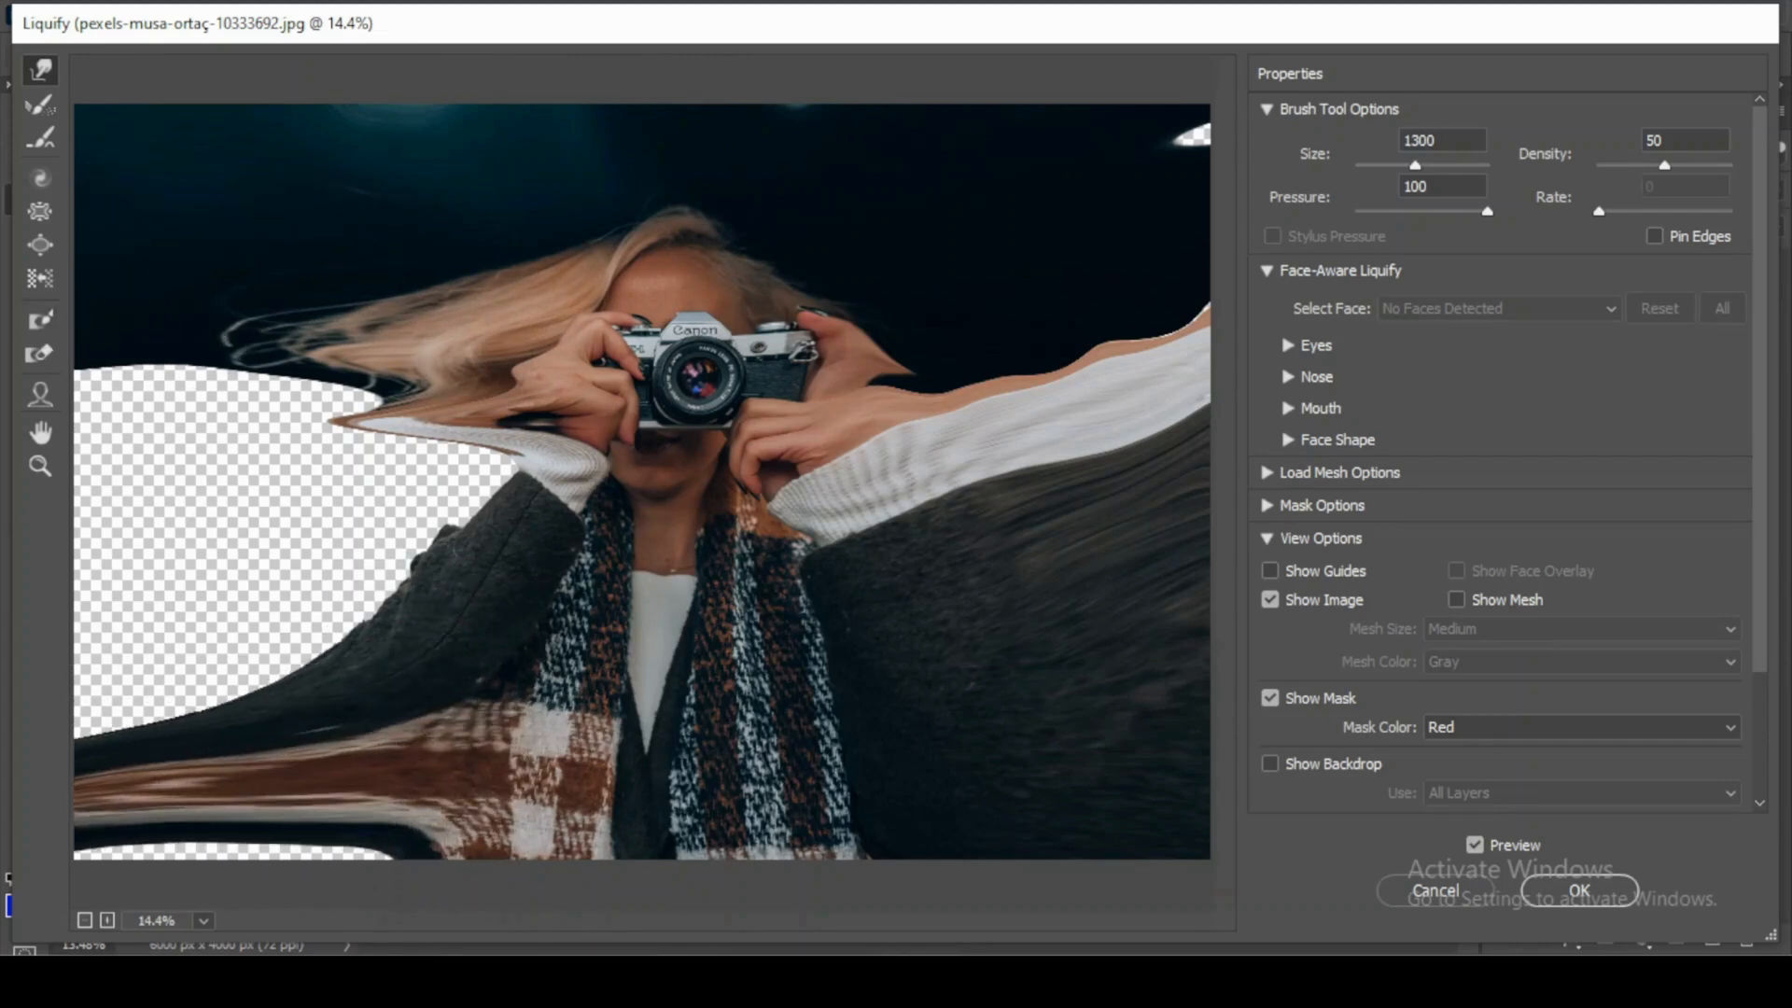
# Reduce the Liquify brush to 1000, fill the canvas's lower-left corner and stretch the left-hand coat sleeve to the left edge.
pyautogui.press('[')
pyautogui.press('[')
pyautogui.press('[')
pyautogui.moveTo(335, 840); pyautogui.dragTo(107, 873)
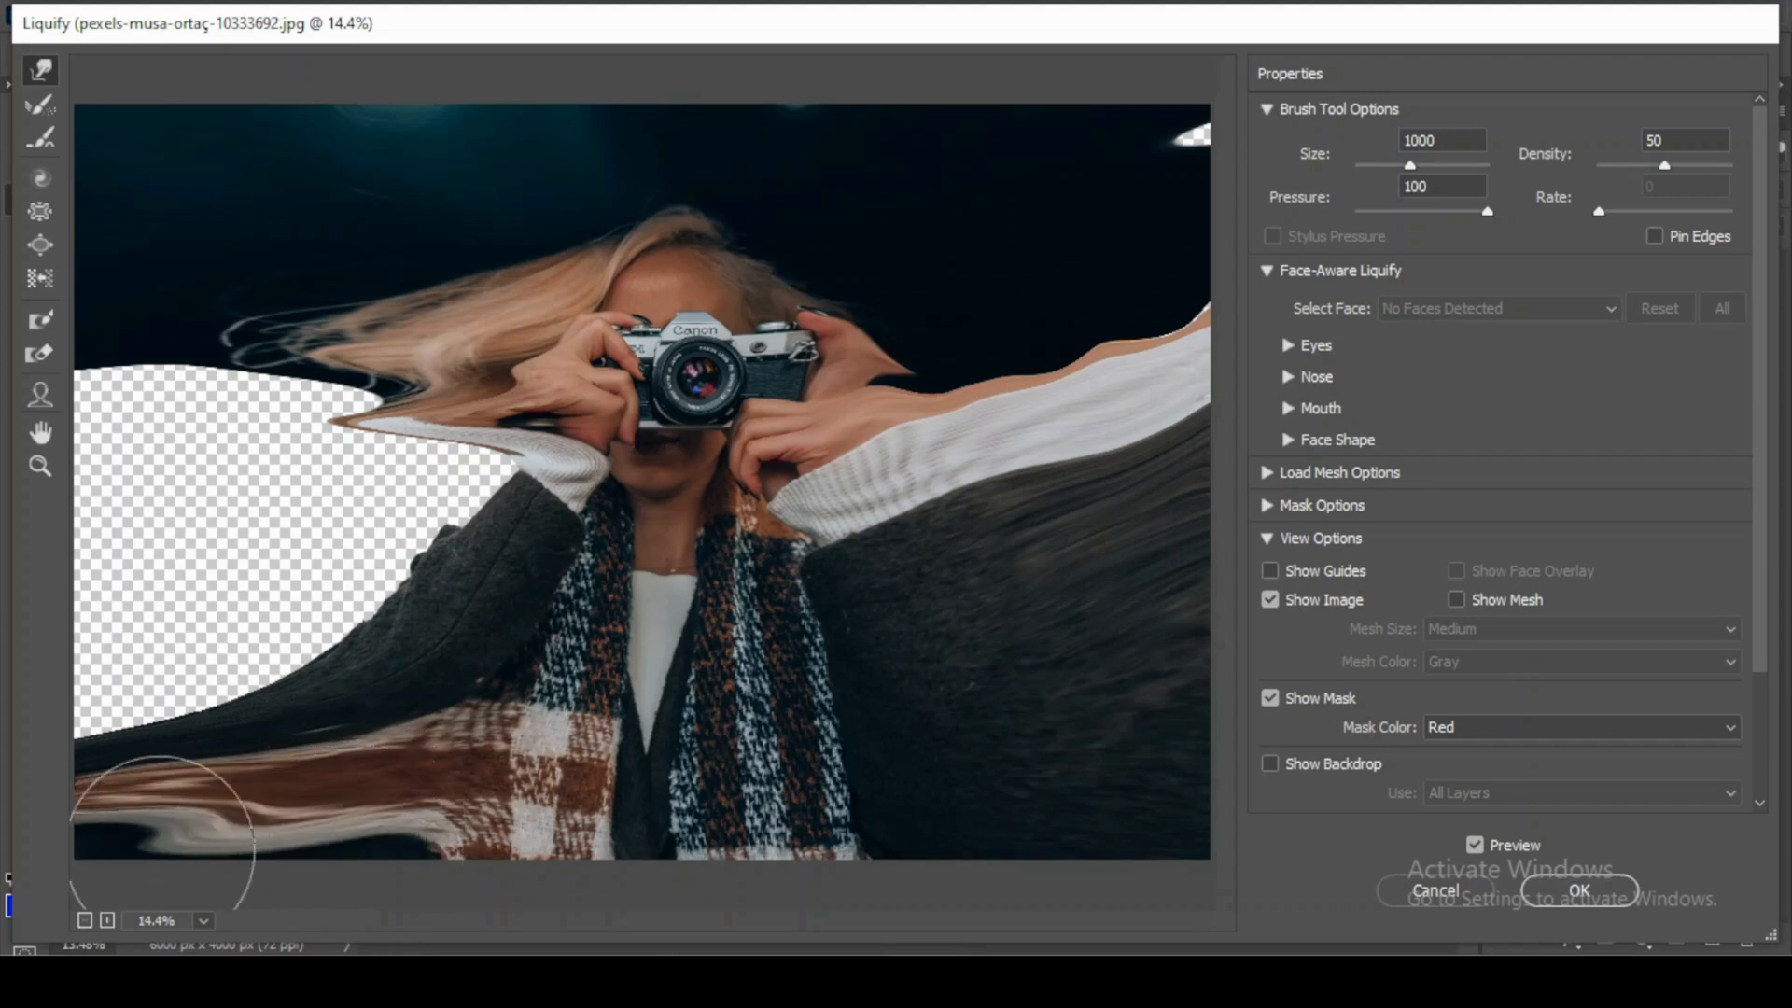
pyautogui.moveTo(308, 854); pyautogui.dragTo(149, 859)
pyautogui.moveTo(367, 695)
pyautogui.mouseDown()
pyautogui.moveTo(280, 613)
pyautogui.moveTo(244, 643)
pyautogui.moveTo(30, 653)
pyautogui.moveTo(196, 653)
pyautogui.moveTo(72, 670)
pyautogui.mouseUp()
pyautogui.moveTo(396, 539); pyautogui.dragTo(132, 560)
# Set the Liquify brush to 1100 and pull the left-hand sleeve, cuff, wrist and hair toward the canvas's left edge.
pyautogui.press(']')
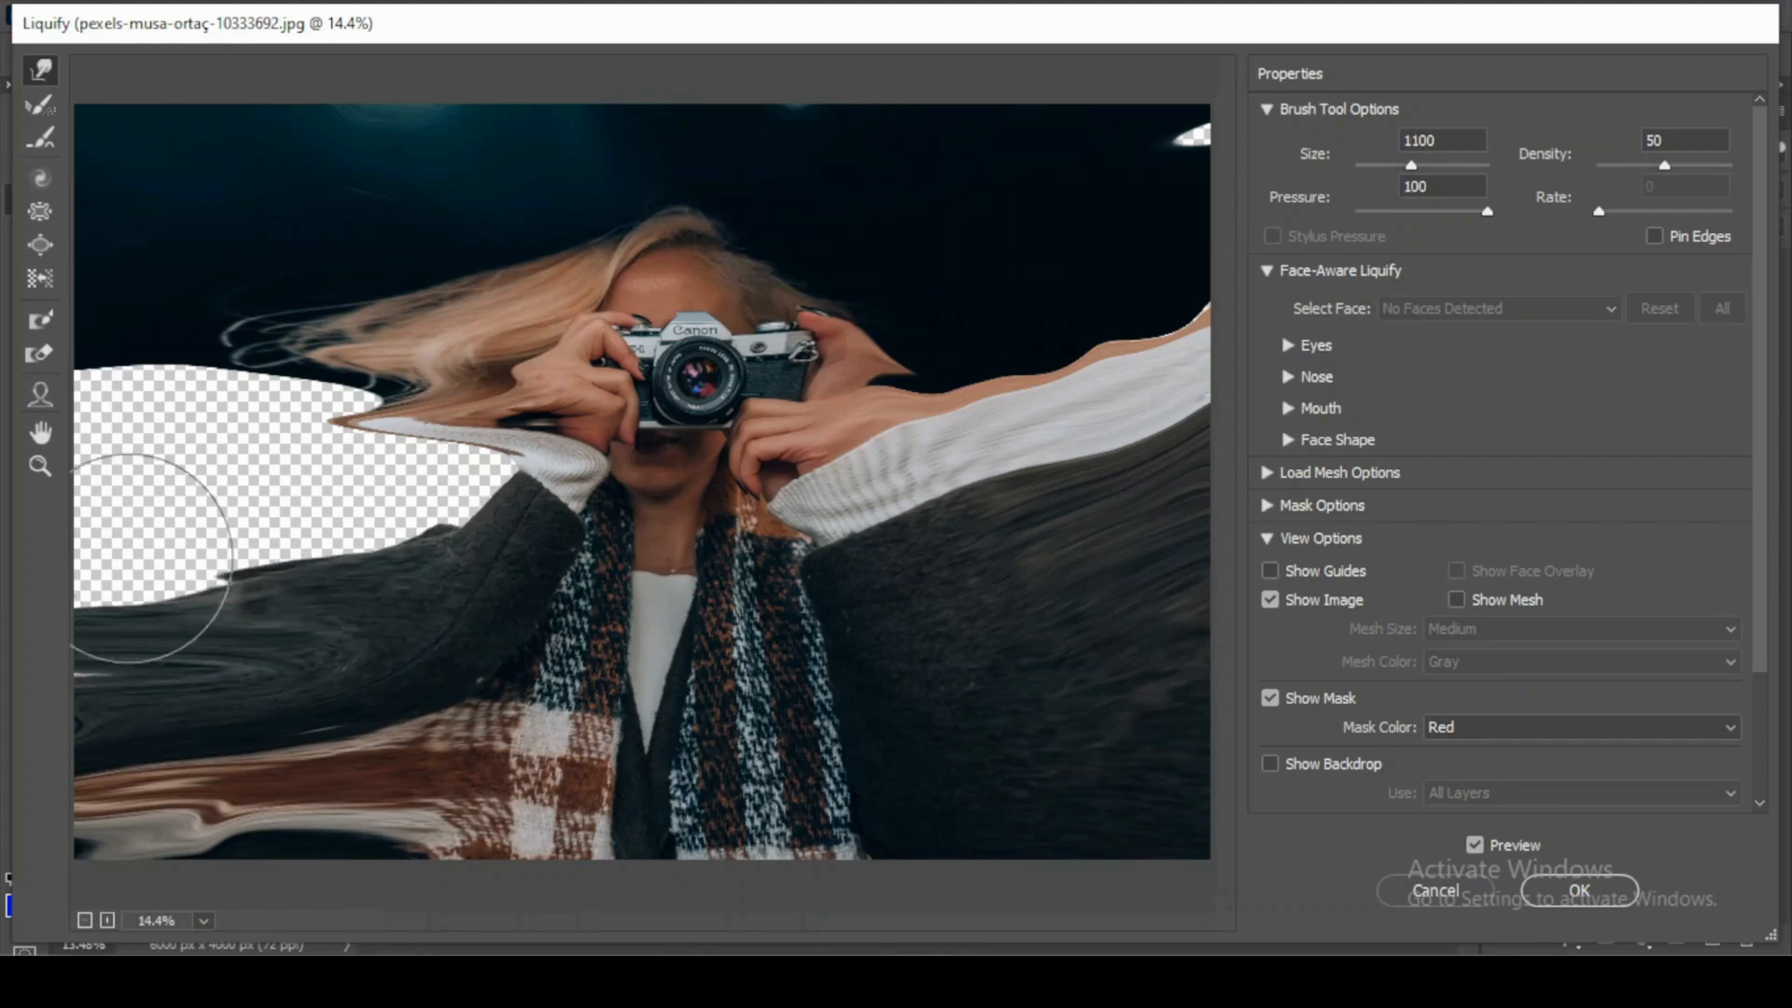
pyautogui.moveTo(330, 519); pyautogui.dragTo(116, 579)
pyautogui.moveTo(479, 476); pyautogui.dragTo(186, 439)
pyautogui.moveTo(439, 410)
pyautogui.mouseDown()
pyautogui.moveTo(121, 401)
pyautogui.moveTo(112, 381)
pyautogui.mouseUp()
pyautogui.moveTo(359, 466); pyautogui.dragTo(137, 476)
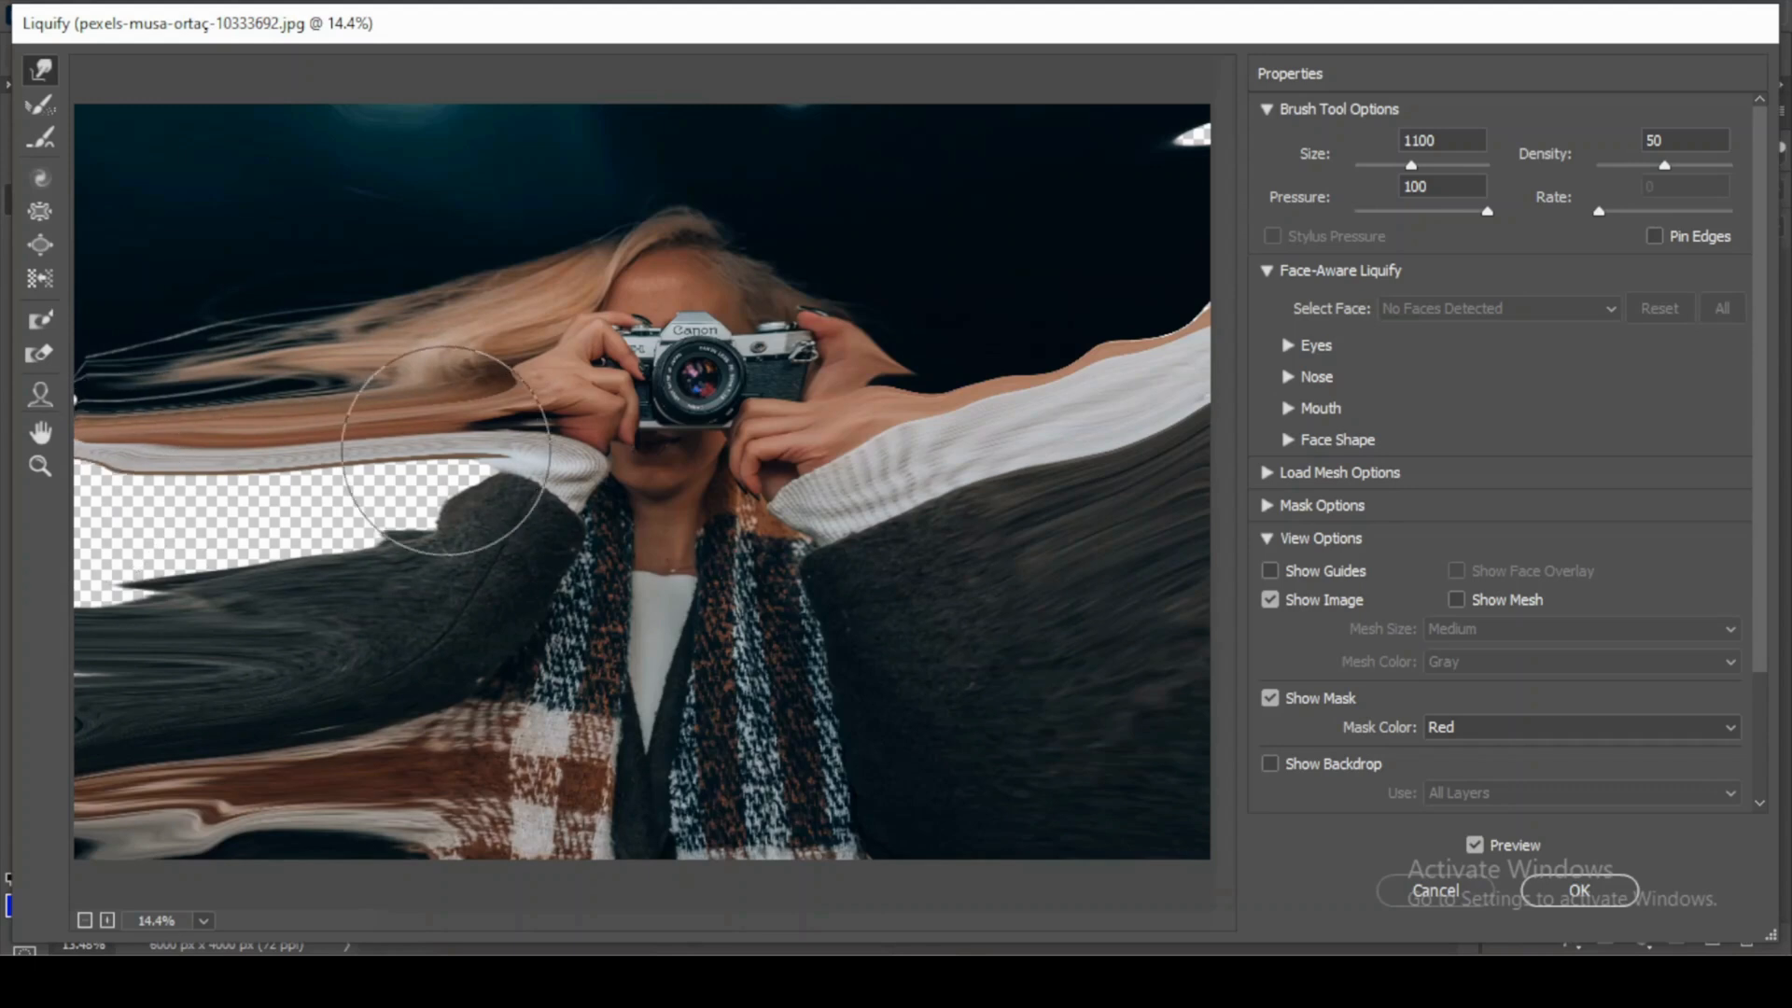
# Smear the left-hand cuff and coat sleeve leftward to close the transparent gap between them.
pyautogui.moveTo(485, 467); pyautogui.dragTo(171, 496)
pyautogui.moveTo(336, 523); pyautogui.dragTo(140, 504)
pyautogui.moveTo(438, 523); pyautogui.dragTo(112, 523)
pyautogui.moveTo(336, 504); pyautogui.dragTo(103, 494)
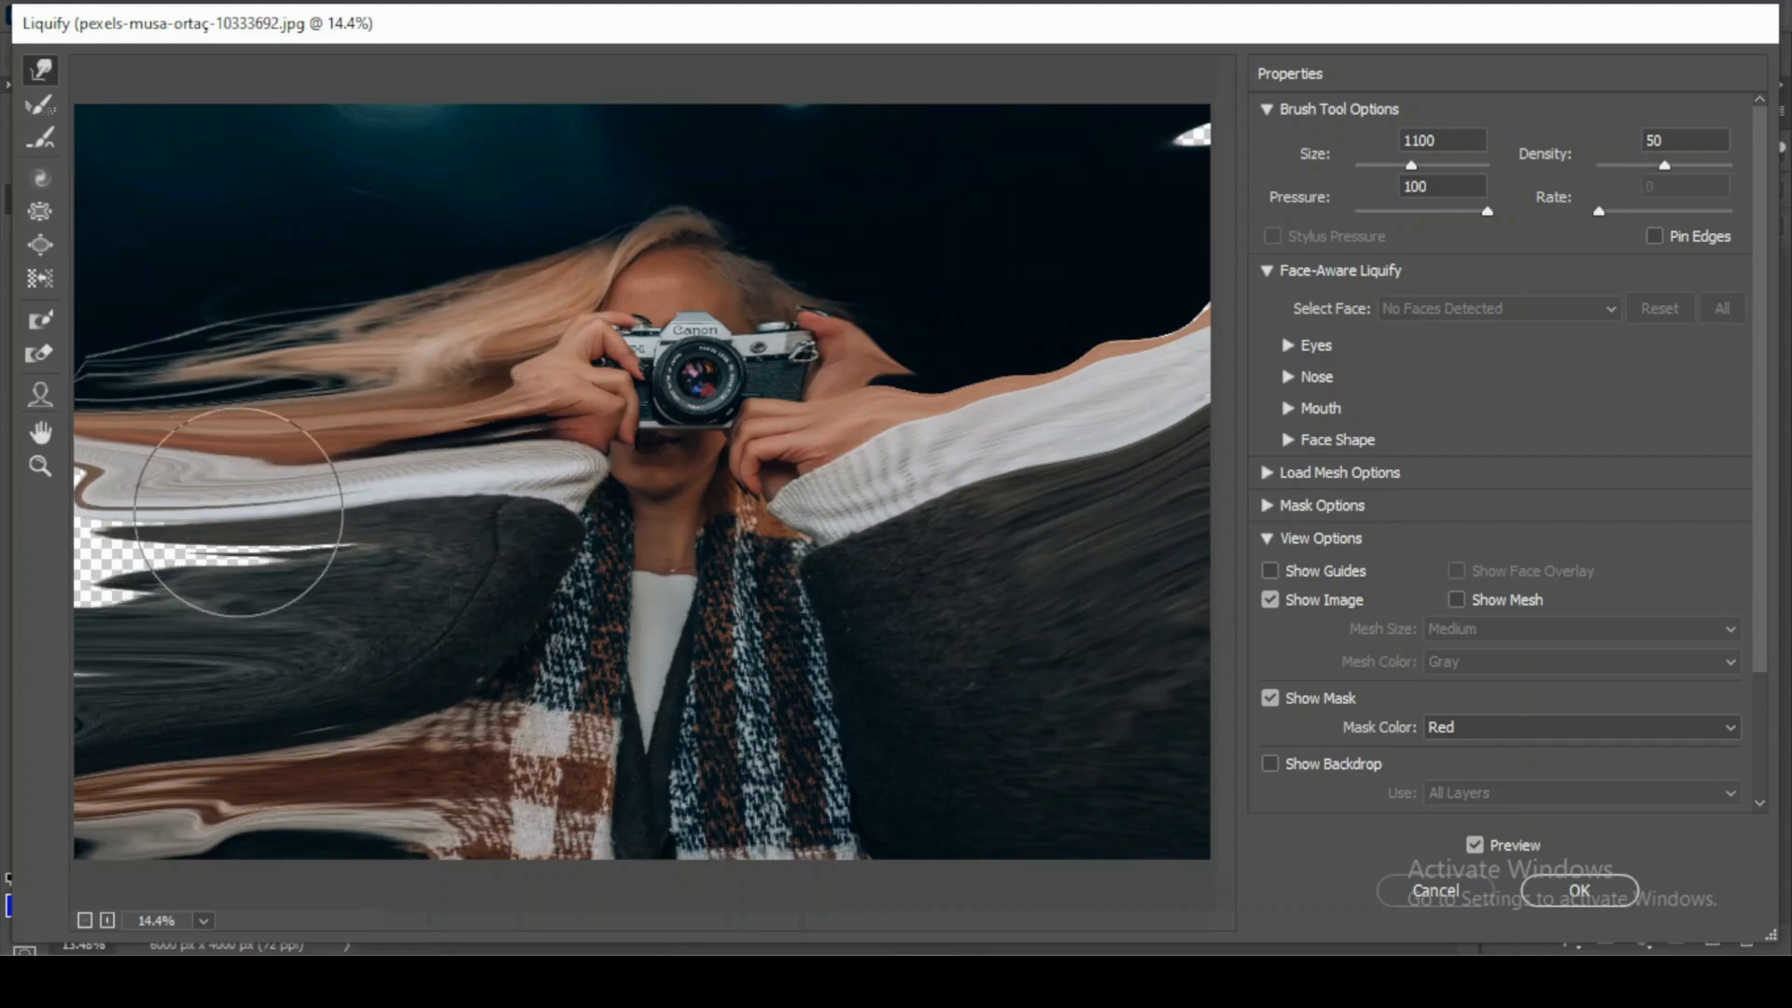
pyautogui.moveTo(336, 560); pyautogui.dragTo(93, 578)
# Reduce the Liquify brush to 800 and push the sleeve, cuff and scarf smears over the remaining gaps along the left edge.
pyautogui.press('[')
pyautogui.moveTo(340, 560); pyautogui.dragTo(52, 569)
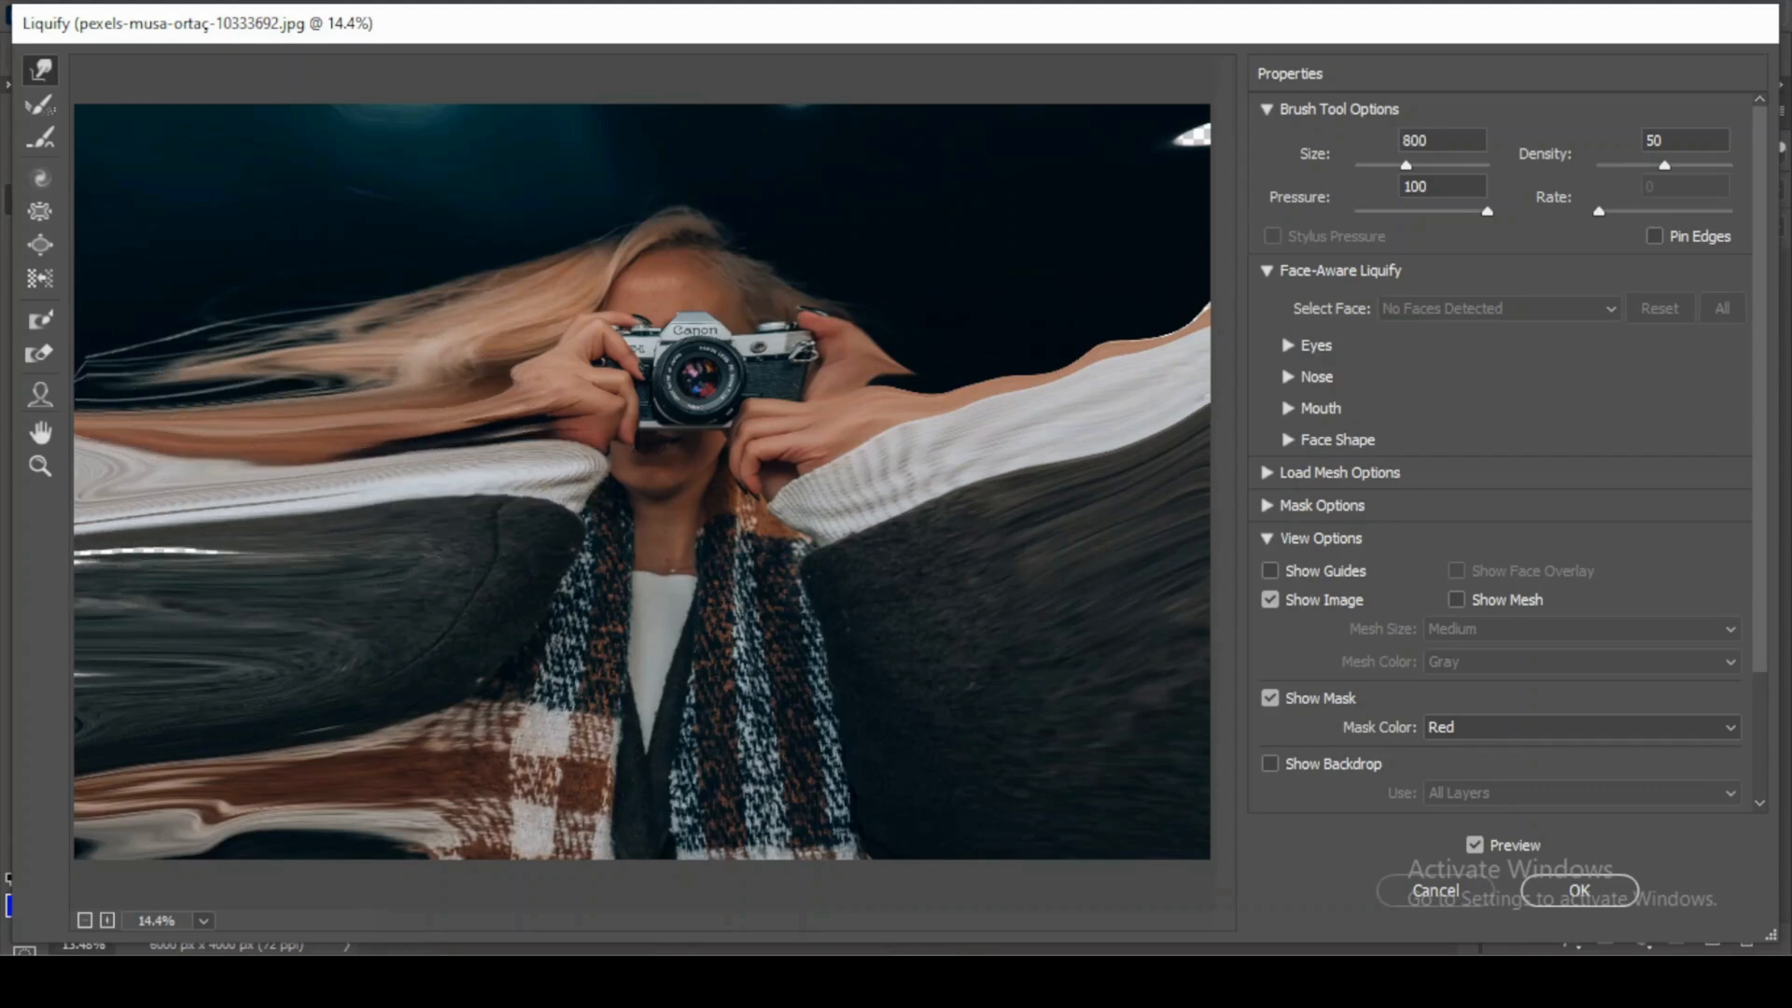
pyautogui.moveTo(280, 532); pyautogui.dragTo(88, 539)
pyautogui.moveTo(186, 467); pyautogui.dragTo(89, 457)
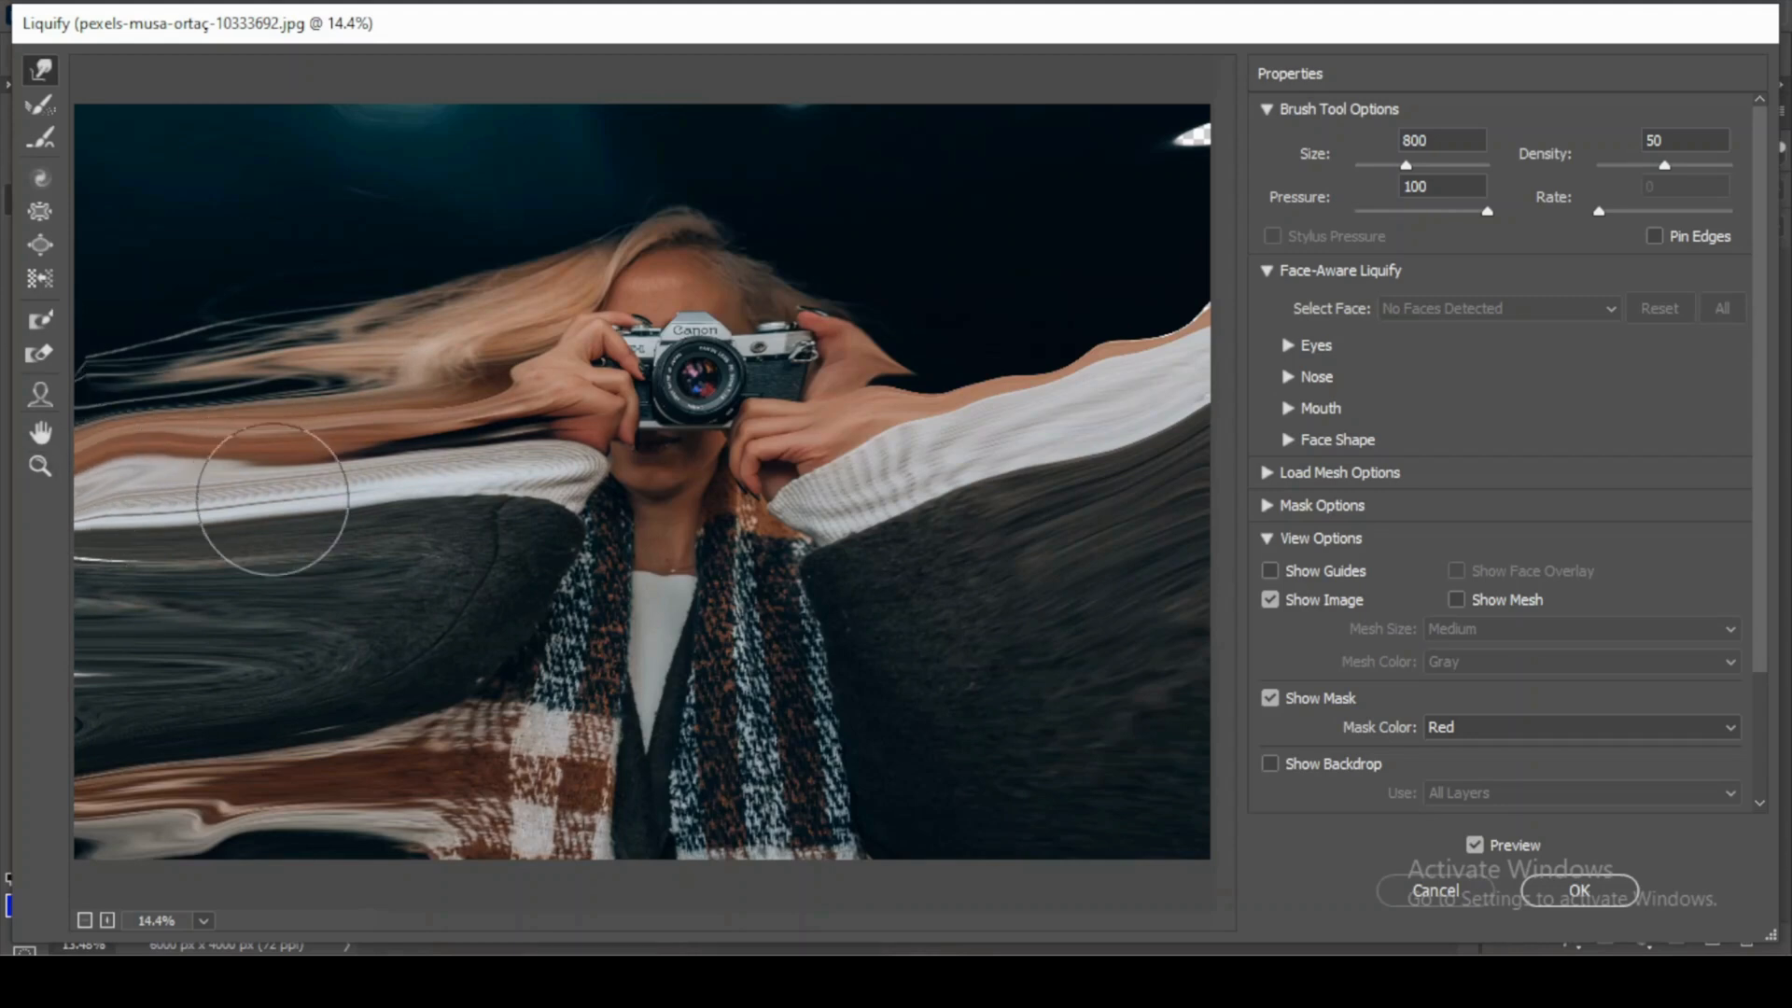
pyautogui.moveTo(273, 499); pyautogui.dragTo(46, 565)
pyautogui.moveTo(201, 611); pyautogui.dragTo(81, 675)
pyautogui.moveTo(269, 805); pyautogui.dragTo(45, 866)
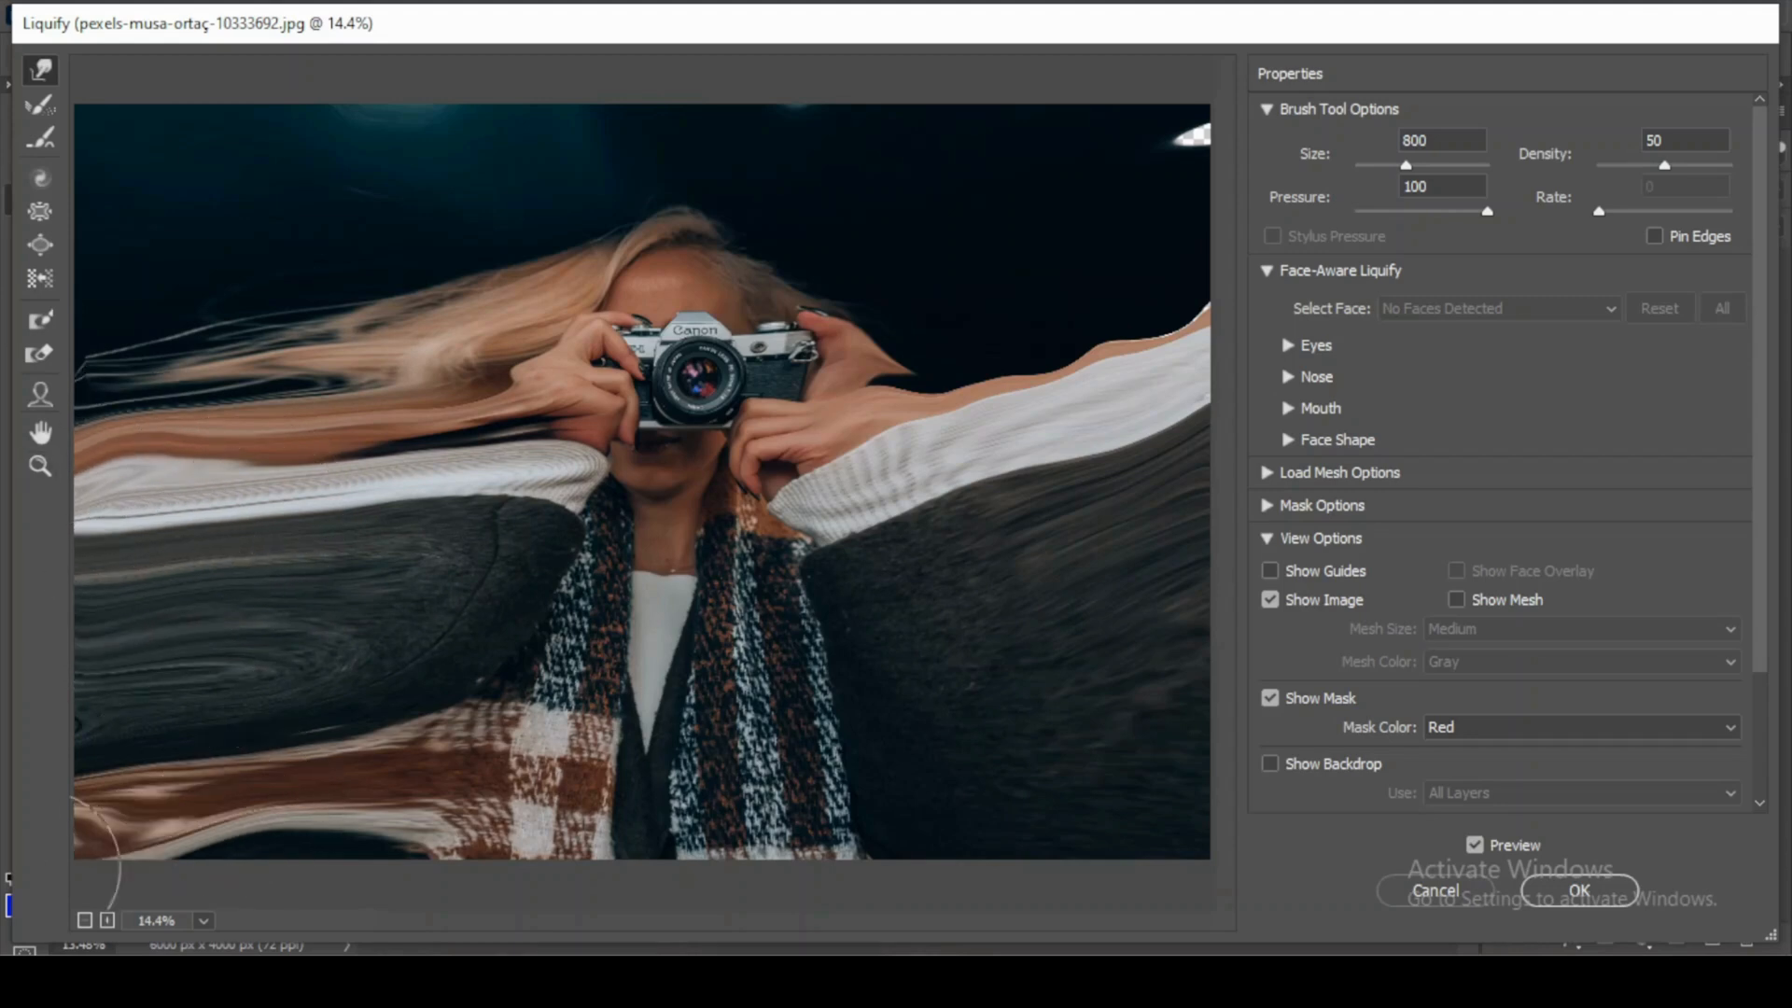
# Cover the remaining gaps along the canvas's right edge using Liquify brush sizes 900 and 800, and apply the filter.
pyautogui.press(']')
pyautogui.moveTo(979, 160); pyautogui.dragTo(1188, 128)
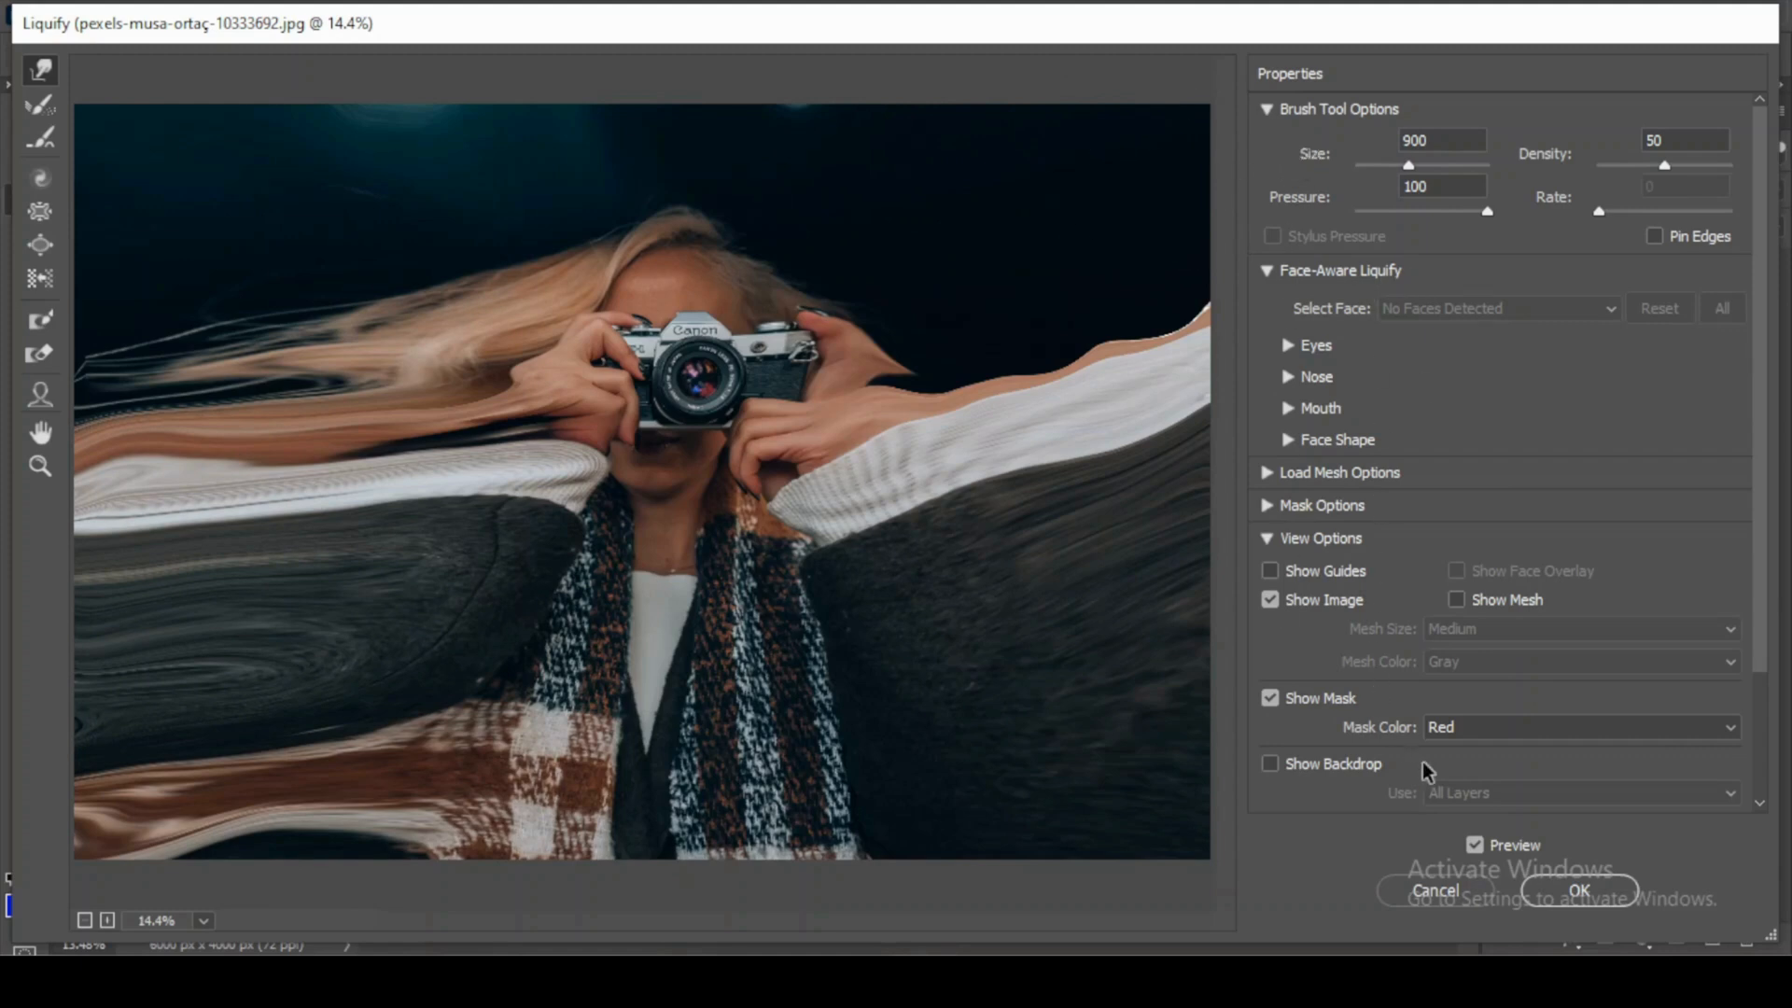
pyautogui.moveTo(1138, 357); pyautogui.dragTo(1132, 260)
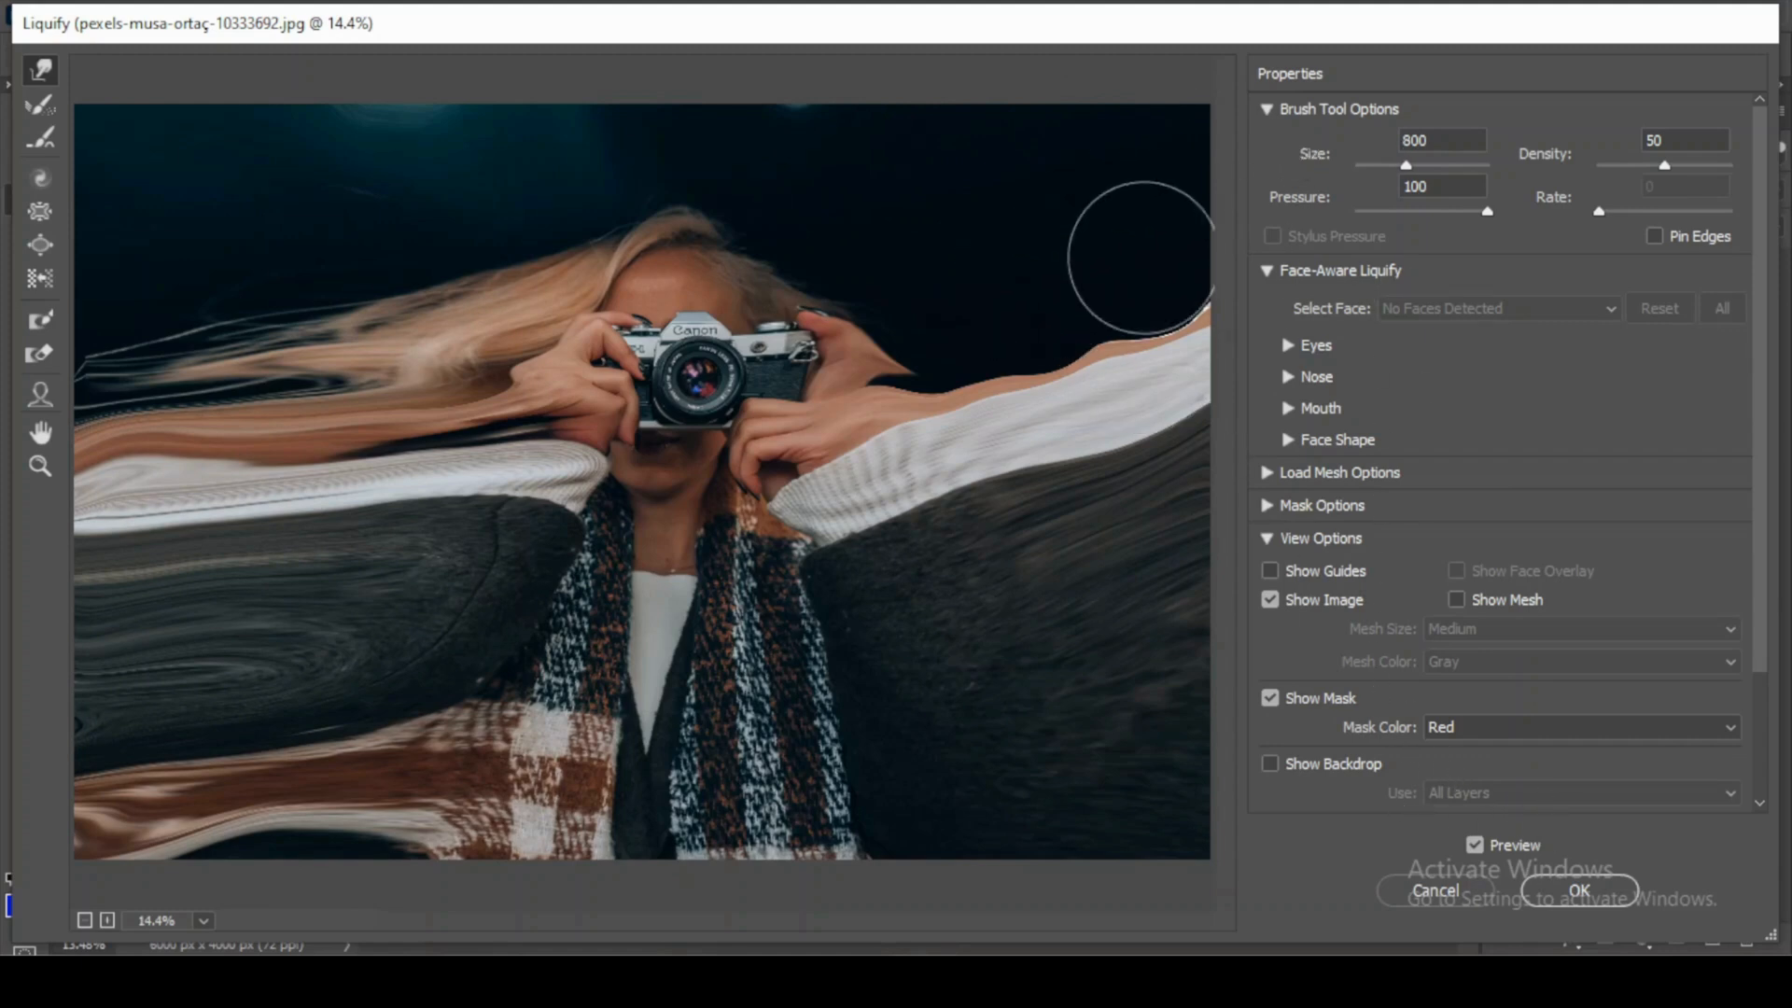
pyautogui.moveTo(1139, 339); pyautogui.dragTo(1209, 291)
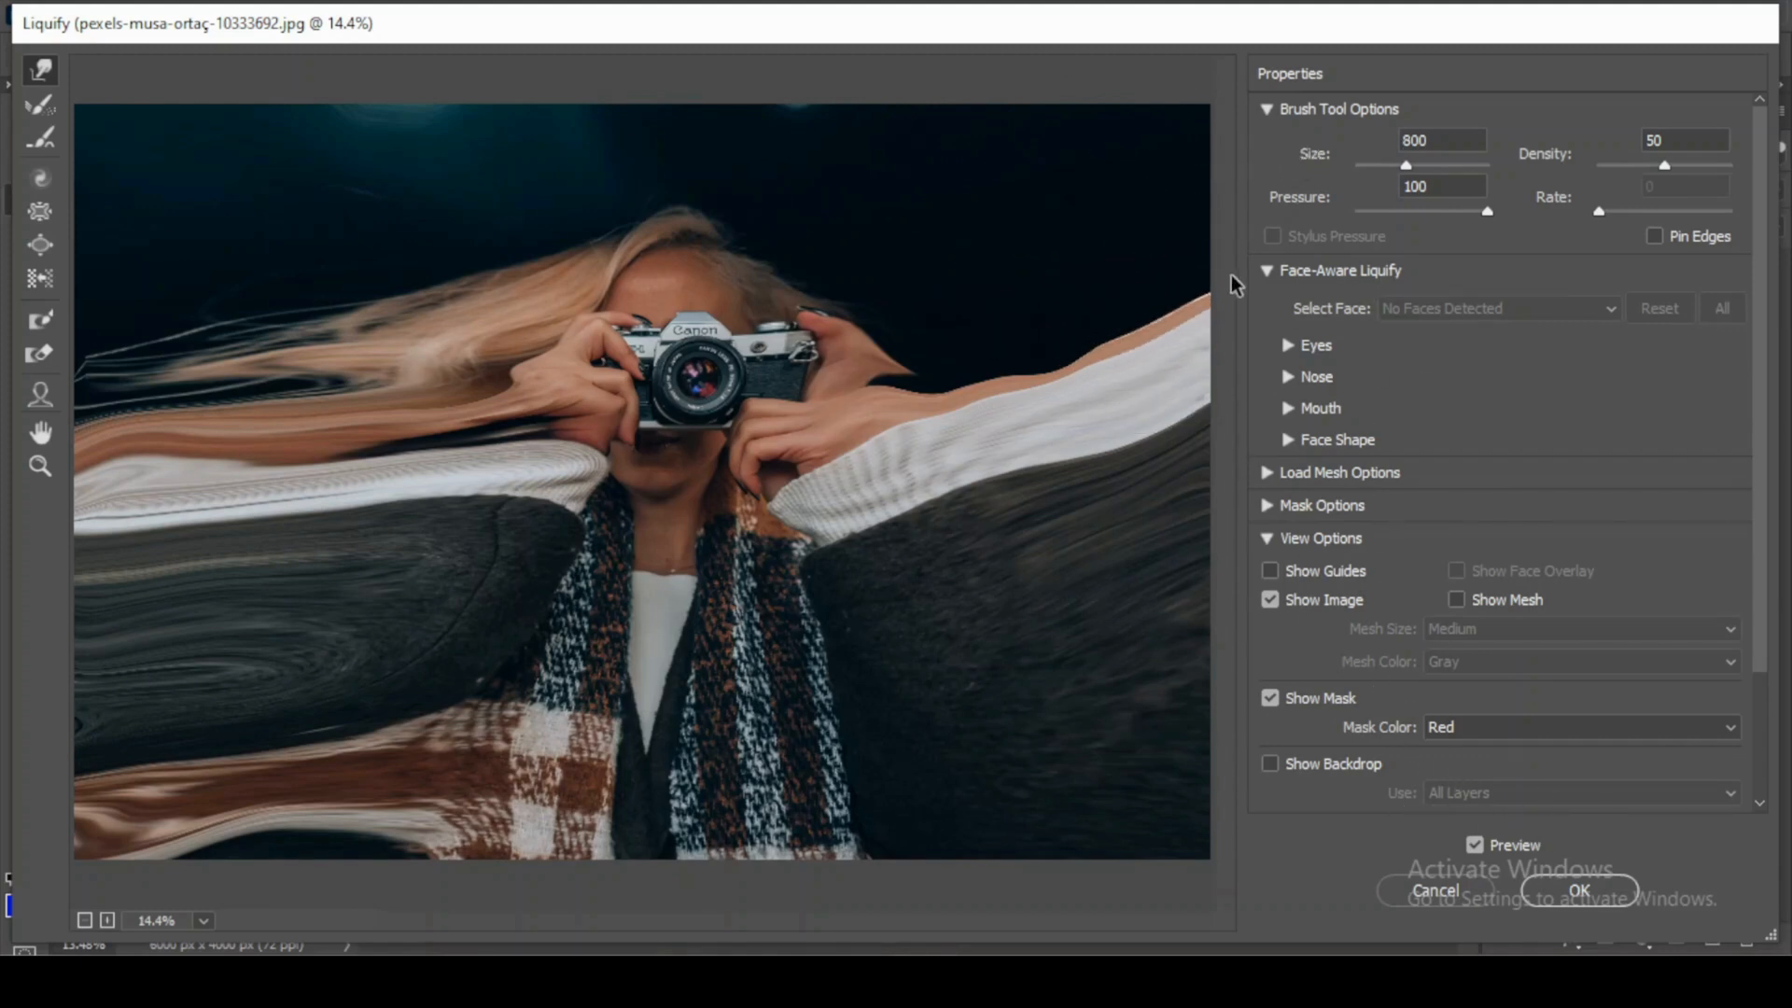
pyautogui.click(1580, 890)
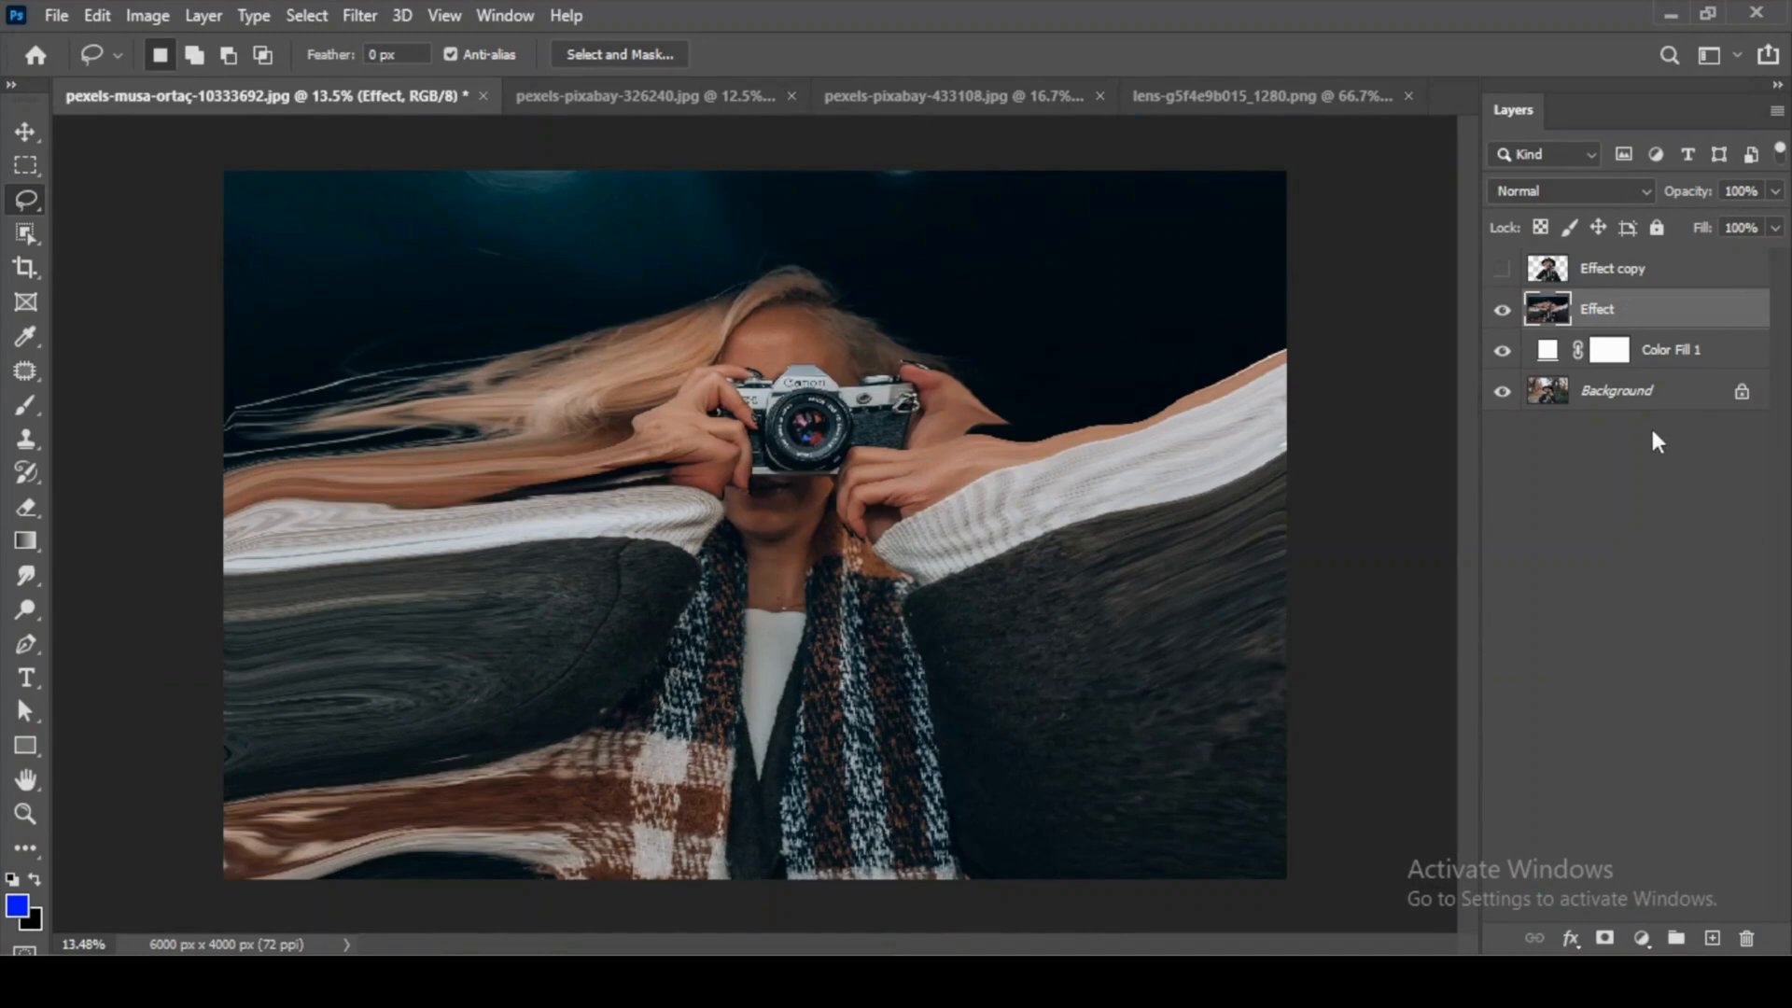
# Add a black layer mask to the Effect layer, and make the Effect copy layer visible with a white layer mask.
pyautogui.click(1502, 269)
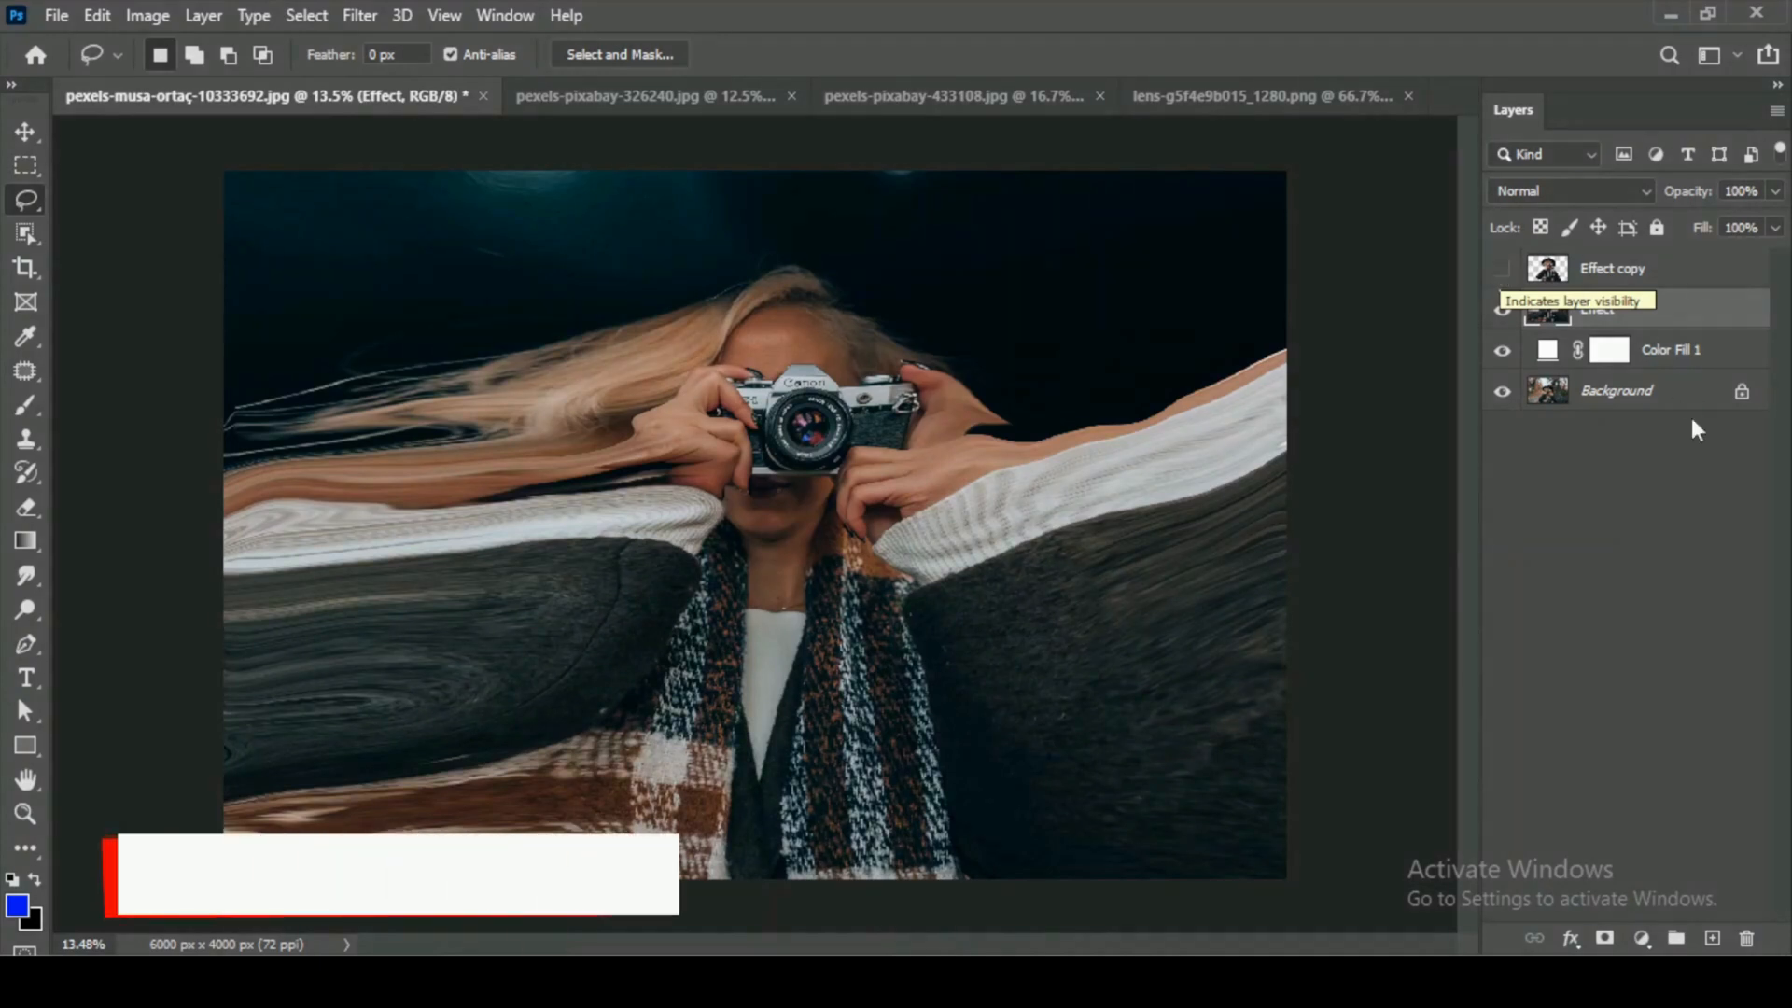
pyautogui.keyDown('alt'); pyautogui.click(1604, 939); pyautogui.keyUp('alt')
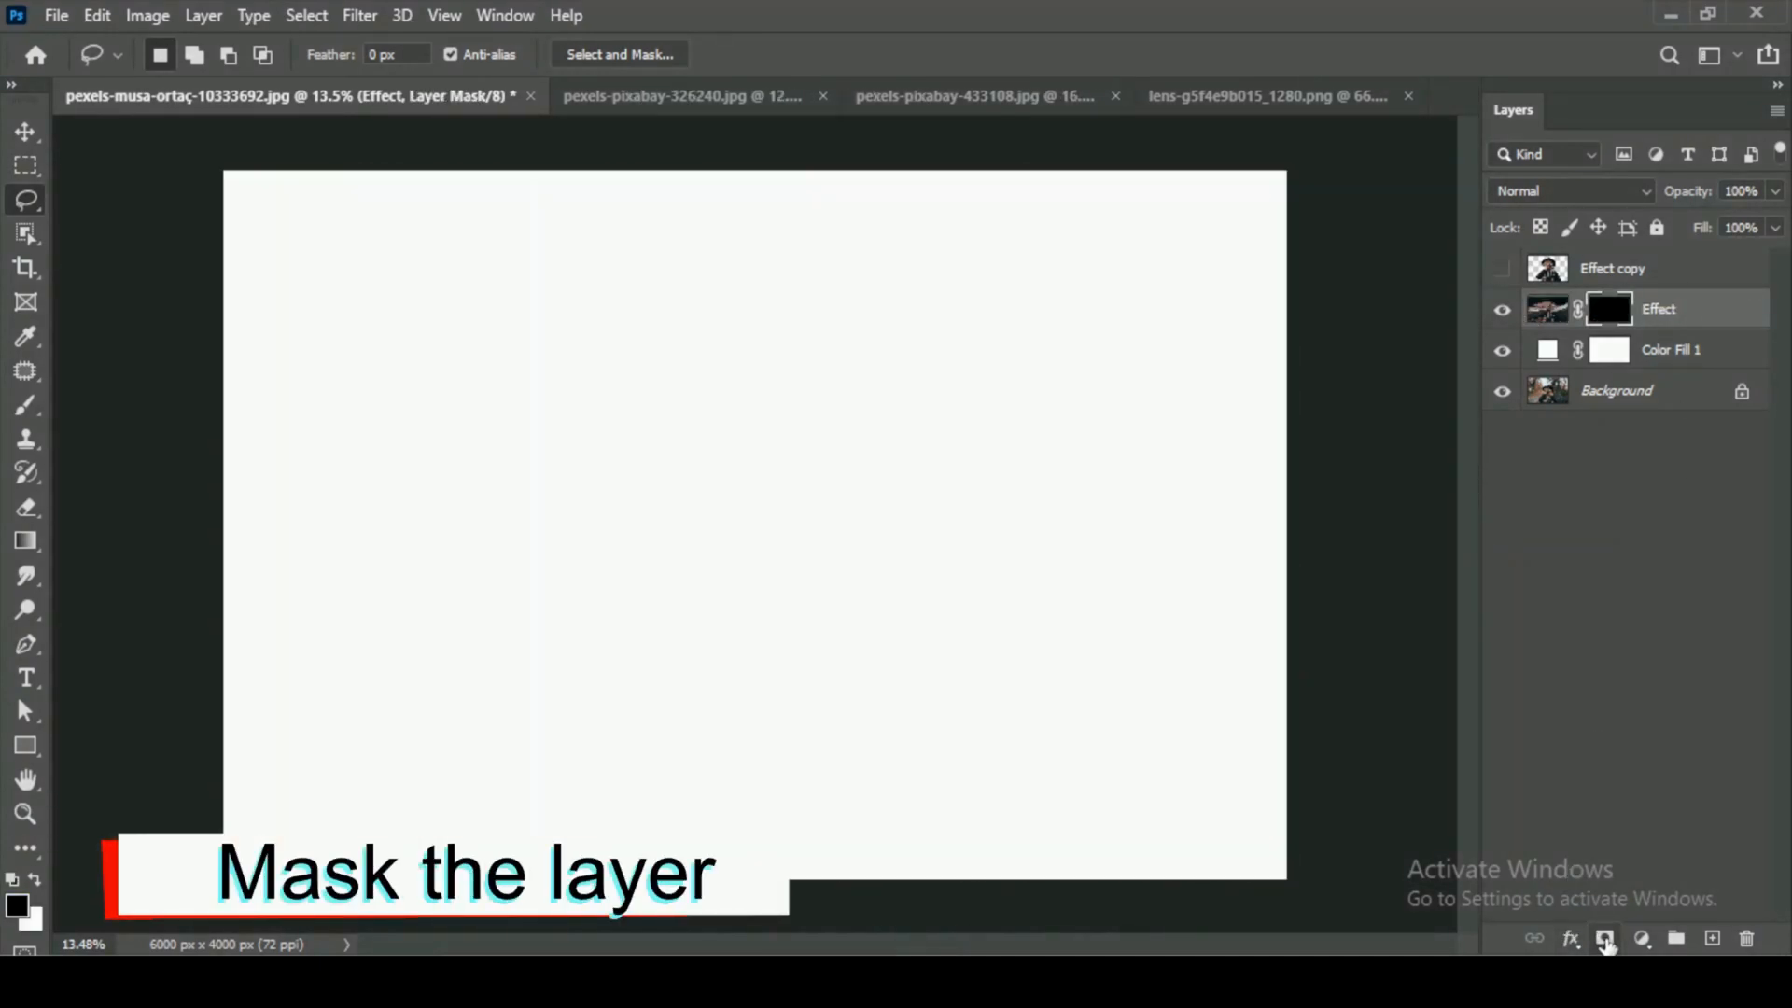
pyautogui.click(1500, 272)
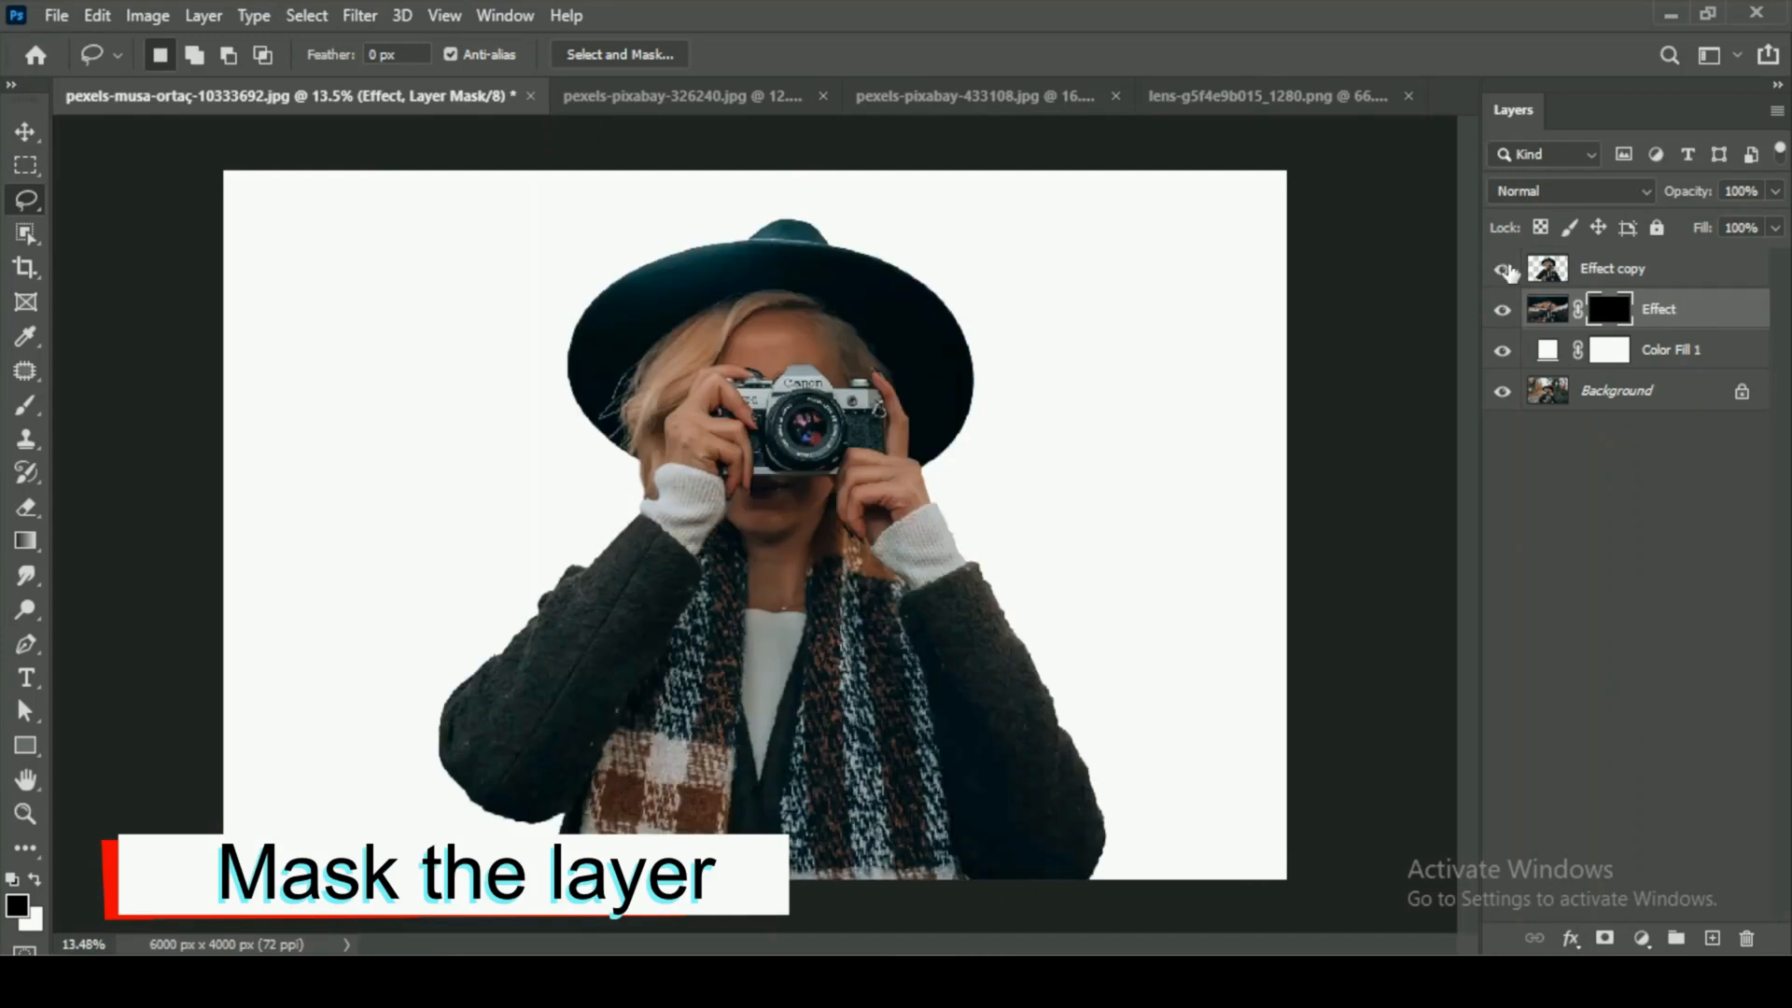
pyautogui.click(1589, 271)
pyautogui.click(1605, 939)
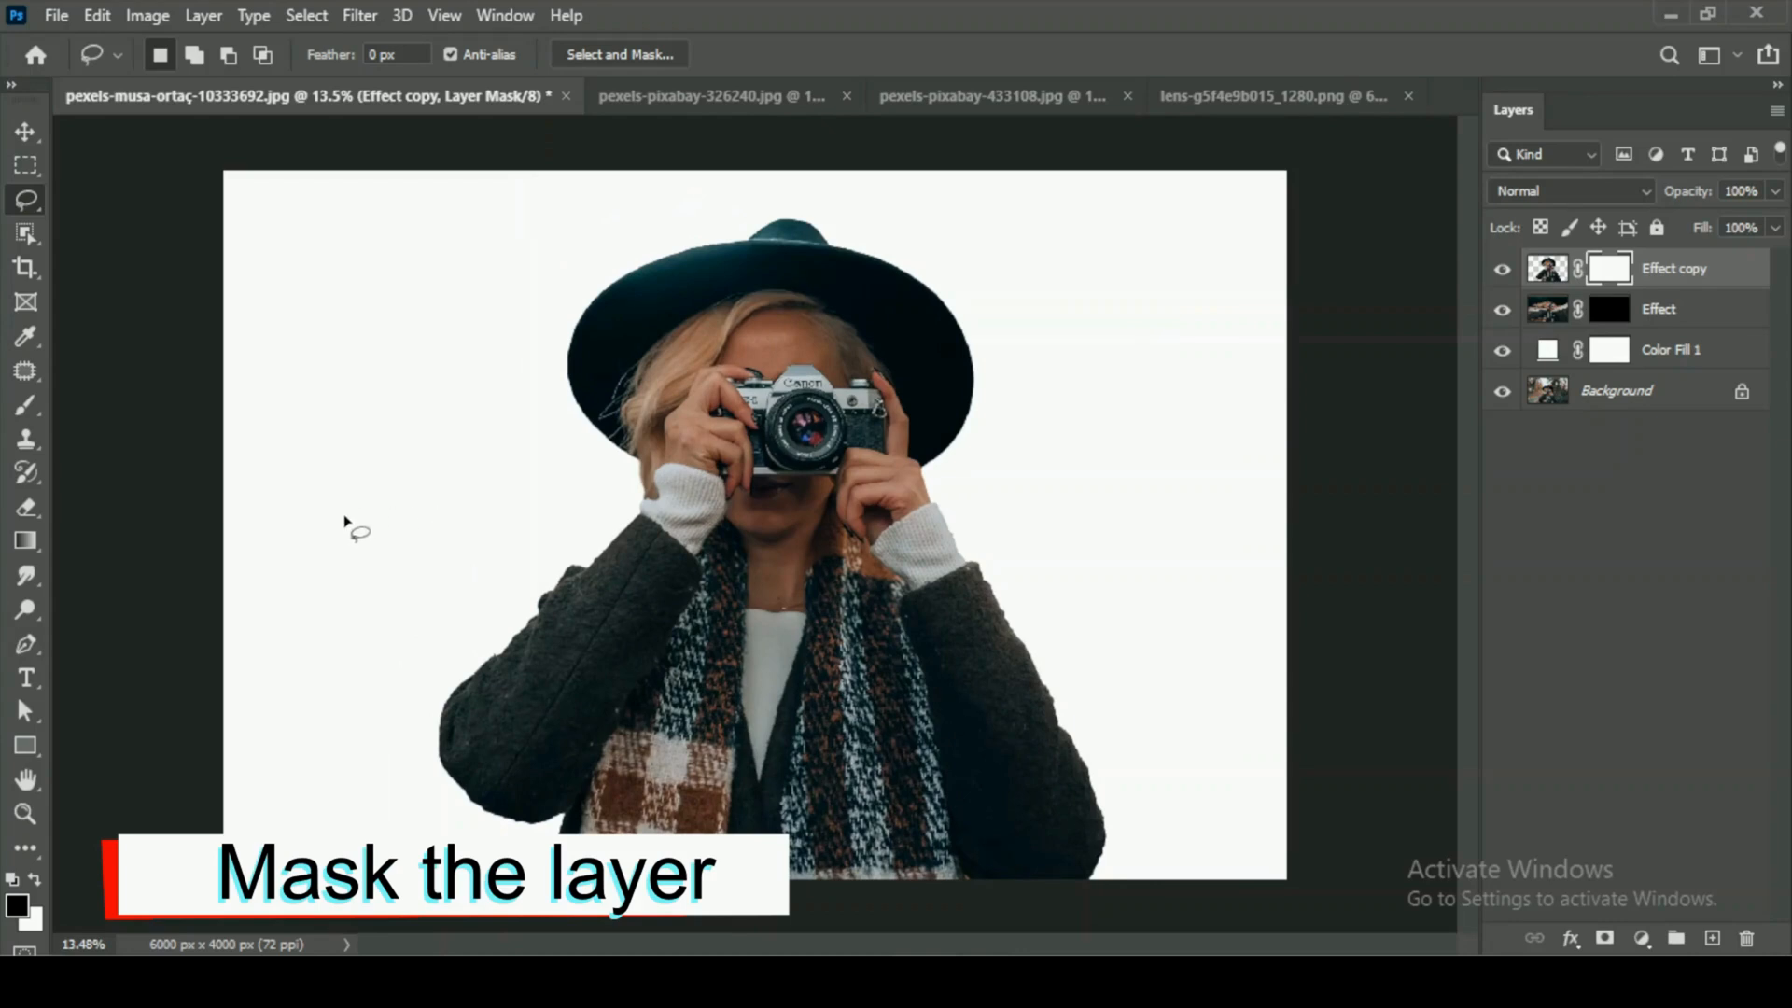
# Choose the Bg 2 brush from the Free Broken Glass Photoshop brush set as the Eraser tip, at 2500 px.
pyautogui.press('e')
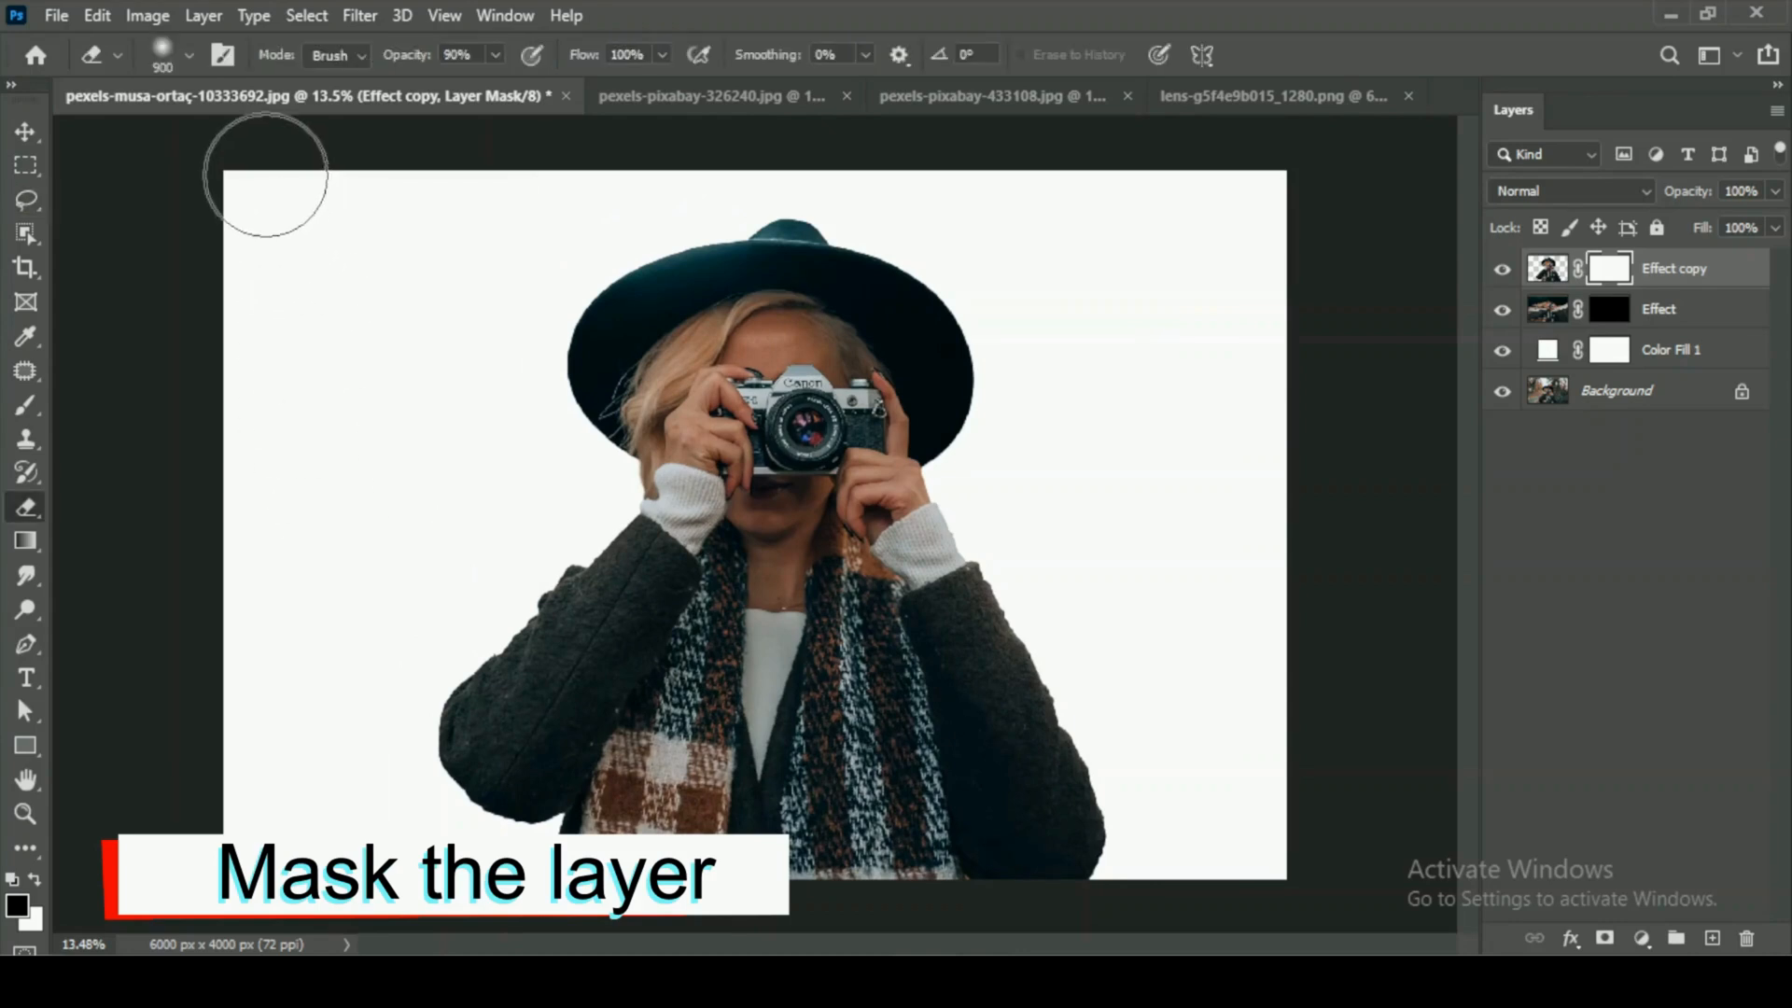
pyautogui.click(186, 55)
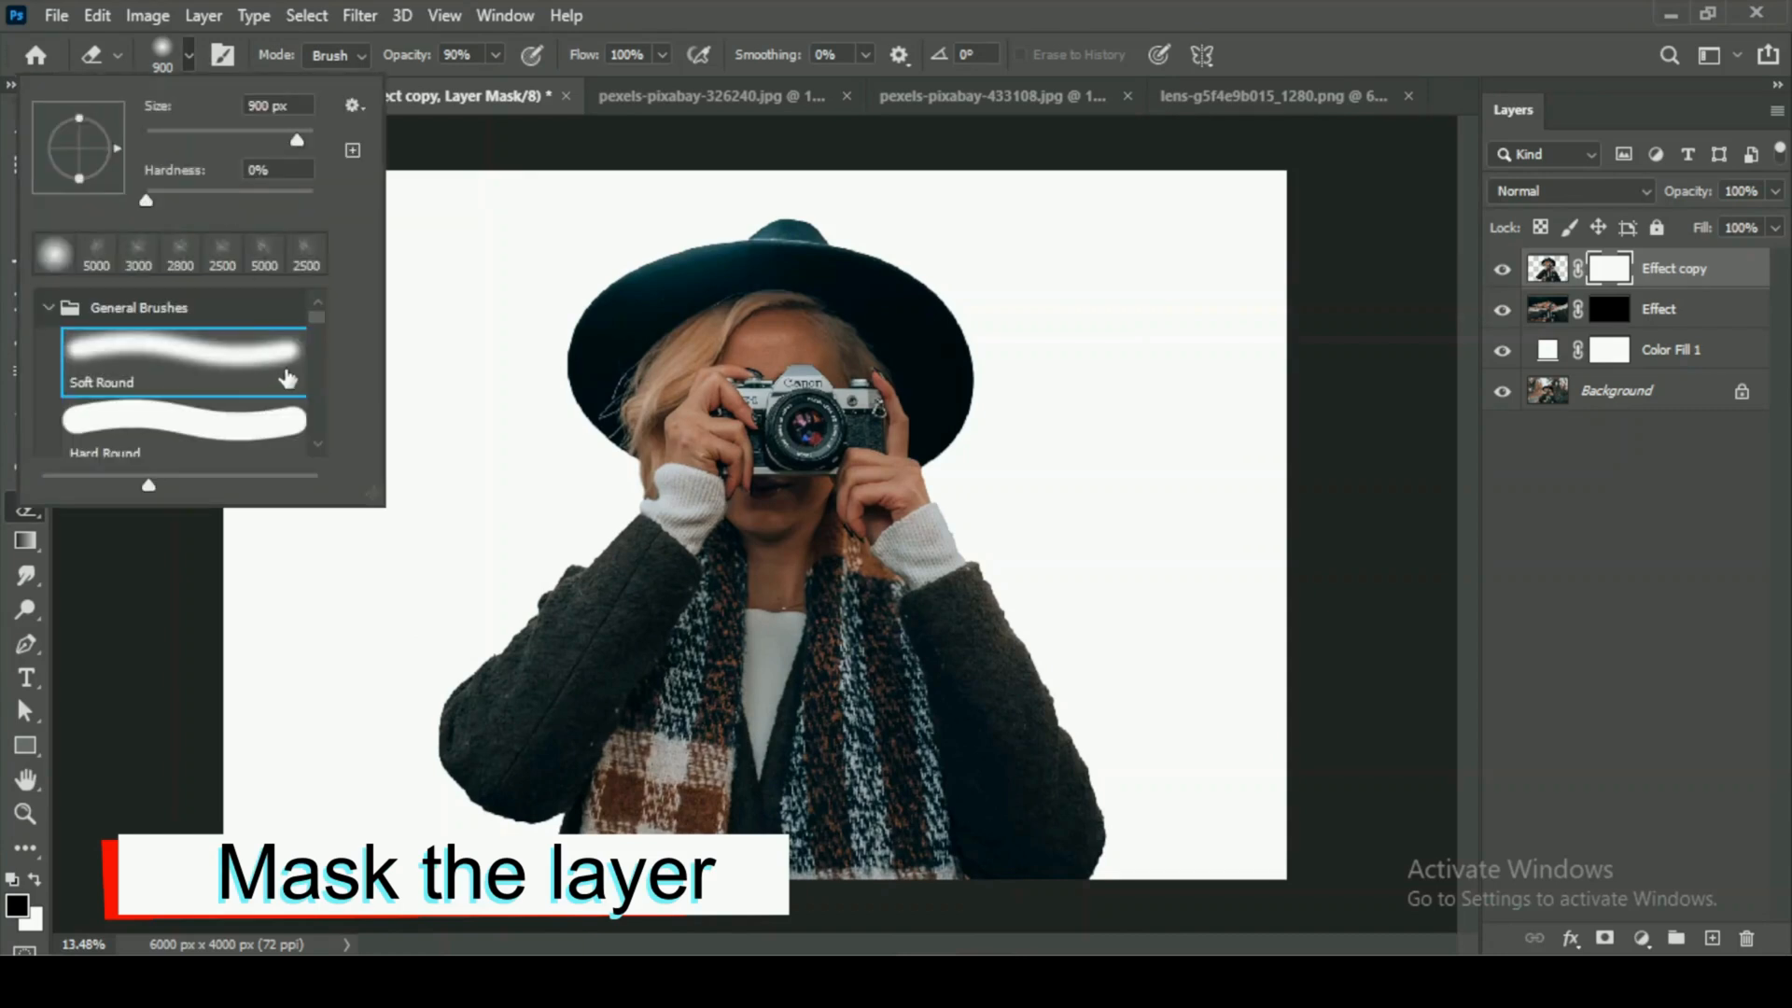
pyautogui.click(48, 307)
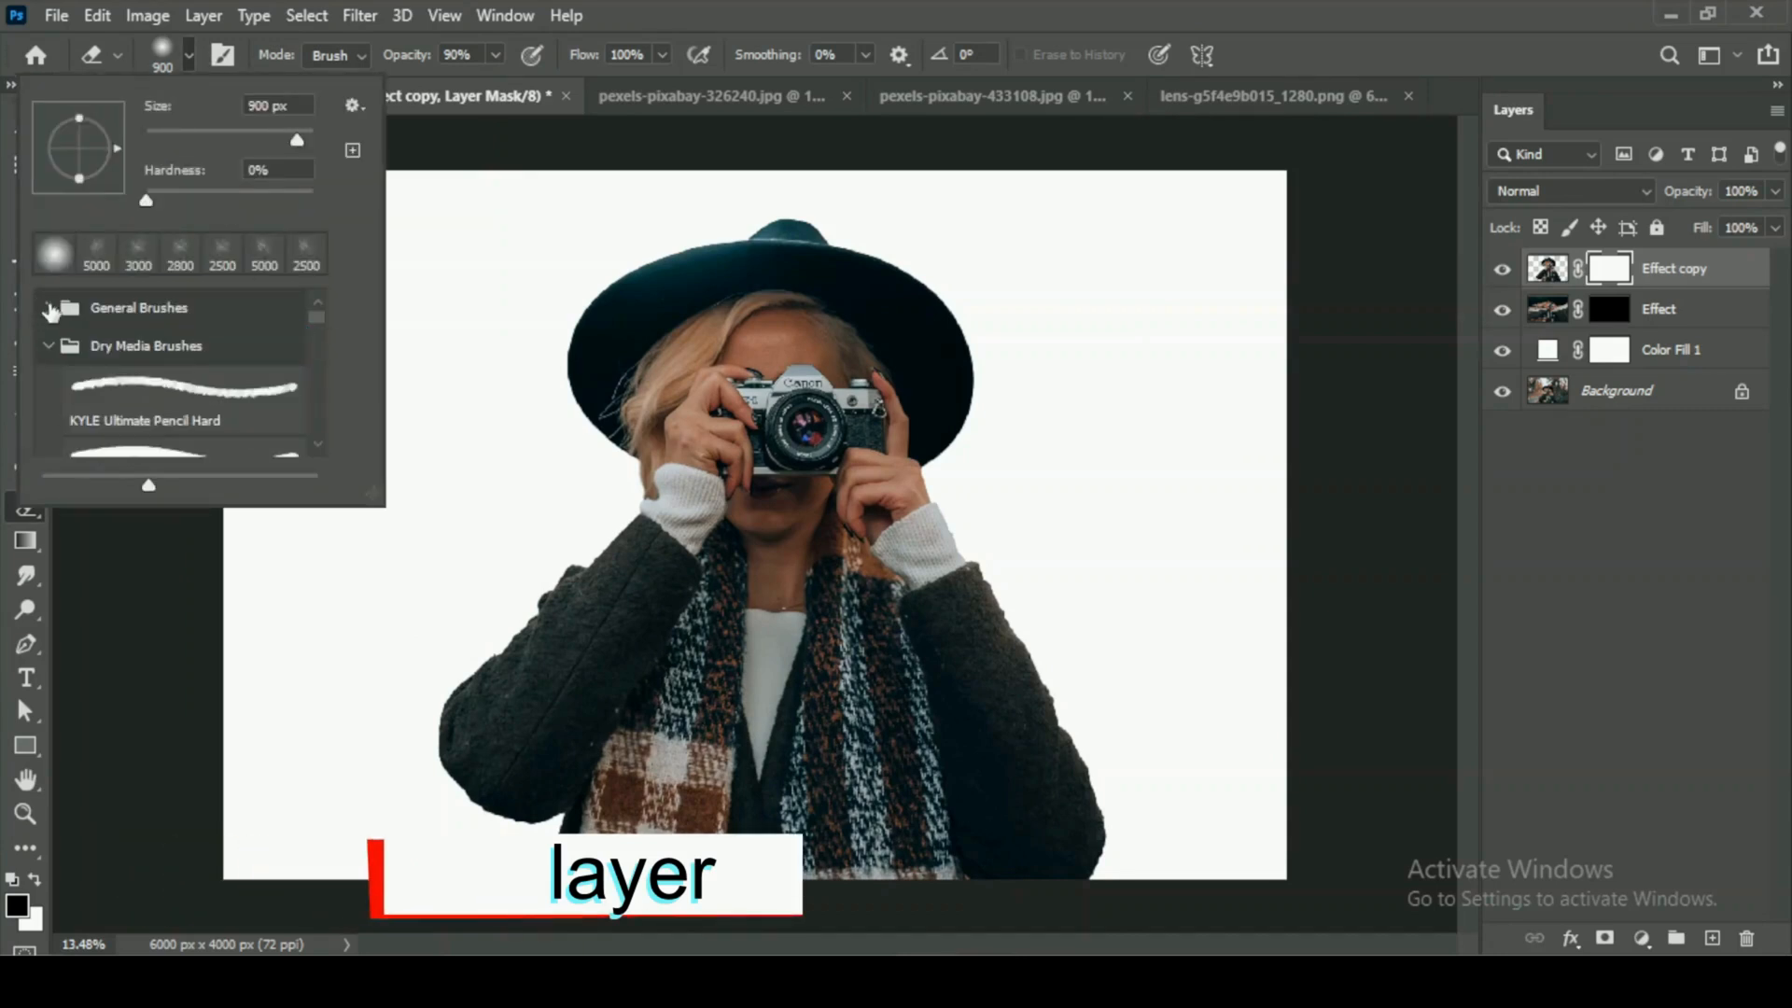
pyautogui.moveTo(314, 317)
pyautogui.mouseDown()
pyautogui.moveTo(321, 345)
pyautogui.moveTo(316, 320)
pyautogui.mouseUp()
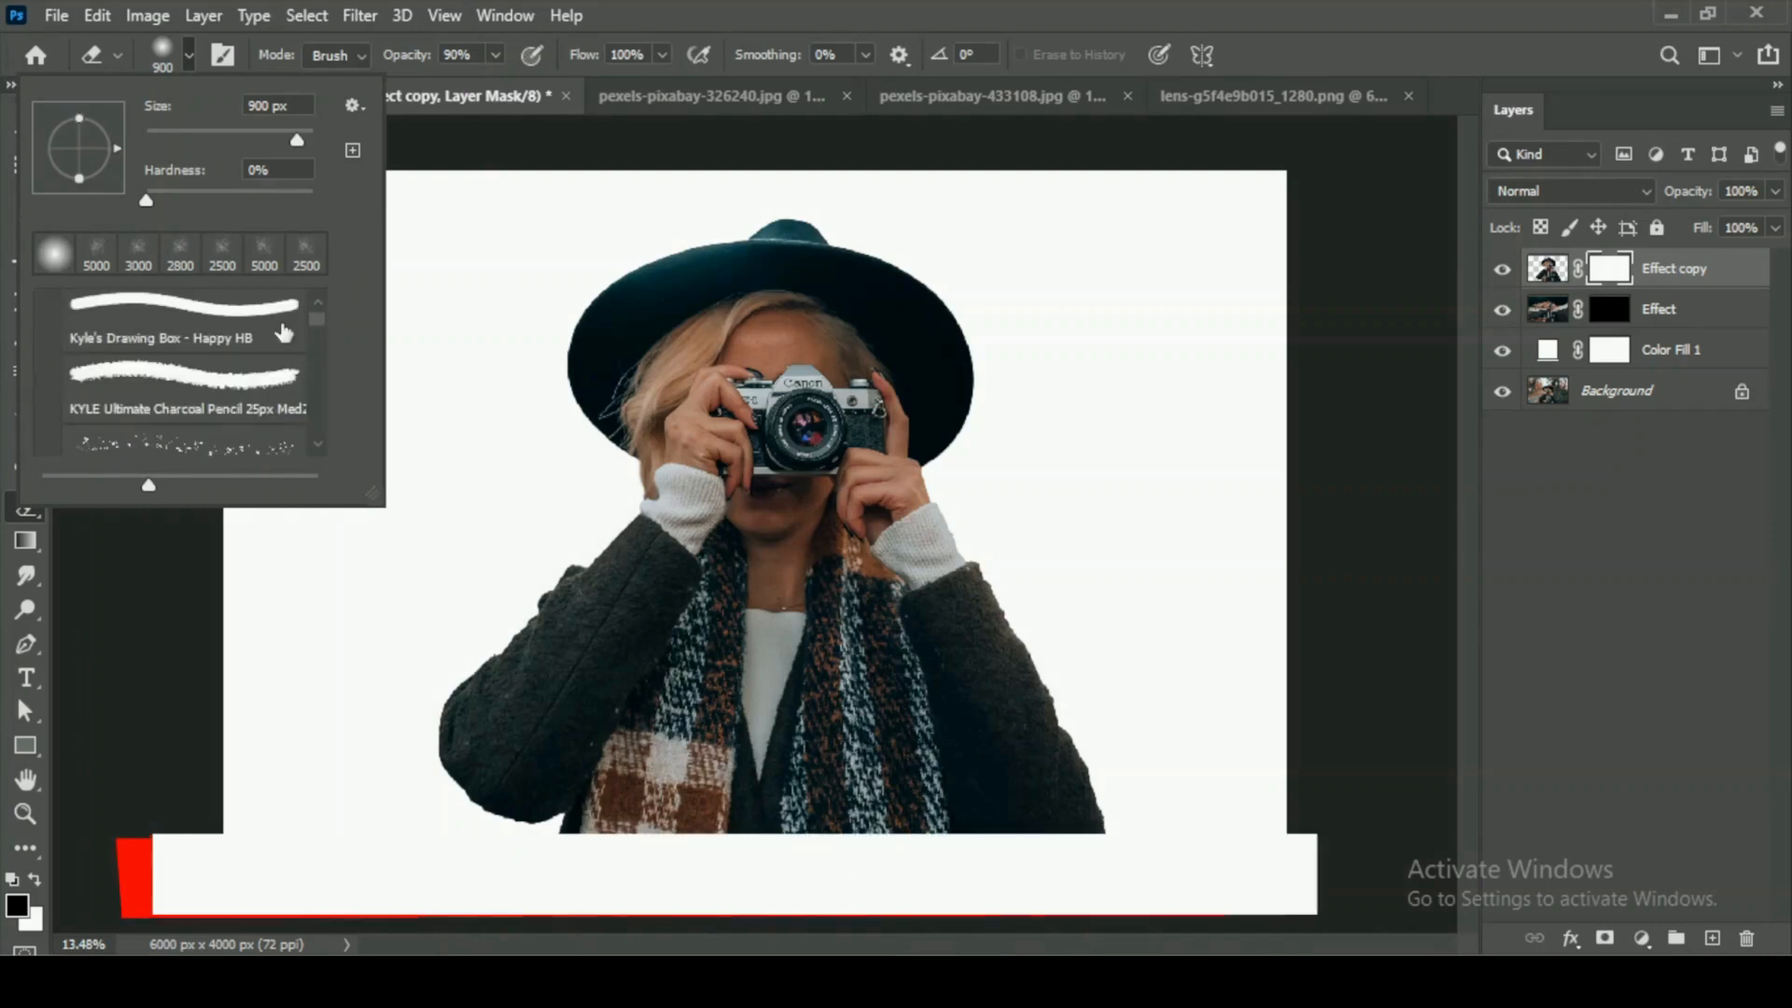
pyautogui.scroll(2, 187, 397)
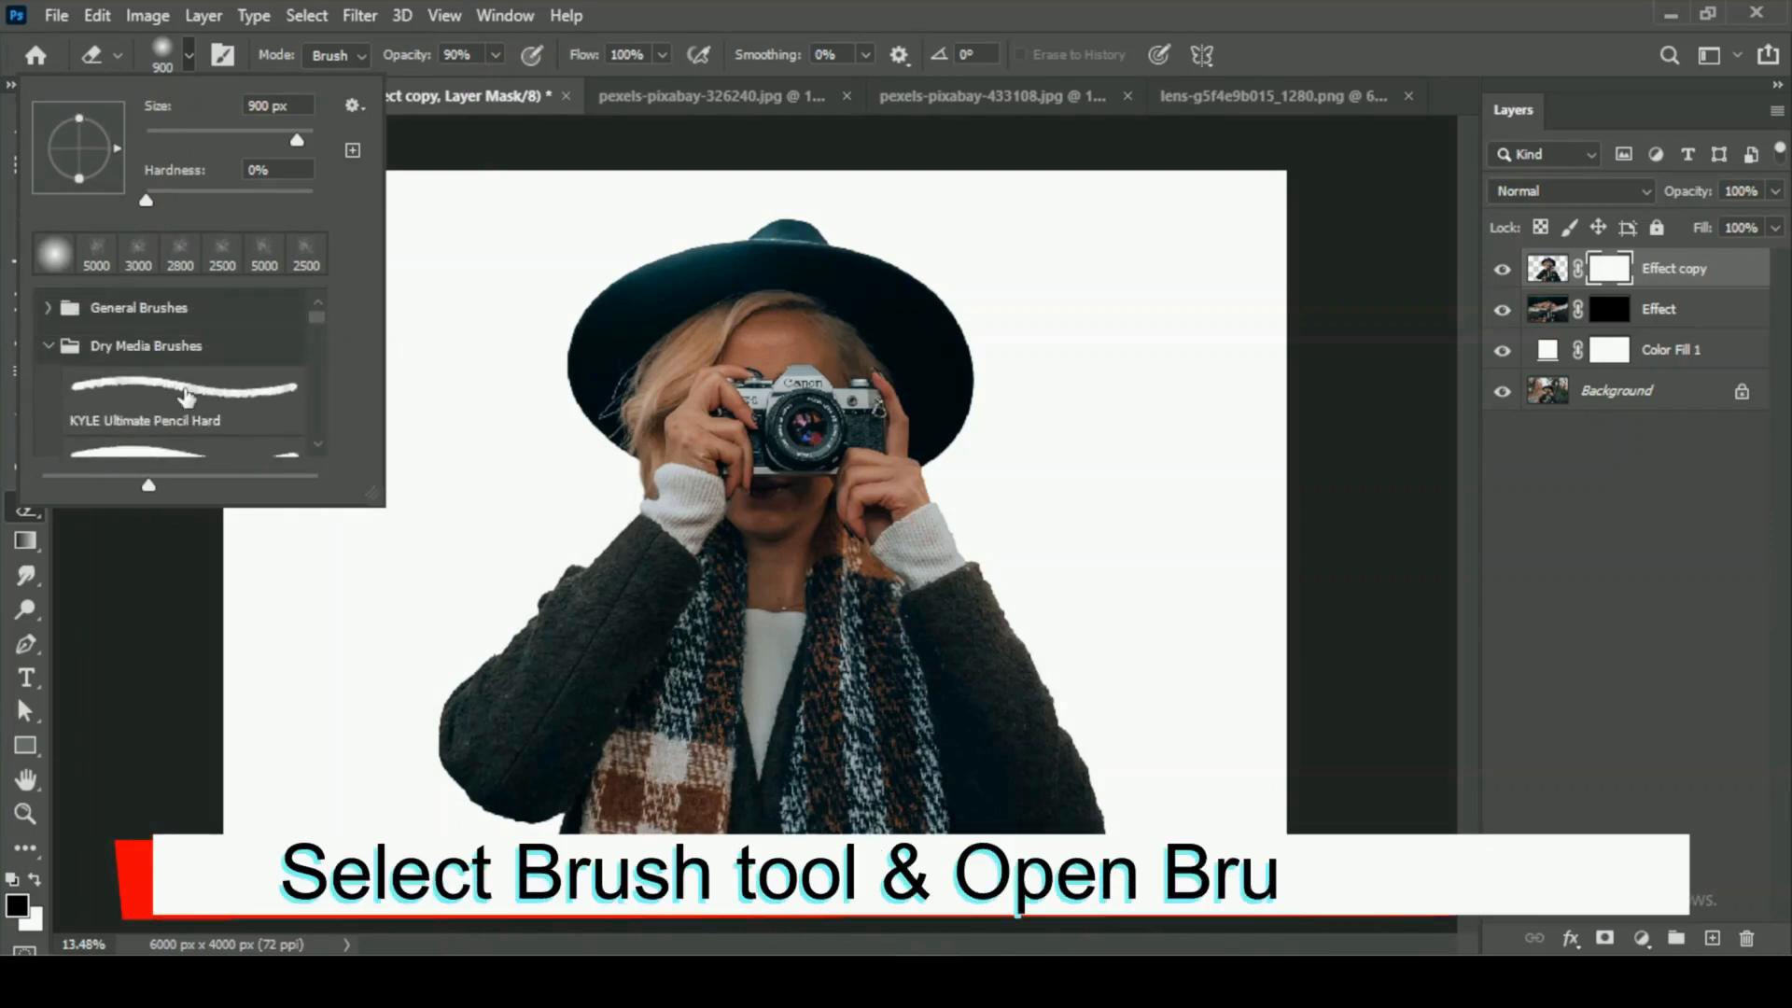
pyautogui.click(48, 346)
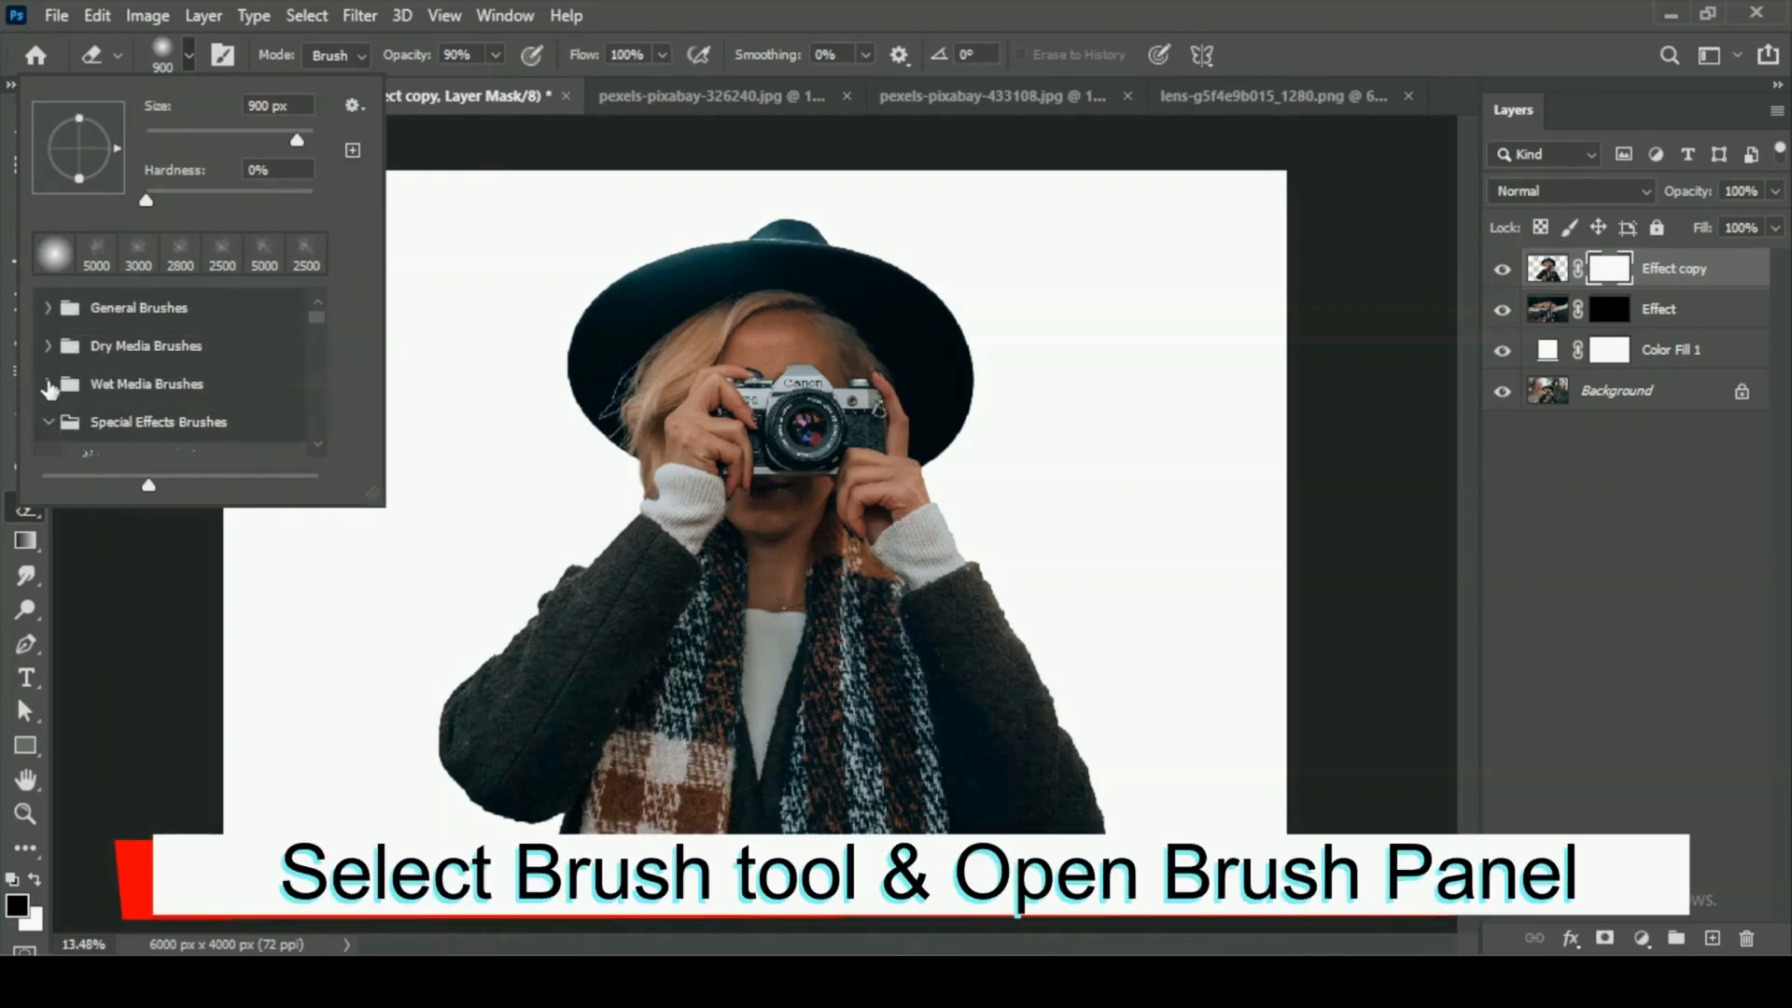
pyautogui.scroll(-5, 217, 408)
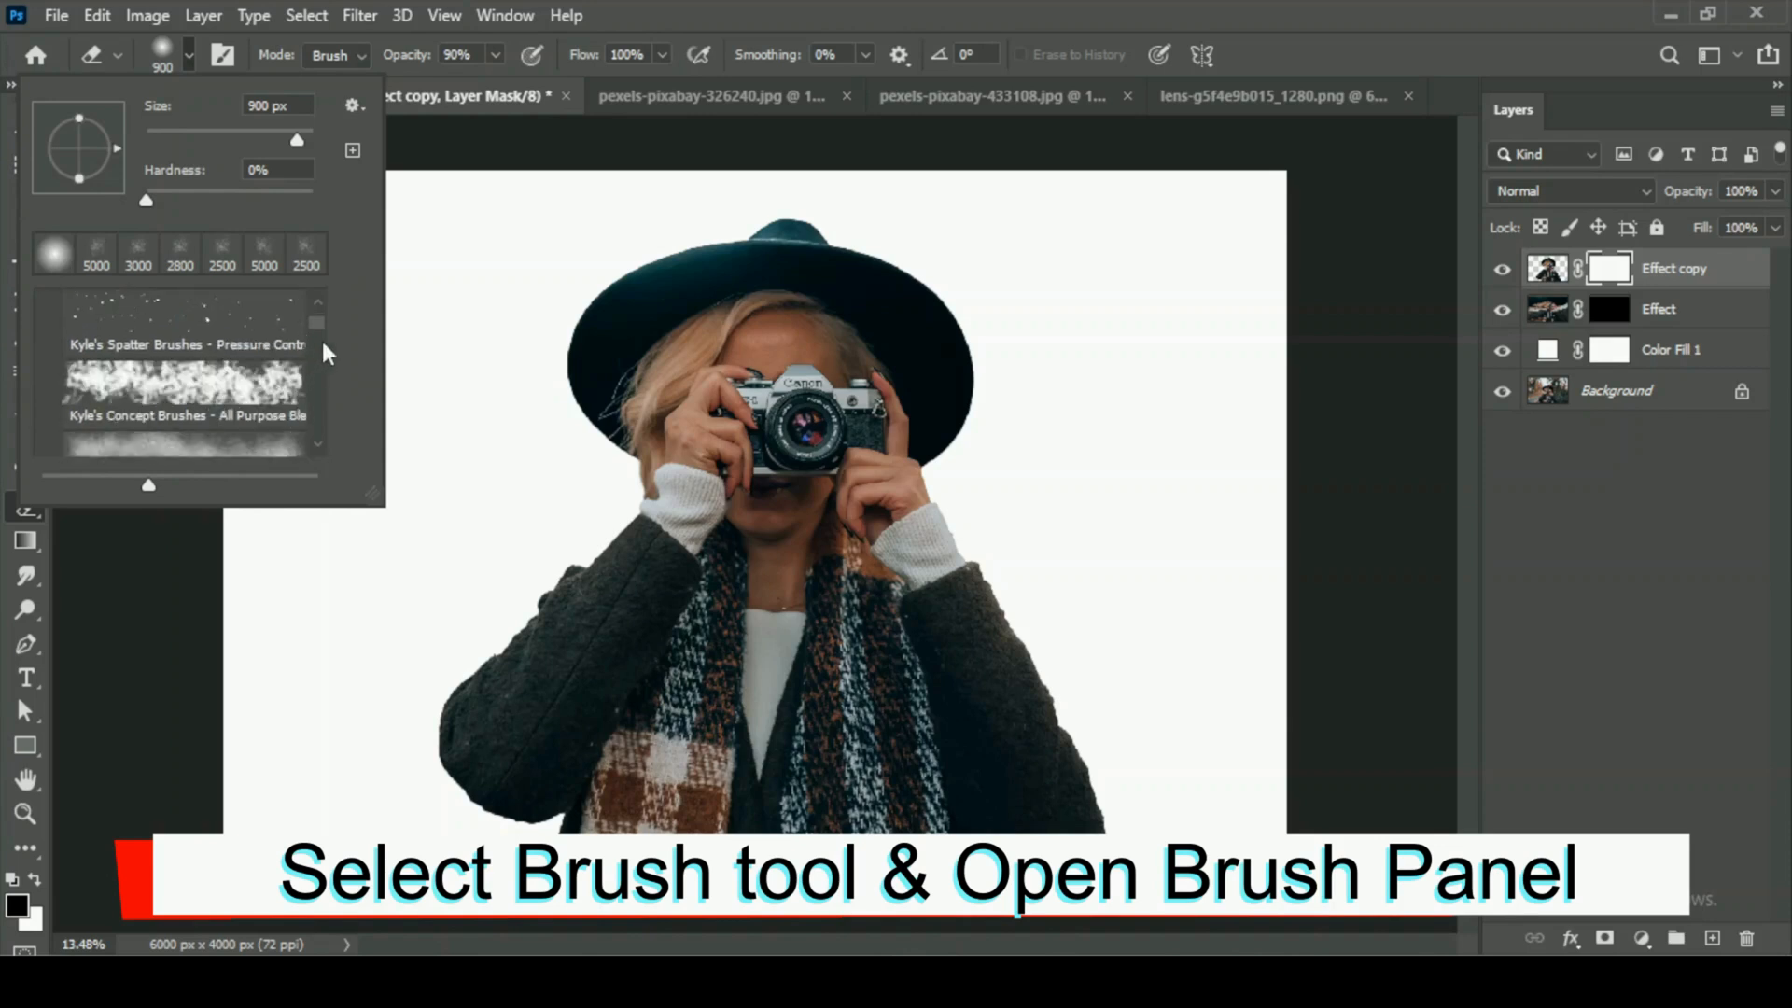
pyautogui.scroll(5, 320, 306)
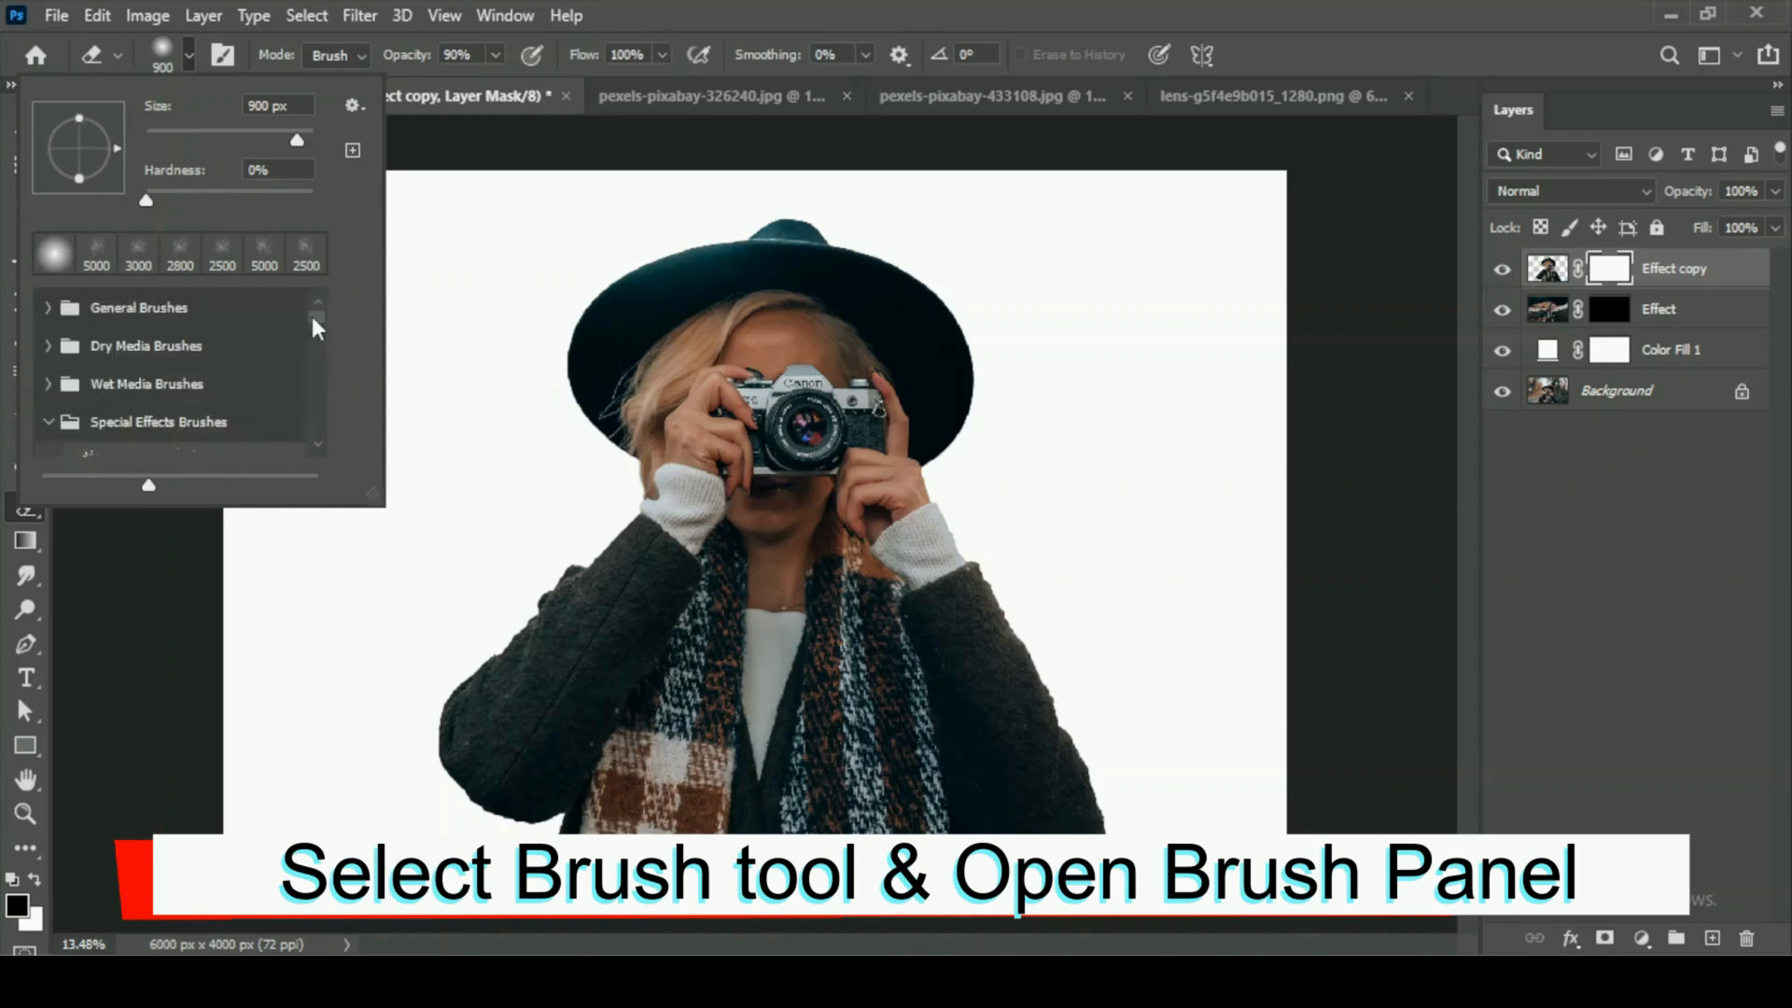
pyautogui.moveTo(314, 319)
pyautogui.mouseDown()
pyautogui.moveTo(317, 474)
pyautogui.moveTo(329, 390)
pyautogui.moveTo(332, 407)
pyautogui.mouseUp()
pyautogui.scroll(2, 189, 427)
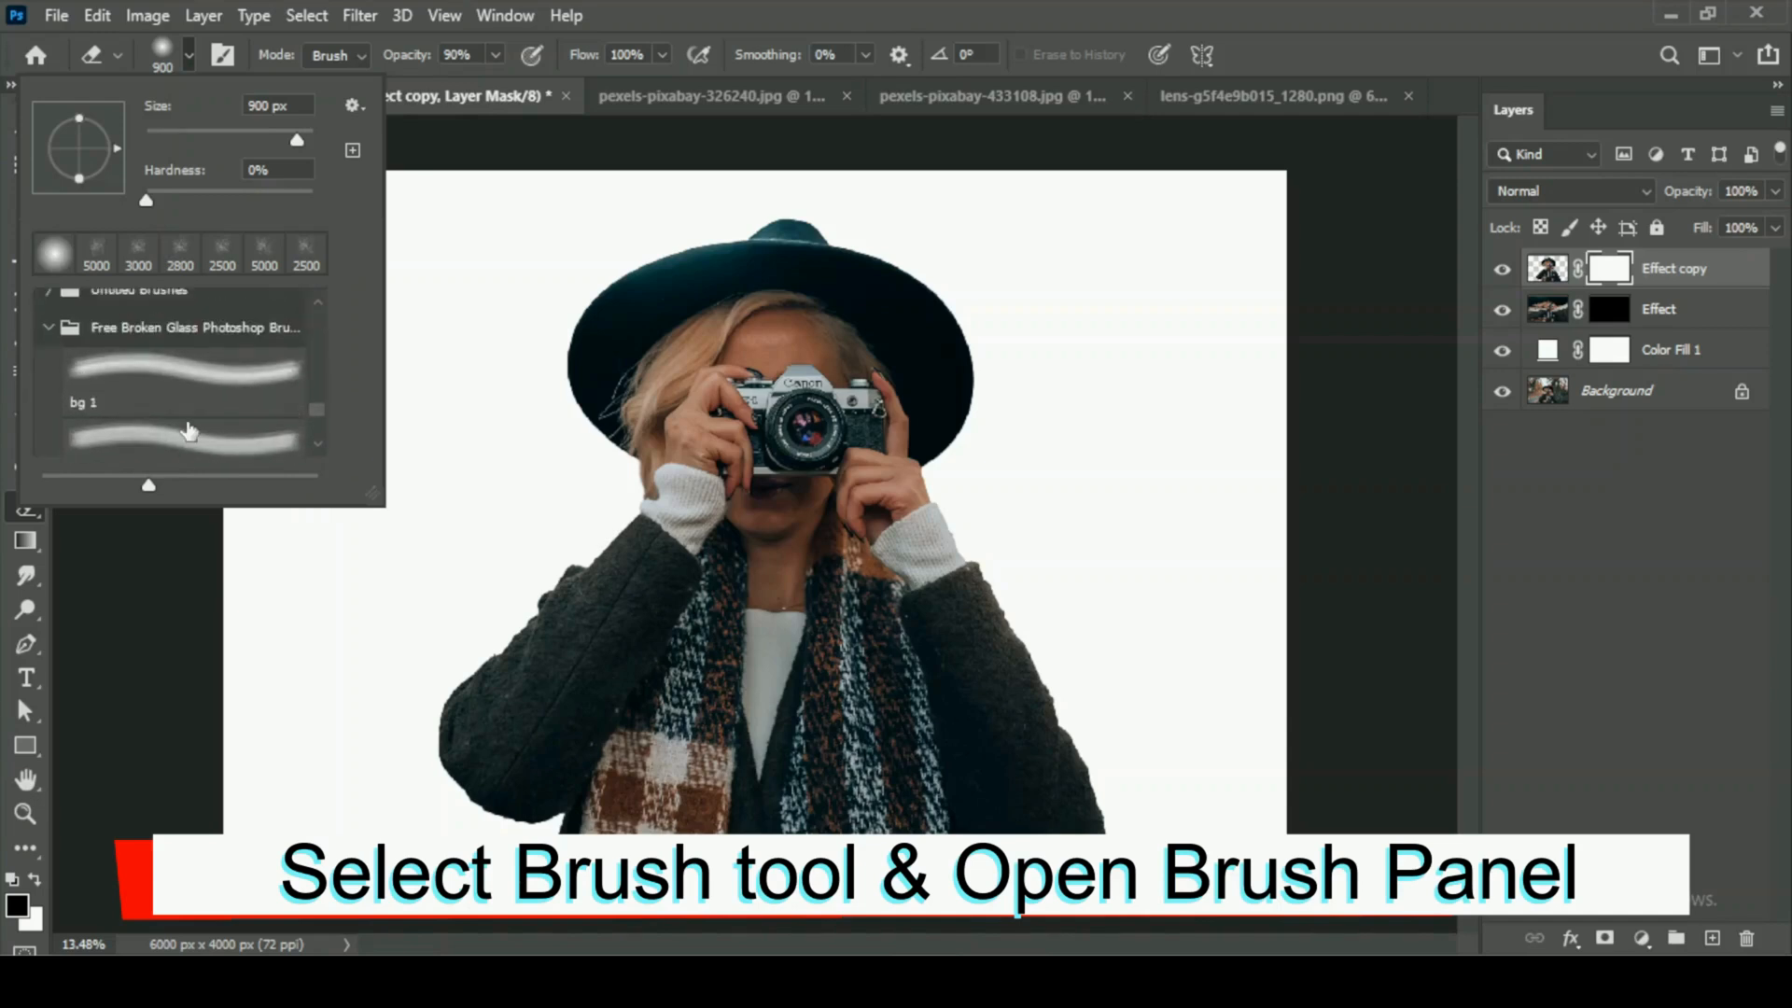
pyautogui.scroll(-4, 144, 395)
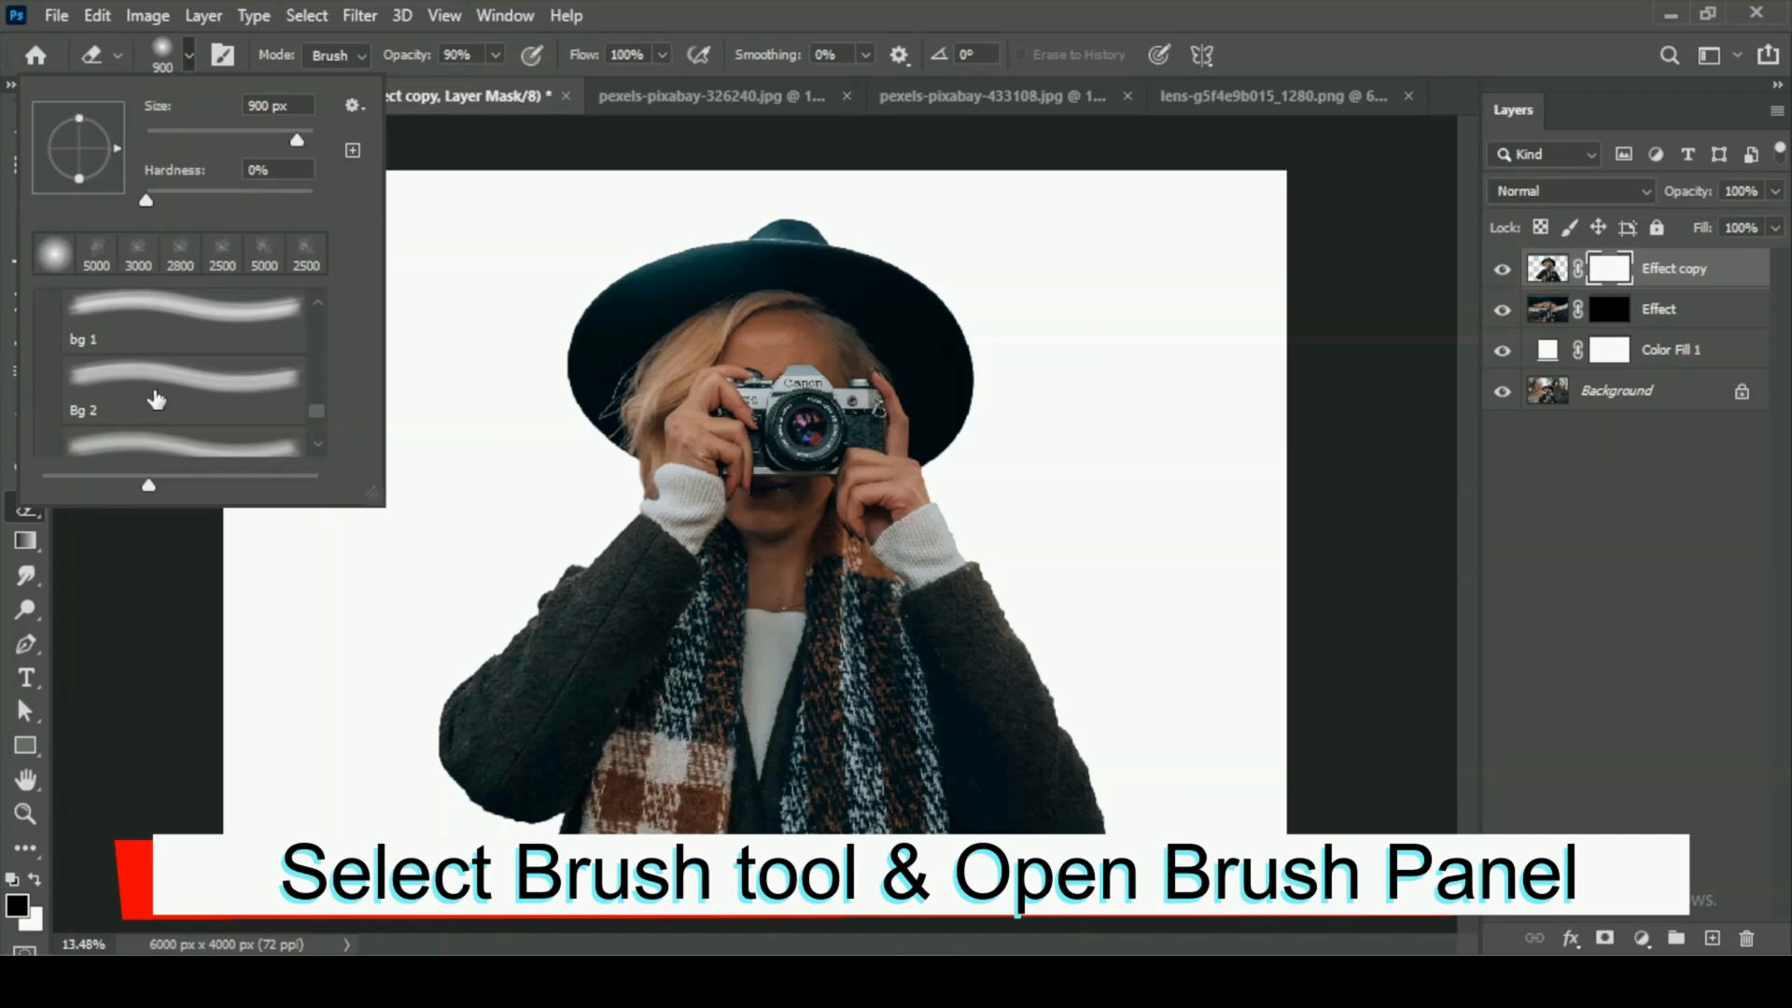
pyautogui.click(154, 392)
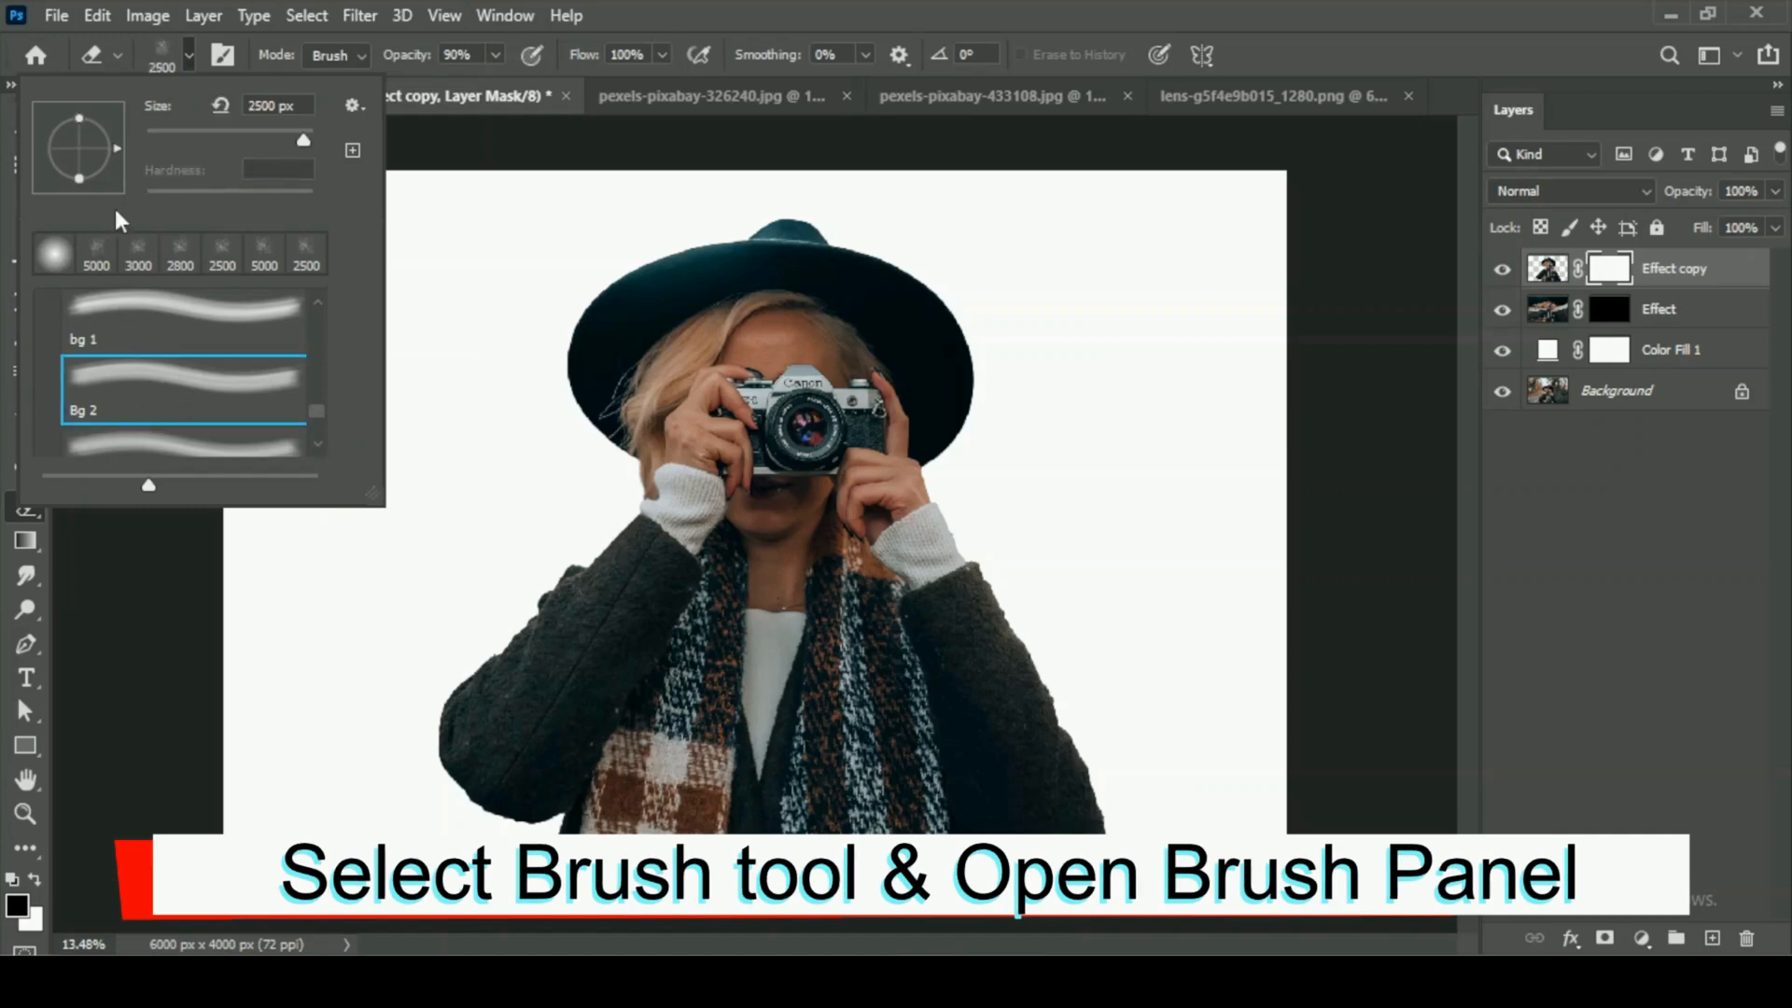
# Rotate the Bg 2 eraser tip to 55° and set its opacity to 100% and its size to 2000 px.
pyautogui.moveTo(109, 141); pyautogui.dragTo(105, 114)
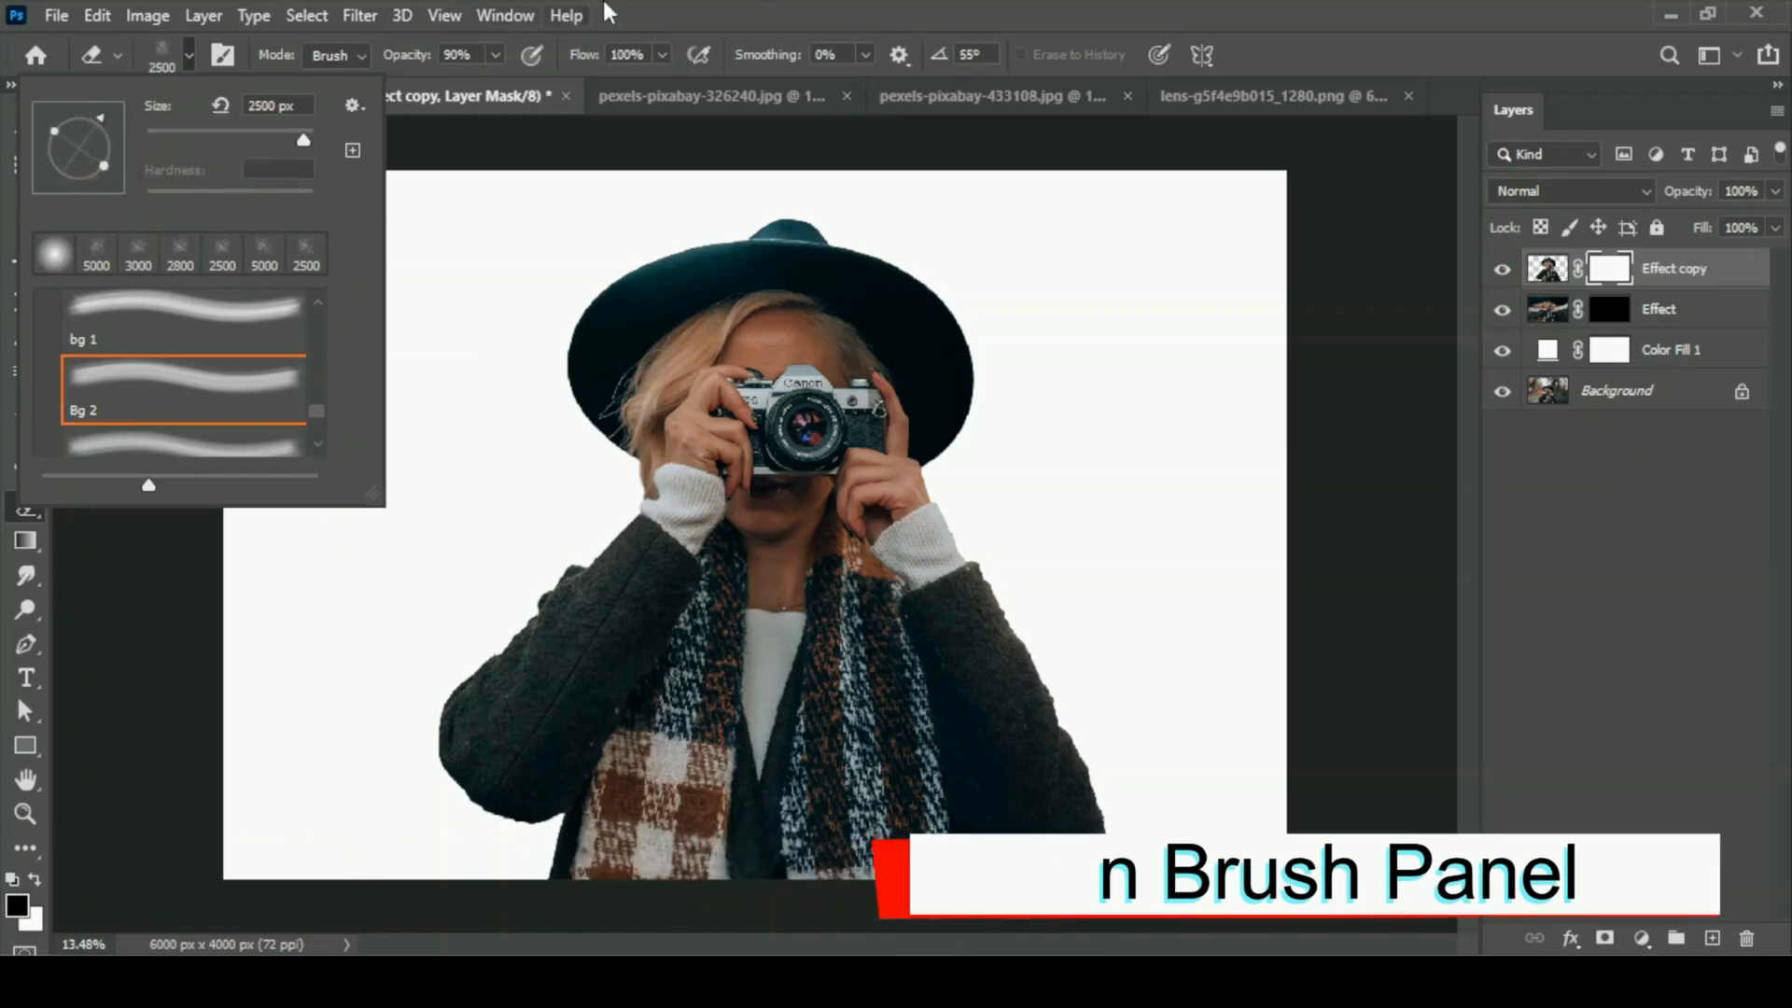
pyautogui.click(603, 4)
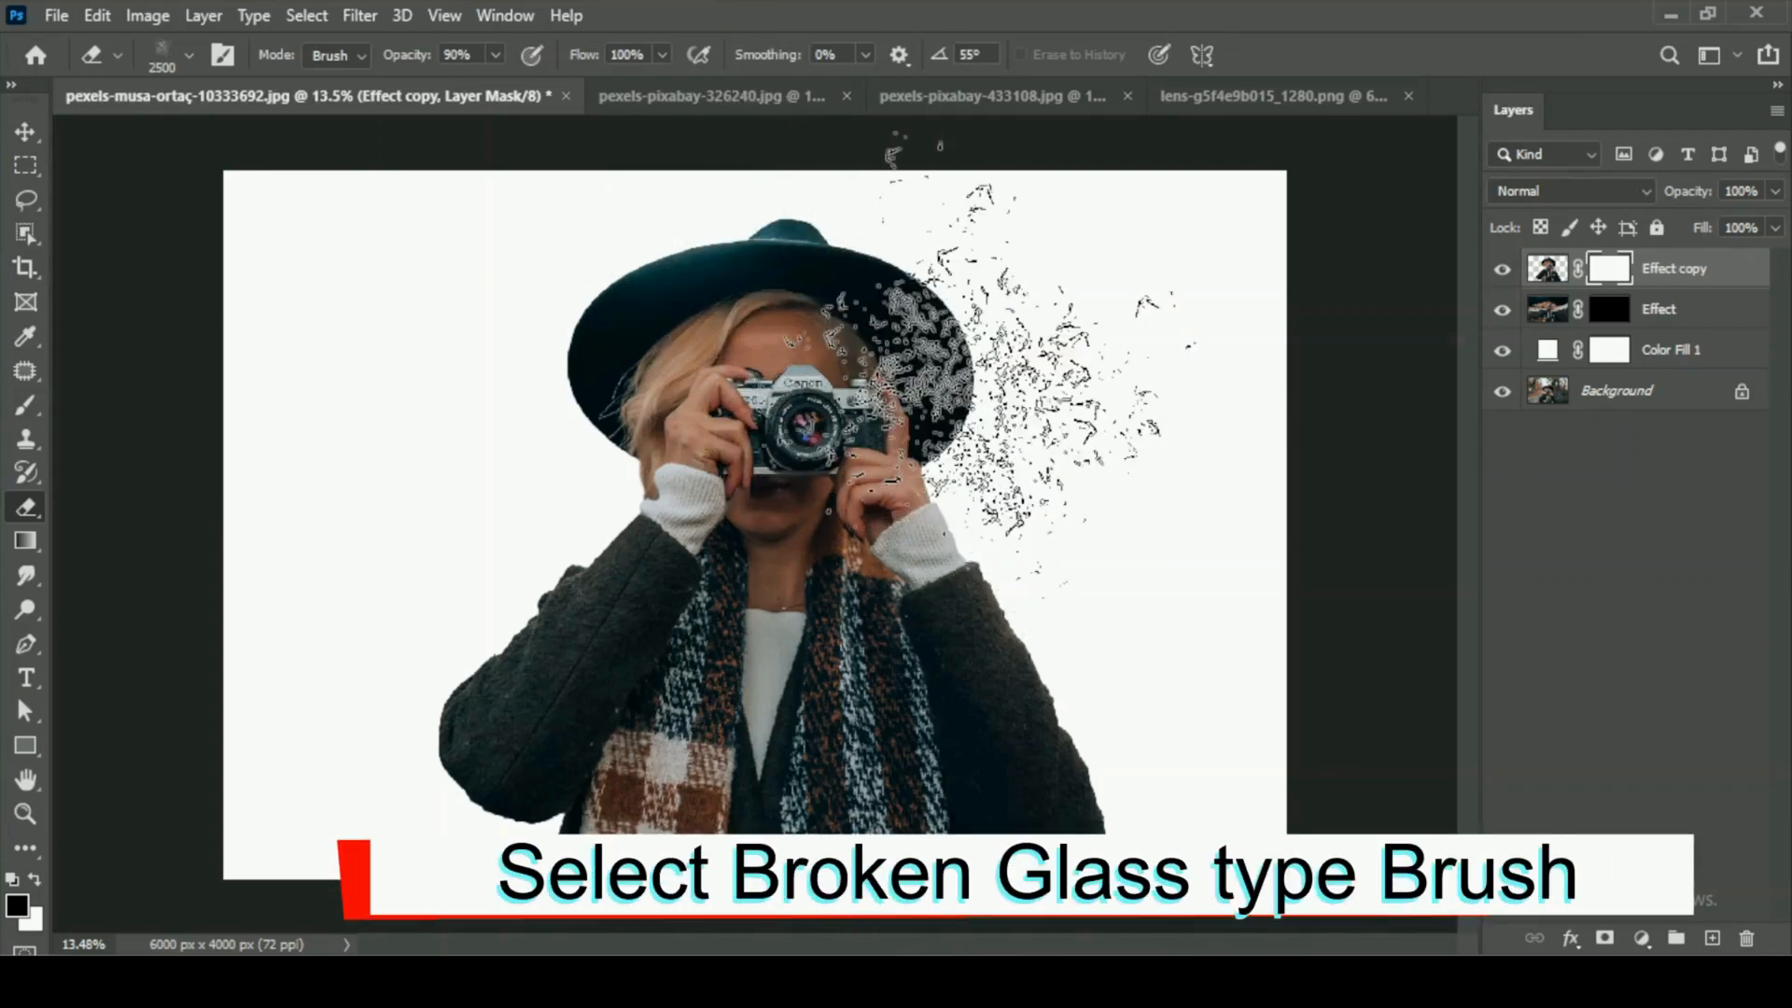
pyautogui.press('[')
pyautogui.press('[')
pyautogui.press('[')
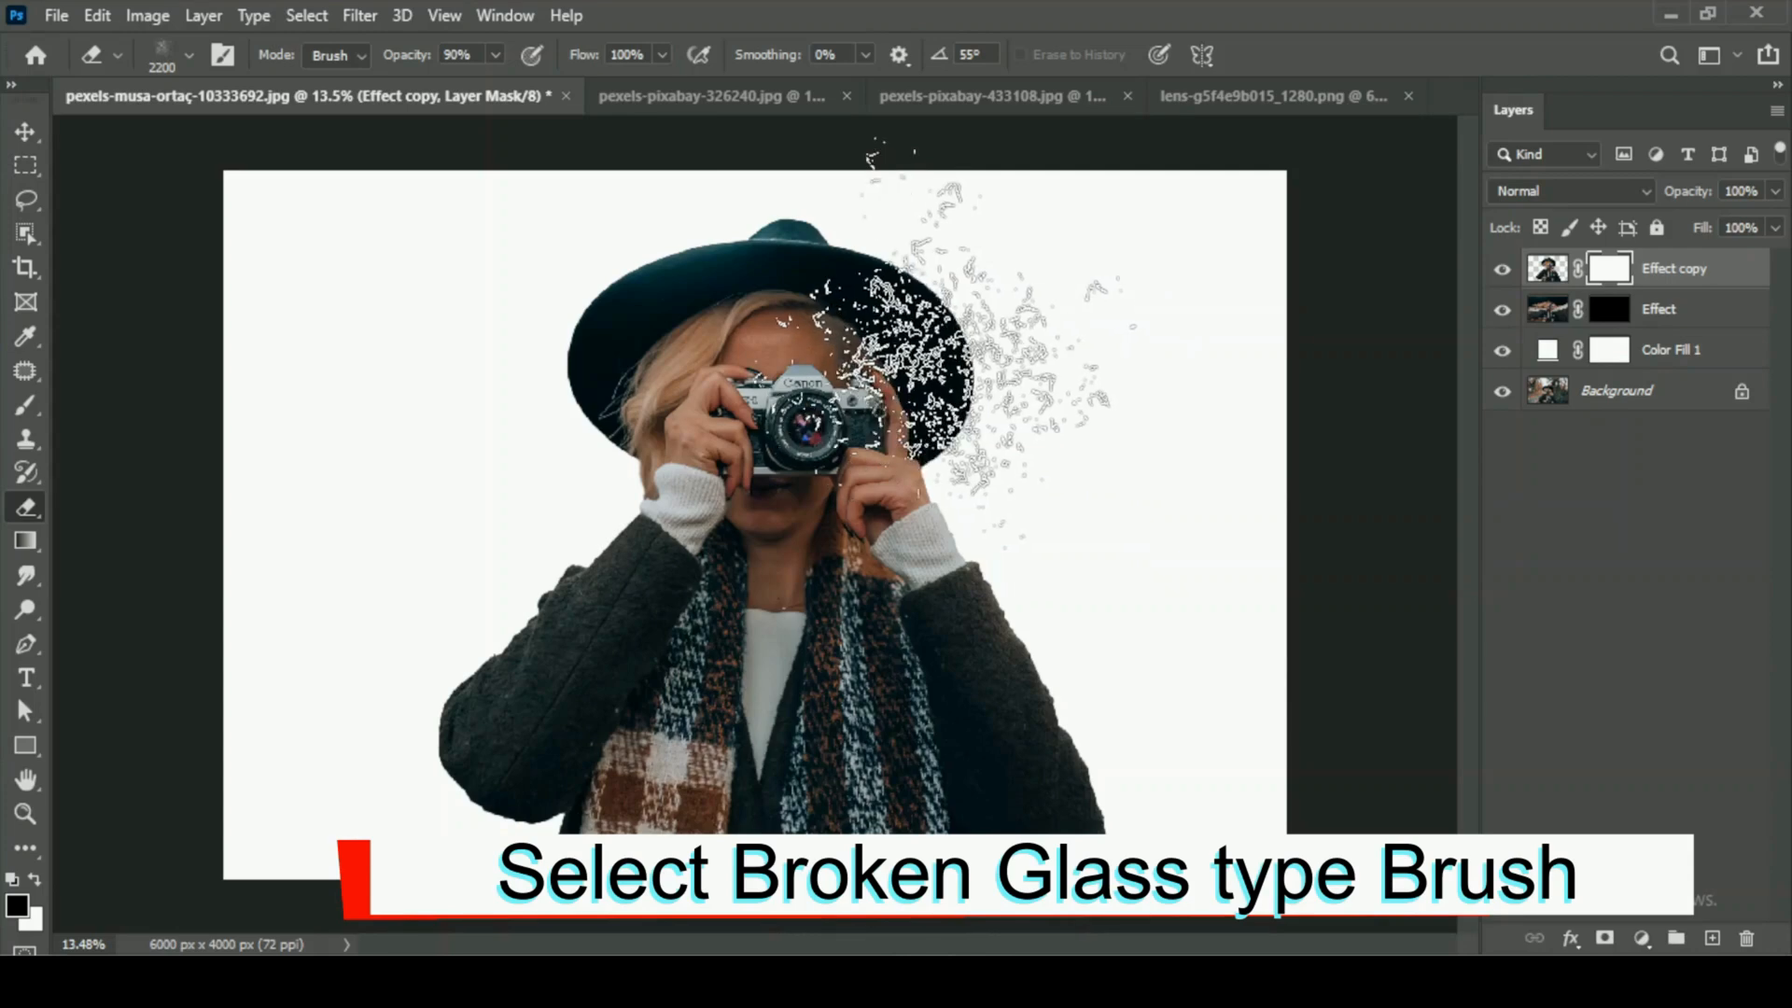
pyautogui.press('[')
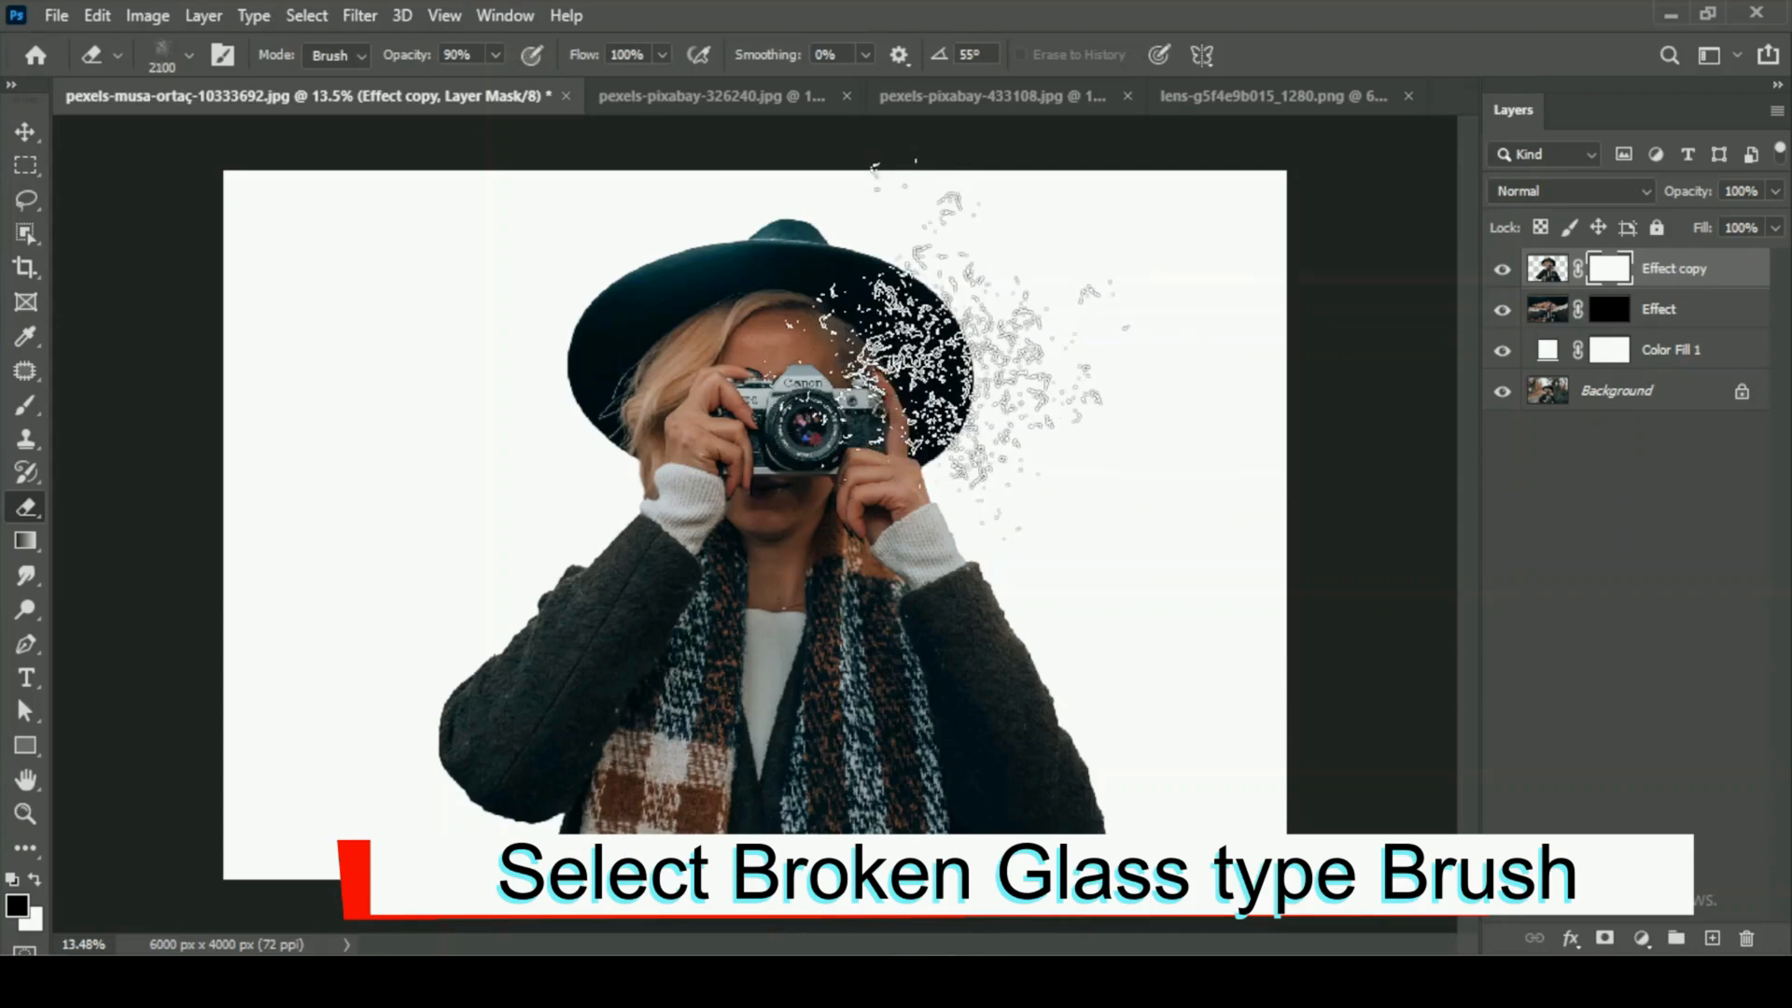
pyautogui.click(474, 55)
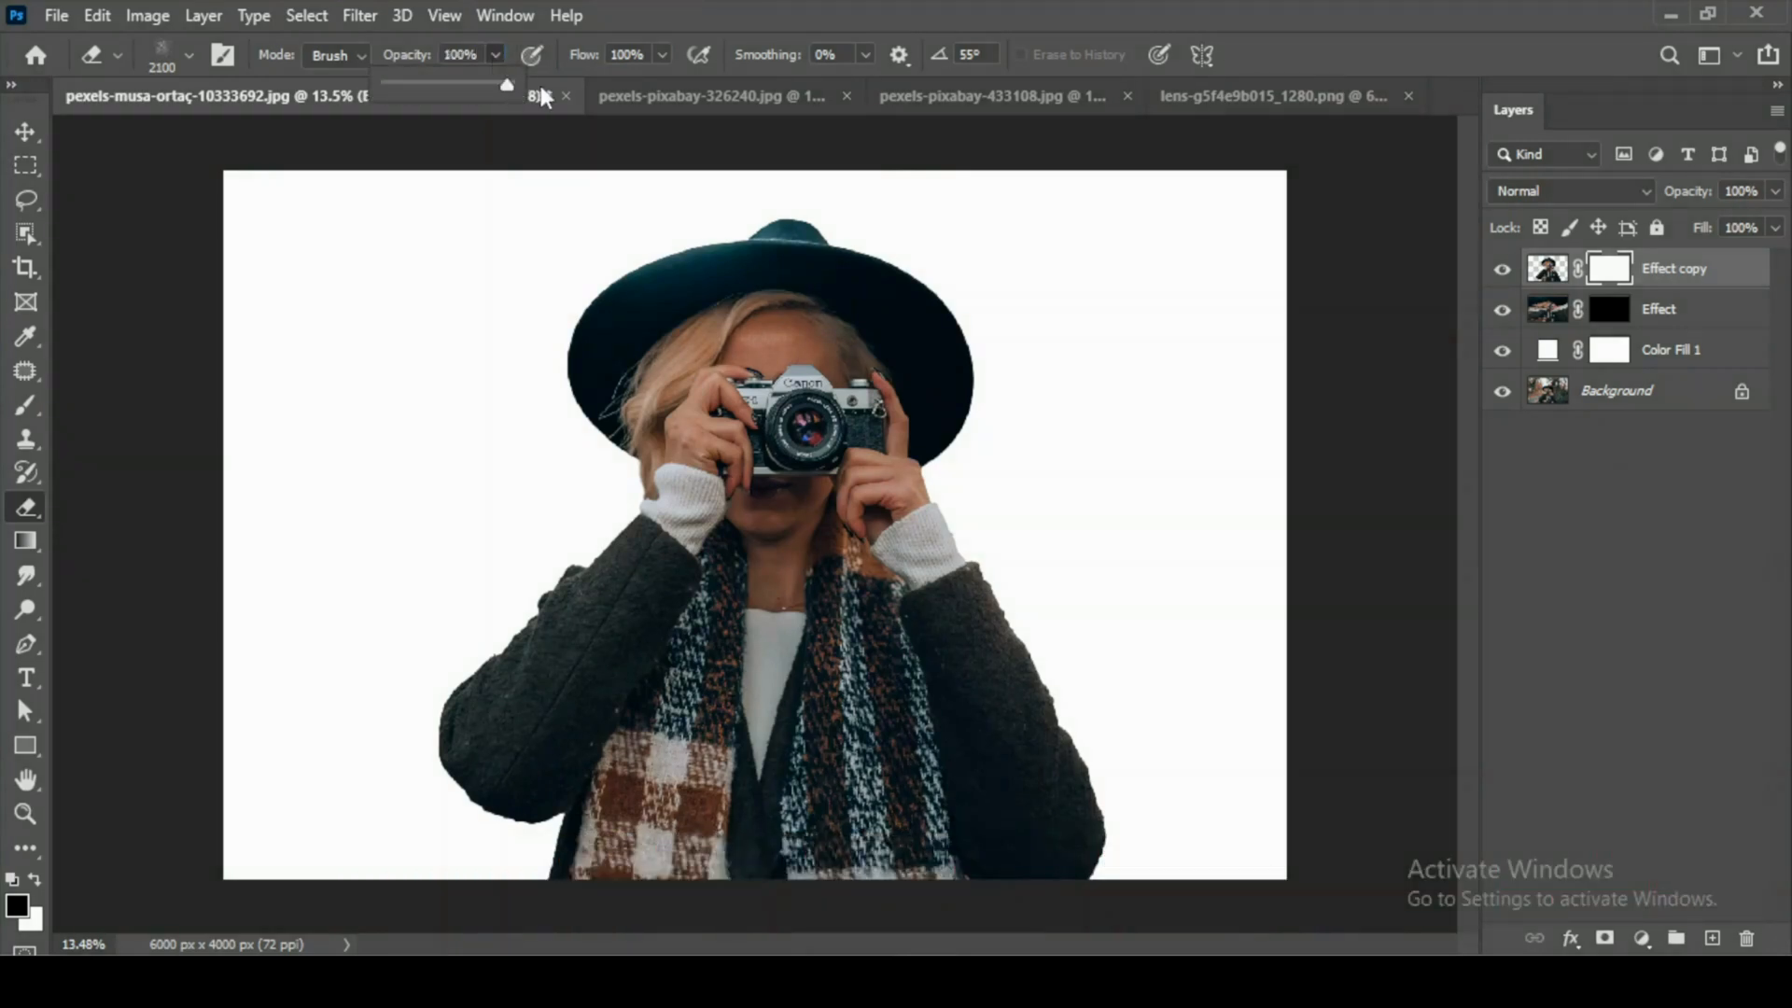
pyautogui.press('[')
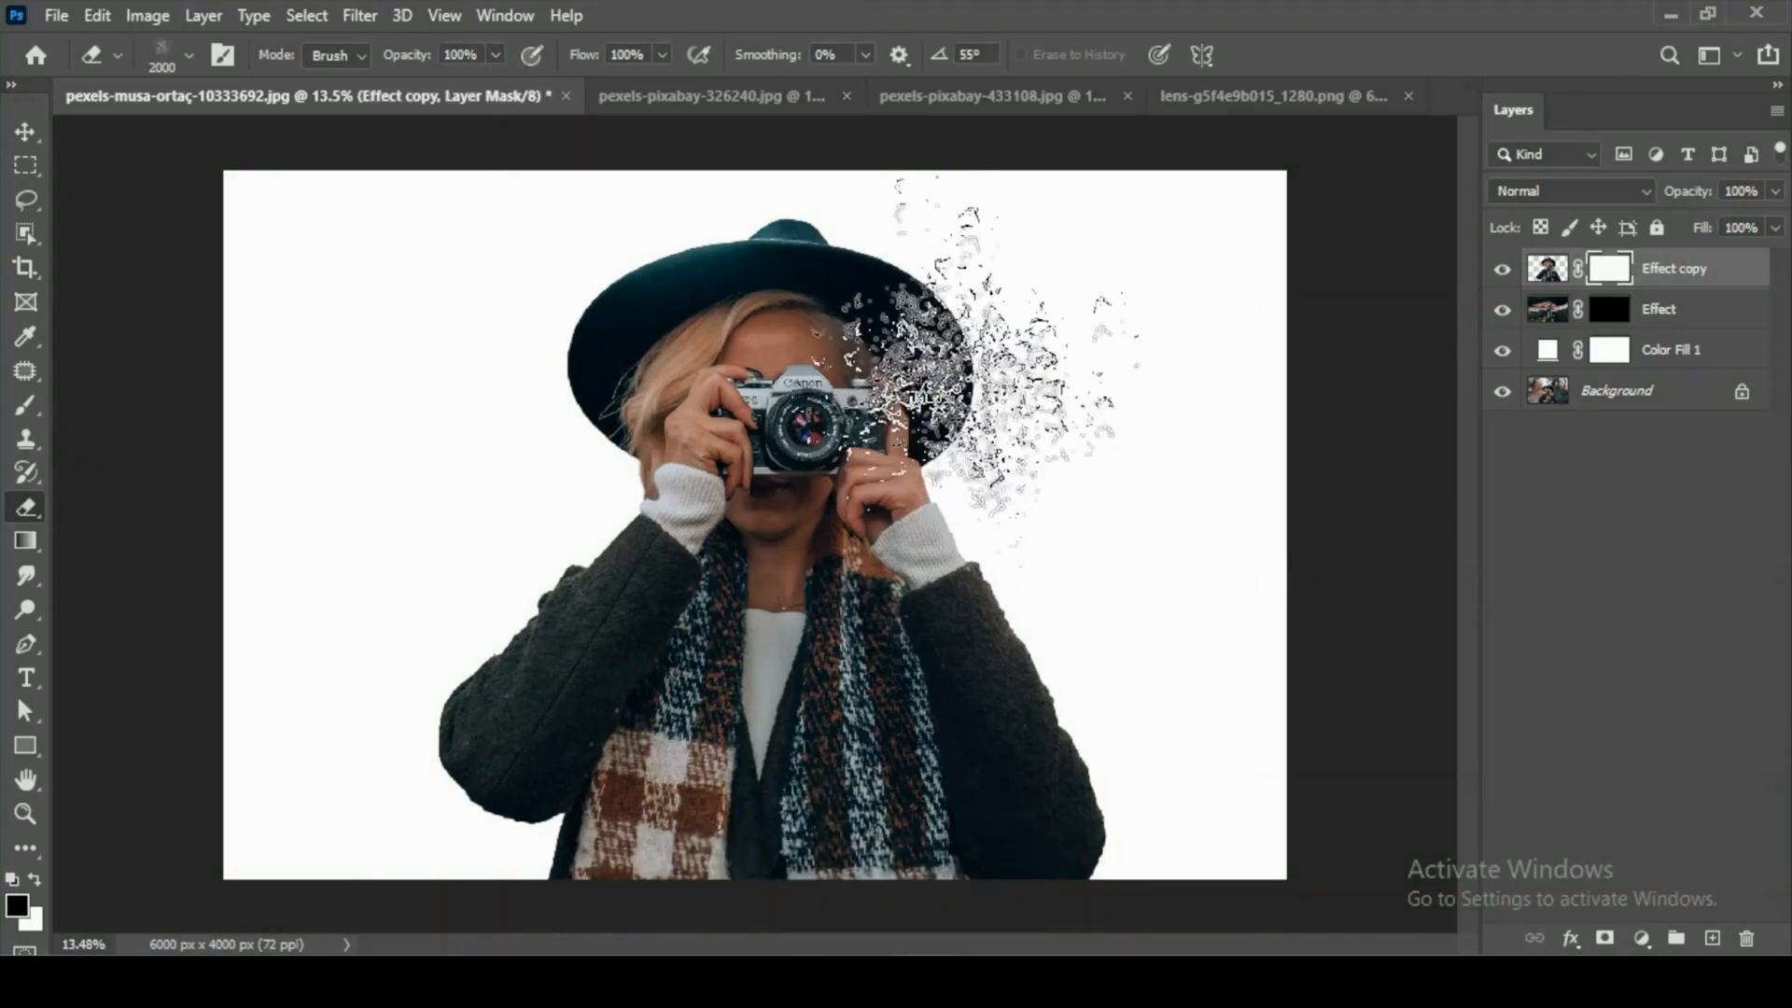
# Swap the foreground and background colors, and erase glass fragments on the Effect copy mask over the hat's right side and the right sleeve, shrinking the tip to 1600 px.
pyautogui.press('x')
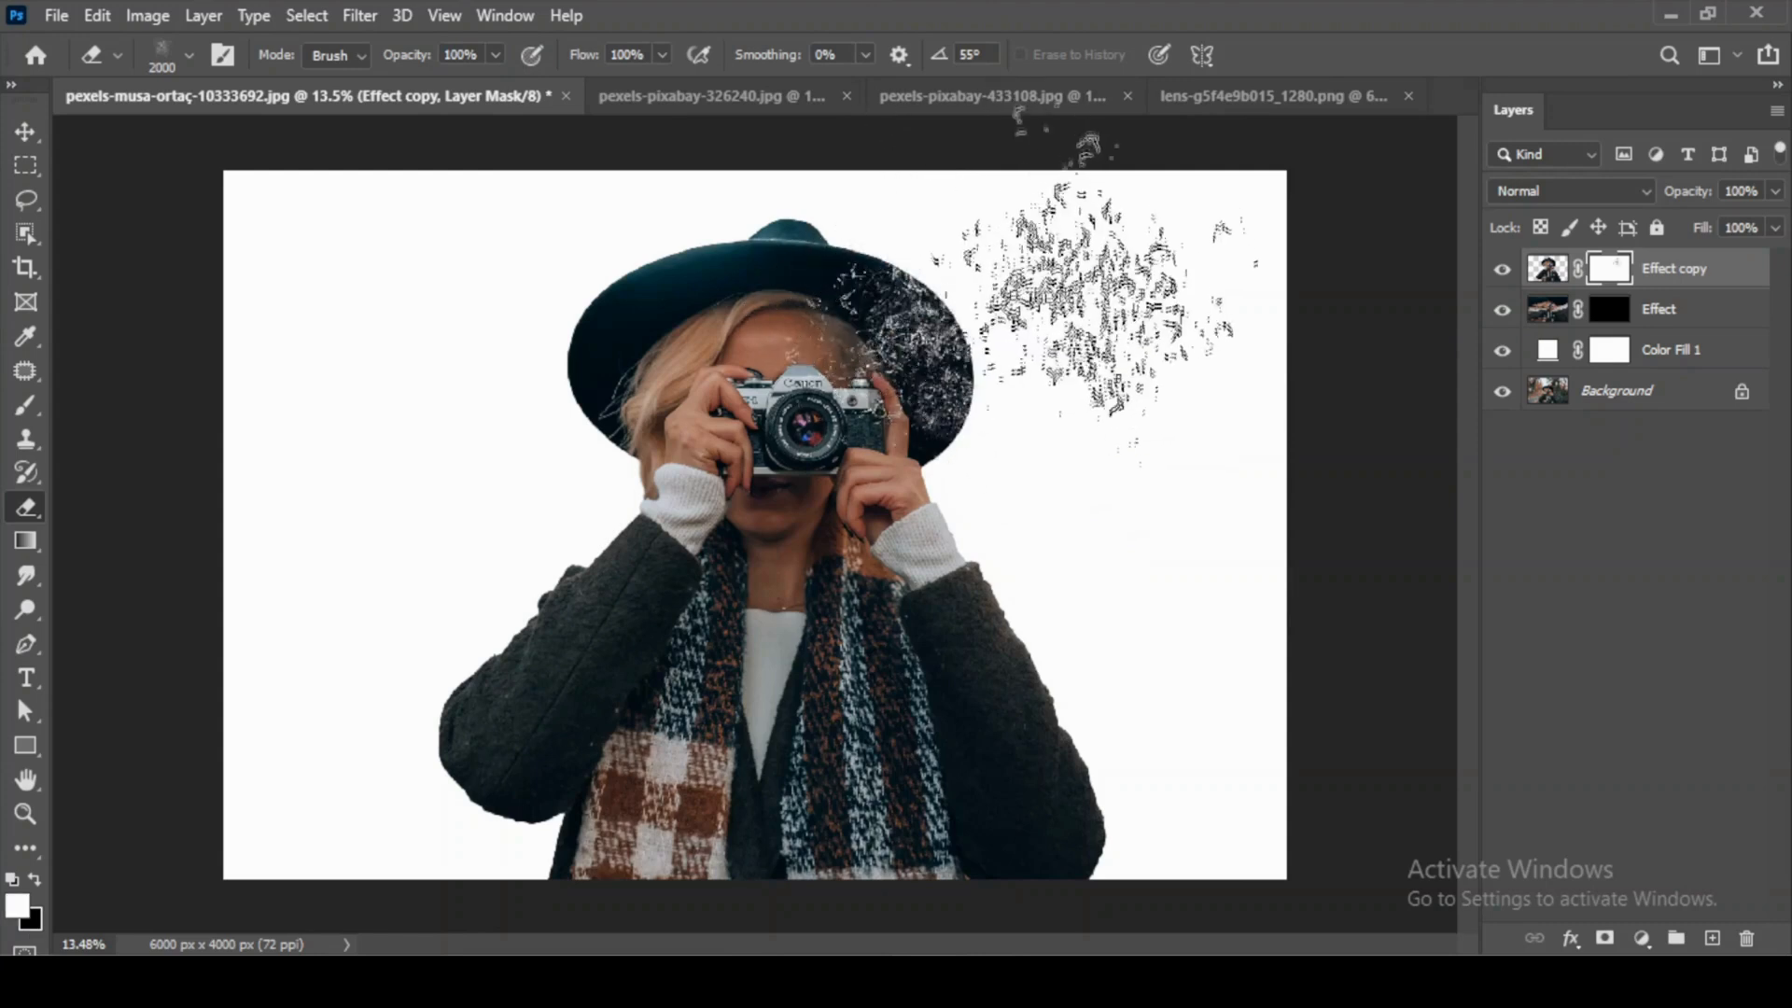
pyautogui.click(1003, 284)
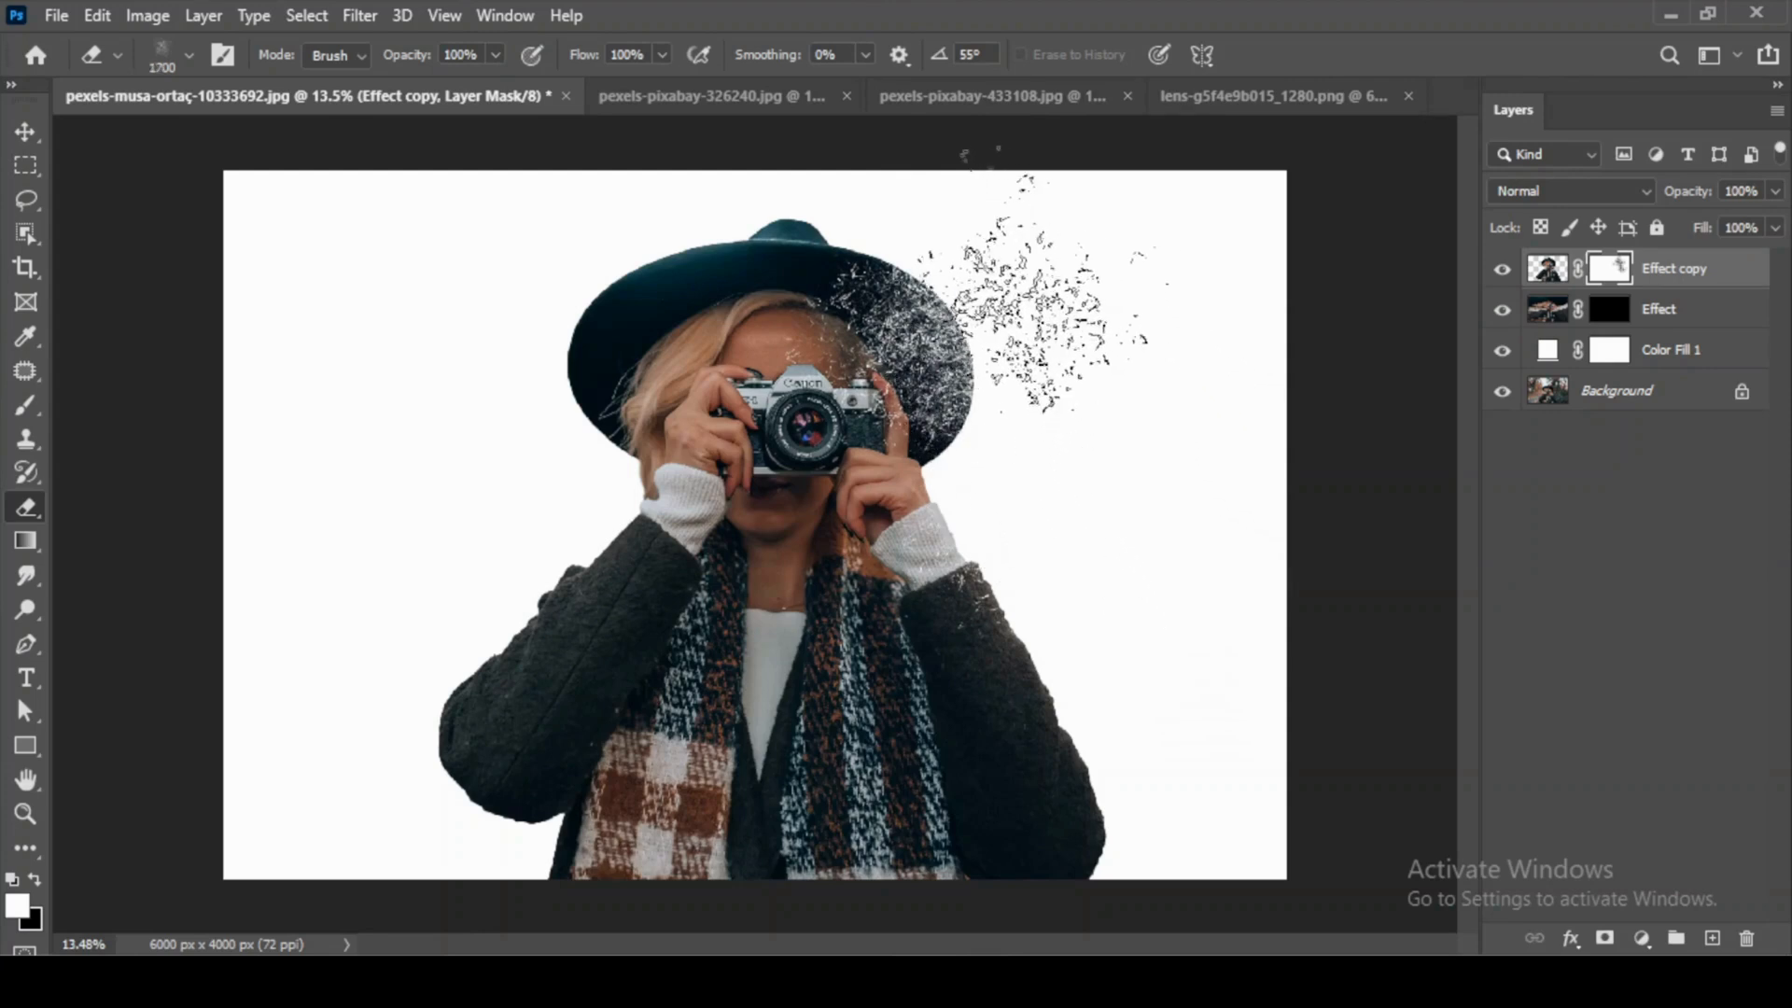
pyautogui.press('[')
pyautogui.press('[')
pyautogui.press('[')
pyautogui.press('[')
pyautogui.click(1106, 700)
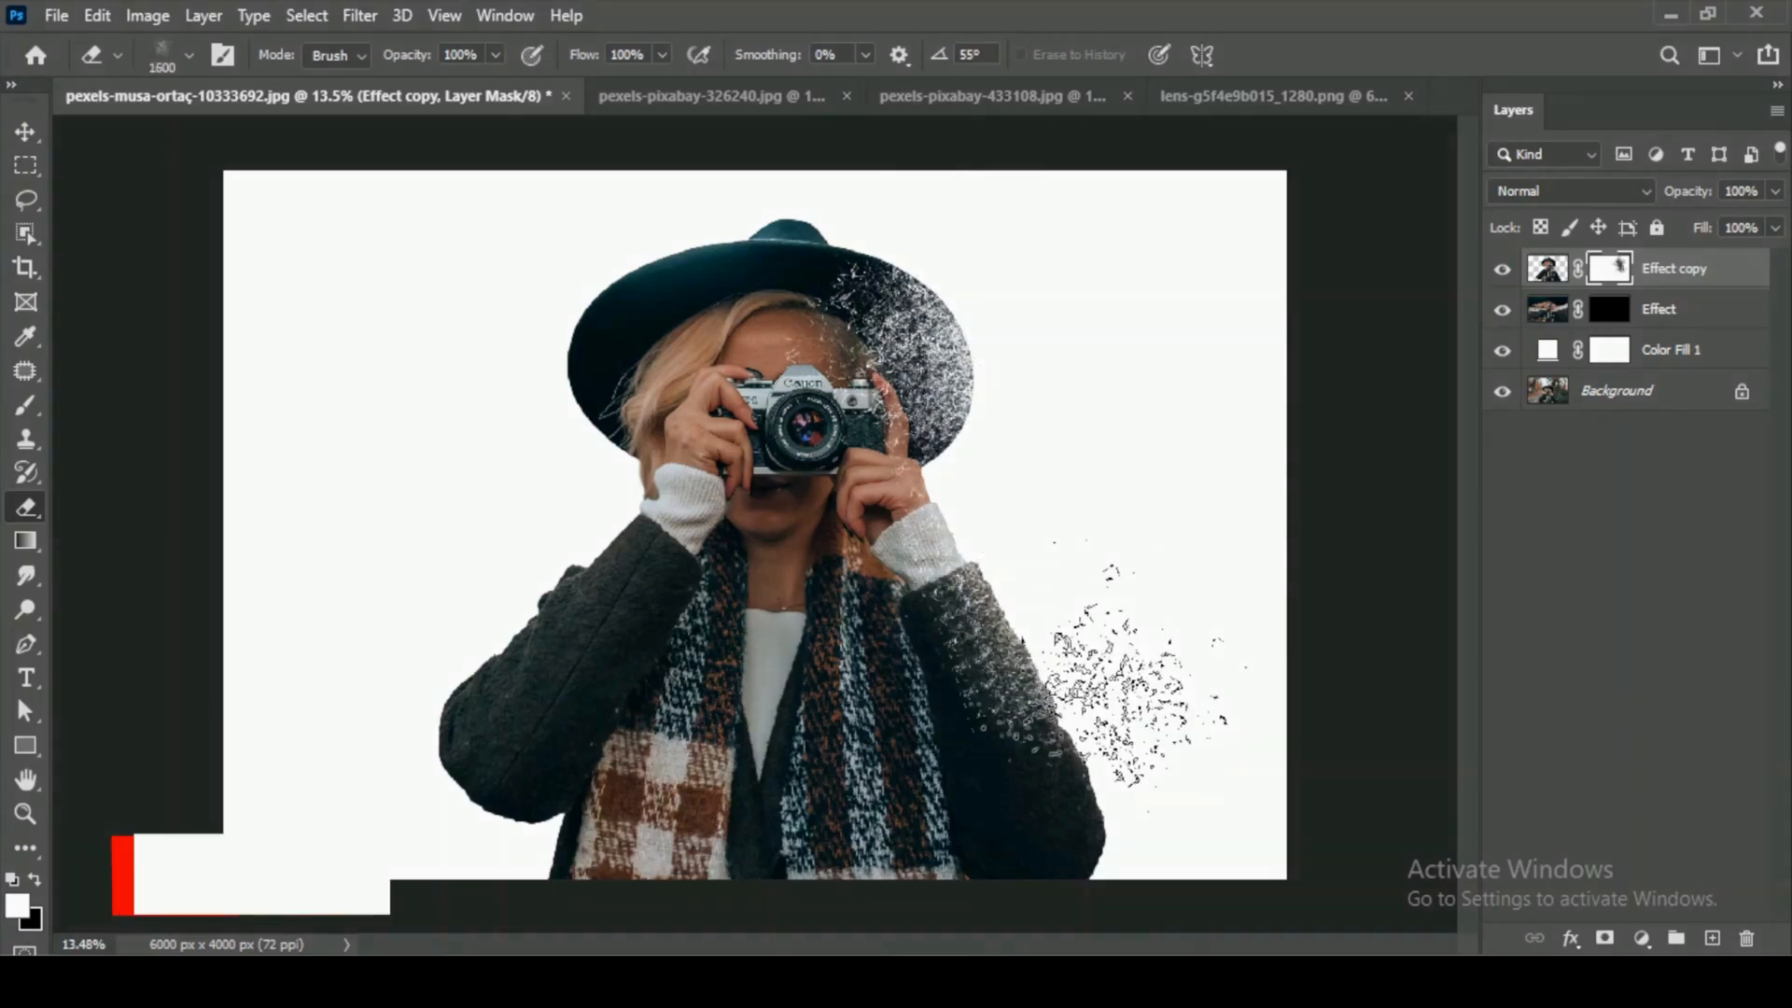
# Erase more fragments along the lower right sleeve with Bg 2 enlarged to 2000 px and rotated to -15°.
pyautogui.press(']')
pyautogui.press(']')
pyautogui.press(']')
pyautogui.press(']')
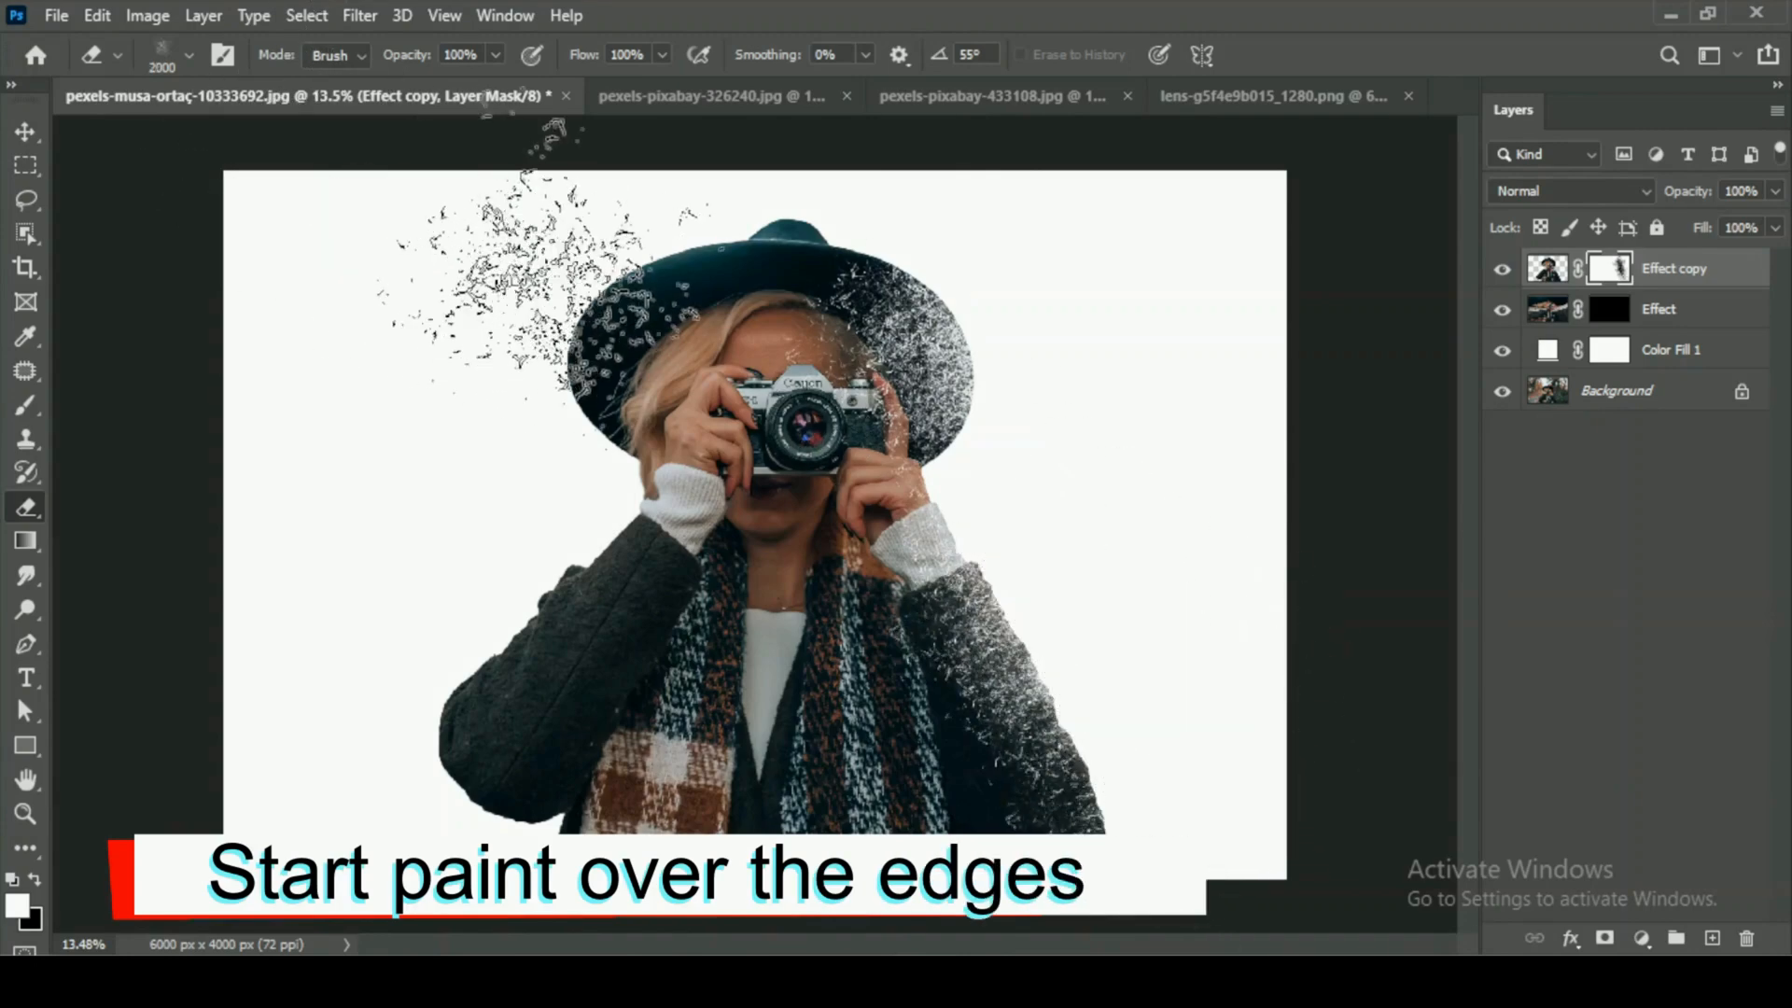
pyautogui.click(189, 58)
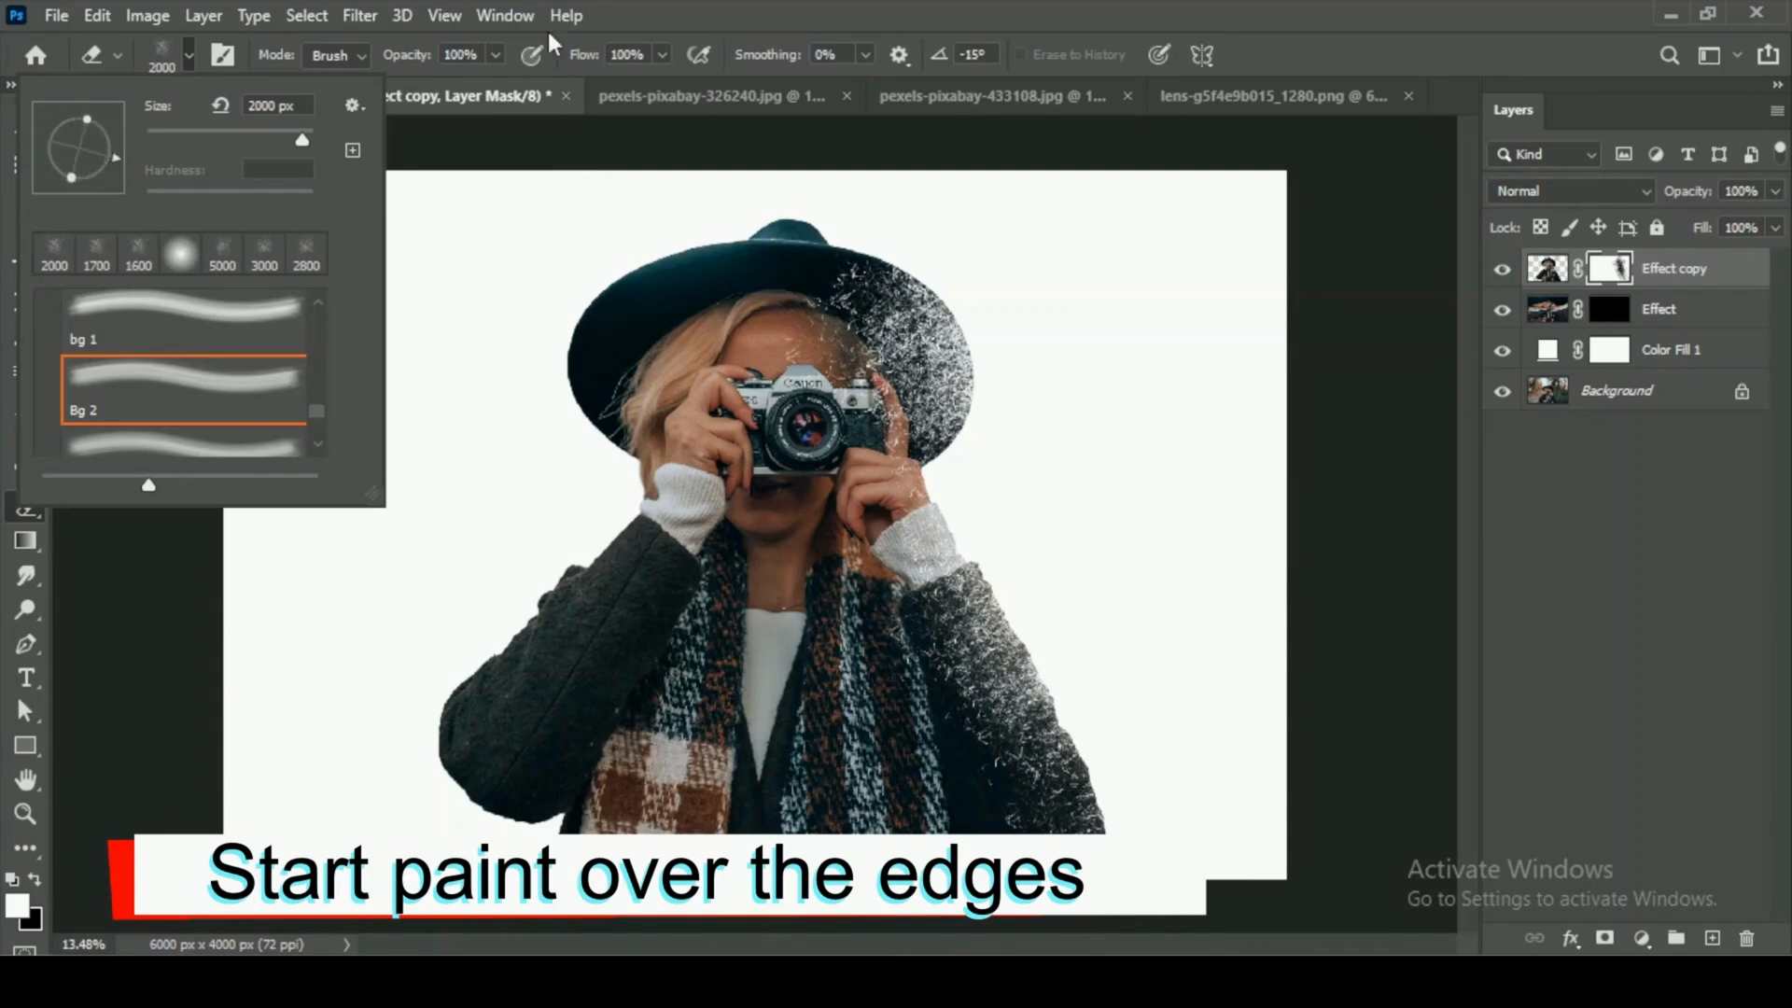
pyautogui.moveTo(1046, 746)
pyautogui.mouseDown()
pyautogui.moveTo(1214, 737)
pyautogui.moveTo(1167, 504)
pyautogui.mouseUp()
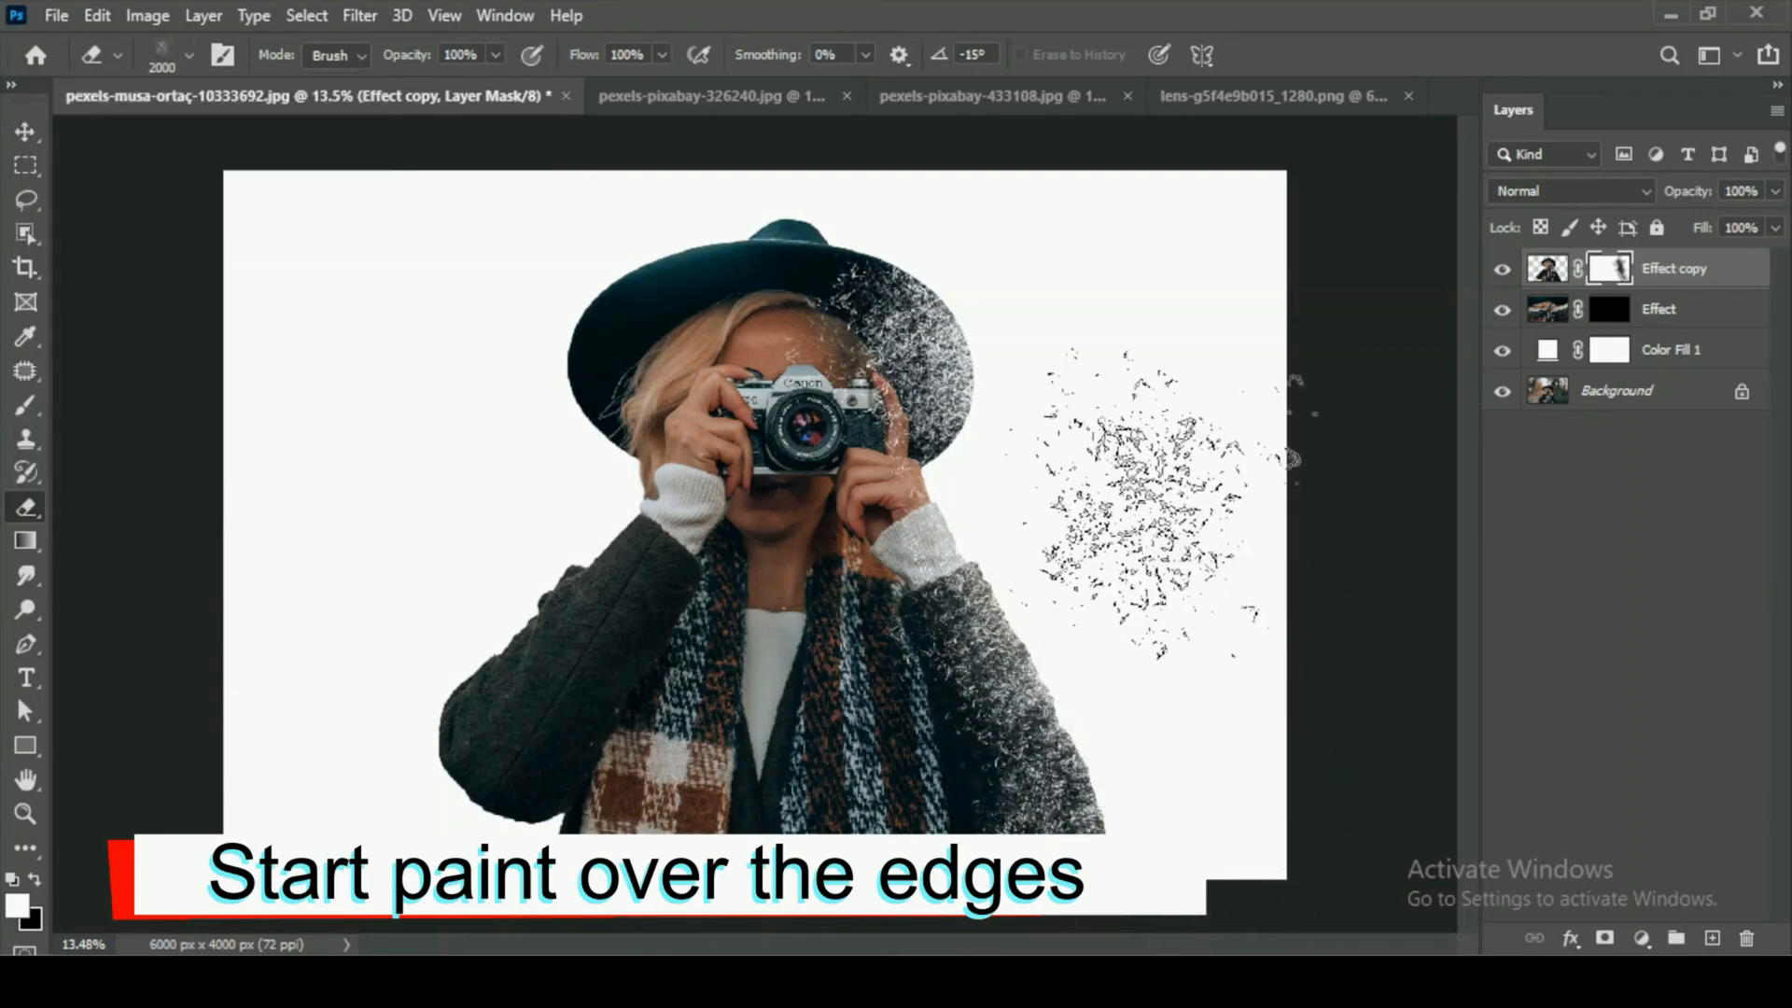
# Choose the Bg3 brush as the Eraser tip at 2300 px and rotate it to 83°.
pyautogui.click(189, 56)
pyautogui.scroll(-2, 170, 407)
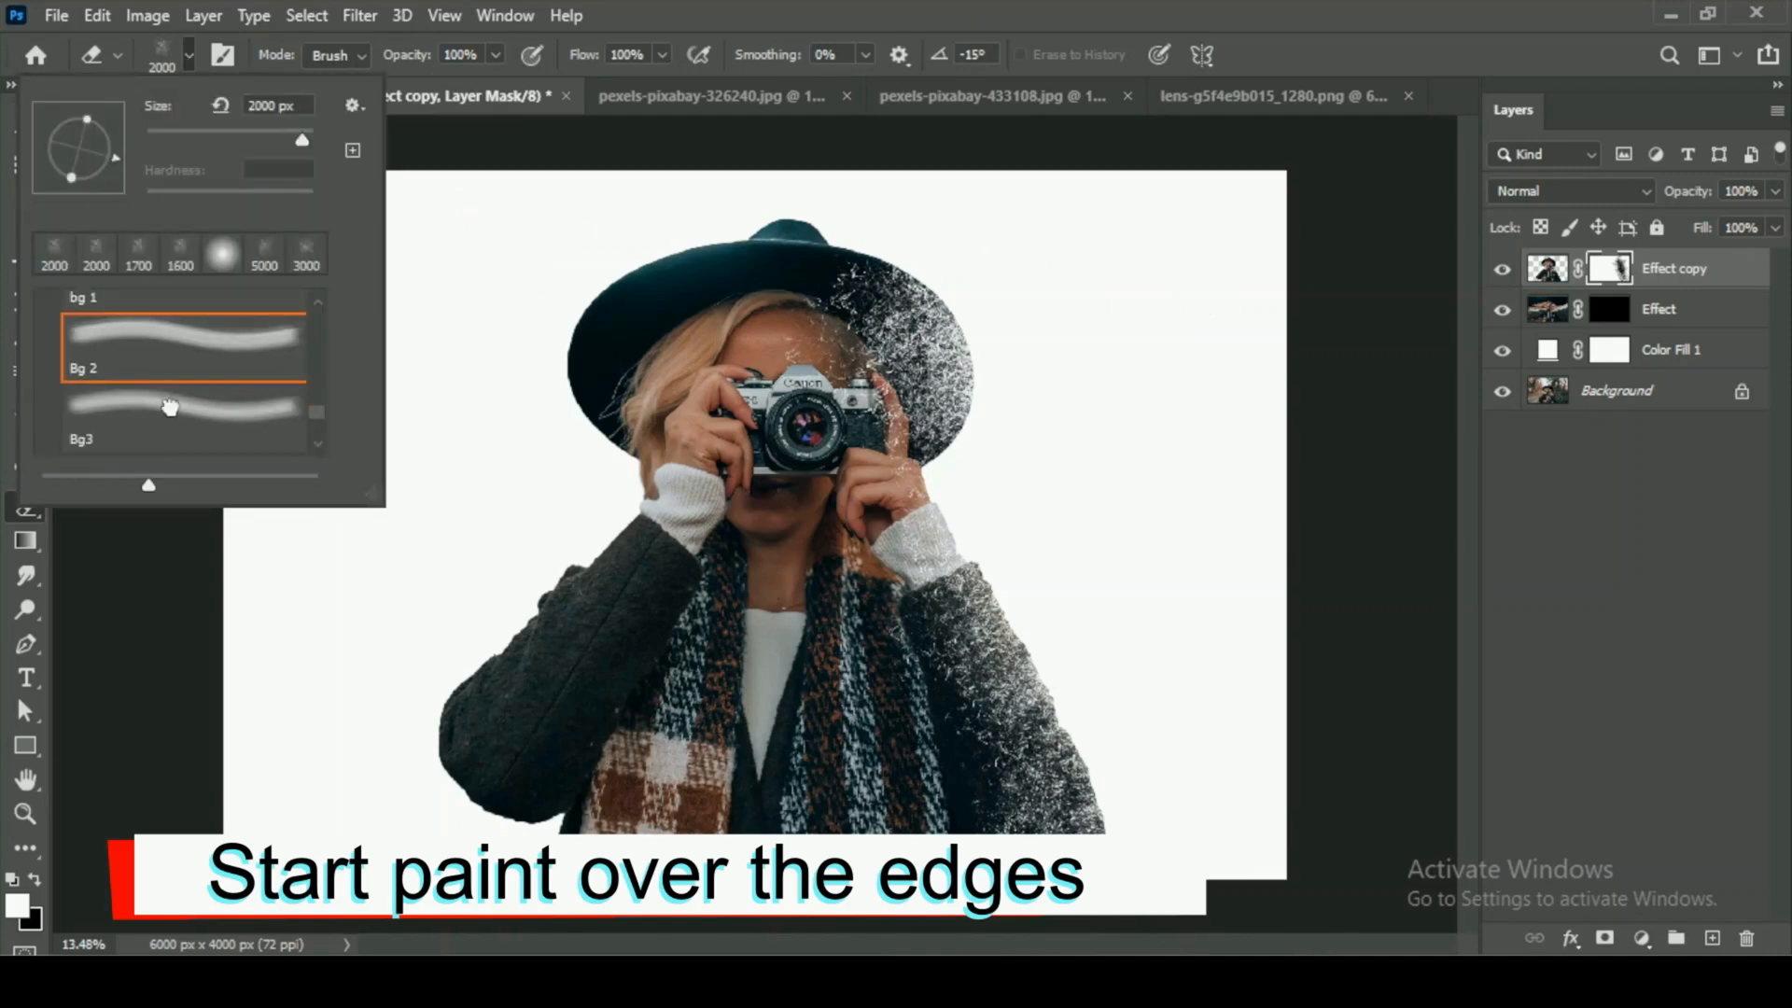
pyautogui.click(823, 3)
pyautogui.press('[')
pyautogui.press('[')
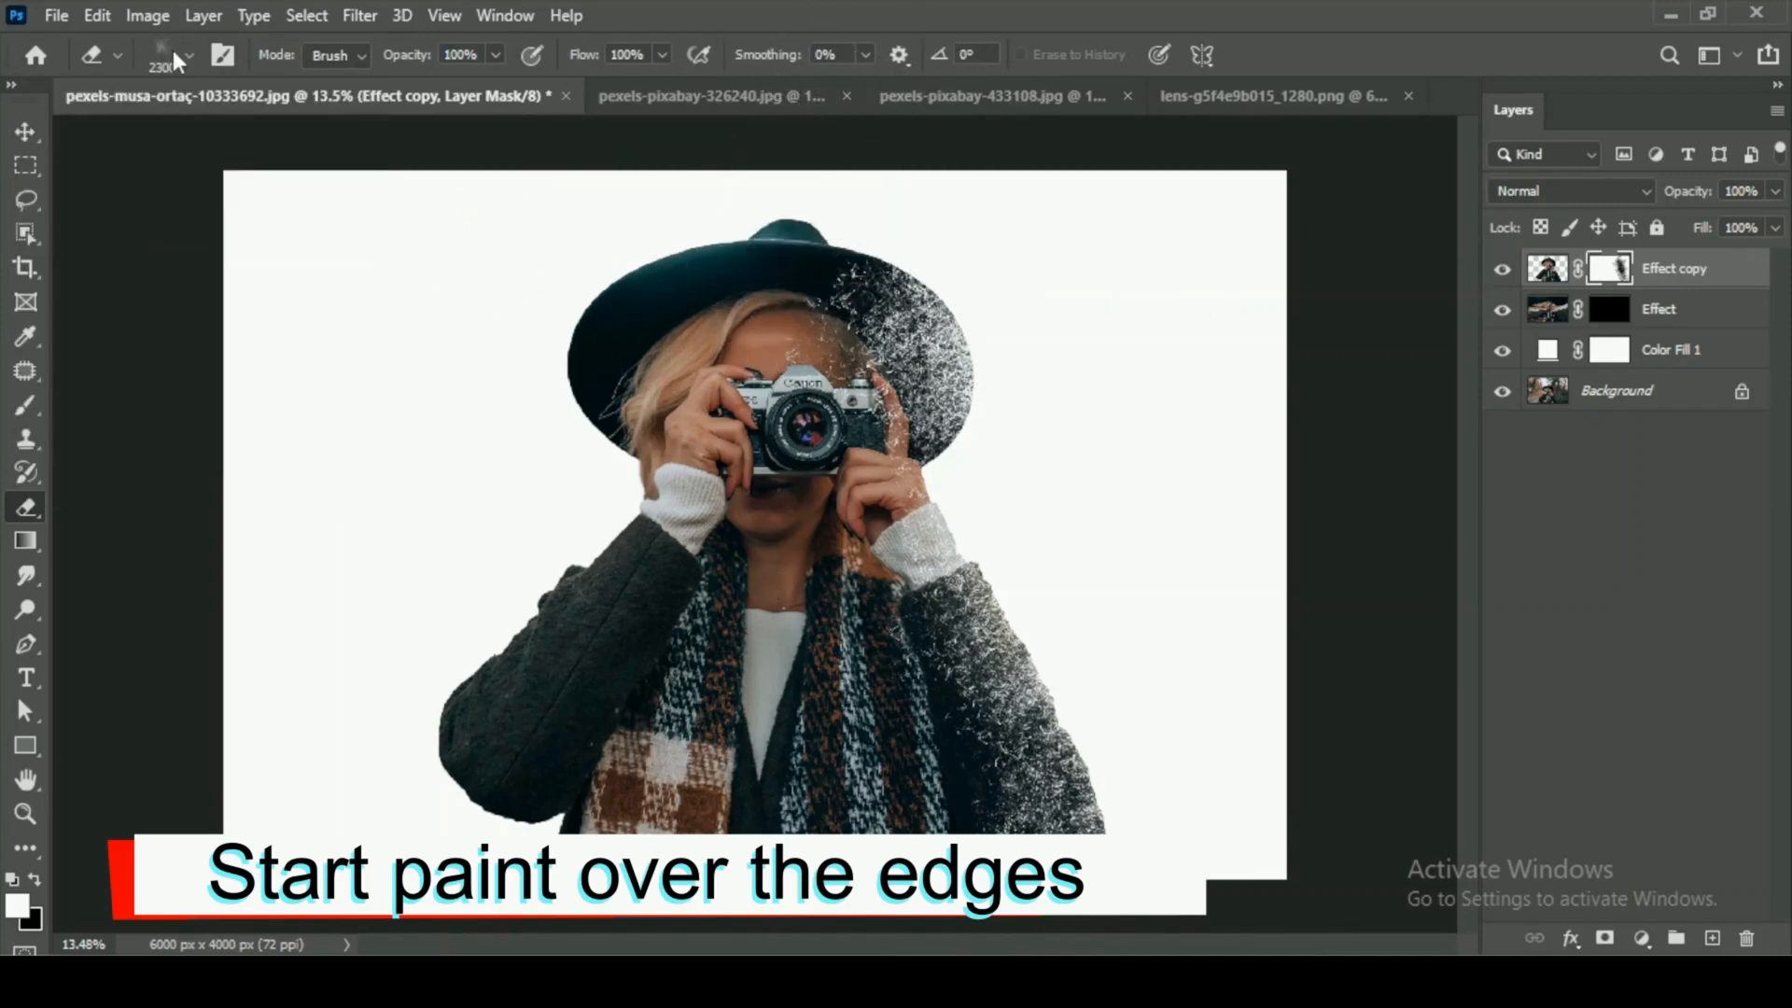
pyautogui.click(172, 50)
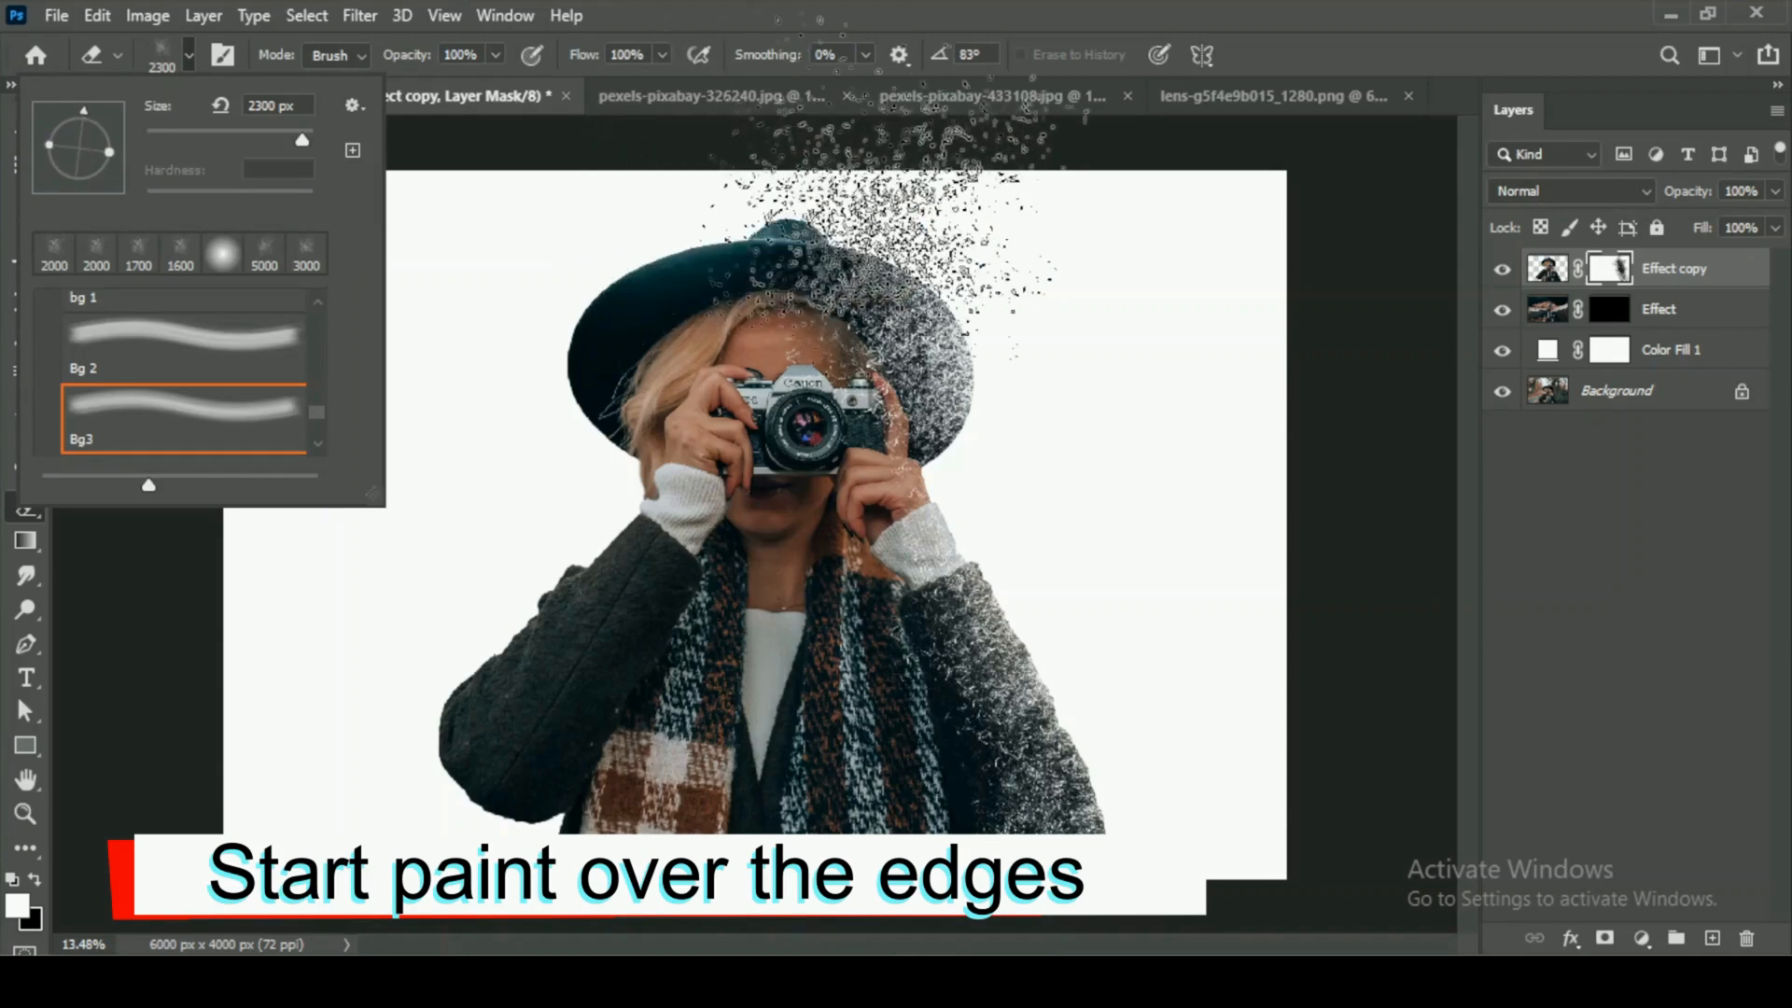
# Erase Bg3 fragments over the hat's crown and right side, reducing the tip to 1800 and 1700 px.
pyautogui.press('[')
pyautogui.press('[')
pyautogui.press('[')
pyautogui.press('[')
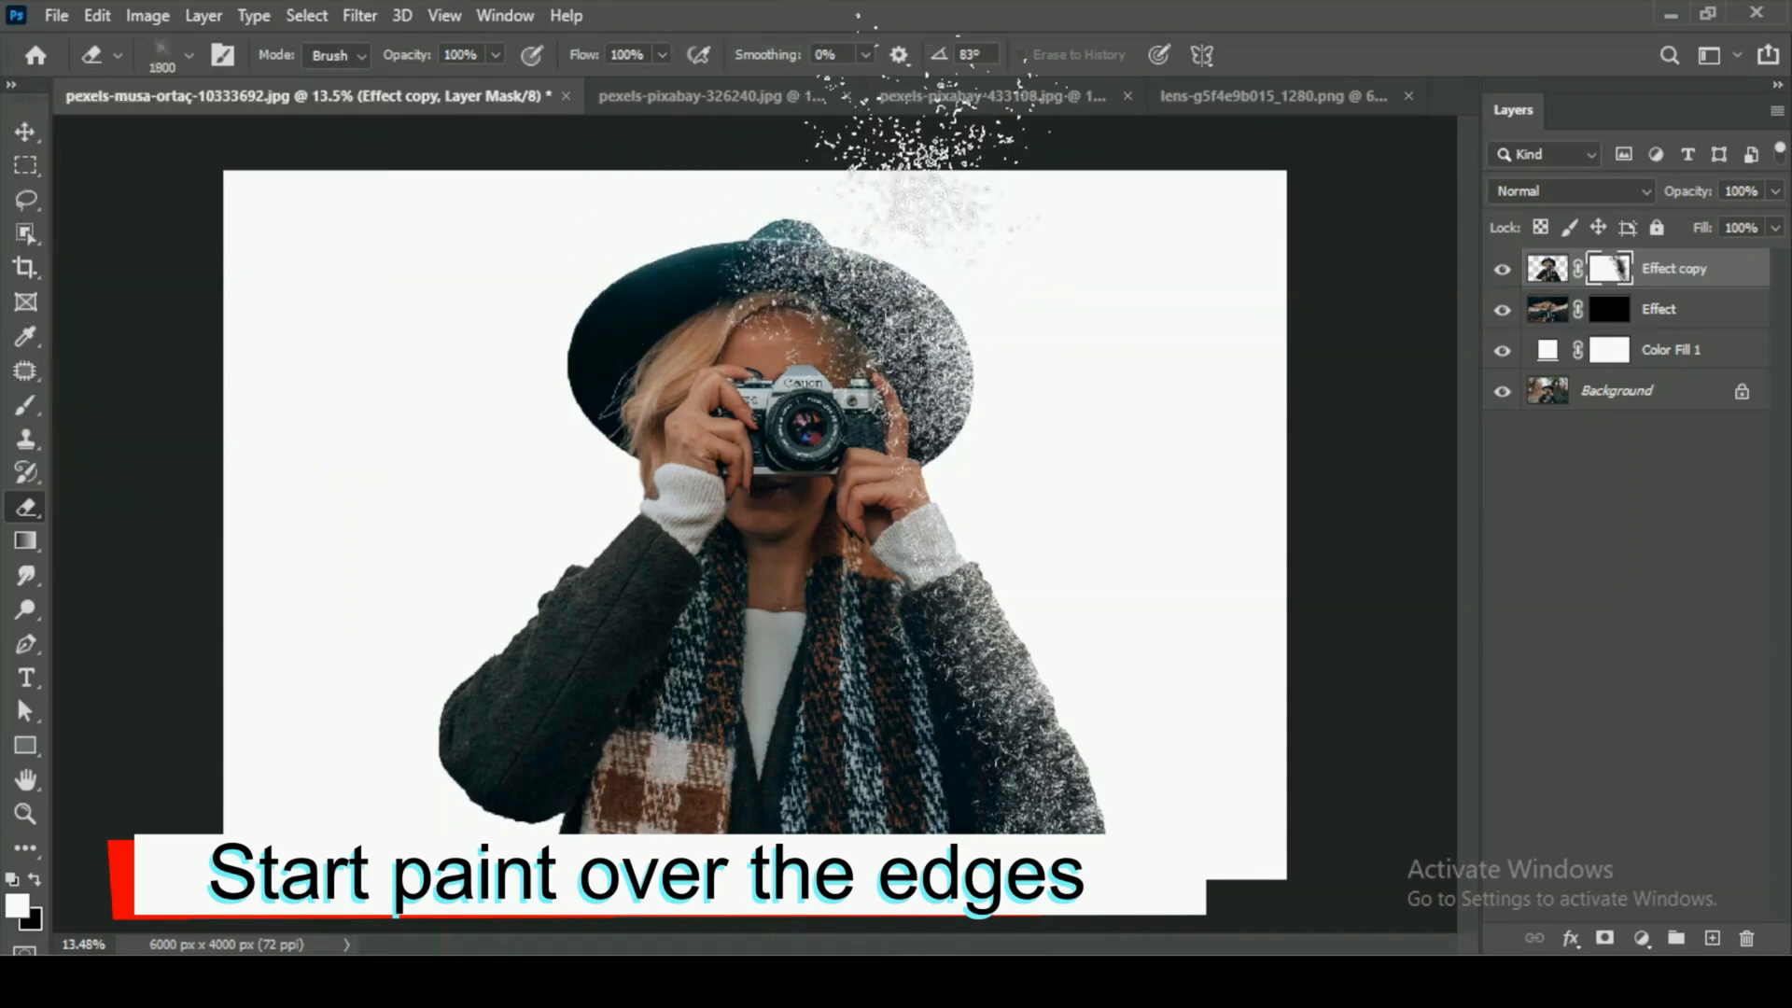
pyautogui.moveTo(1111, 250)
pyautogui.mouseDown()
pyautogui.moveTo(1178, 509)
pyautogui.moveTo(1071, 450)
pyautogui.mouseUp()
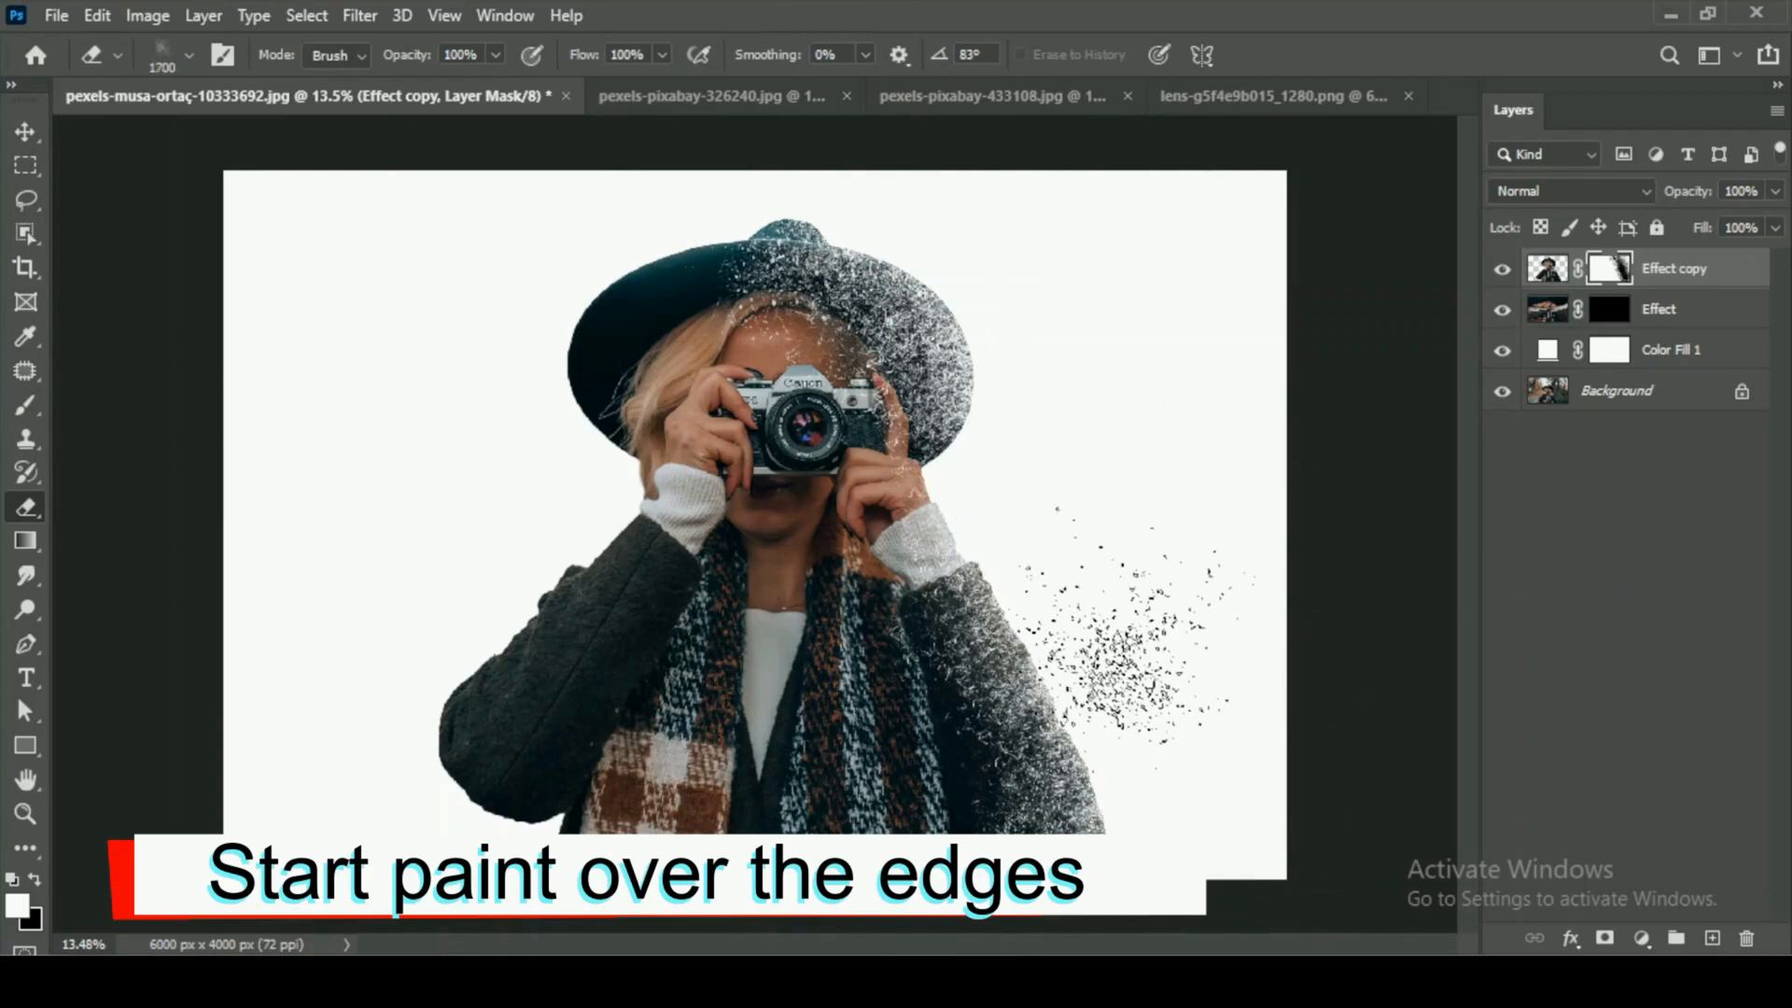
# Undo the last erasure around the right cuff, and erase more fragments on the hat's right brim with the tip enlarged to 2300 px.
pyautogui.press(']')
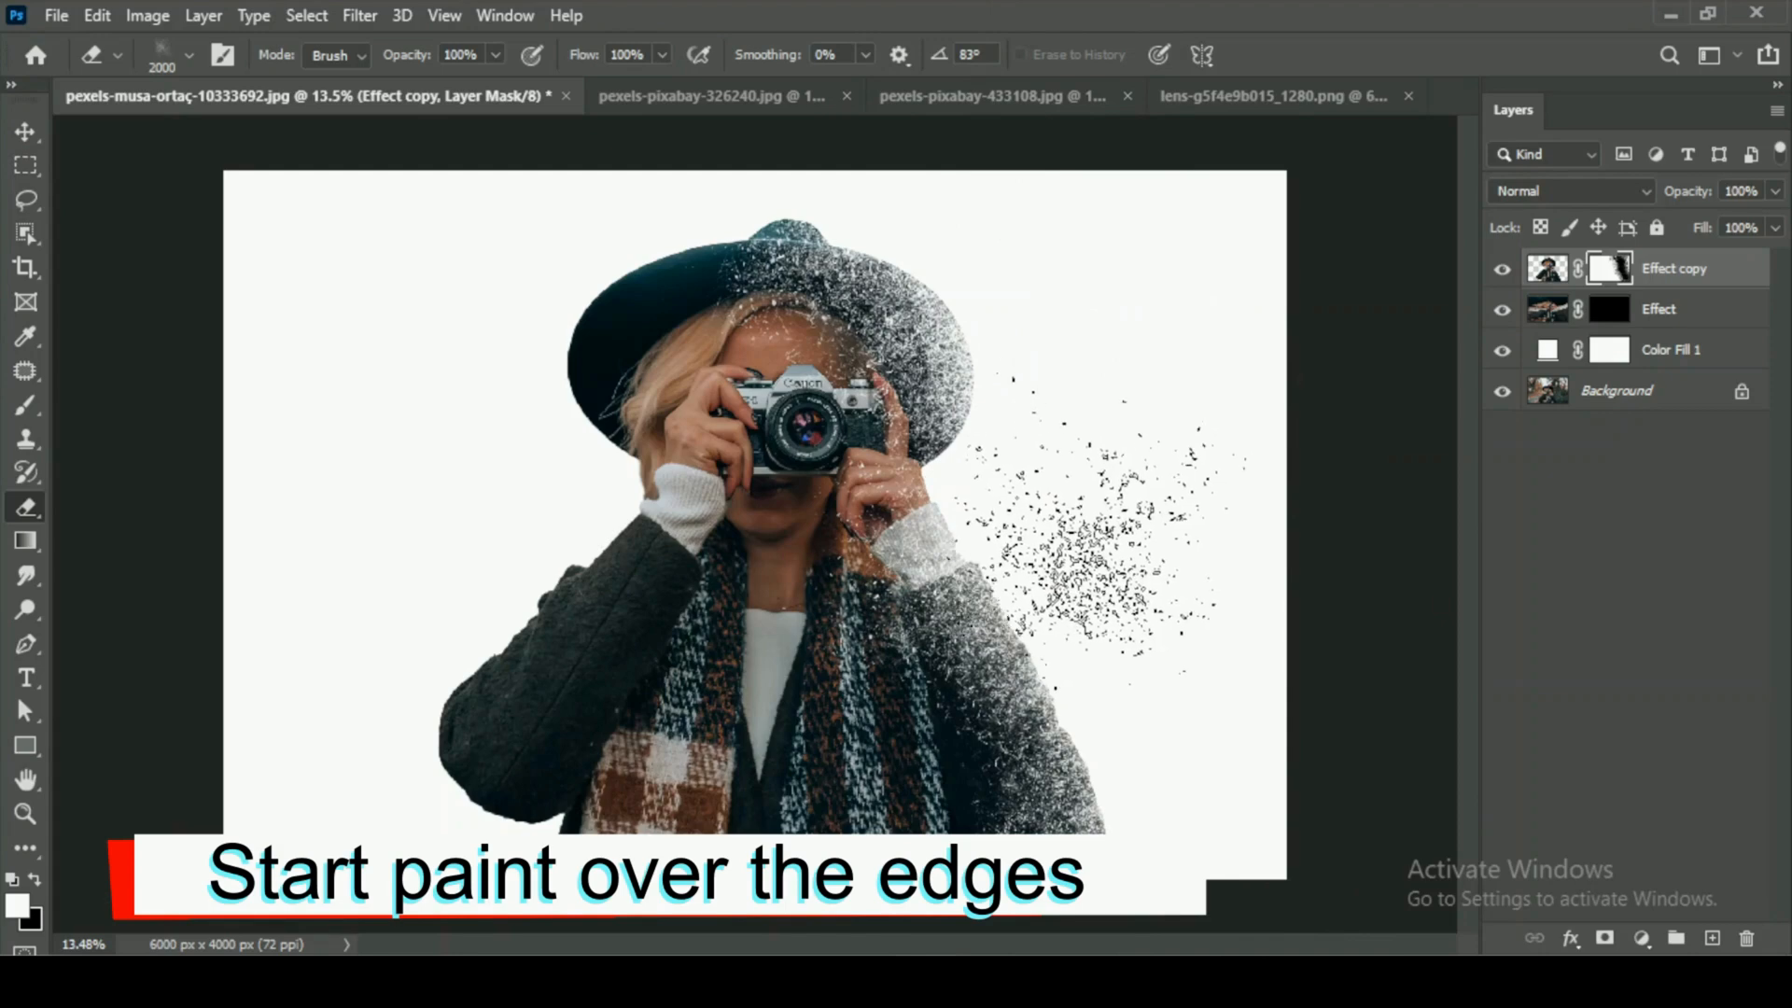
pyautogui.hotkey('ctrl', 'z')
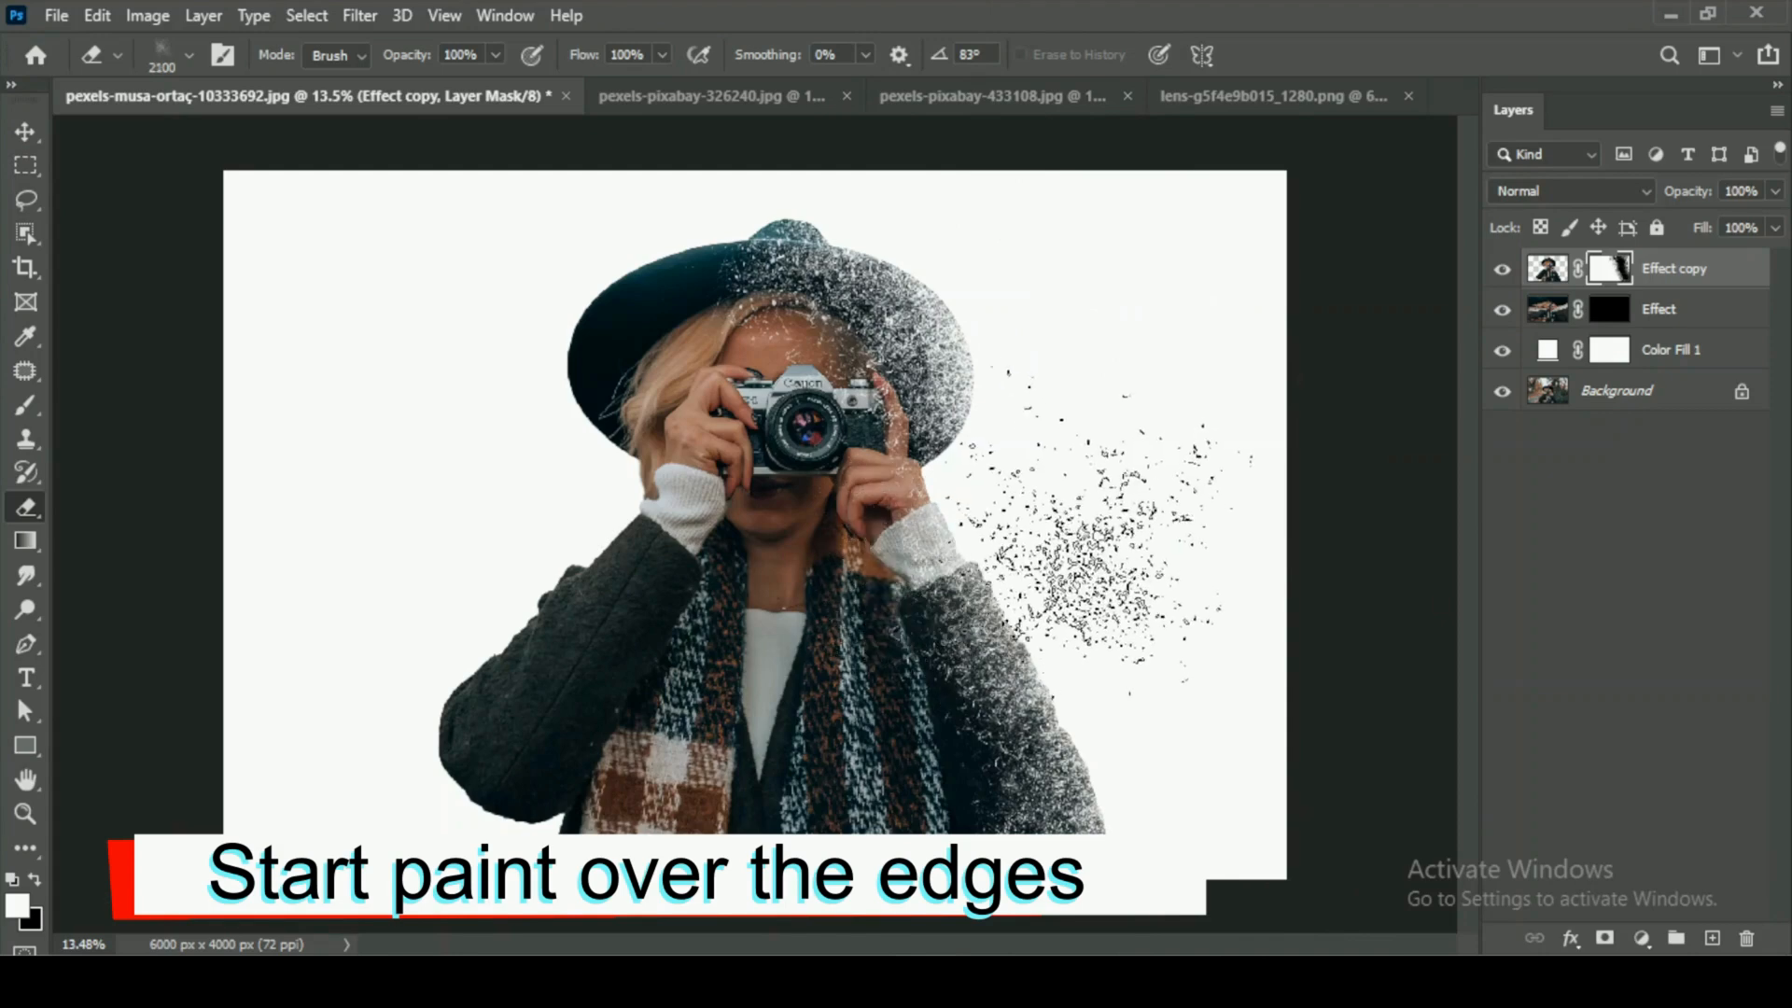
pyautogui.press(']')
pyautogui.press(']')
pyautogui.press(']')
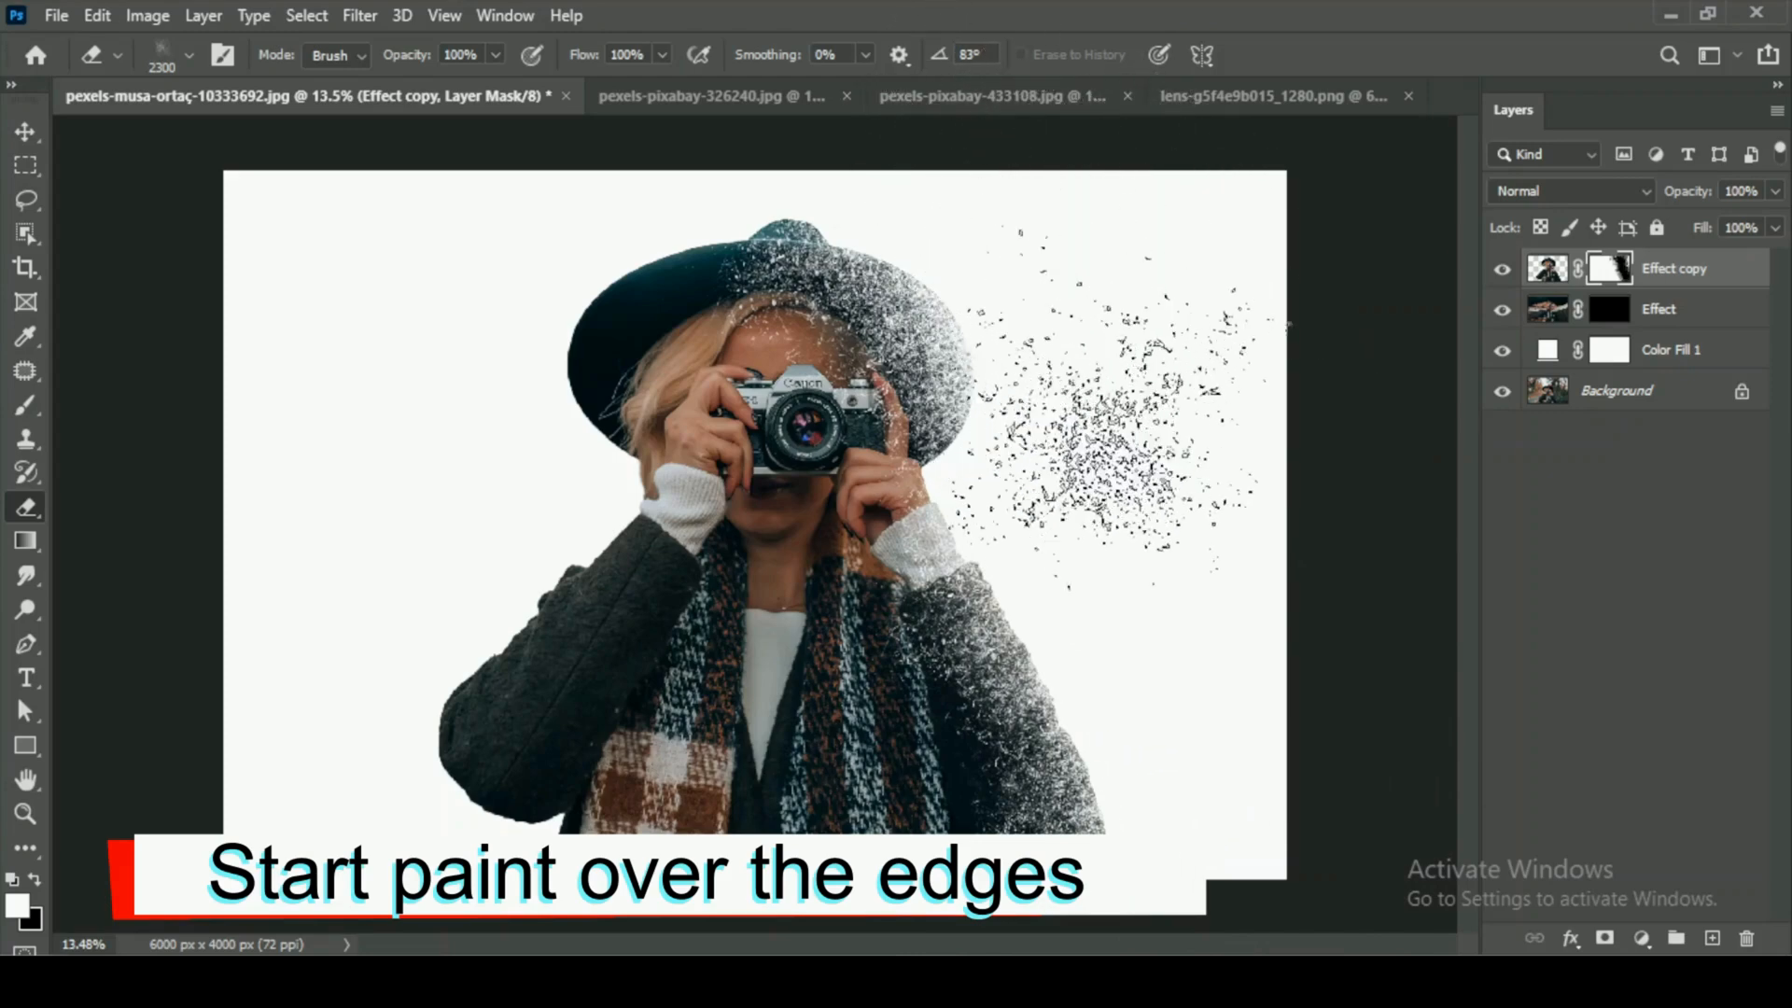
# Switch the Eraser tip to Bg 2 rotated to 161°, and erase fragments over the hat's left brim at 2400 px.
pyautogui.click(118, 56)
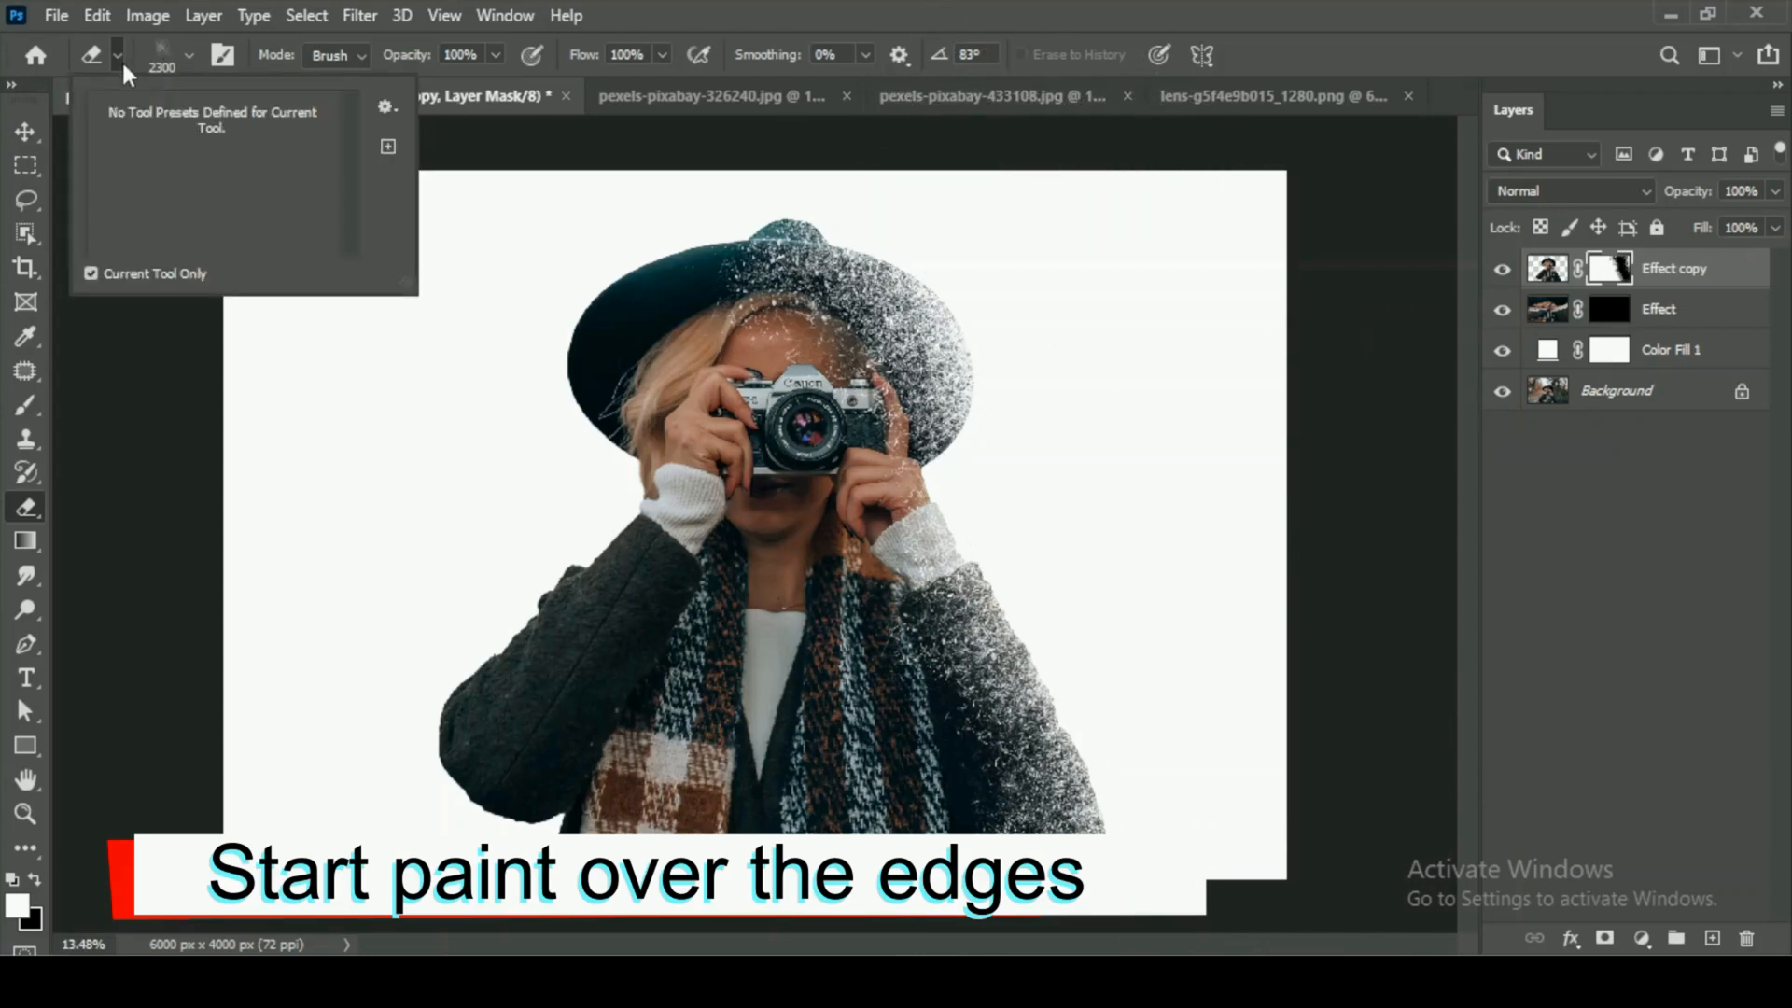
pyautogui.click(191, 56)
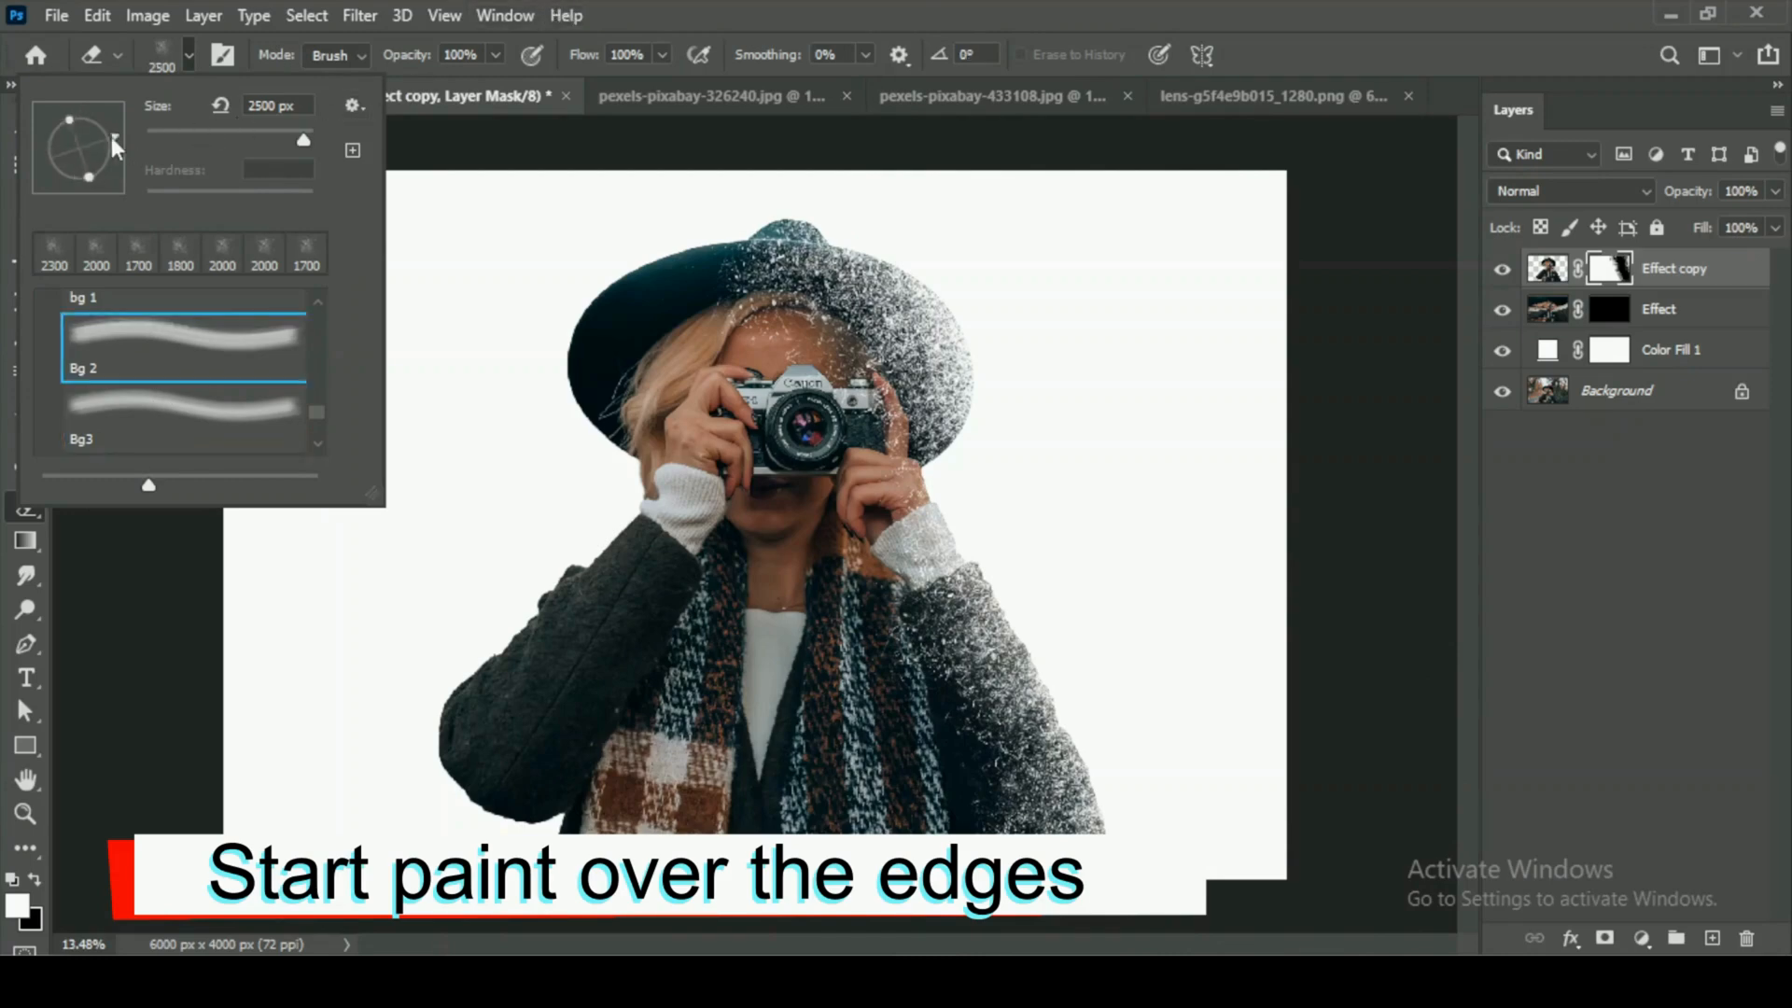
pyautogui.click(180, 61)
pyautogui.press('[')
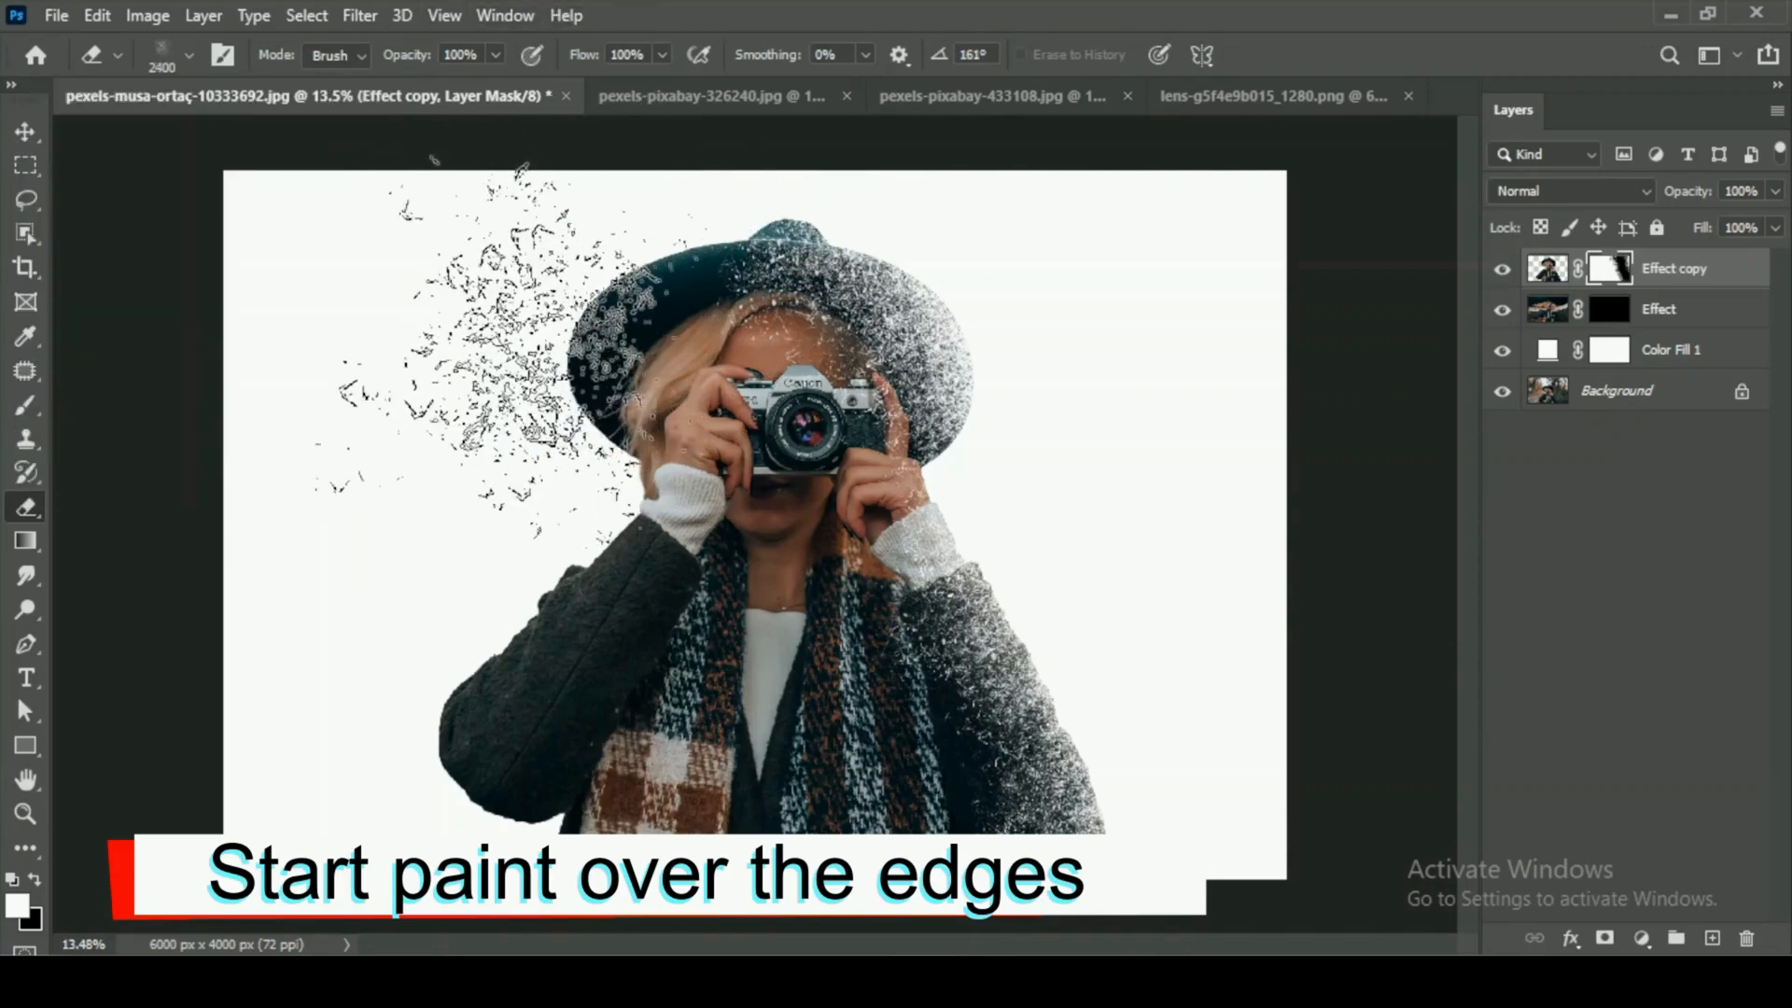
pyautogui.click(530, 362)
pyautogui.click(518, 352)
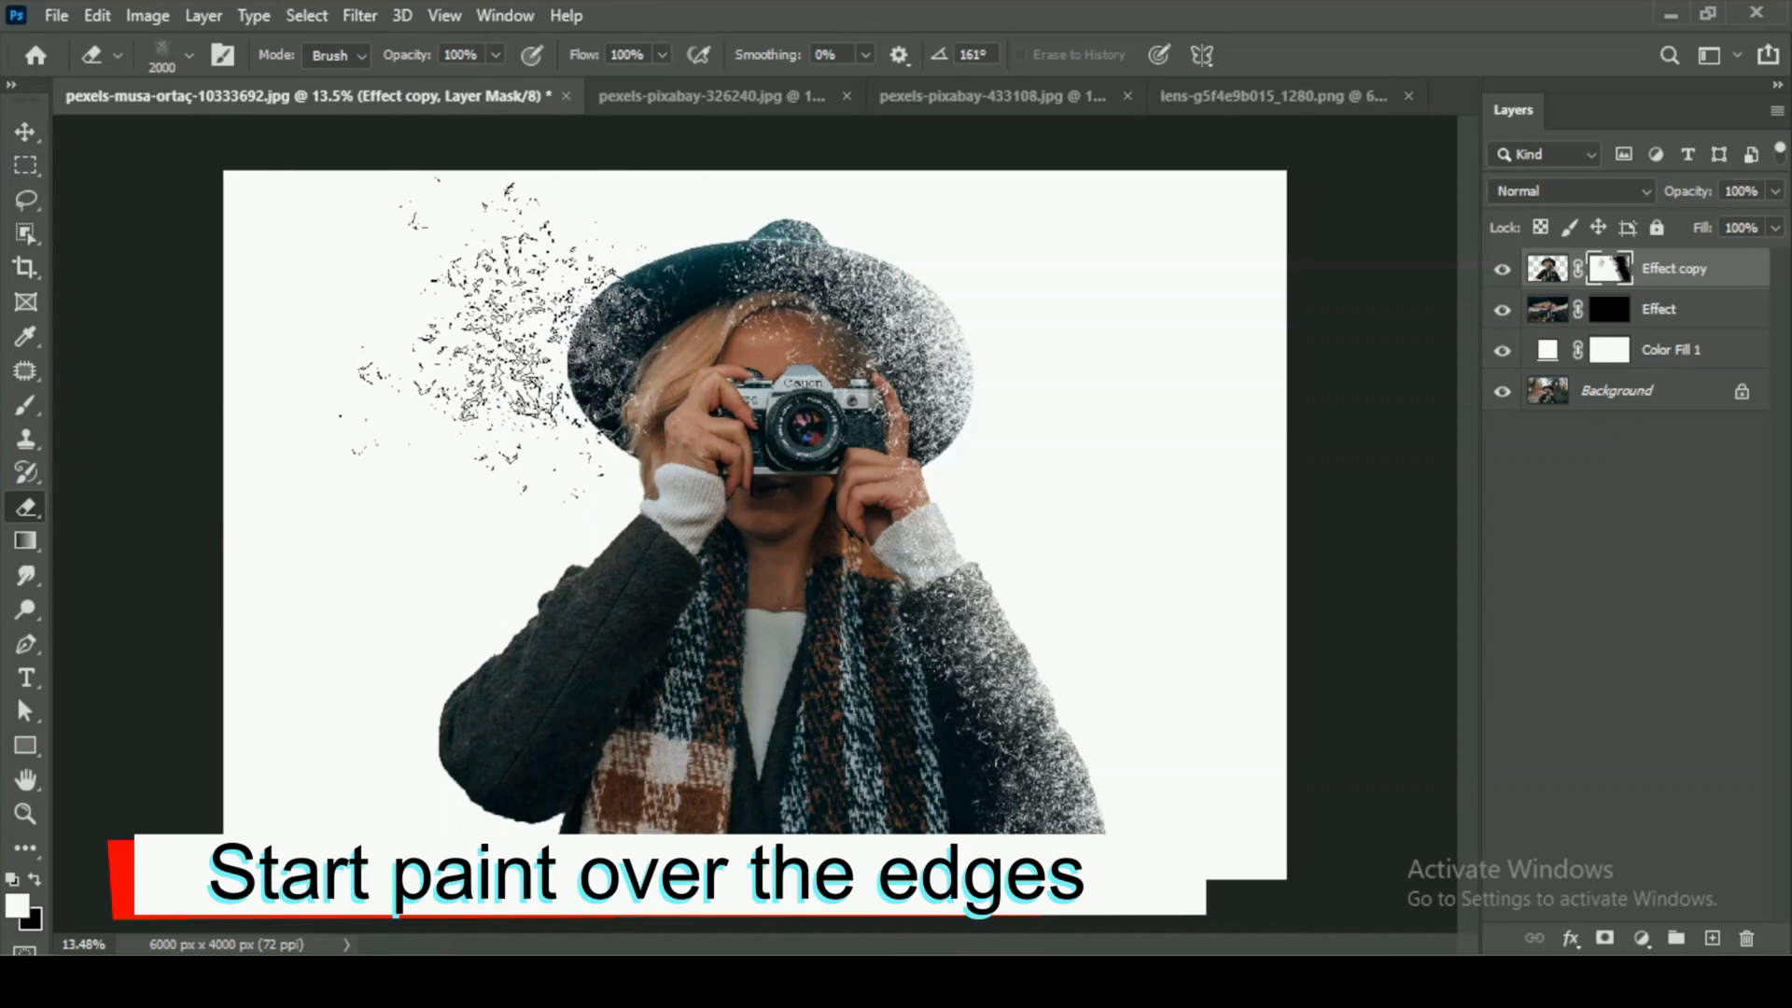
# Erase Bg 2 fragments beside the left cuff and along the upper left sleeve, reducing the tip to 1900 and 1600 px.
pyautogui.press('[')
pyautogui.click(559, 485)
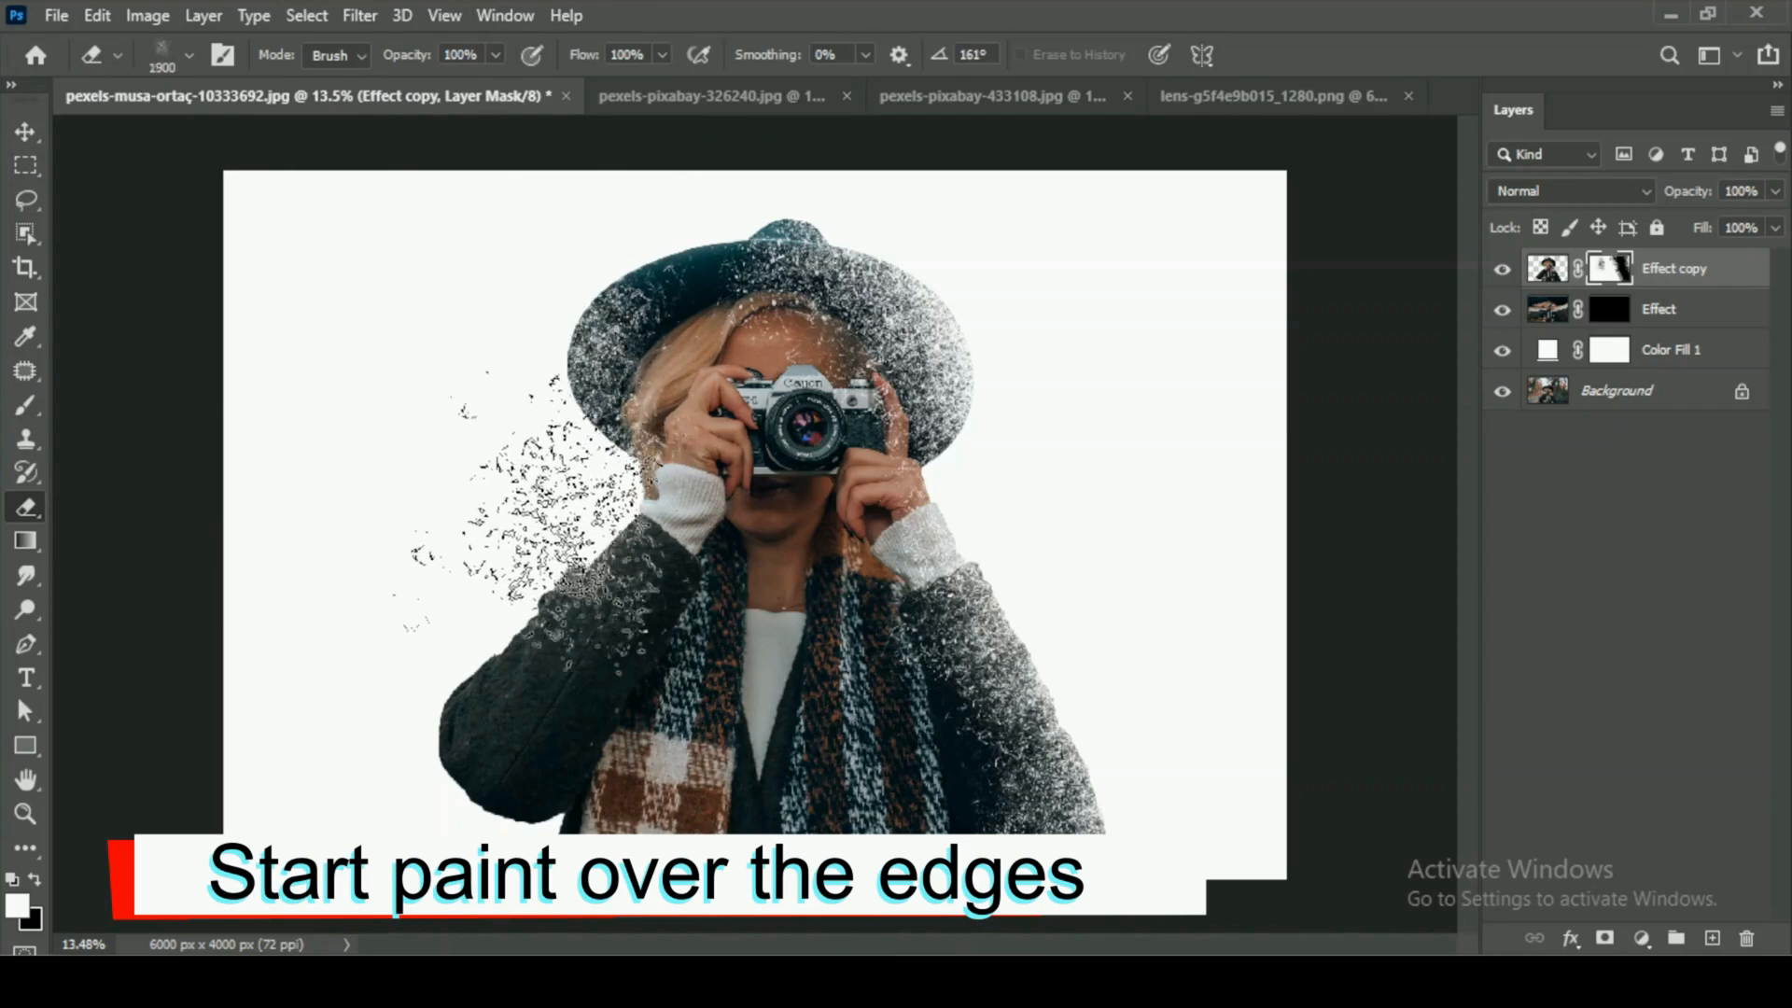
pyautogui.press('[')
pyautogui.press('[')
pyautogui.press('[')
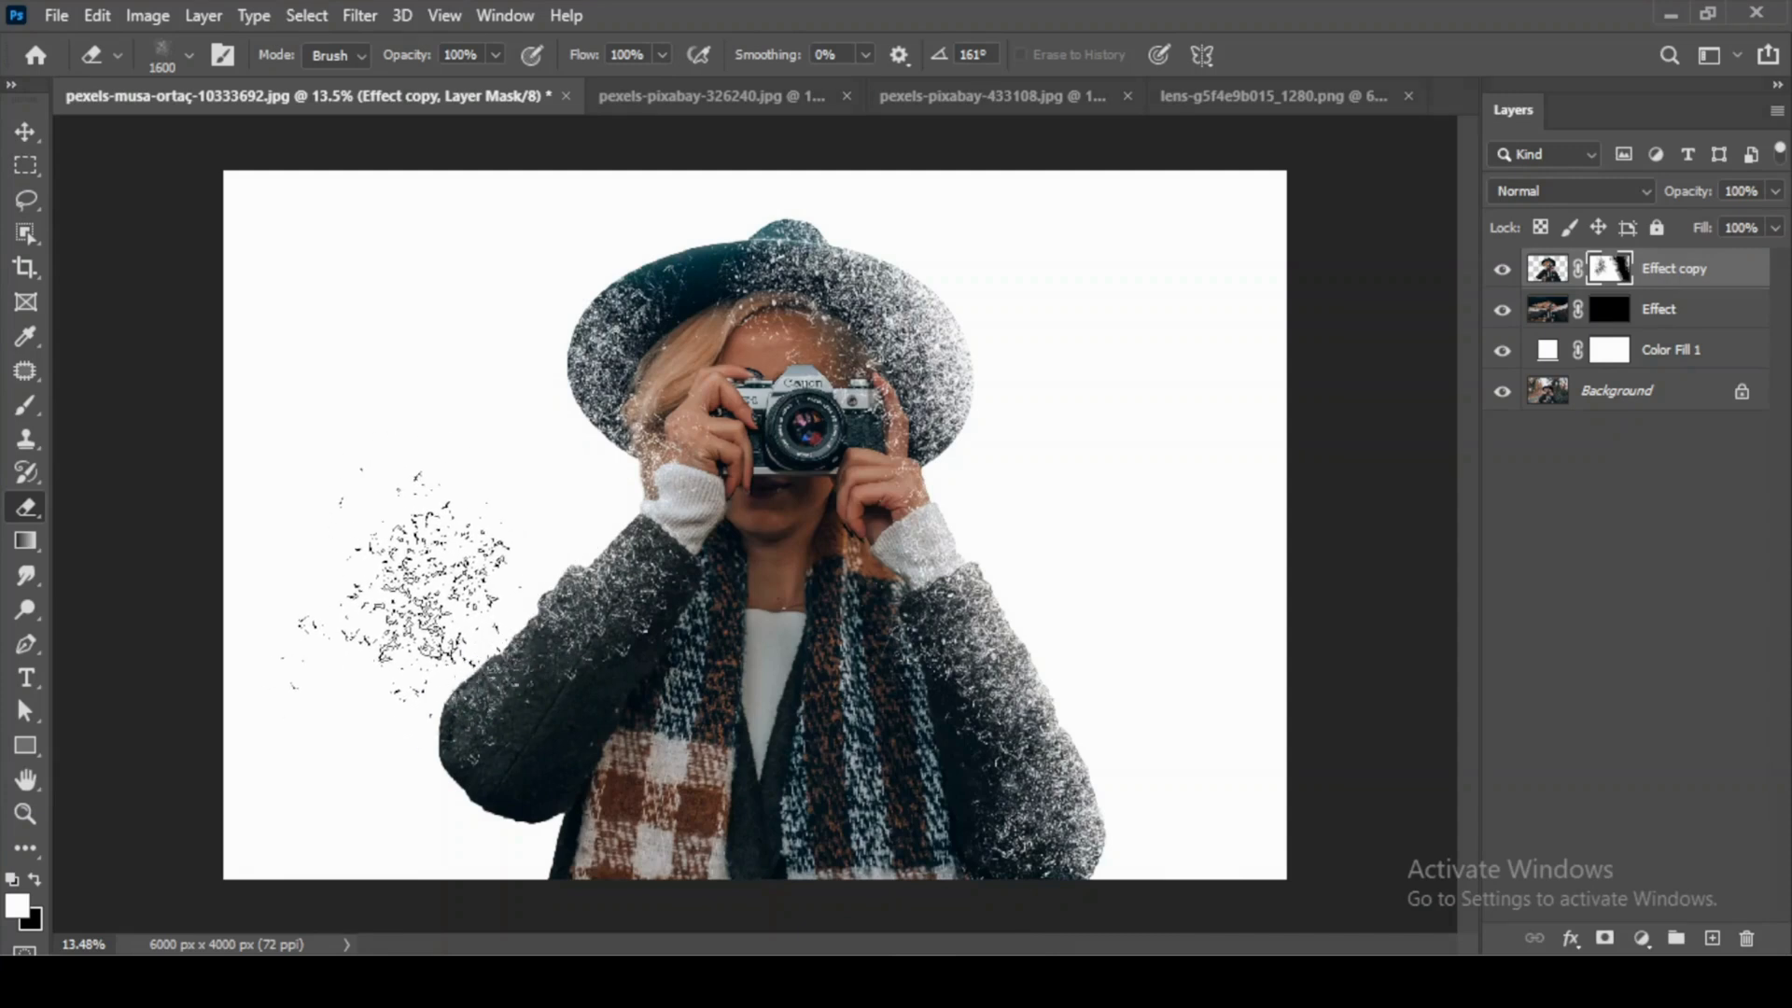
# Break up the left elbow with the Bg 2 tip at 2000 px and the coat's lower left edge at 1600 px.
pyautogui.press(']')
pyautogui.press(']')
pyautogui.press(']')
pyautogui.press(']')
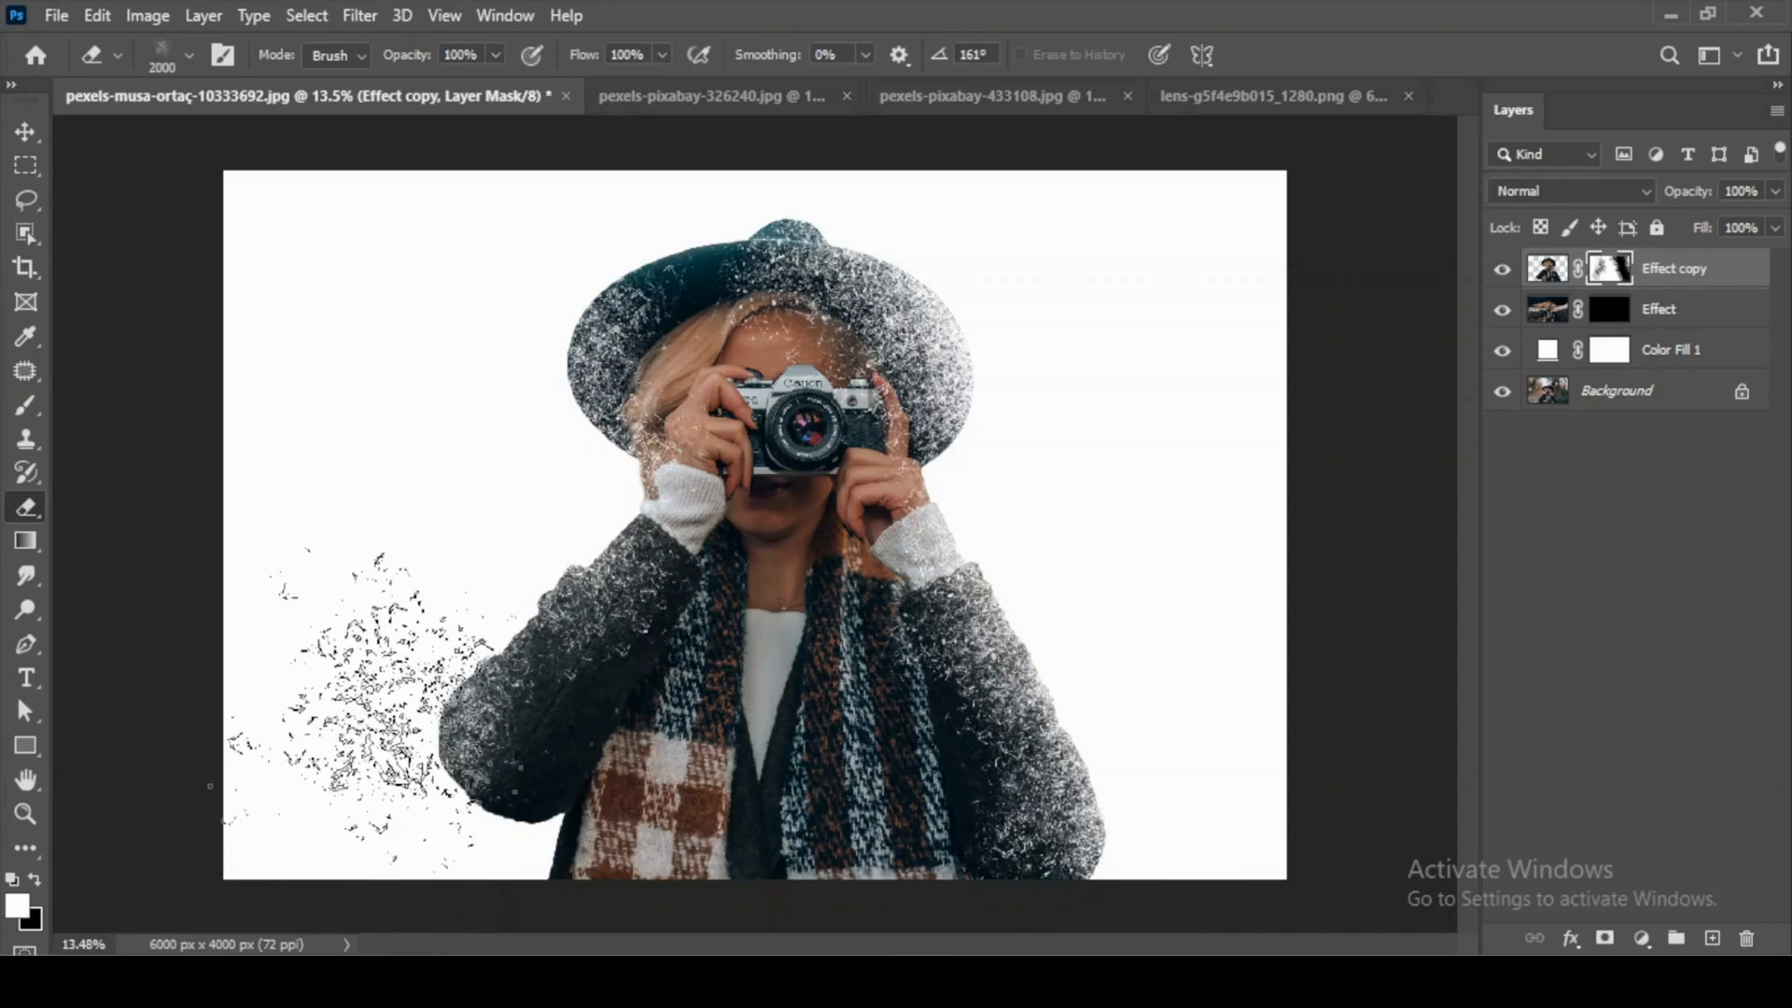
pyautogui.press('[')
pyautogui.press('[')
pyautogui.press('[')
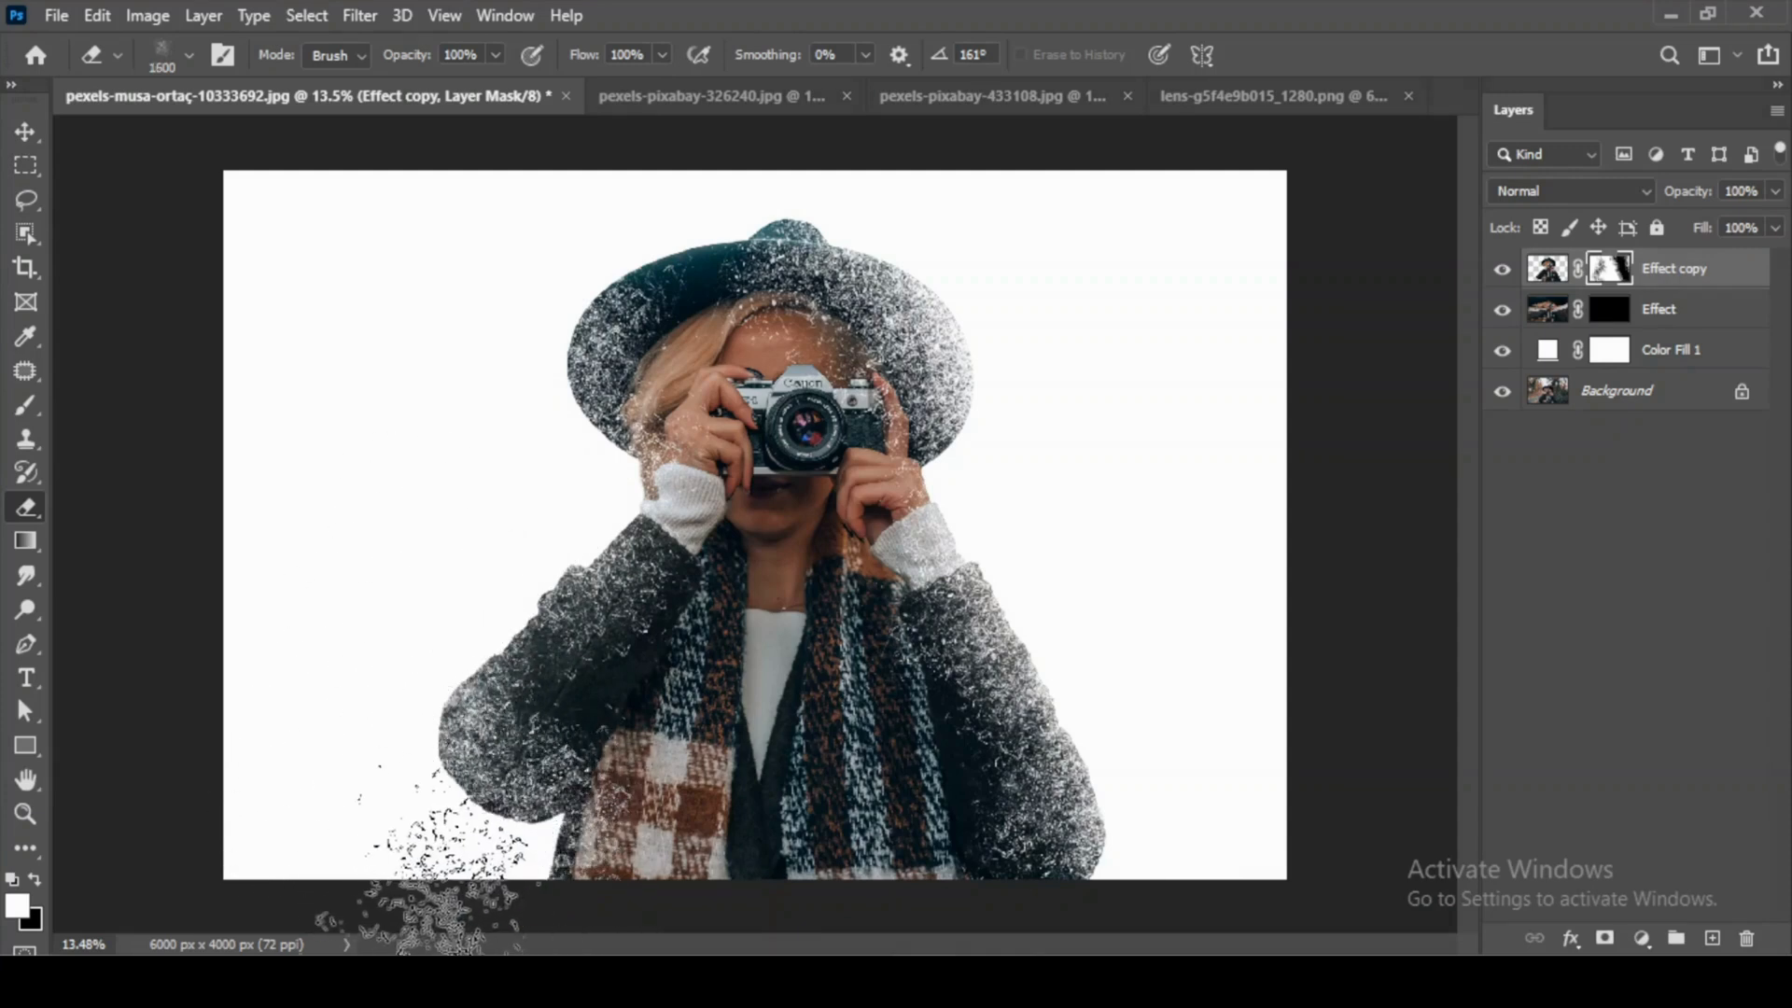
# Erase fragments across the hat's crown and upper left brim with Bg 2 at sizes from 1700 to 2000 px.
pyautogui.press(']')
pyautogui.press('[')
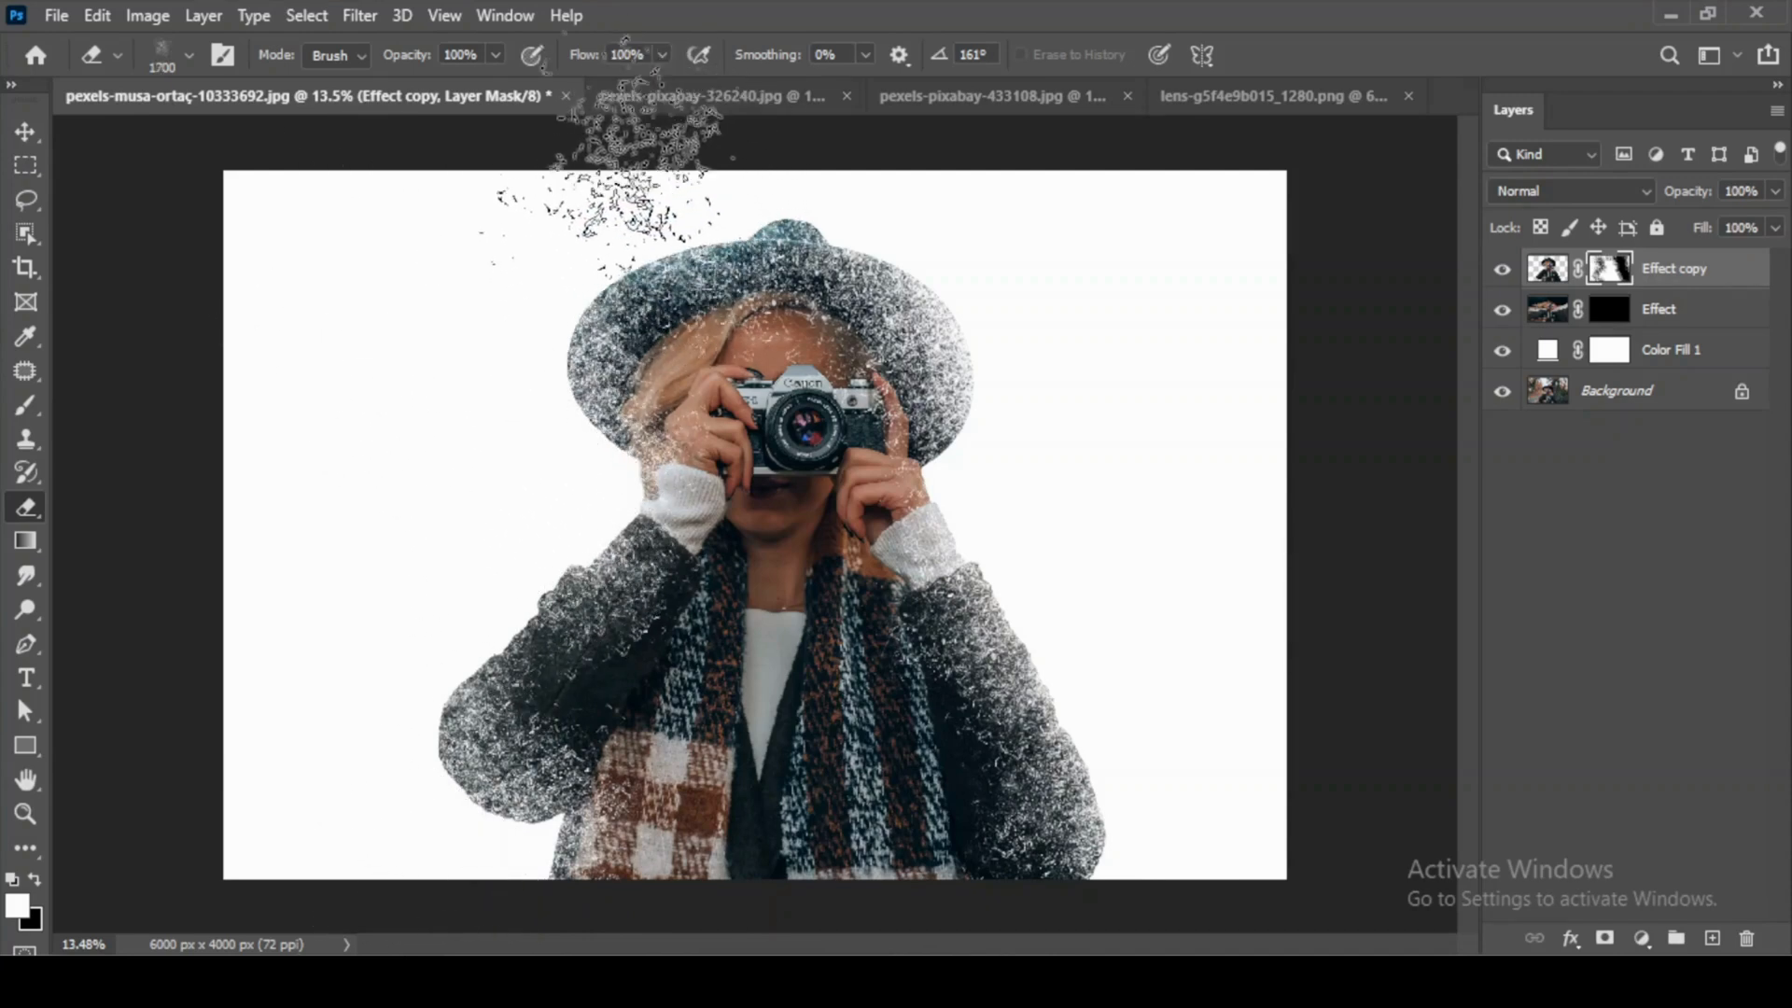
pyautogui.press(']')
pyautogui.press(']')
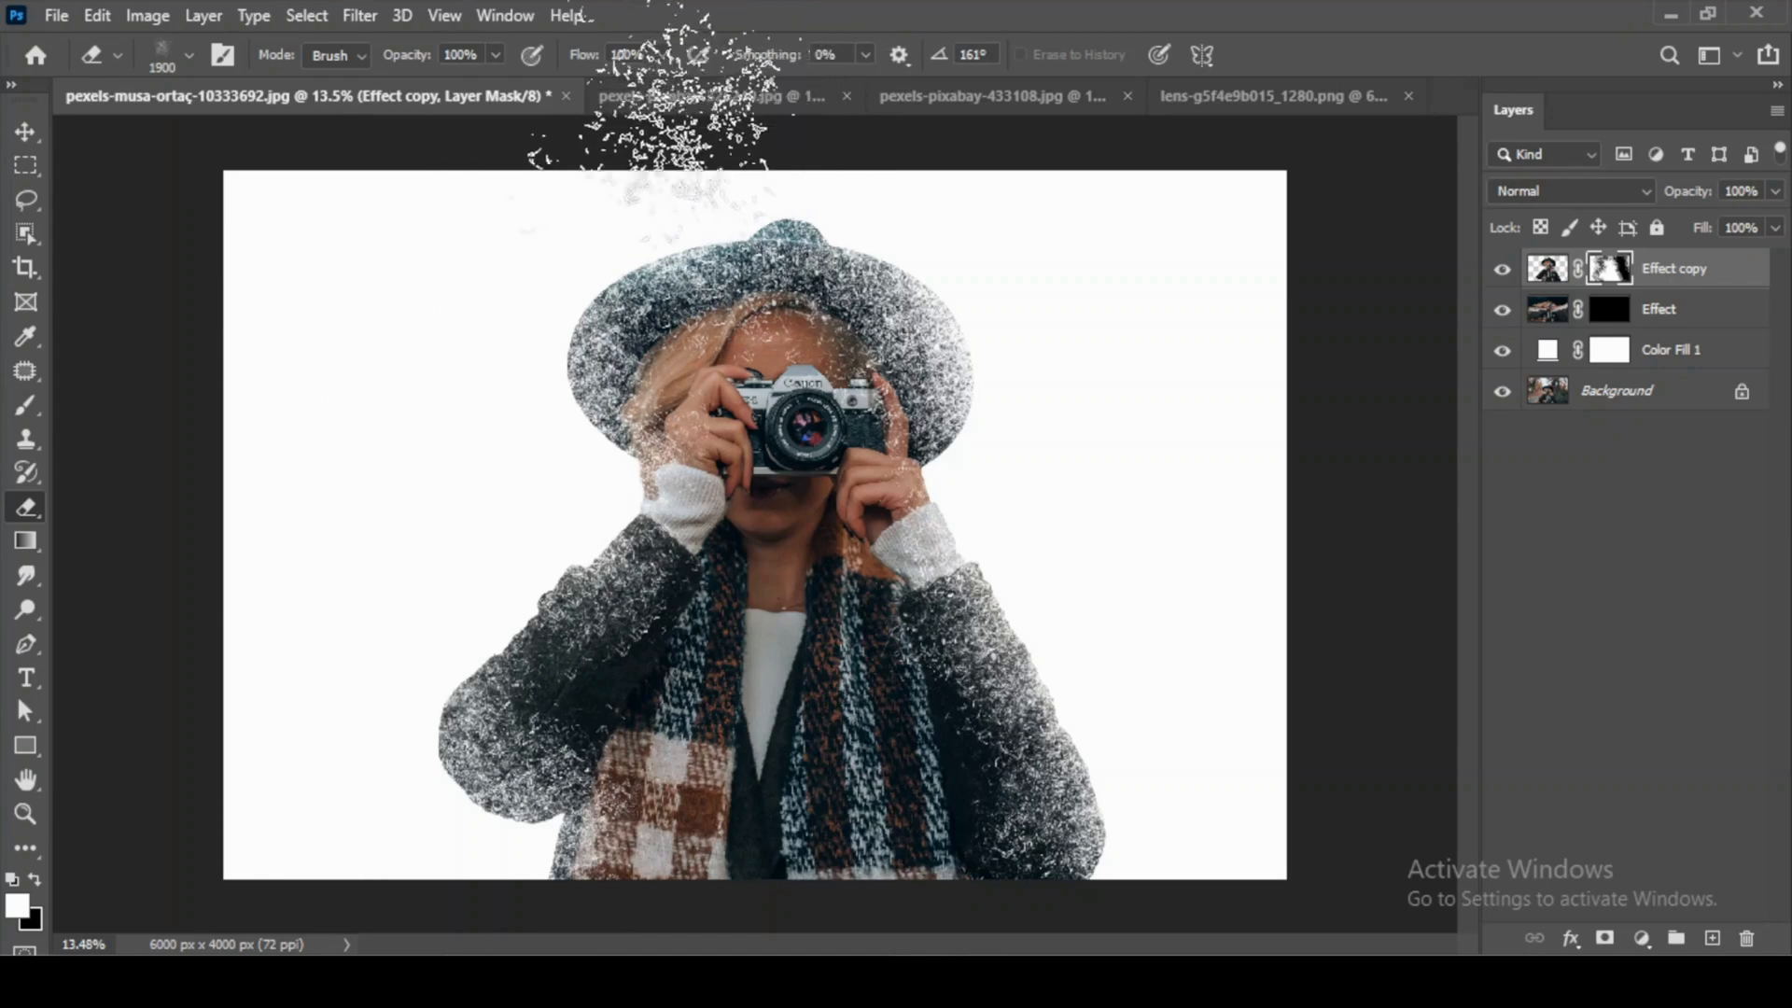
pyautogui.press(']')
pyautogui.press('[')
pyautogui.press('[')
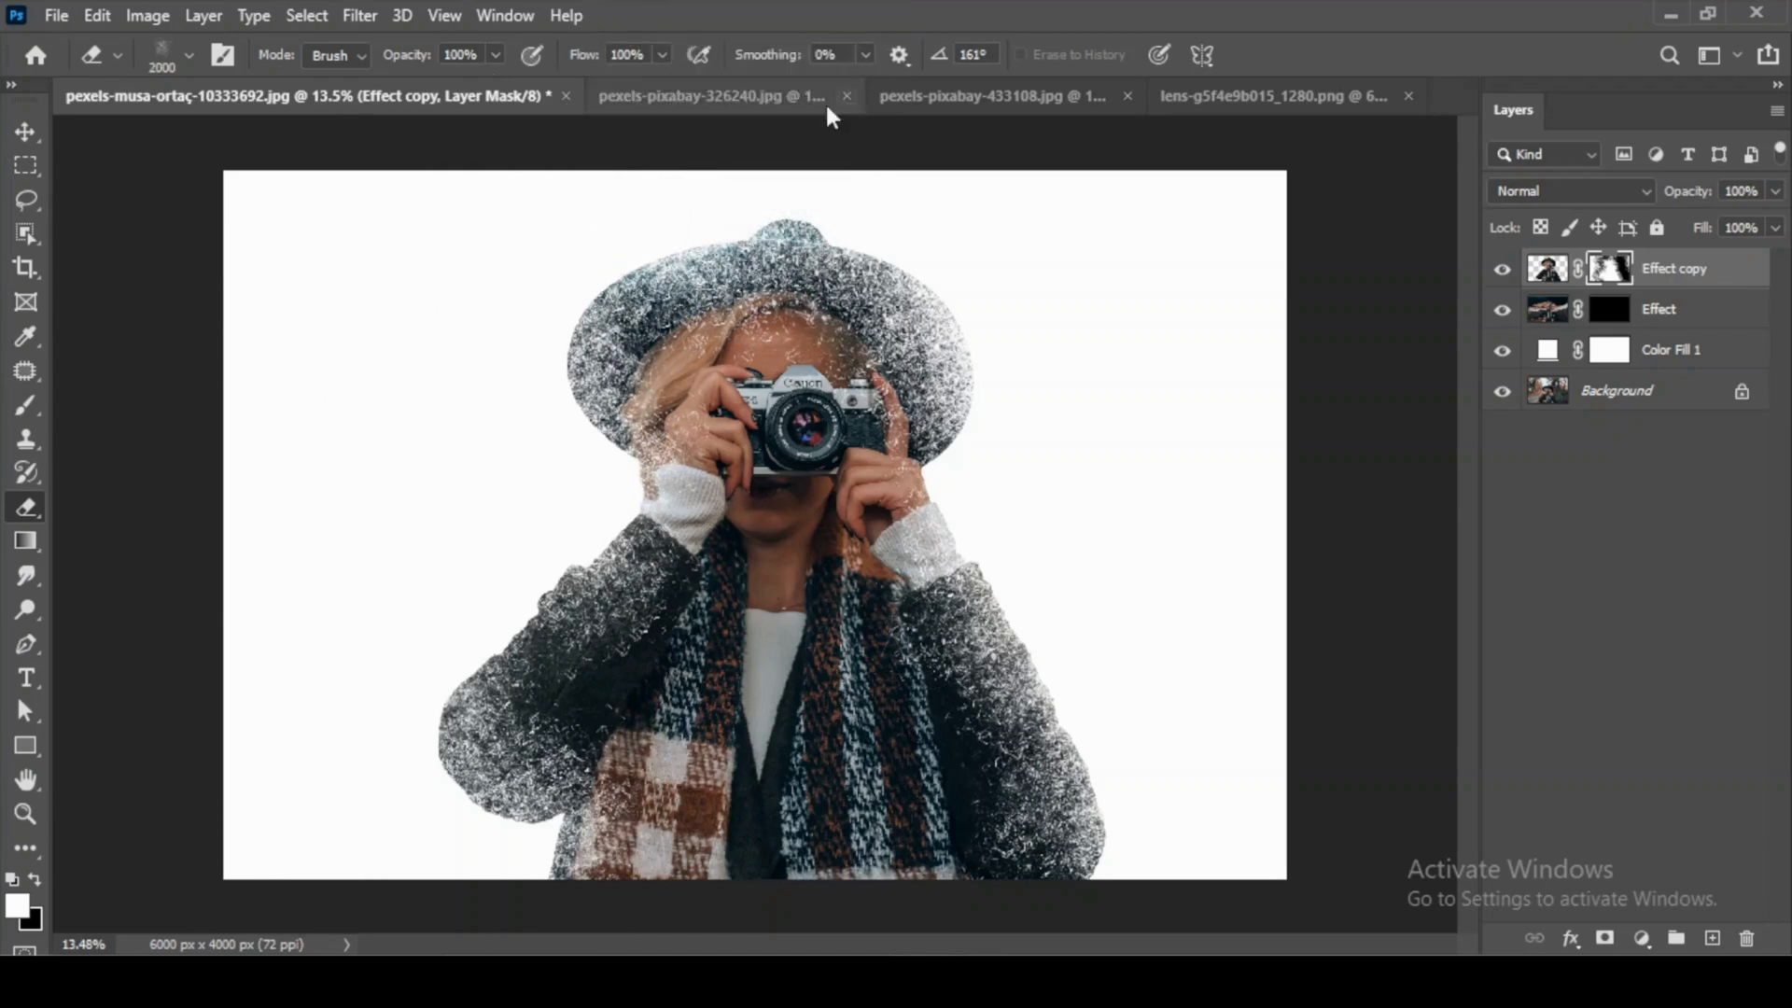
# Switch the Eraser tip to Bg3 at 0°, reduce it to 1900 px, and add fine fragments along the left sleeve.
pyautogui.click(190, 54)
pyautogui.doubleClick(217, 364)
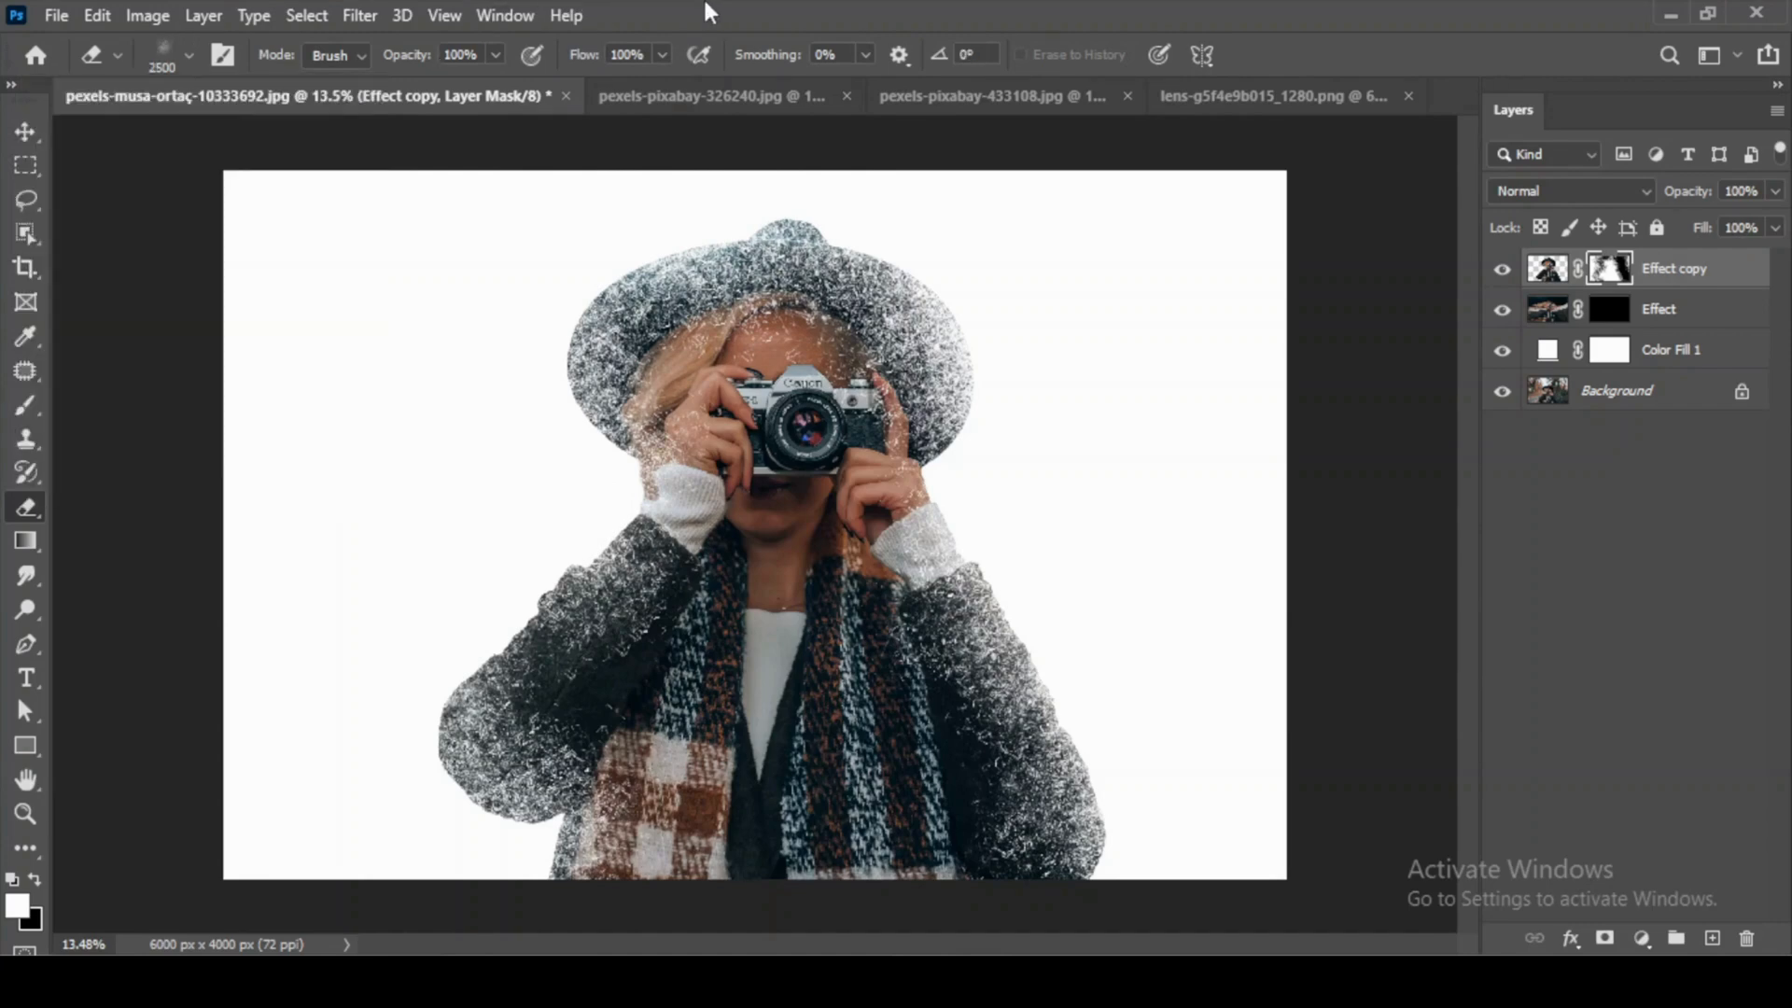
pyautogui.press('[')
pyautogui.press('[')
pyautogui.press('[')
pyautogui.press('[')
pyautogui.press('[')
pyautogui.press('[')
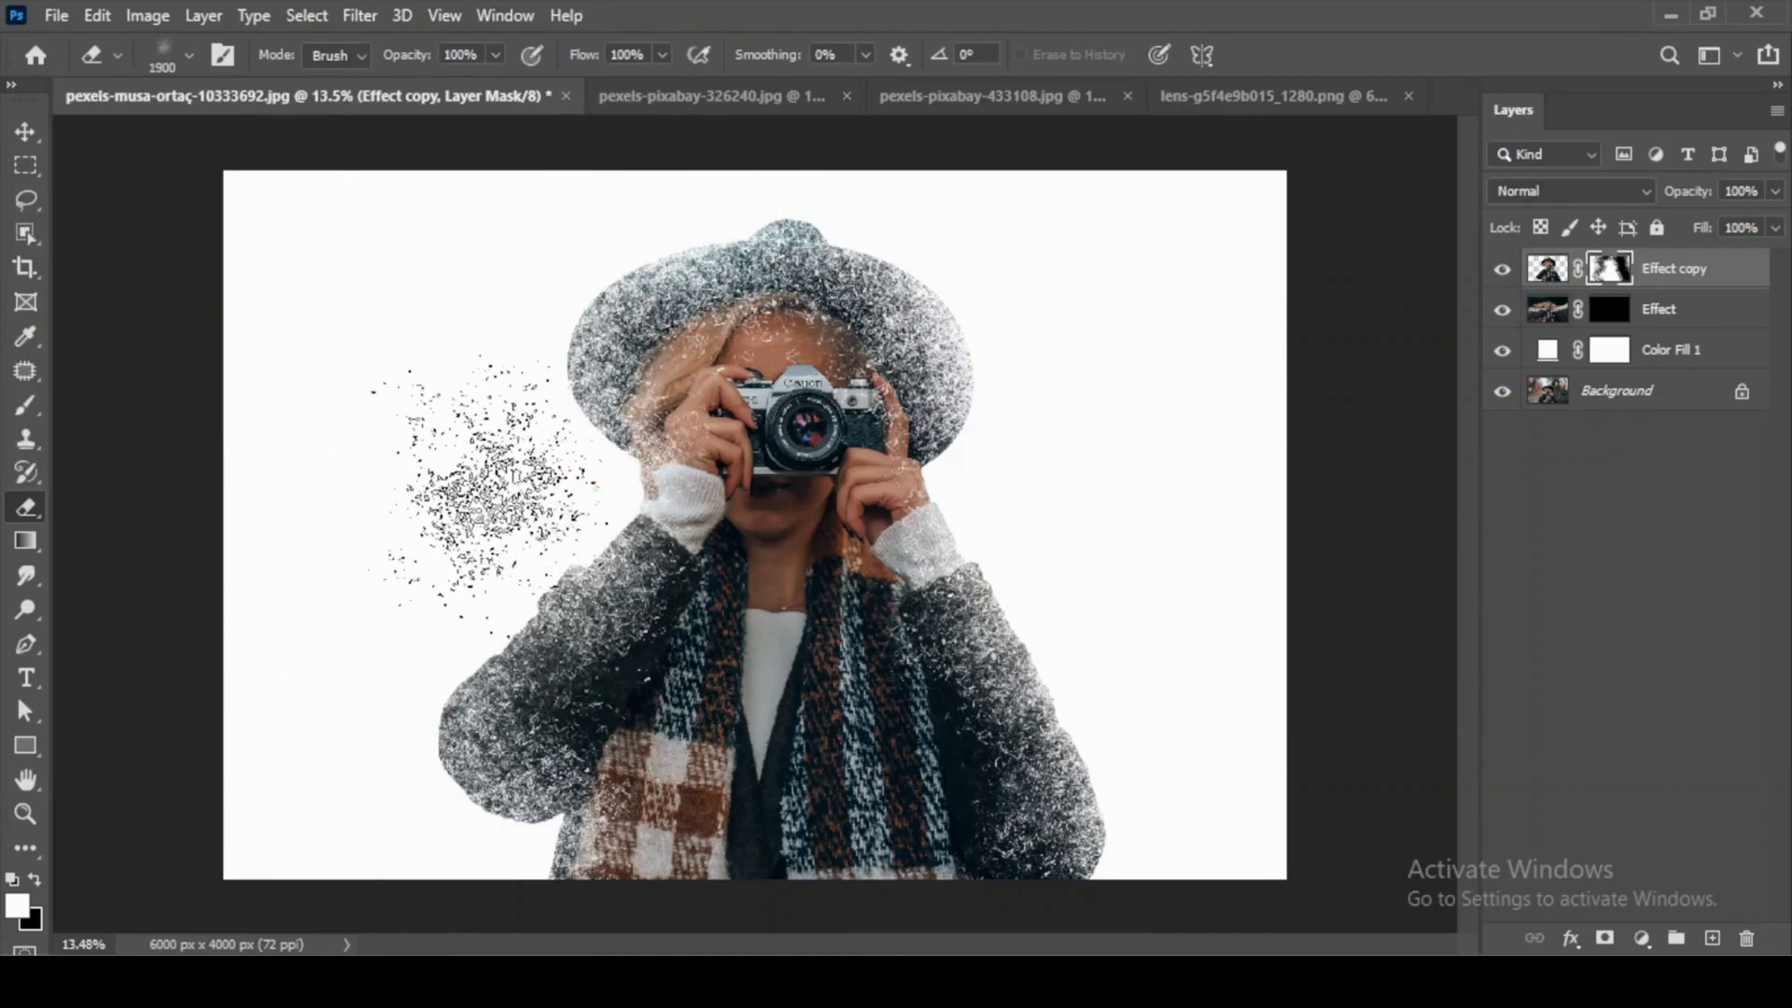
# Reduce the Bg3 tip to 1600 px and add fine fragments to the right sleeve and the hat's right brim.
pyautogui.press('[')
pyautogui.press('[')
pyautogui.press('[')
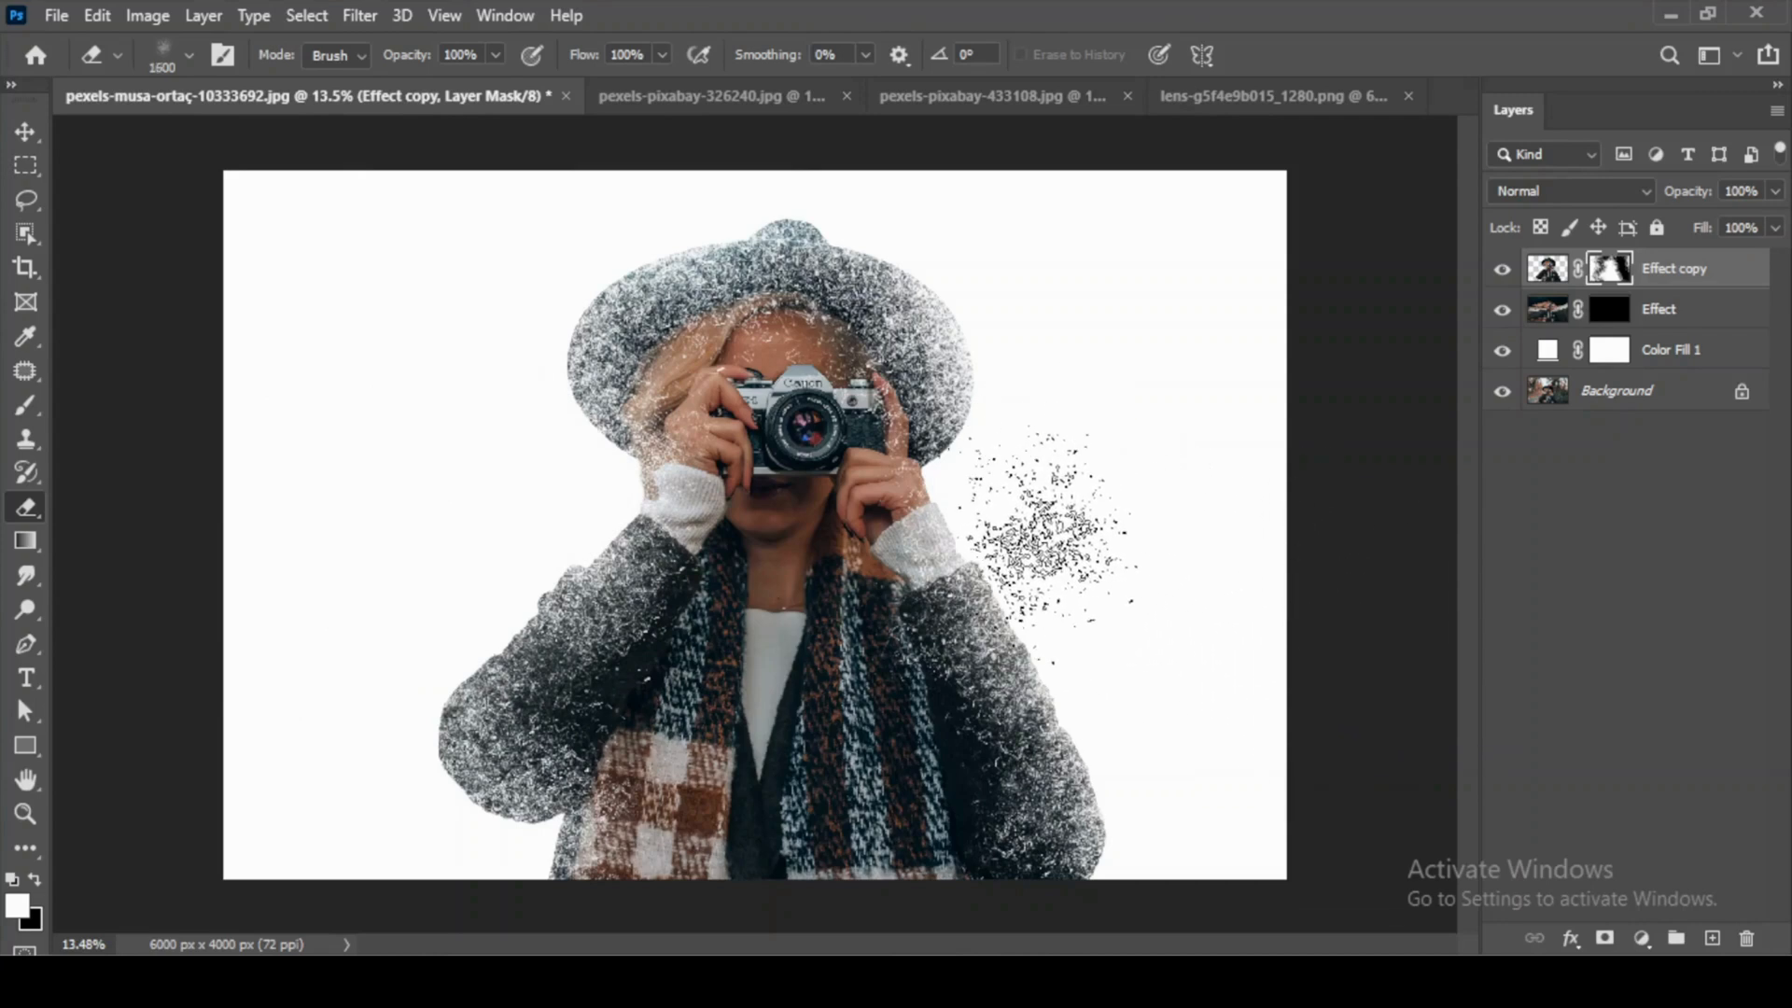
pyautogui.press(']')
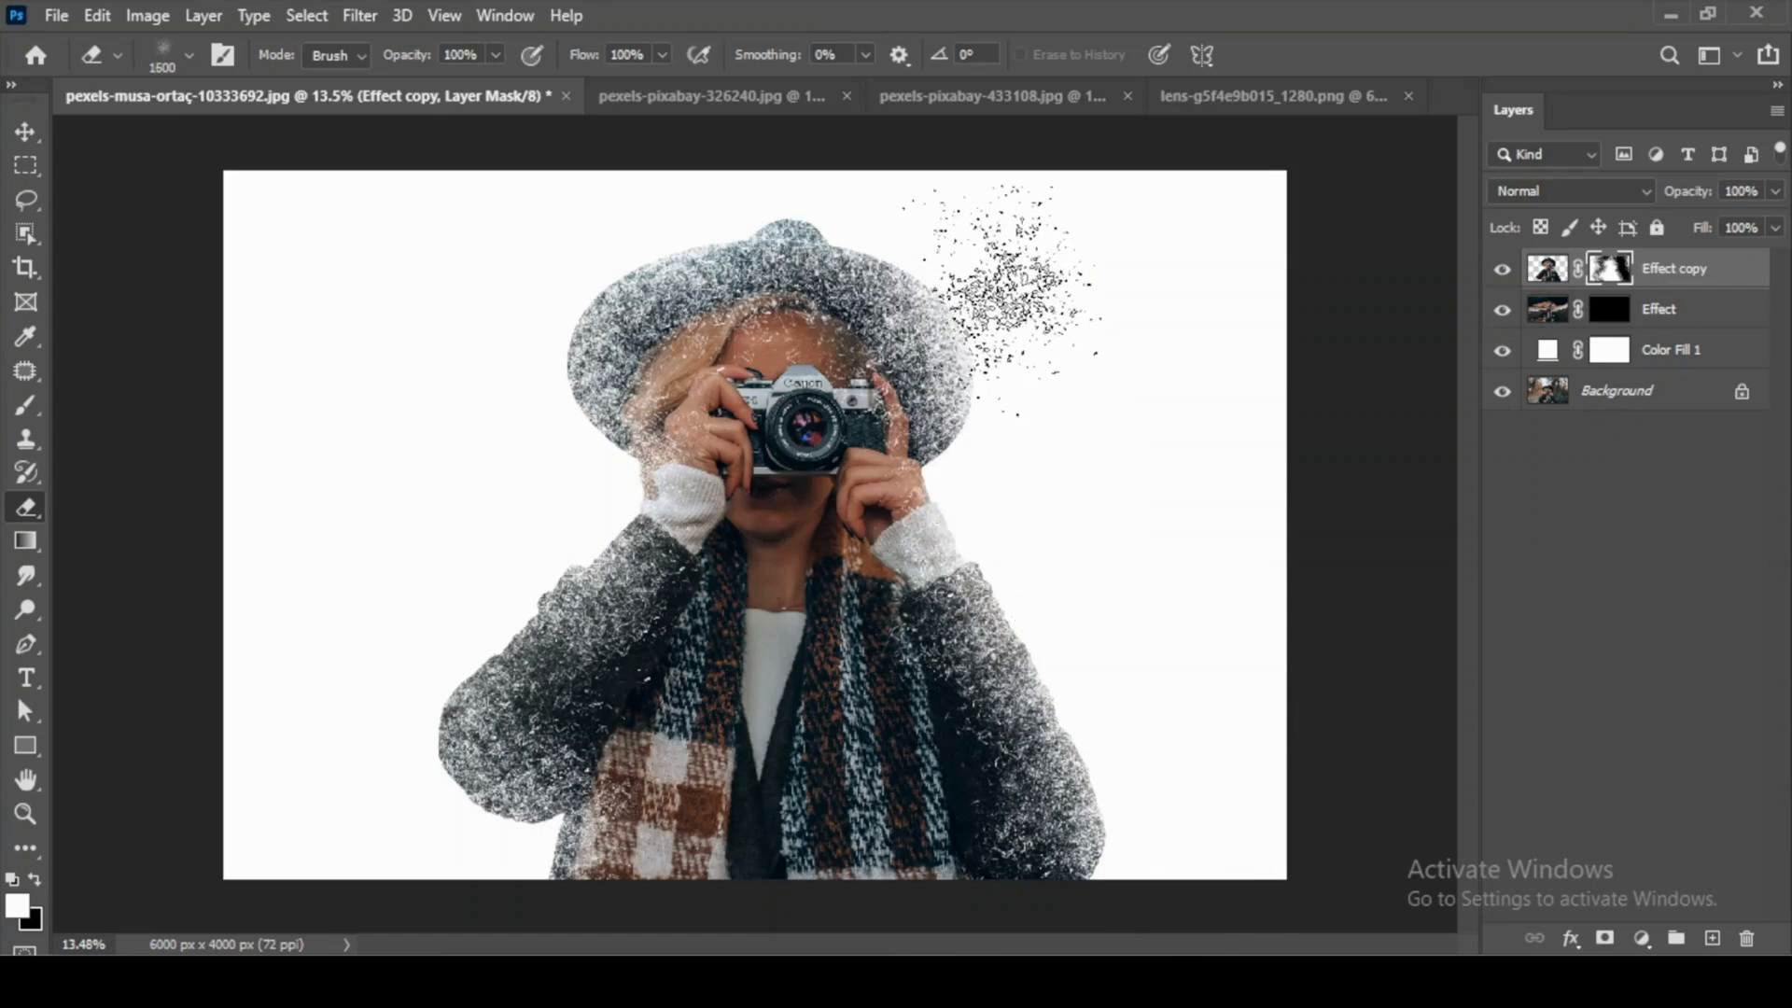
# Switch the Eraser tip to bg10 and set its angle to 150°.
pyautogui.press(']')
pyautogui.press(']')
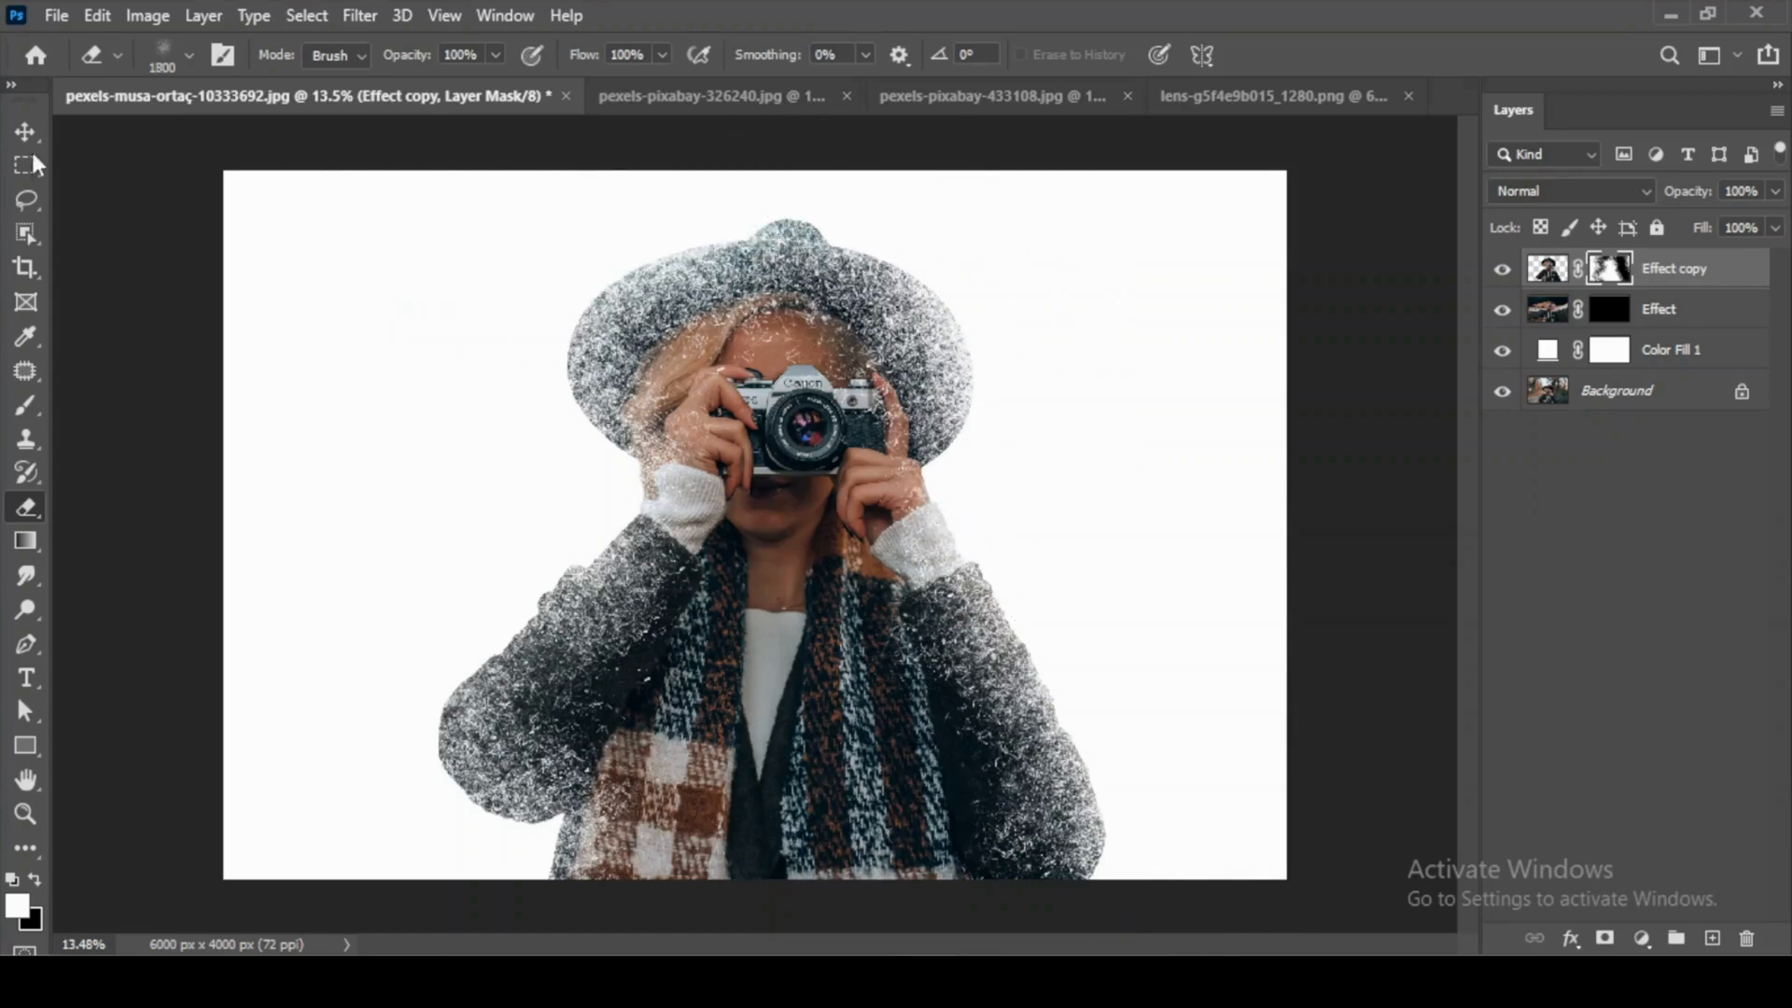
pyautogui.click(116, 54)
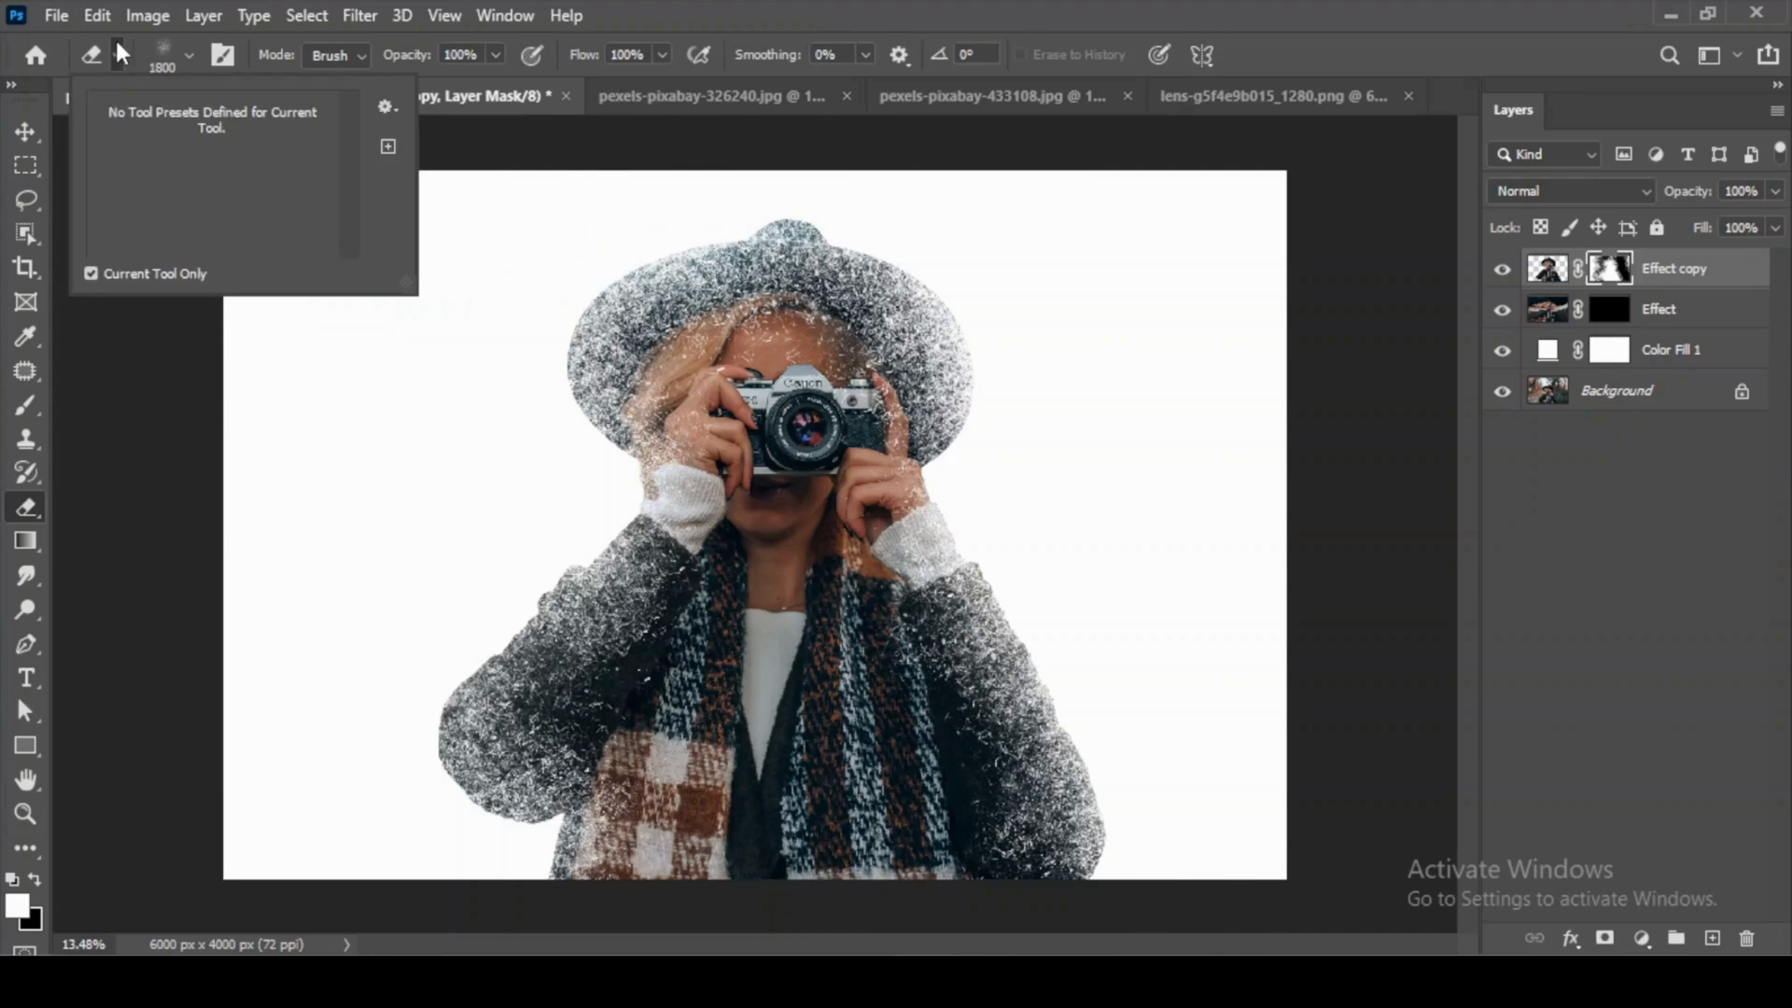
pyautogui.click(186, 54)
pyautogui.scroll(-4, 145, 374)
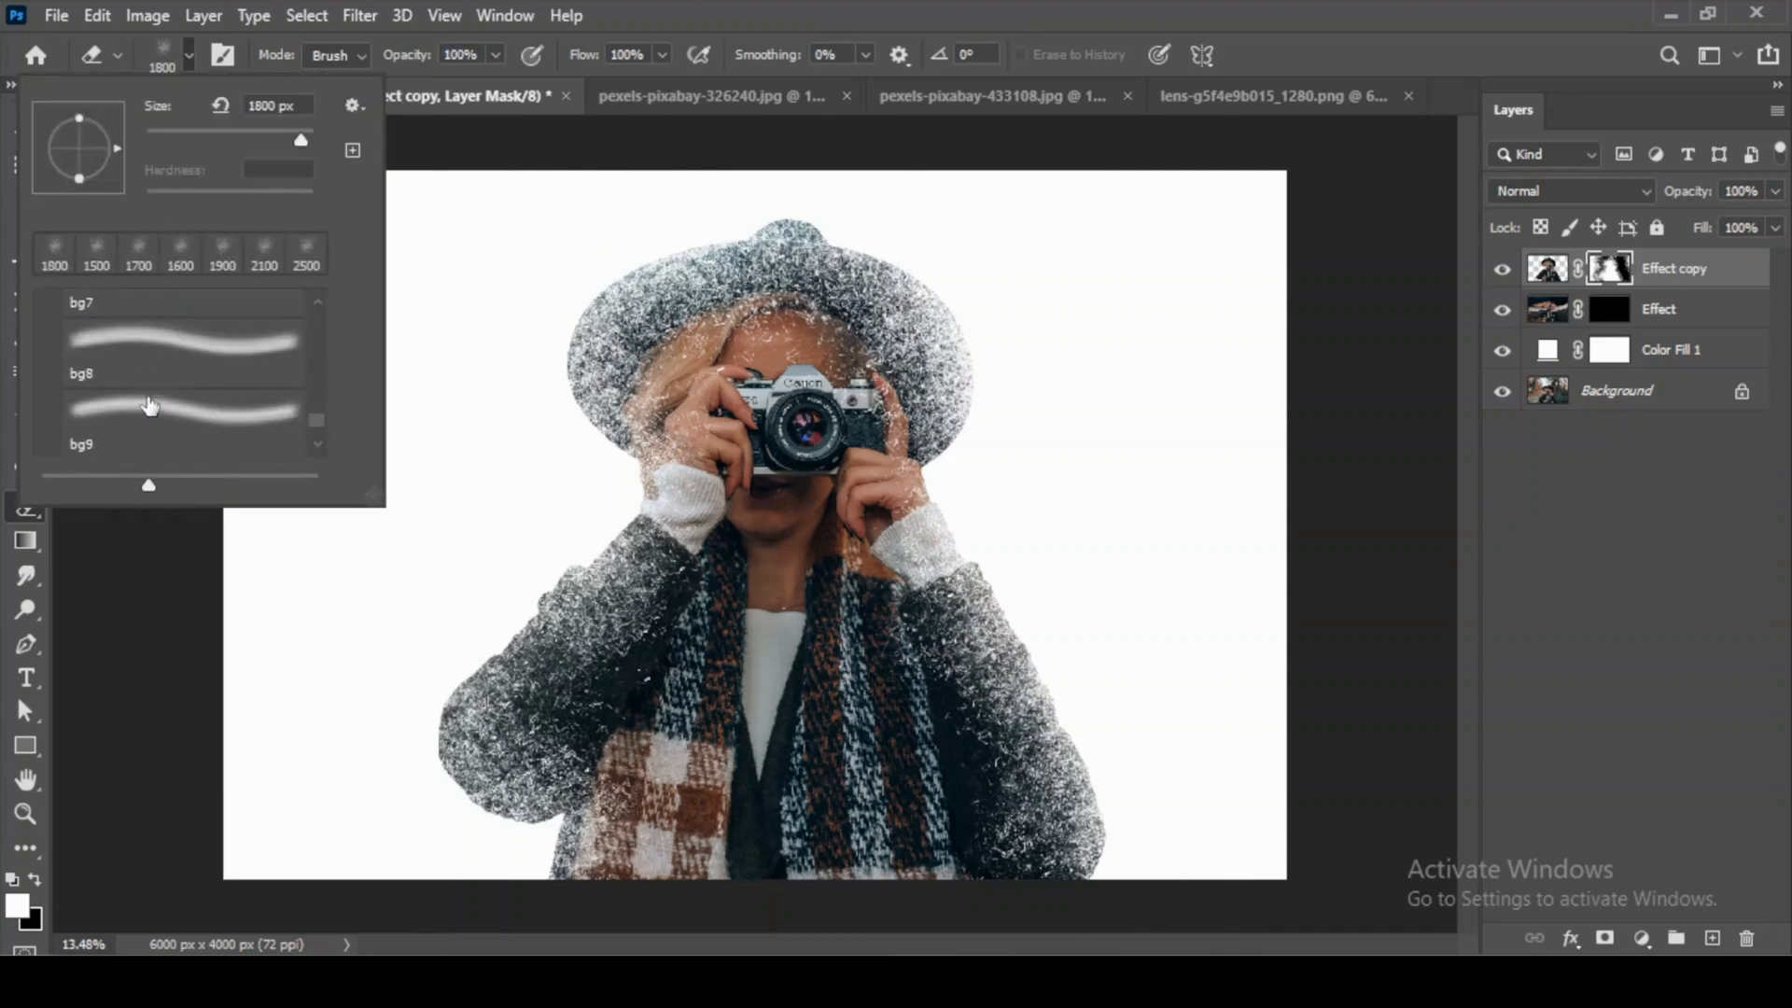
pyautogui.scroll(-1, 145, 416)
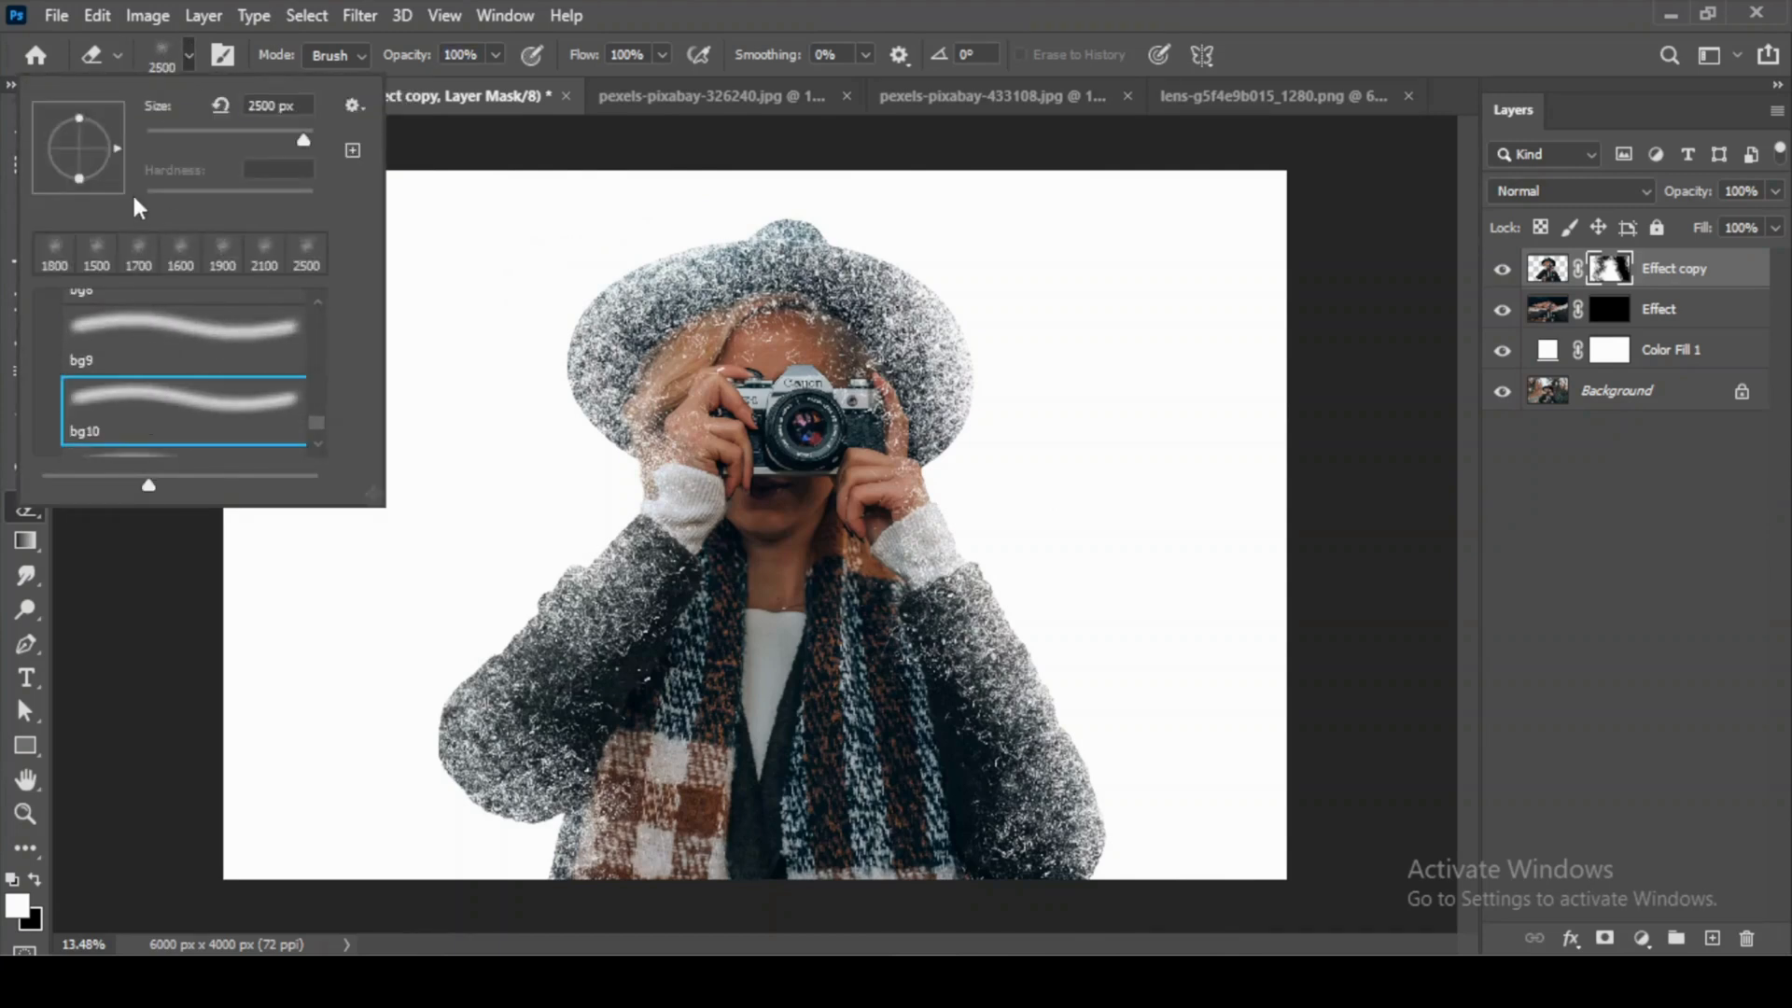
pyautogui.click(683, 4)
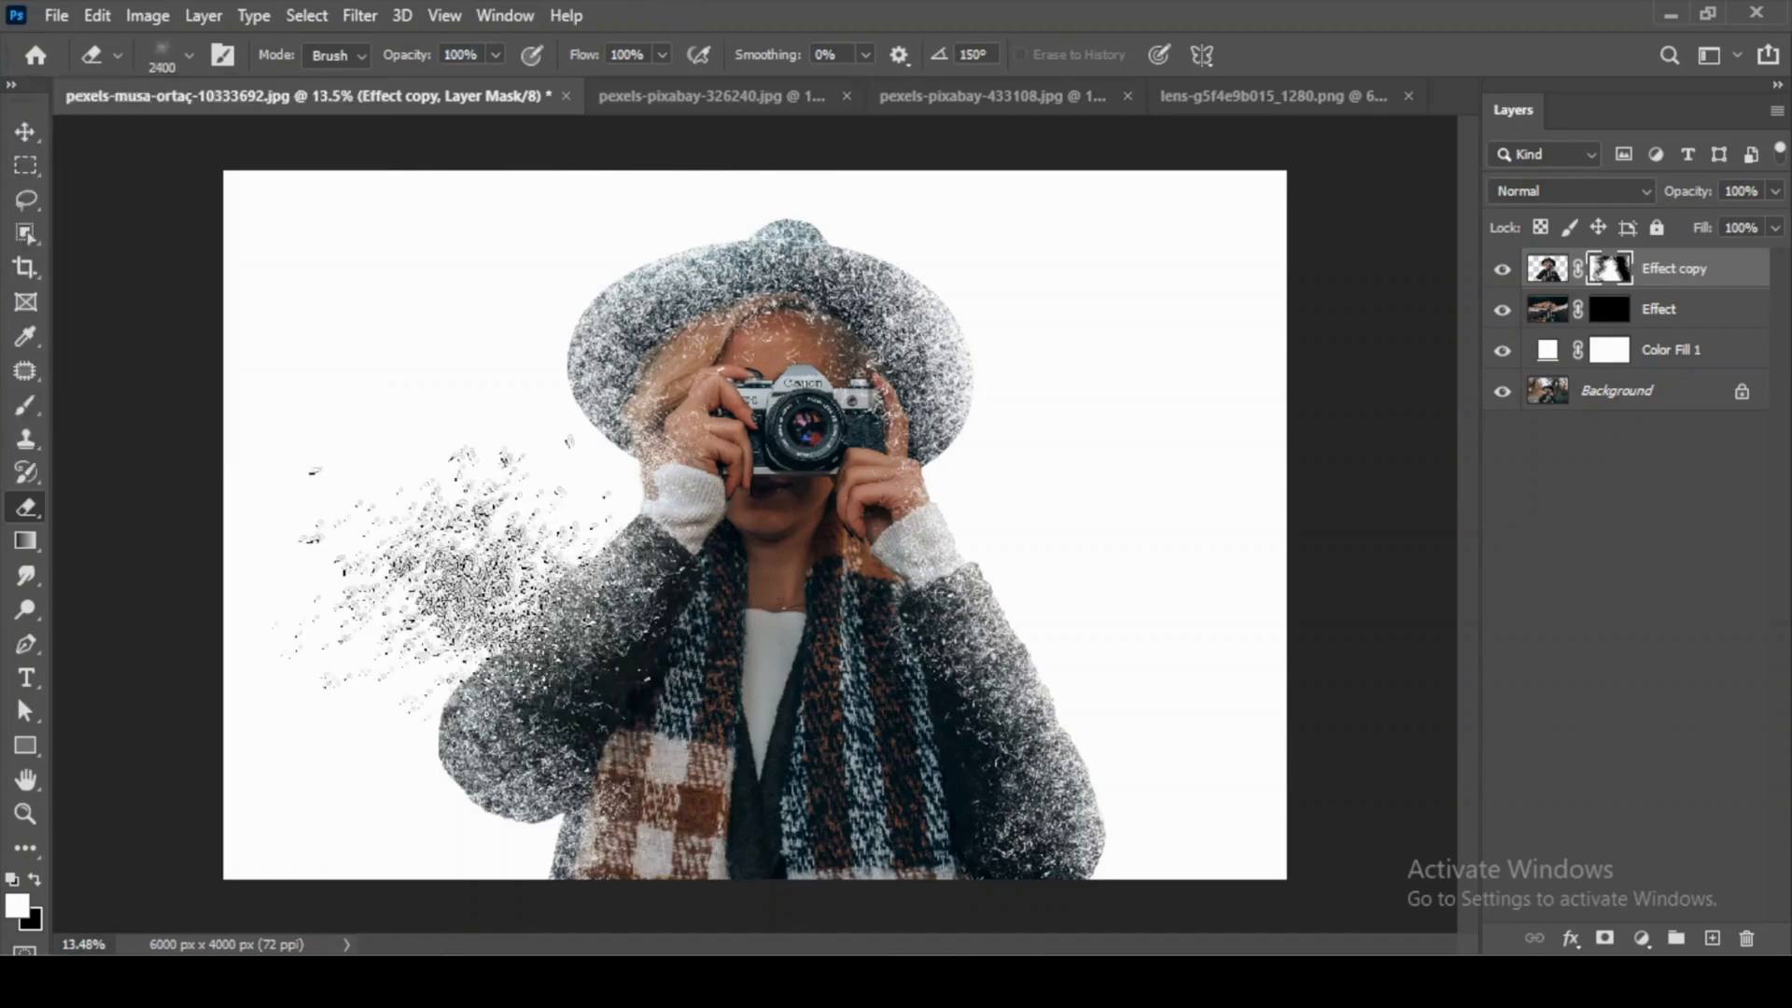
# Erase fragments along the left sleeve and the coat's lower left edge with bg10 at 2400 and 2300 px.
pyautogui.press('[')
pyautogui.press('[')
pyautogui.press('[')
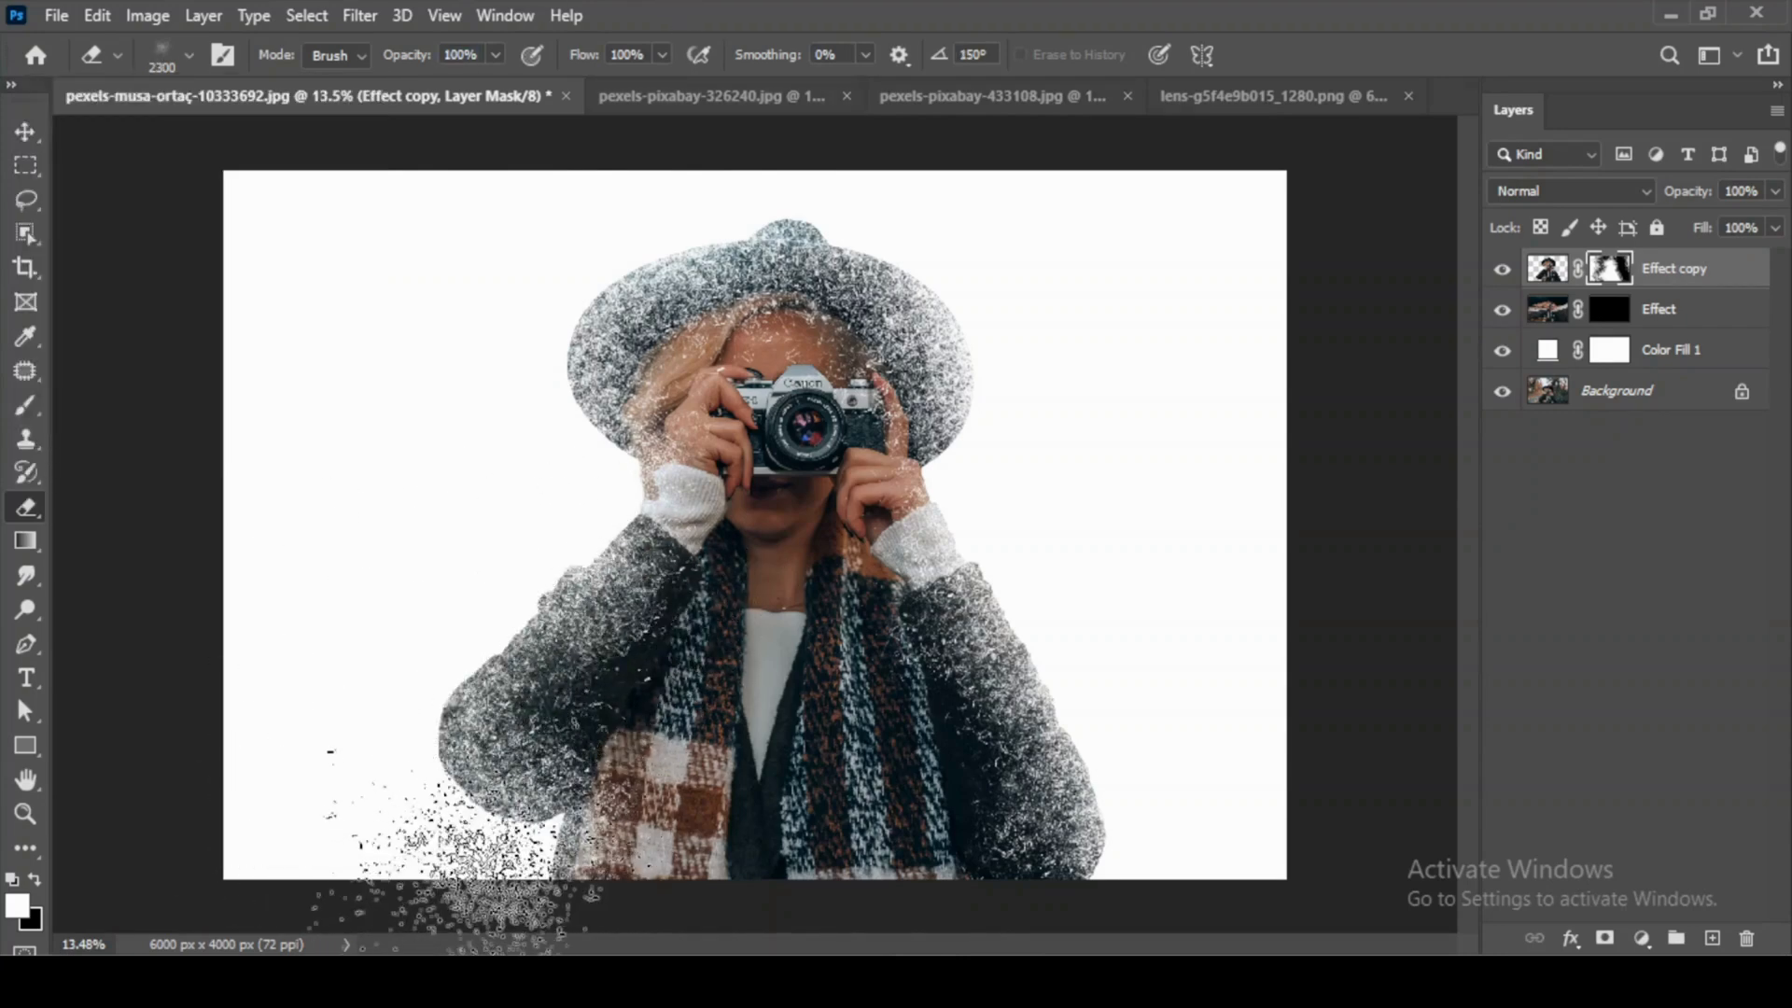
pyautogui.press(']')
pyautogui.press(']')
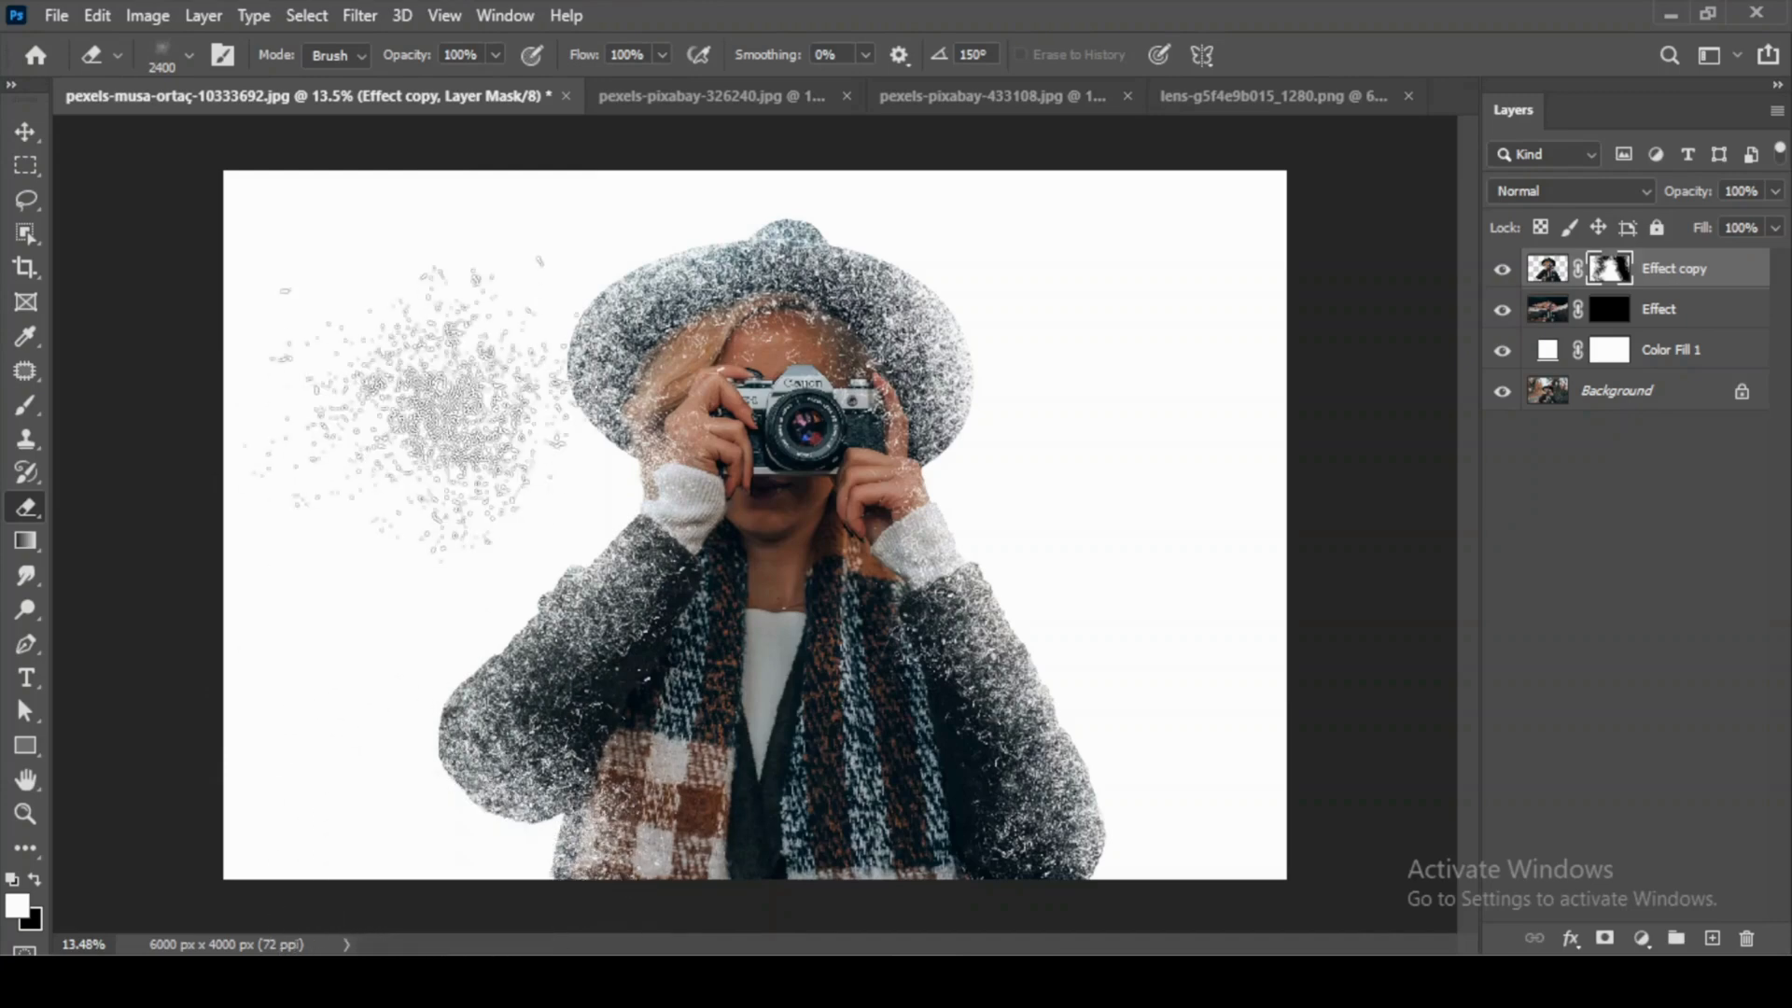
# Reduce the bg10 tip to 1900 and 1500 px for fragments along the hat's right brim and right sleeve.
pyautogui.press('[')
pyautogui.press('[')
pyautogui.press('[')
pyautogui.press('[')
pyautogui.press('[')
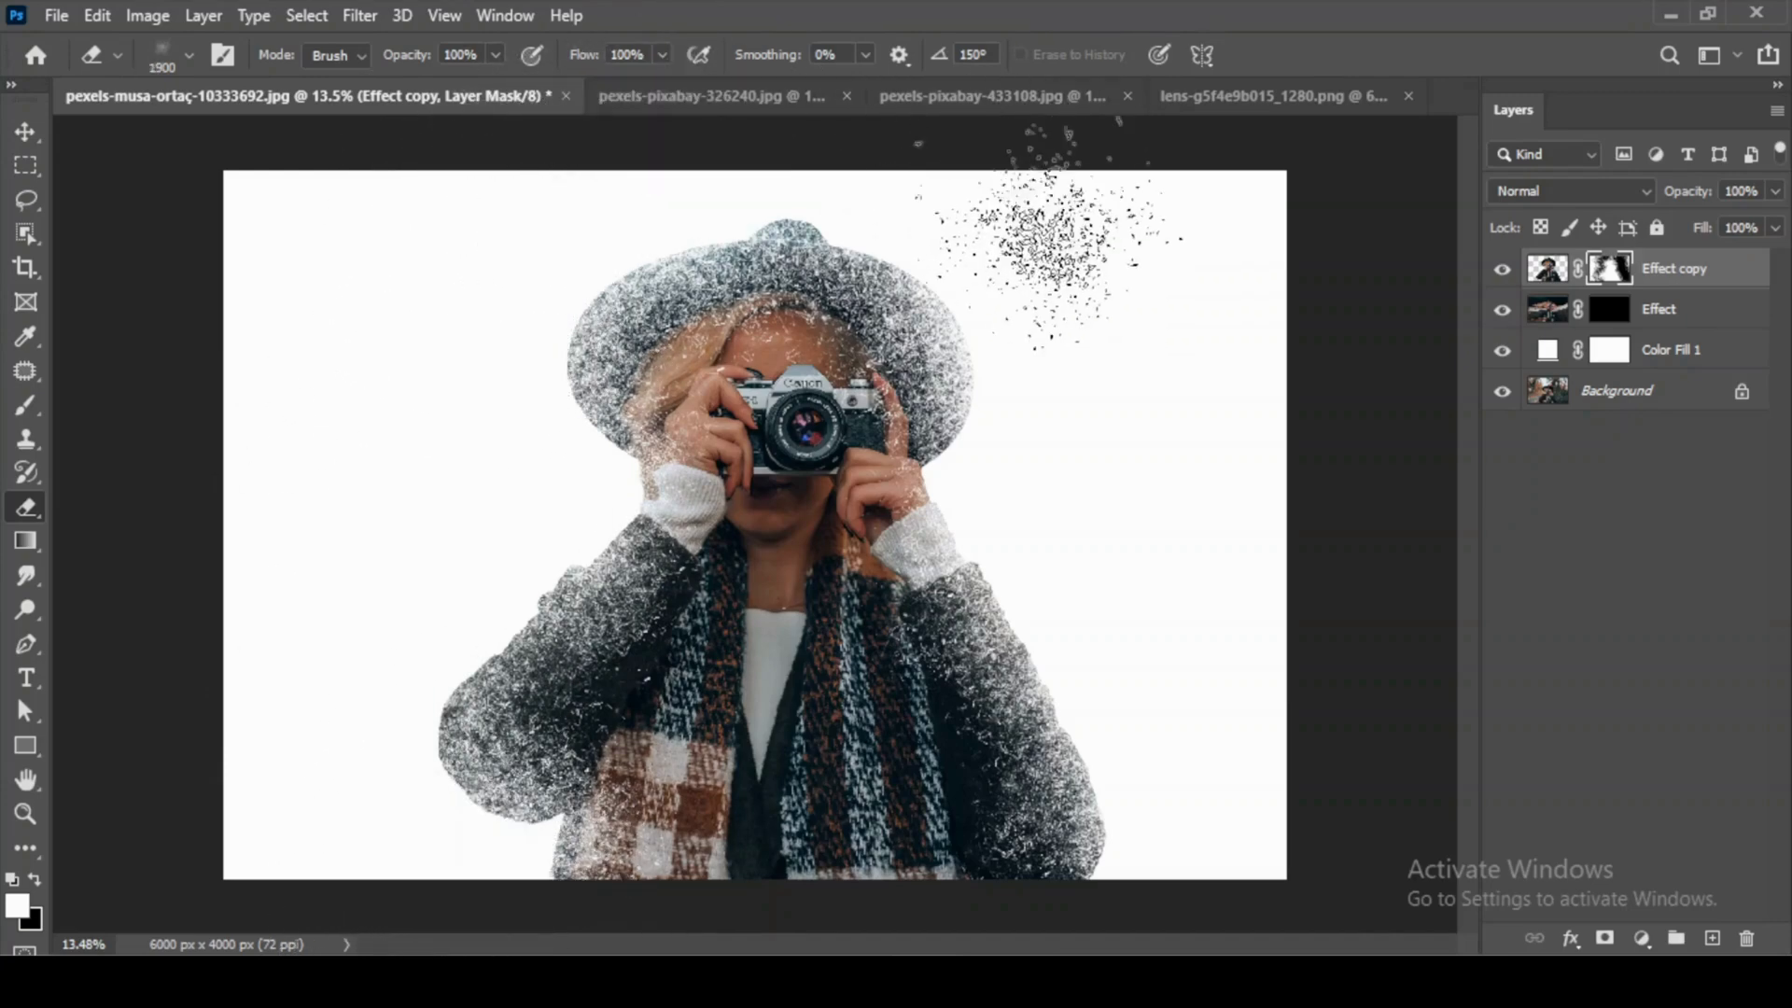
pyautogui.press(']')
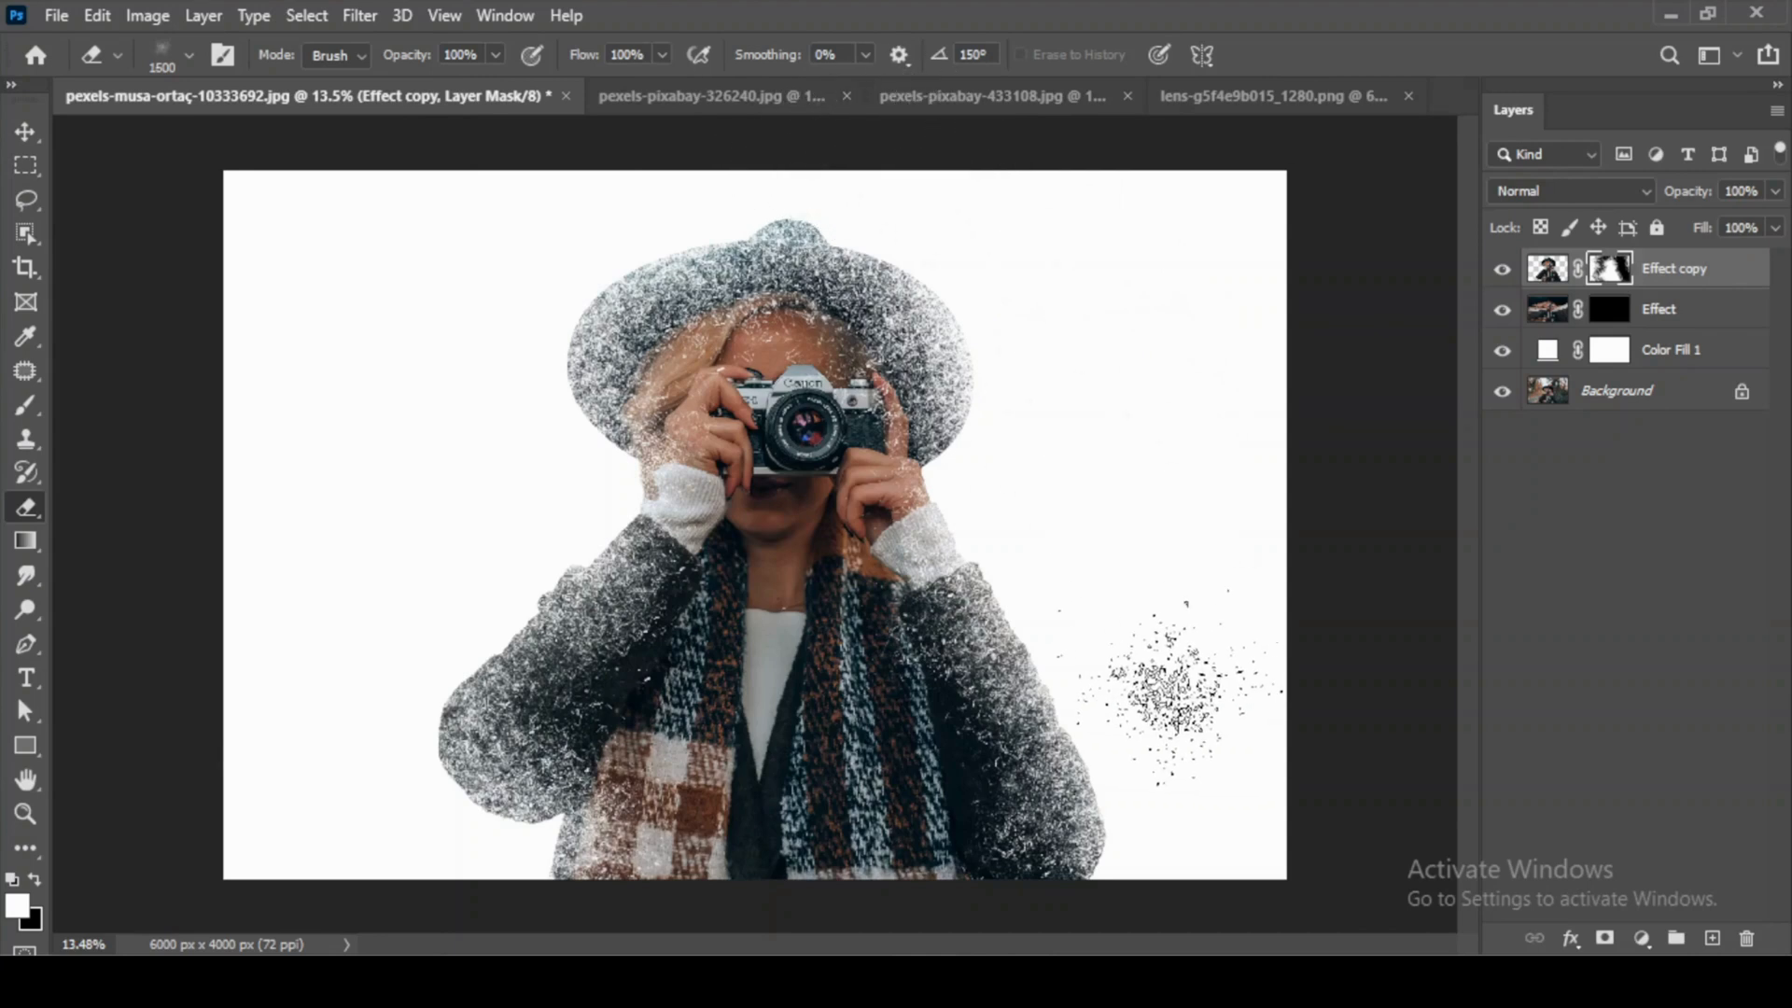
# Enlarge the bg10 tip to 2000 px and erase more fragments along the right sleeve's outer edge.
pyautogui.press(']')
pyautogui.press(']')
pyautogui.press(']')
pyautogui.press(']')
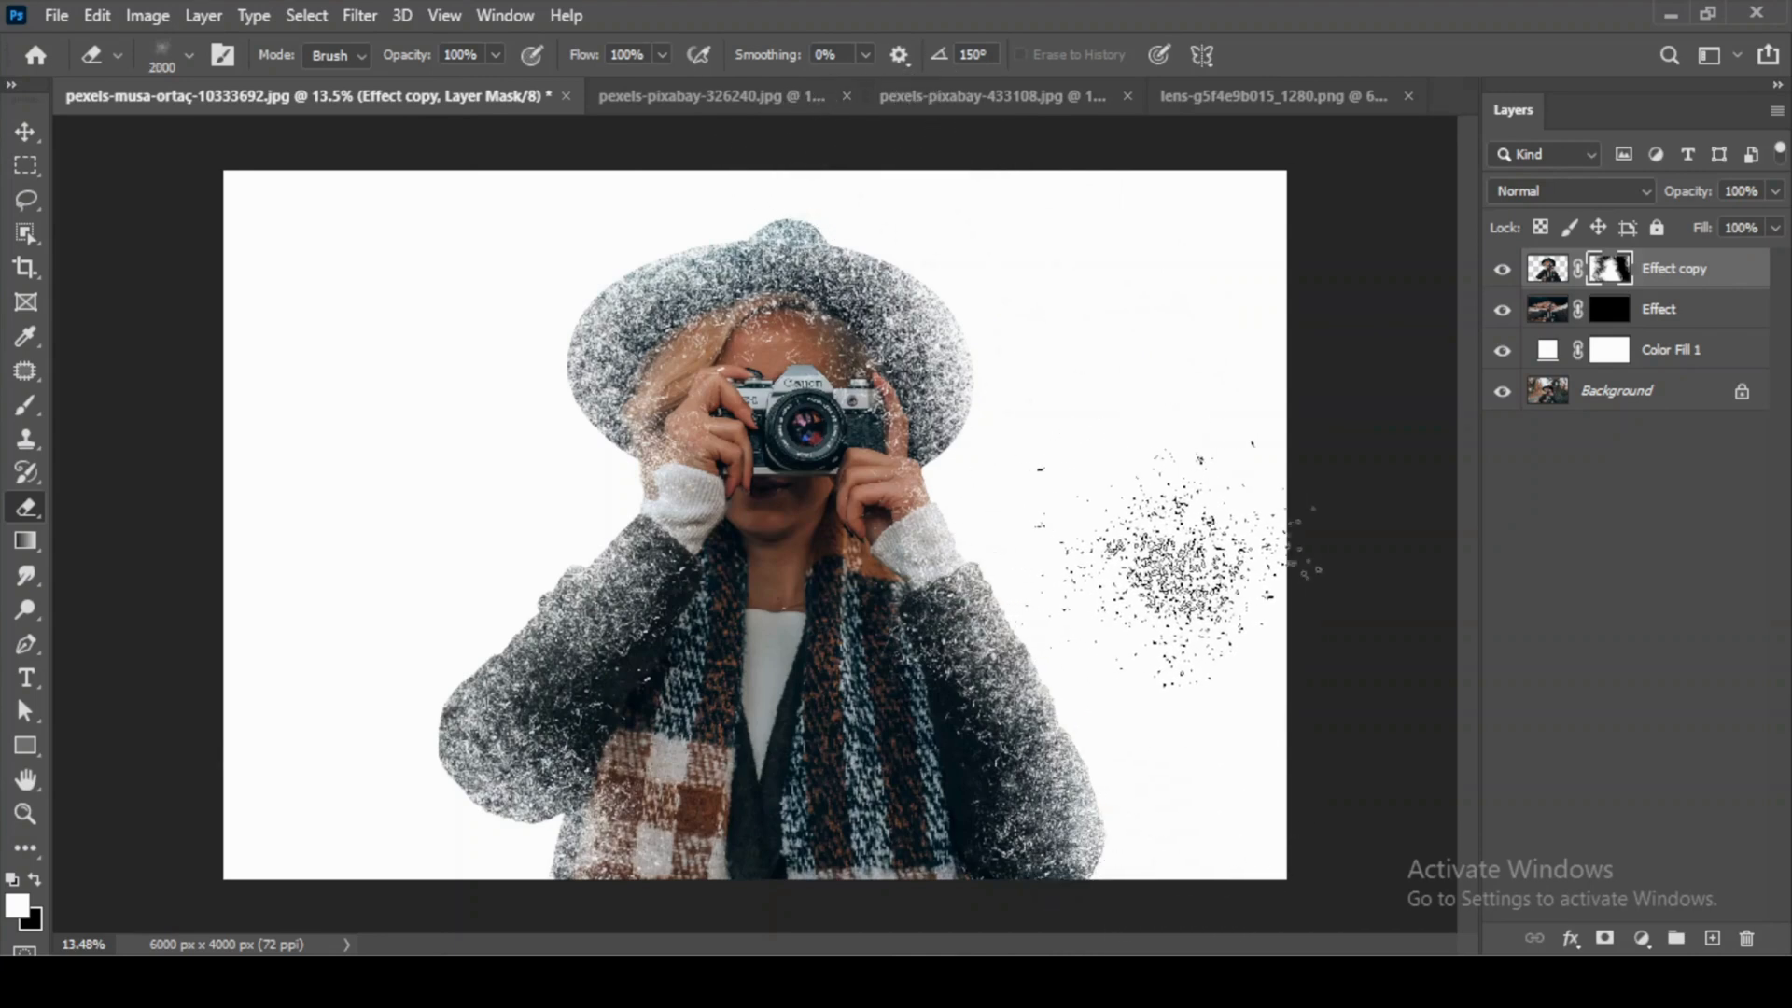
pyautogui.scroll(-1, 1341, 500)
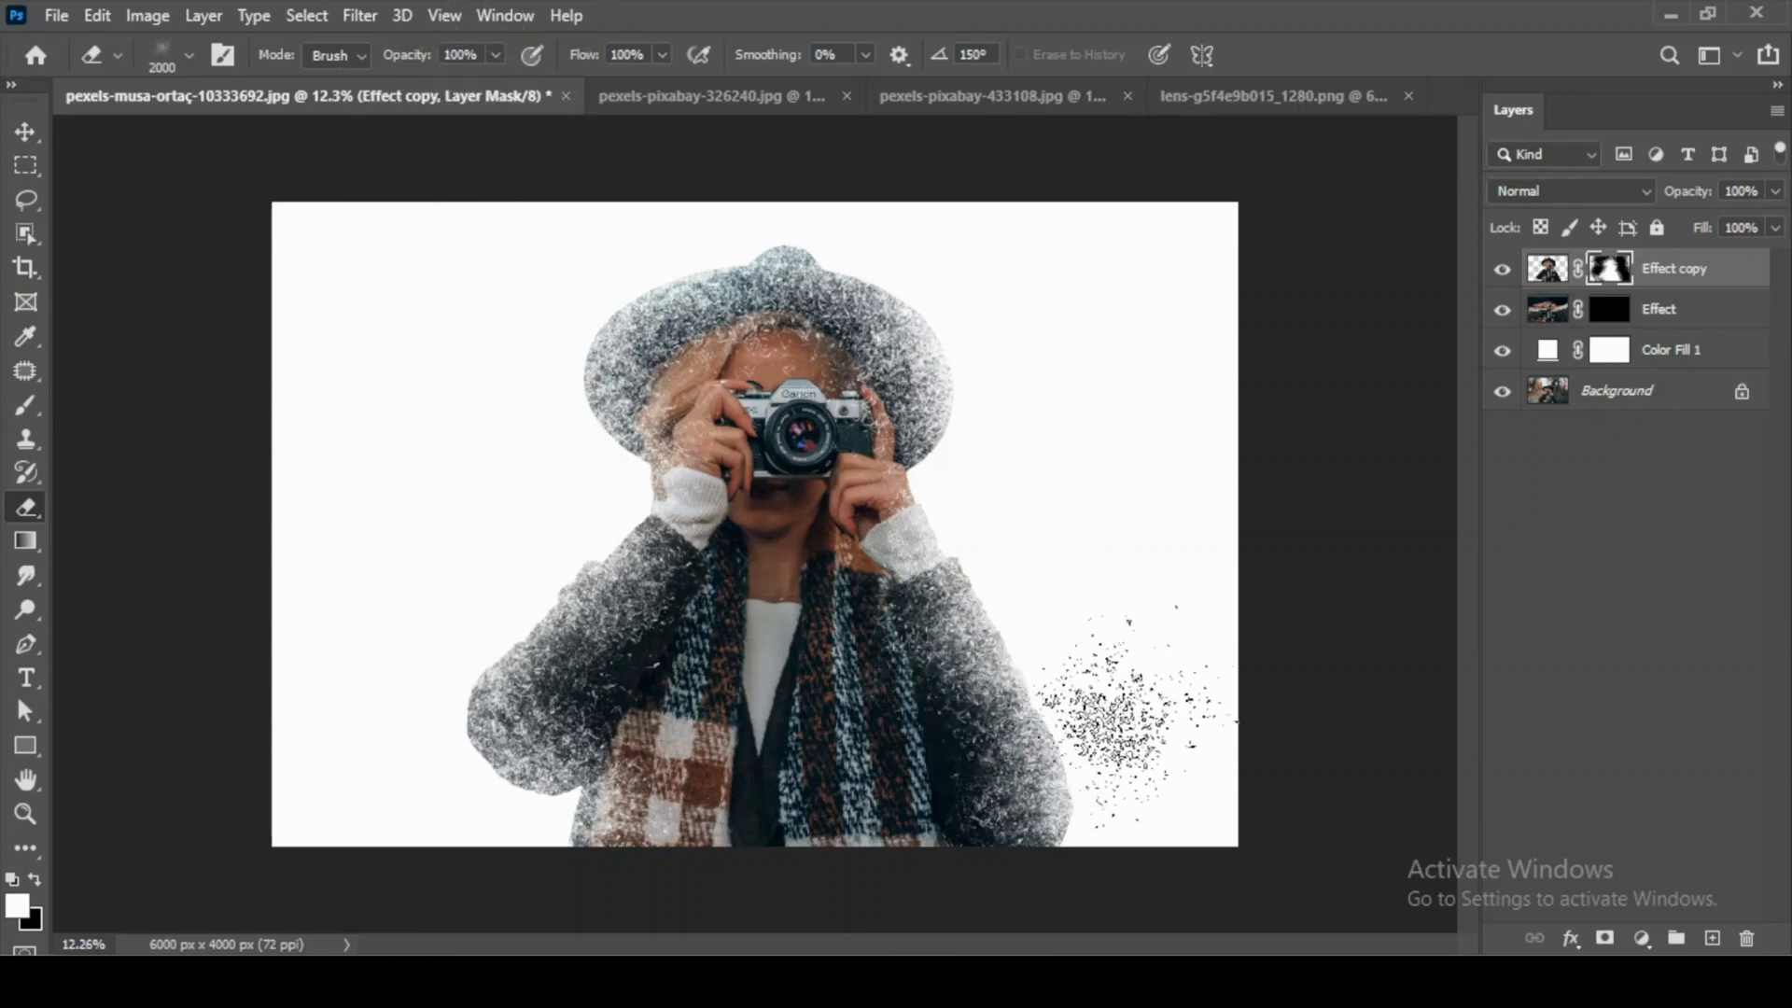
# Target the Effect layer's mask and switch the Eraser tip to Bg 2 from the broken-glass brush set.
pyautogui.click(1611, 313)
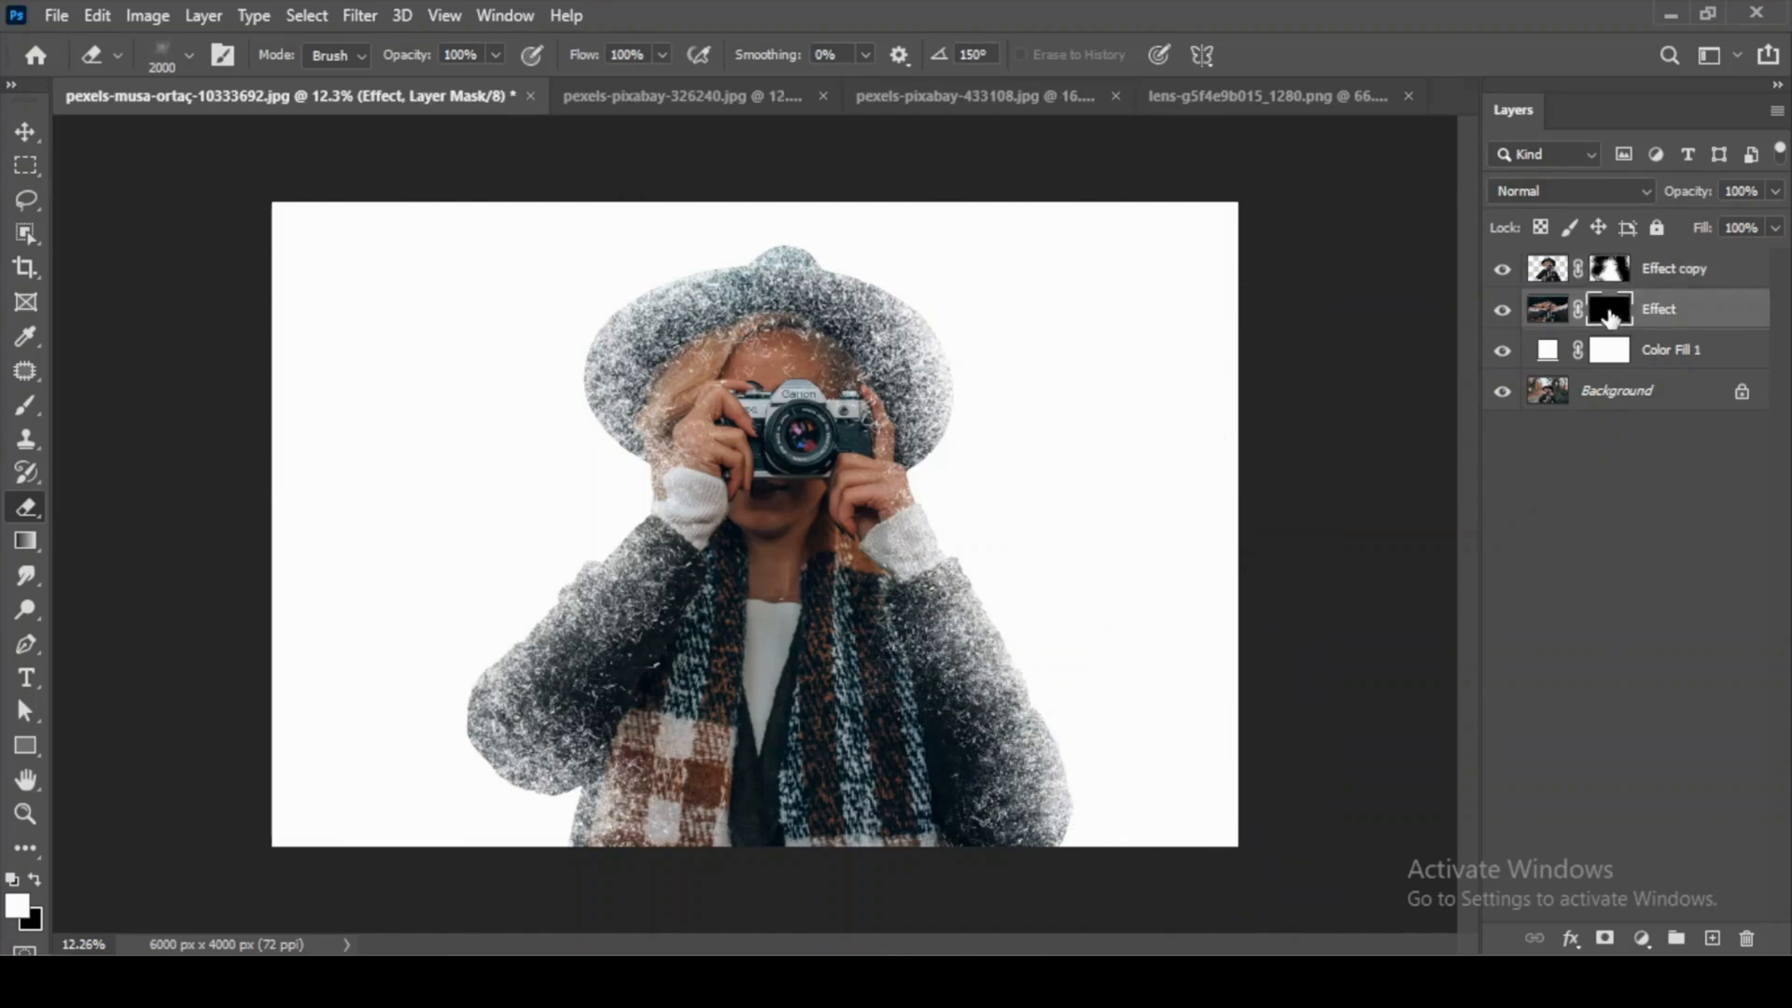
pyautogui.click(189, 54)
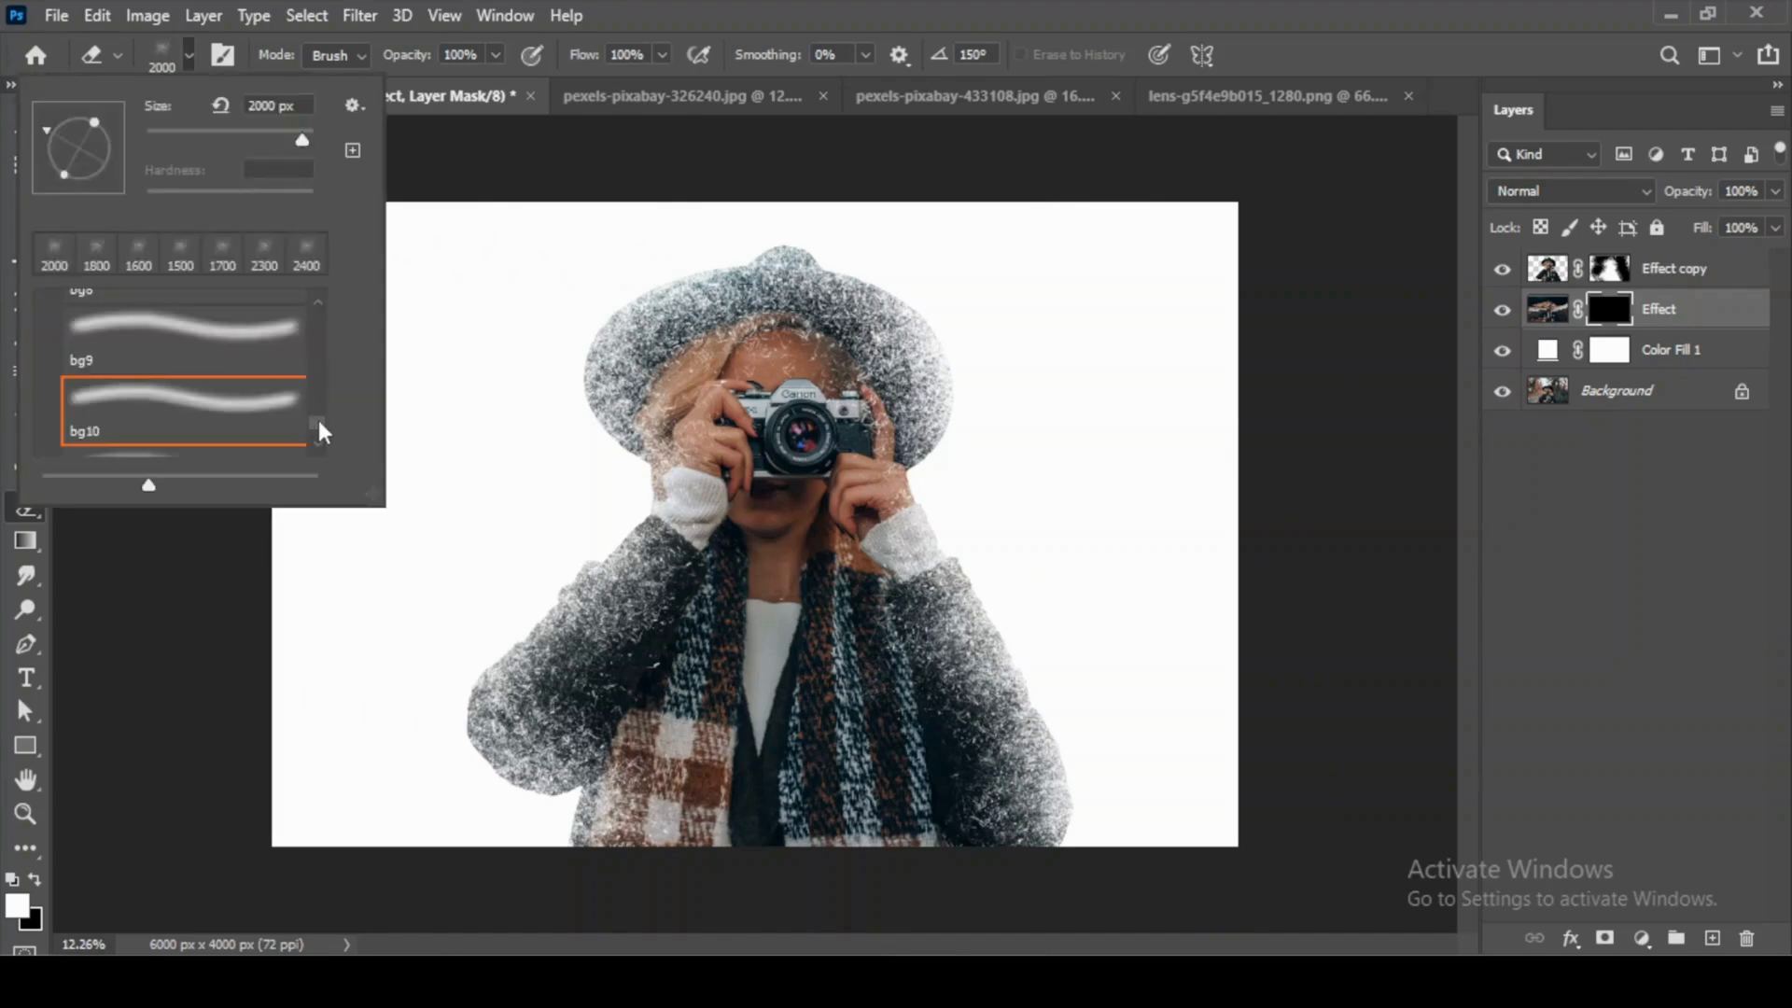
pyautogui.scroll(-15, 317, 390)
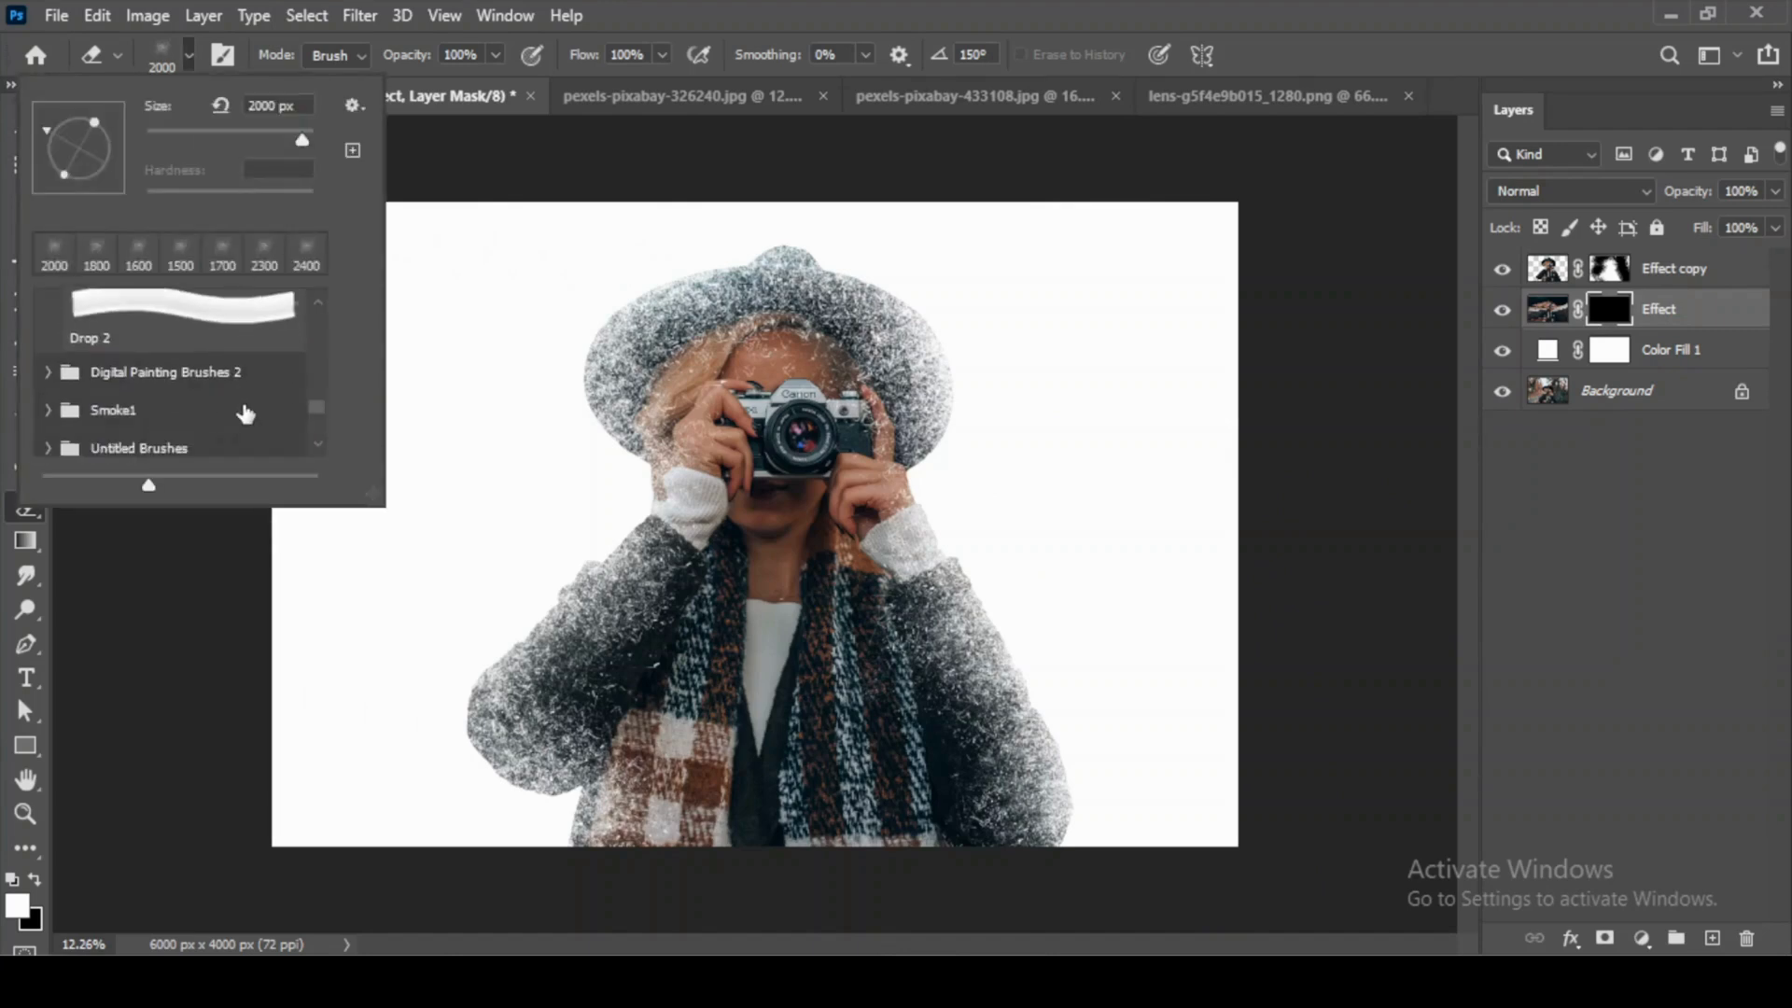
pyautogui.scroll(-1, 245, 414)
pyautogui.click(112, 402)
pyautogui.click(142, 423)
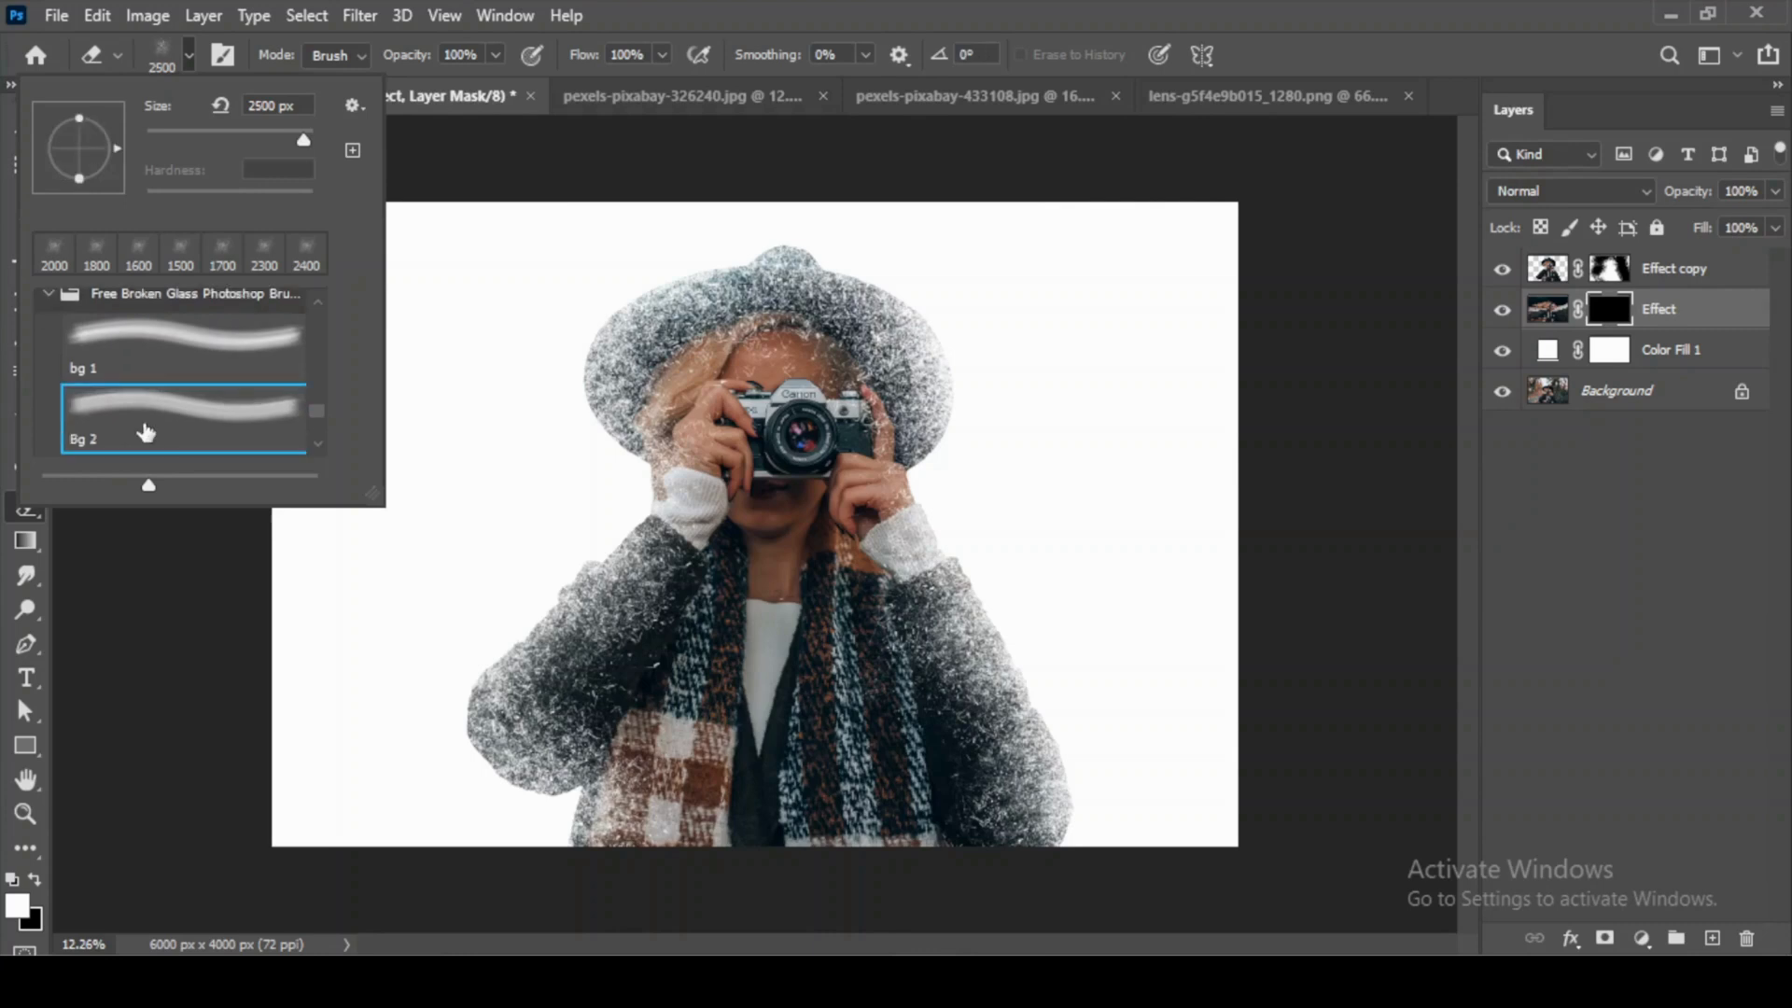
pyautogui.scroll(-1, 165, 412)
pyautogui.click(830, 4)
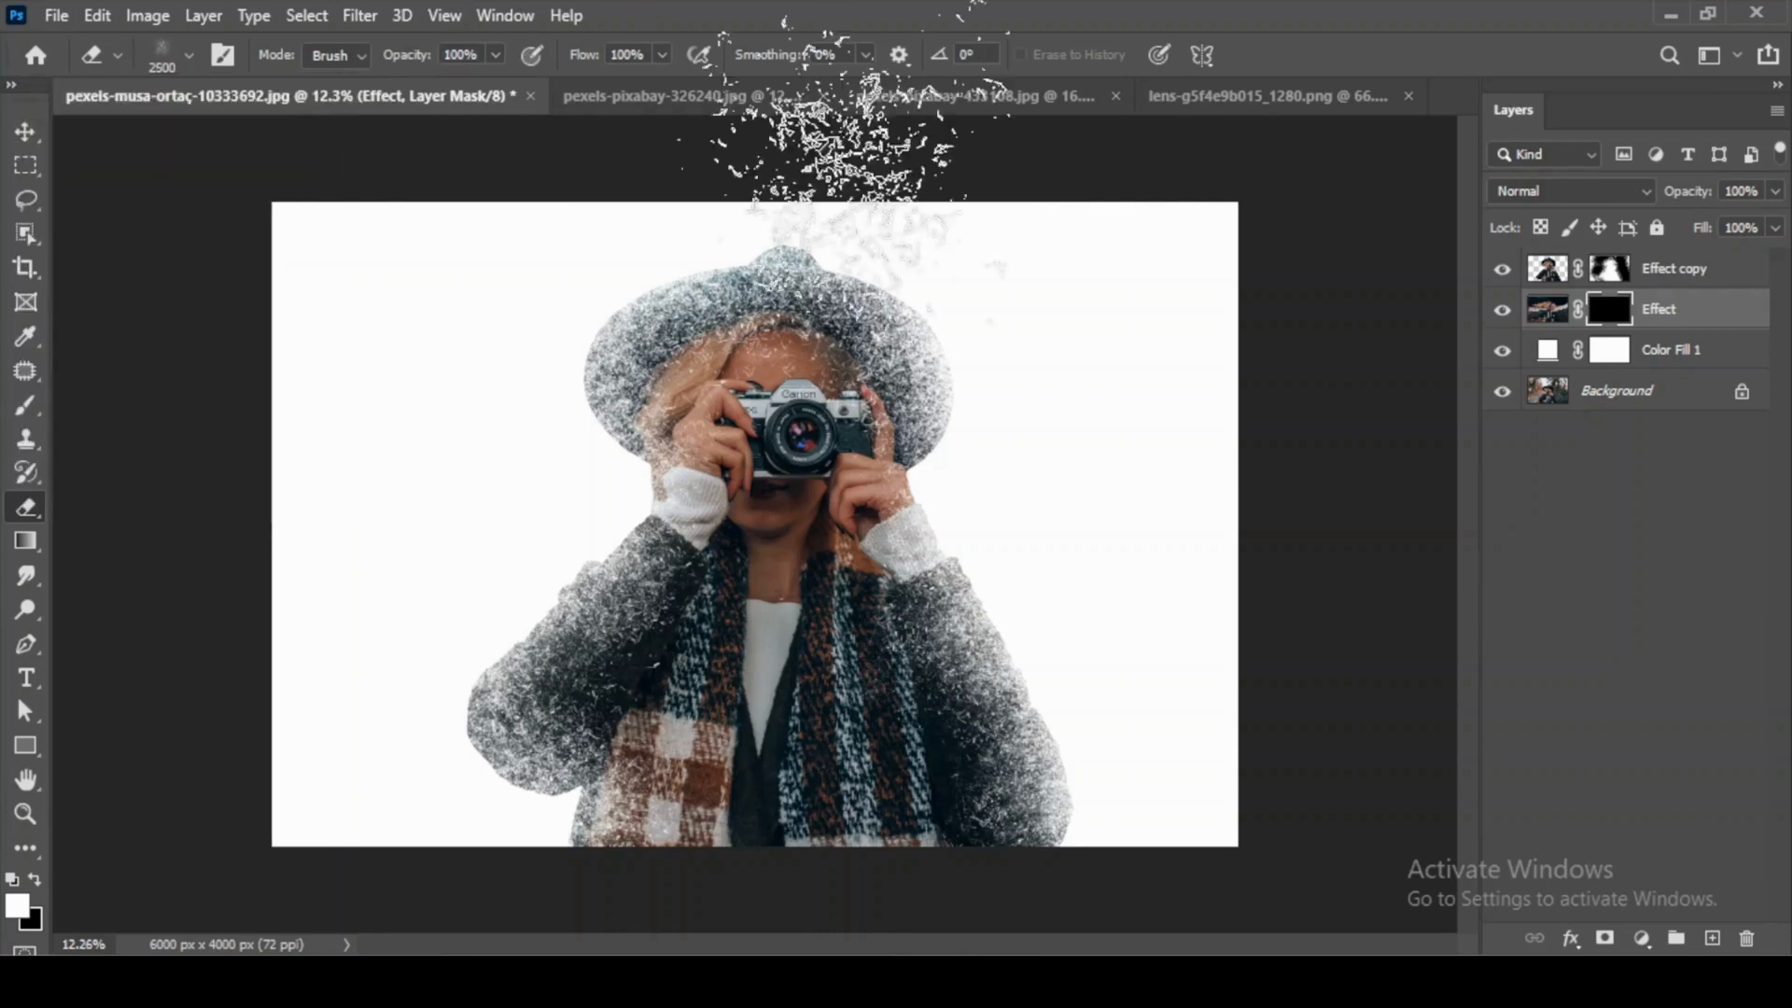
# Enlarge the Bg 2 tip to 5000 px, swap the foreground to black, and reveal smeared fragments around the figure on the Effect mask.
pyautogui.press('[')
pyautogui.press('[')
pyautogui.press('[')
pyautogui.press('[')
pyautogui.press('[')
pyautogui.press('[')
pyautogui.press('[')
pyautogui.press('[')
pyautogui.press('[')
pyautogui.press('[')
pyautogui.press('[')
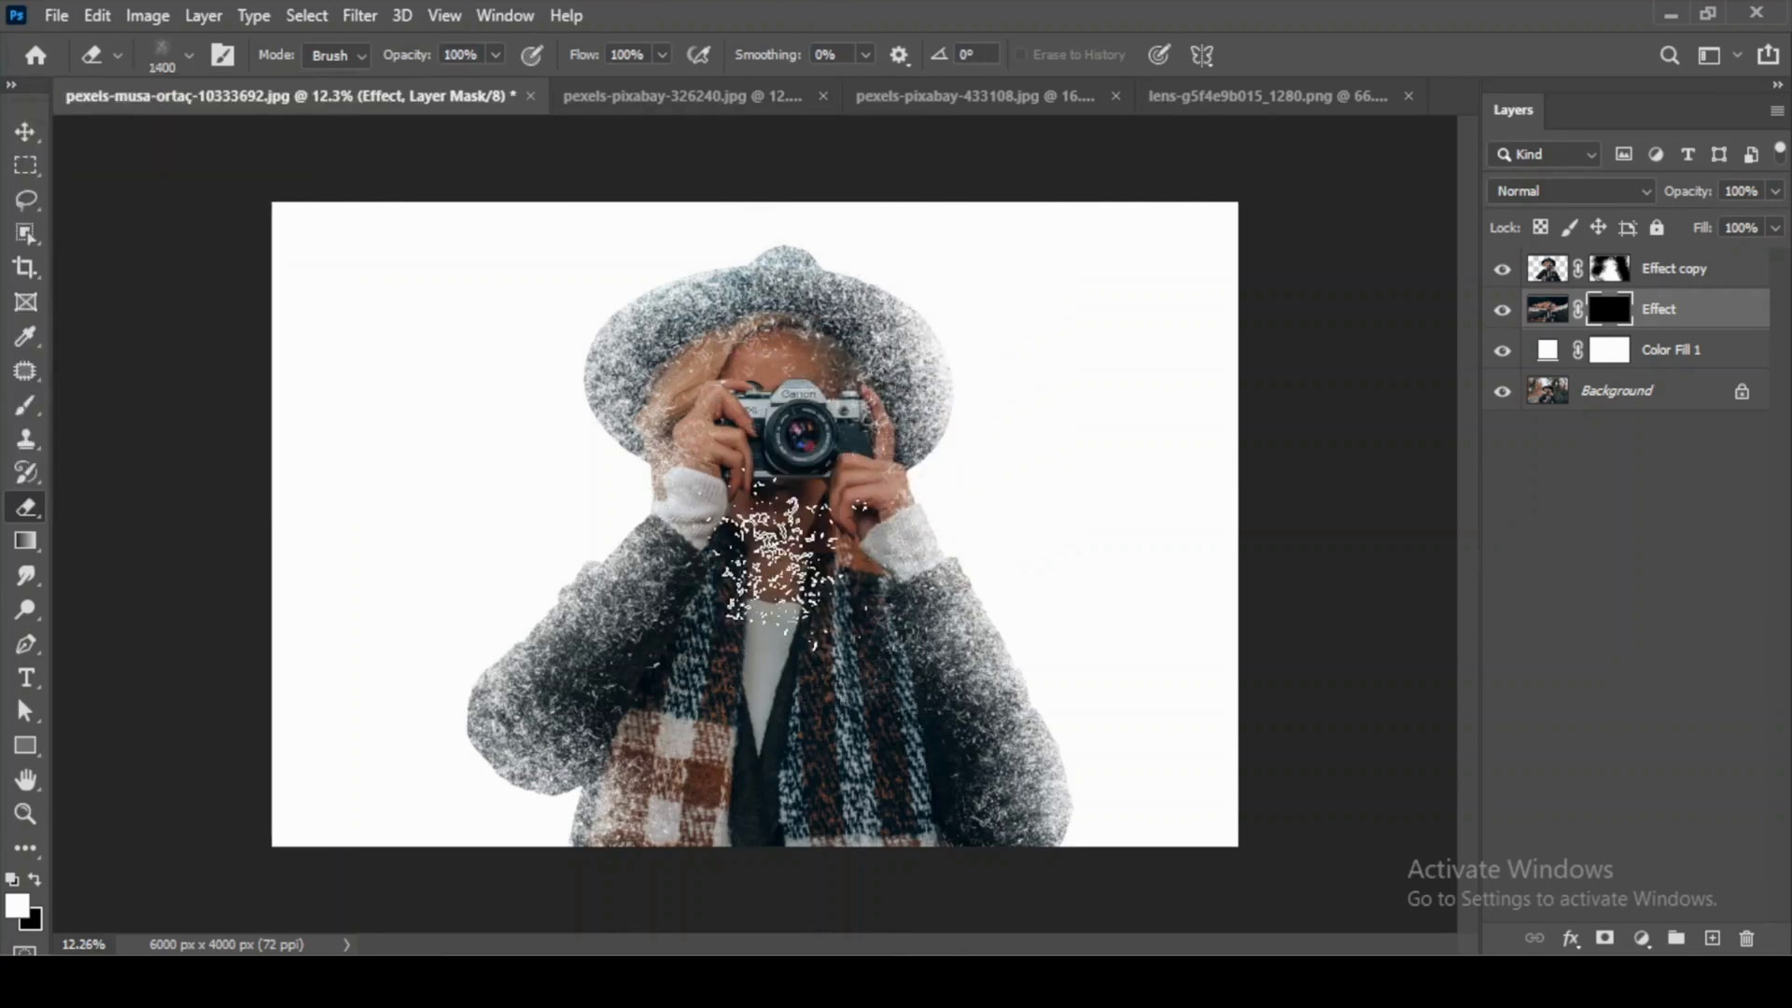
pyautogui.press(']')
pyautogui.press(']')
pyautogui.press(']')
pyautogui.press(']')
pyautogui.press(']')
pyautogui.press(']')
pyautogui.press(']')
pyautogui.press(']')
pyautogui.press(']')
pyautogui.press(']')
pyautogui.press(']')
pyautogui.press(']')
pyautogui.press(']')
pyautogui.press(']')
pyautogui.press(']')
pyautogui.press(']')
pyautogui.press(']')
pyautogui.press(']')
pyautogui.press(']')
pyautogui.press(']')
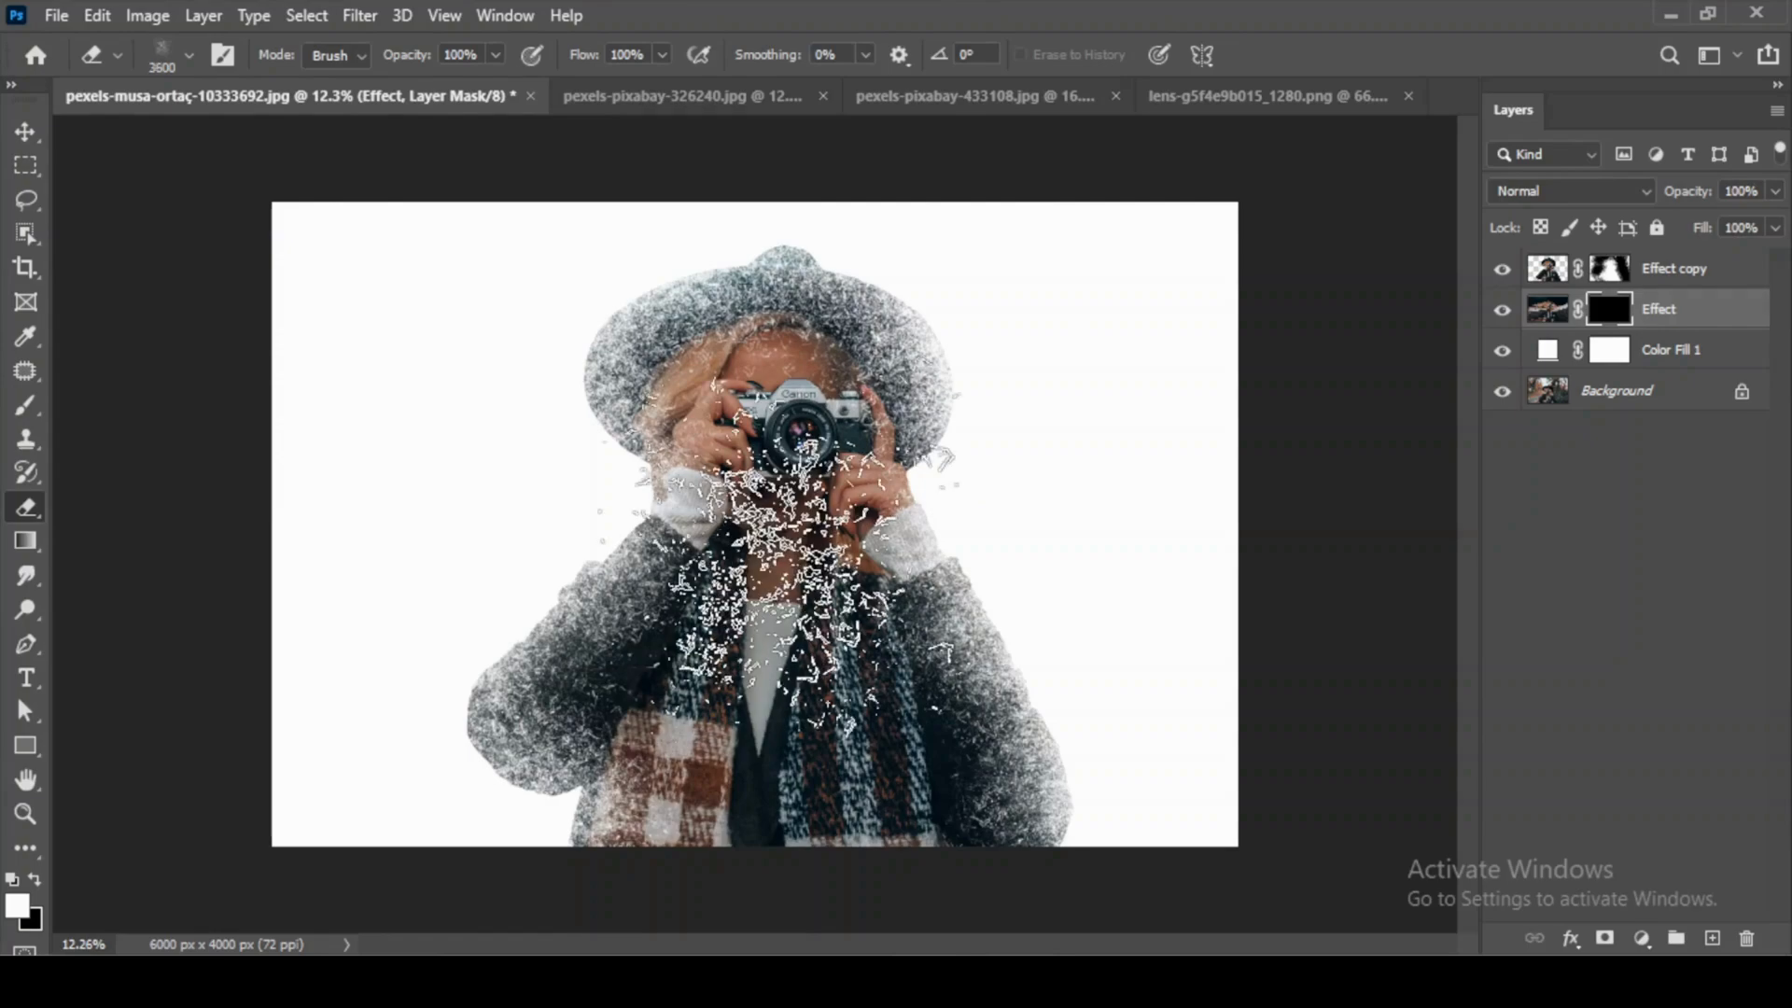
pyautogui.press(']')
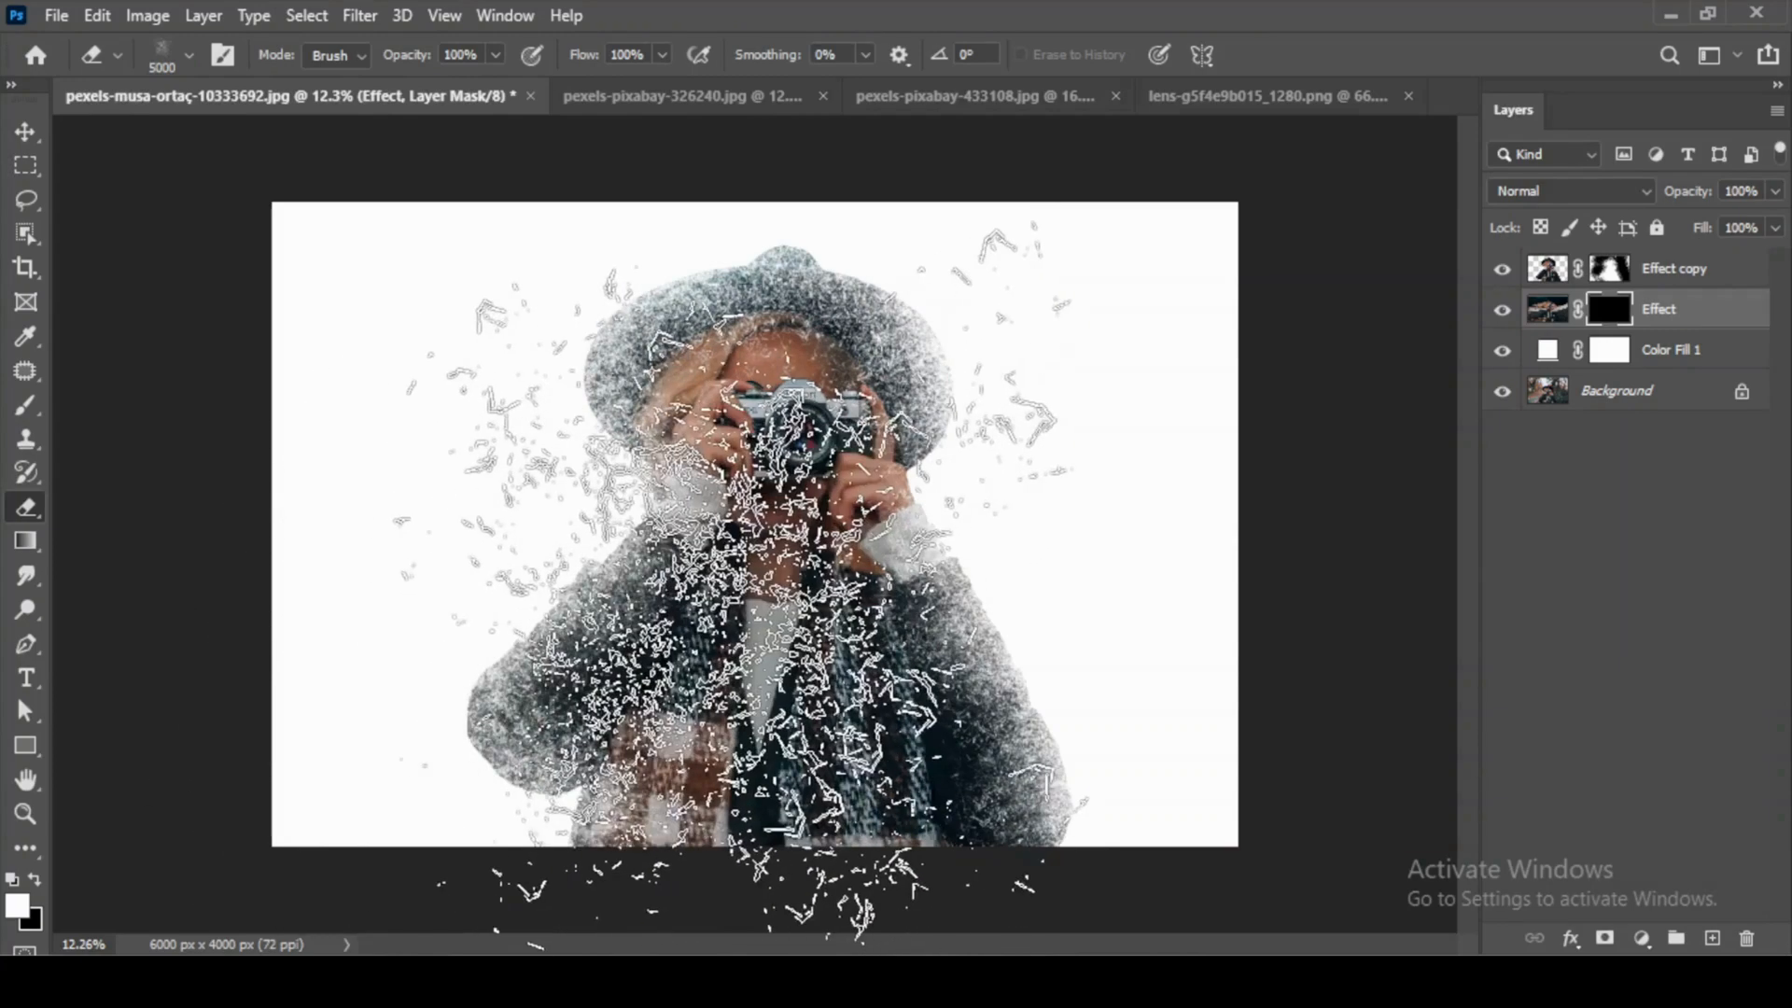
pyautogui.scroll(-1, 759, 536)
pyautogui.scroll(-1, 750, 525)
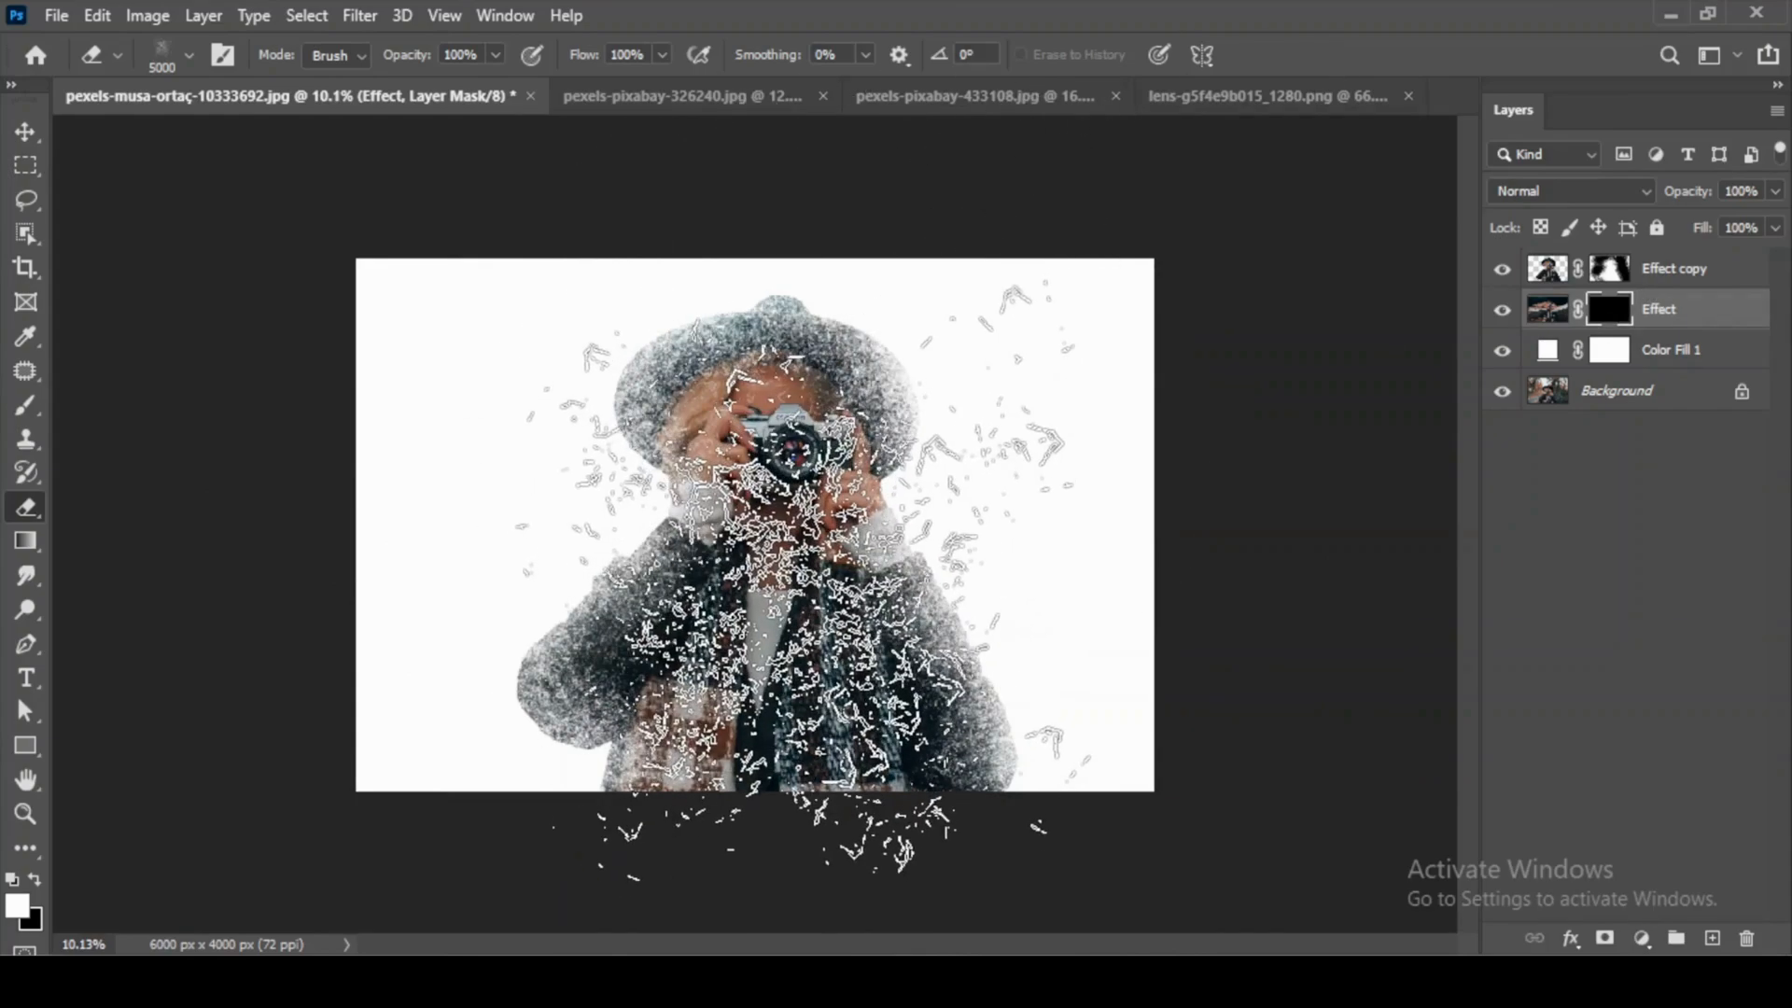
pyautogui.press('x')
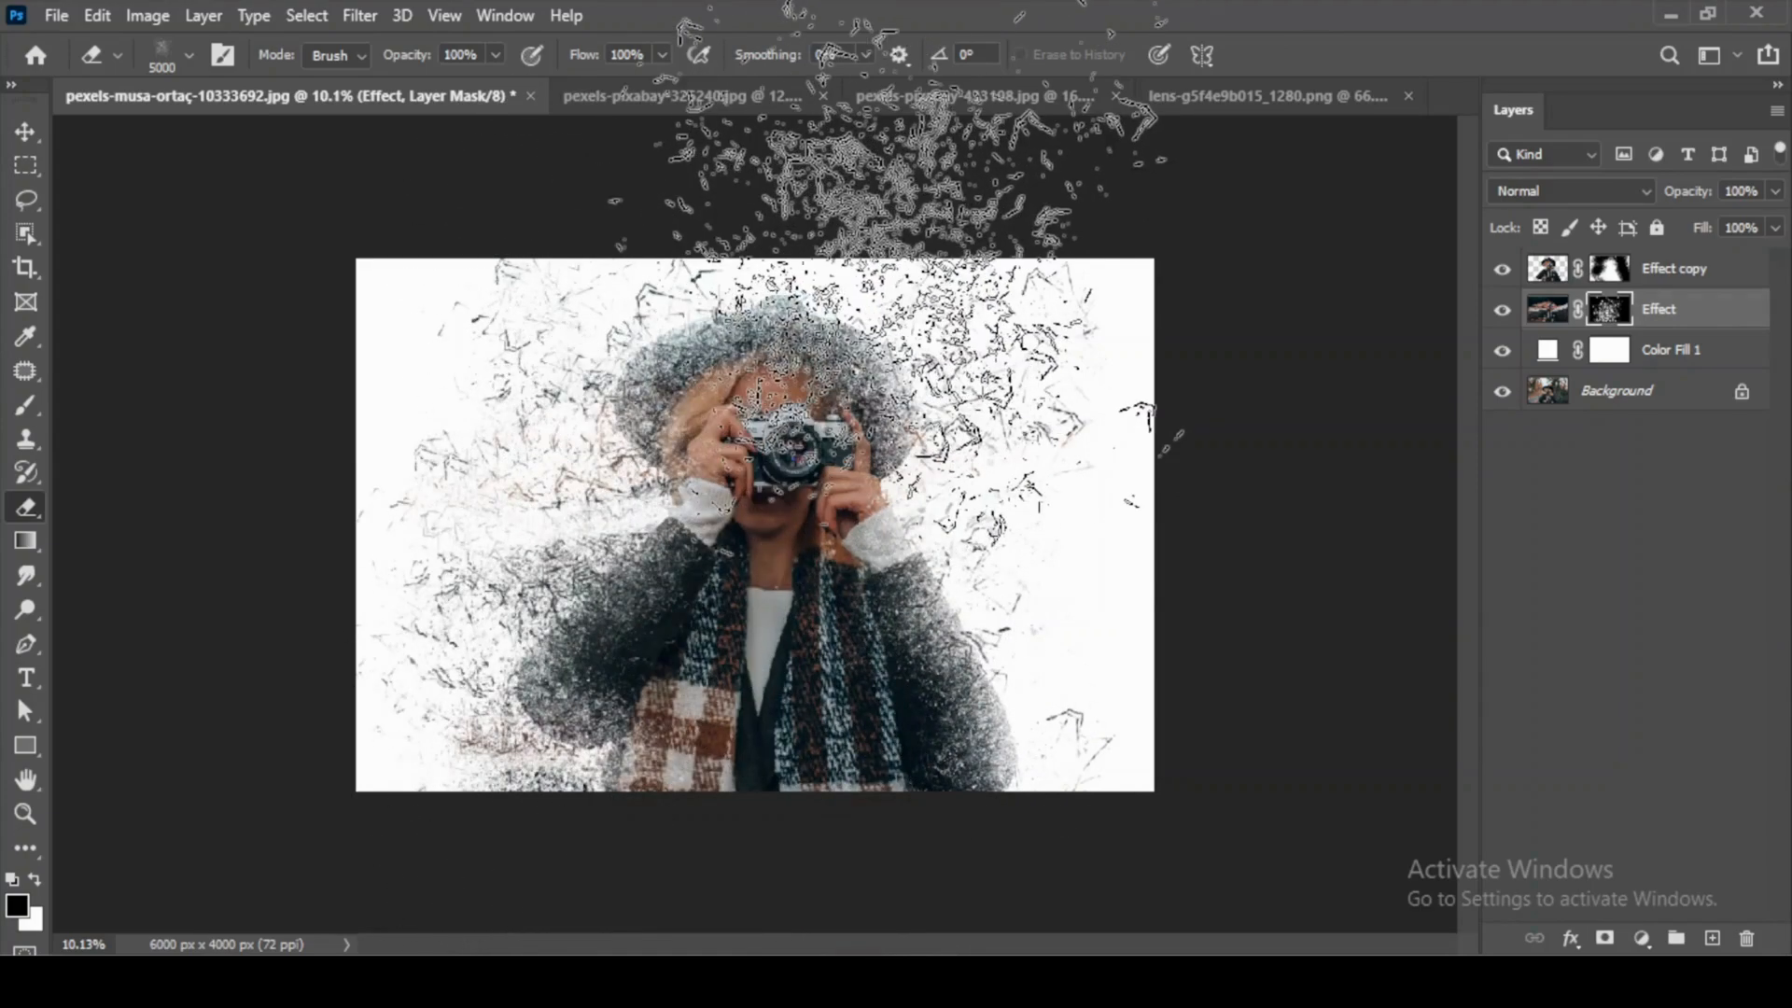
# Reveal more smeared fragments beside the right sleeve and around the hat with Bg 2 at sizes from 4400 down to 4100 px.
pyautogui.press('[')
pyautogui.press('[')
pyautogui.press('[')
pyautogui.press('[')
pyautogui.press('[')
pyautogui.press('[')
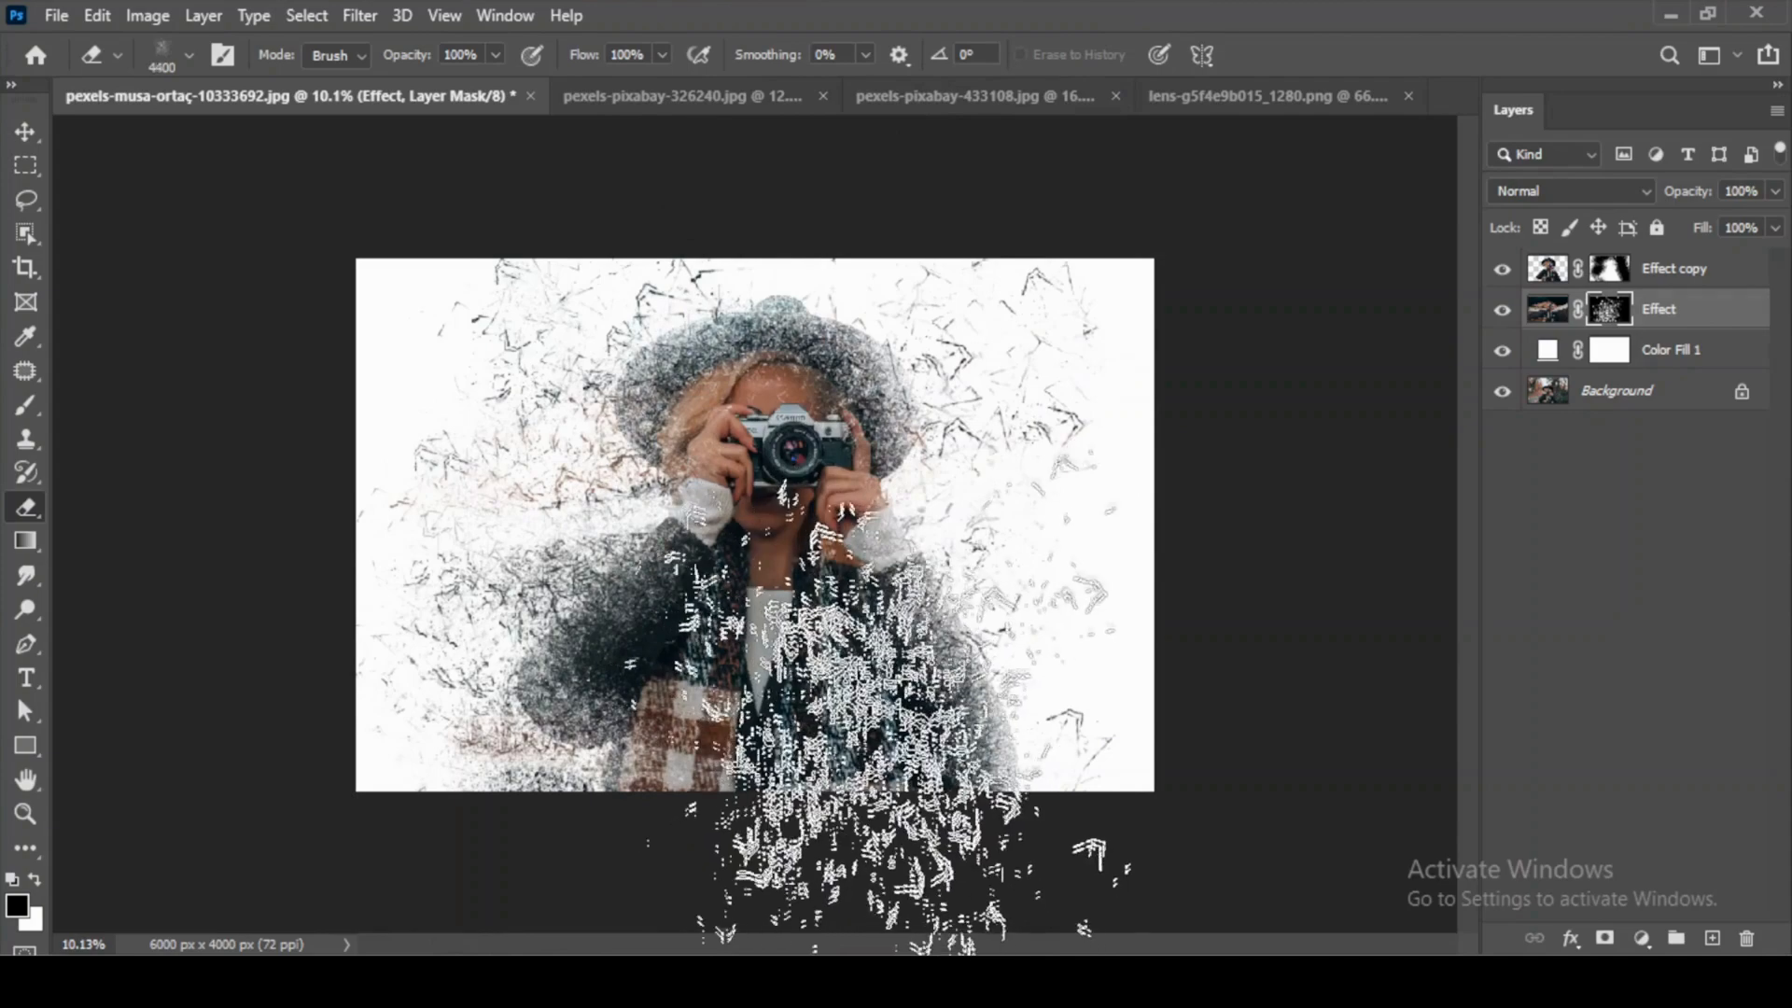
pyautogui.press('[')
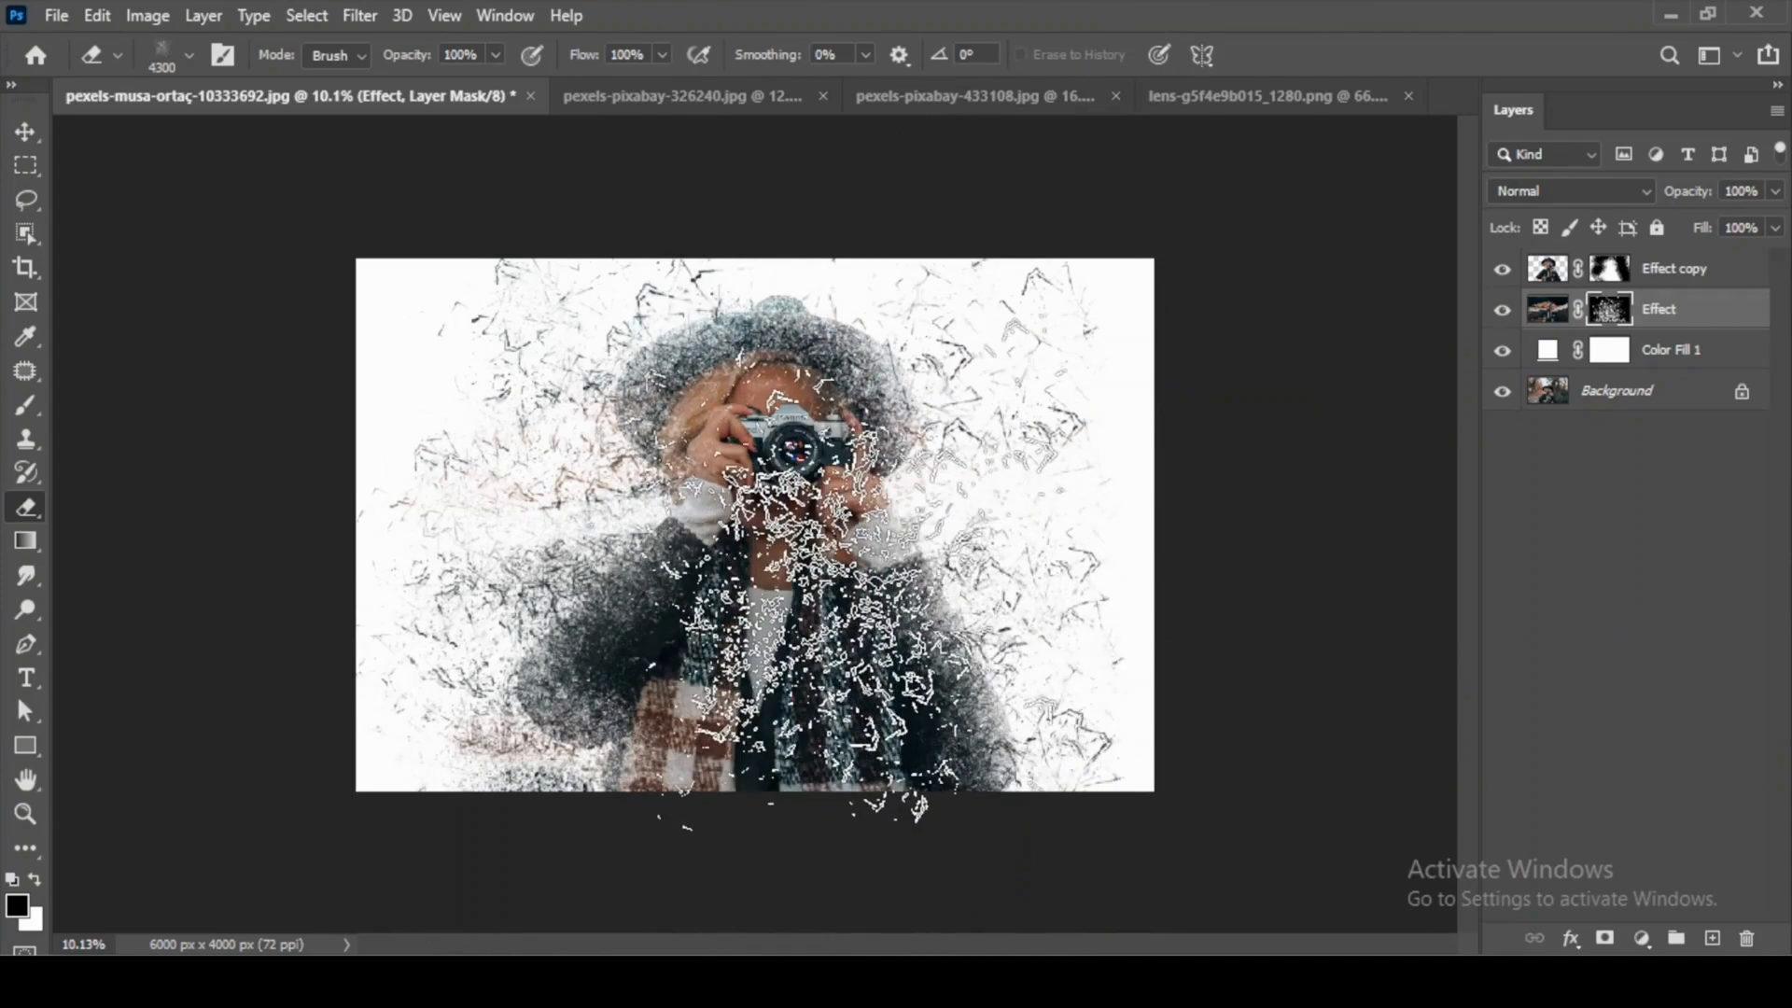
pyautogui.press('[')
pyautogui.press('[')
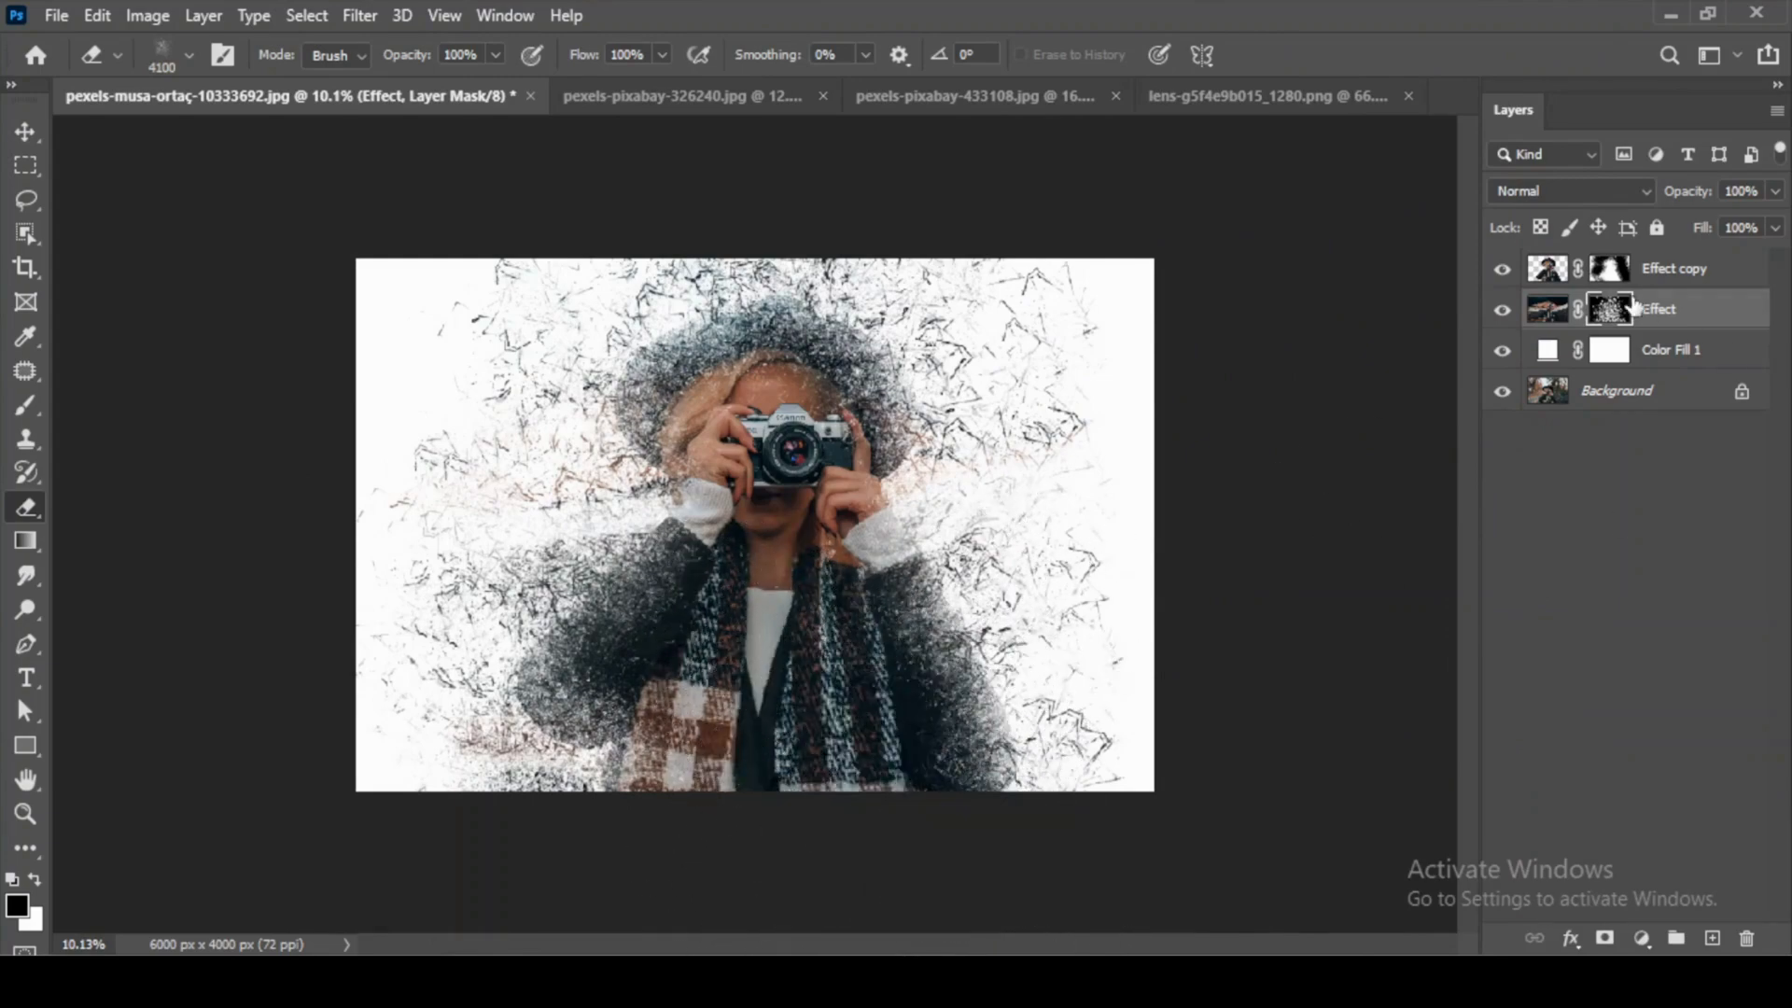
# Toggle the Effect layer off and on to compare, and reveal more fragments around the arms while reducing Bg 2 to 3700 px.
pyautogui.click(1503, 314)
pyautogui.click(1502, 314)
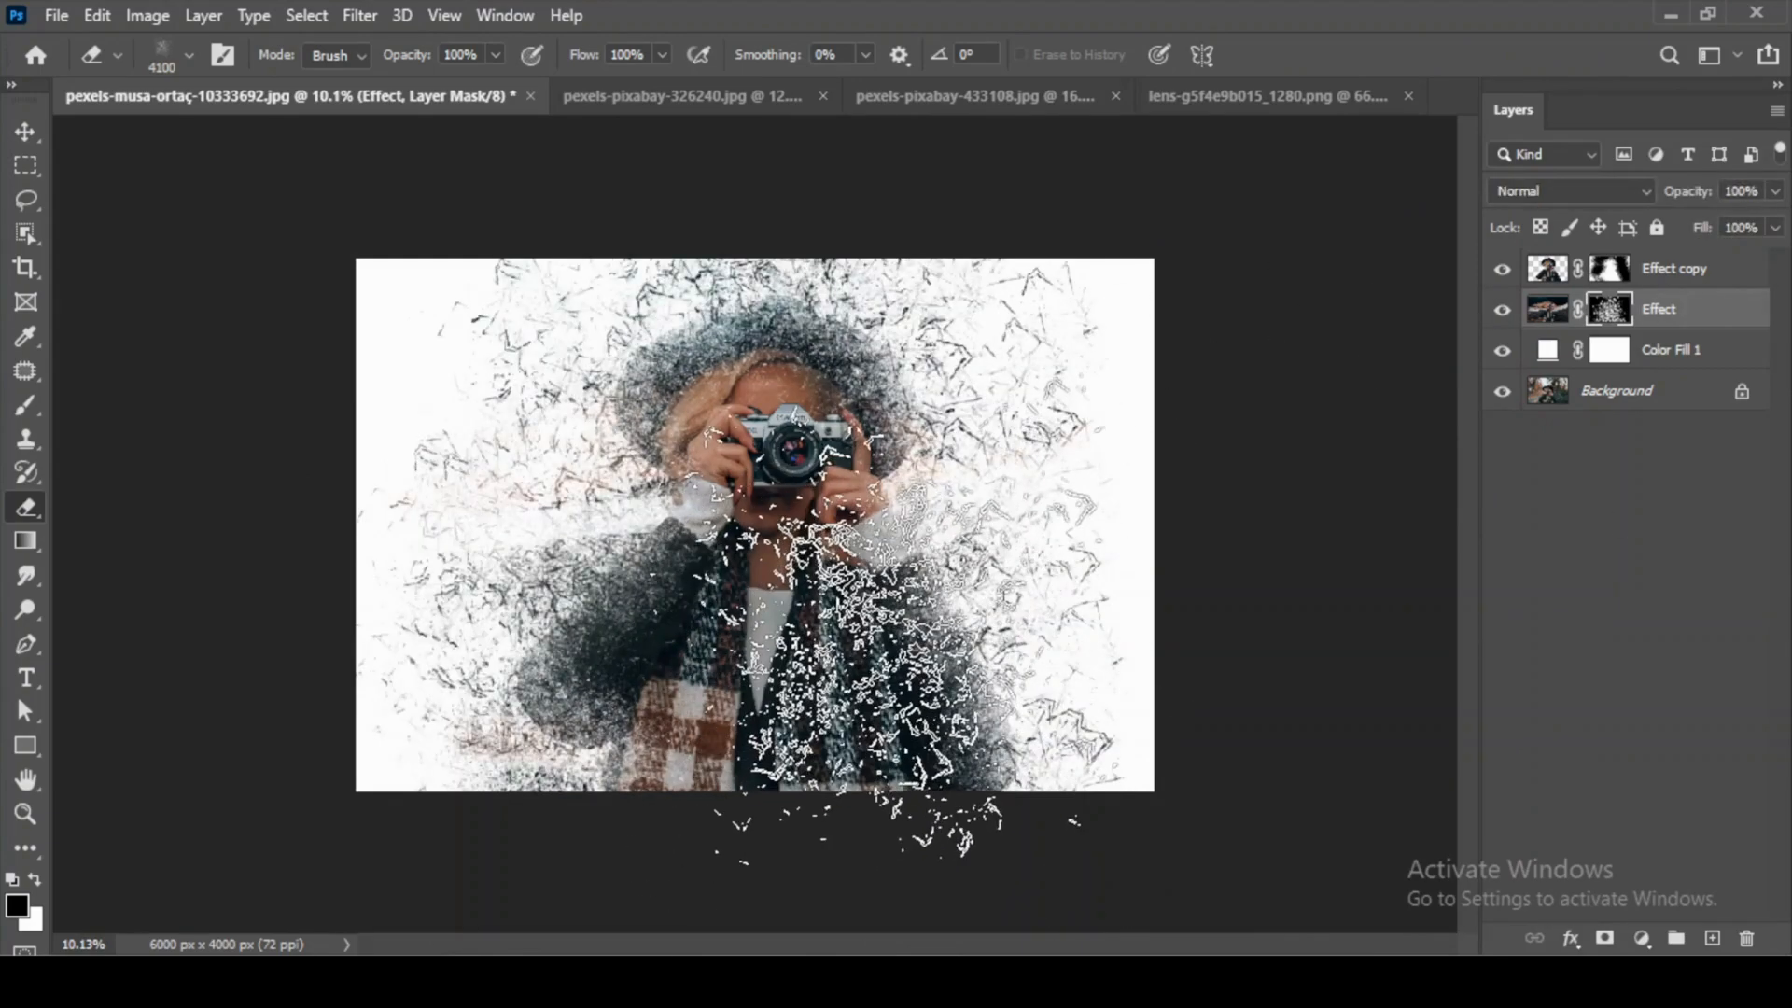
pyautogui.press('[')
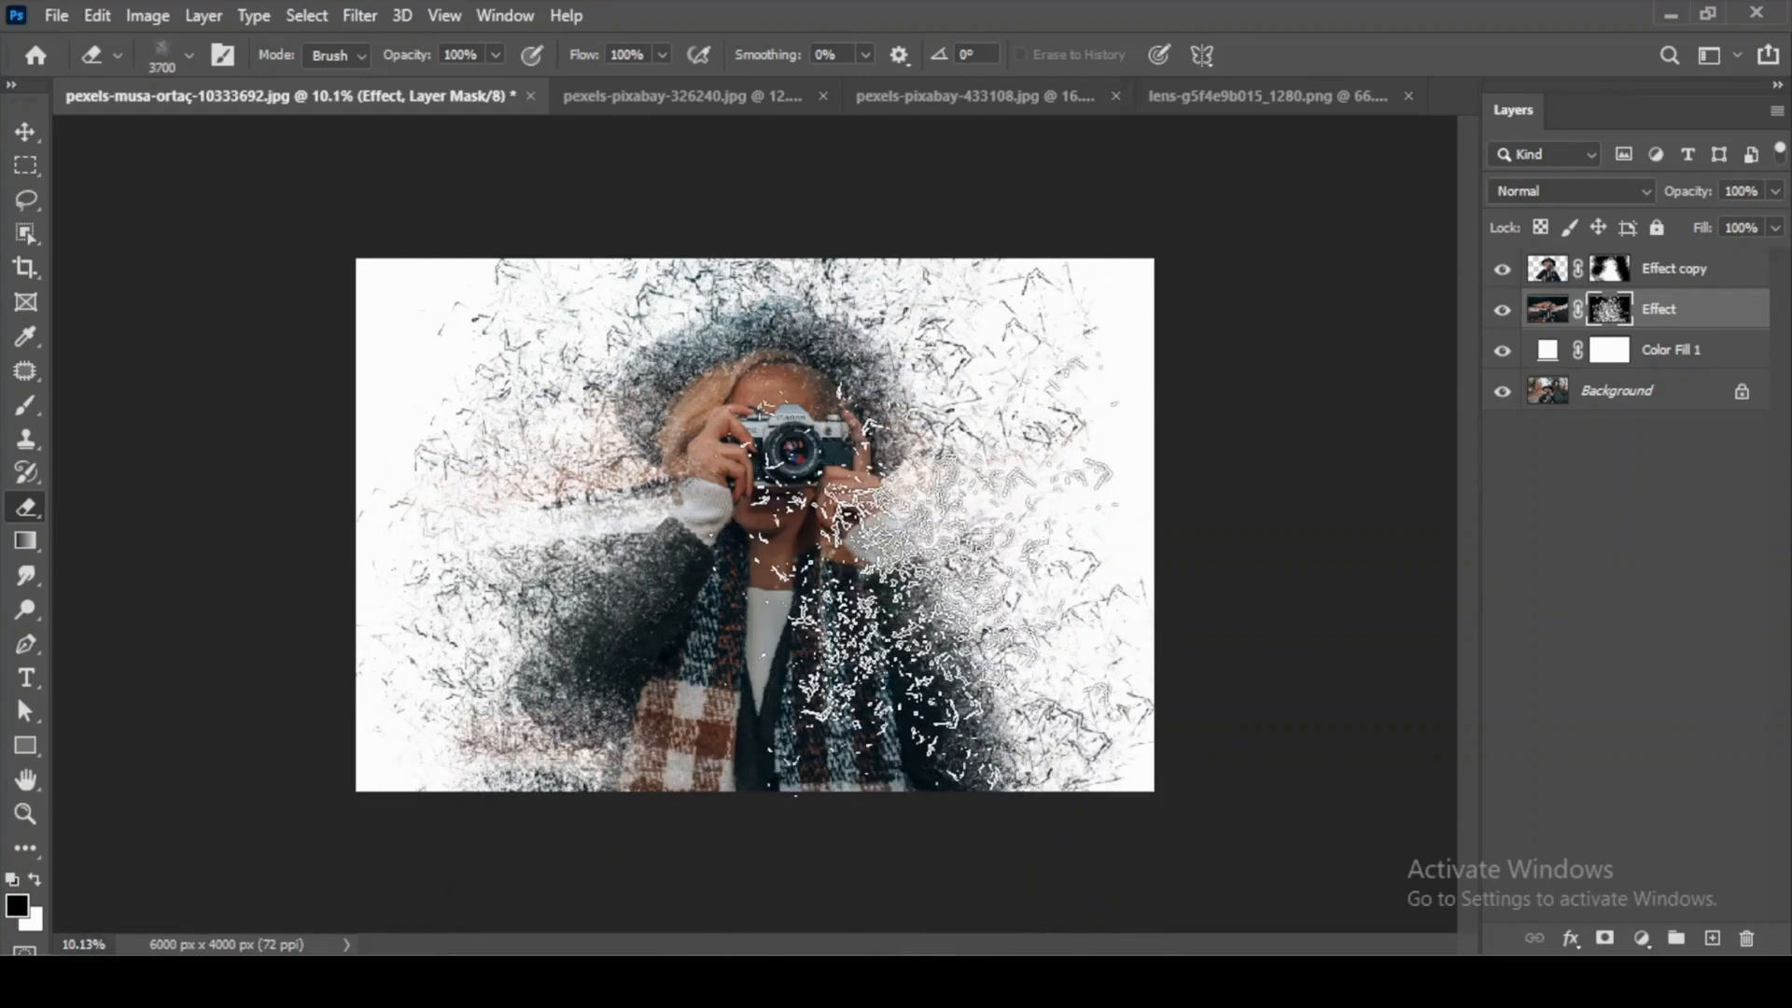
# Switch the Eraser to another broken-glass tip at 0°, enlarge it to 3700 px, and reveal denser fragments beside the right arm.
pyautogui.click(176, 54)
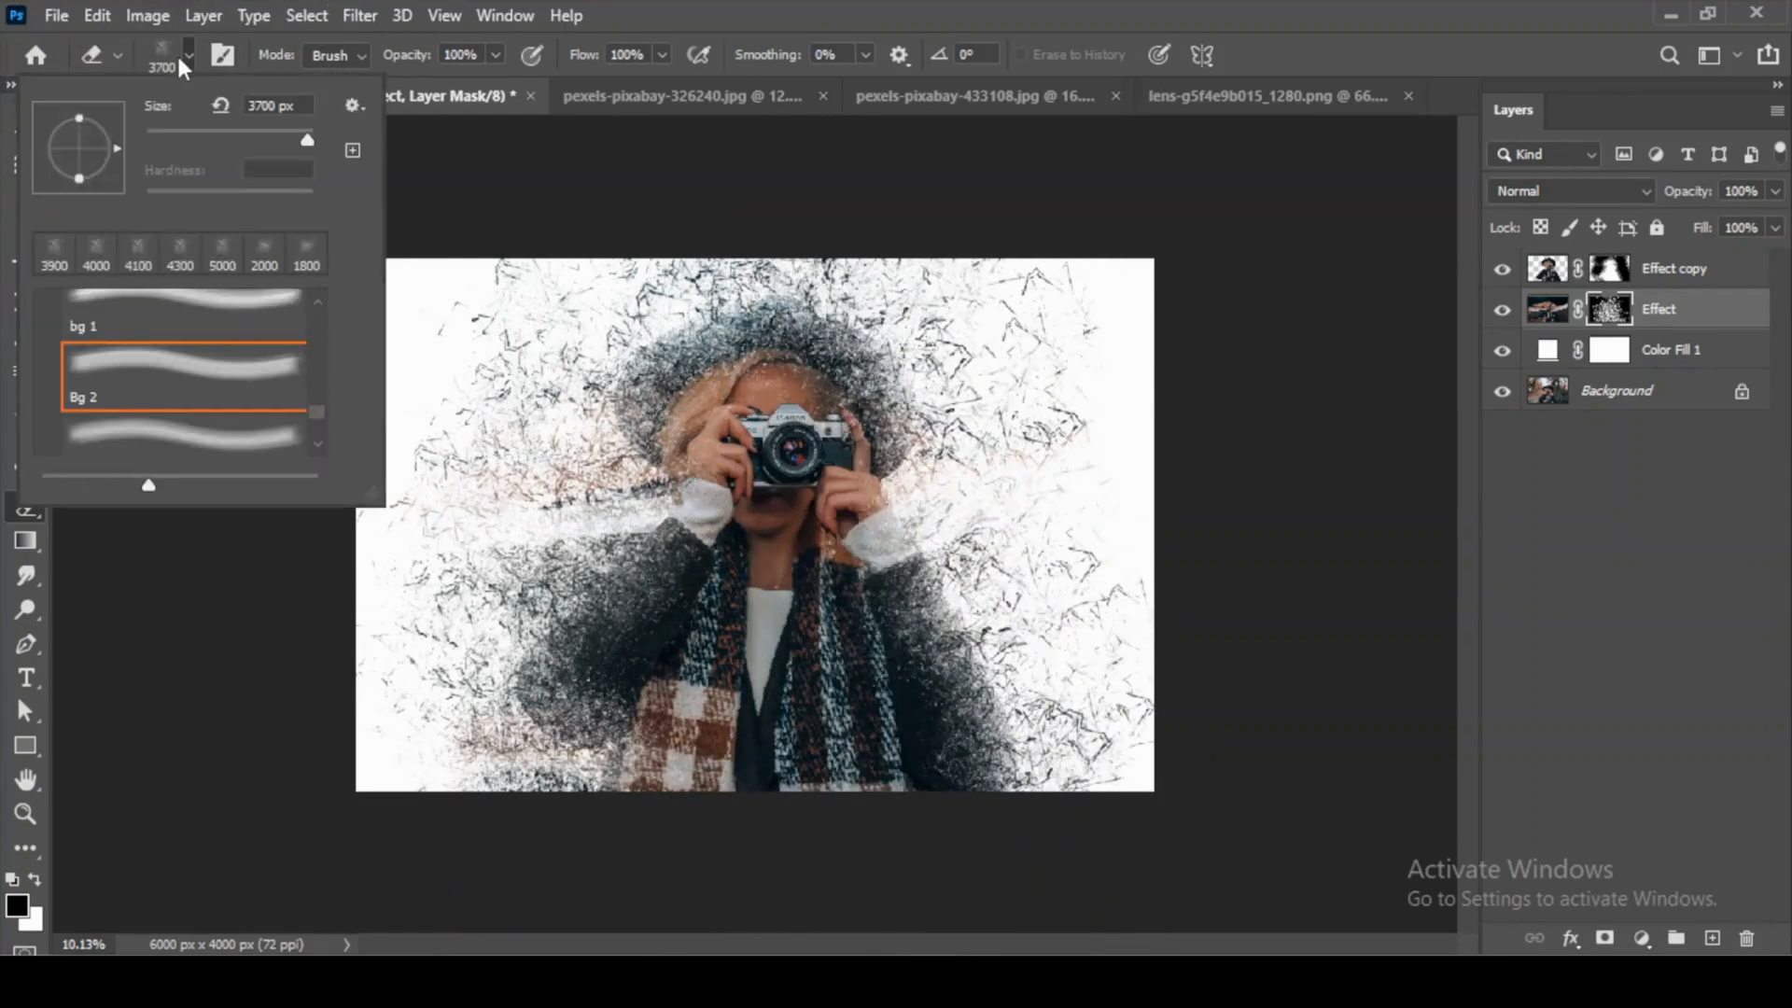
pyautogui.click(168, 348)
pyautogui.click(168, 397)
pyautogui.press('Return')
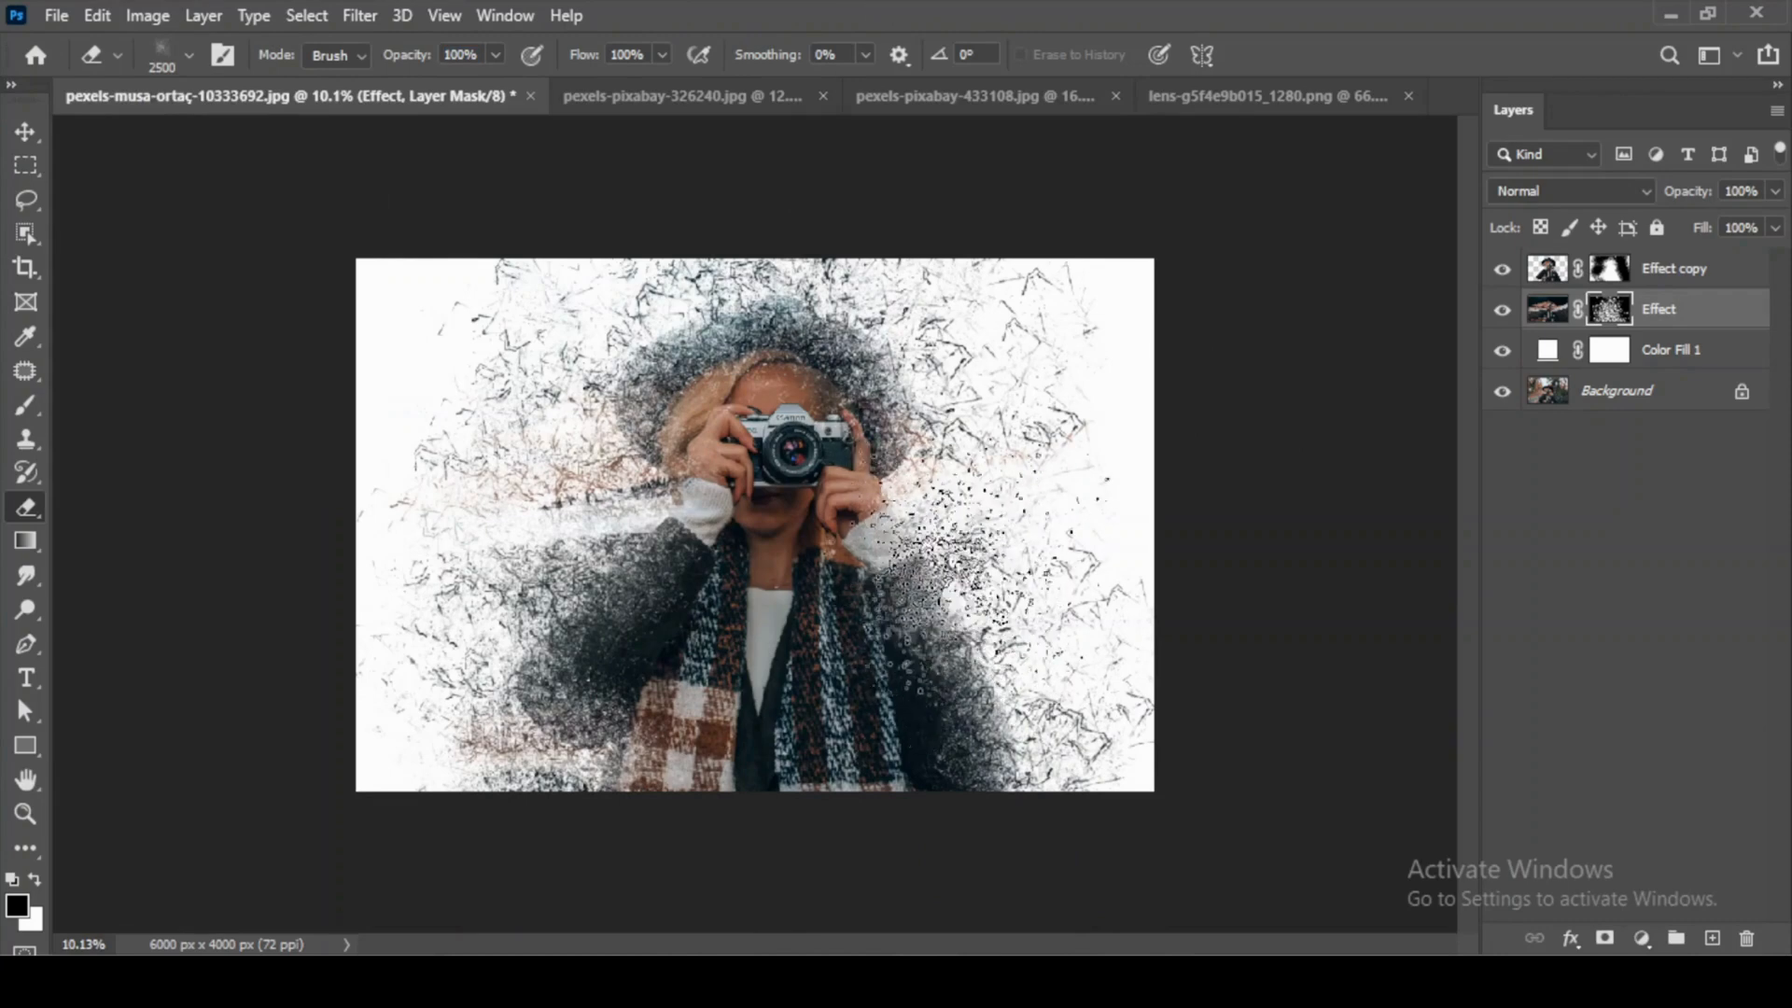
pyautogui.press(']')
pyautogui.press(']')
pyautogui.press(']')
pyautogui.press(']')
pyautogui.press(']')
pyautogui.press(']')
pyautogui.press(']')
pyautogui.press(']')
pyautogui.press(']')
pyautogui.press(']')
pyautogui.press(']')
pyautogui.press(']')
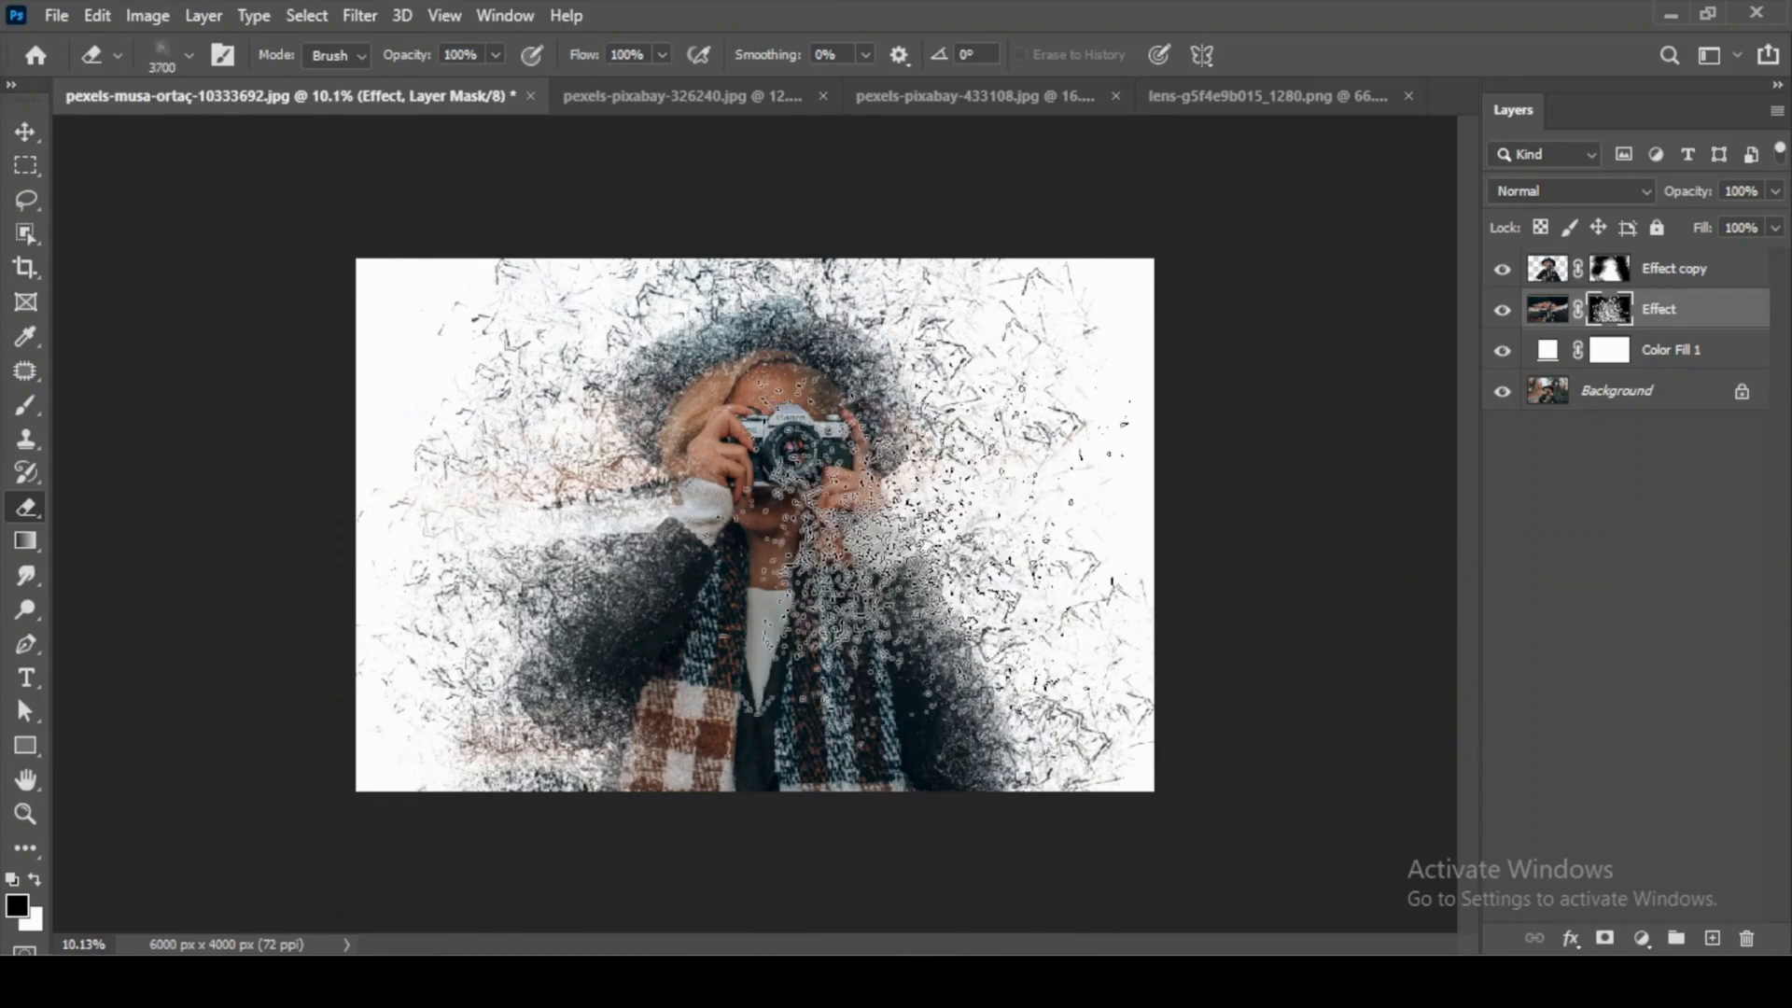
# Reveal denser smears beside the left arm and above the hat at 3800 px, and compare against the original Background layer.
pyautogui.press(']')
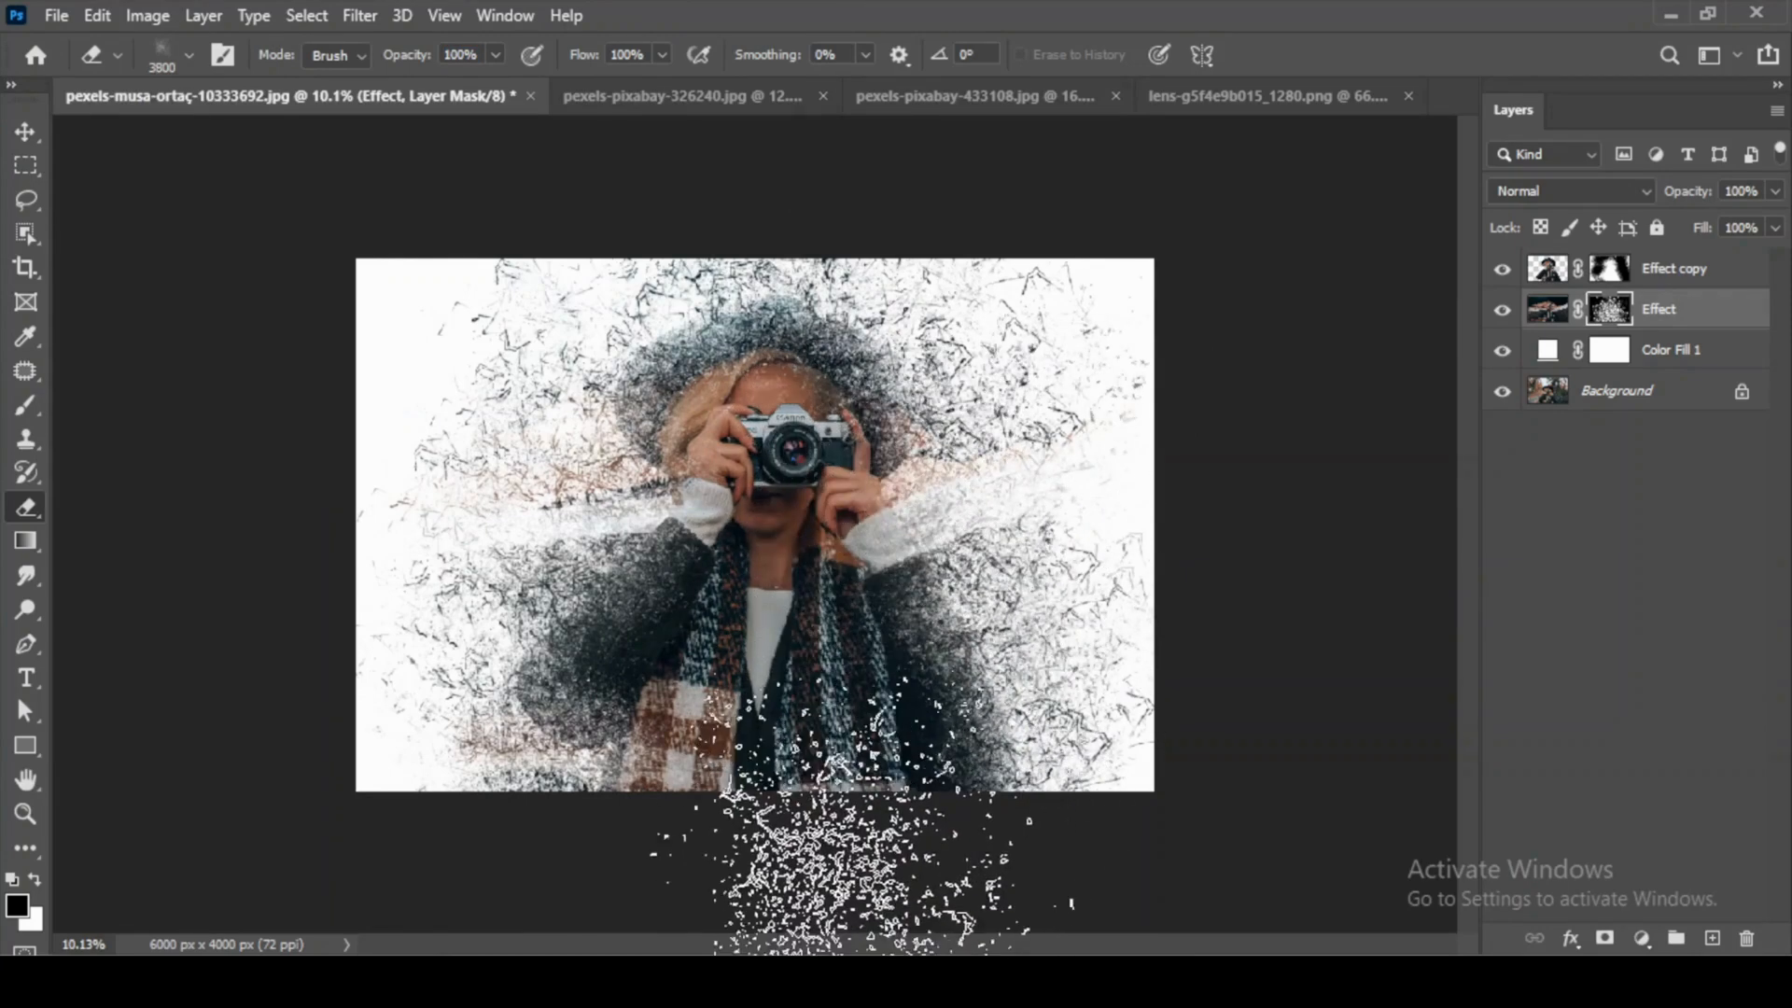
pyautogui.click(551, 635)
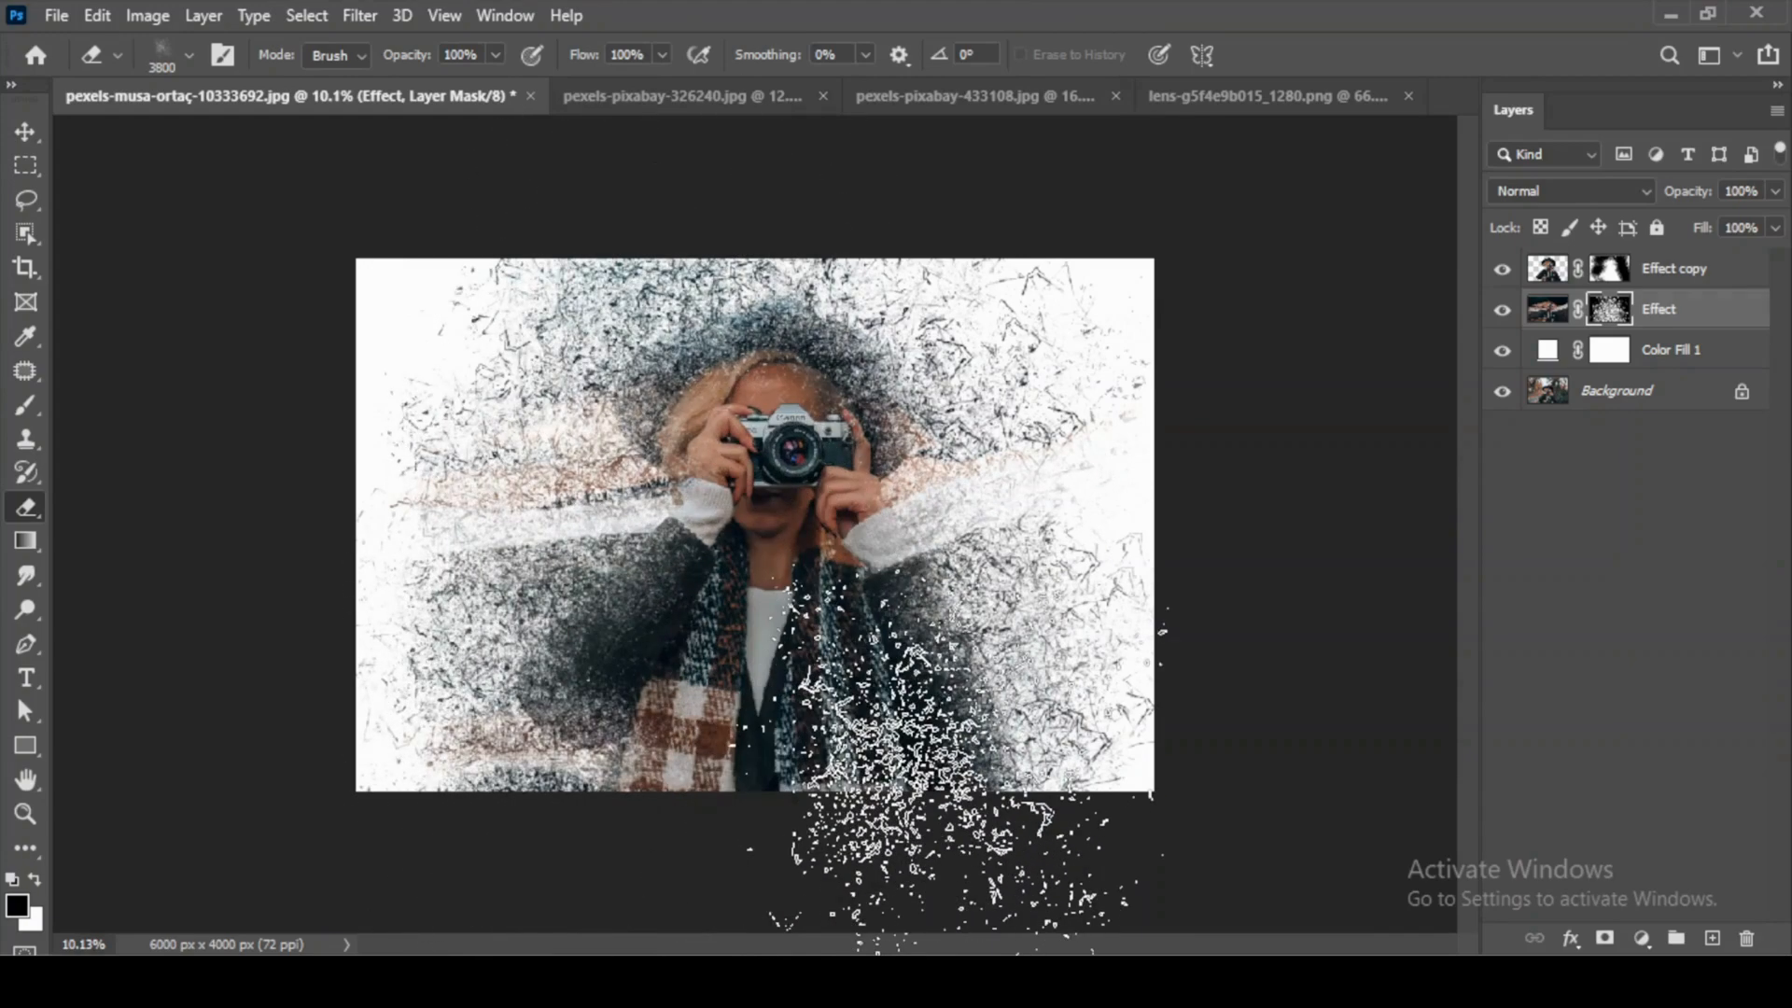
pyautogui.click(1008, 187)
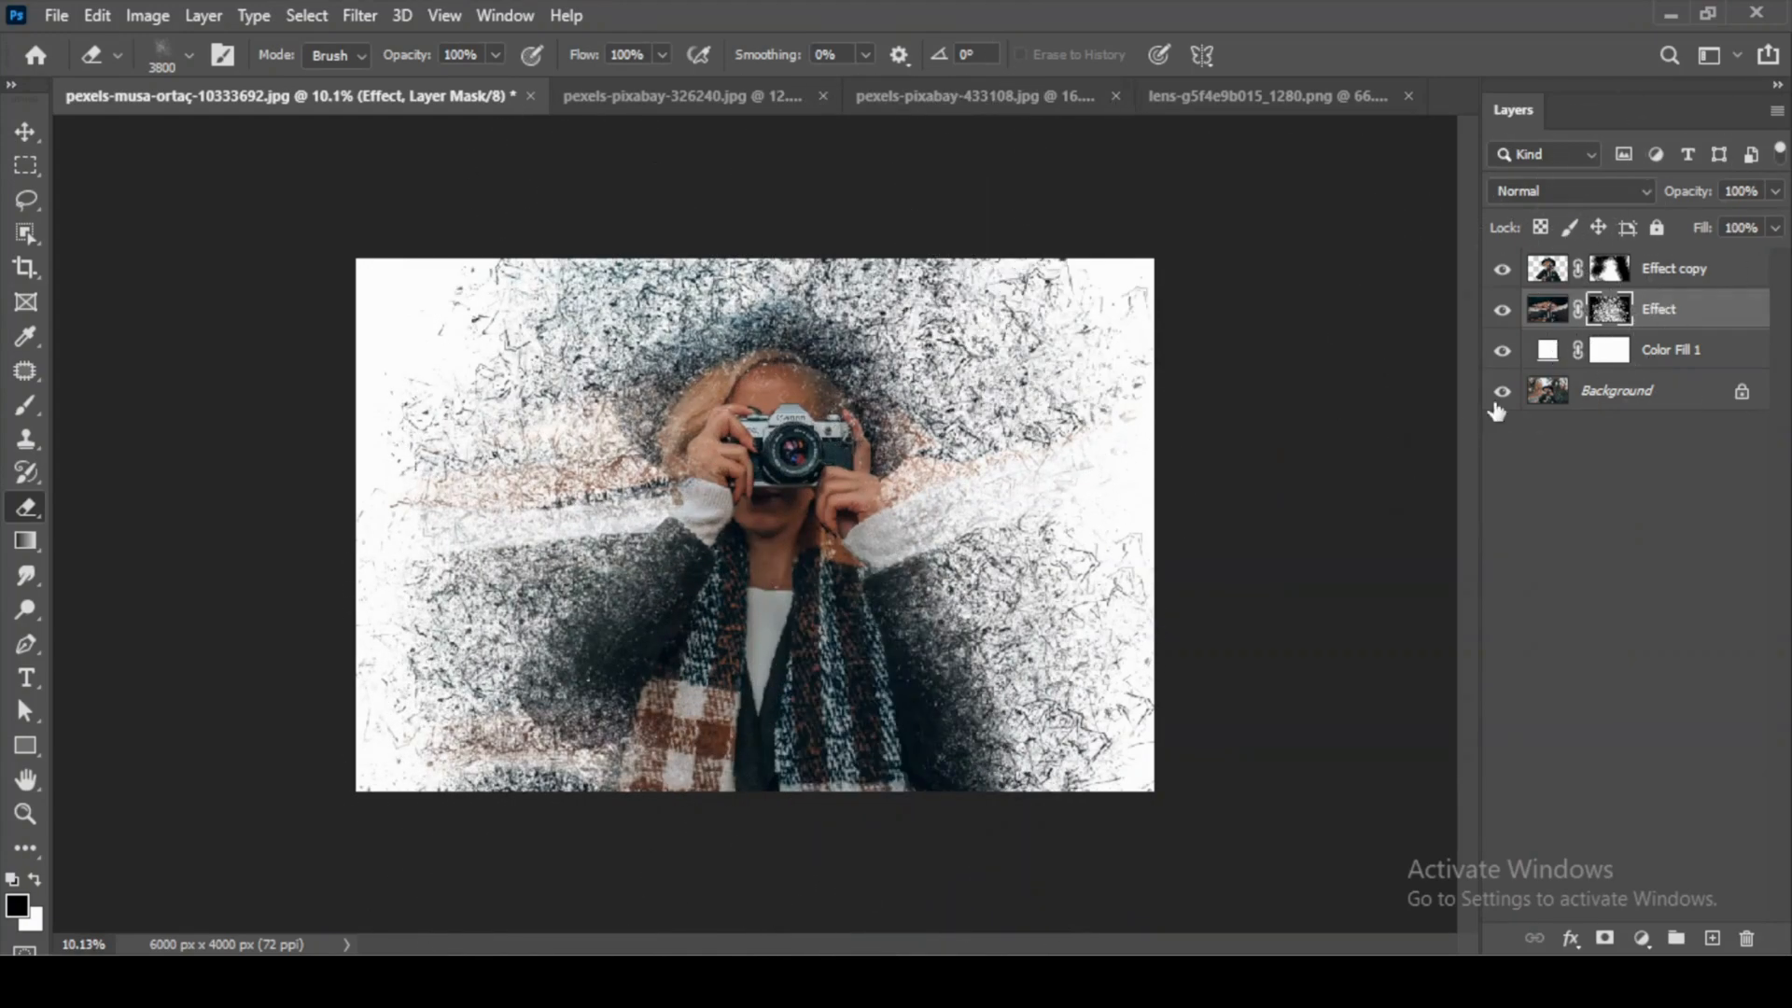
pyautogui.keyDown('alt'); pyautogui.click(1502, 392); pyautogui.keyUp('alt')
pyautogui.keyDown('alt'); pyautogui.click(1501, 392); pyautogui.keyUp('alt')
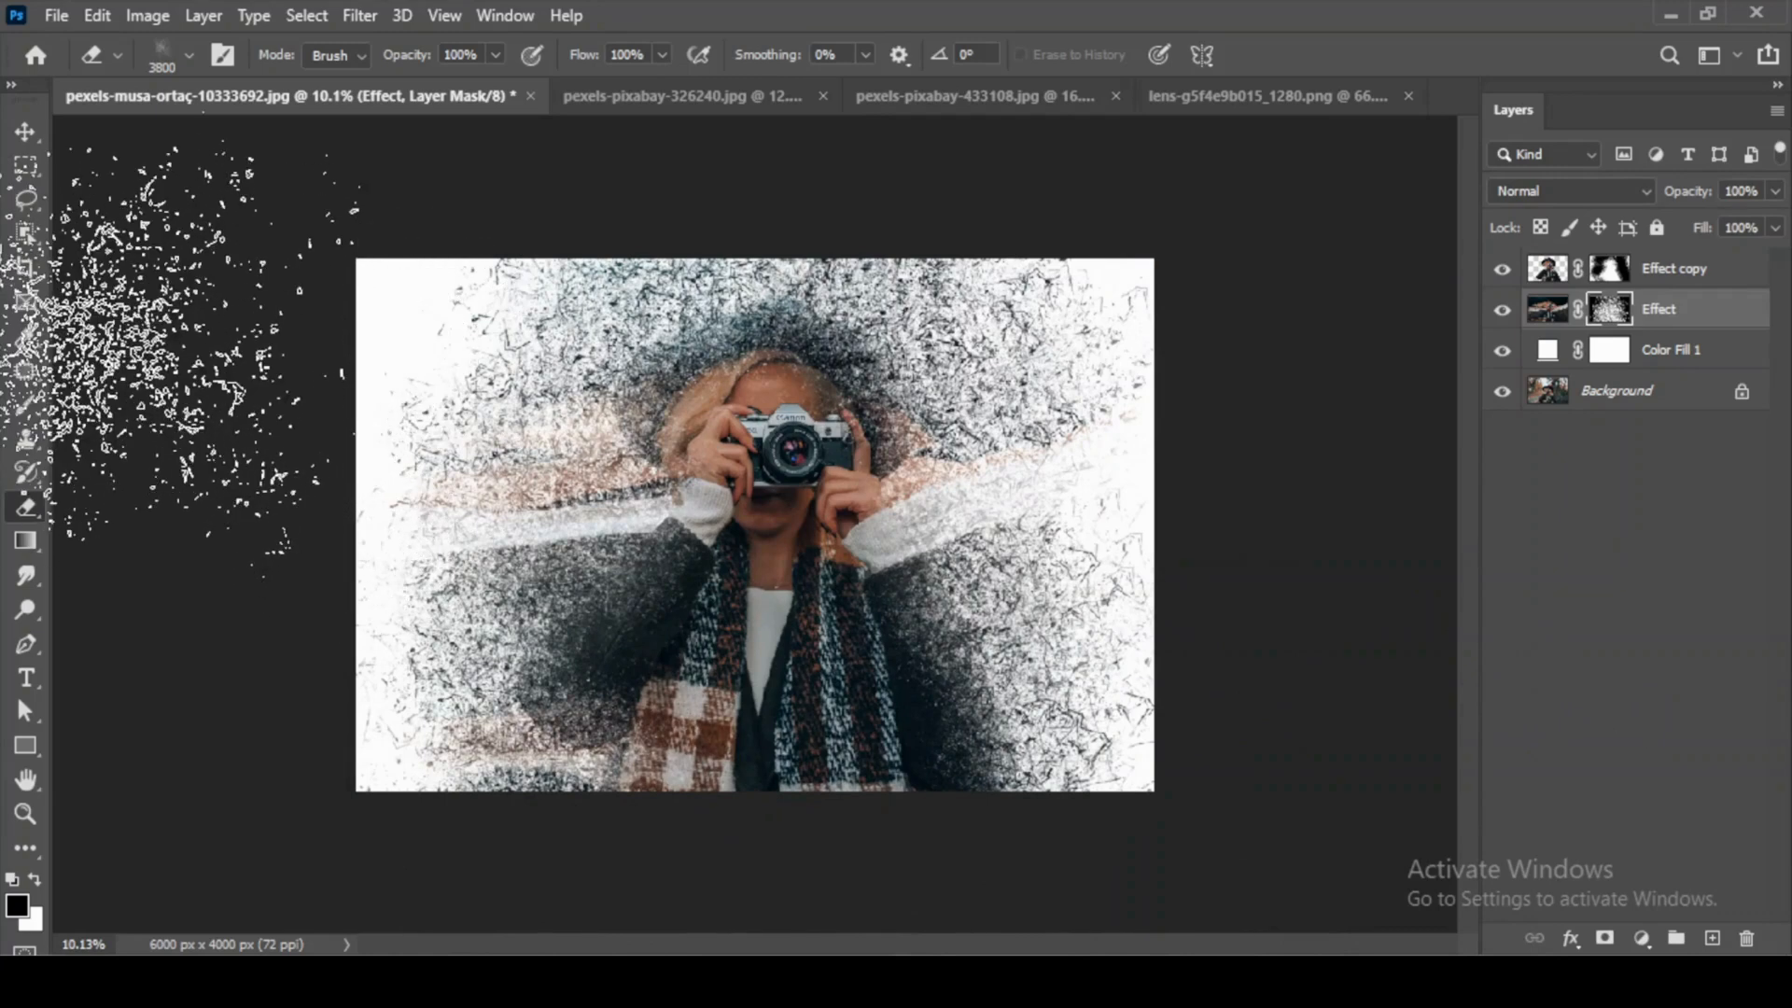
# Switch to the Mixer Brush tool.
pyautogui.press('b')
pyautogui.rightClick(31, 411)
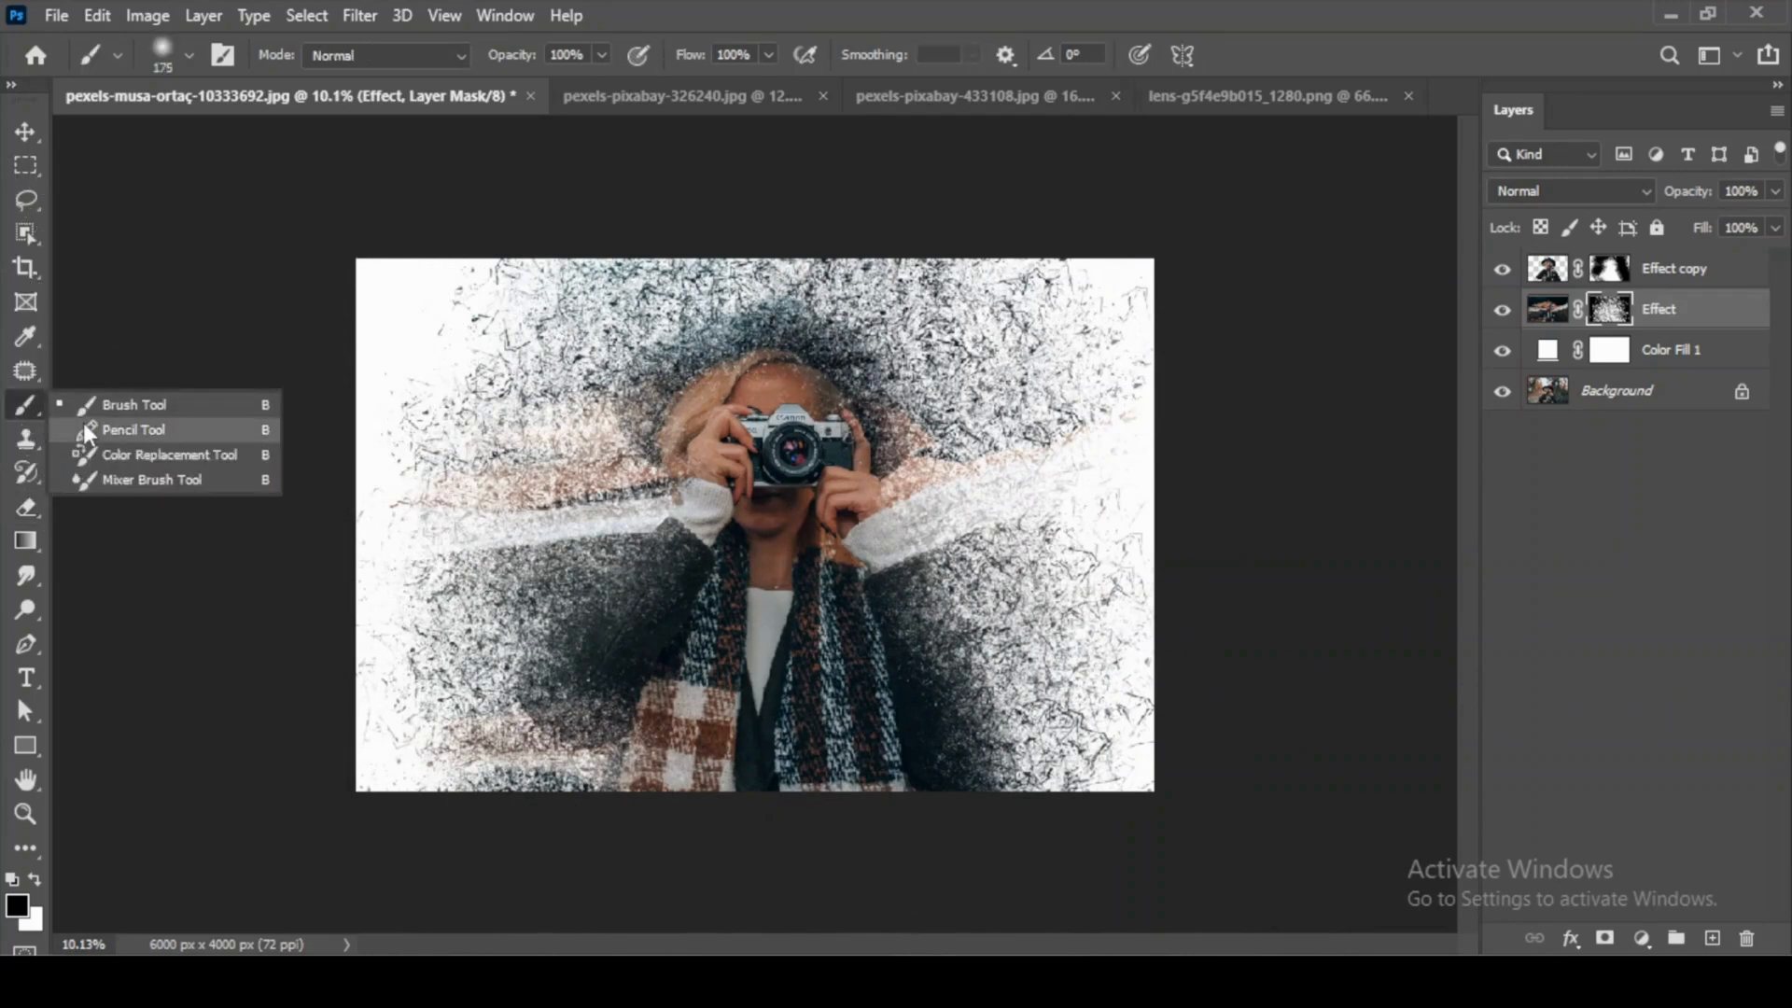
pyautogui.click(109, 477)
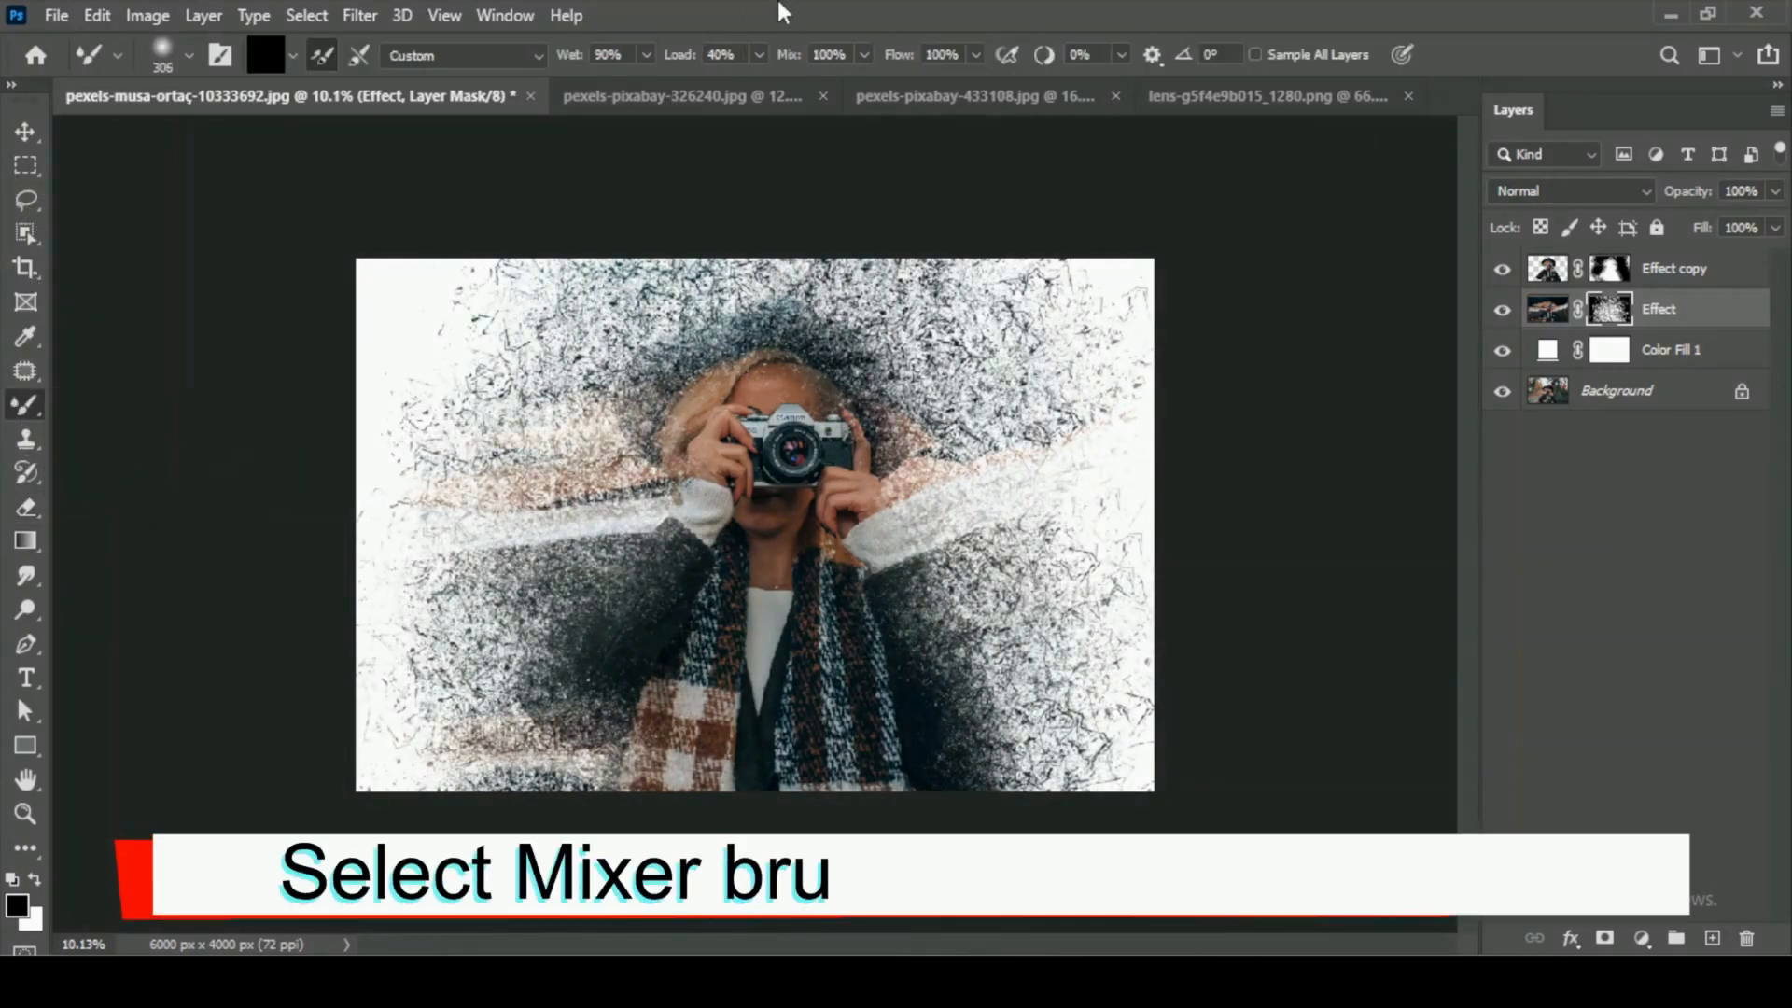
# Set the Mixer Brush to 30% wet and 37% load.
pyautogui.scroll(2, 567, 377)
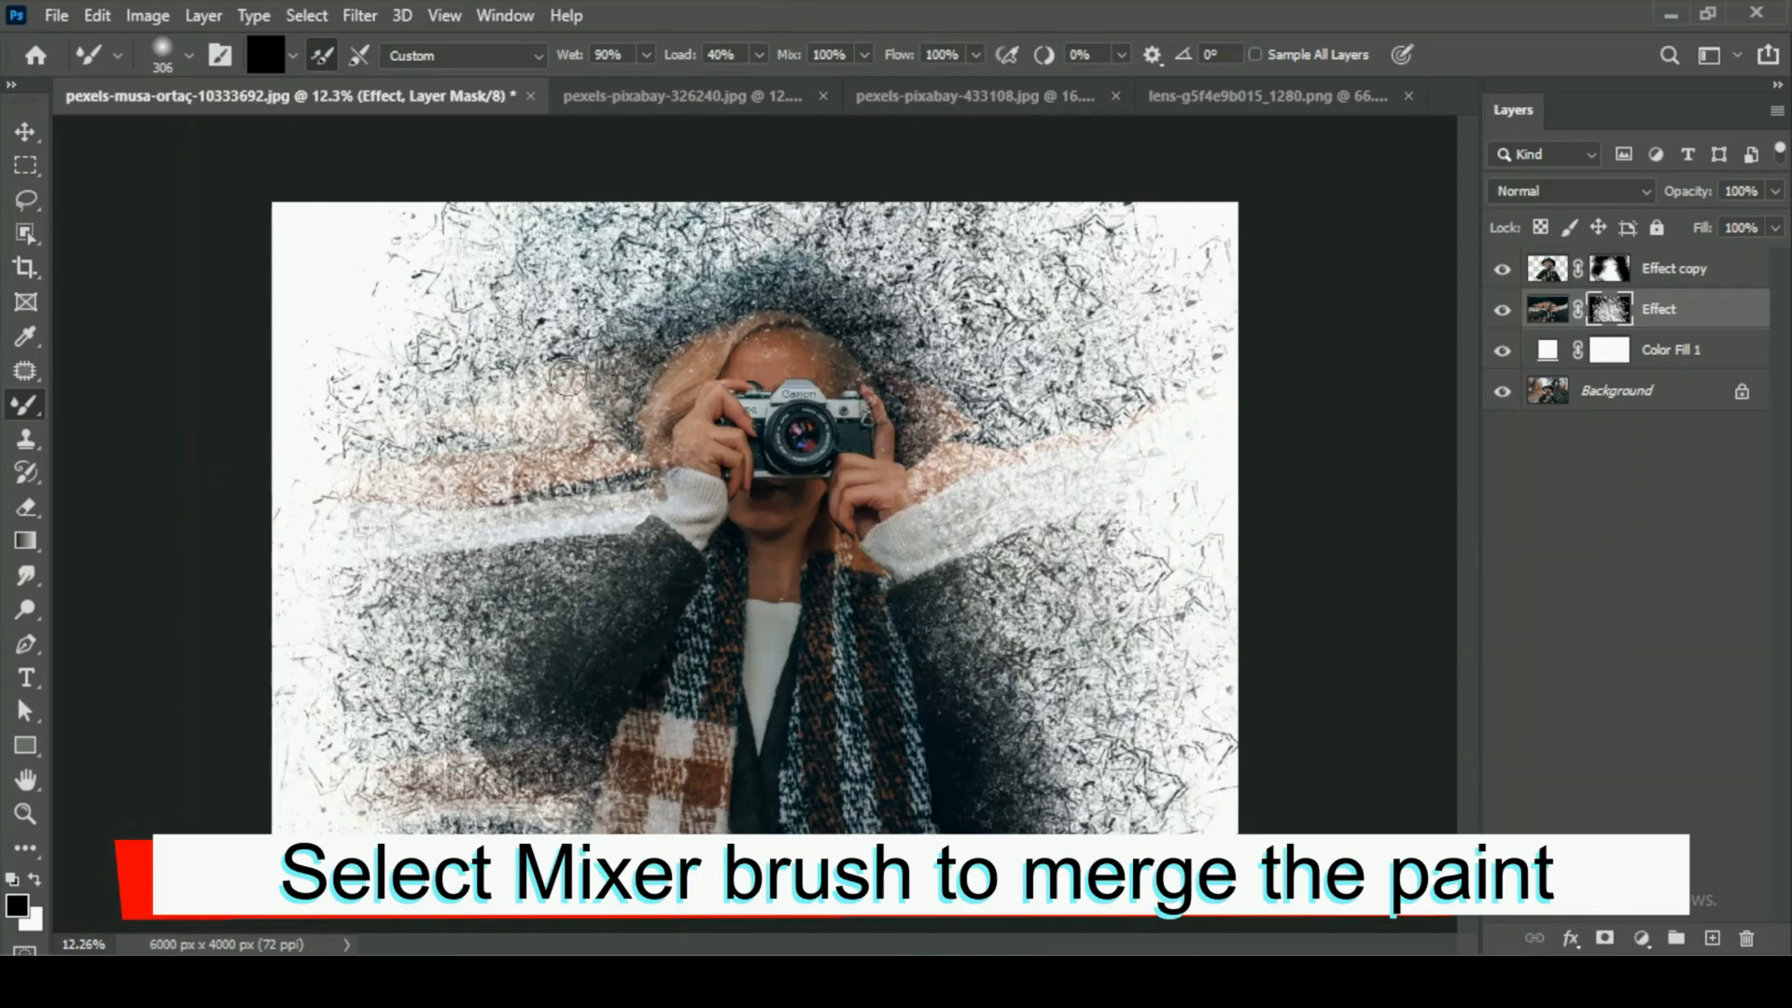
pyautogui.scroll(1, 568, 377)
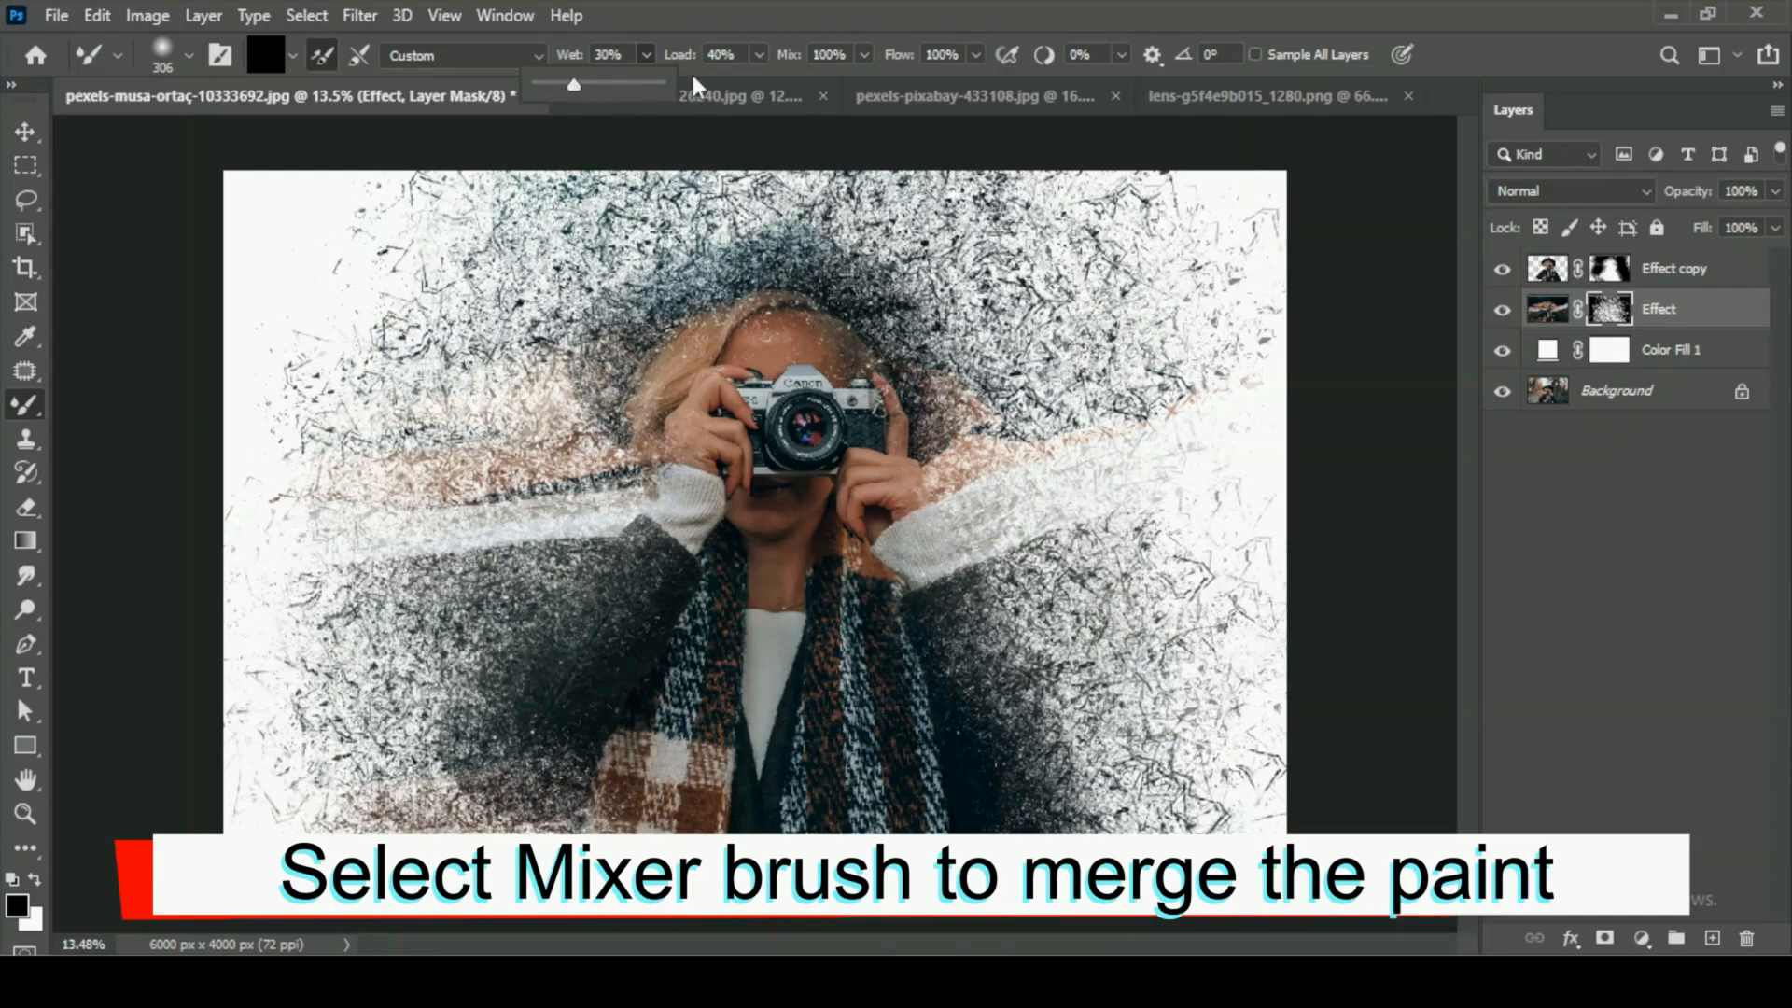
pyautogui.click(759, 56)
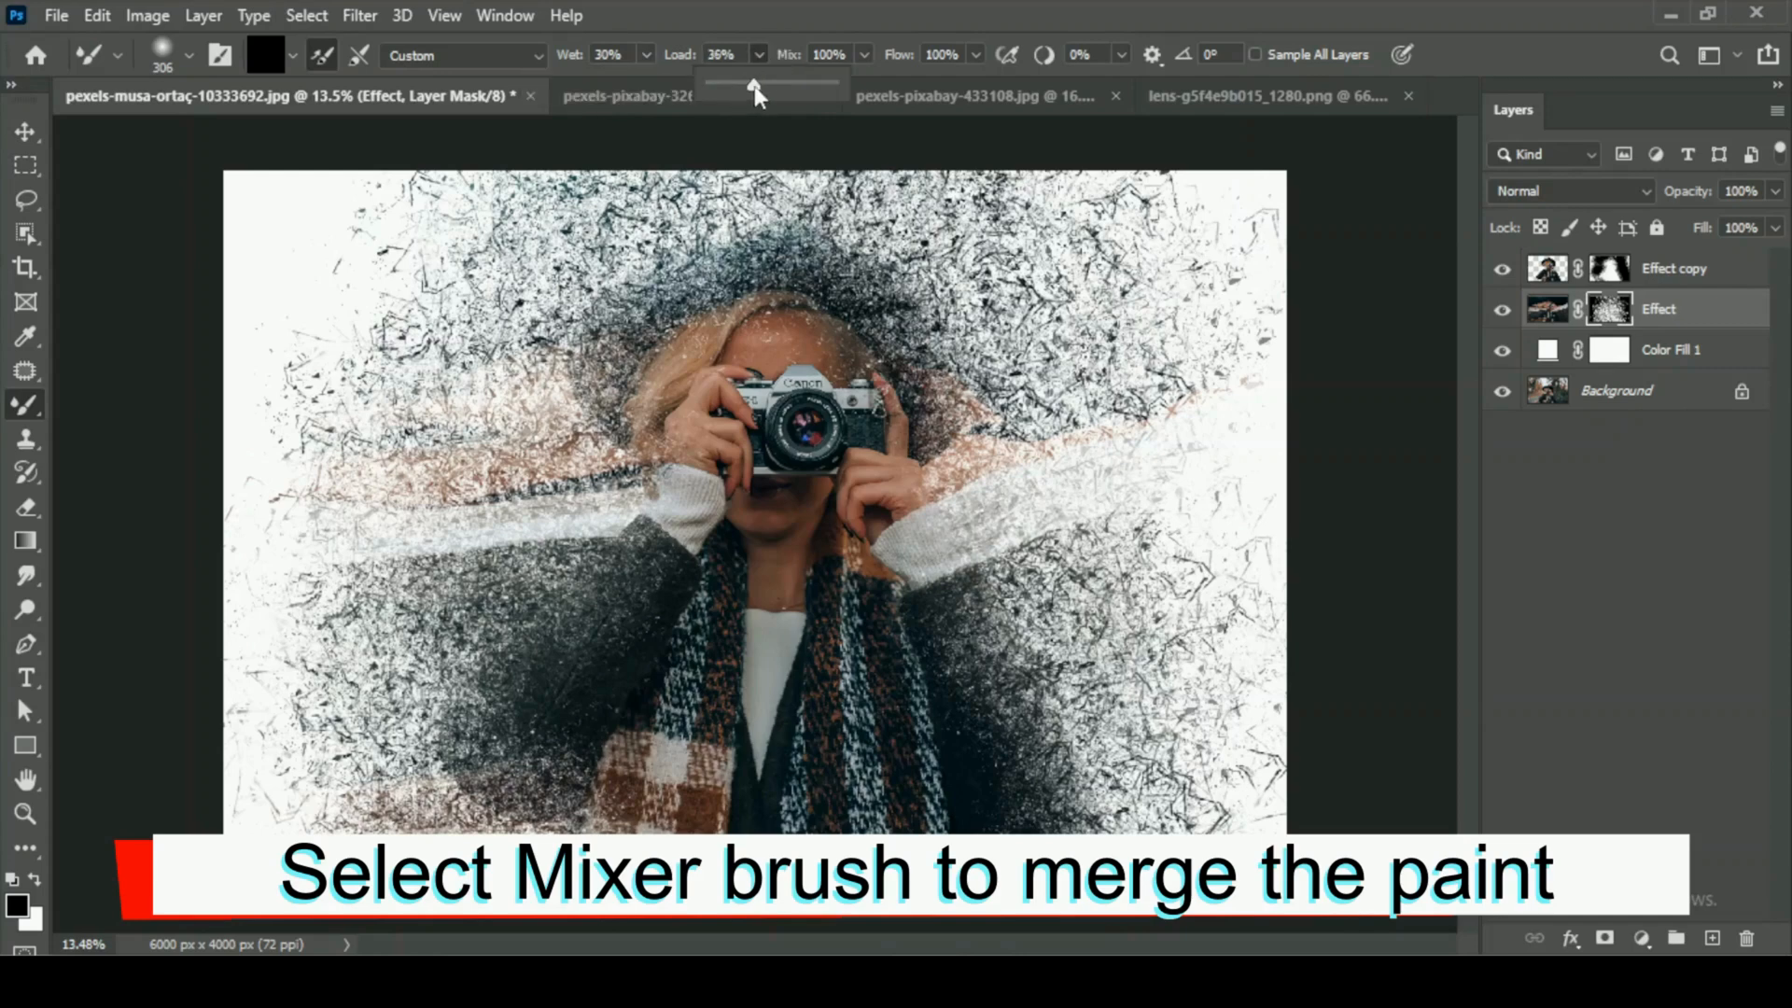
pyautogui.moveTo(754, 88); pyautogui.dragTo(757, 89)
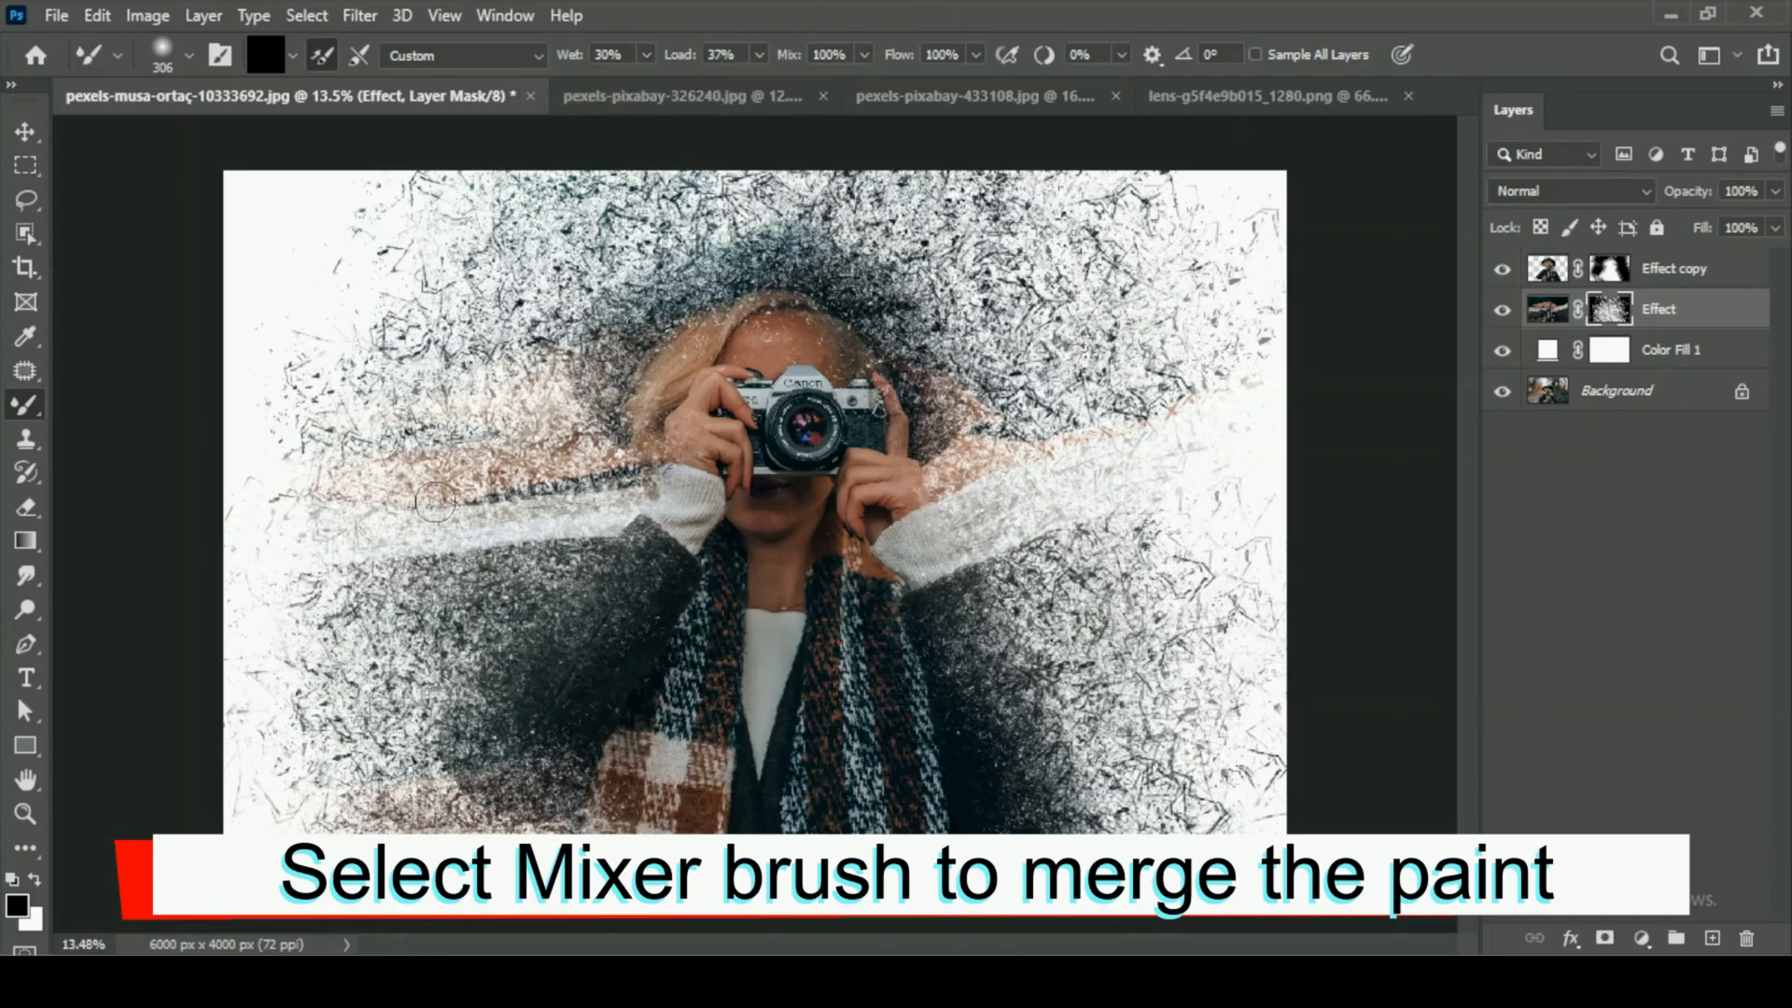
pyautogui.scroll(1, 435, 504)
pyautogui.scroll(3, 396, 504)
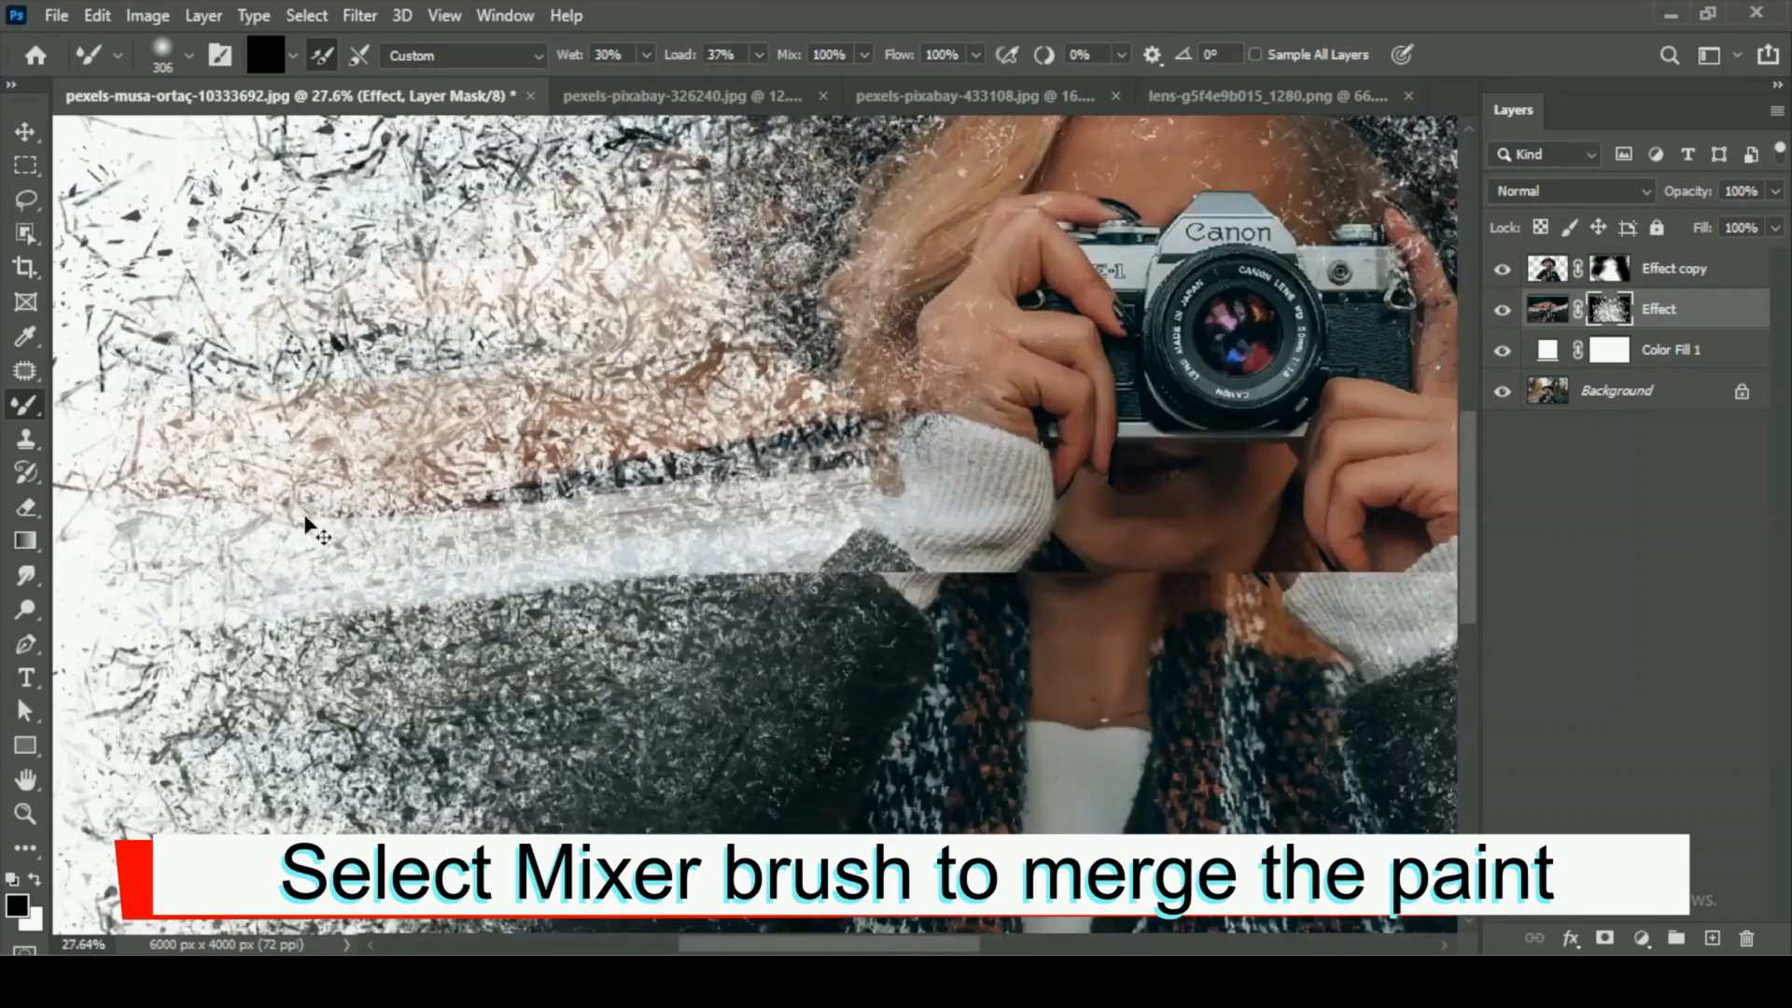
# Blend the smeared sleeve streaks of both arms on the Effect layer's image with the Mixer Brush at 800 px and 600 px.
pyautogui.click(1546, 313)
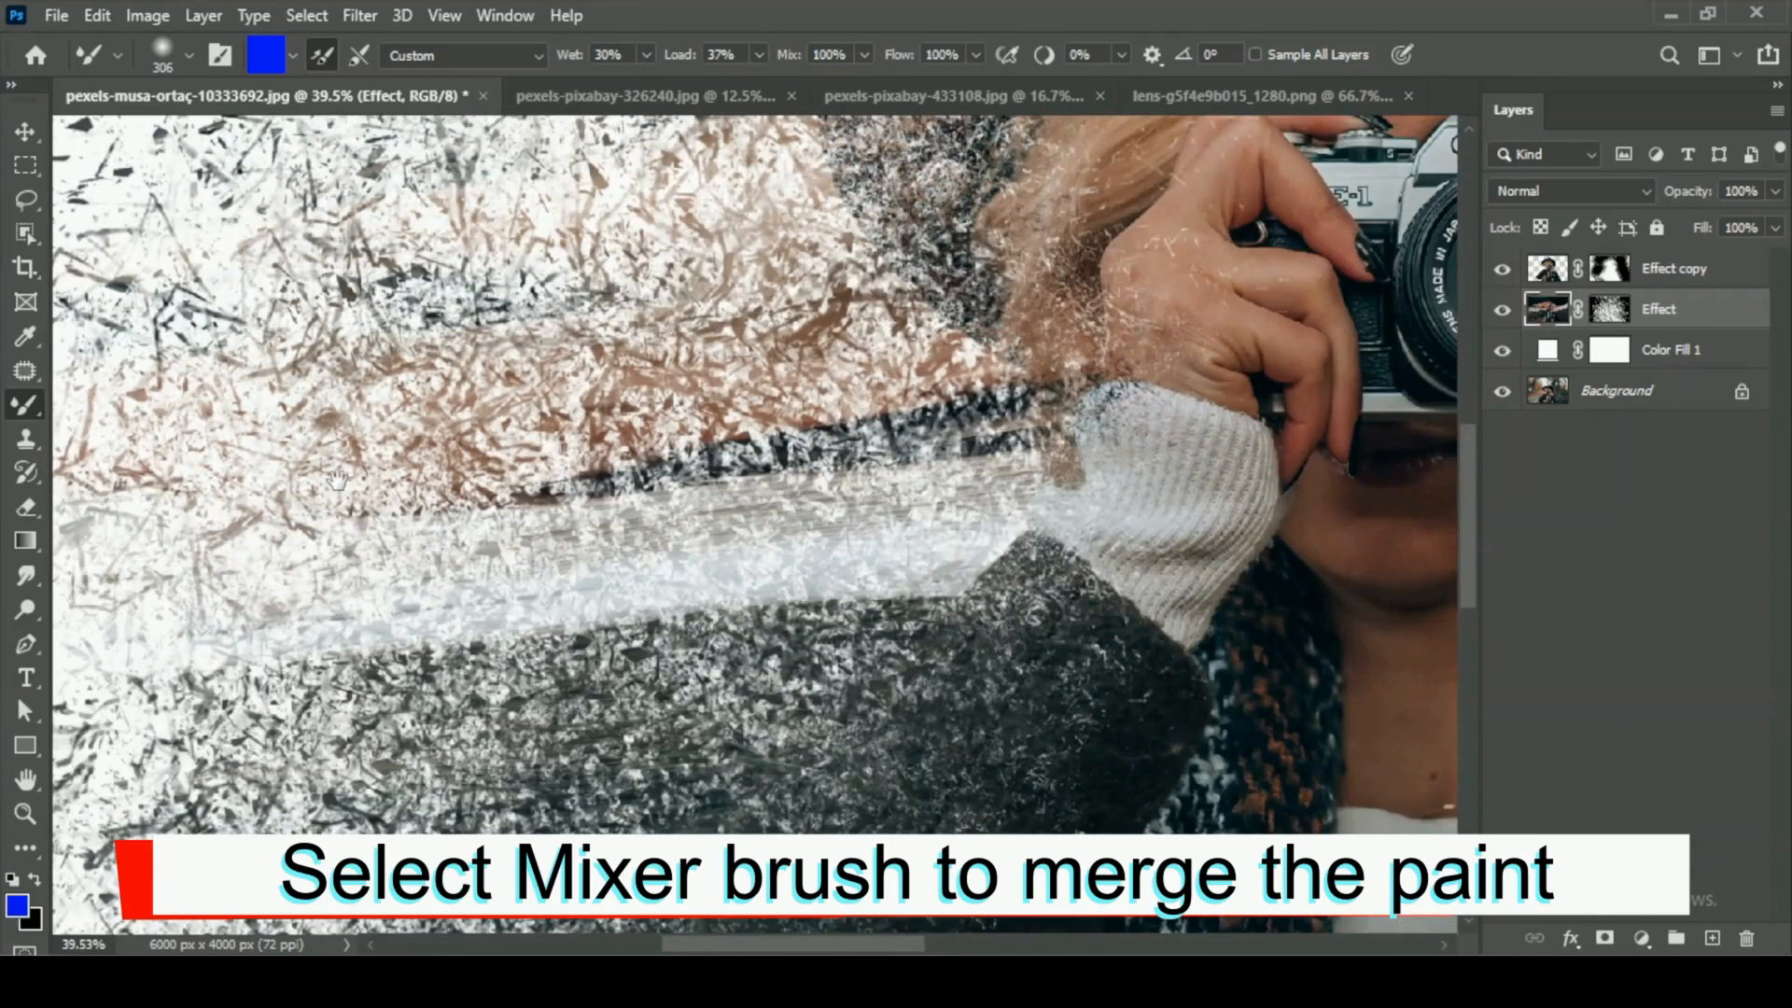
pyautogui.moveTo(337, 481); pyautogui.dragTo(386, 727)
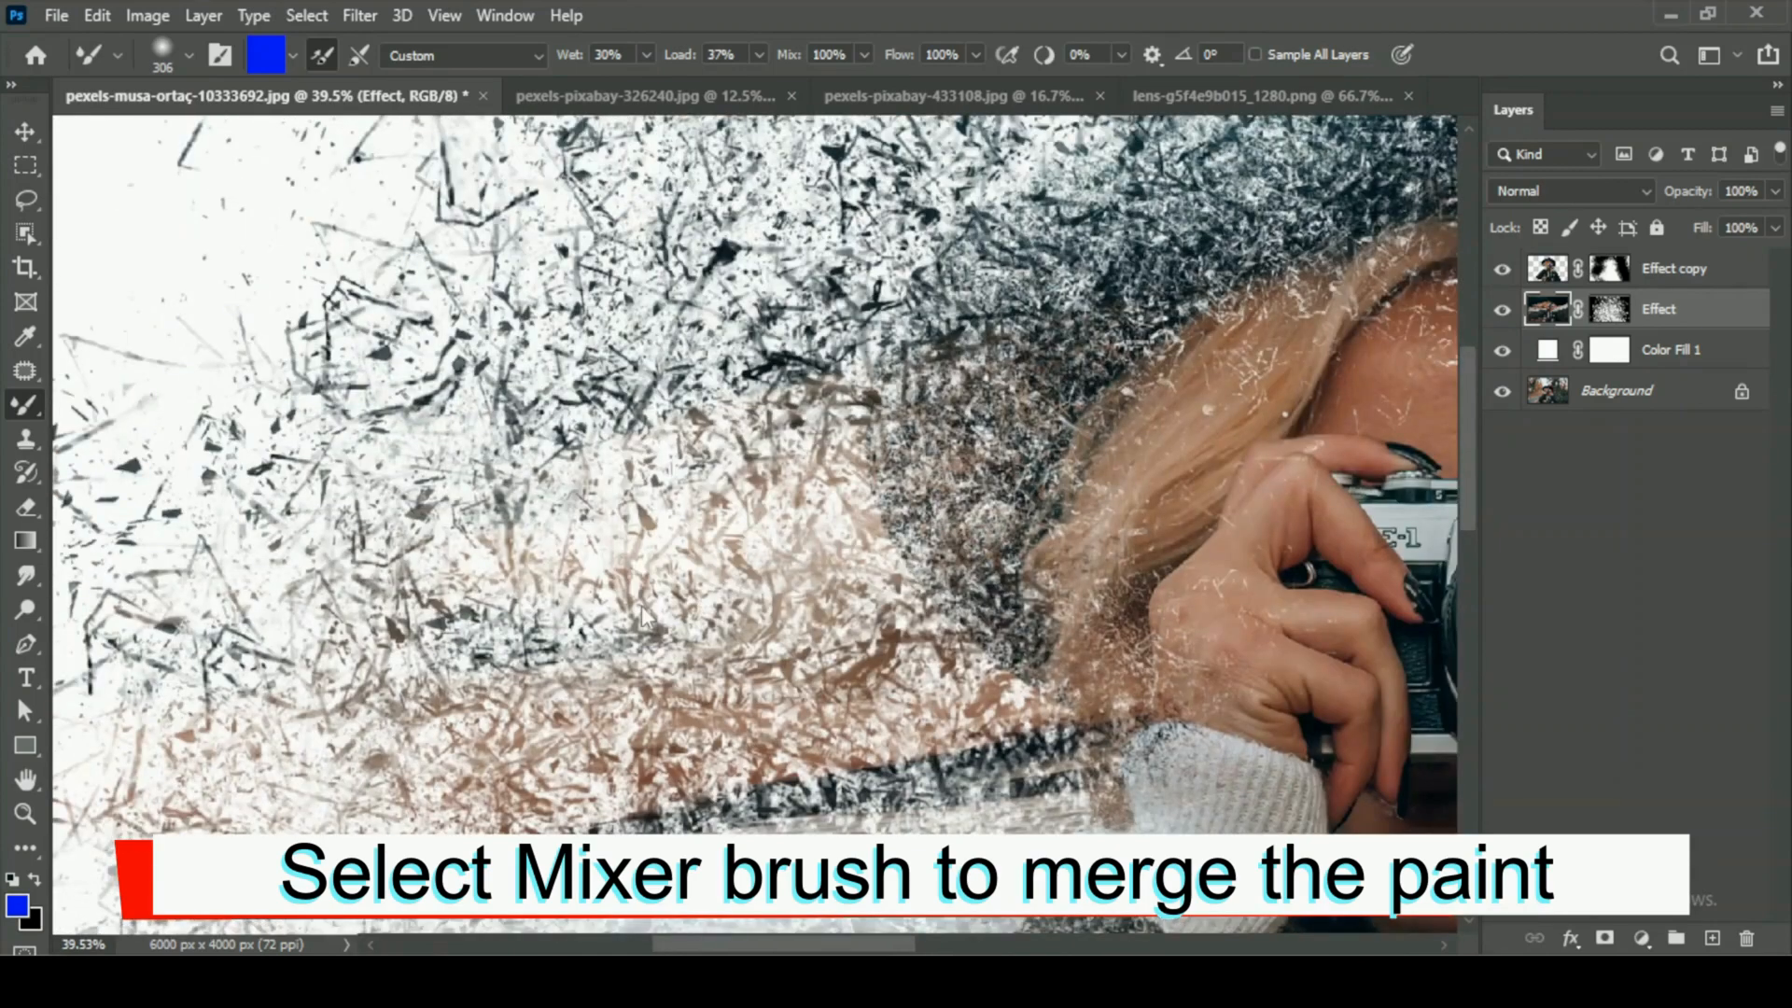
pyautogui.scroll(-7, 594, 522)
pyautogui.press(']')
pyautogui.press(']')
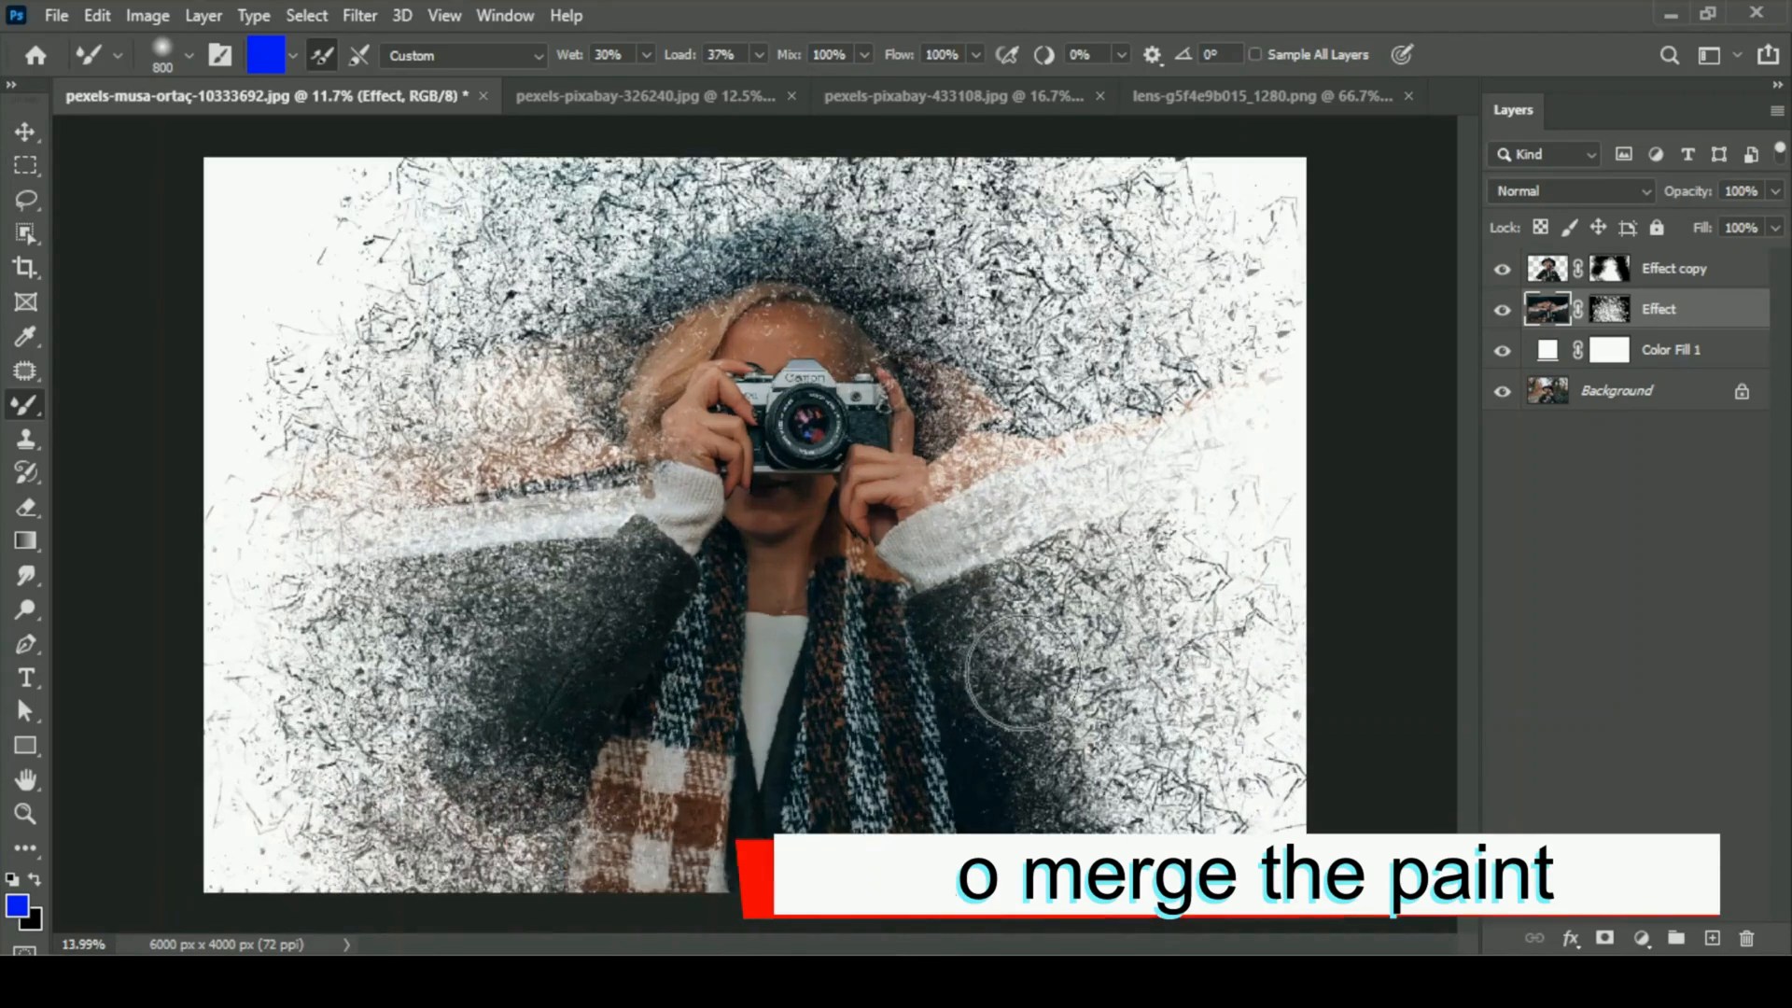
pyautogui.moveTo(1100, 582)
pyautogui.mouseDown()
pyautogui.moveTo(1027, 555)
pyautogui.moveTo(1123, 420)
pyautogui.mouseUp()
pyautogui.press('[')
pyautogui.press('[')
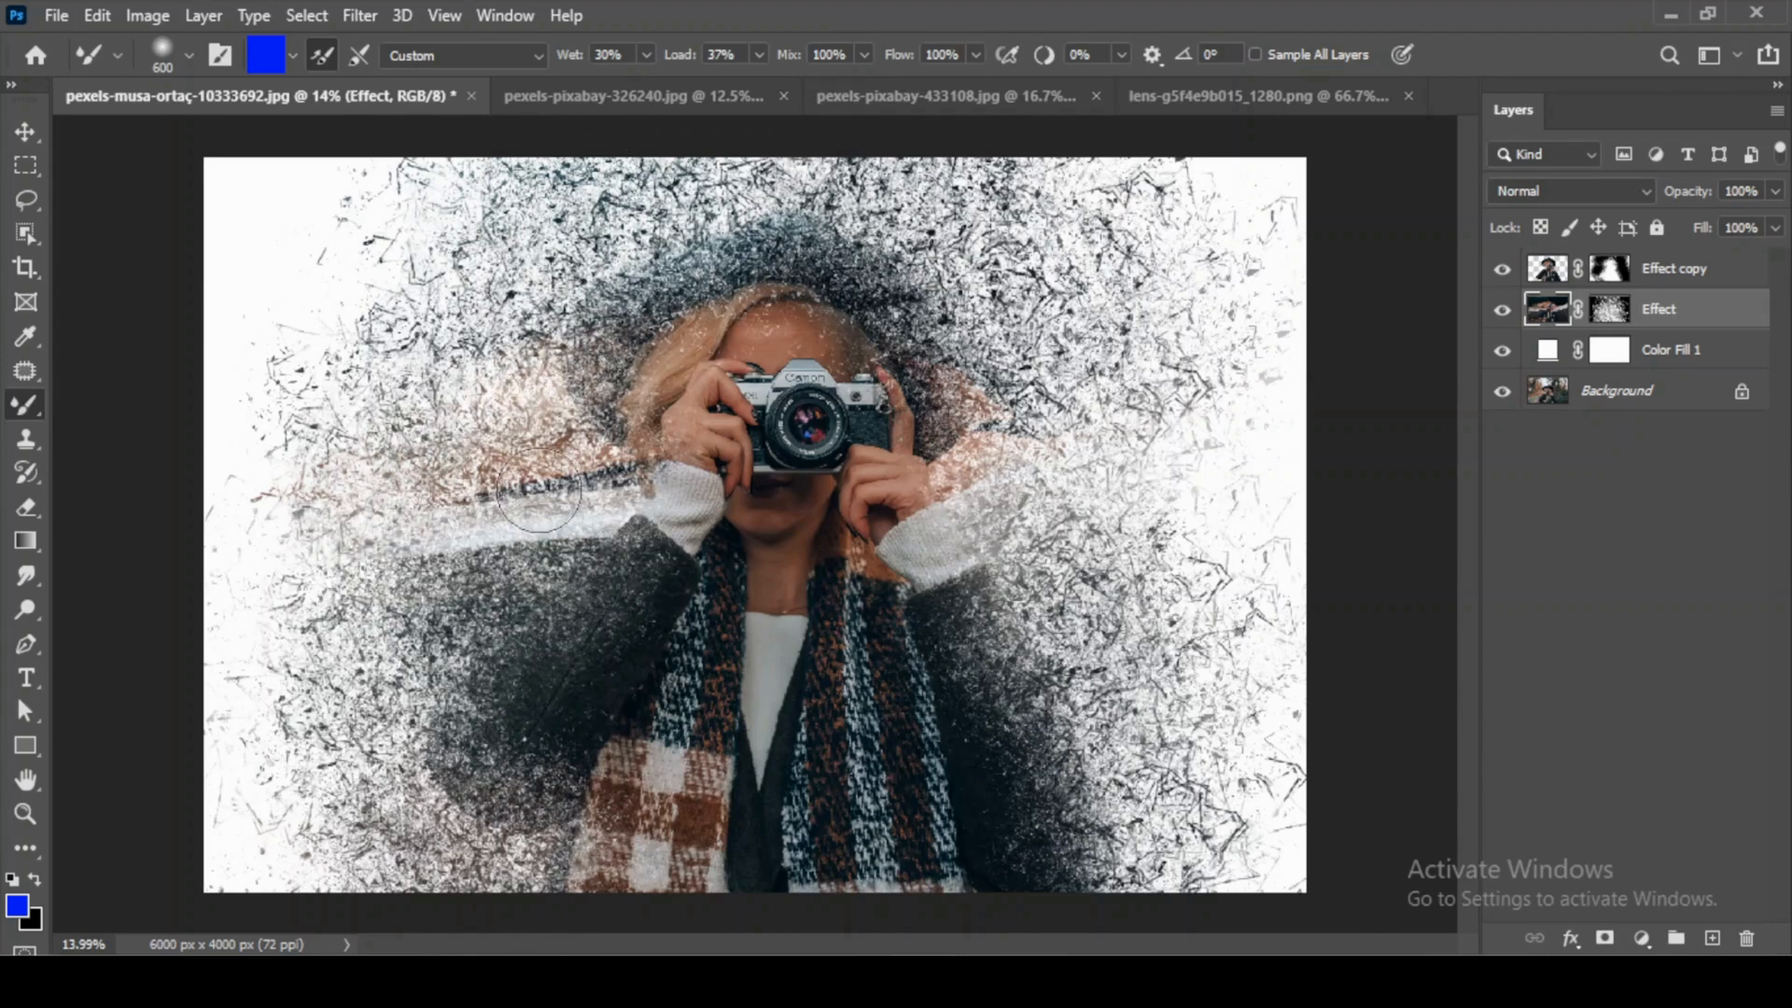
pyautogui.scroll(-2, 540, 490)
pyautogui.scroll(5, 607, 439)
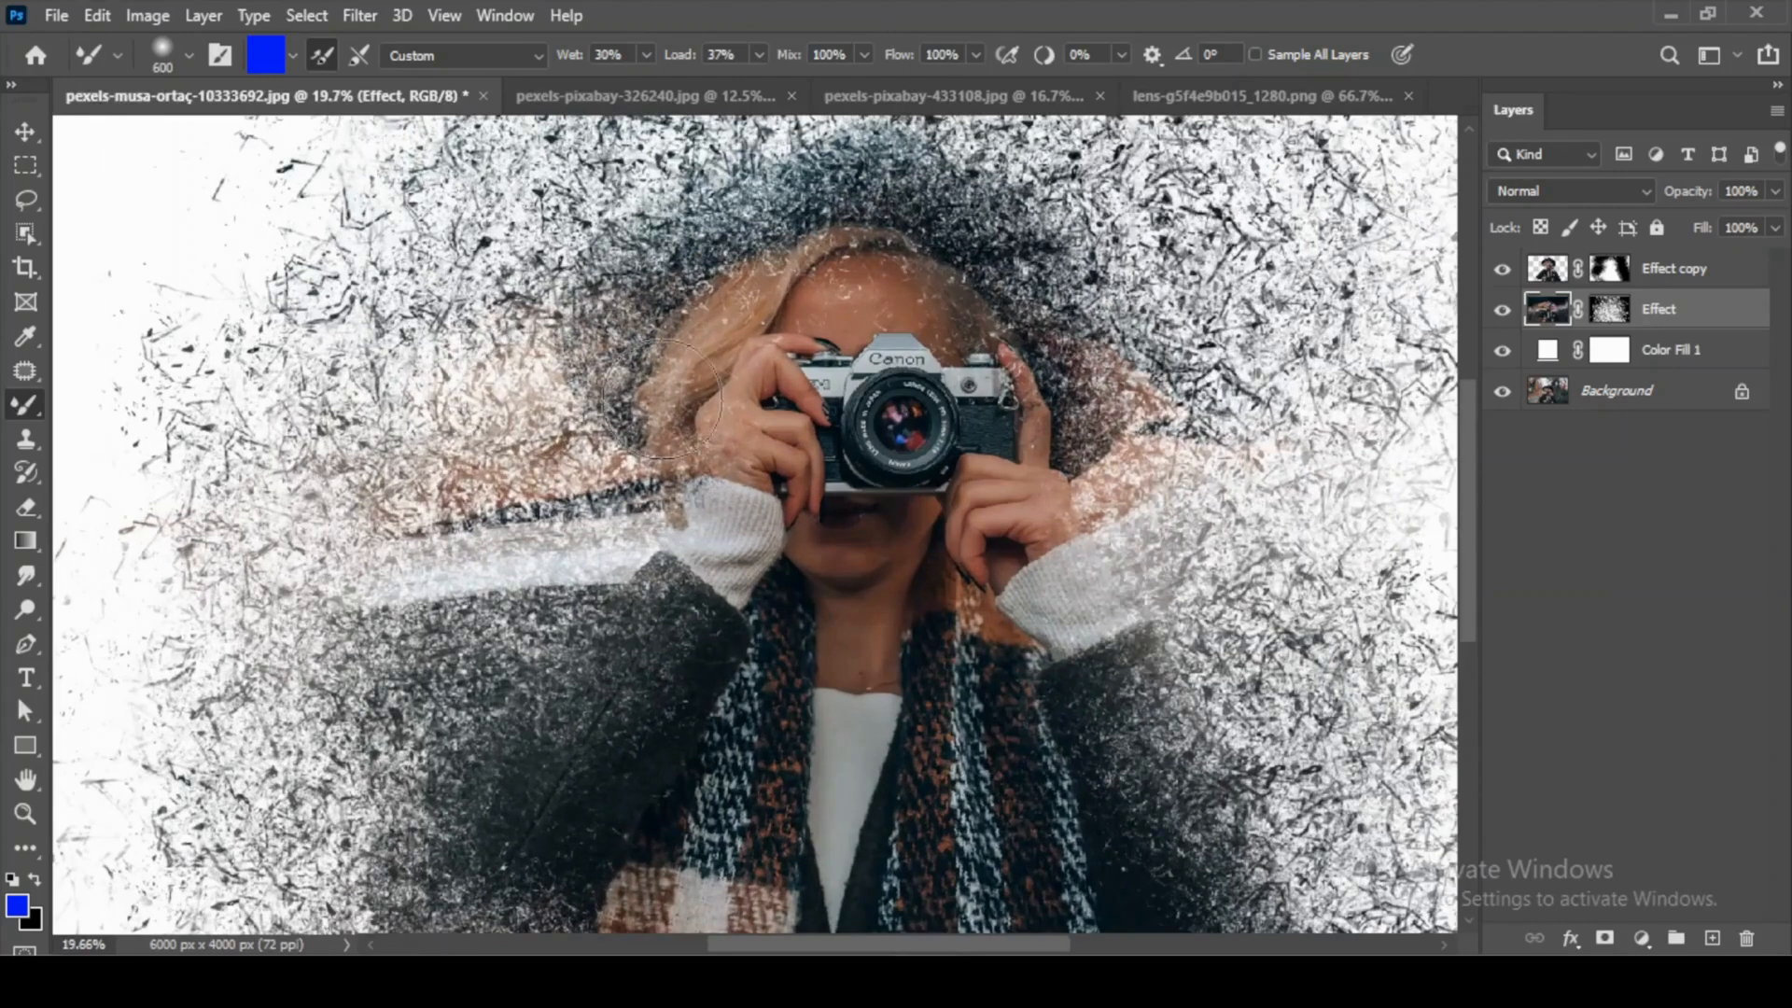
# Target the Effect copy layer's mask and give the Mixer Brush the Soft Round tip from General Brushes.
pyautogui.click(1605, 278)
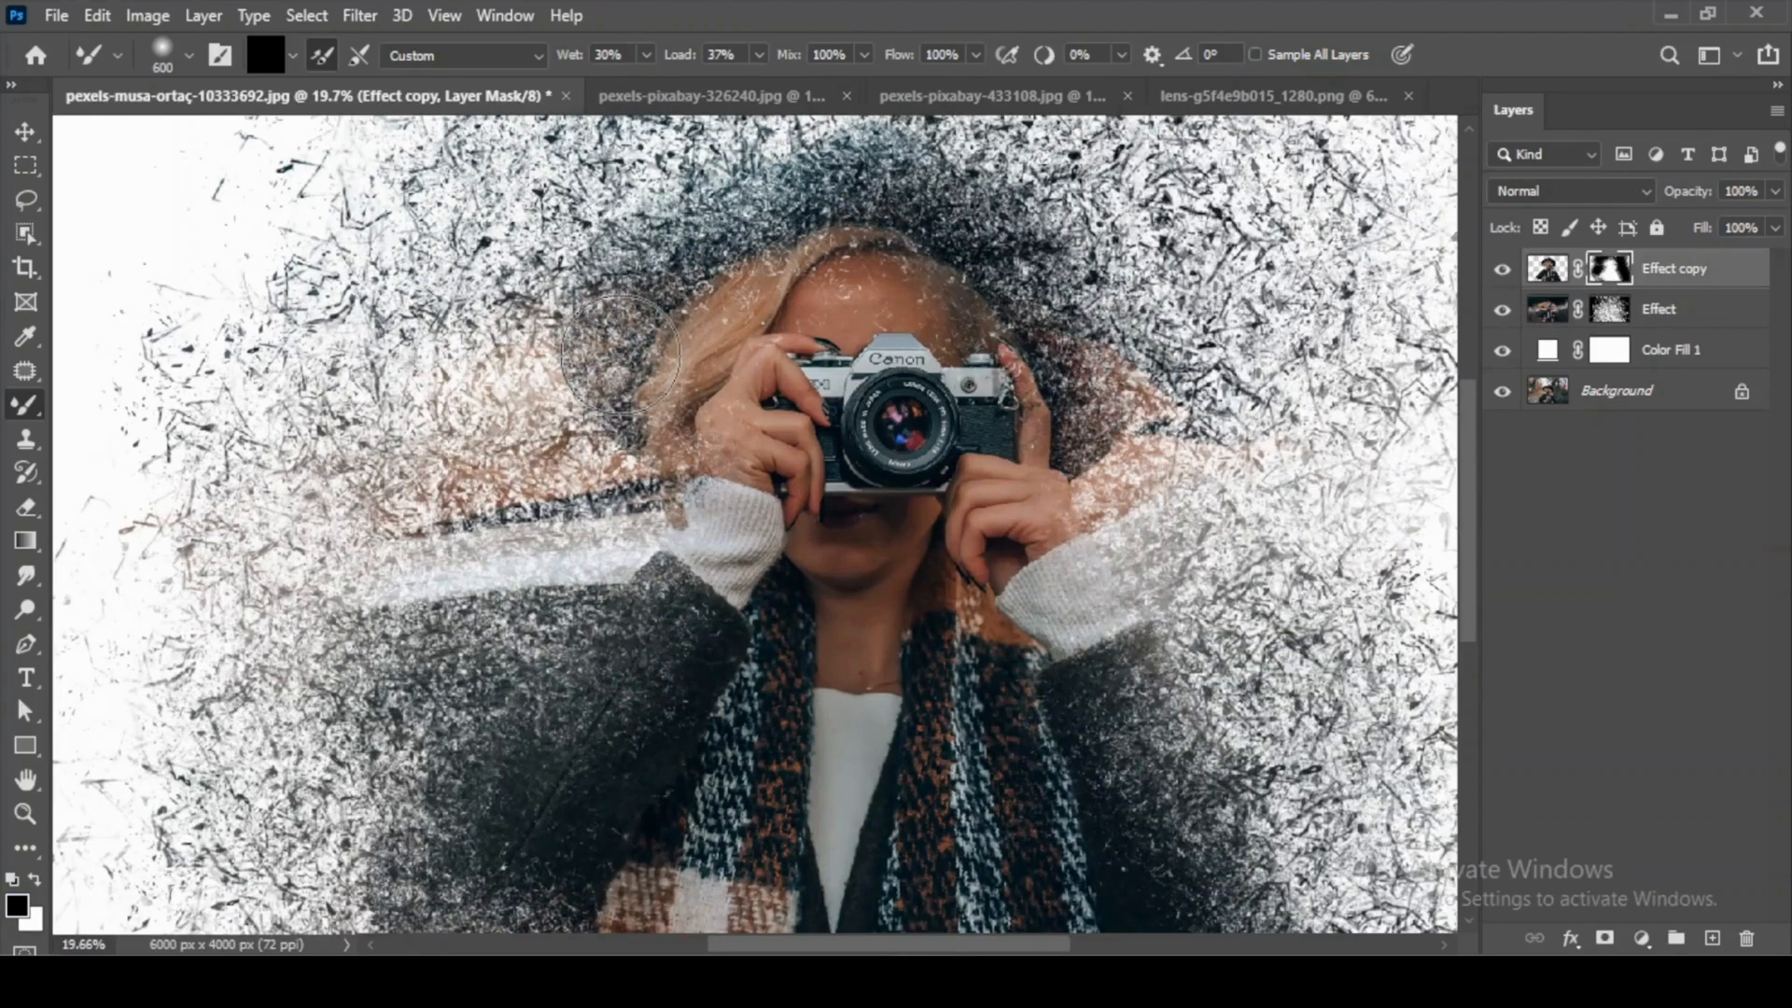
pyautogui.click(187, 55)
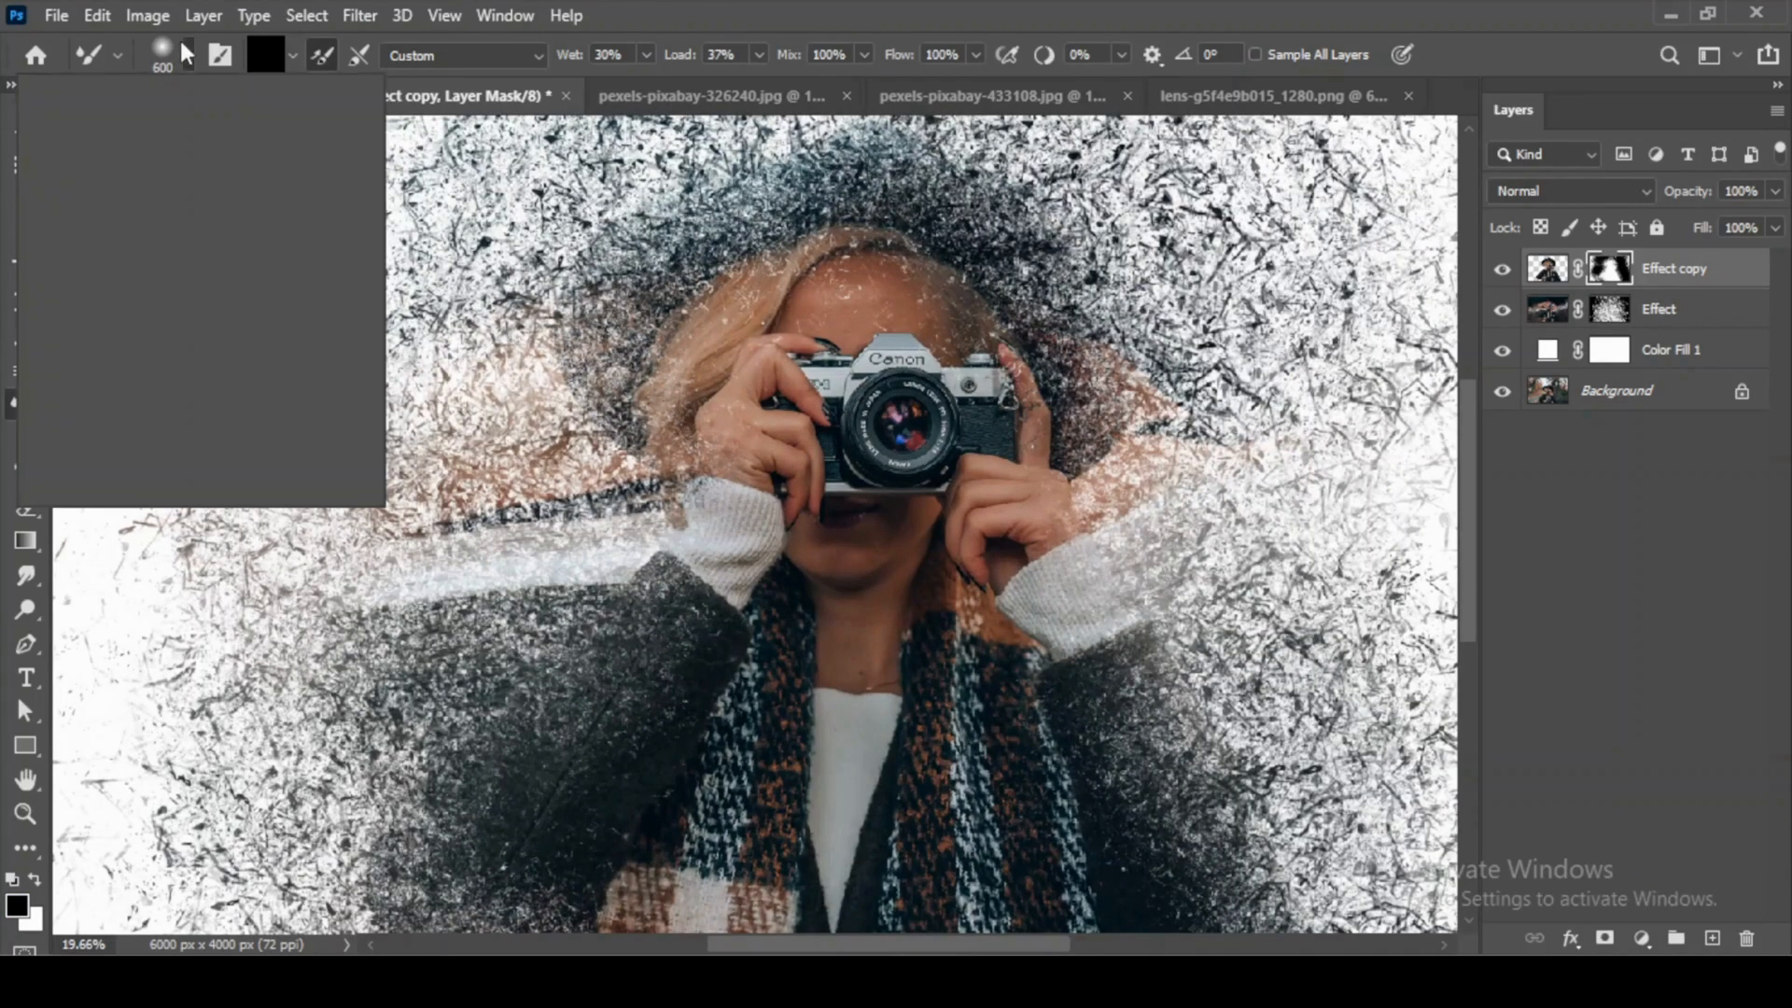
pyautogui.scroll(-1, 322, 392)
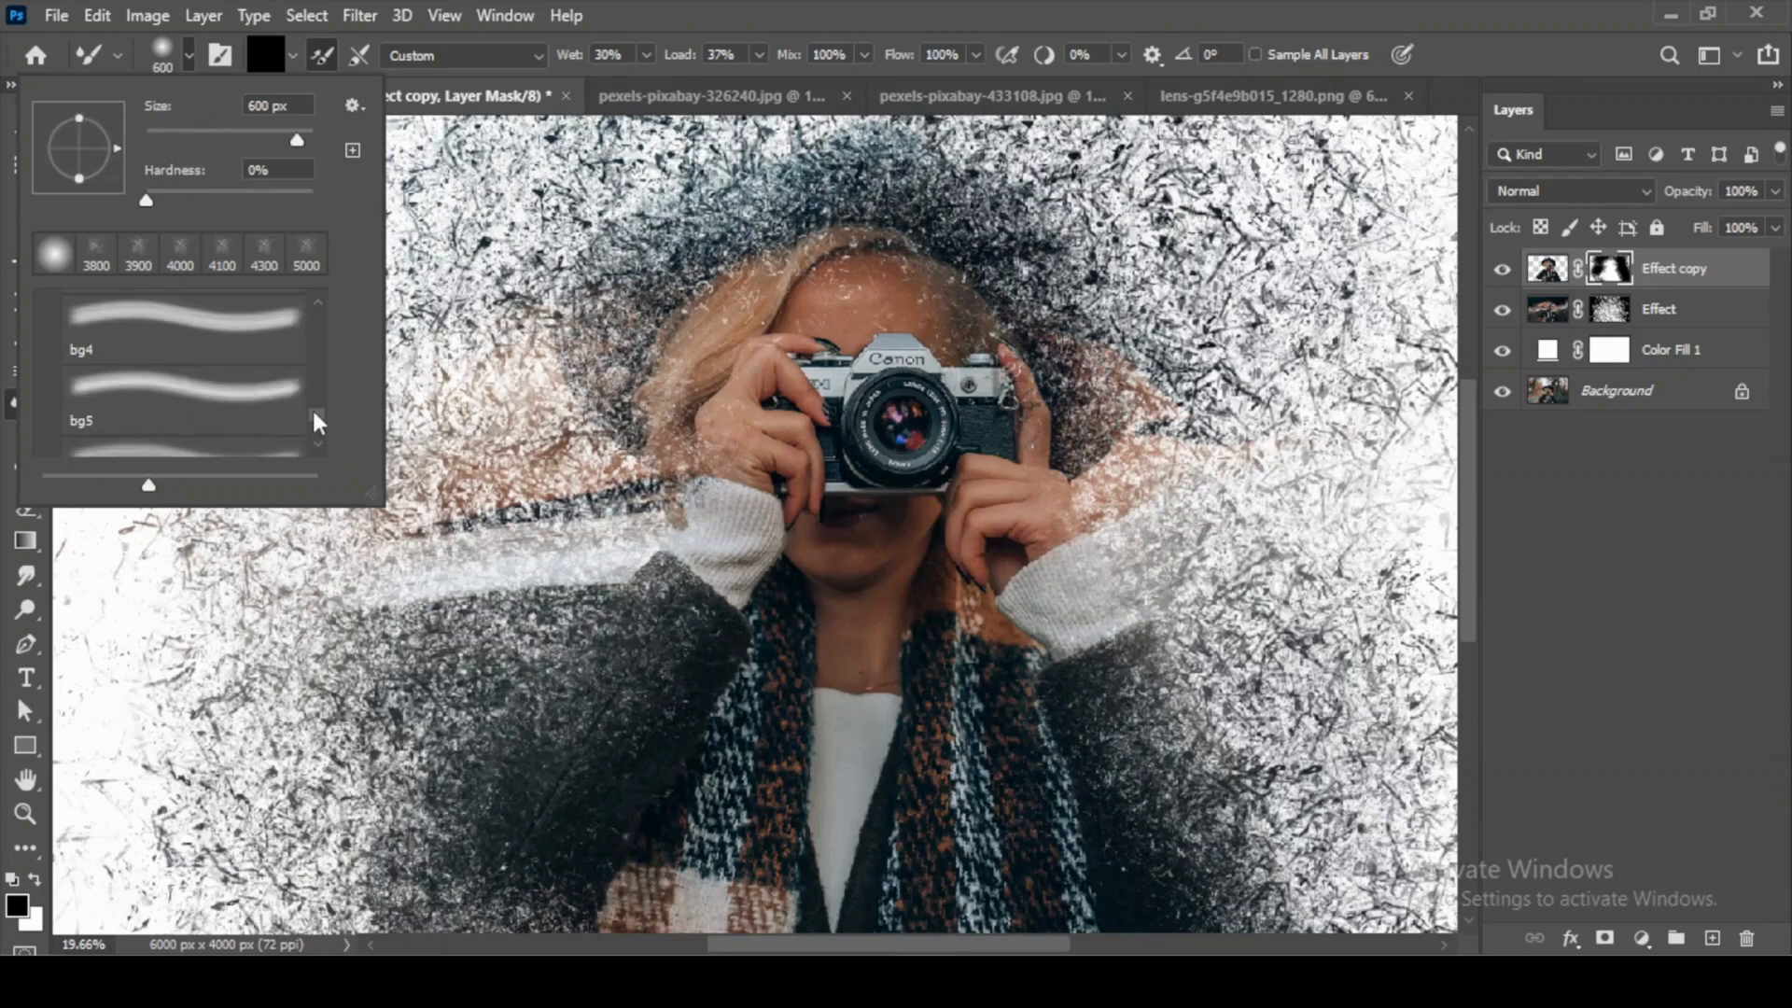
pyautogui.moveTo(314, 416); pyautogui.dragTo(308, 301)
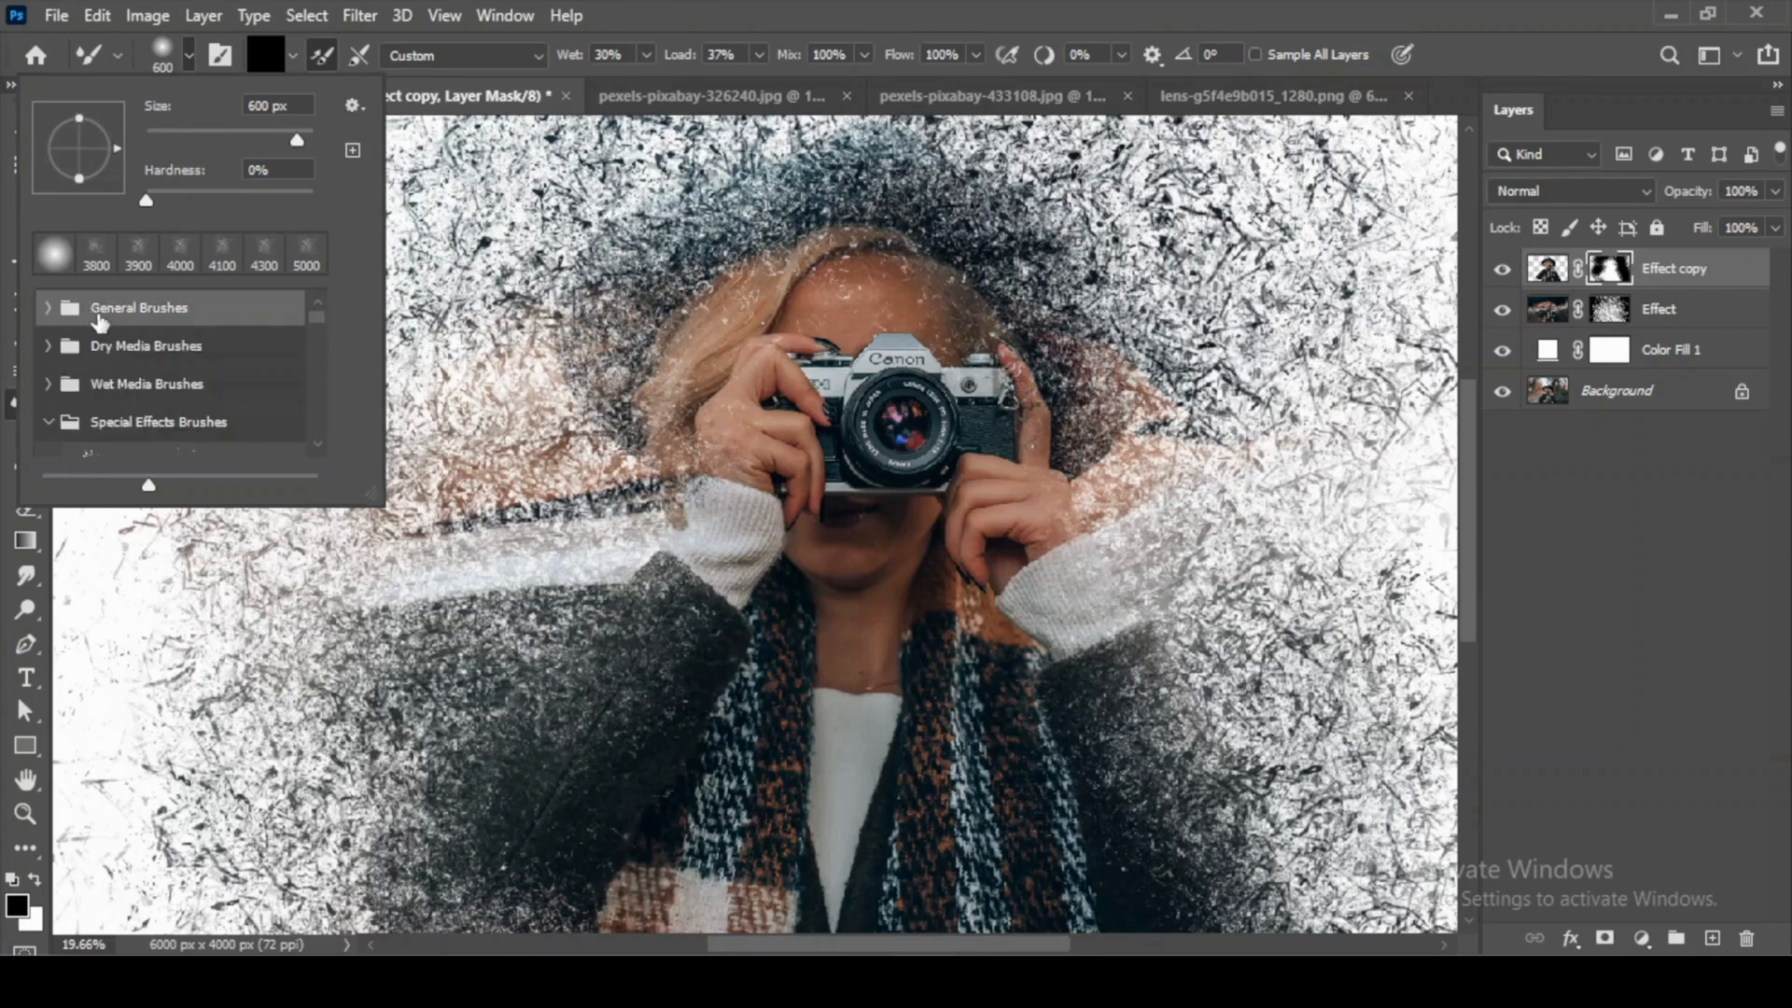
pyautogui.click(49, 308)
pyautogui.click(135, 349)
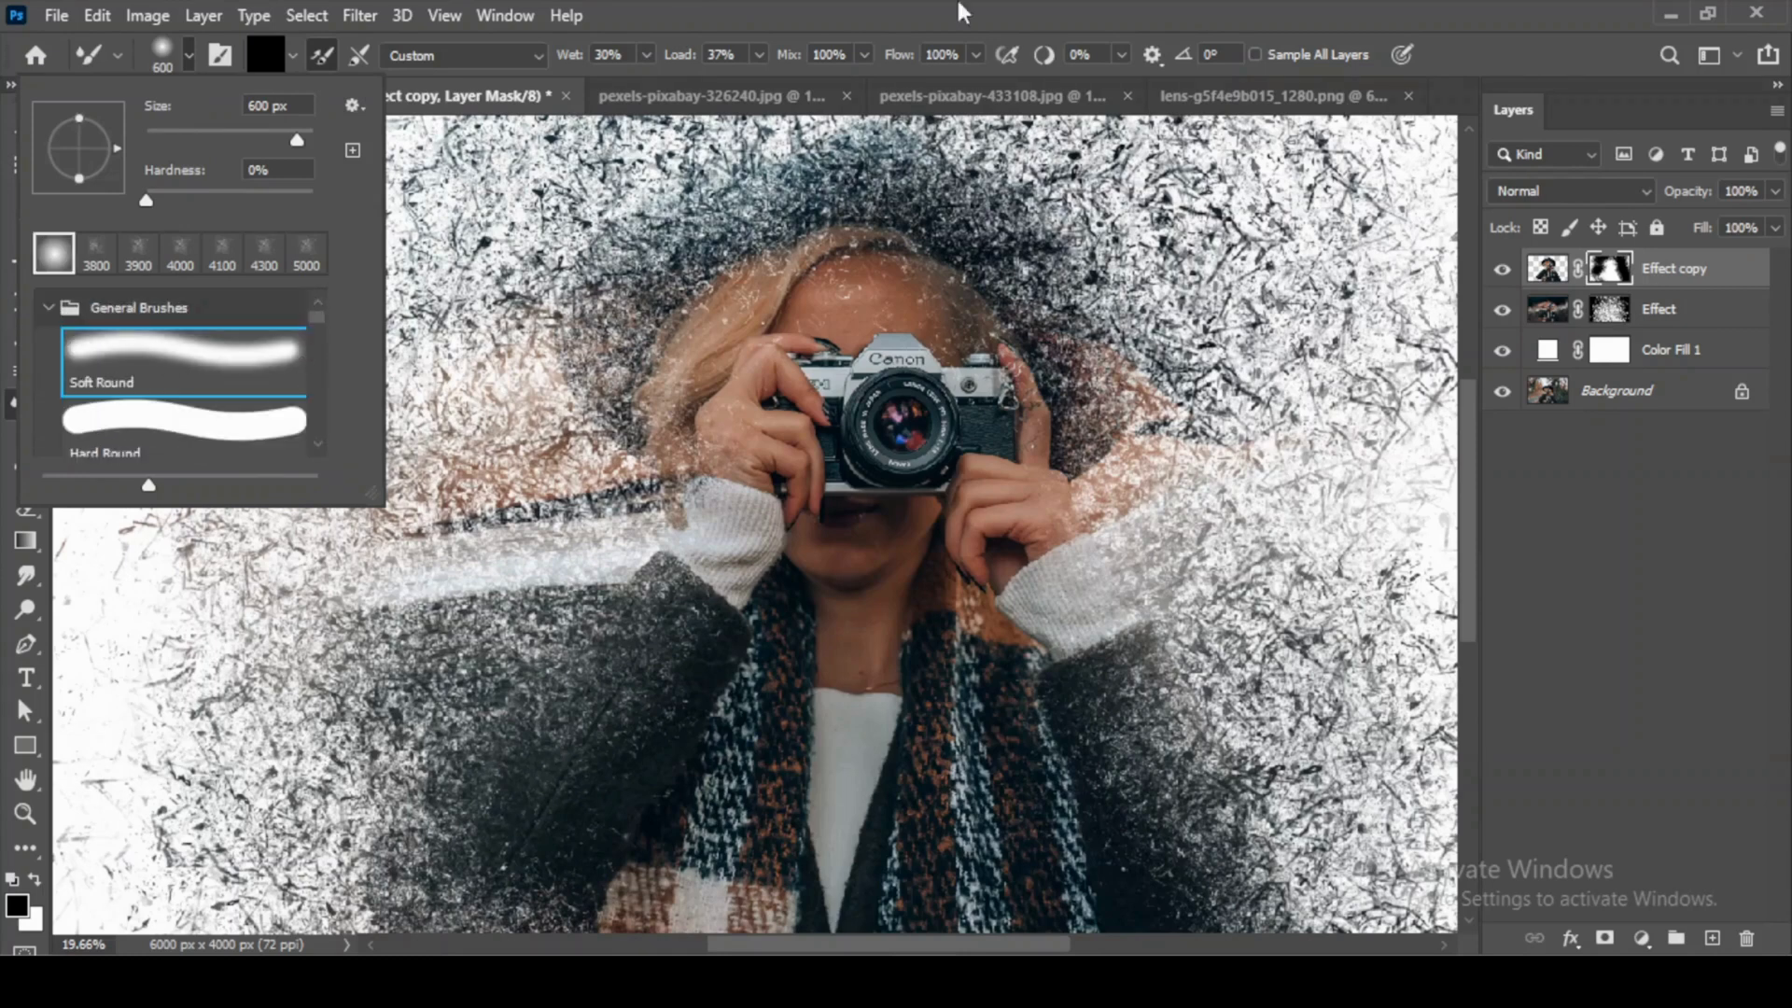
pyautogui.click(959, 9)
pyautogui.scroll(4, 724, 397)
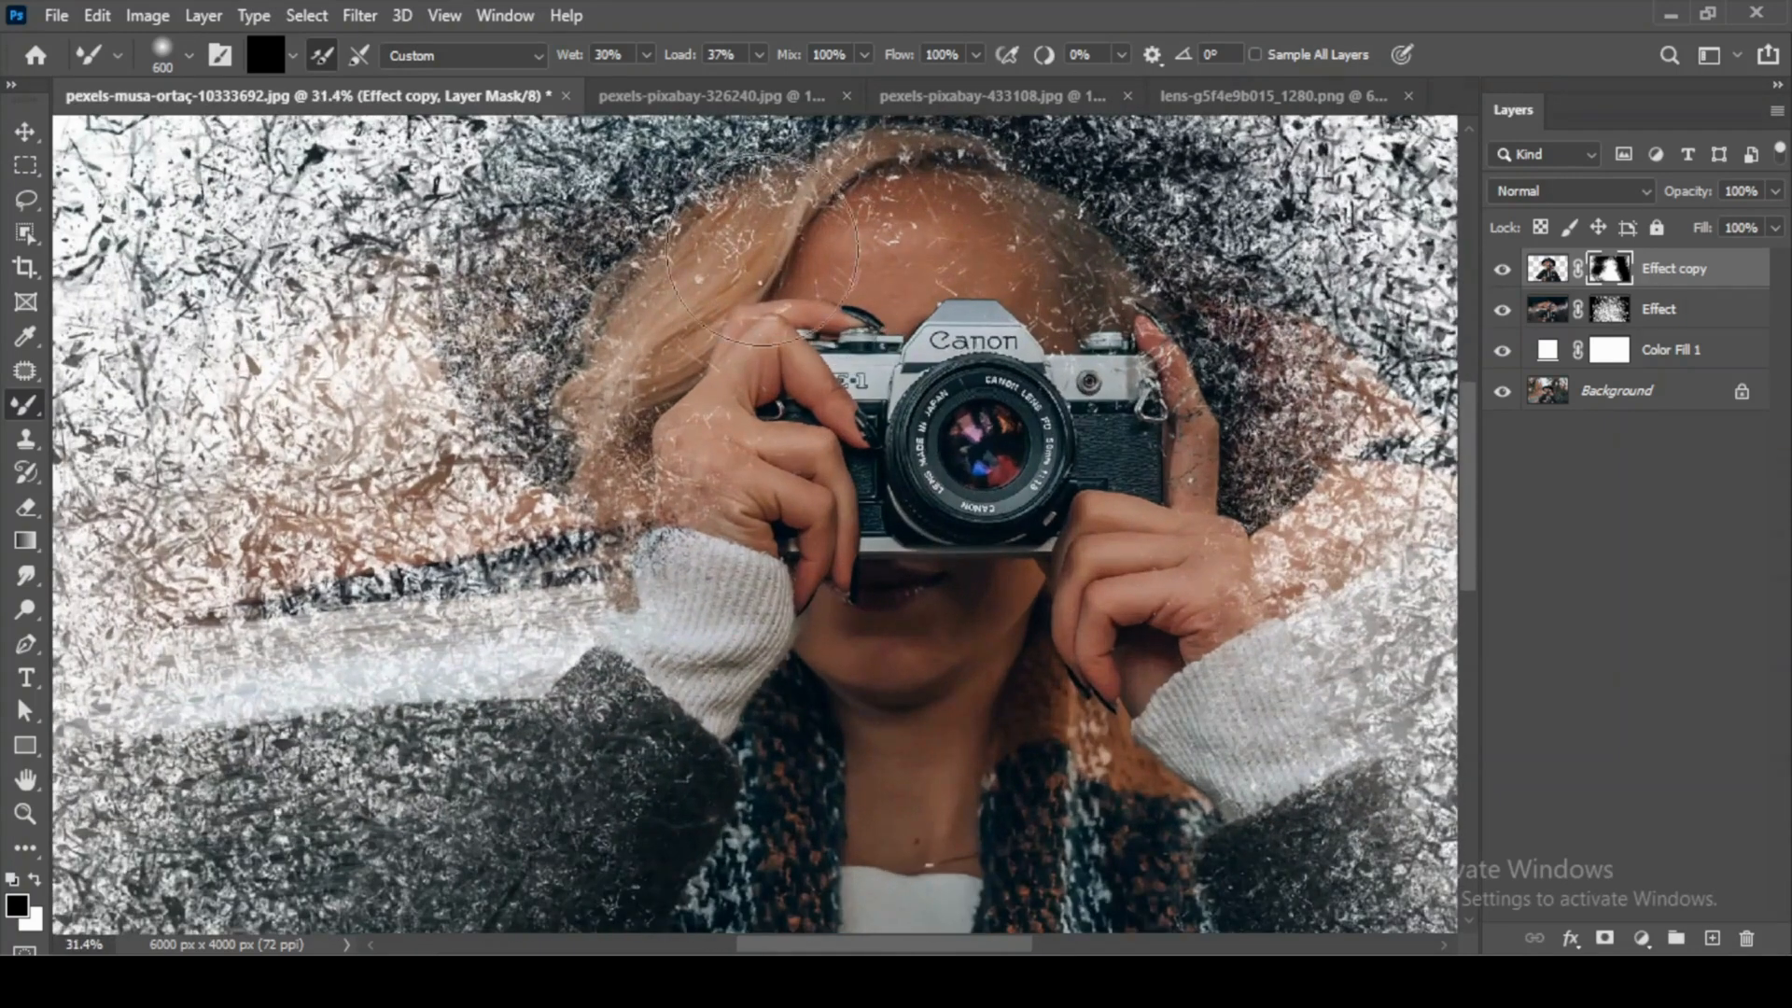
# Switch to the Eraser and replace its broken-glass tip with Soft Round.
pyautogui.press('r')
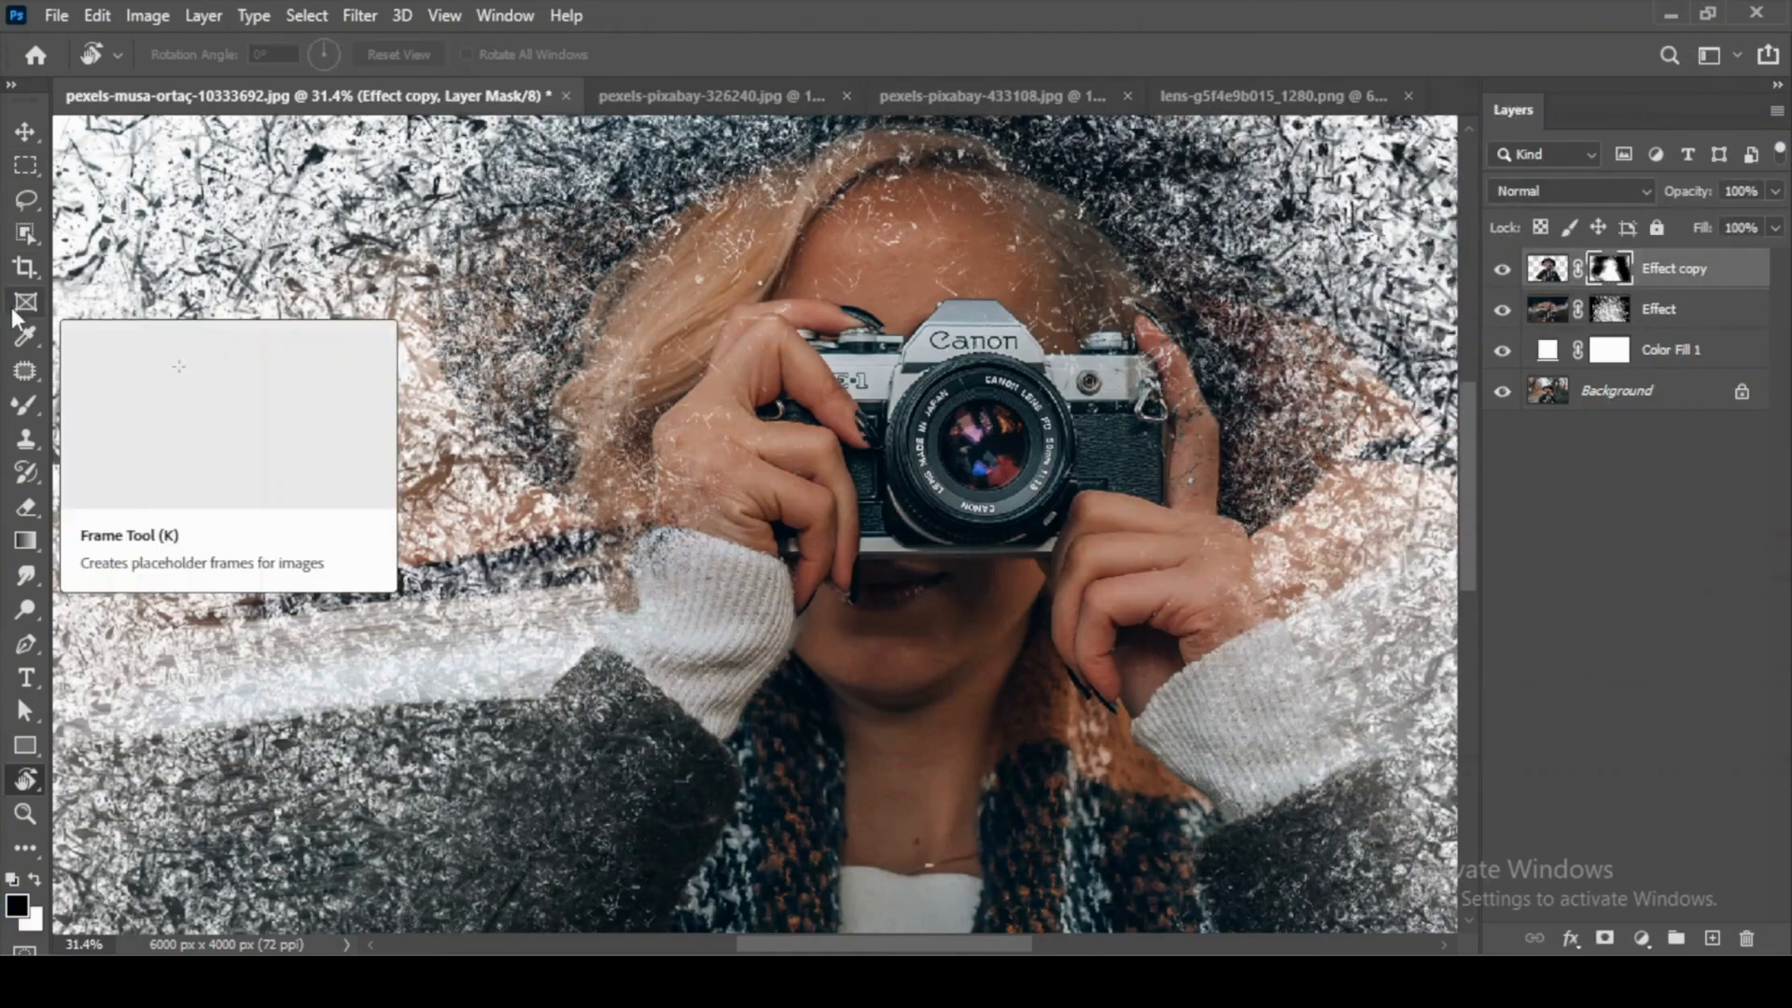
pyautogui.press('e')
pyautogui.click(184, 51)
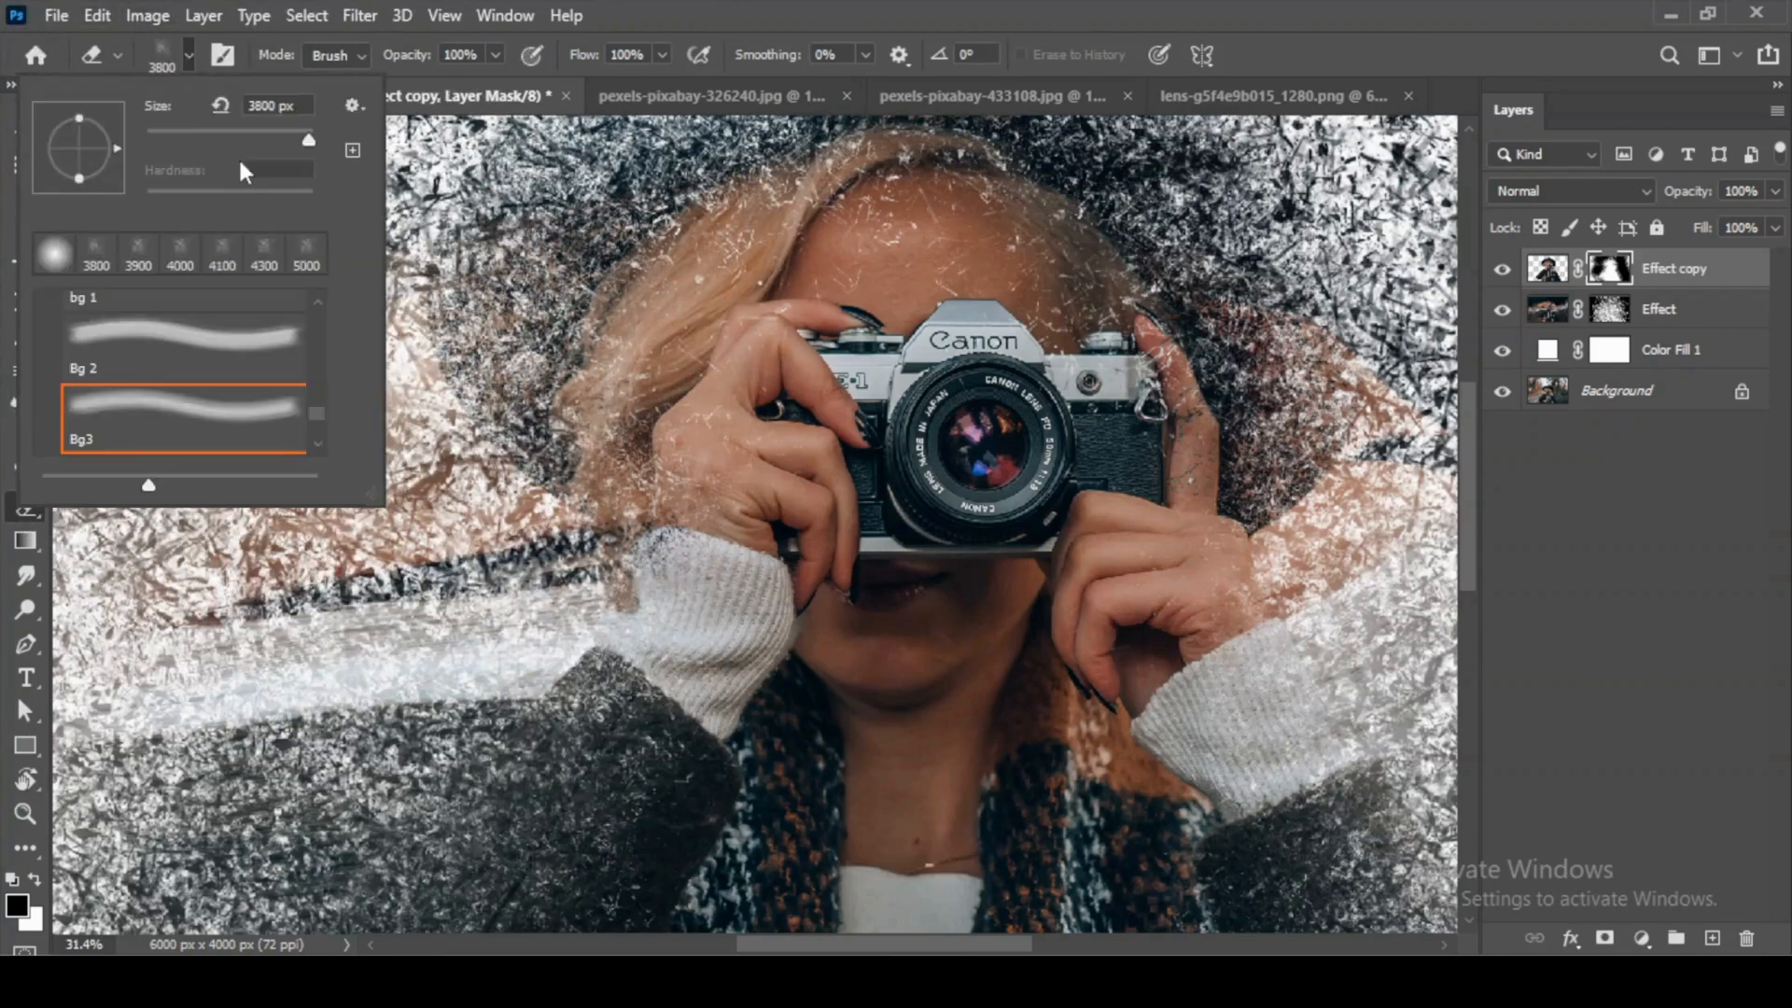
pyautogui.moveTo(316, 419); pyautogui.dragTo(325, 309)
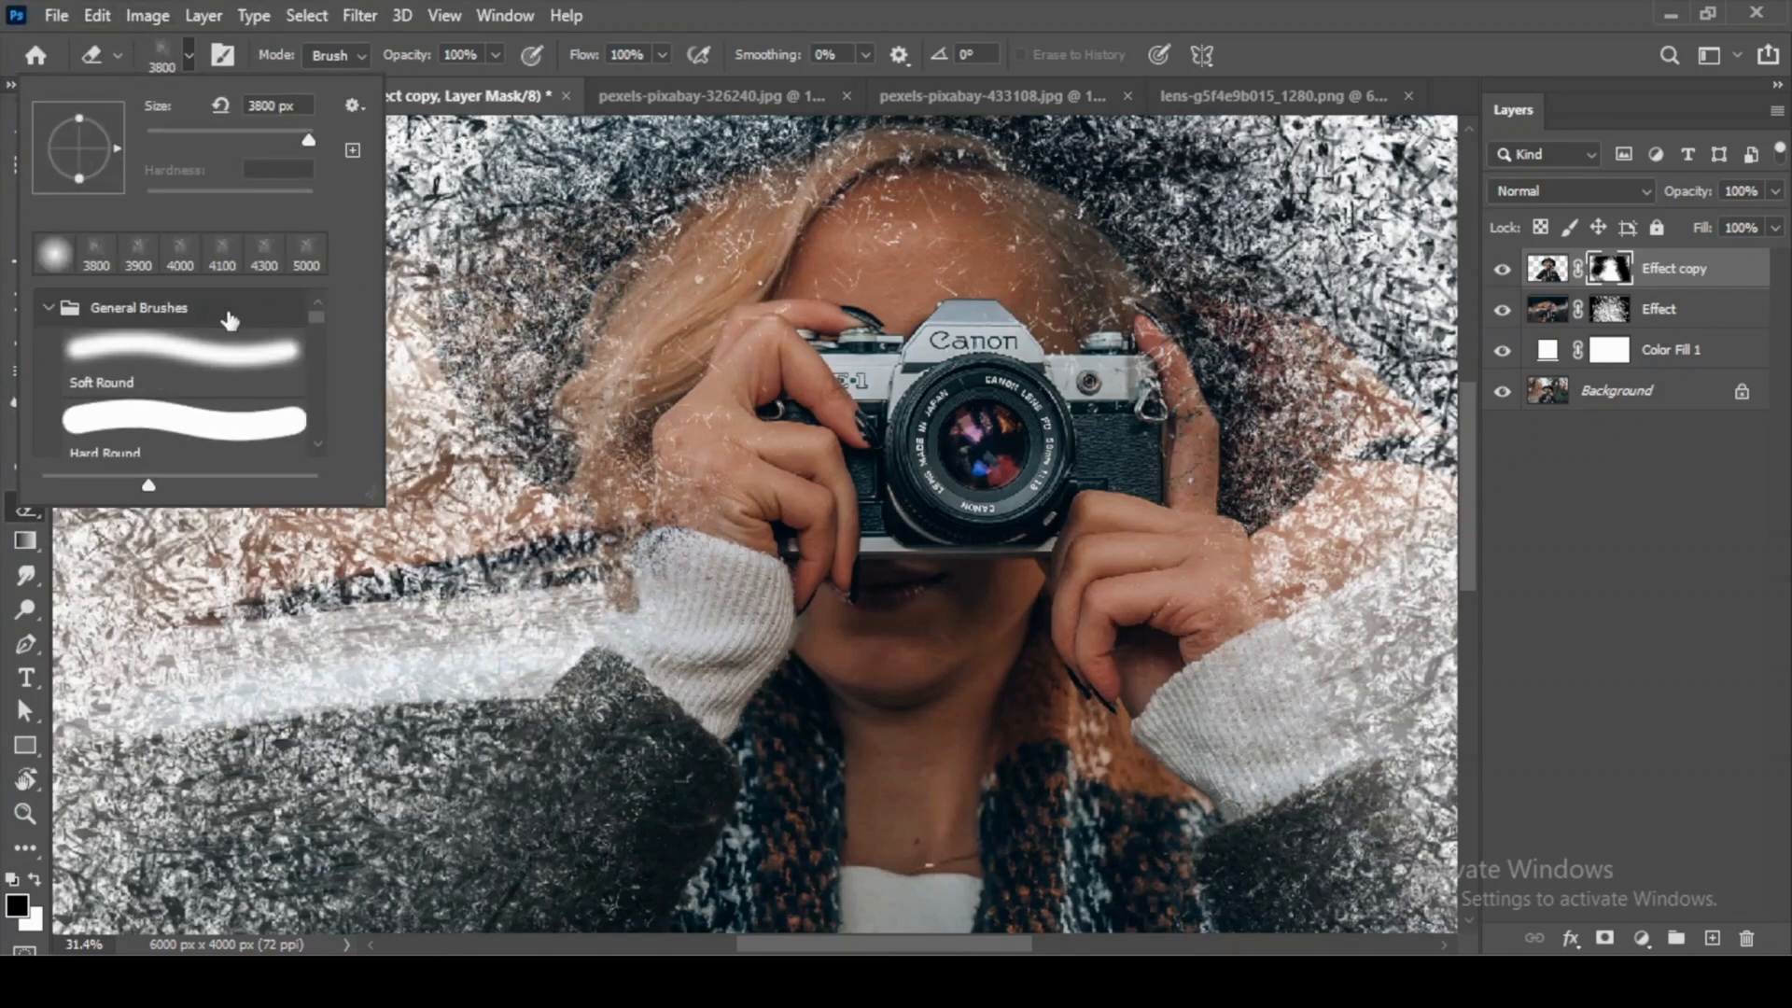
pyautogui.click(124, 350)
pyautogui.click(899, 12)
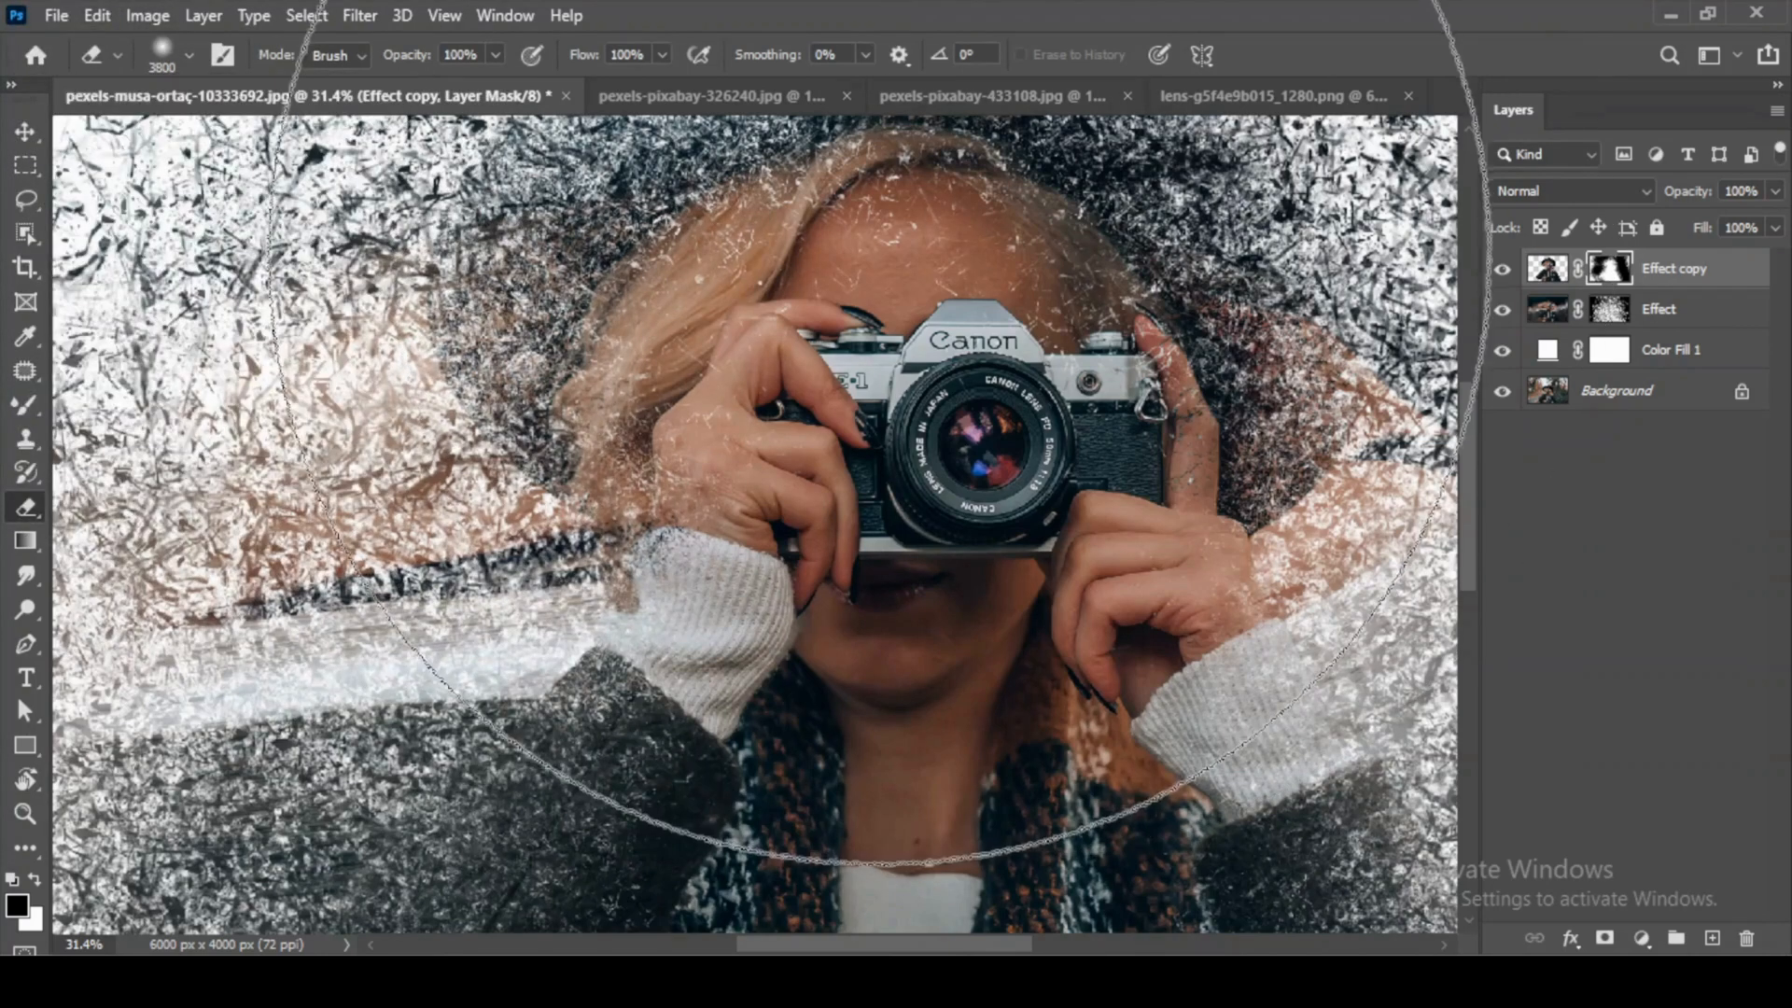
# Clean the glass specks off the woman's forehead on the Effect copy mask, using the Eraser at 500 px and 90% opacity.
pyautogui.scroll(-1, 880, 257)
pyautogui.press('[')
pyautogui.press('[')
pyautogui.press('[')
pyautogui.press('[')
pyautogui.press('[')
pyautogui.press('[')
pyautogui.press('[')
pyautogui.press('[')
pyautogui.press('[')
pyautogui.press('[')
pyautogui.press('[')
pyautogui.press('[')
pyautogui.press('[')
pyautogui.press('[')
pyautogui.press('[')
pyautogui.press('[')
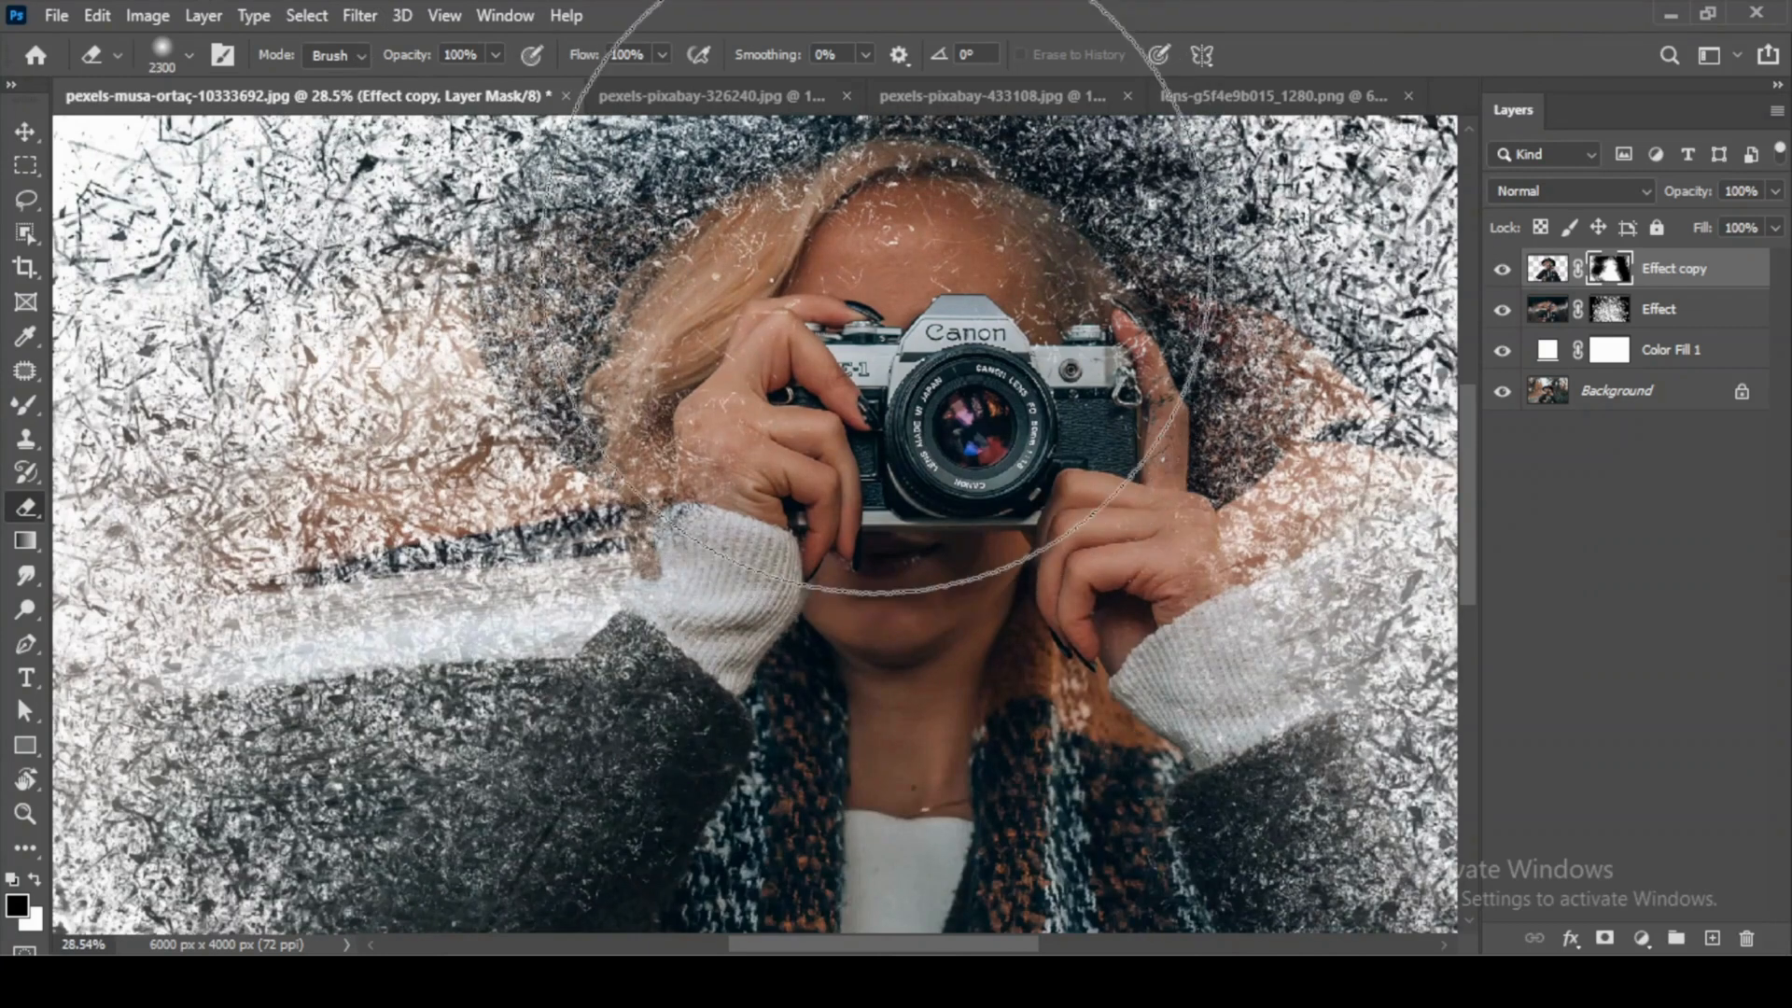
pyautogui.press('[')
pyautogui.press('[')
pyautogui.press('[')
pyautogui.press('[')
pyautogui.press('[')
pyautogui.press('[')
pyautogui.press('[')
pyautogui.press('[')
pyautogui.press('9')
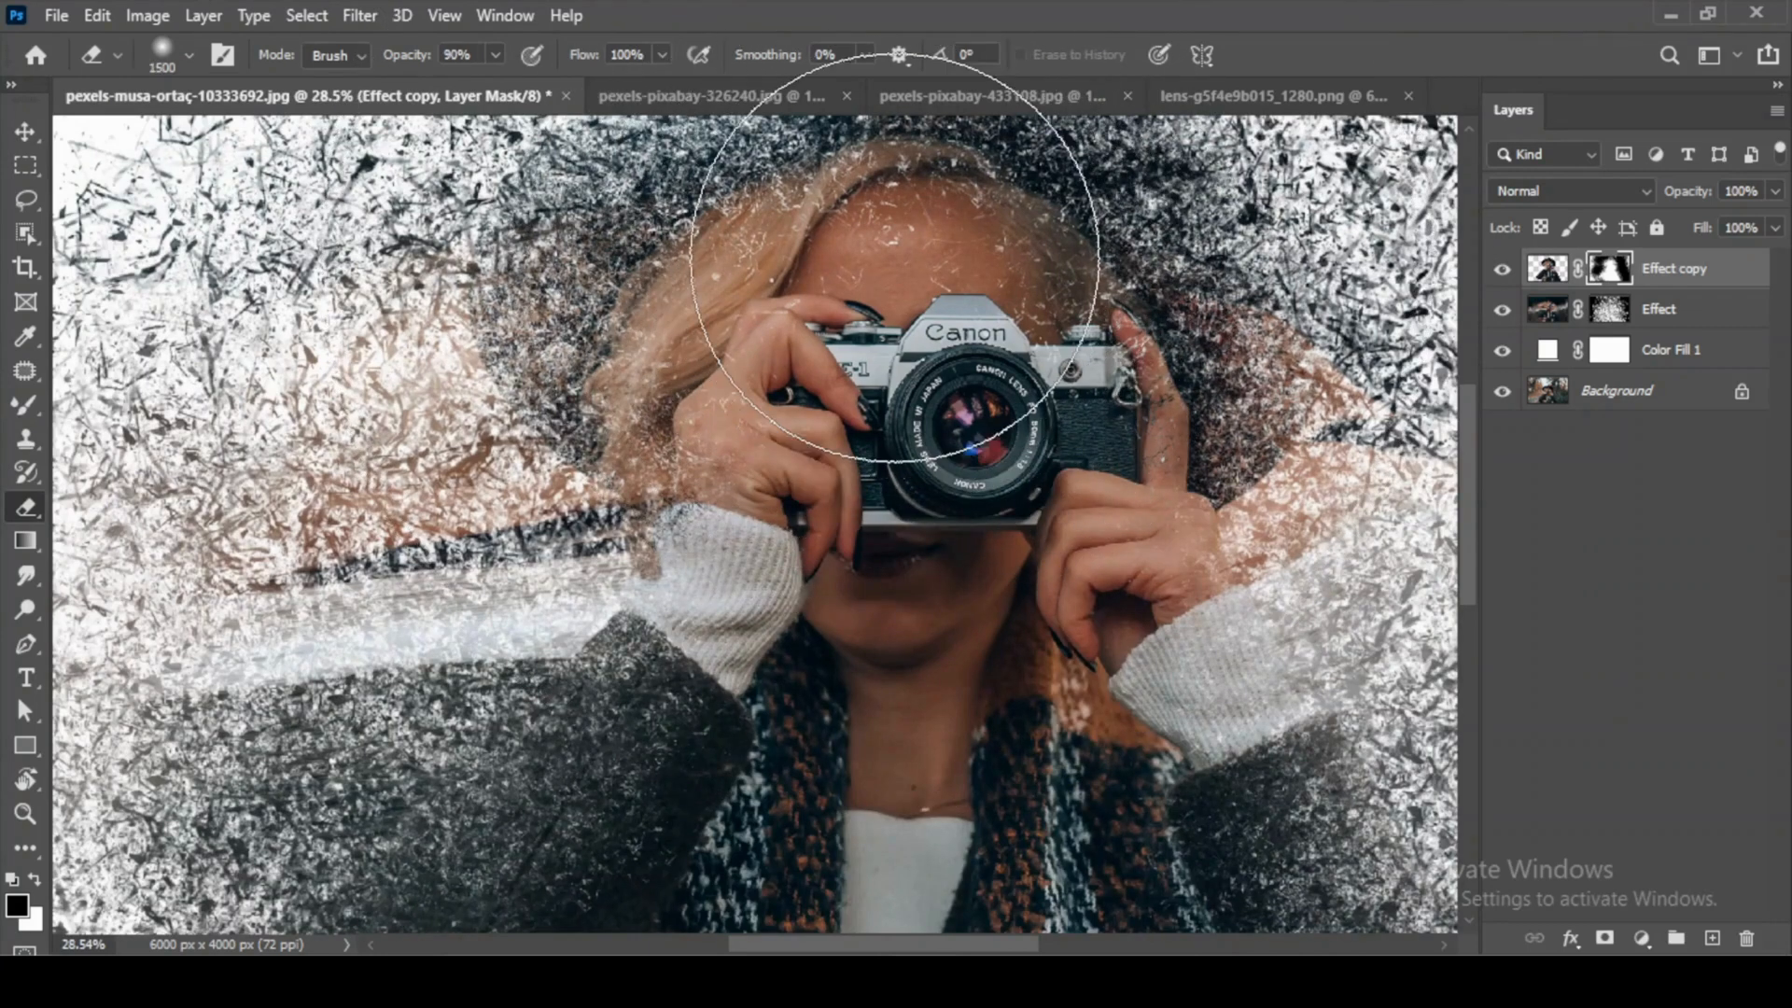
pyautogui.press('[')
pyautogui.press('[')
pyautogui.press('[')
pyautogui.press('[')
pyautogui.moveTo(982, 259)
pyautogui.mouseDown()
pyautogui.moveTo(823, 244)
pyautogui.moveTo(867, 274)
pyautogui.mouseUp()
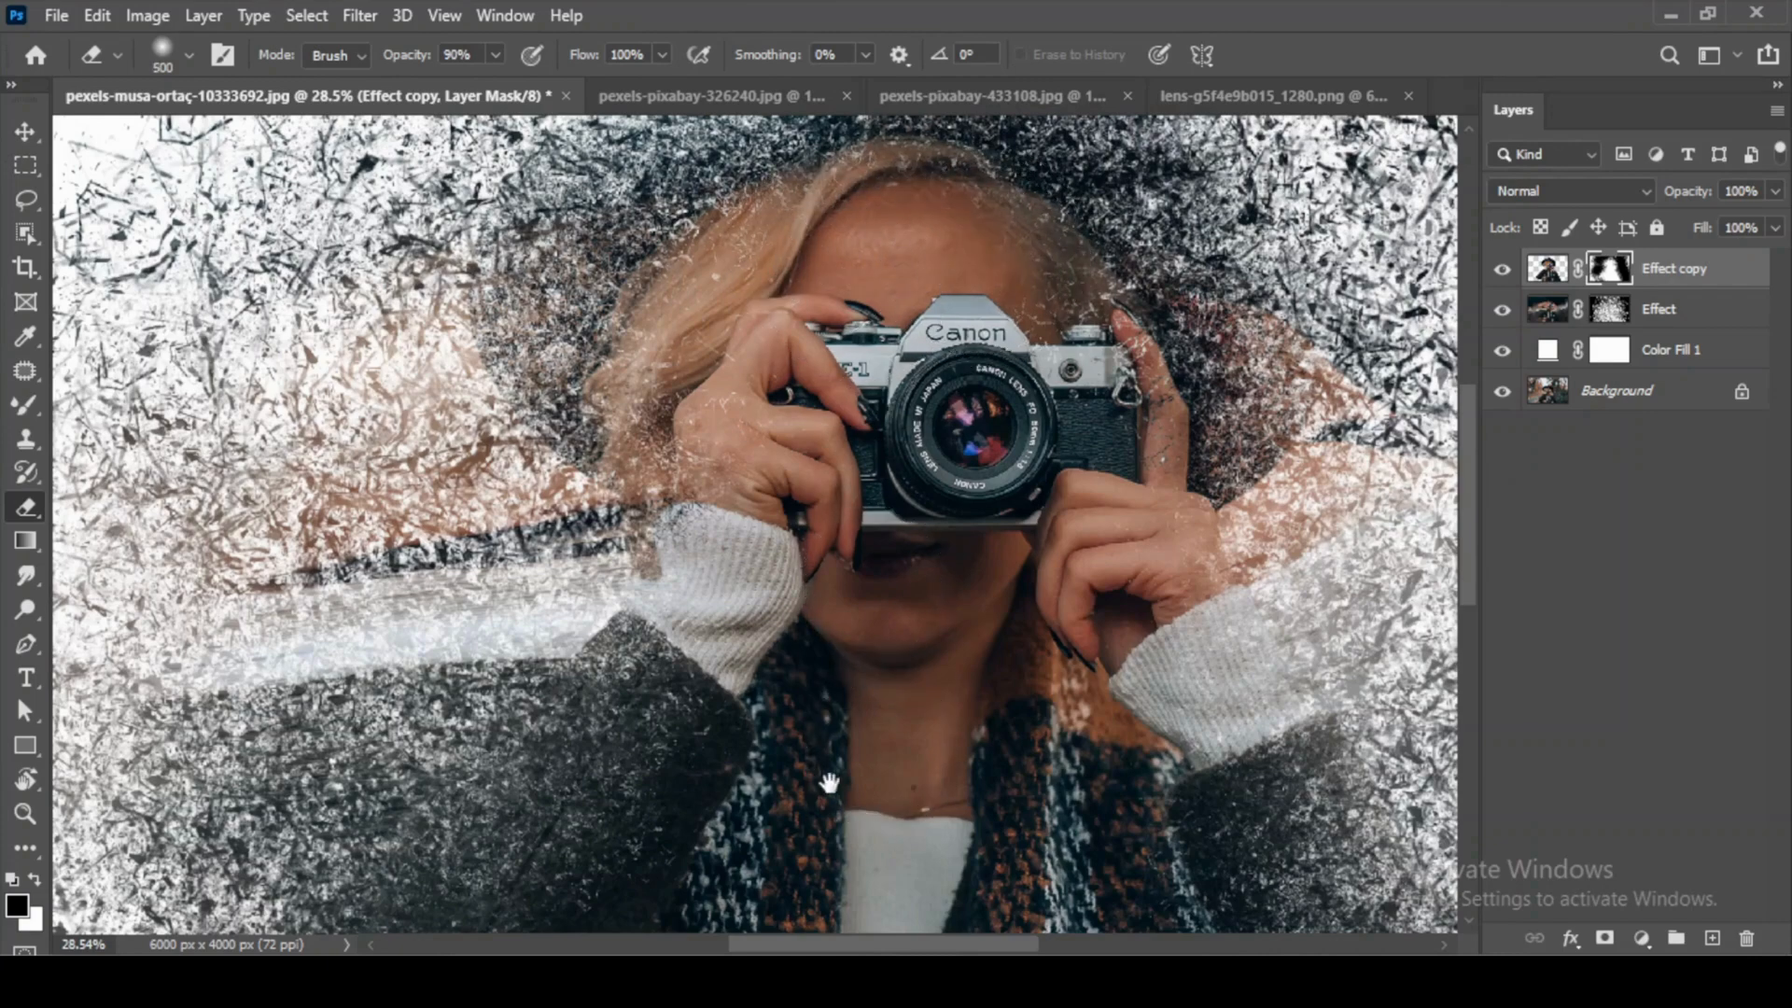
pyautogui.moveTo(827, 784); pyautogui.dragTo(800, 432)
pyautogui.moveTo(825, 719); pyautogui.dragTo(792, 548)
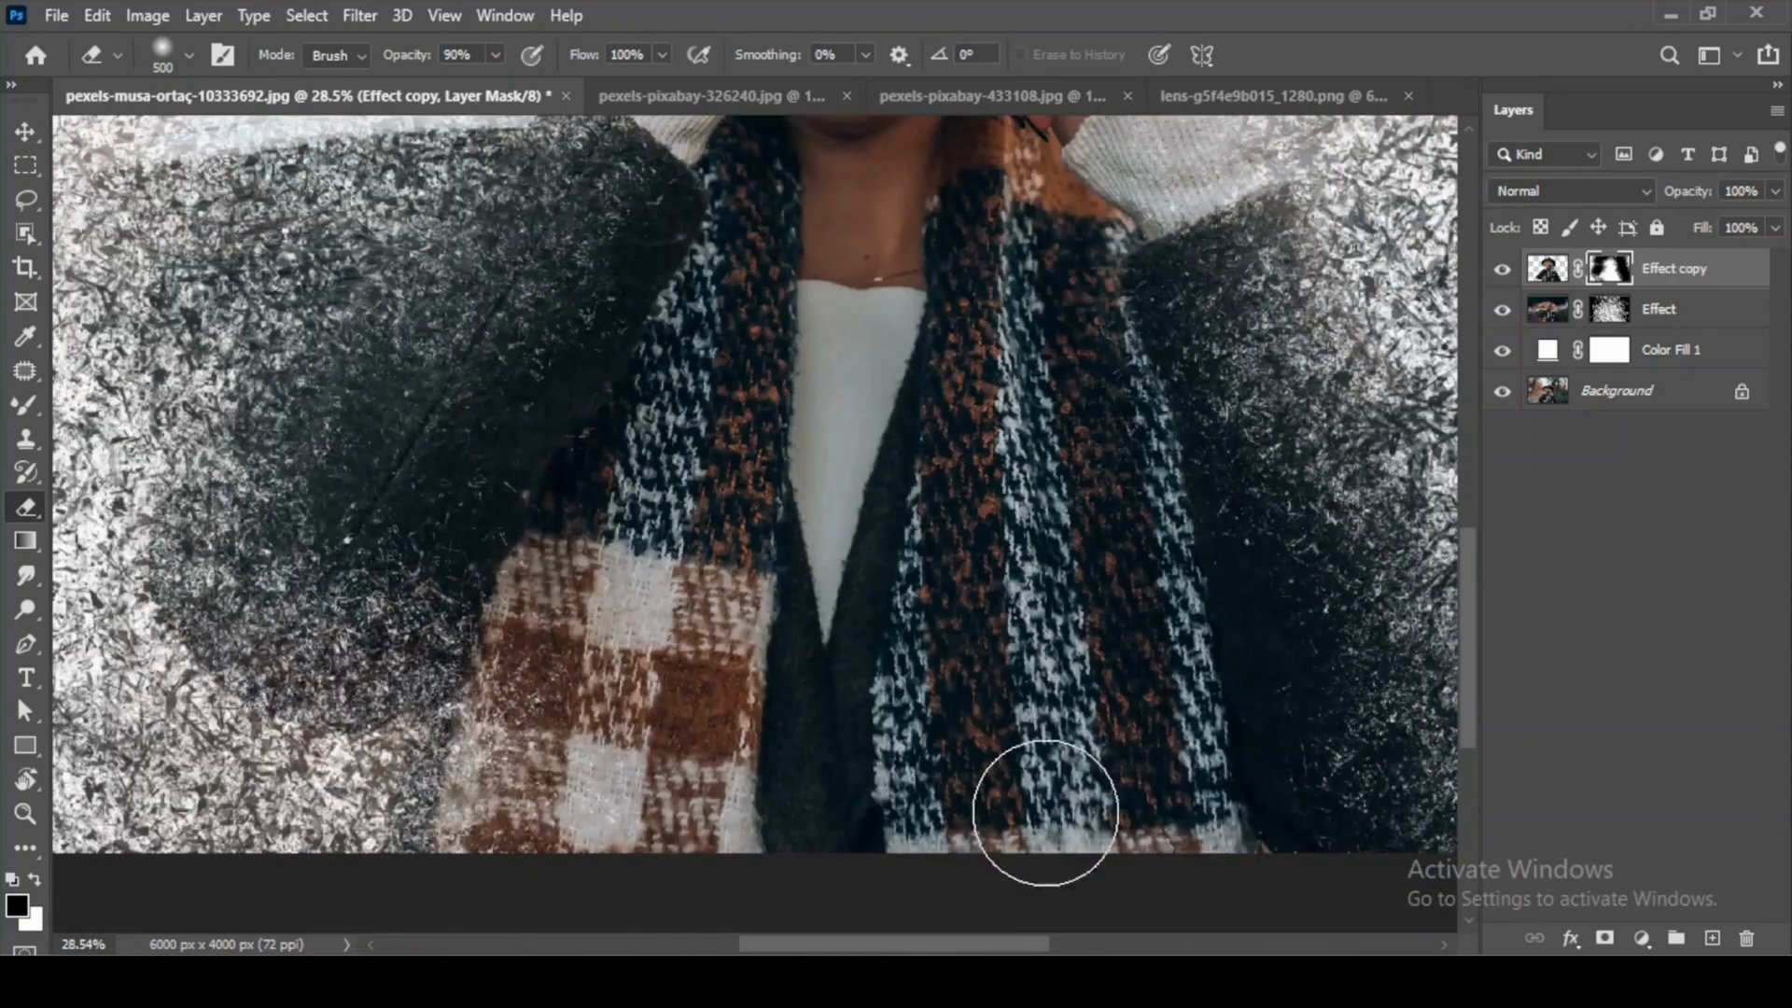
pyautogui.scroll(-5, 812, 653)
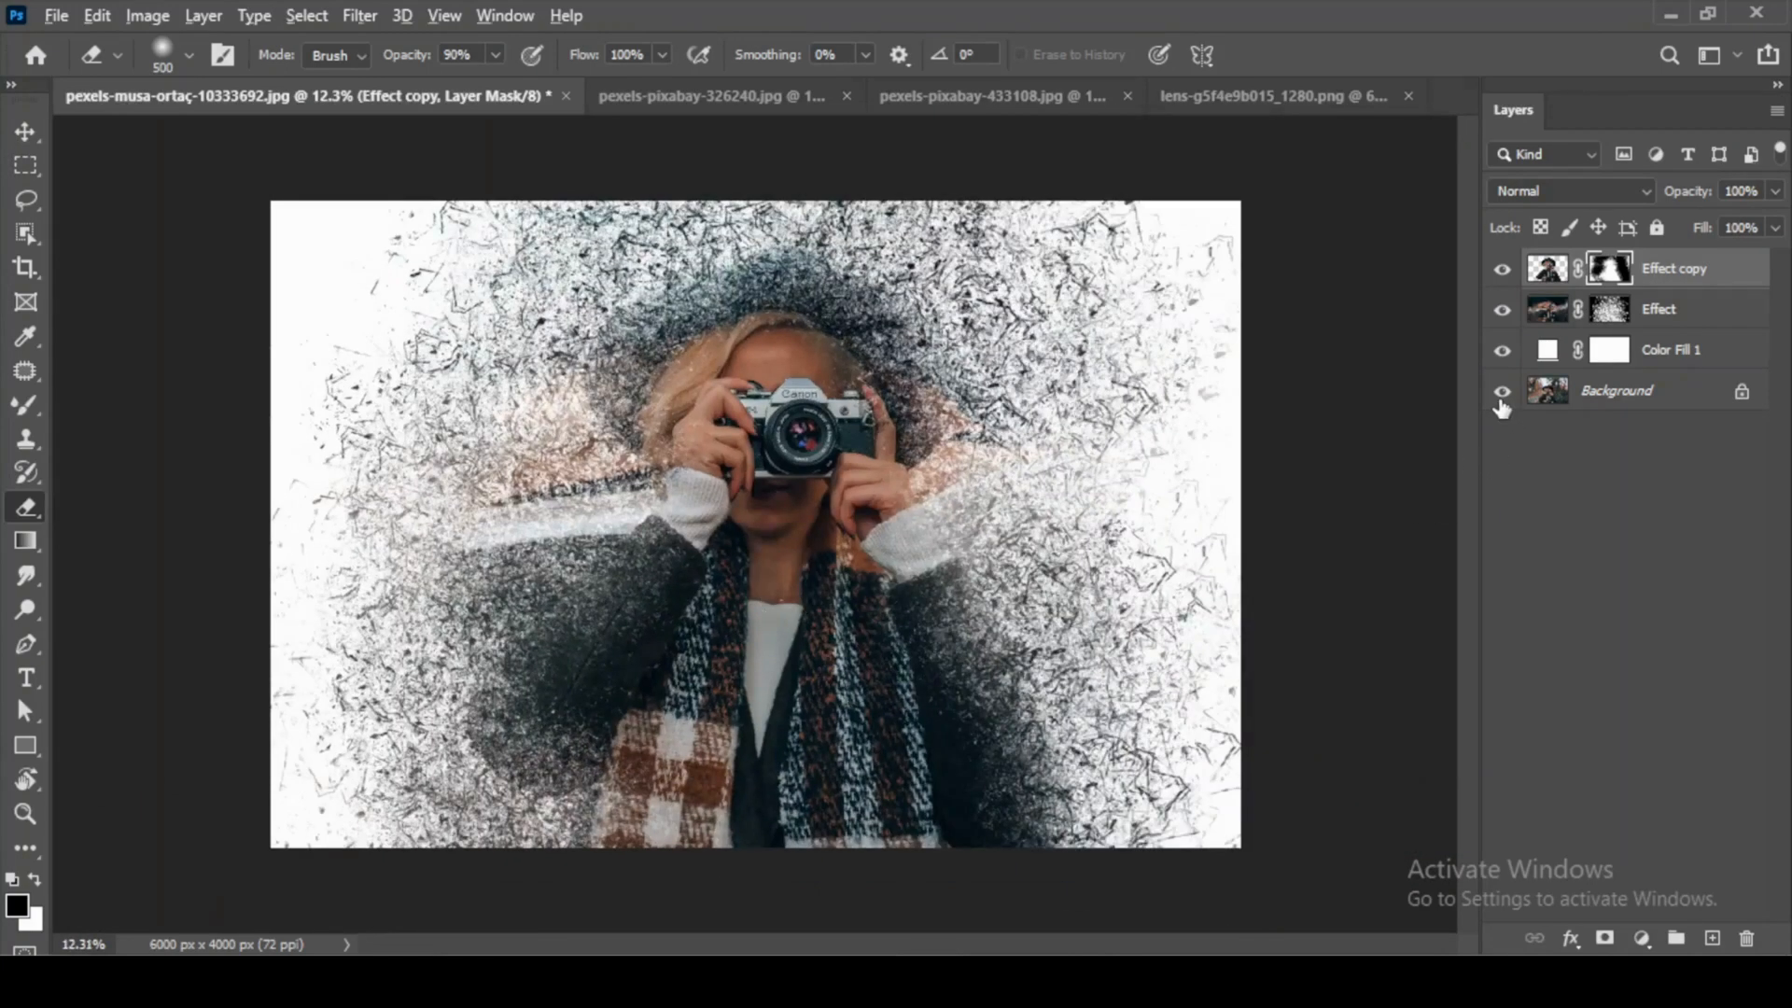
# Compare the dispersion effect with the original photo by isolating the Background layer and restoring all layers.
pyautogui.keyDown('alt'); pyautogui.click(1501, 394); pyautogui.keyUp('alt')
pyautogui.keyDown('alt'); pyautogui.click(1501, 393); pyautogui.keyUp('alt')
pyautogui.keyDown('alt'); pyautogui.click(1500, 394); pyautogui.keyUp('alt')
pyautogui.keyDown('alt'); pyautogui.click(1501, 394); pyautogui.keyUp('alt')
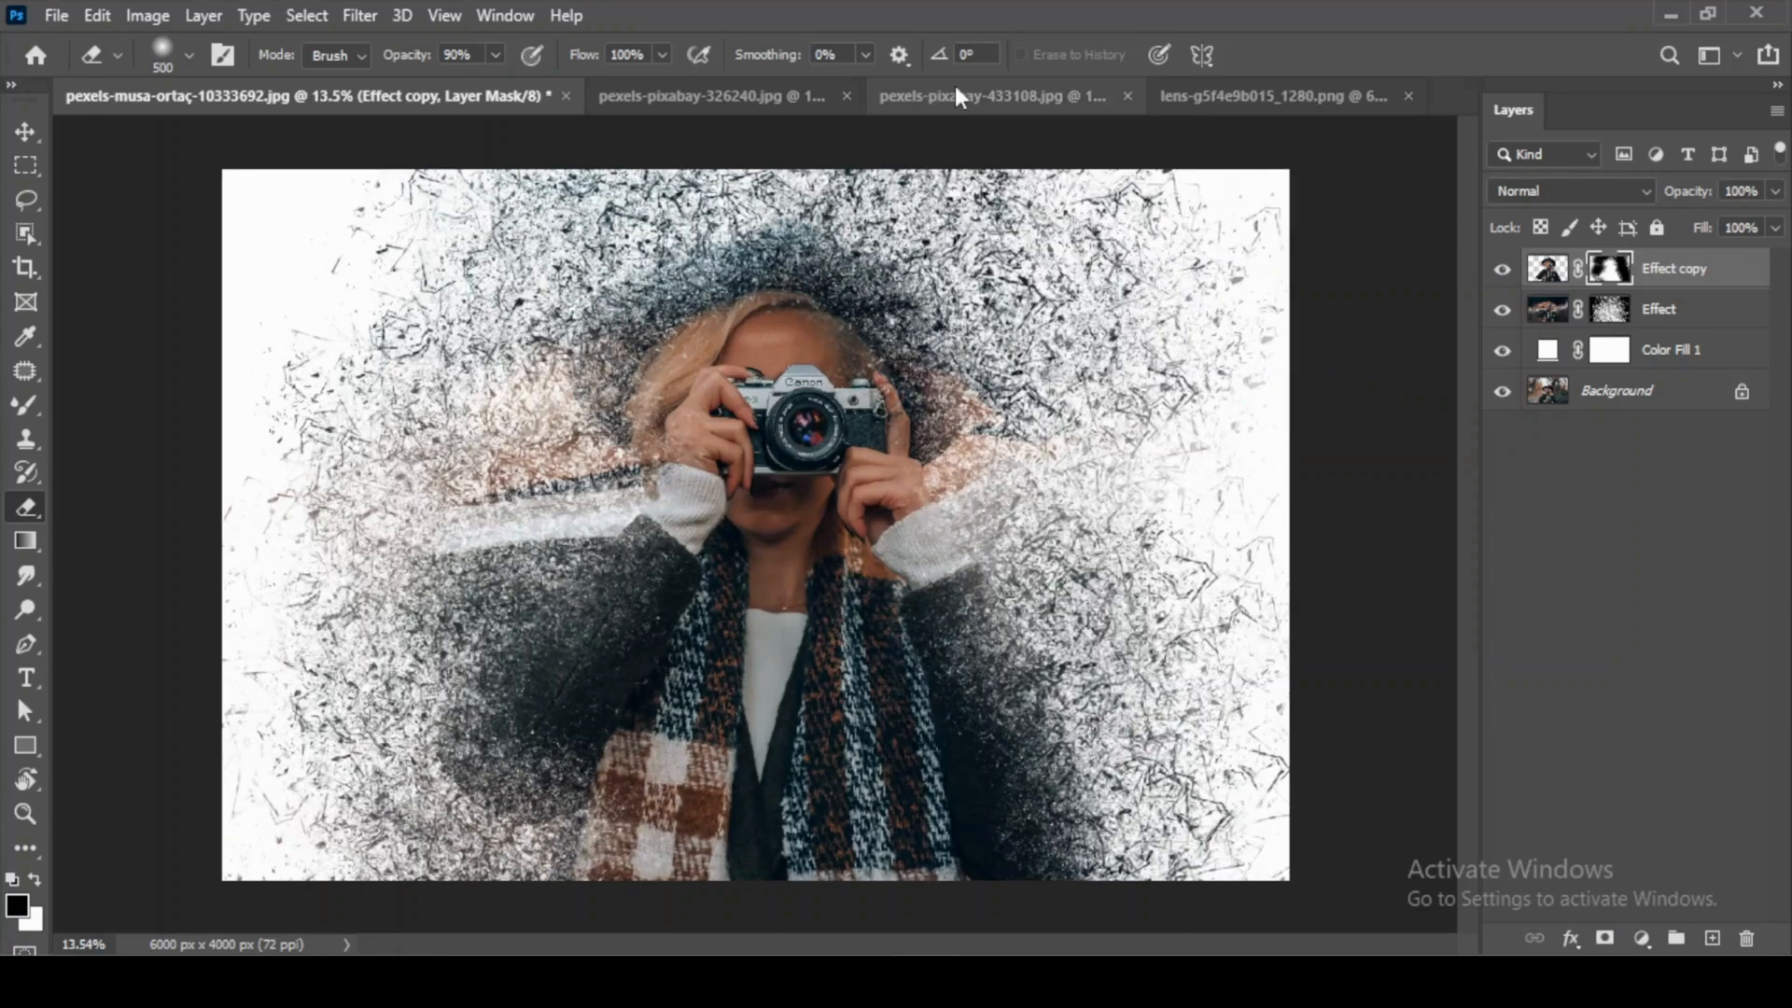
# Copy the whole ice texture from pexels-pixabay-433108.jpg and paste it above the Effect copy layer in the portrait document.
pyautogui.click(1003, 100)
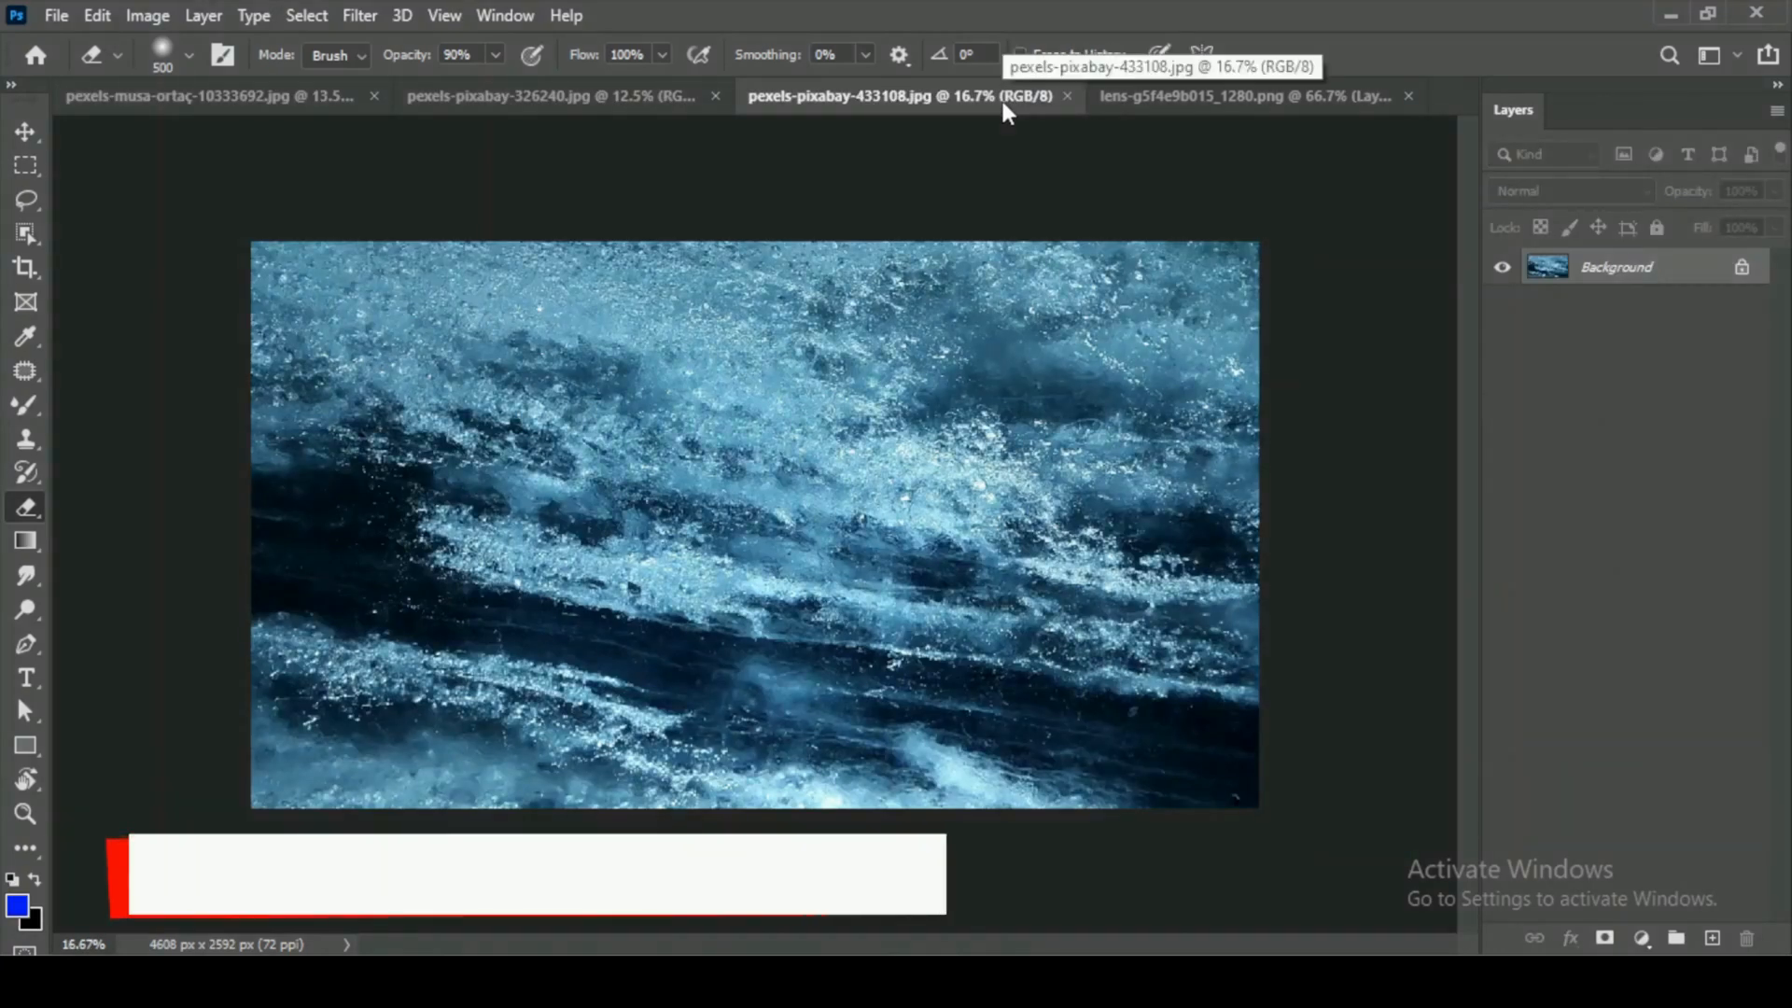
pyautogui.hotkey('ctrl', 'a')
pyautogui.moveTo(597, 123); pyautogui.dragTo(256, 108)
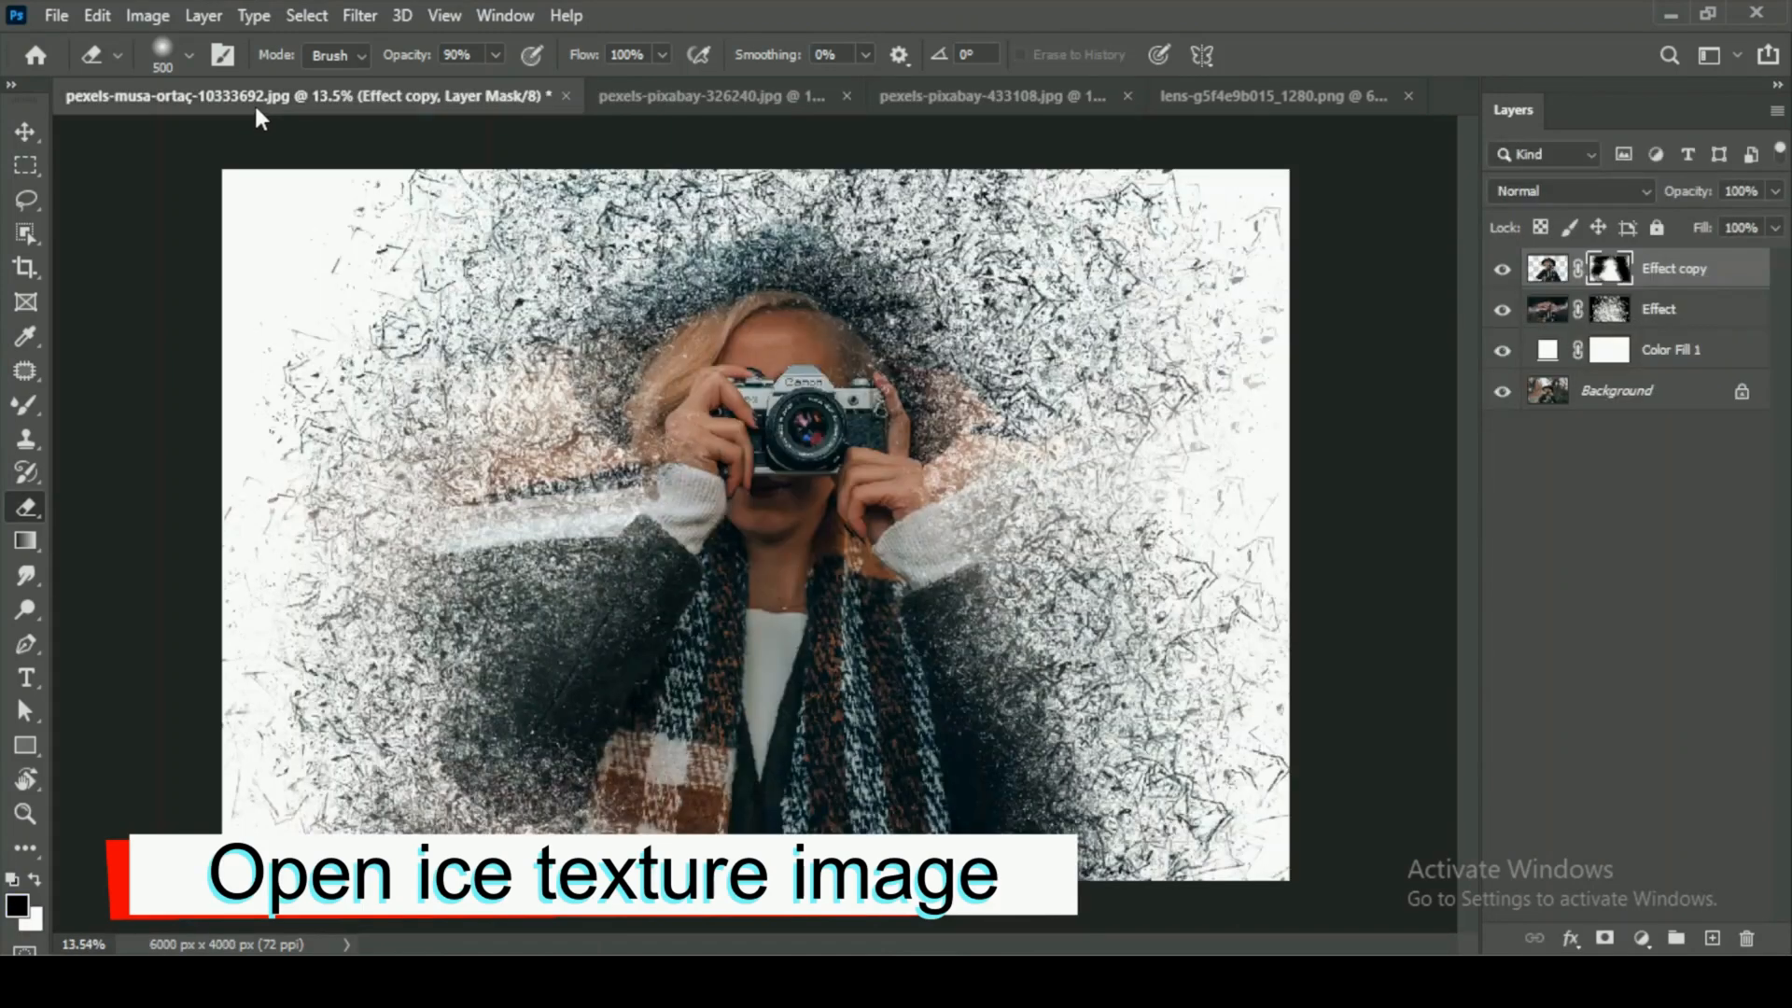
pyautogui.hotkey('ctrl', 'v')
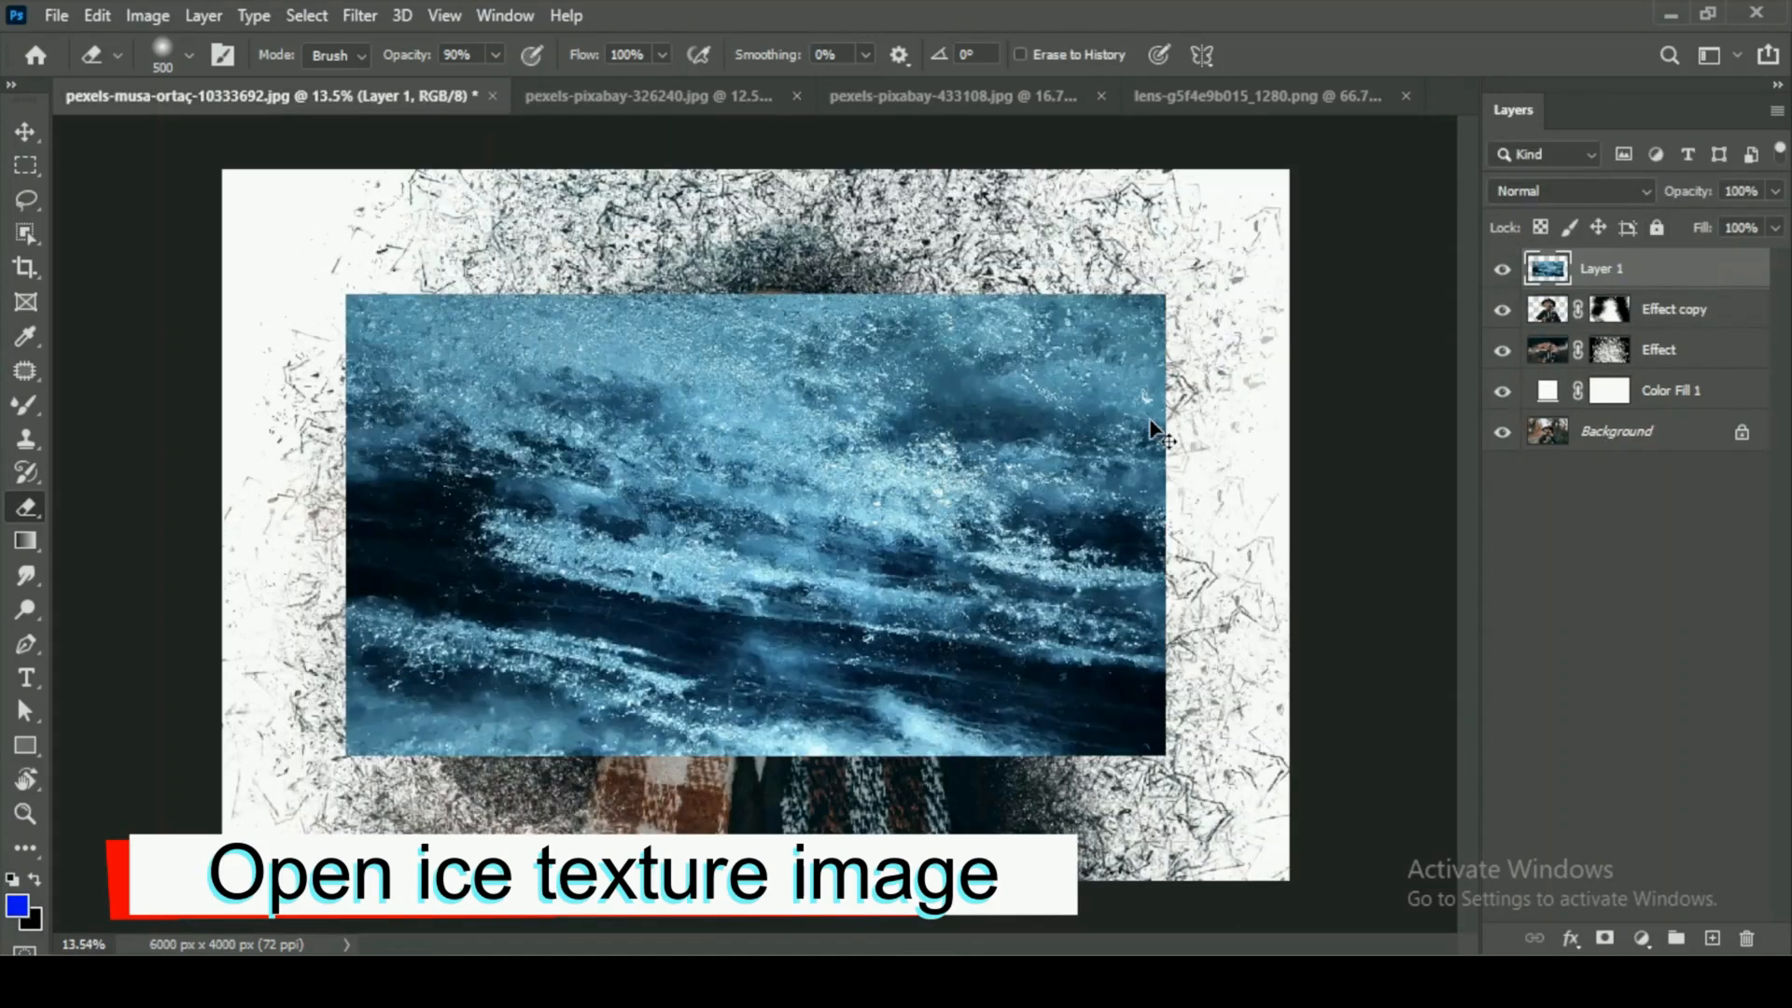
# Scale the pasted ice texture proportionally to about 156% so it covers the entire canvas.
pyautogui.hotkey('ctrl', 't')
pyautogui.moveTo(1166, 322); pyautogui.dragTo(1398, 157)
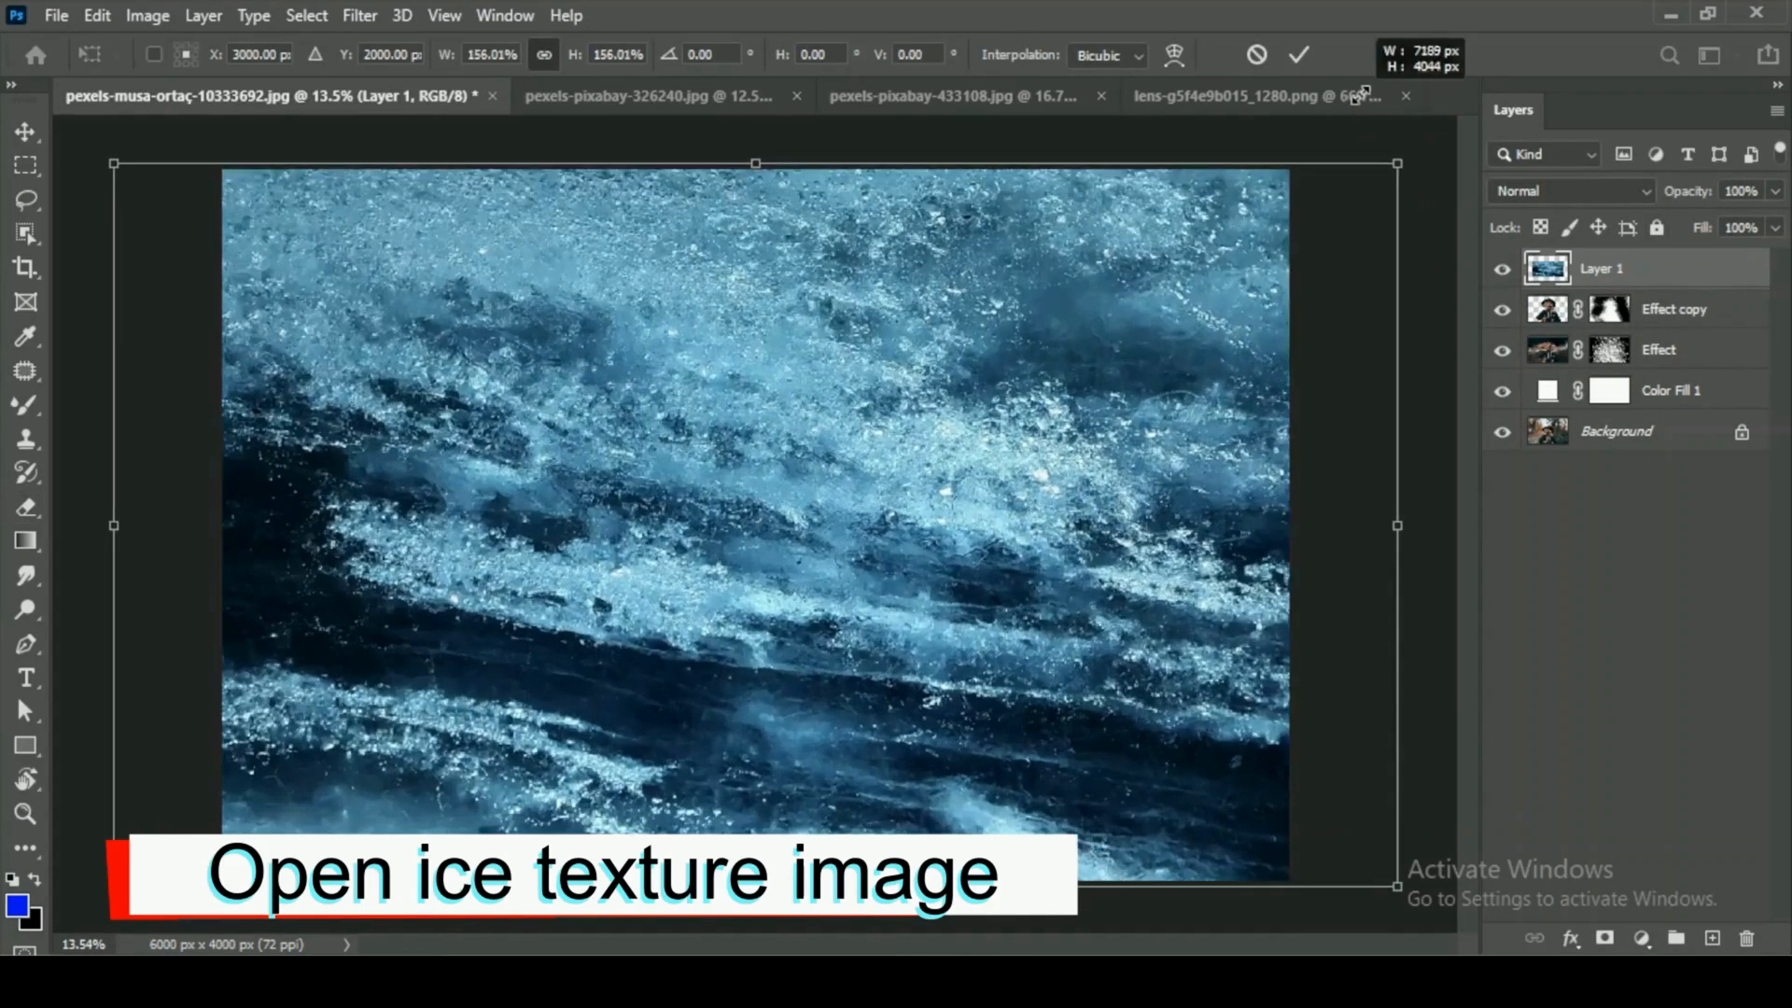
pyautogui.press('Return')
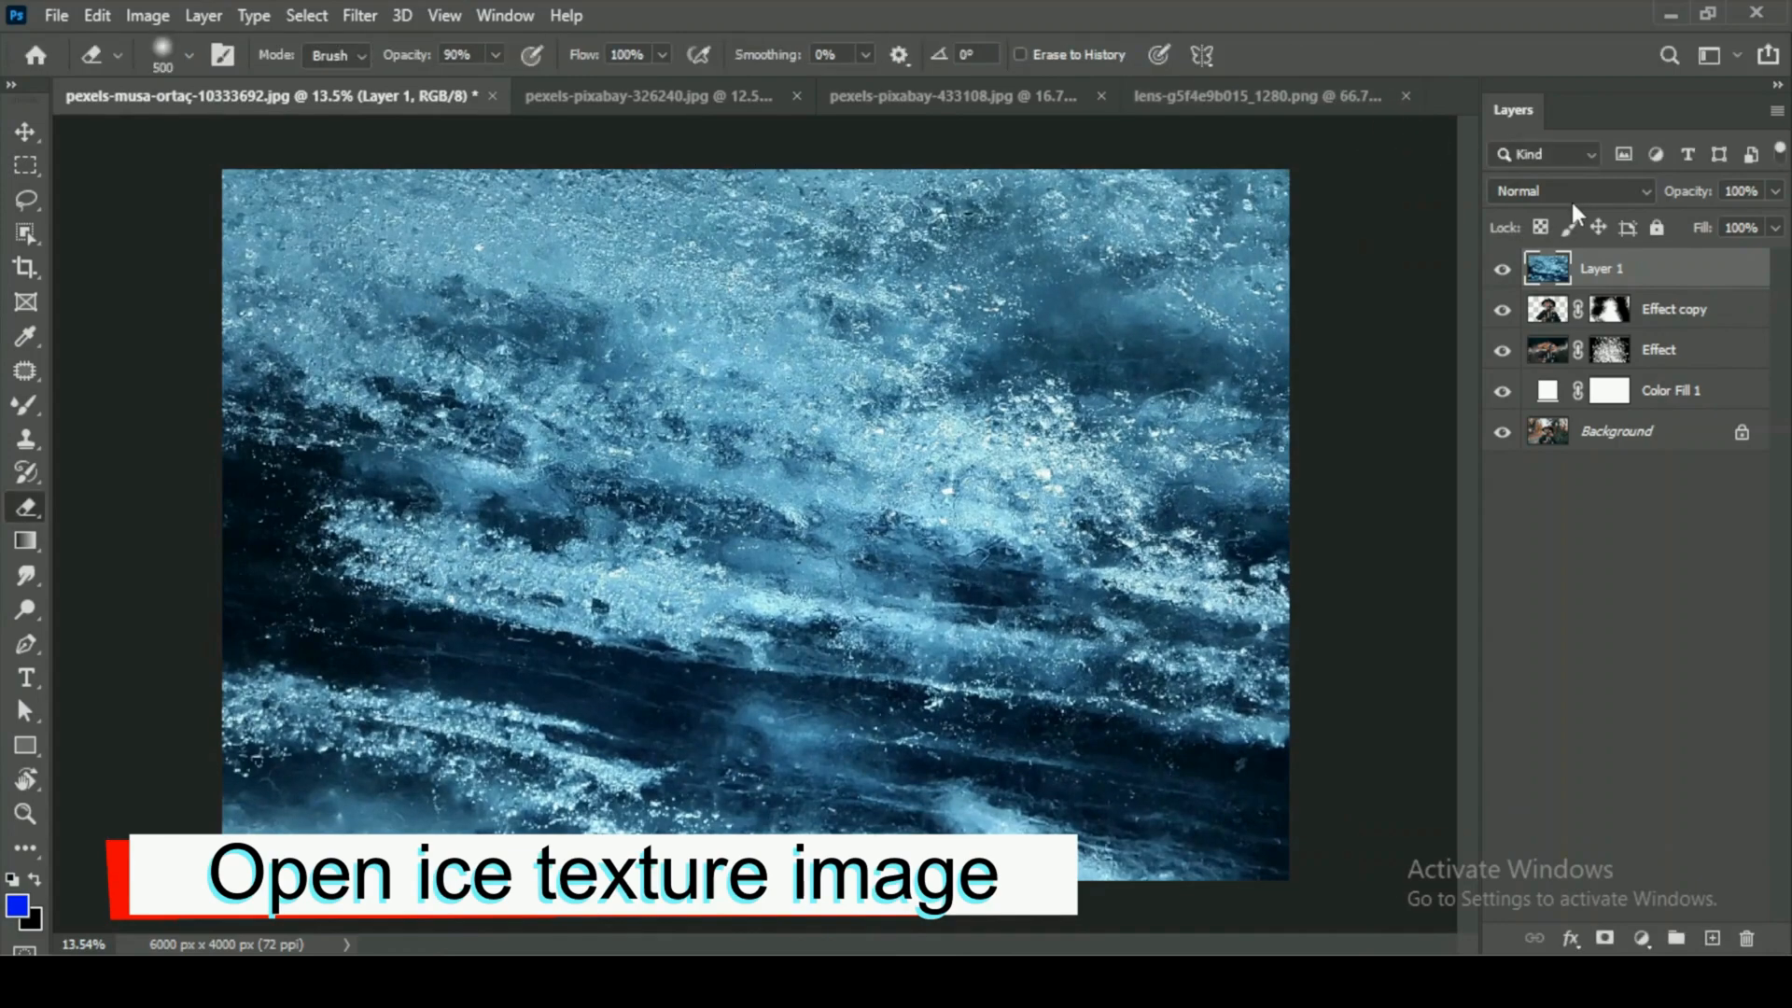
# Set the ice texture layer's blend mode to Overlay and its opacity to 64%, and deselect the layer.
pyautogui.click(1572, 192)
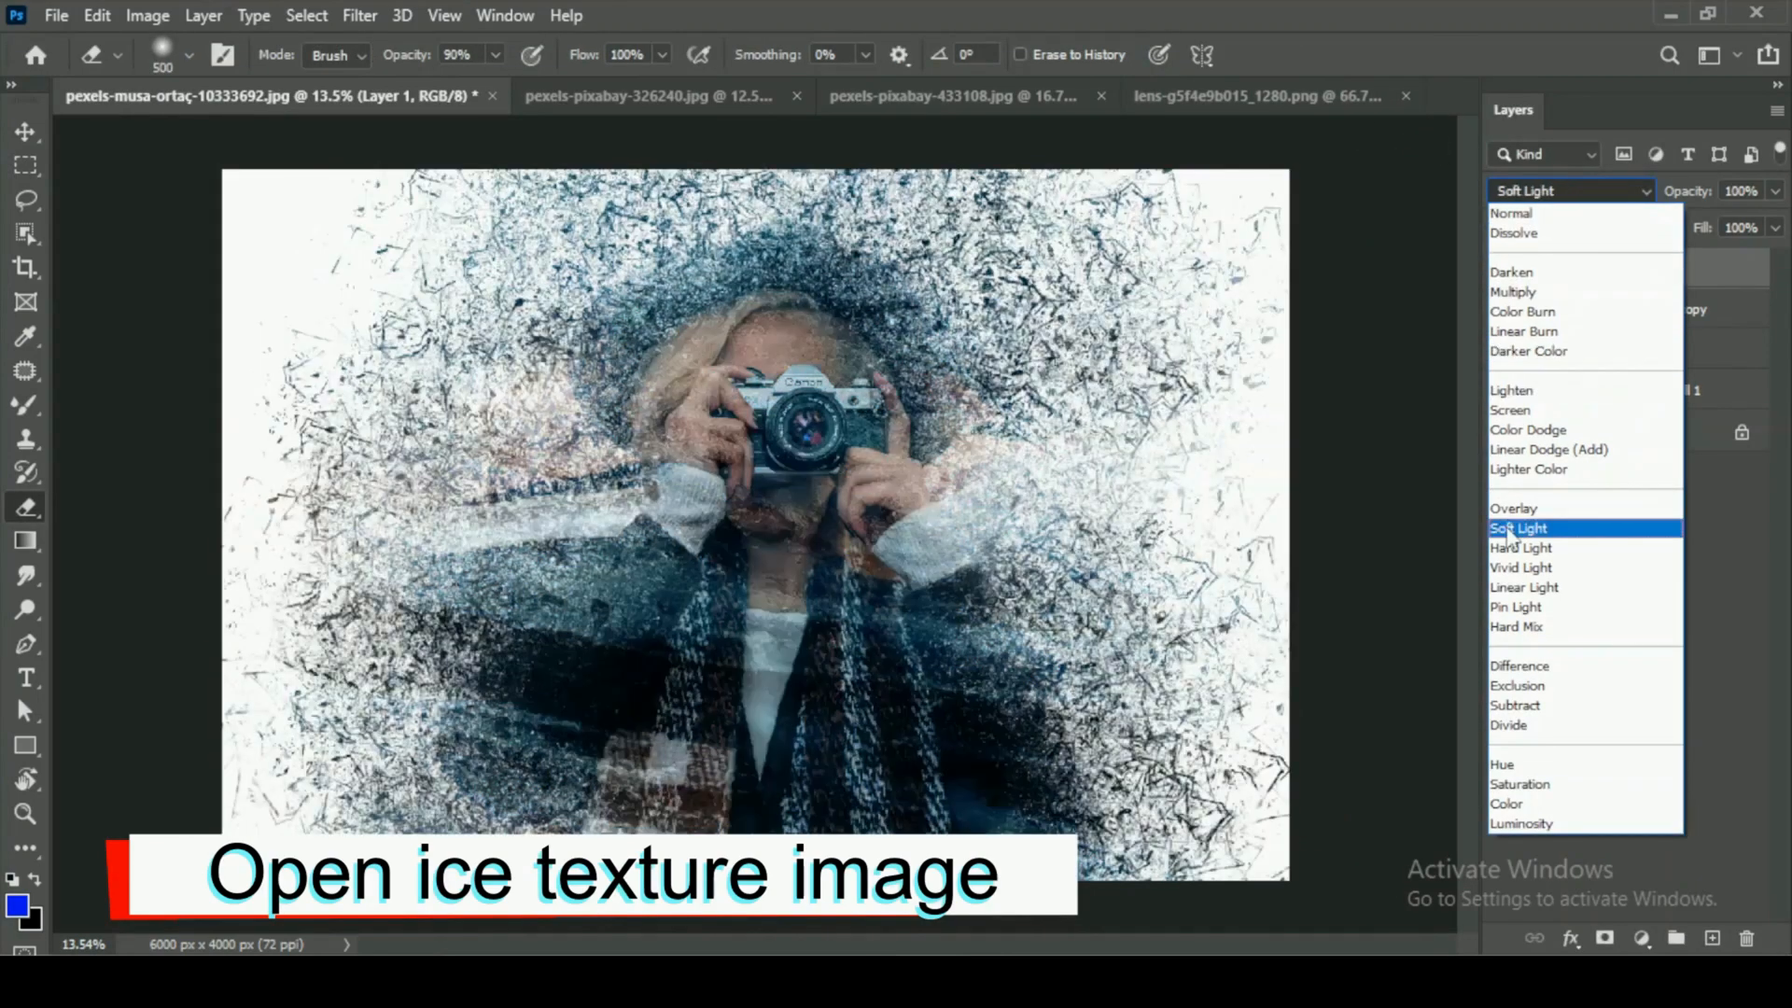
pyautogui.click(1522, 512)
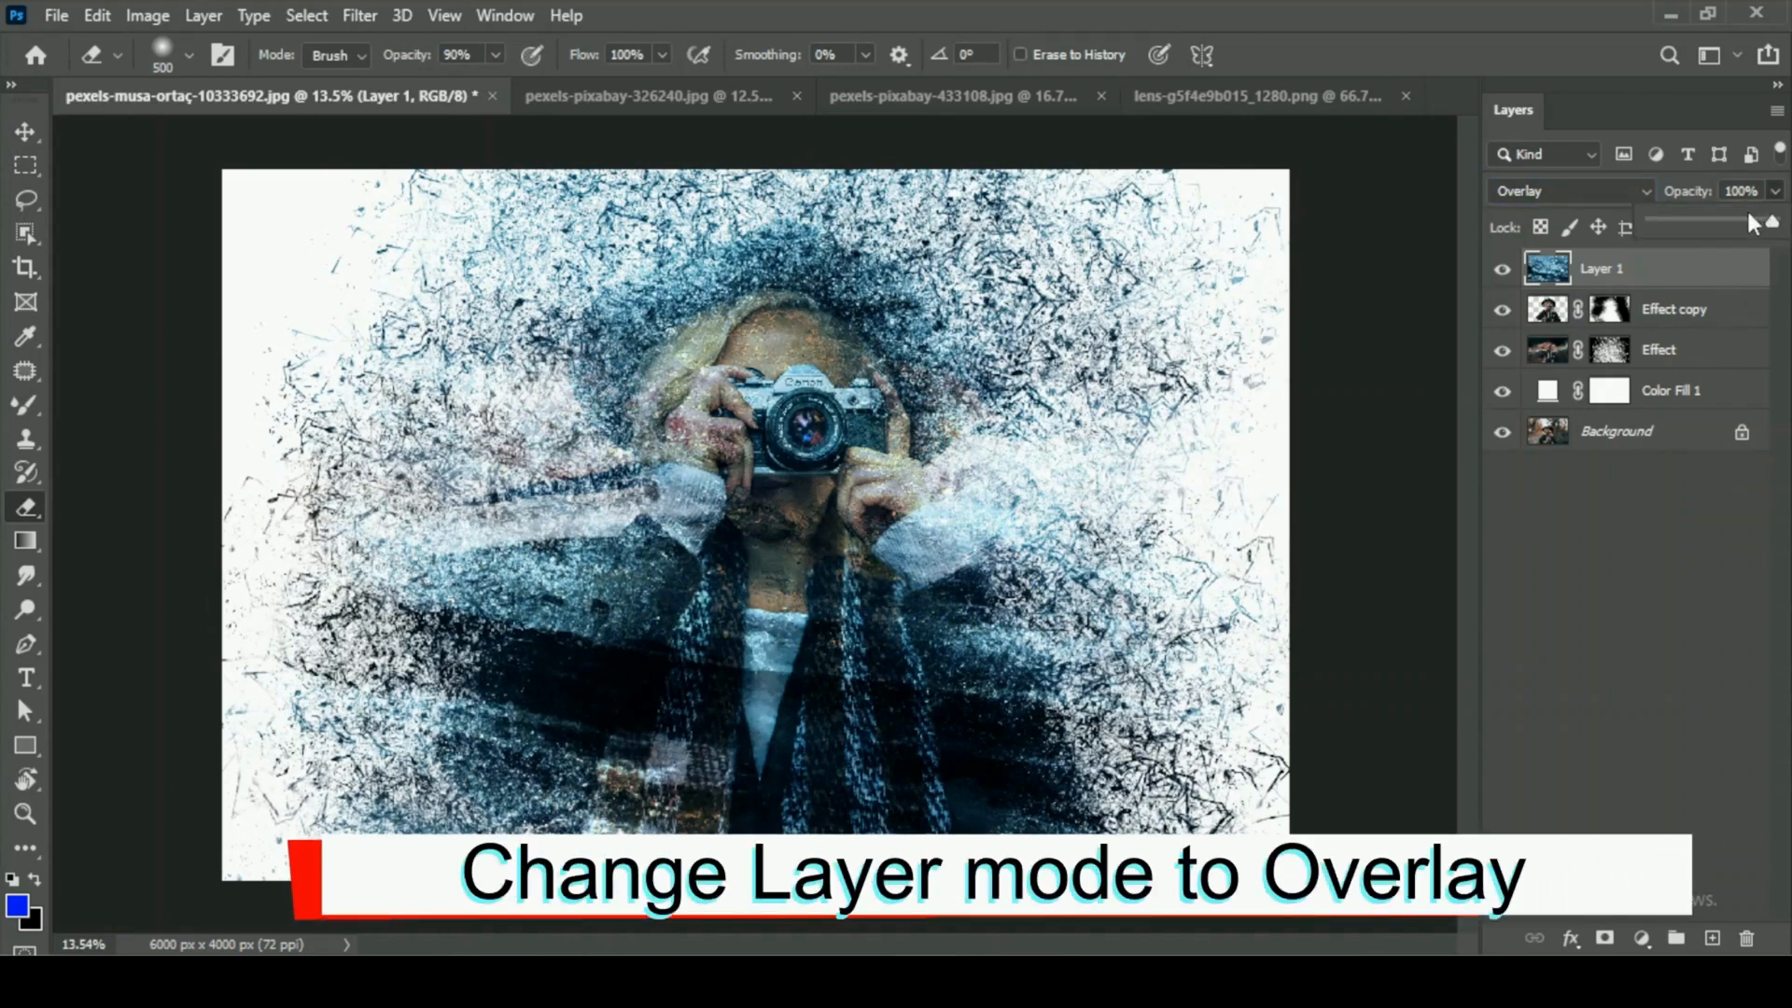
pyautogui.moveTo(1749, 218); pyautogui.dragTo(1730, 221)
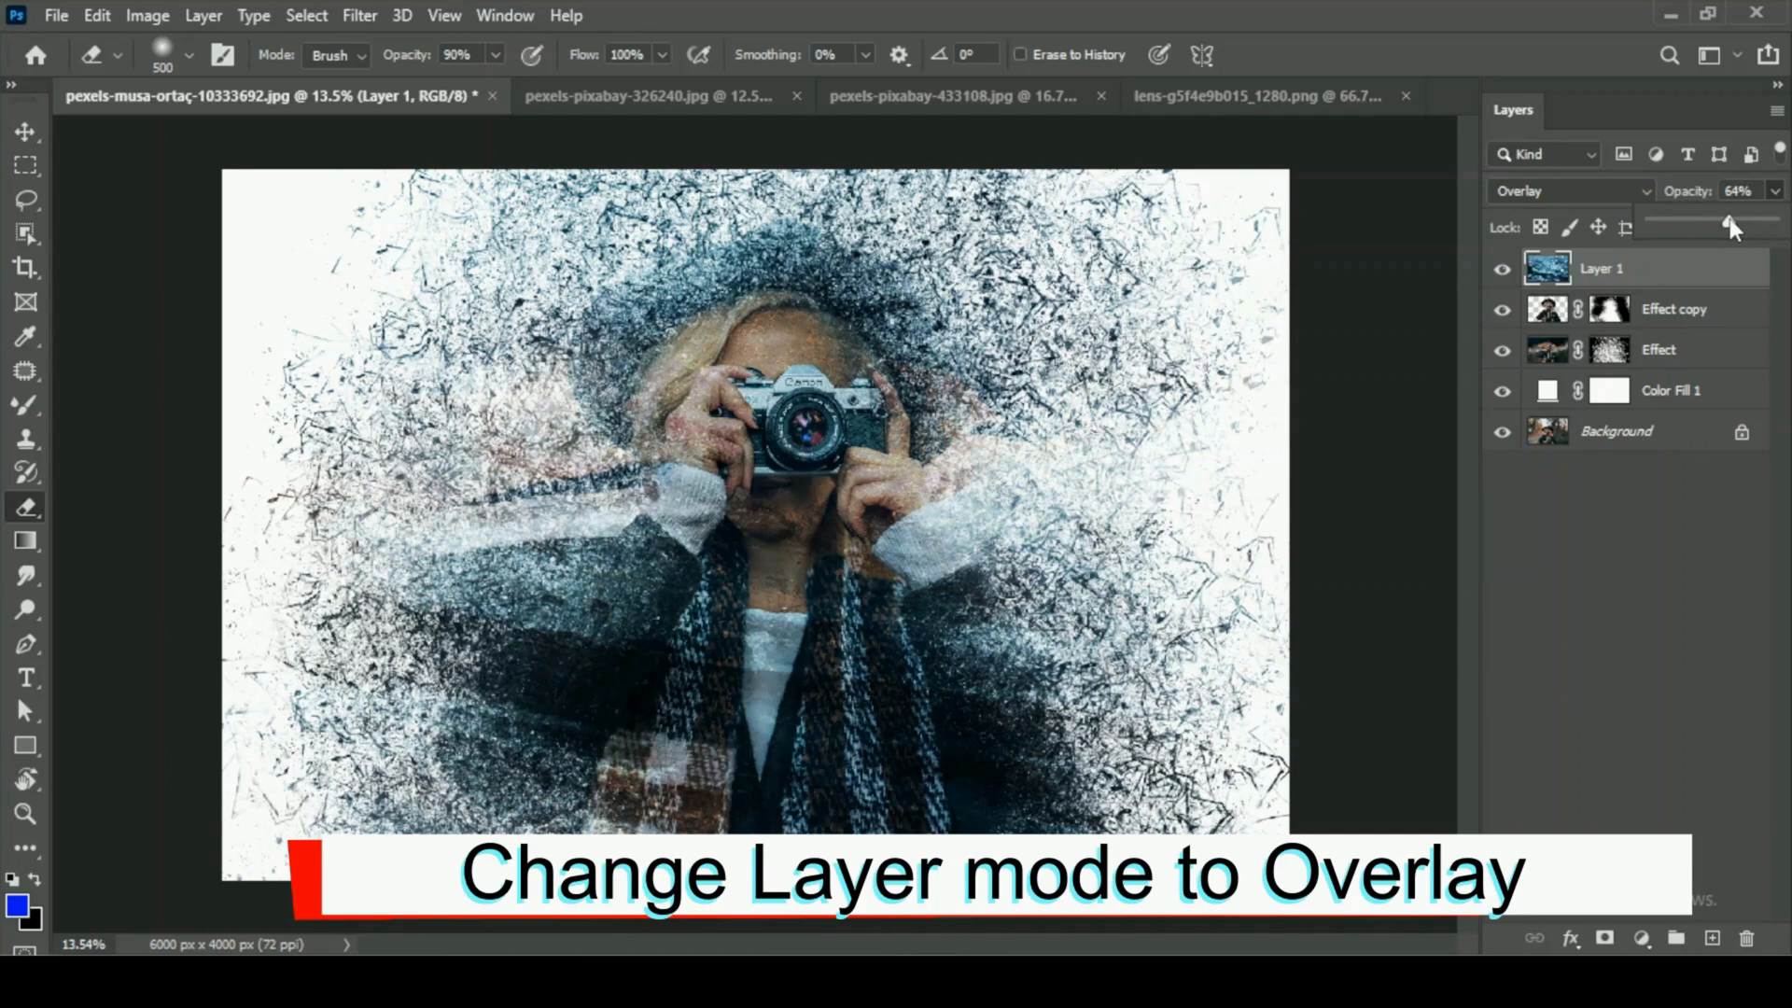
pyautogui.click(1631, 547)
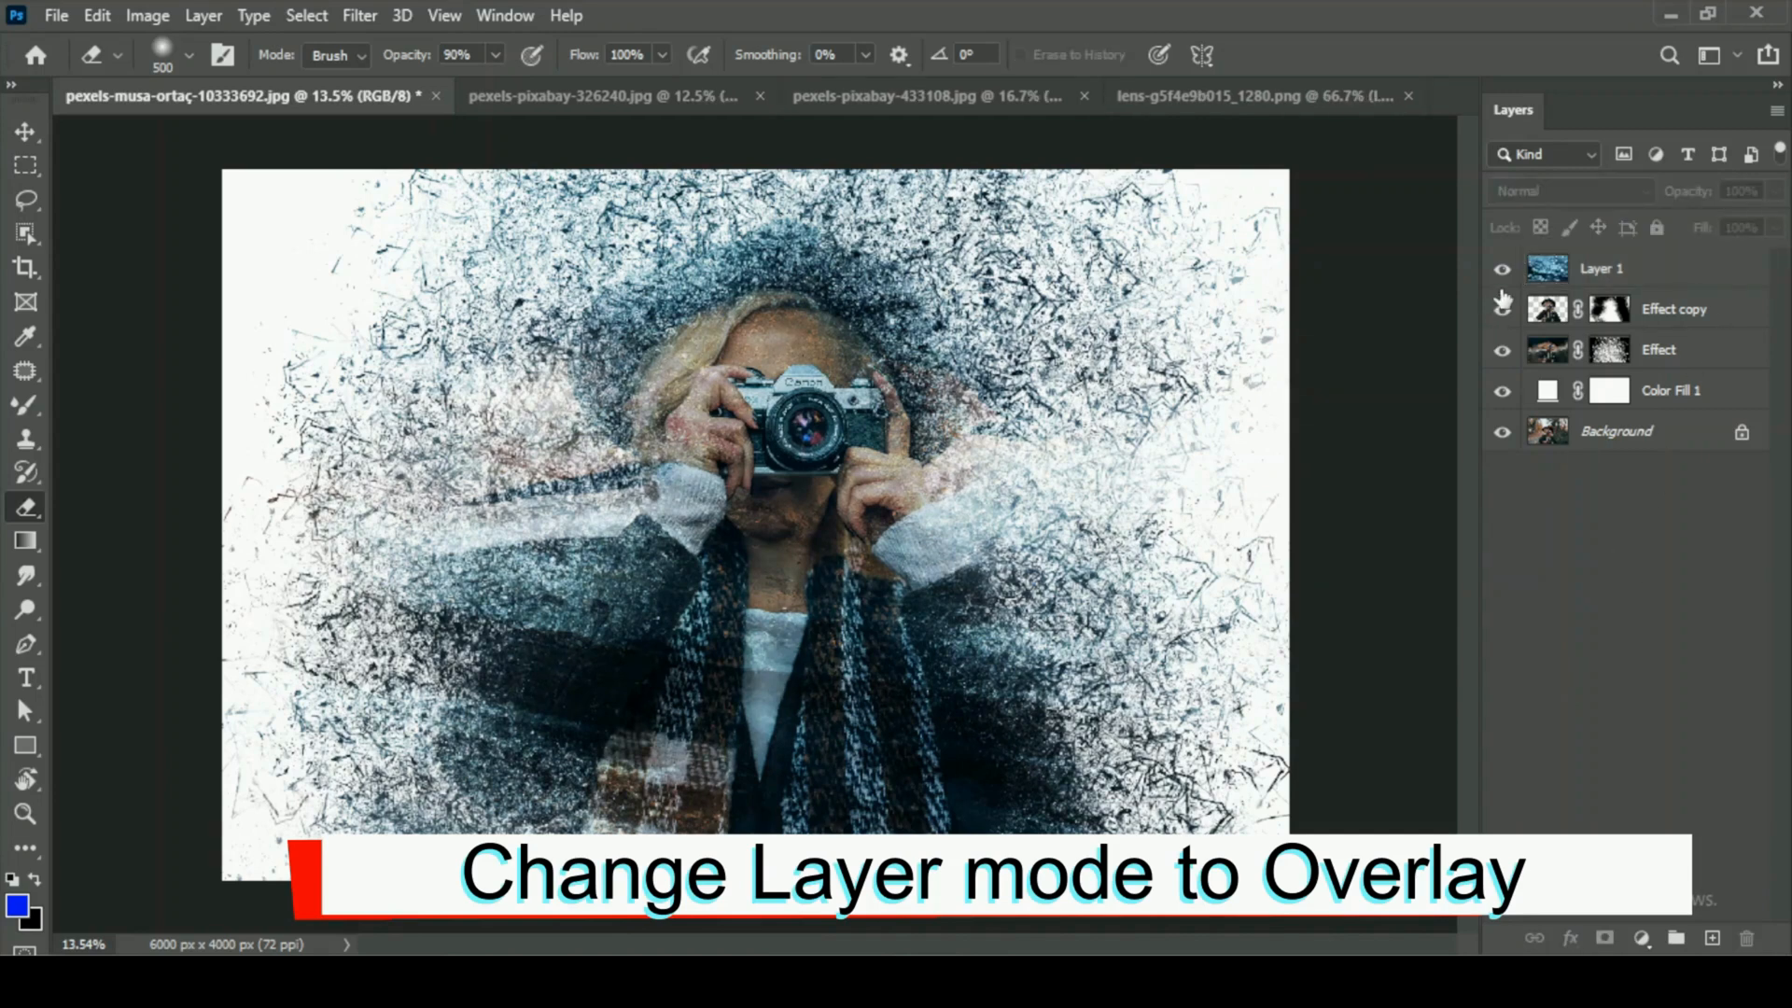
# Compare the portrait with and without the blue ice overlay by toggling the Layer 1 visibility.
pyautogui.click(1502, 309)
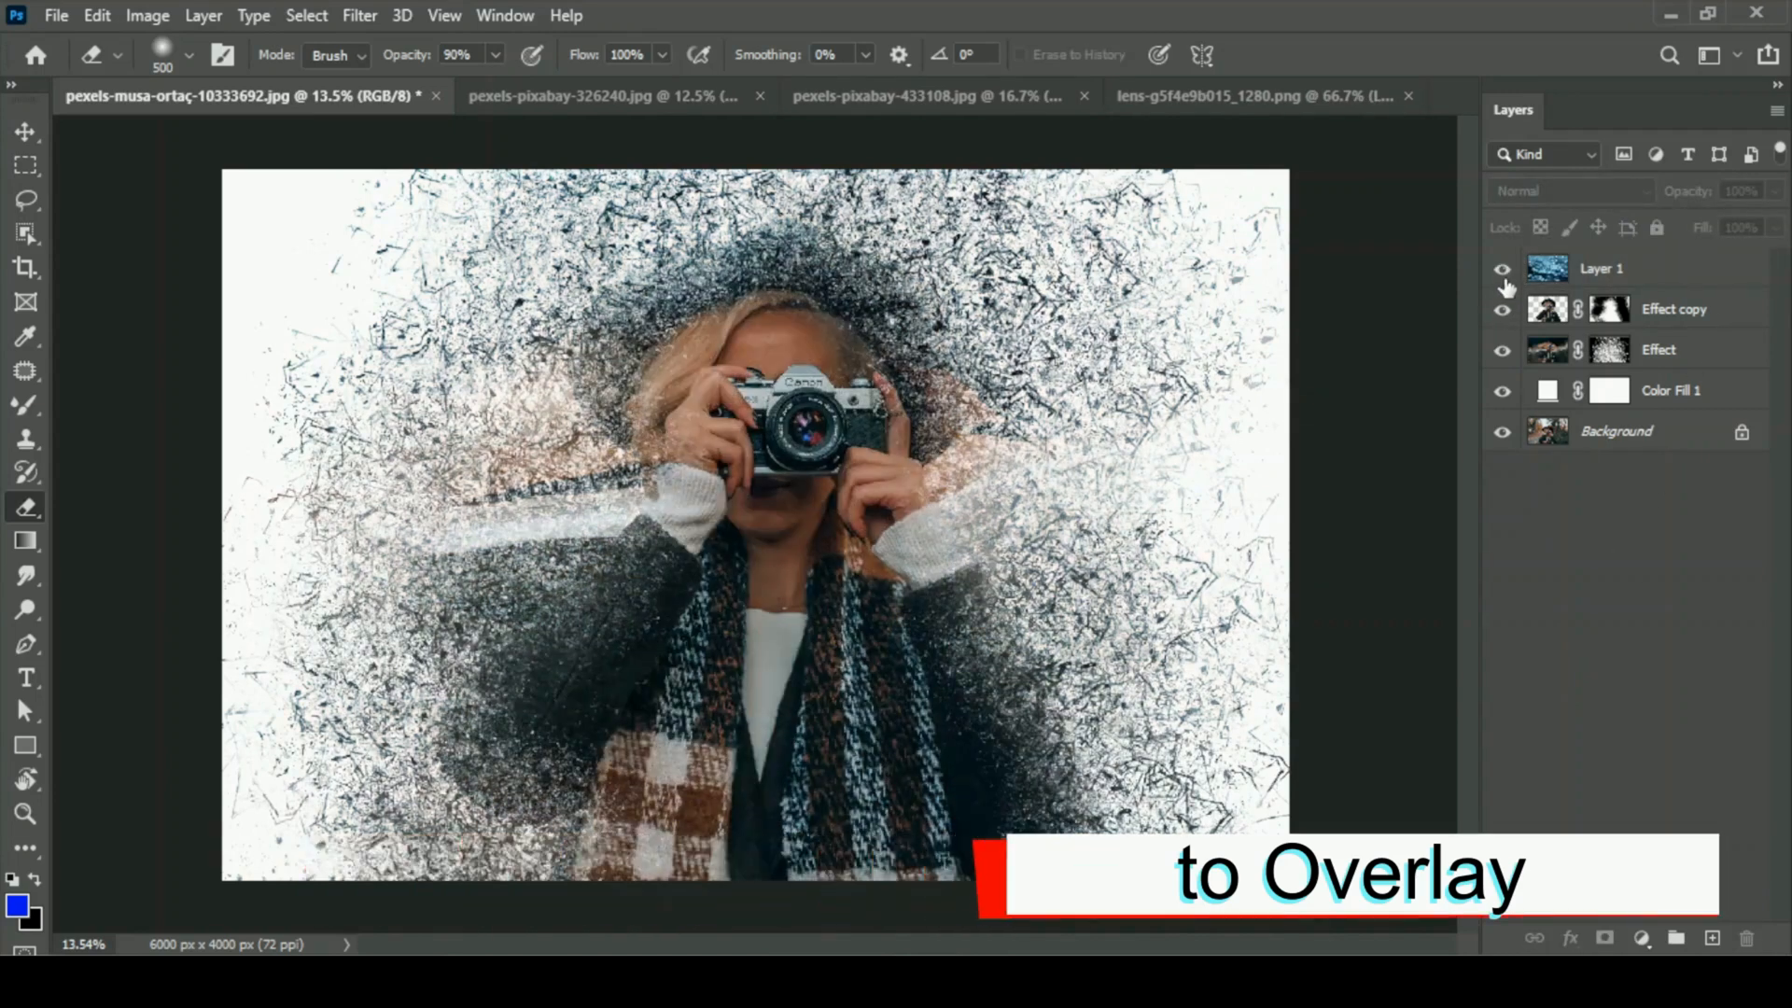
pyautogui.click(1502, 275)
pyautogui.click(1502, 276)
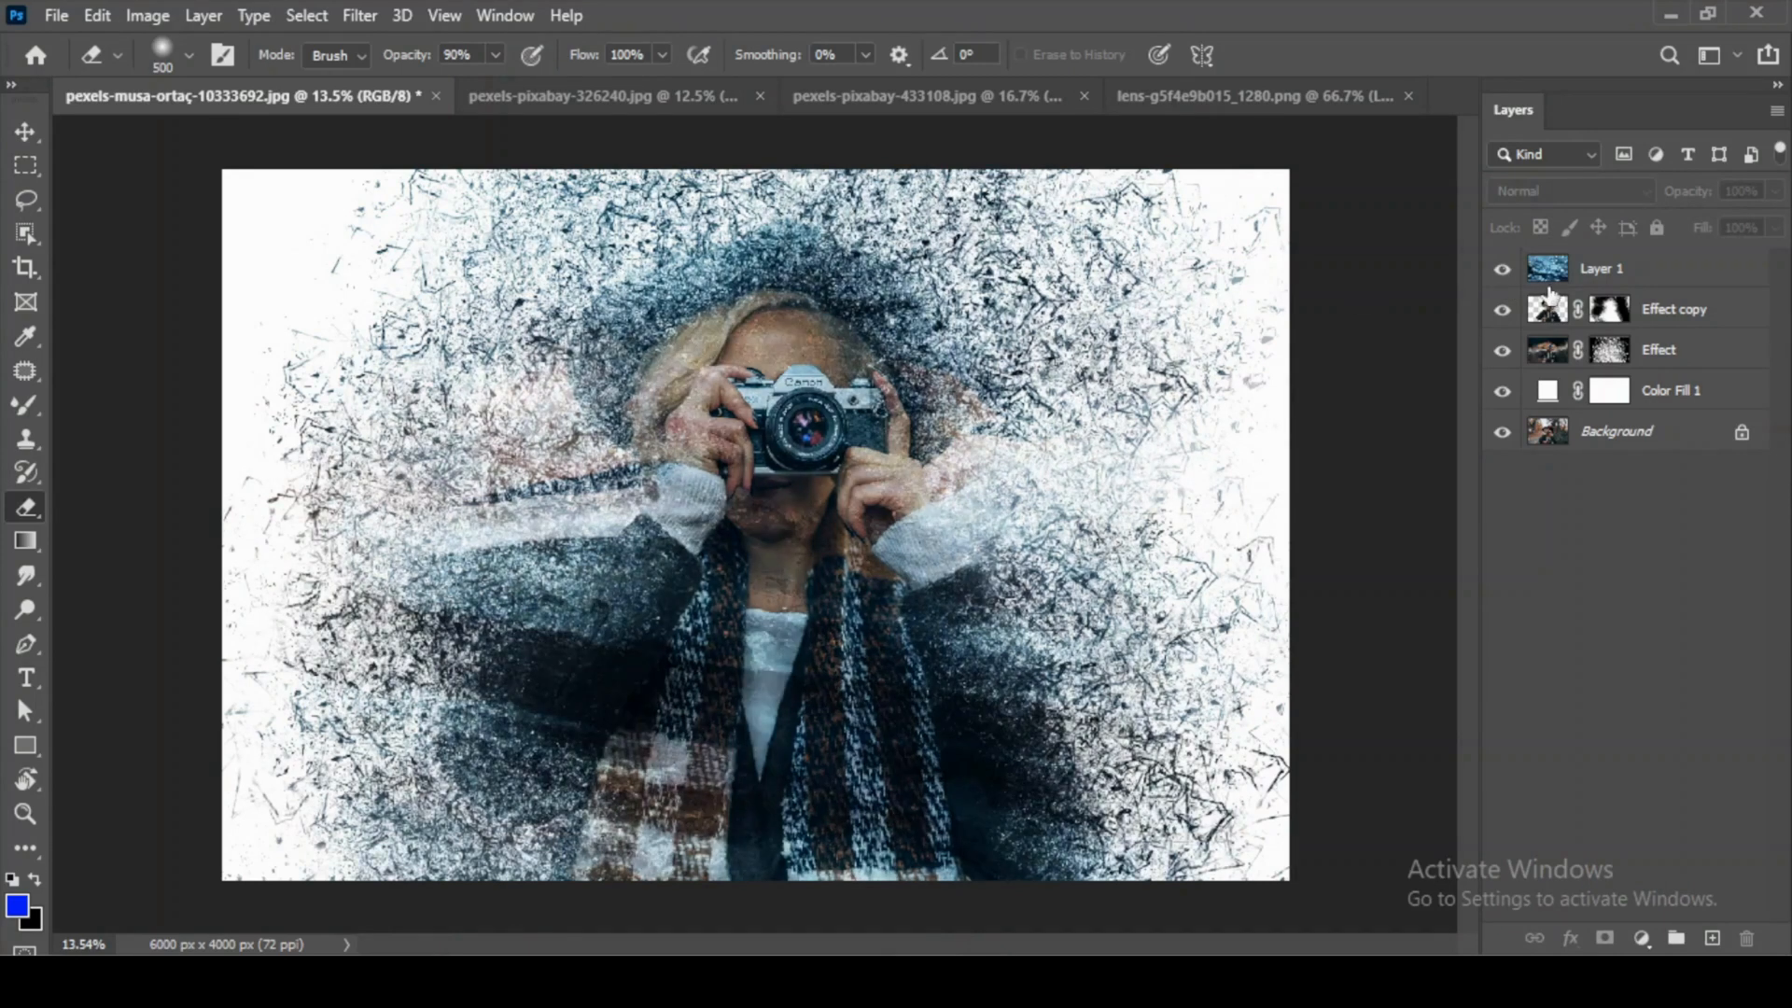
# Copy the whole frost texture from pexels-pixabay-326240.jpg and paste it above Layer 1 in the portrait document.
pyautogui.click(1213, 90)
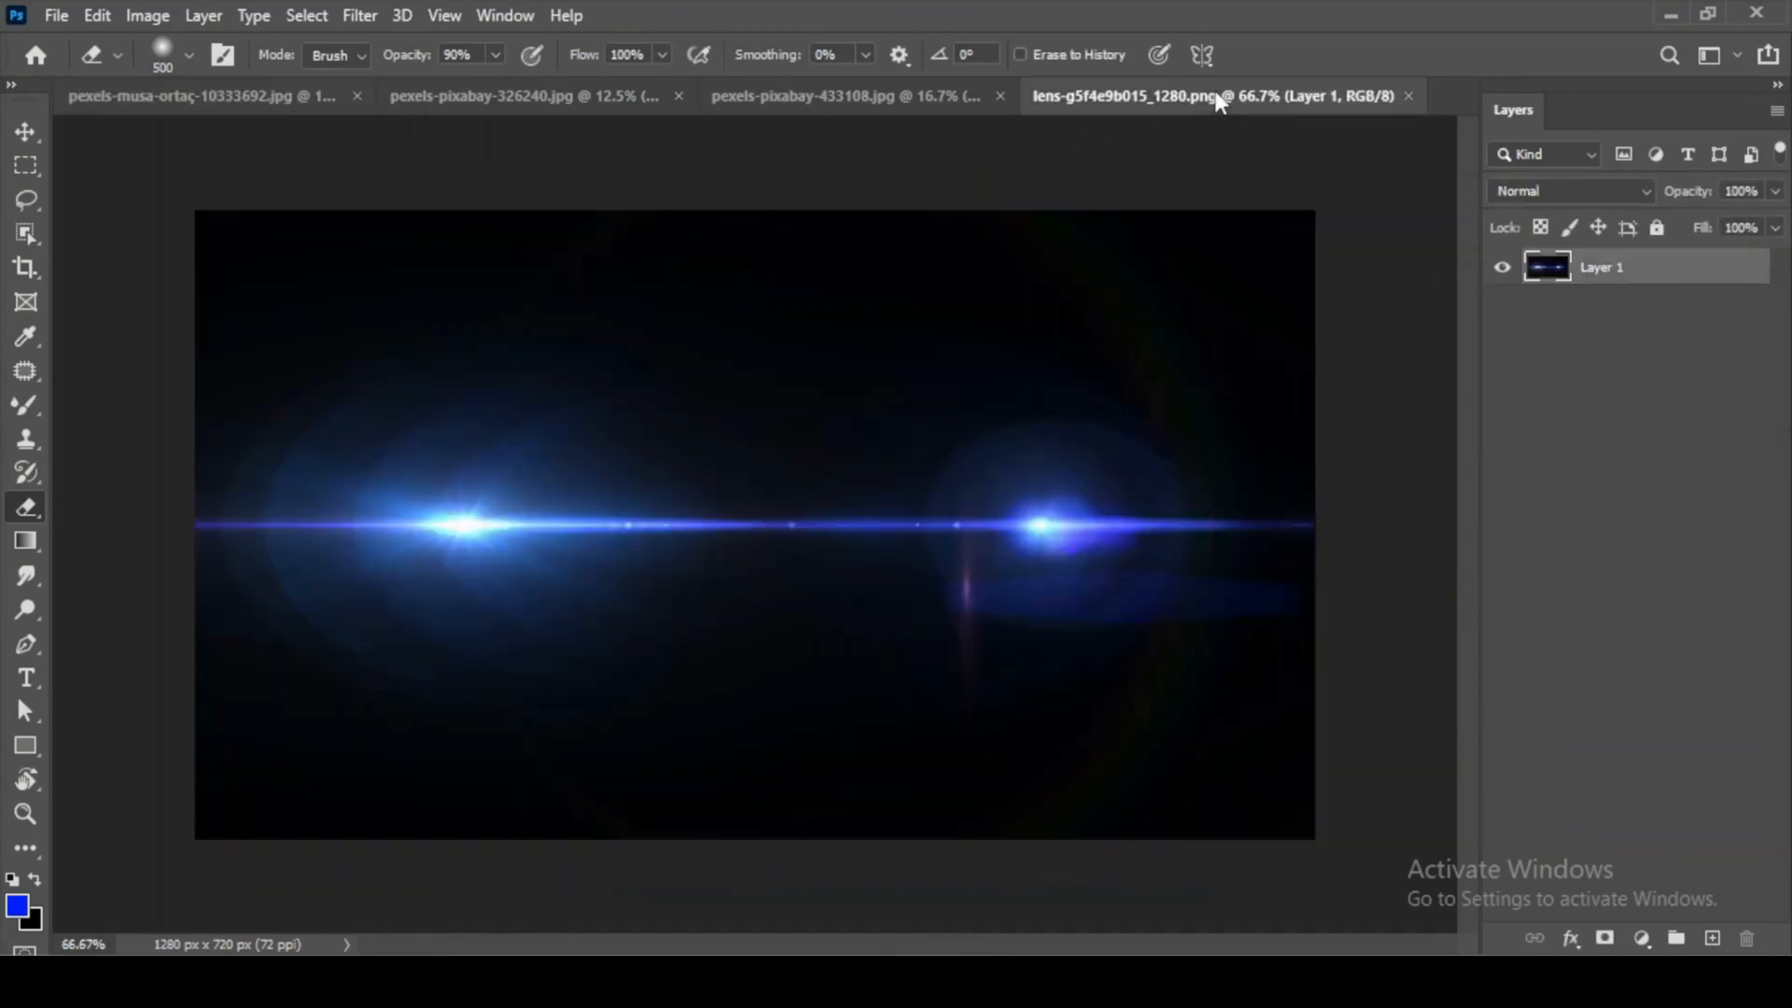
pyautogui.click(899, 94)
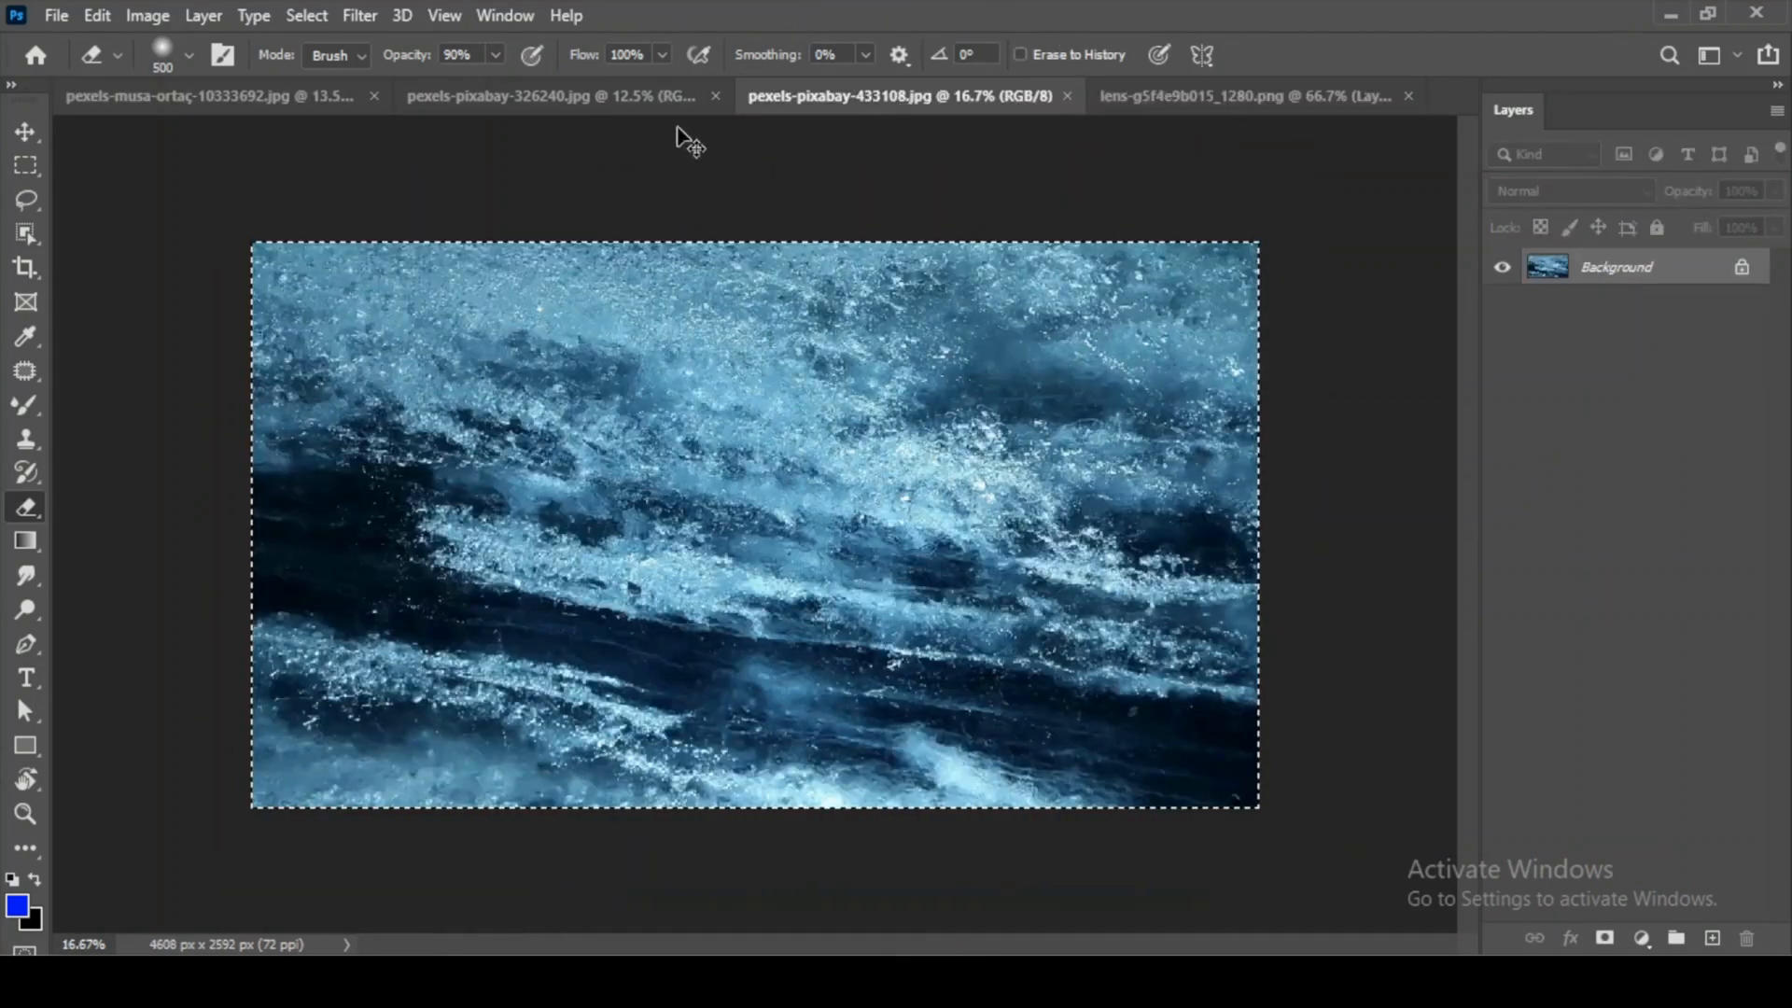
pyautogui.click(607, 96)
pyautogui.hotkey('ctrl', 'a')
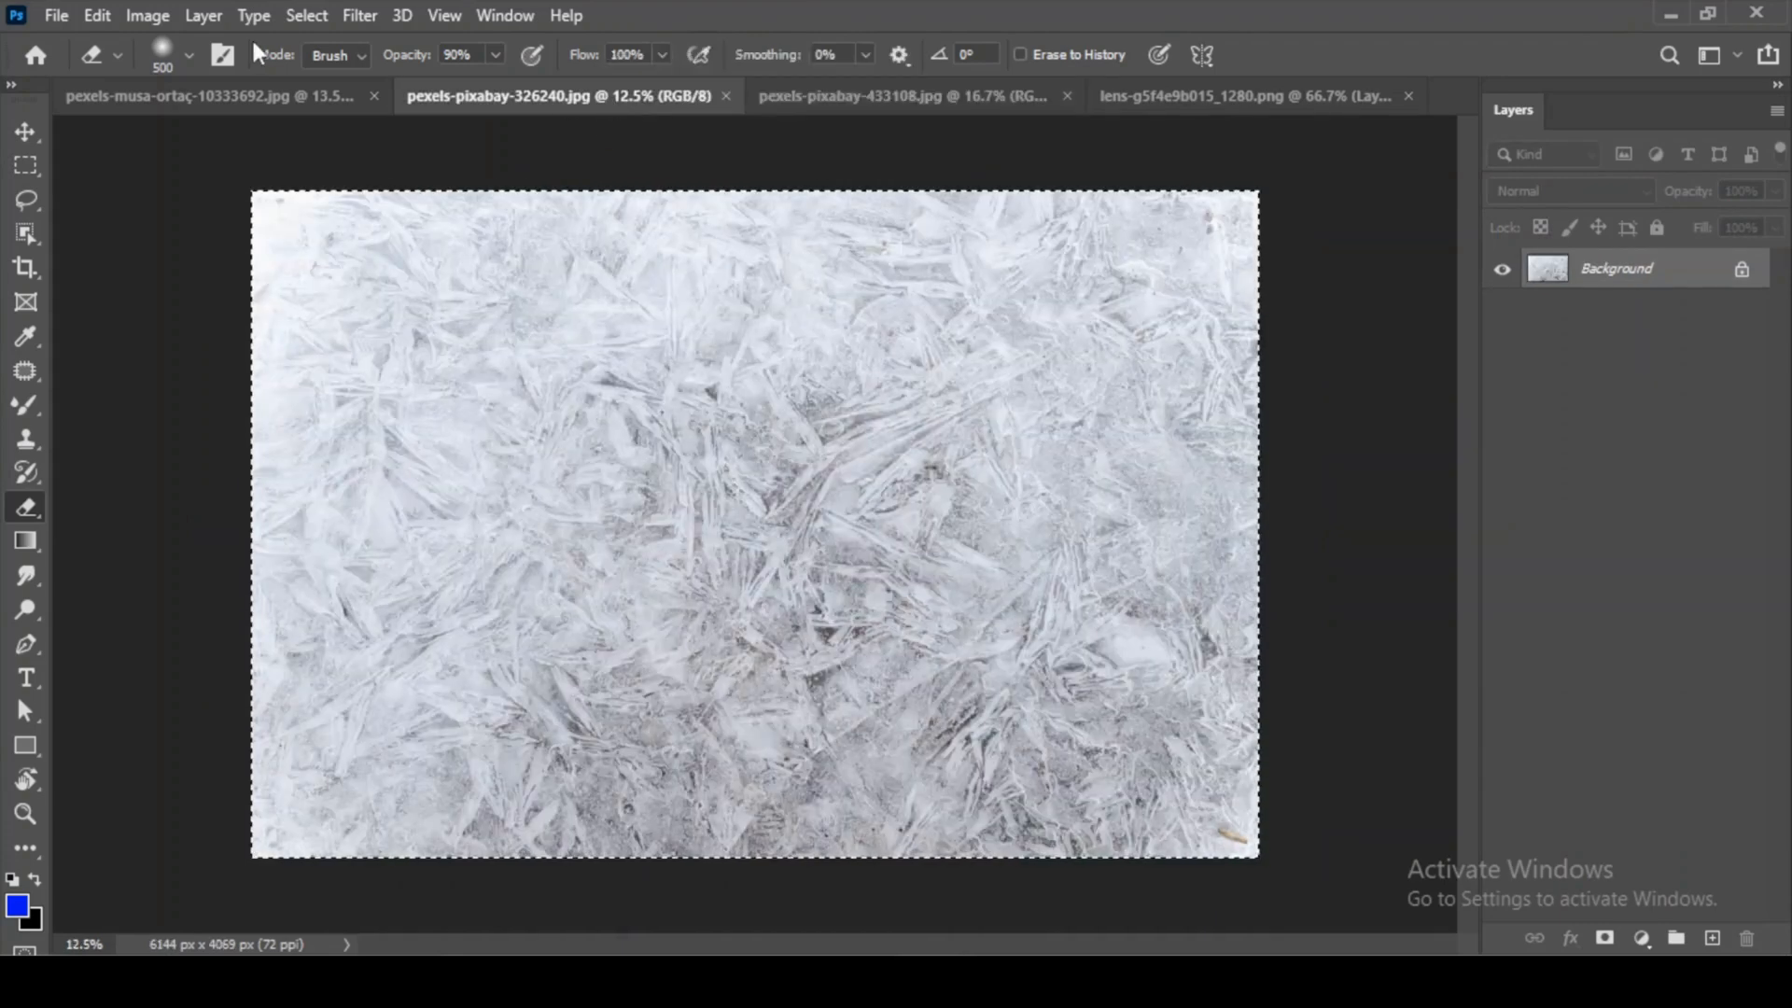
pyautogui.click(182, 94)
pyautogui.hotkey('ctrl', 'v')
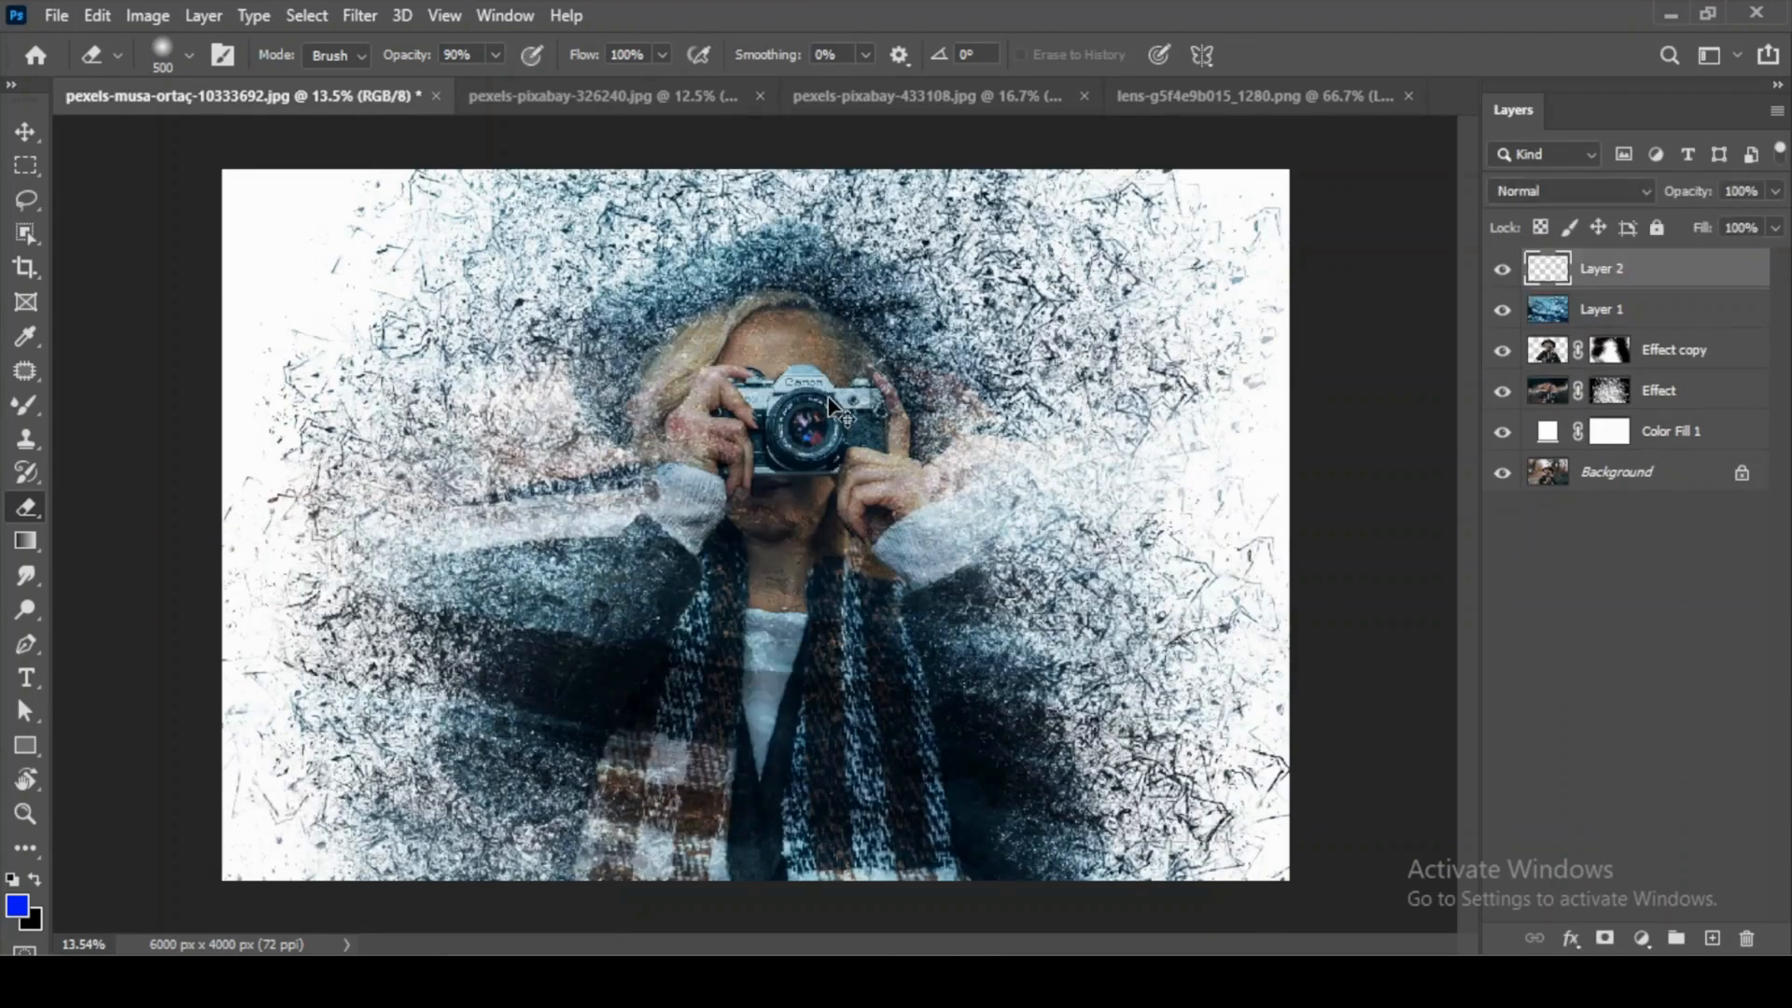
# Scale the pasted frost texture down proportionally until it is a small rectangle centred over the camera.
pyautogui.hotkey('ctrl', 't')
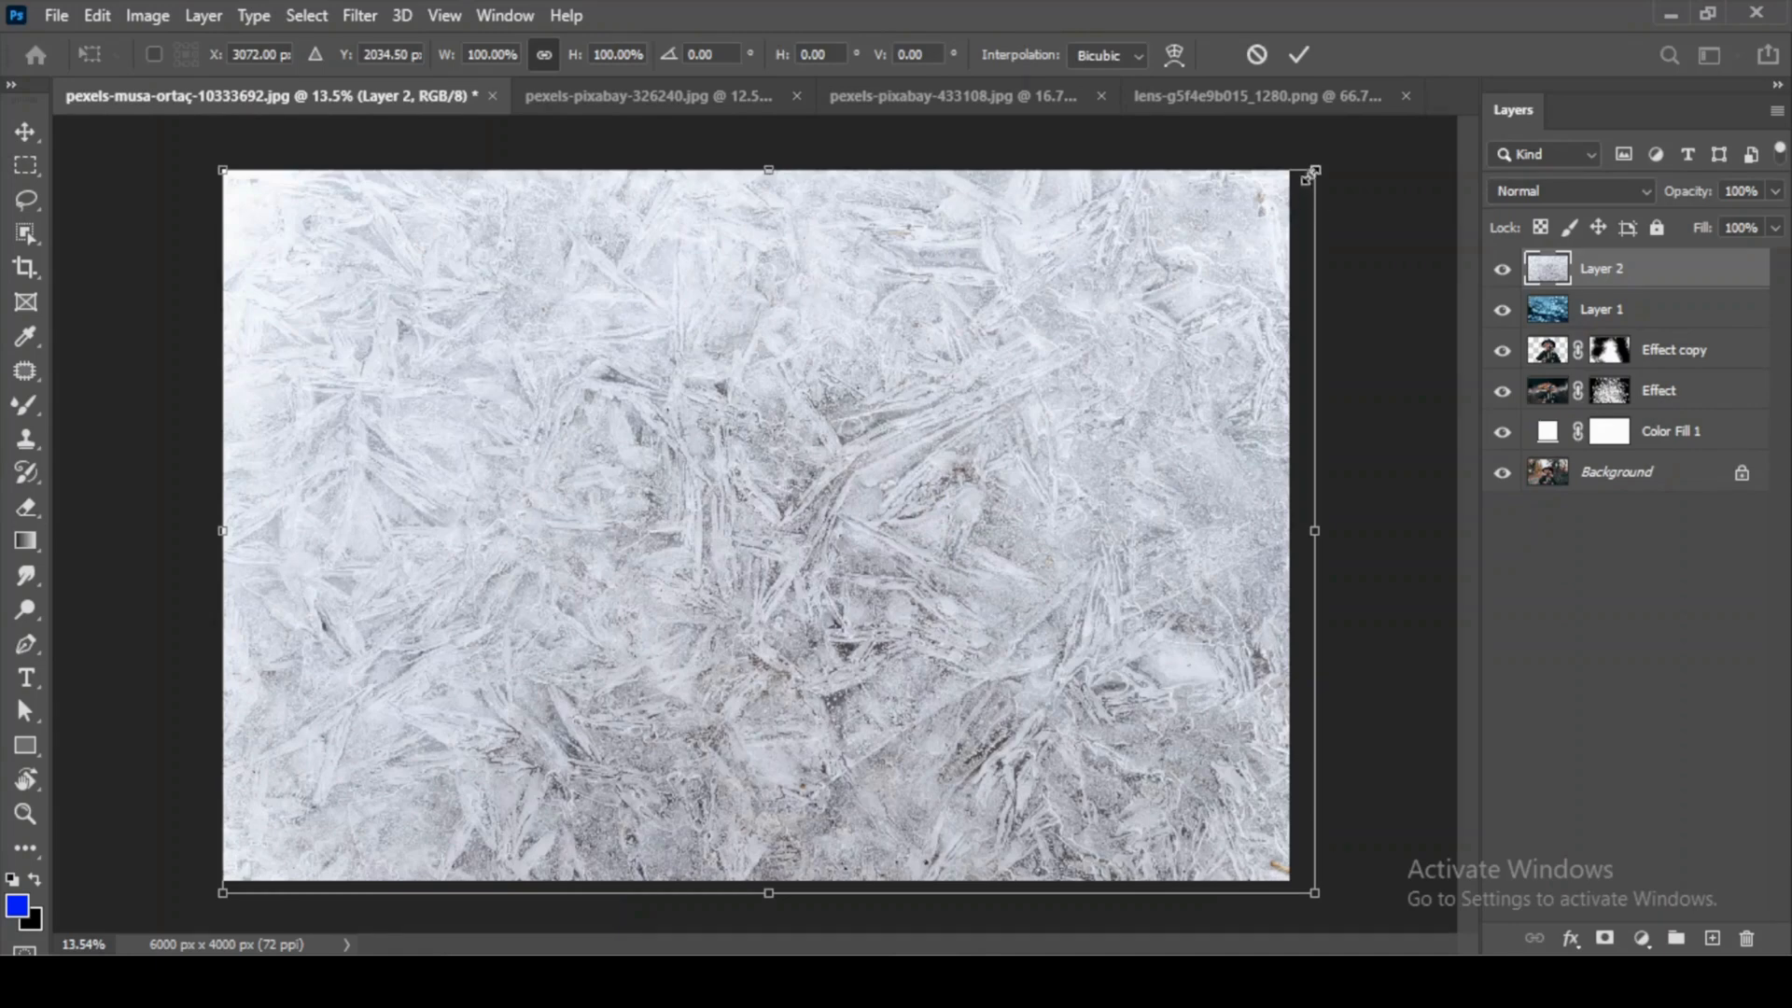
pyautogui.moveTo(1312, 174); pyautogui.dragTo(860, 338)
pyautogui.press('Return')
# Add a black mask to the frost texture layer and reveal the texture only inside the camera lens with a 175 px Eraser.
pyautogui.press('e')
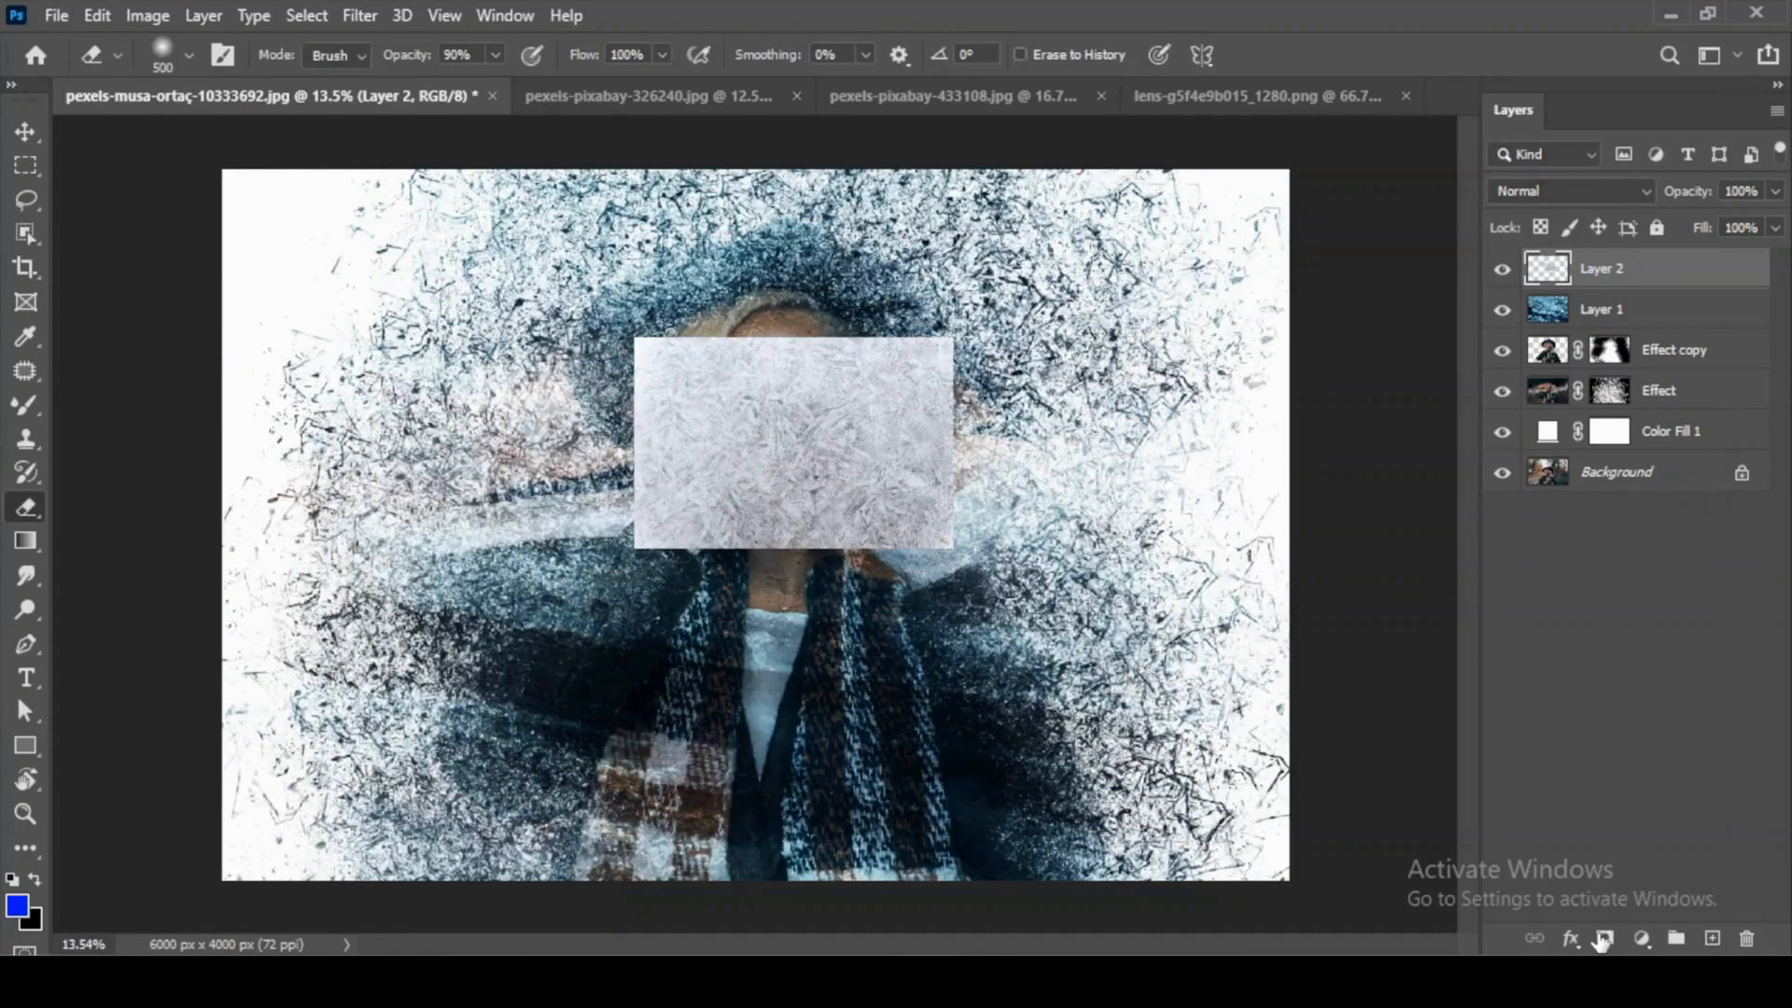
pyautogui.keyDown('alt'); pyautogui.click(1604, 938); pyautogui.keyUp('alt')
pyautogui.scroll(3, 799, 404)
pyautogui.scroll(5, 800, 404)
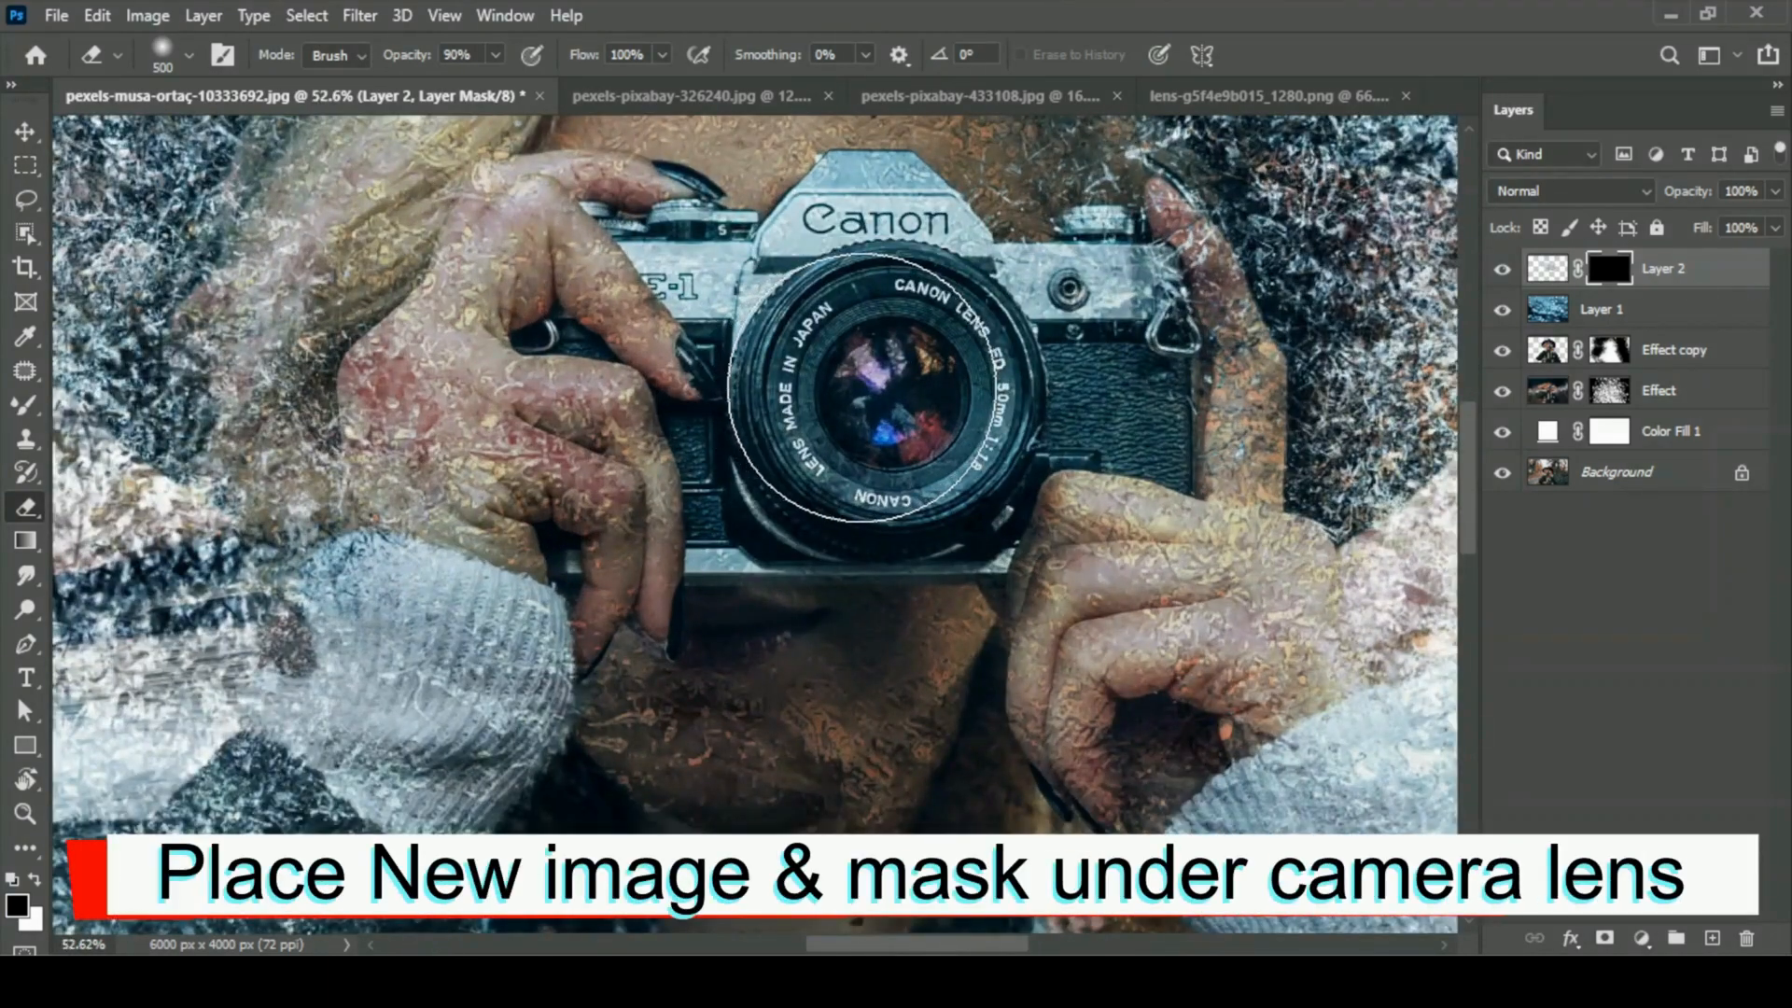
pyautogui.press('[')
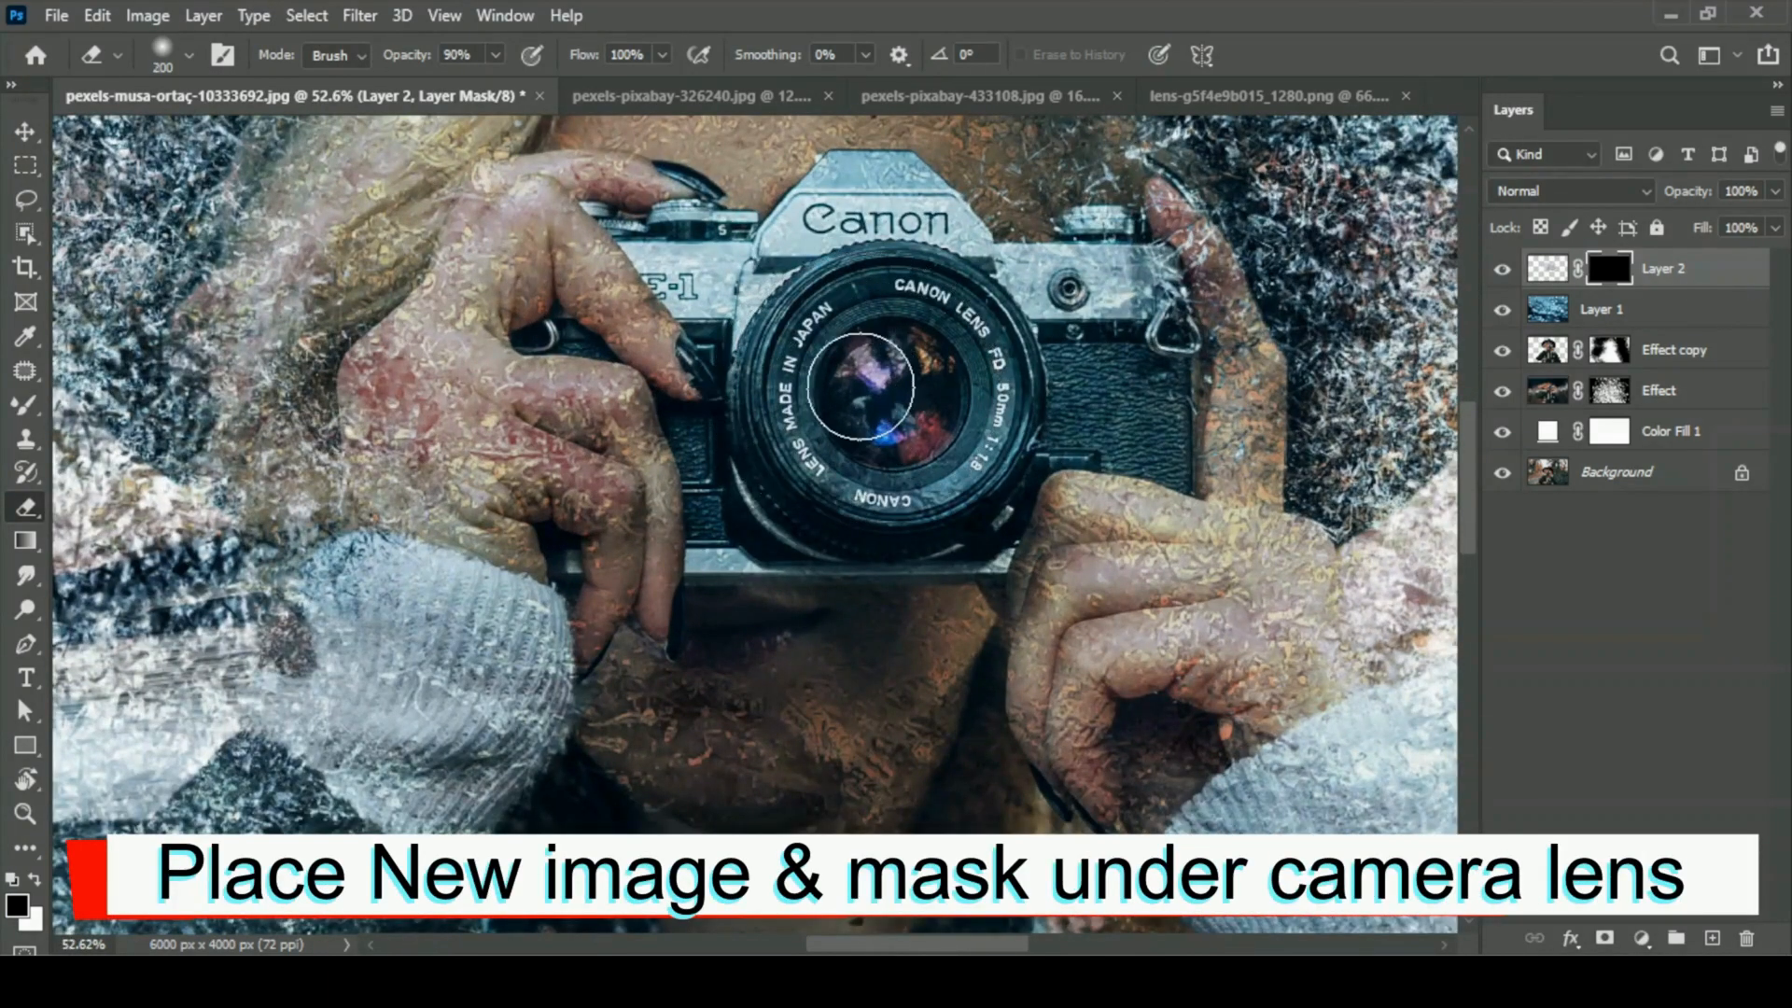
pyautogui.press('[')
pyautogui.moveTo(860, 386)
pyautogui.mouseDown()
pyautogui.moveTo(883, 436)
pyautogui.moveTo(869, 366)
pyautogui.moveTo(847, 398)
pyautogui.moveTo(932, 429)
pyautogui.moveTo(933, 387)
pyautogui.moveTo(875, 349)
pyautogui.moveTo(915, 359)
pyautogui.moveTo(908, 401)
pyautogui.moveTo(913, 333)
pyautogui.moveTo(861, 358)
pyautogui.moveTo(888, 429)
pyautogui.moveTo(909, 431)
pyautogui.moveTo(919, 392)
pyautogui.mouseUp()
# Set the masked frost layer's blend mode to Overlay and compare the lens with the layer hidden and shown.
pyautogui.click(1612, 189)
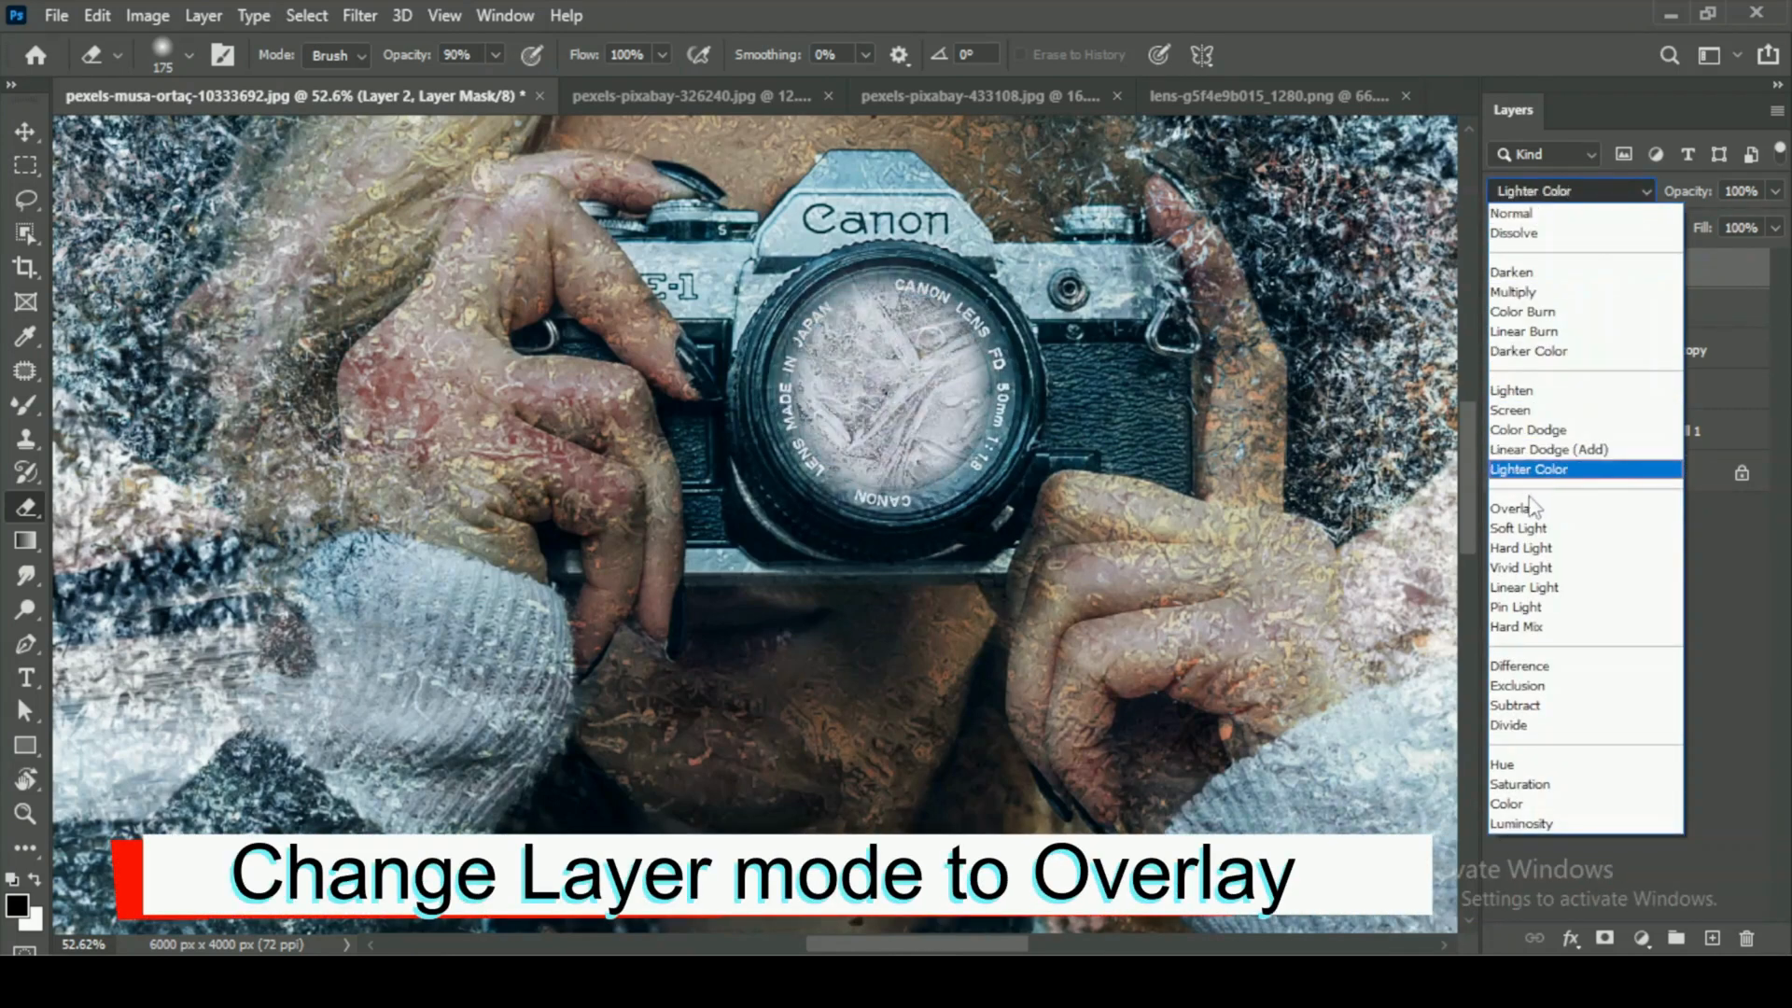
pyautogui.click(1531, 508)
pyautogui.scroll(-8, 913, 422)
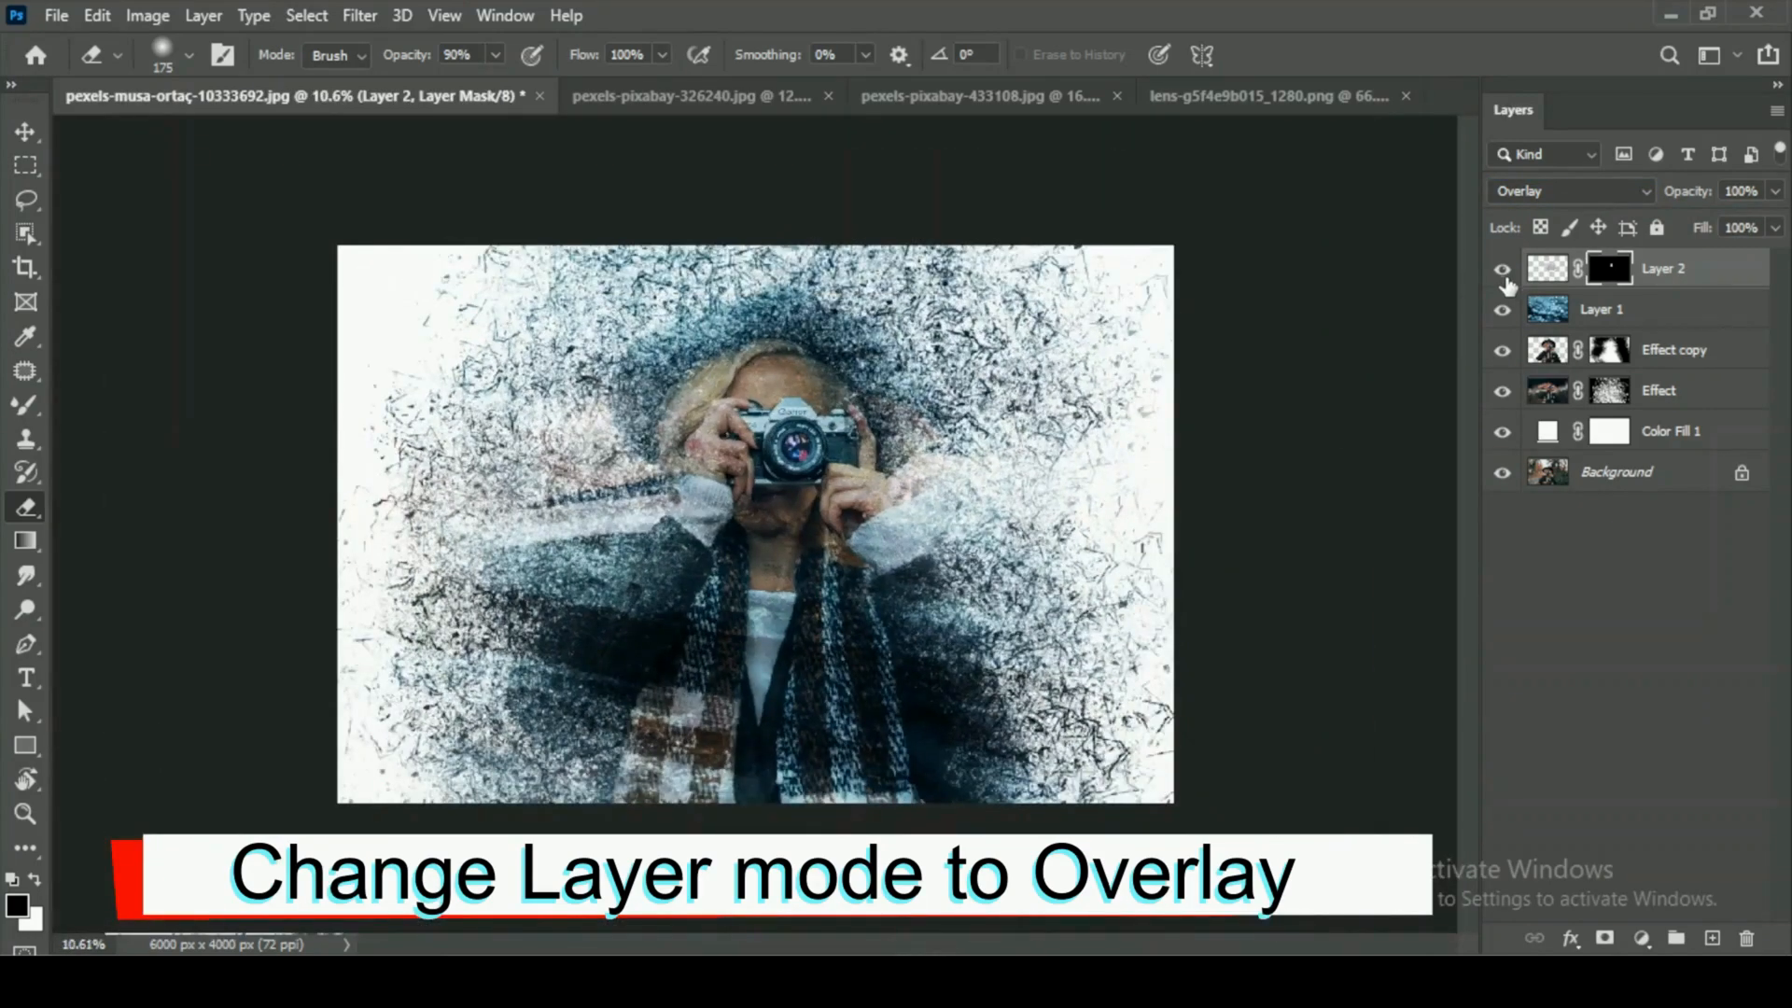
pyautogui.click(1504, 272)
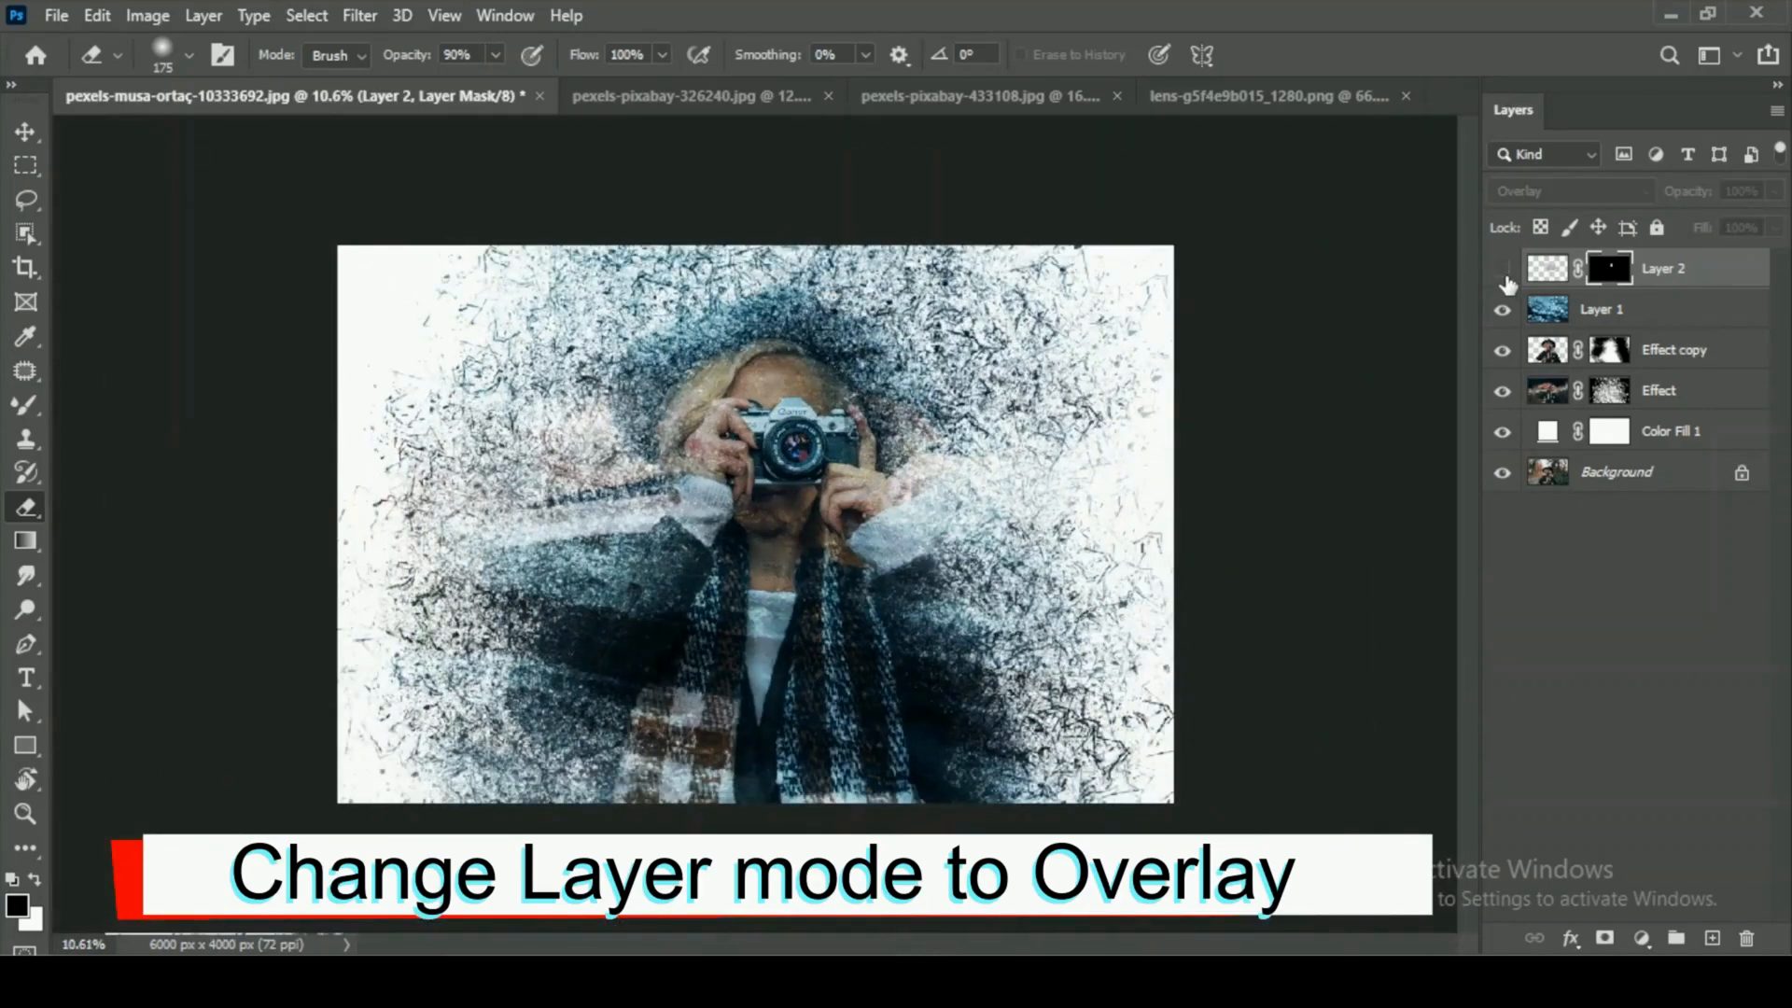
pyautogui.click(1503, 272)
pyautogui.hotkey('ctrl', '0')
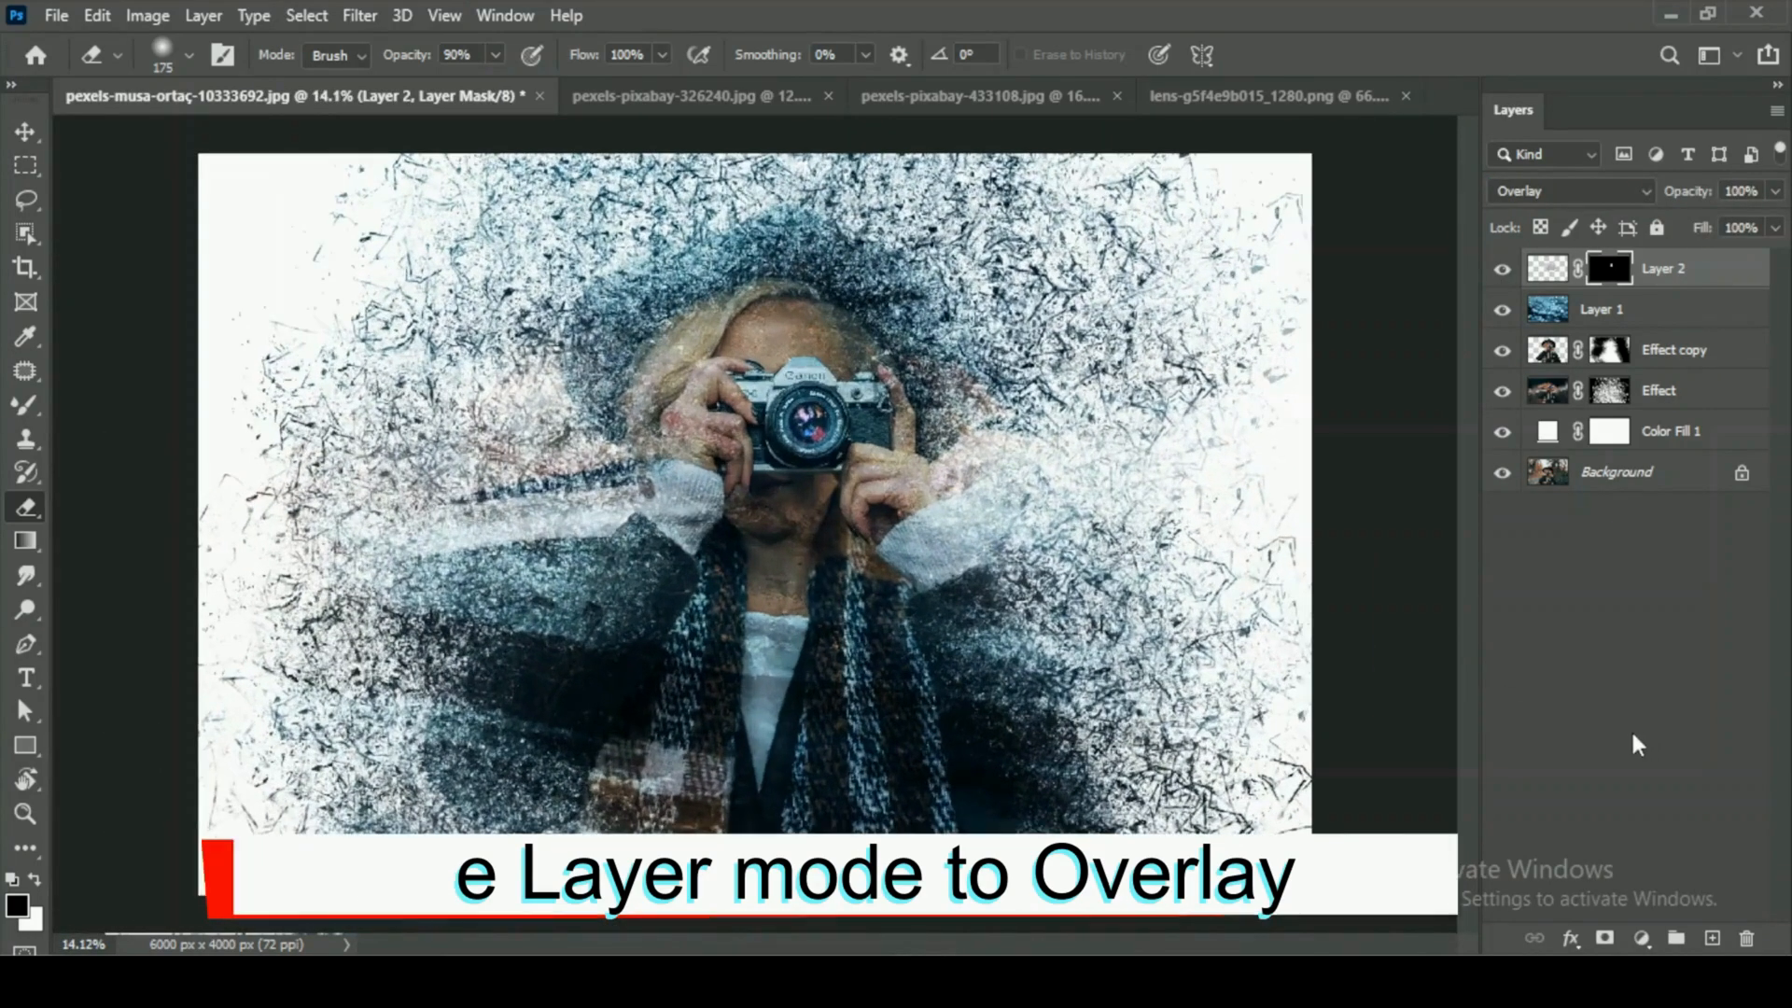
# Add a new empty layer above the frost layer and set the foreground colour to blue 0054ff.
pyautogui.click(1713, 938)
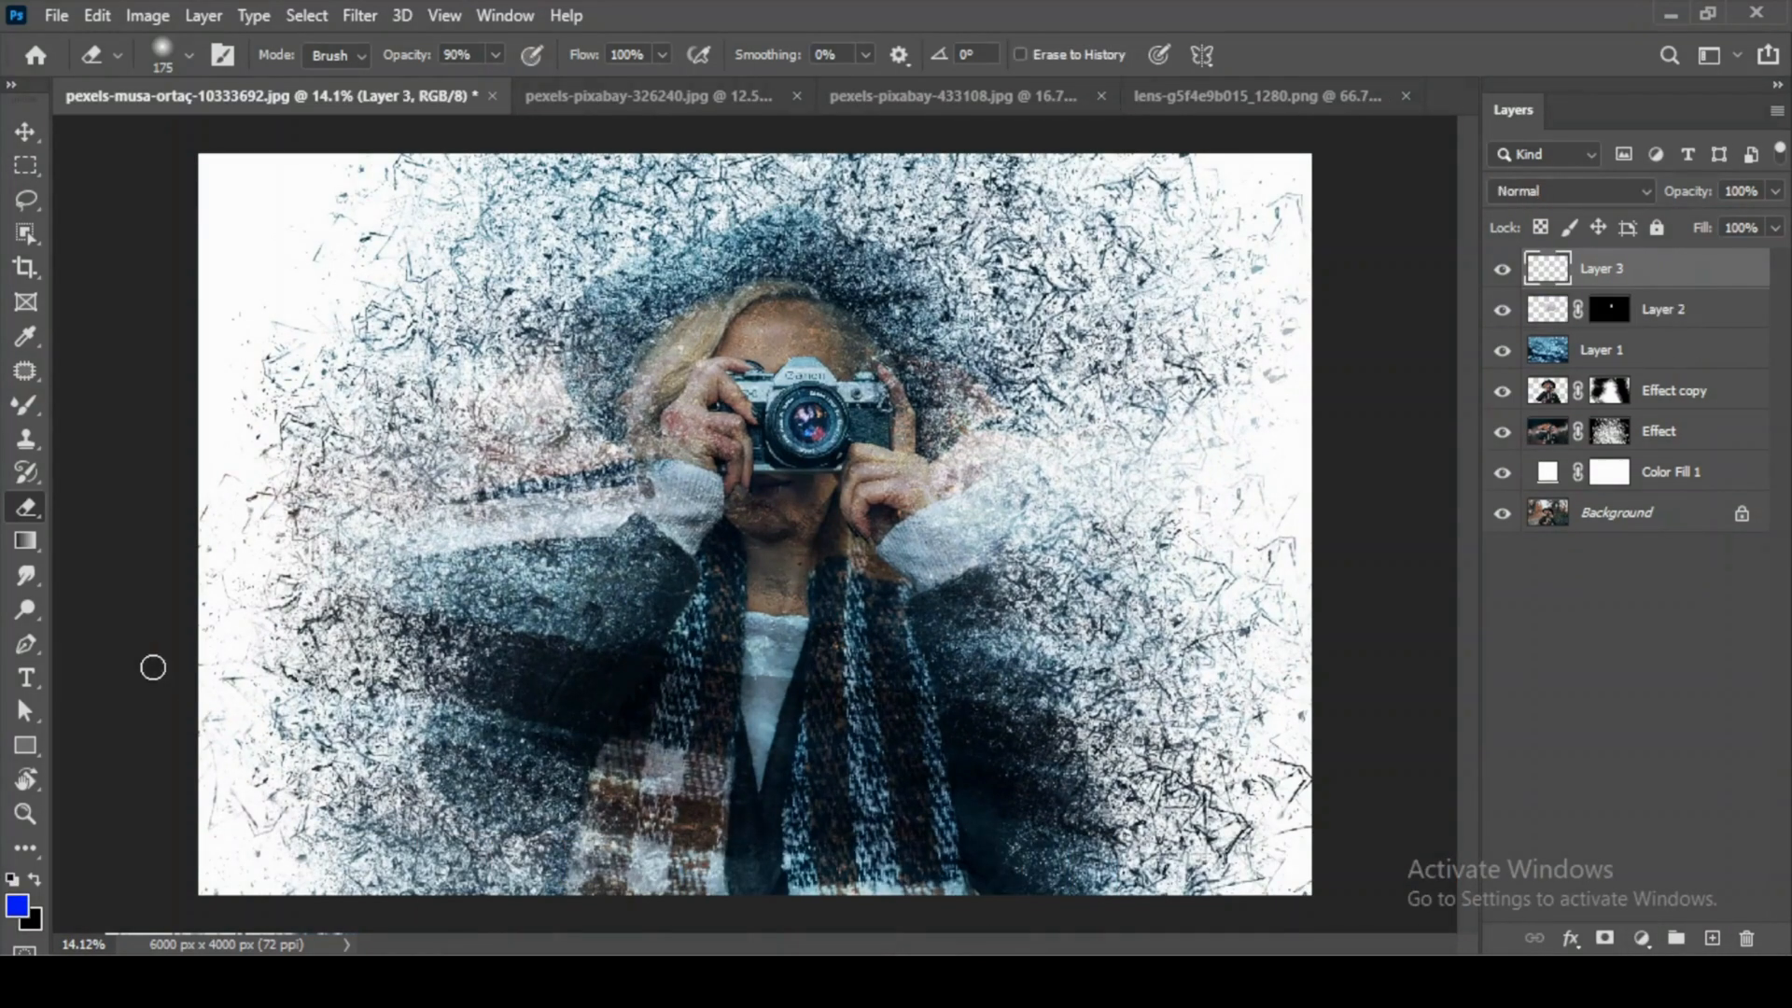
pyautogui.click(15, 905)
pyautogui.click(1417, 484)
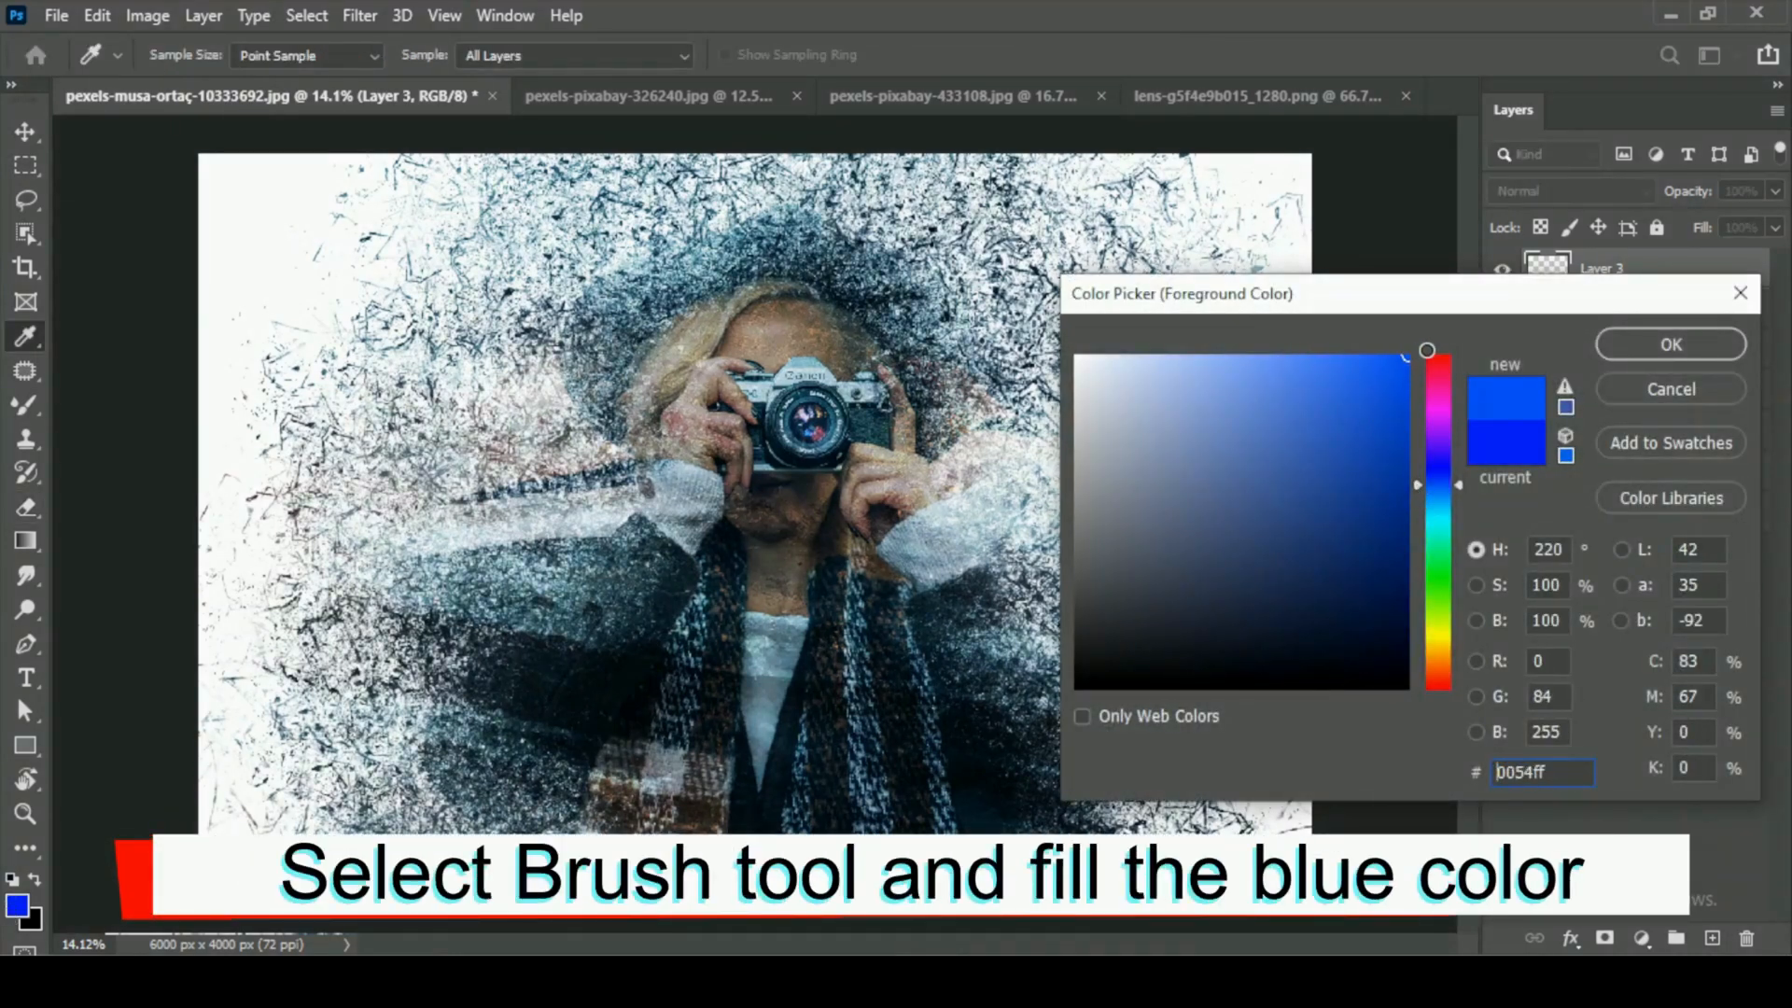
pyautogui.click(1670, 344)
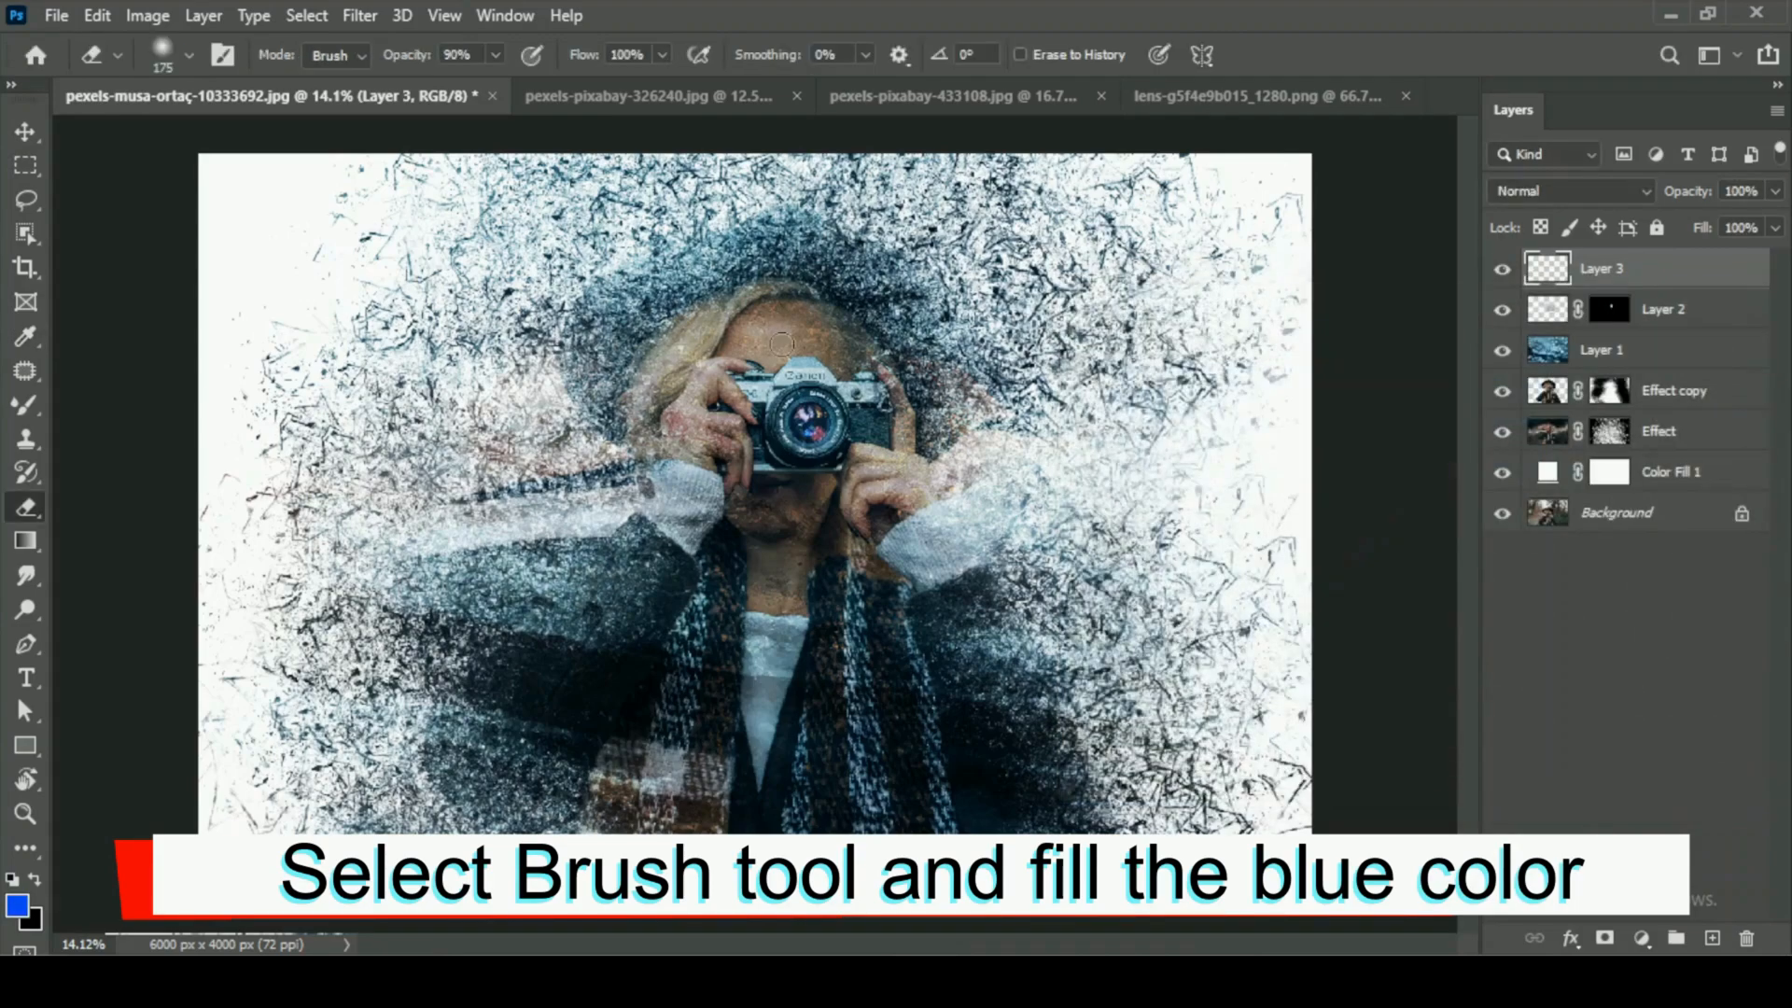
# Paint the blue colour over the camera lens glass on the new layer with a 100 px Mixer Brush.
pyautogui.press('b')
pyautogui.scroll(3, 771, 381)
pyautogui.scroll(5, 771, 381)
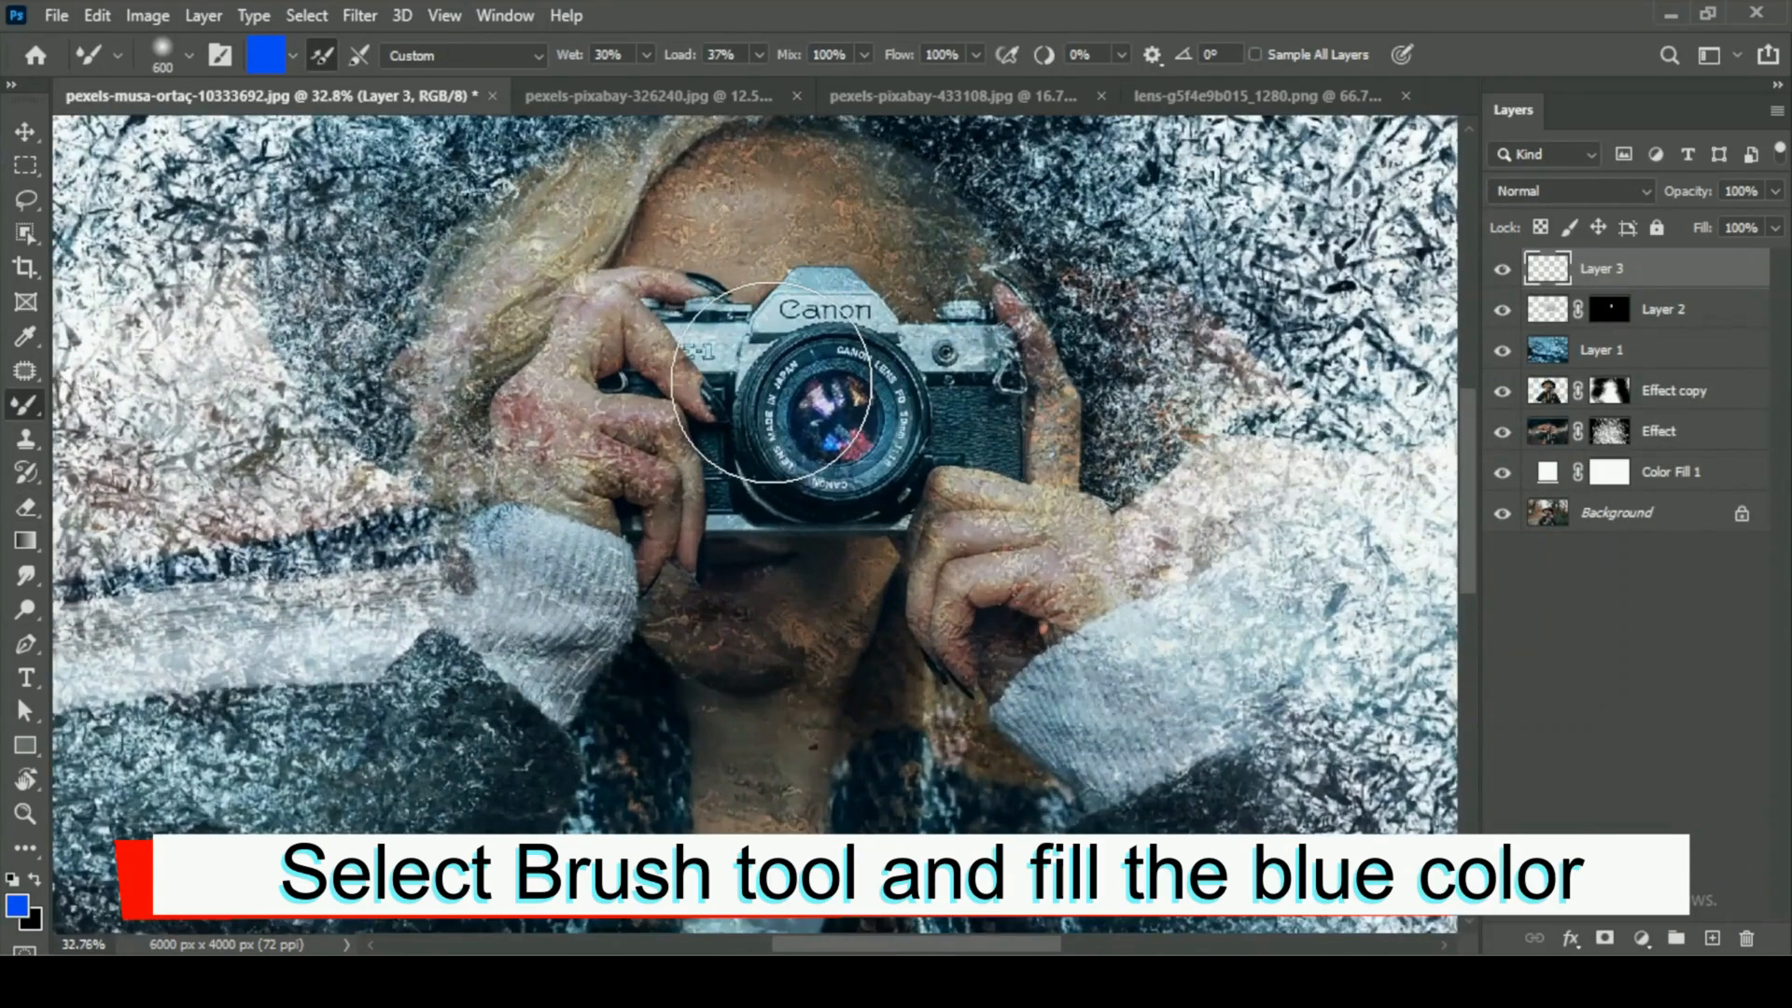
pyautogui.press('[')
pyautogui.press('[')
pyautogui.scroll(8, 845, 408)
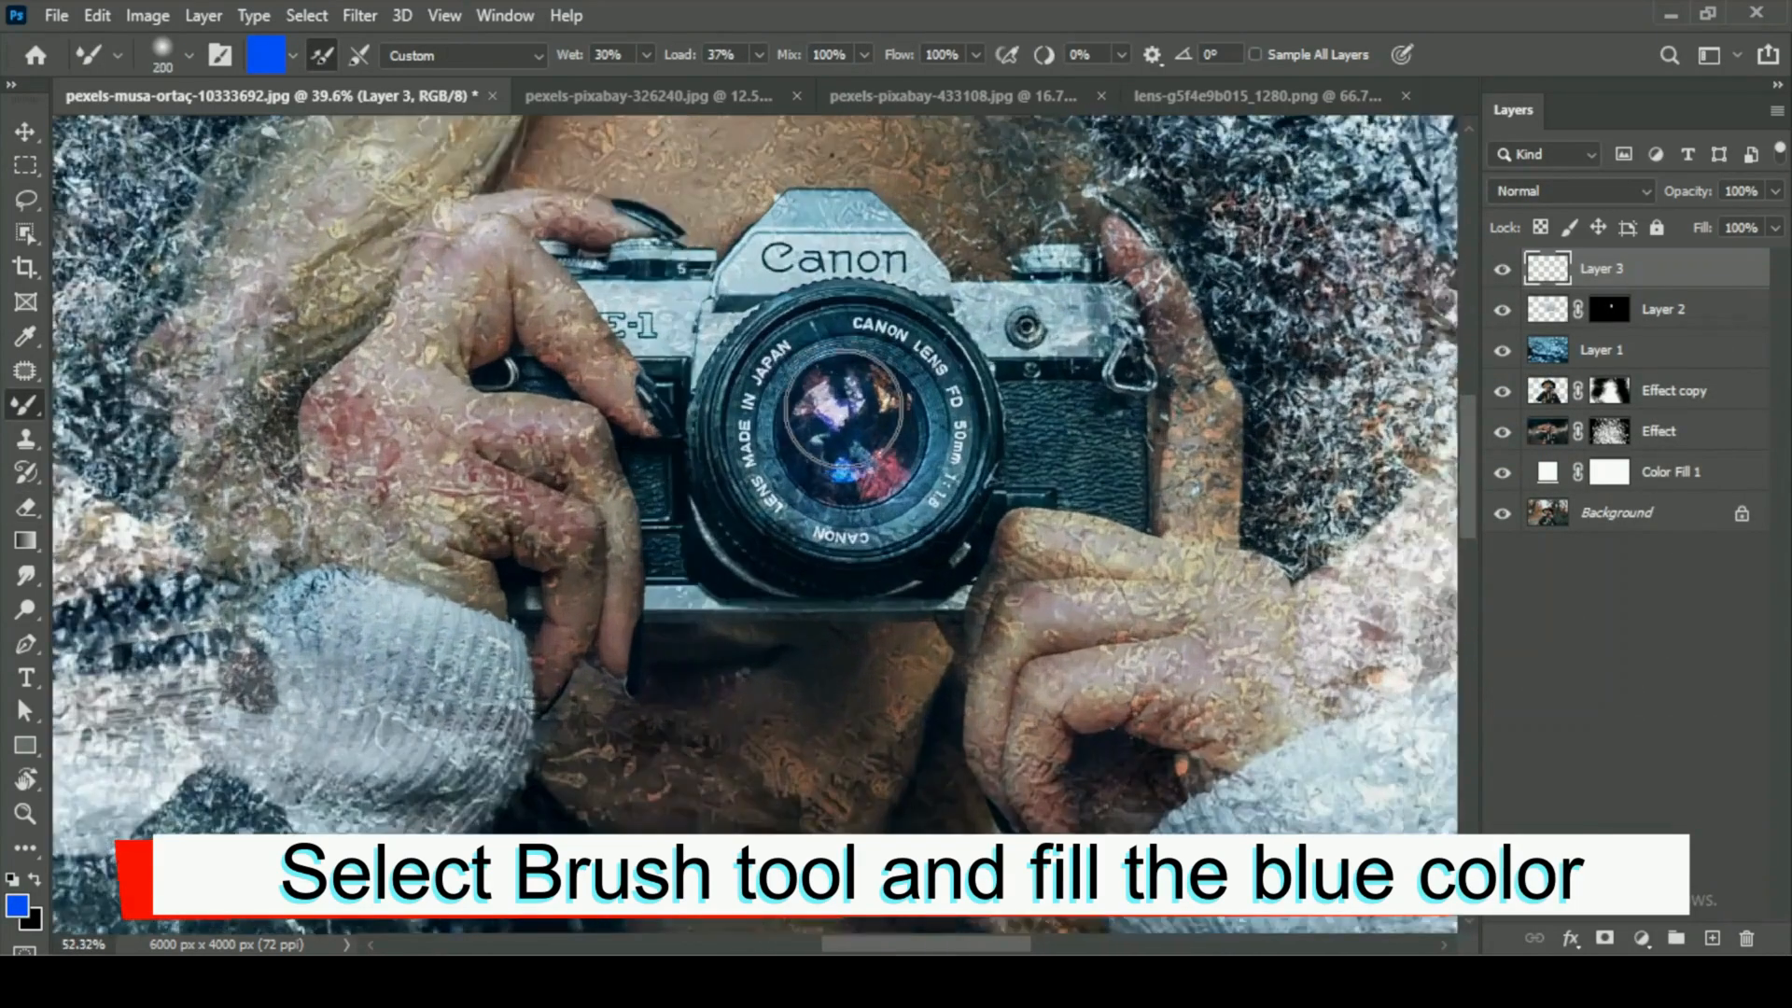
pyautogui.press('[')
pyautogui.press('[')
pyautogui.press('[')
pyautogui.press('[')
pyautogui.press('[')
pyautogui.moveTo(854, 368)
pyautogui.mouseDown()
pyautogui.moveTo(810, 394)
pyautogui.moveTo(783, 470)
pyautogui.moveTo(776, 441)
pyautogui.moveTo(800, 515)
pyautogui.moveTo(909, 531)
pyautogui.moveTo(838, 539)
pyautogui.moveTo(873, 530)
pyautogui.moveTo(915, 471)
pyautogui.moveTo(922, 406)
pyautogui.moveTo(827, 417)
pyautogui.moveTo(869, 407)
pyautogui.mouseUp()
pyautogui.moveTo(890, 494)
pyautogui.mouseDown()
pyautogui.moveTo(916, 395)
pyautogui.moveTo(845, 361)
pyautogui.moveTo(794, 455)
pyautogui.mouseUp()
# Set the blue lens layer's blend mode to Color Dodge and compare the result with the layer hidden and with the original photo.
pyautogui.click(1555, 190)
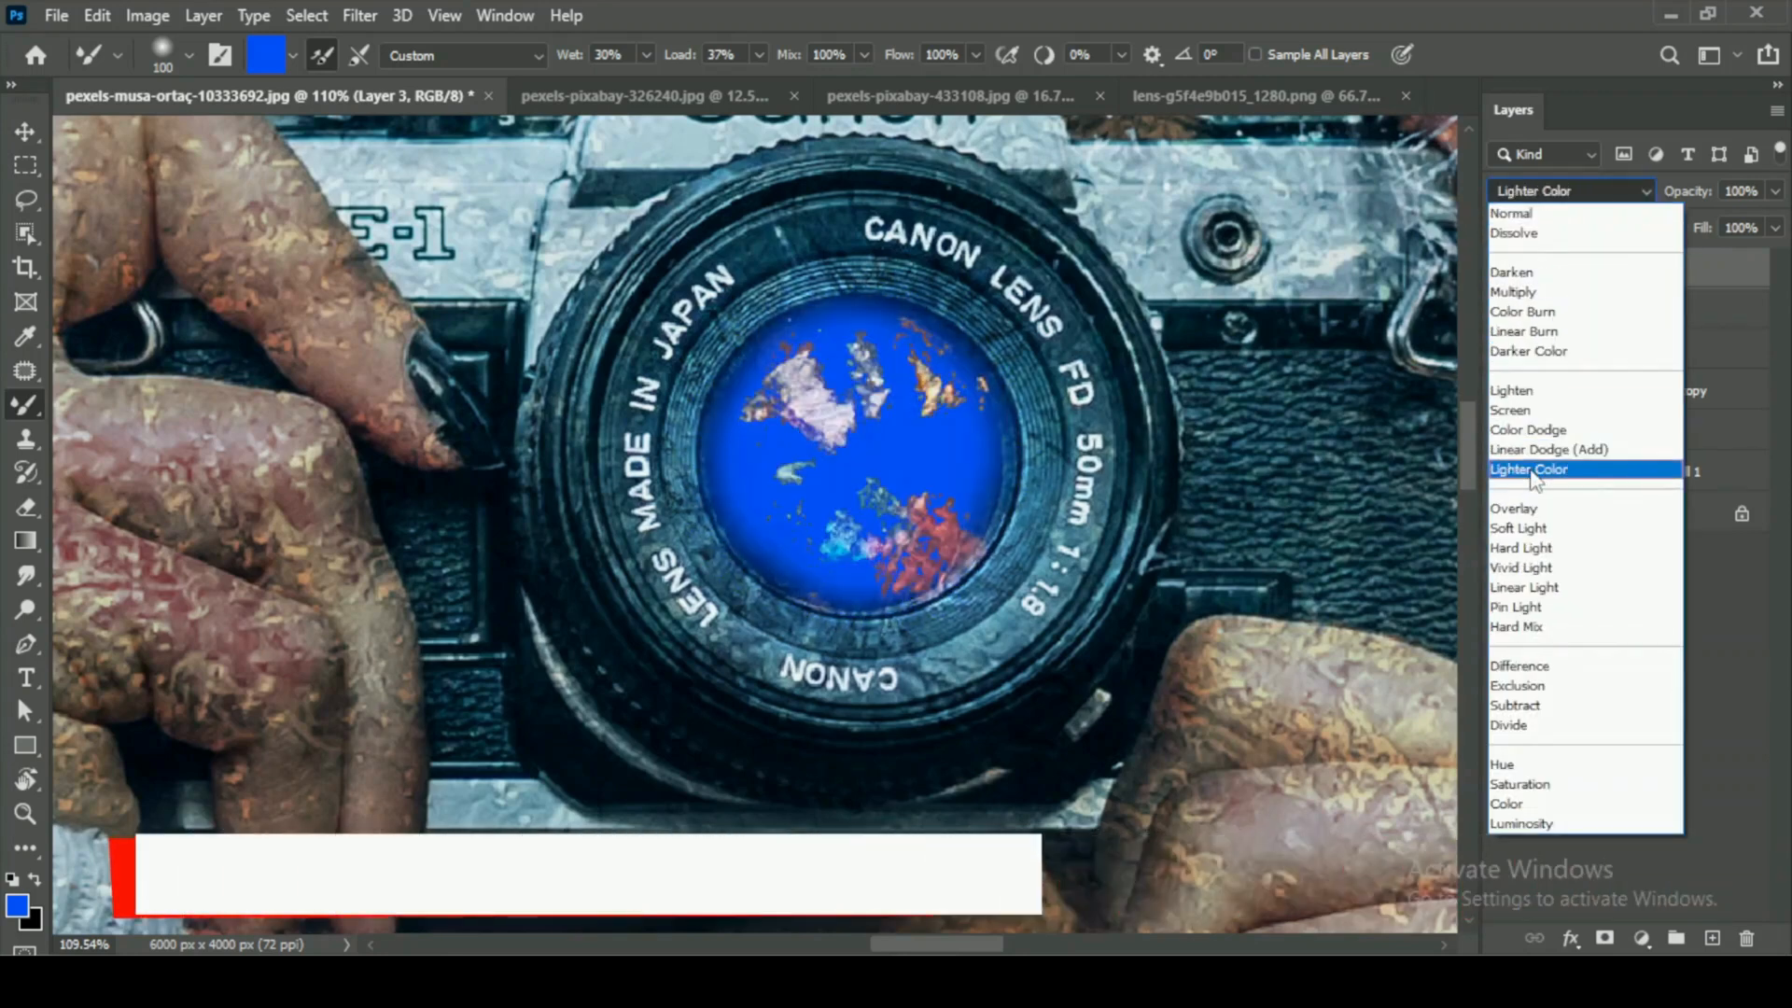
pyautogui.click(1528, 429)
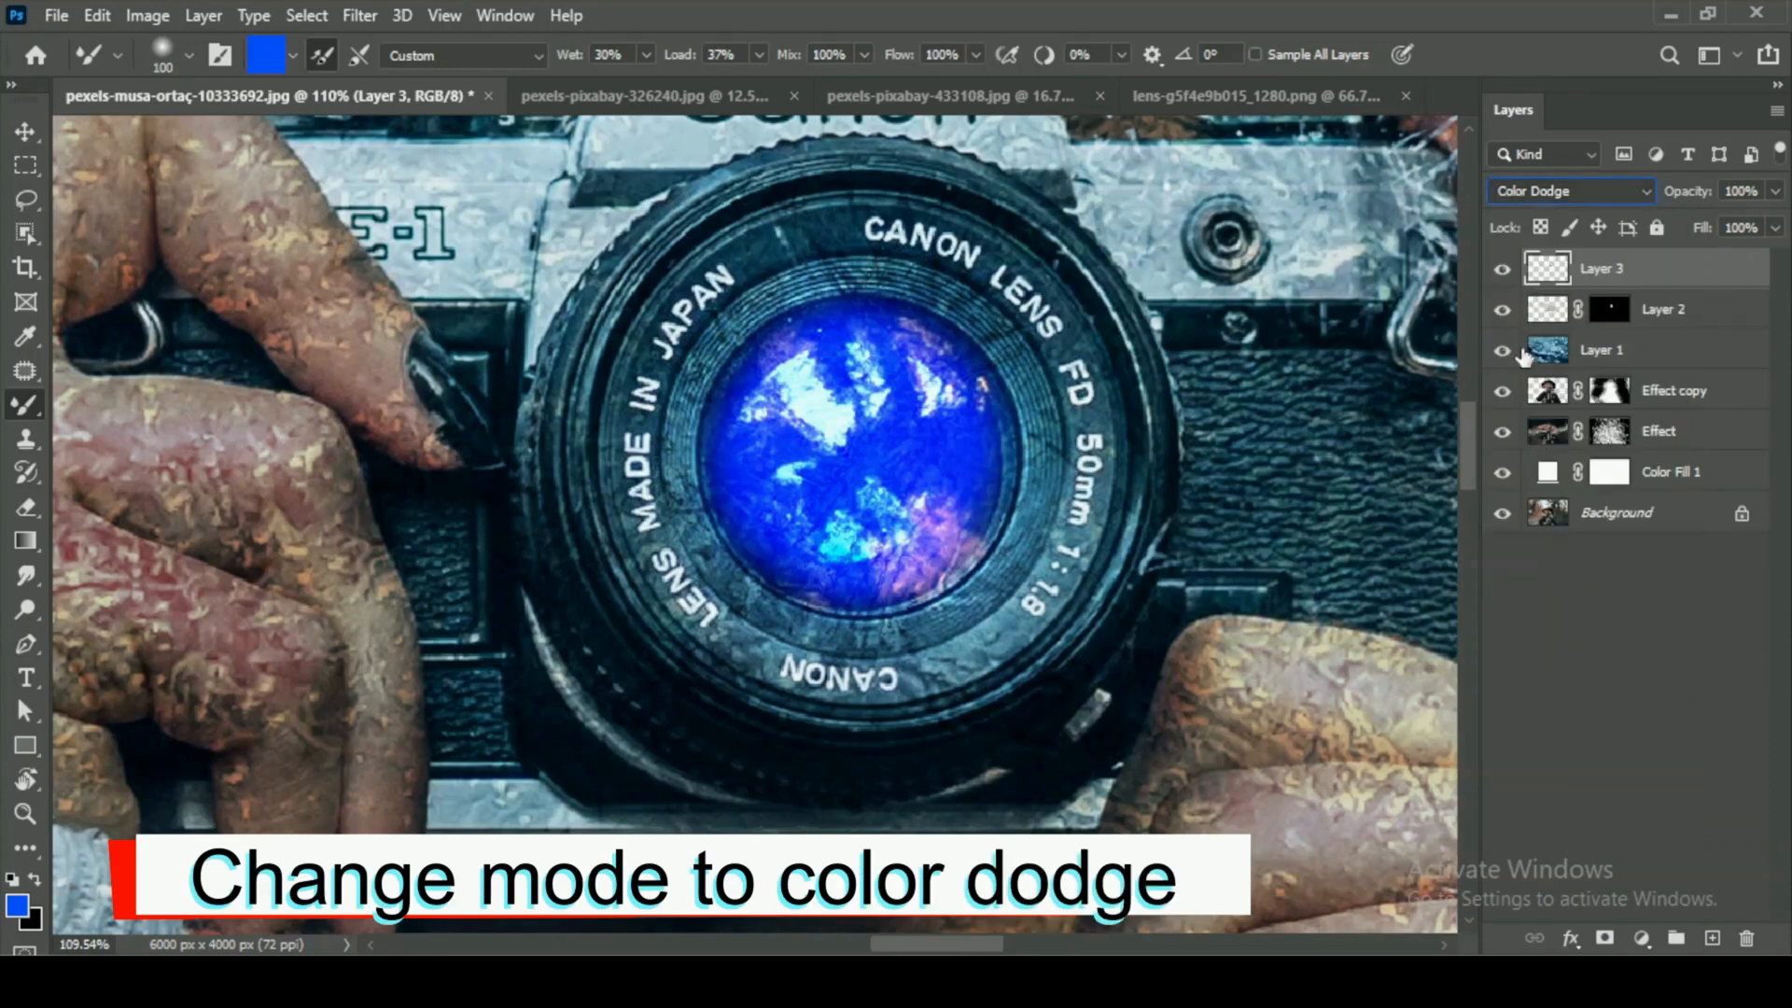
pyautogui.click(1502, 270)
pyautogui.click(1501, 270)
pyautogui.scroll(-3, 858, 429)
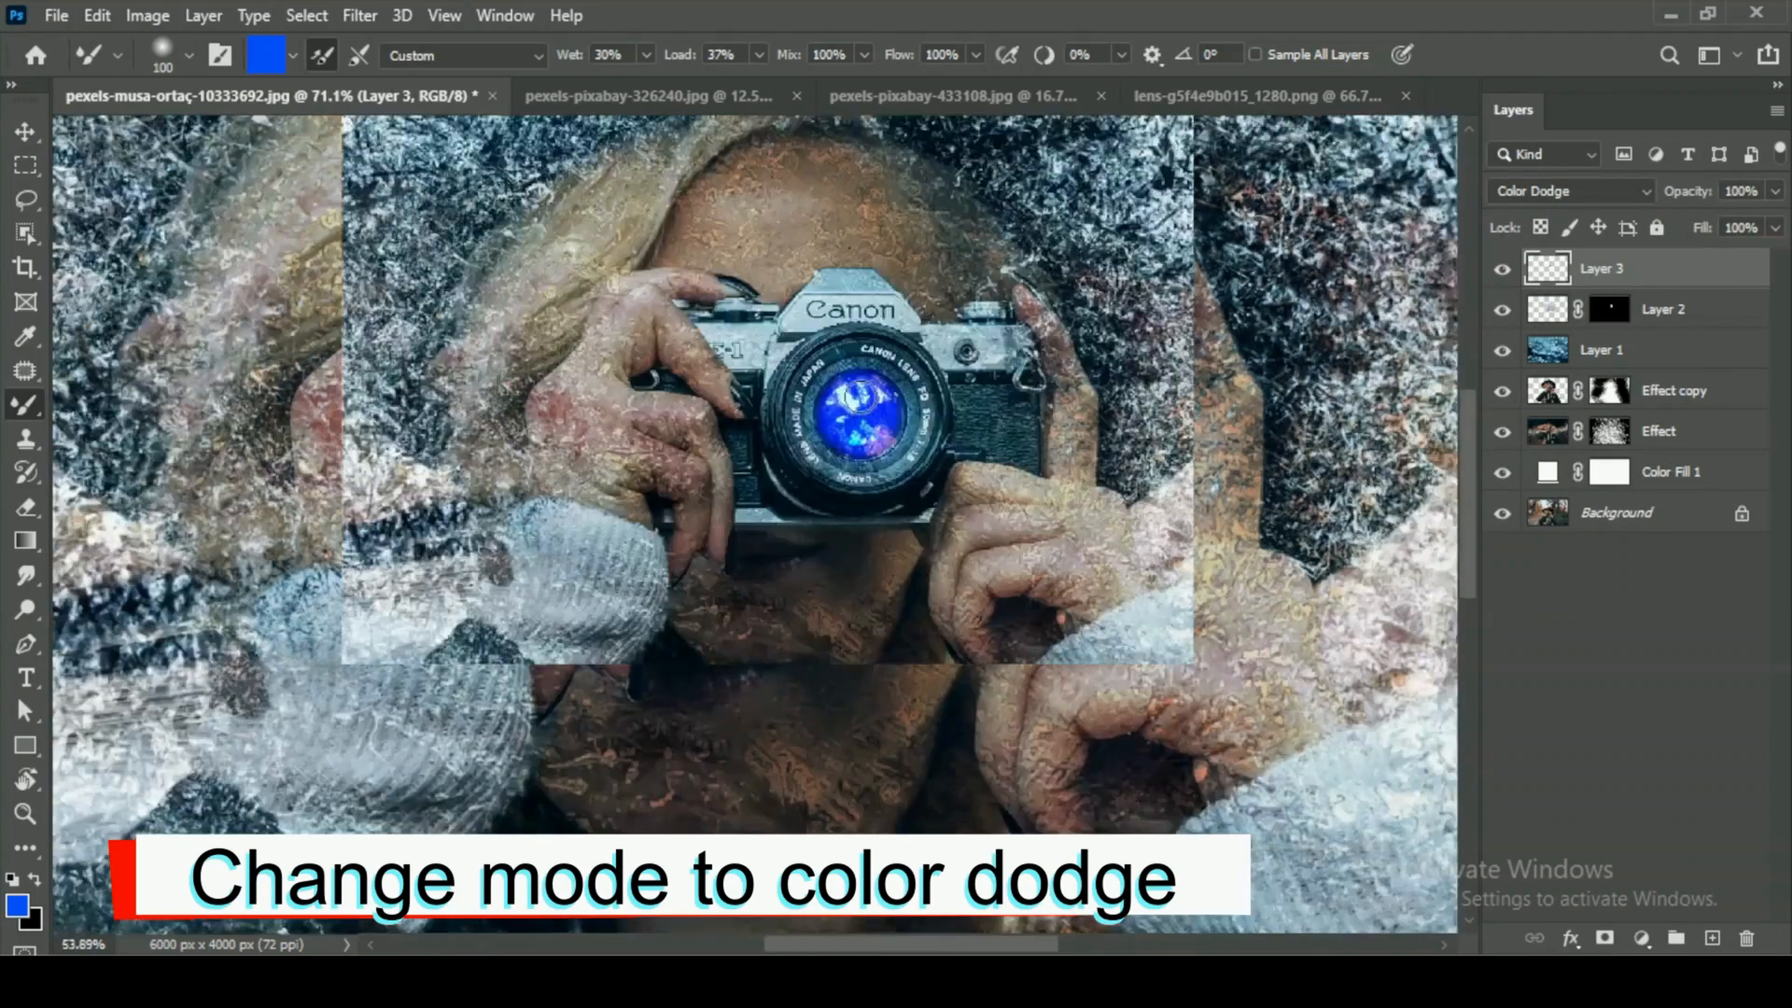
pyautogui.scroll(-5, 754, 523)
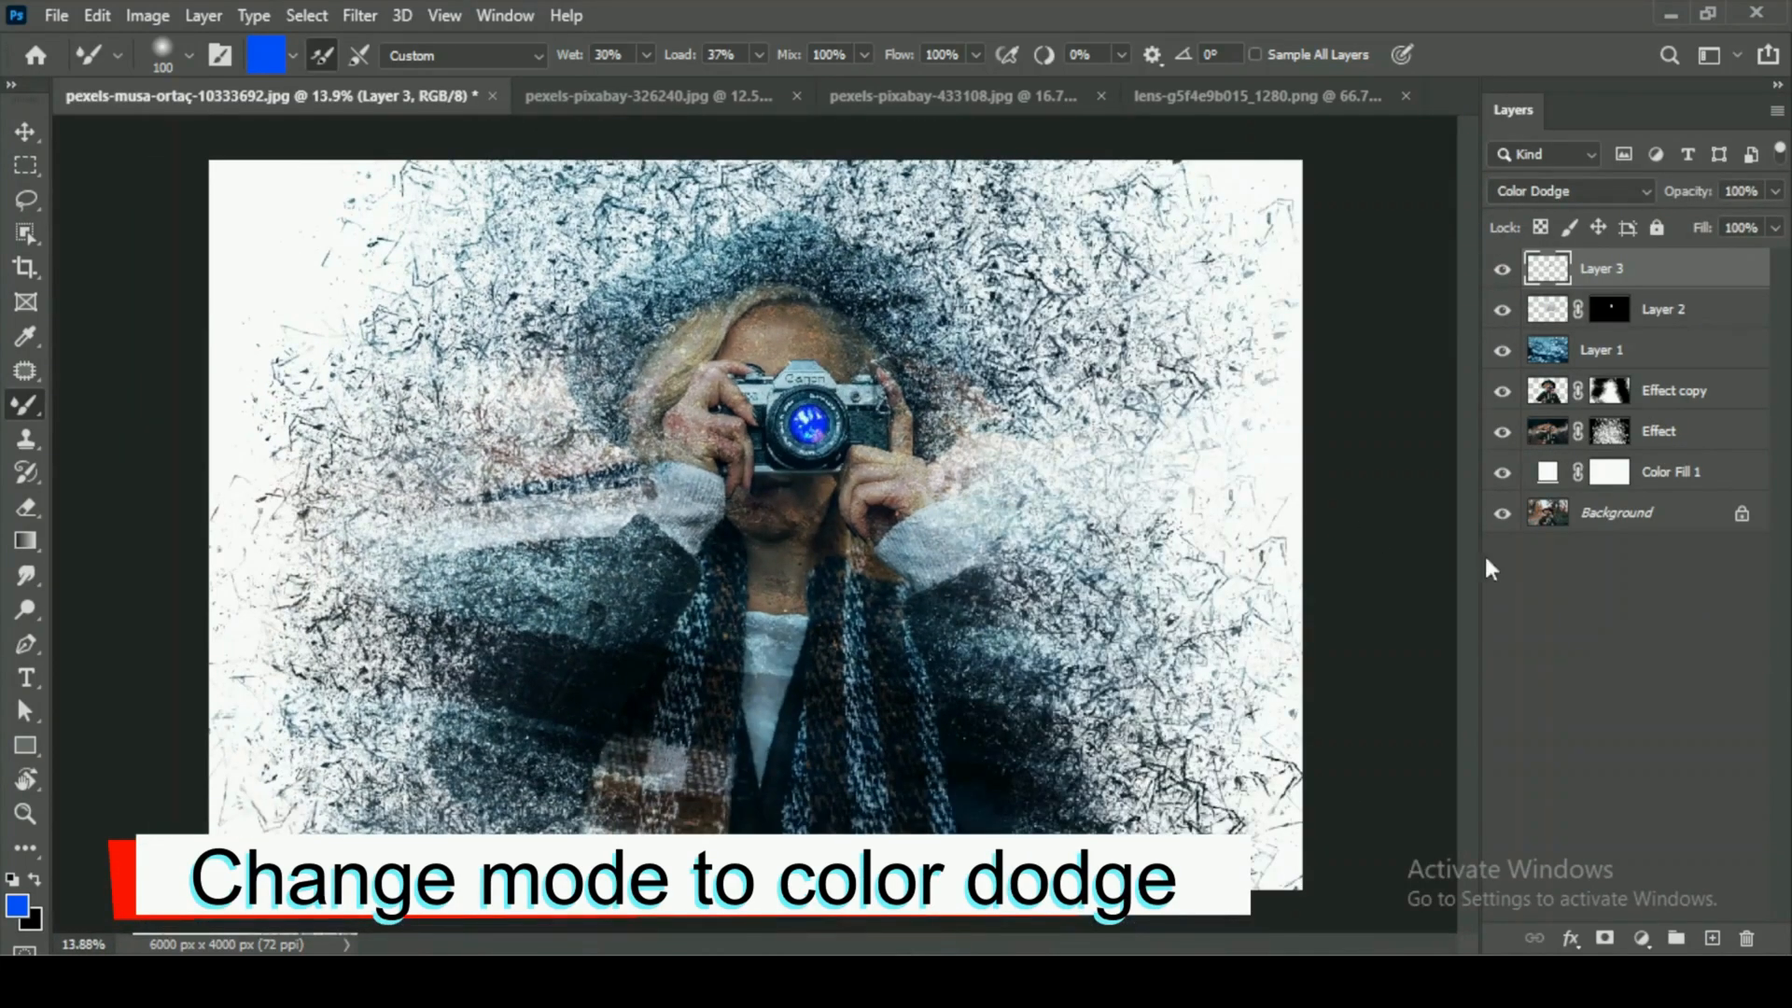
pyautogui.keyDown('alt'); pyautogui.click(1499, 513); pyautogui.keyUp('alt')
pyautogui.keyDown('alt'); pyautogui.click(1499, 513); pyautogui.keyUp('alt')
# Group all layers above the Background and stamp the visible image into a merged layer above the group.
pyautogui.keyDown('shift'); pyautogui.click(1675, 470); pyautogui.keyUp('shift')
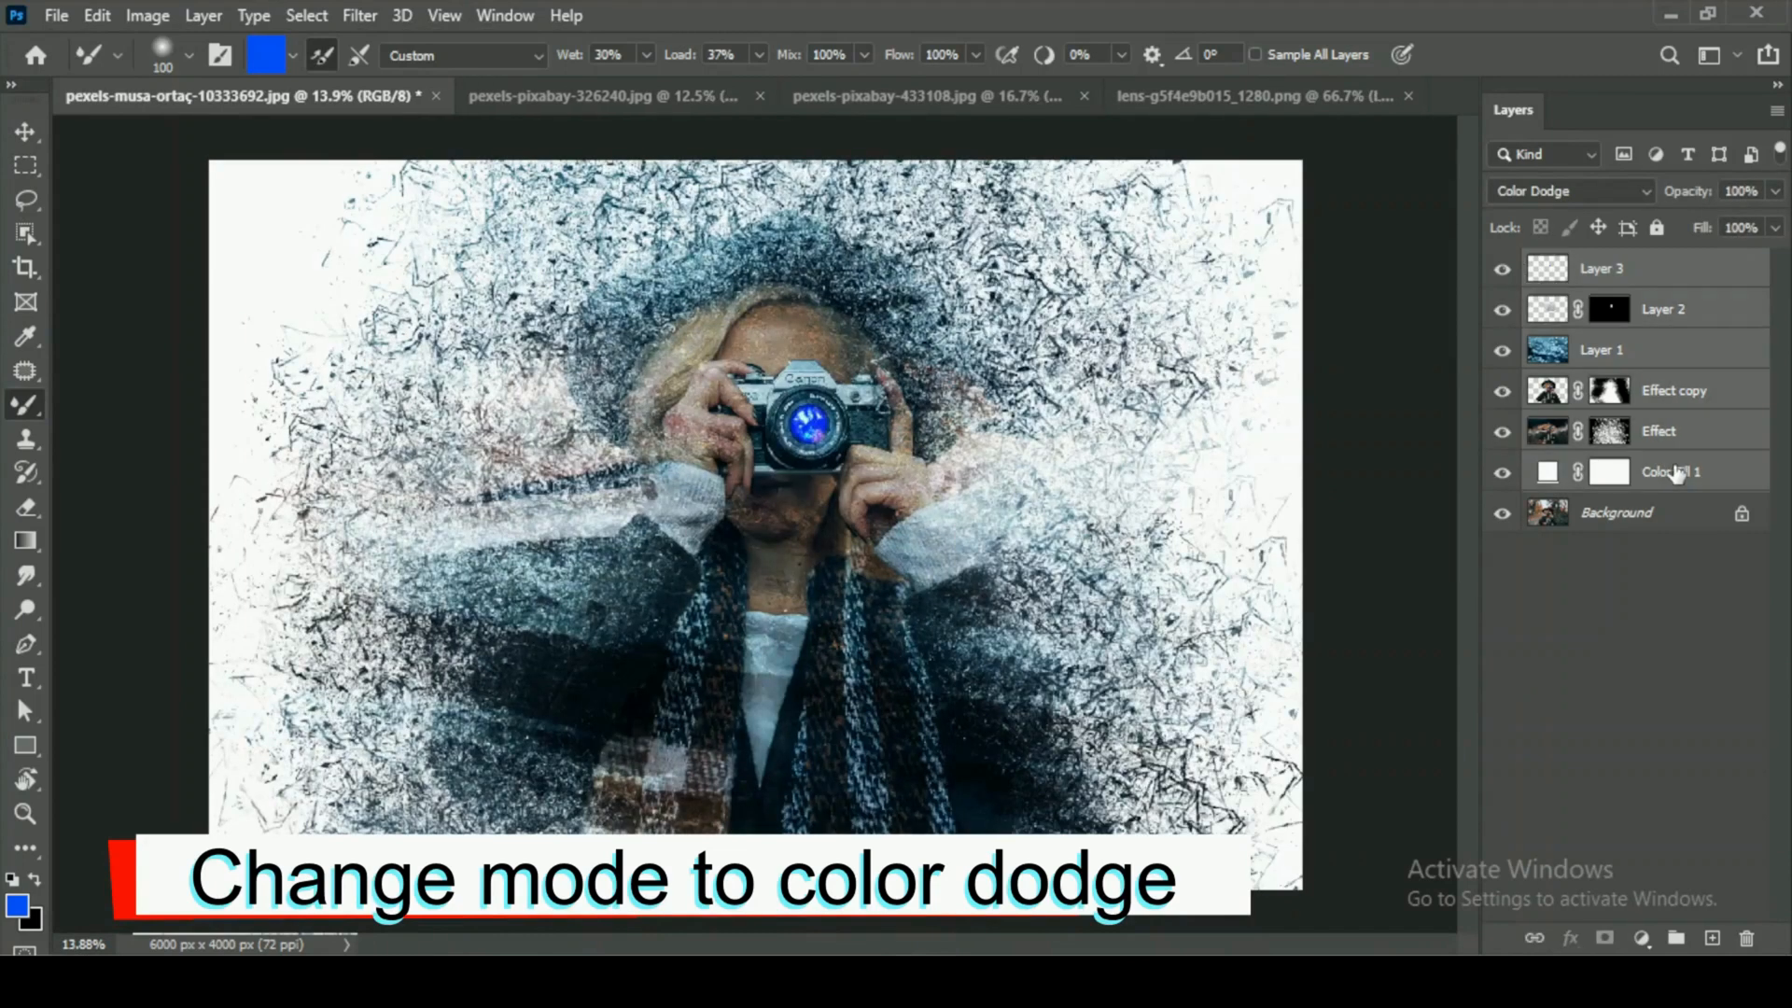
pyautogui.hotkey('ctrl', 'g')
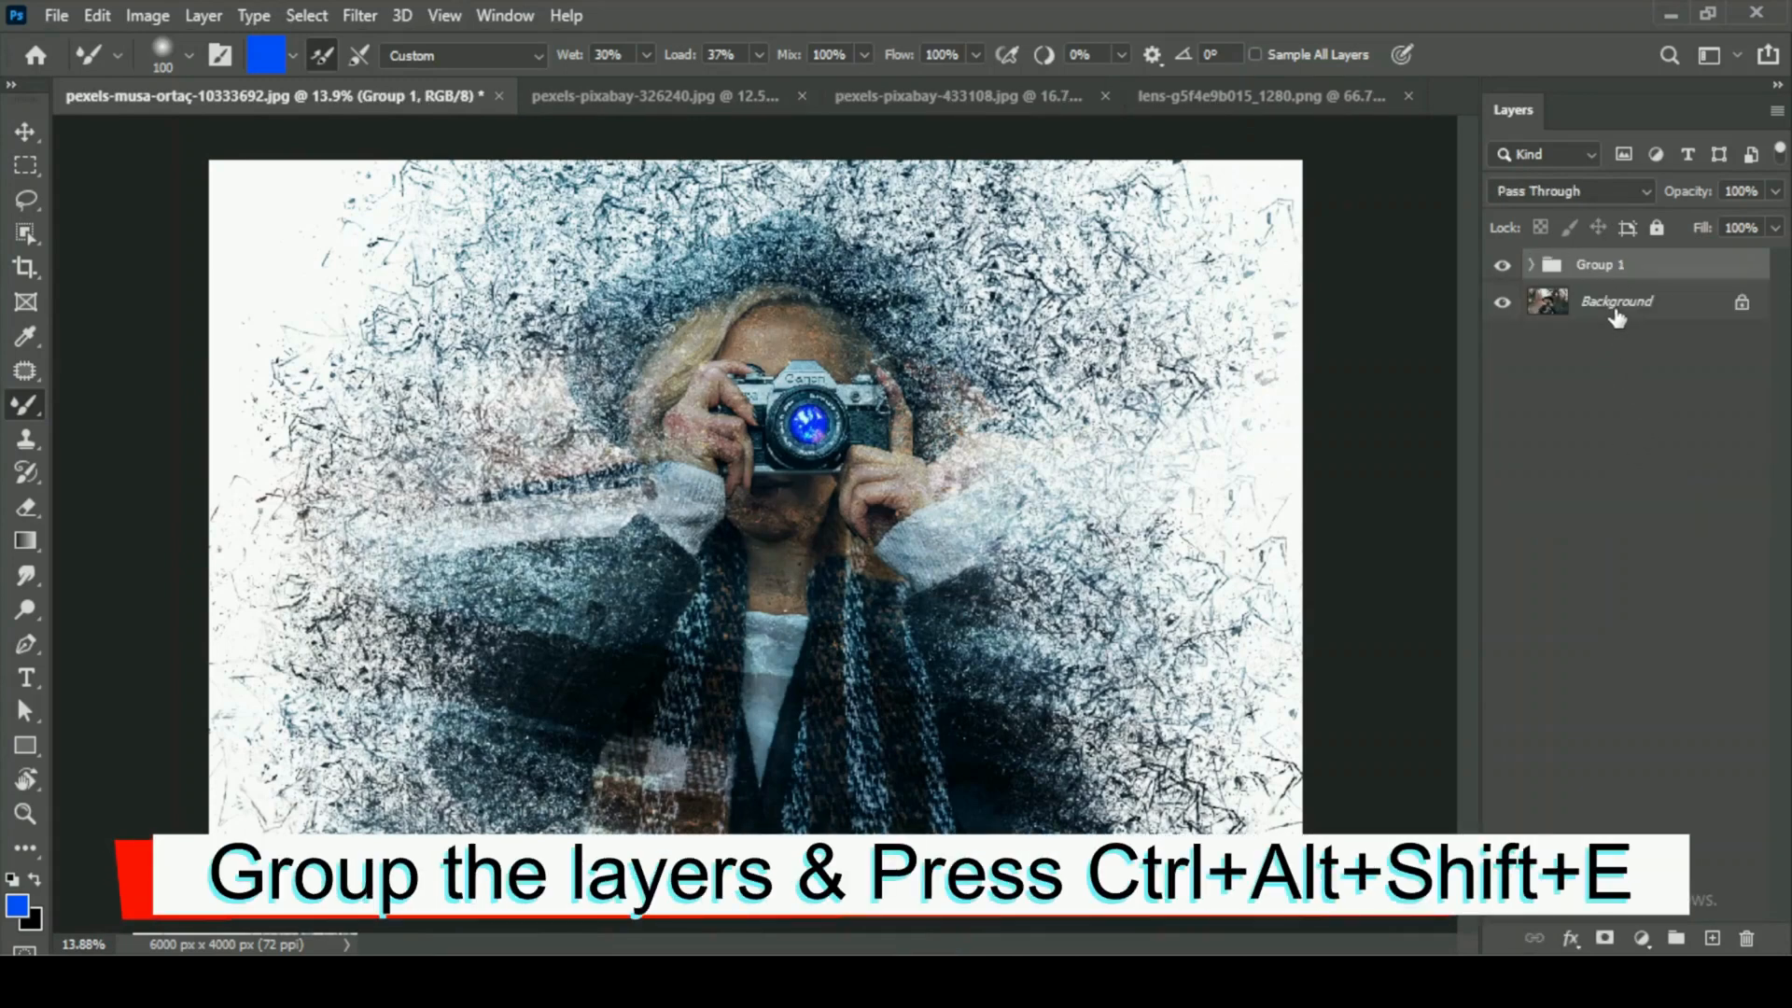
pyautogui.hotkey('ctrl', 'alt', 'shift', 'e')
pyautogui.press('Delete')
pyautogui.hotkey('ctrl', 'alt', 'shift', 'e')
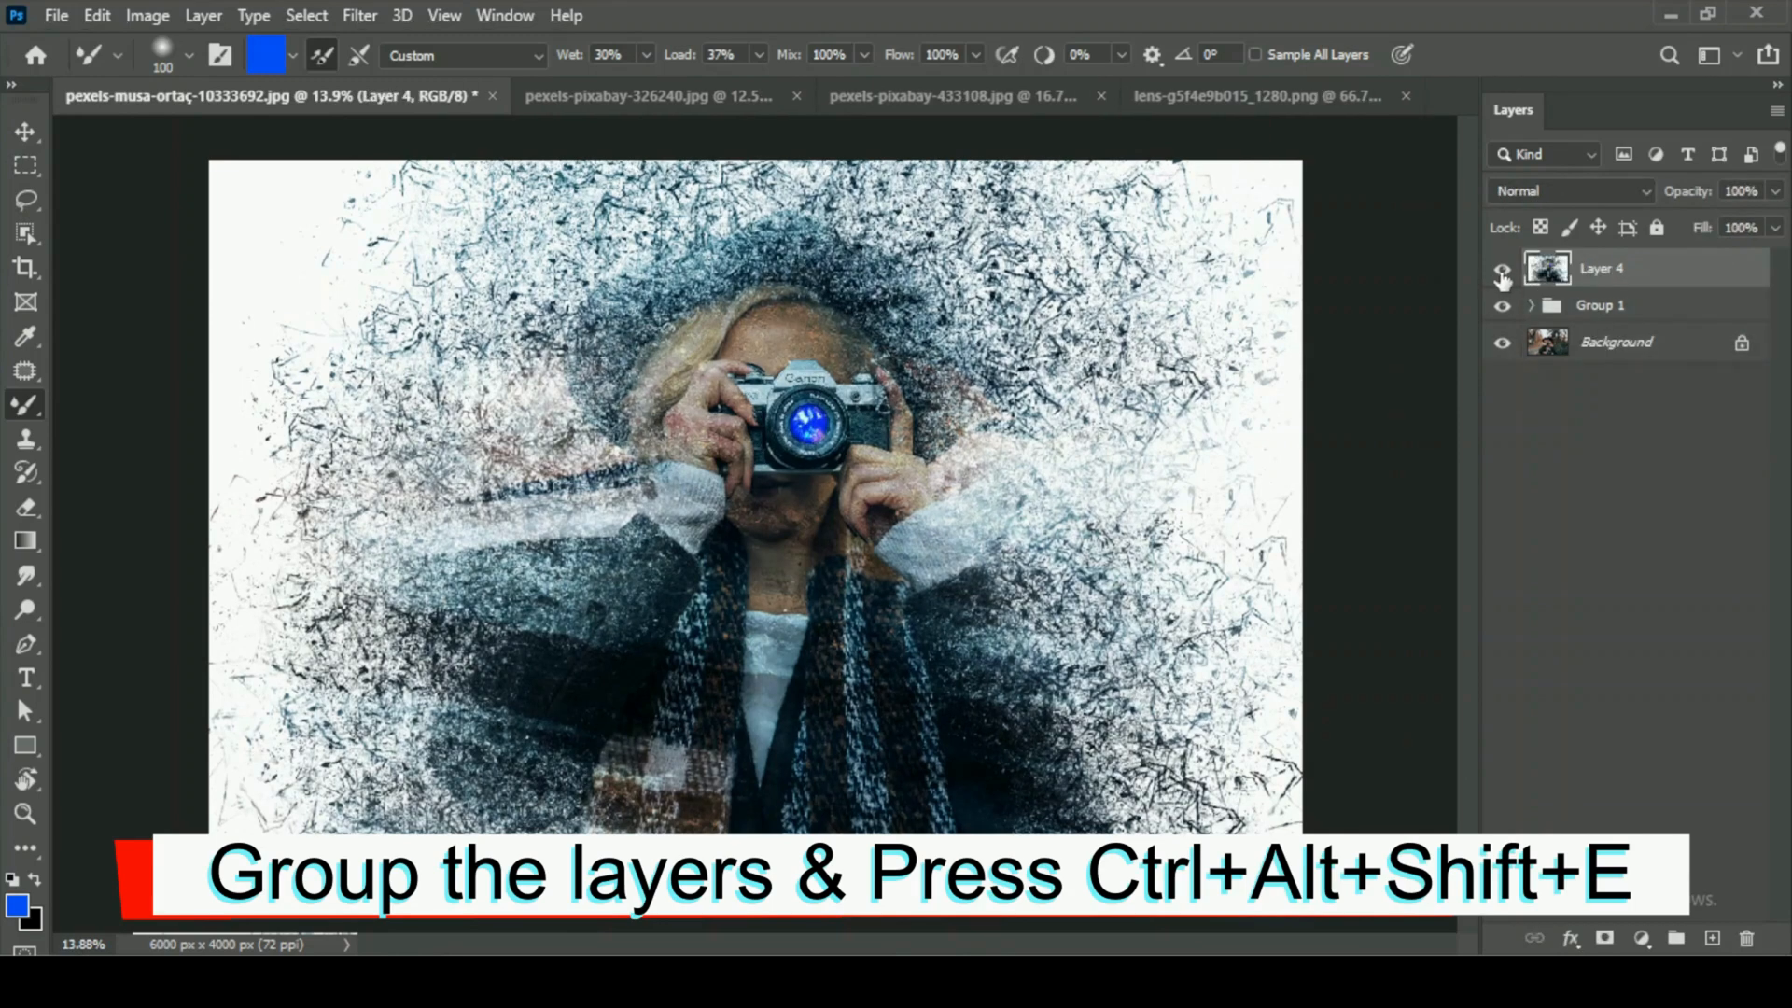
# Convert the merged layer to a smart object and apply Accented Edges with Edge Width 1, Edge Brightness 38 and Smoothness 3.
pyautogui.rightClick(1625, 270)
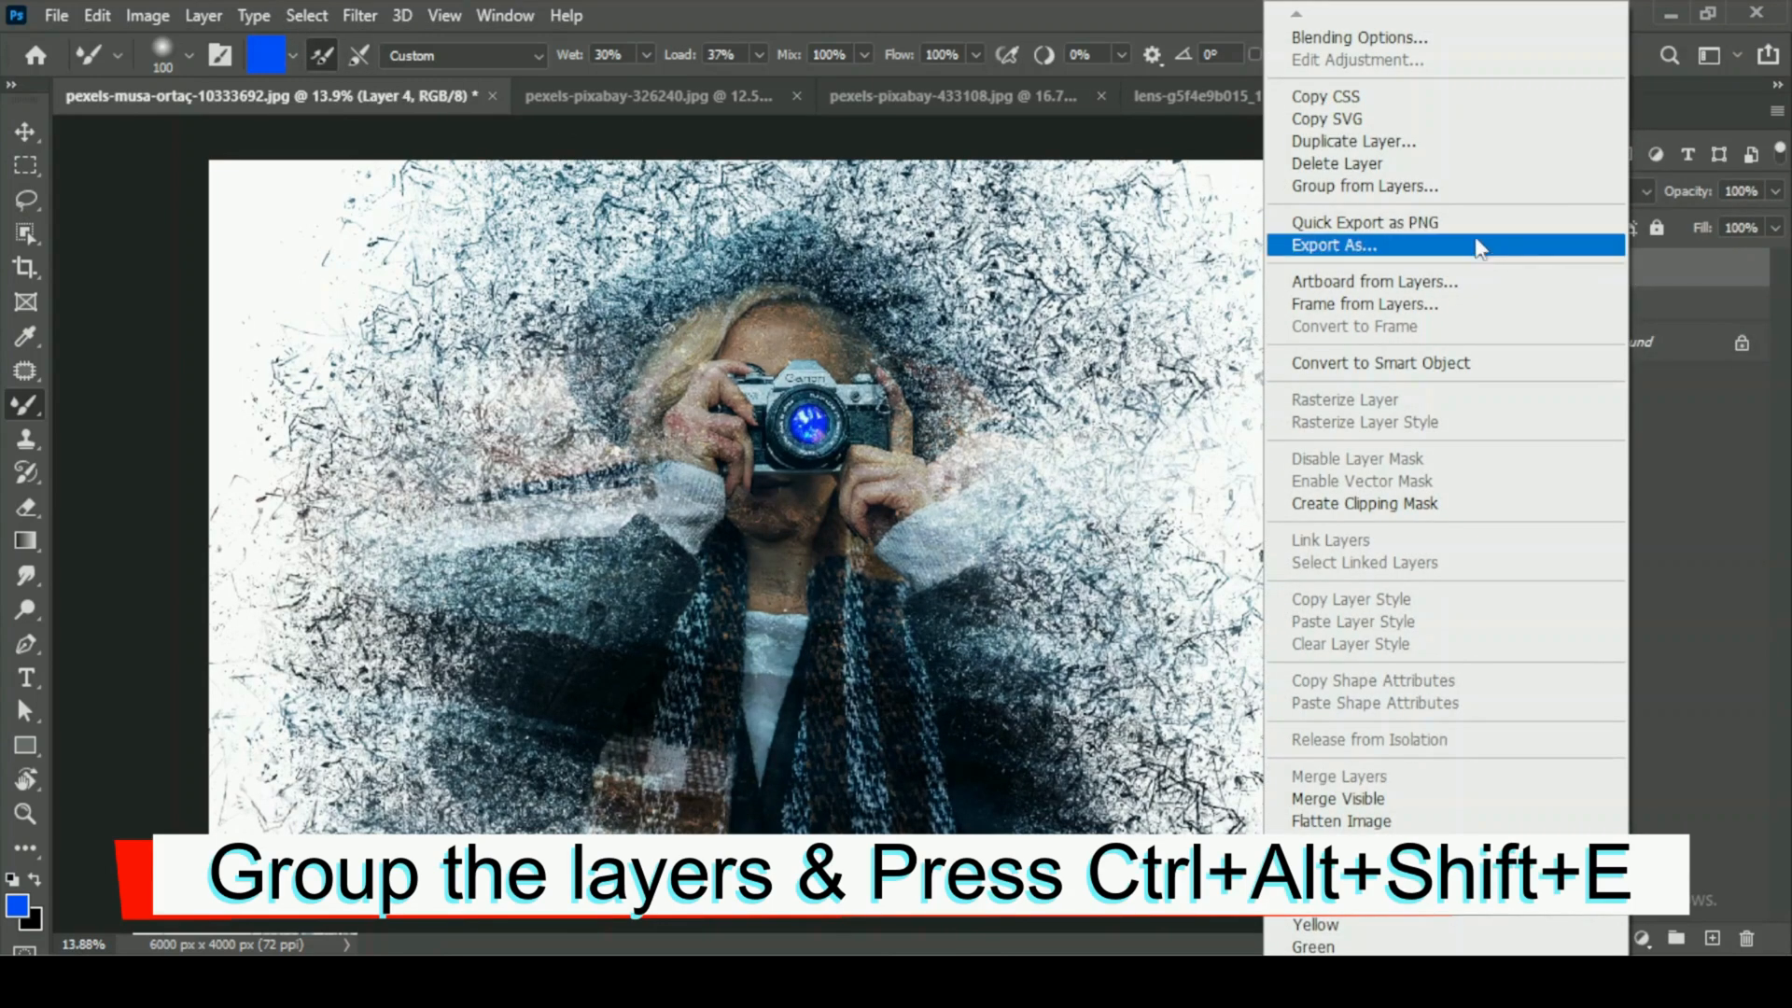
pyautogui.click(1407, 362)
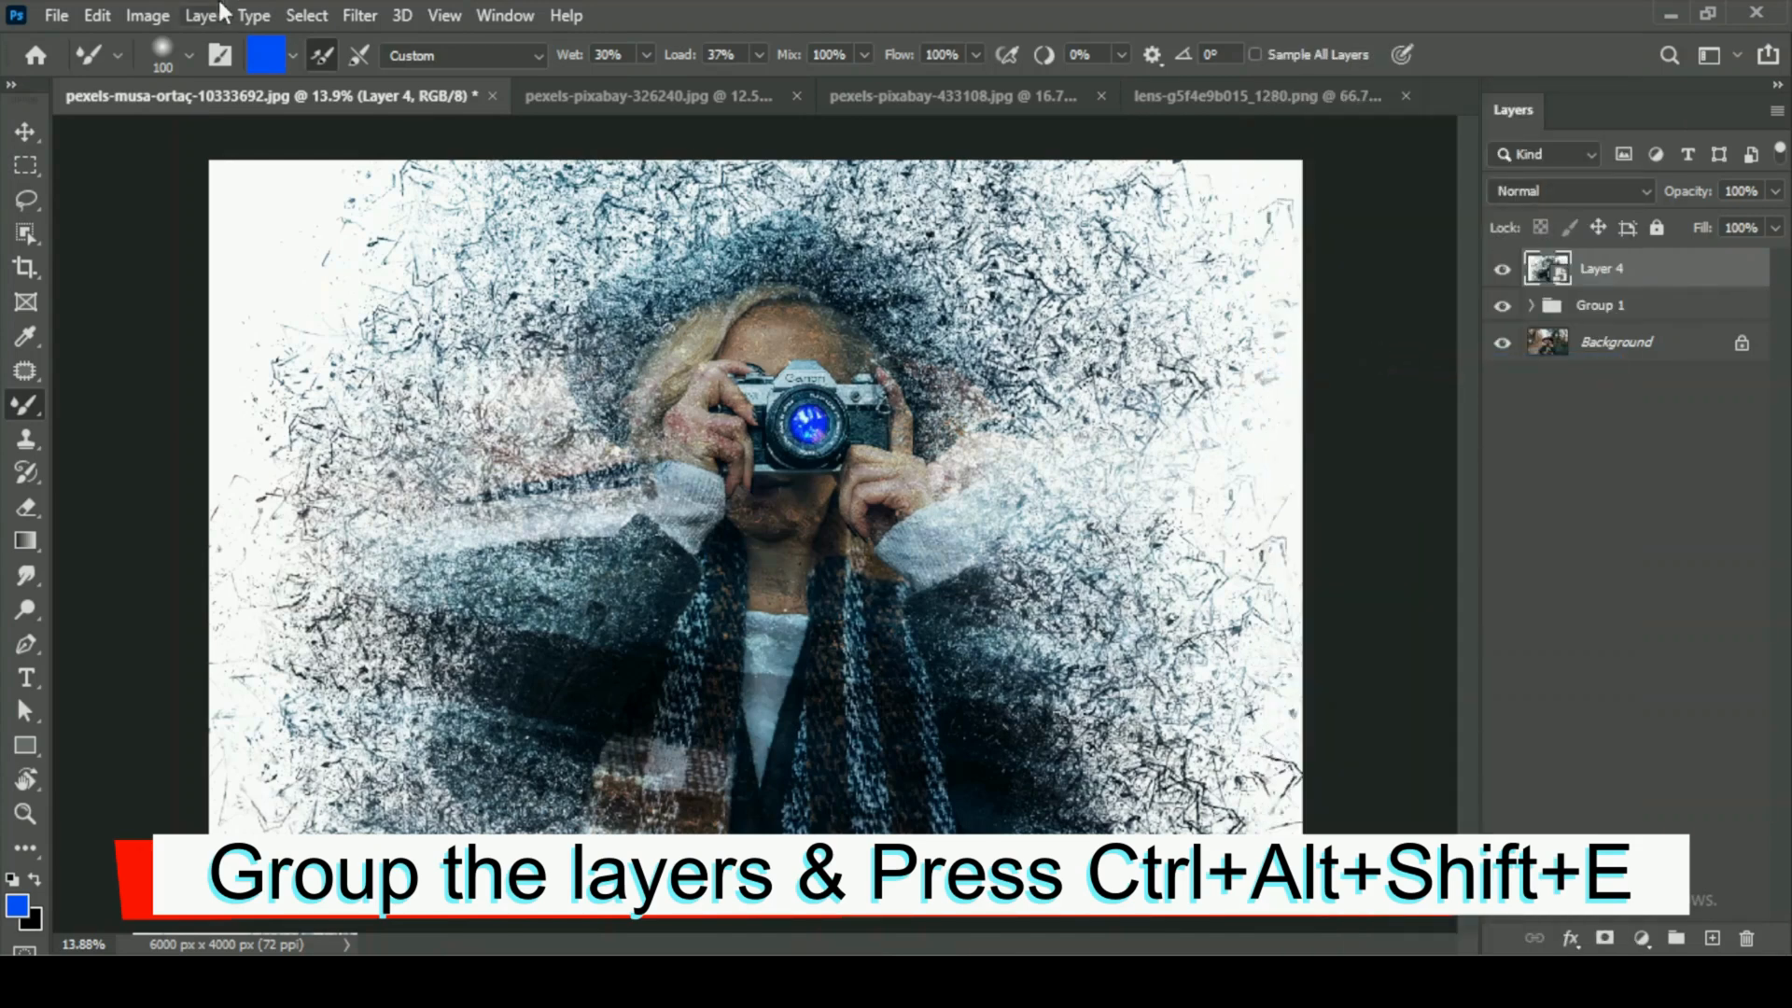
pyautogui.click(357, 13)
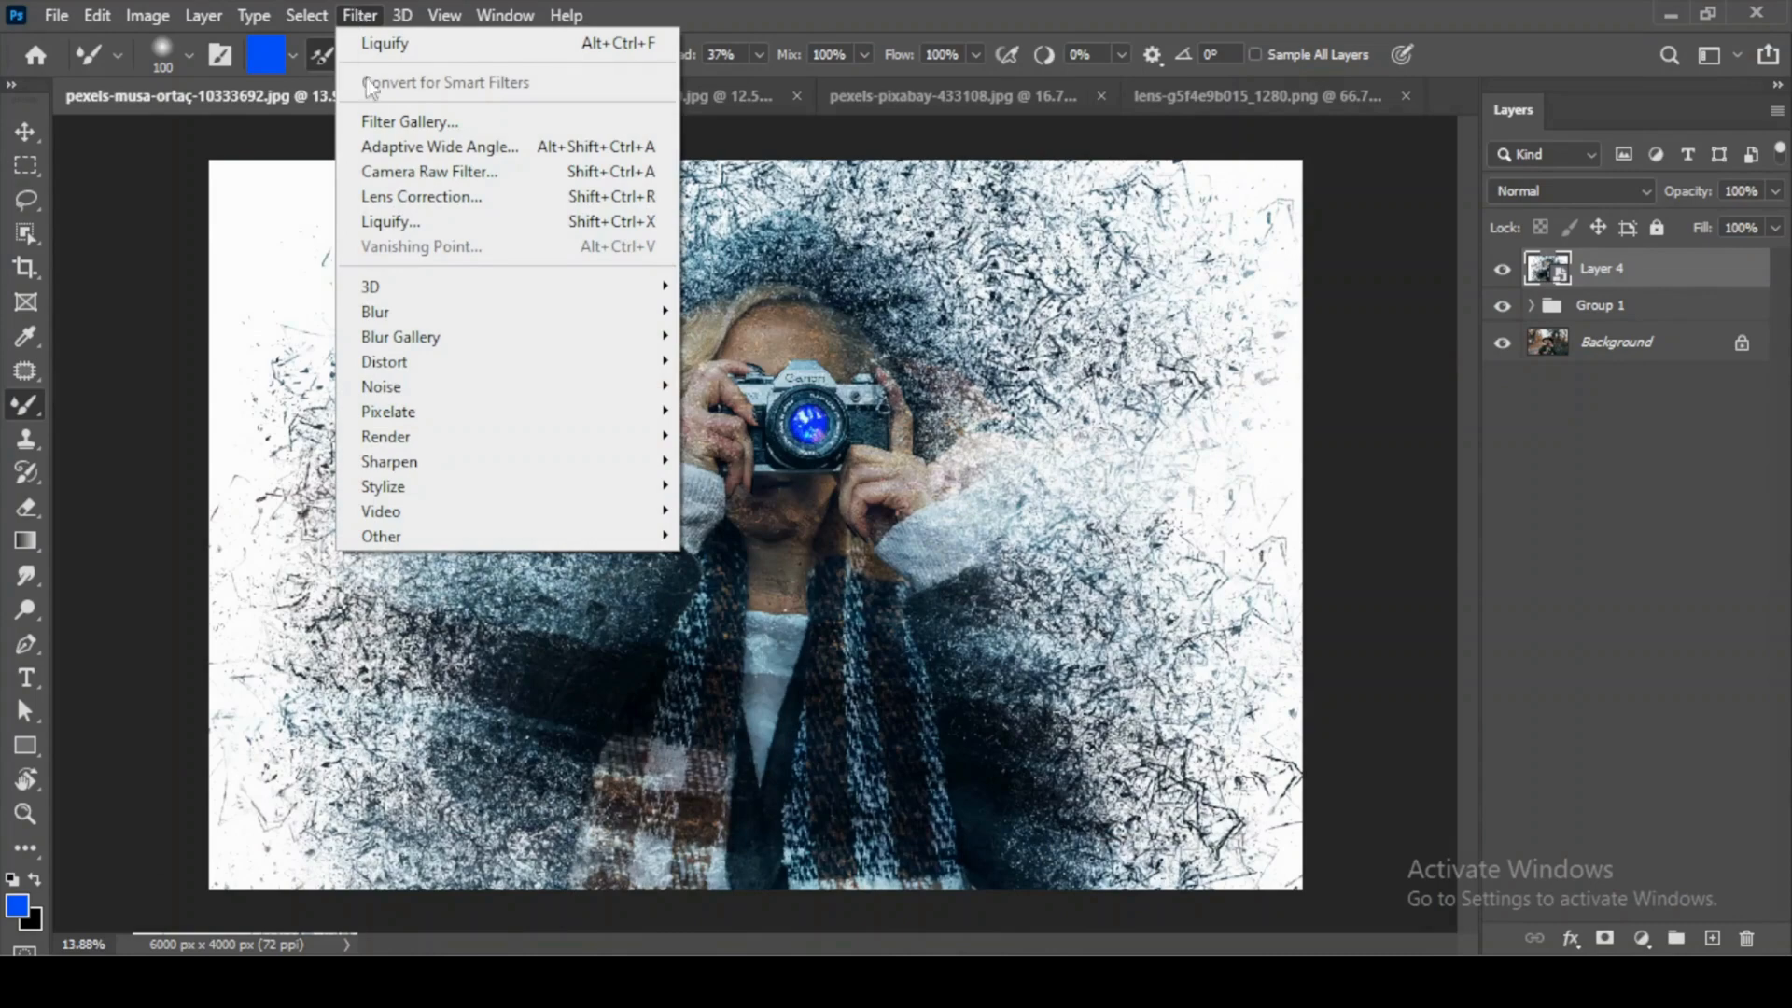
pyautogui.click(397, 121)
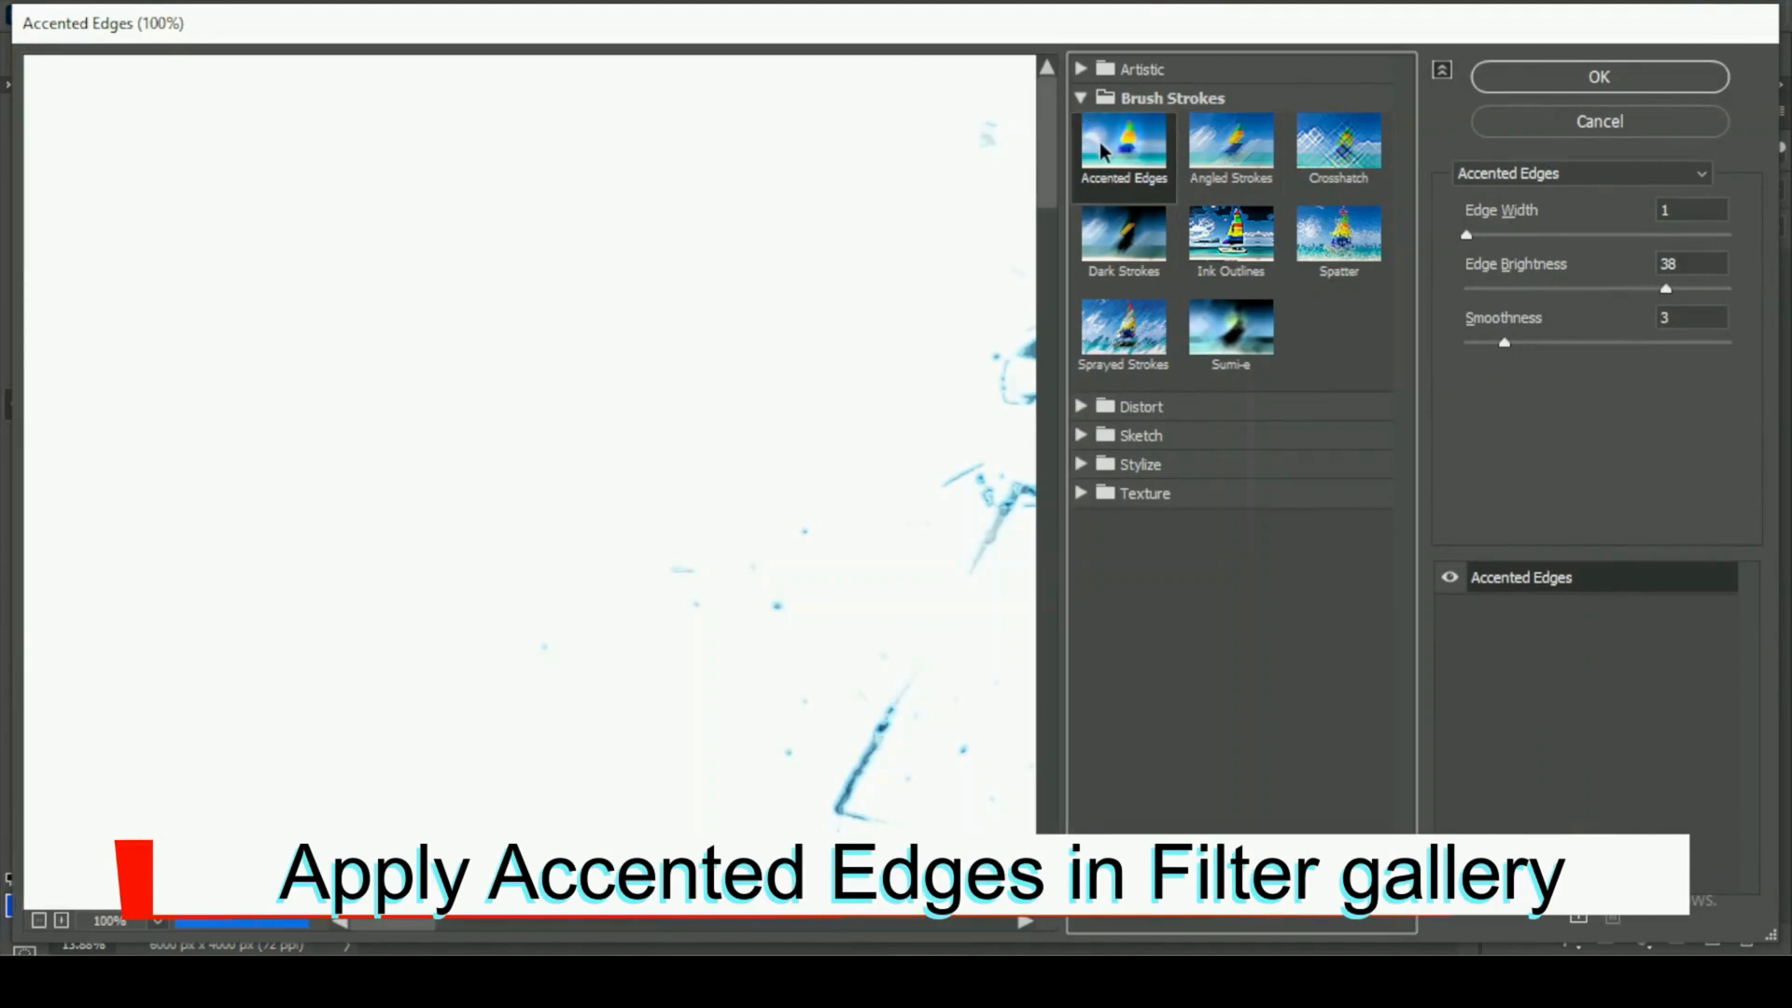
pyautogui.moveTo(693, 540); pyautogui.dragTo(231, 330)
pyautogui.keyDown('alt'); pyautogui.click(230, 331); pyautogui.keyUp('alt')
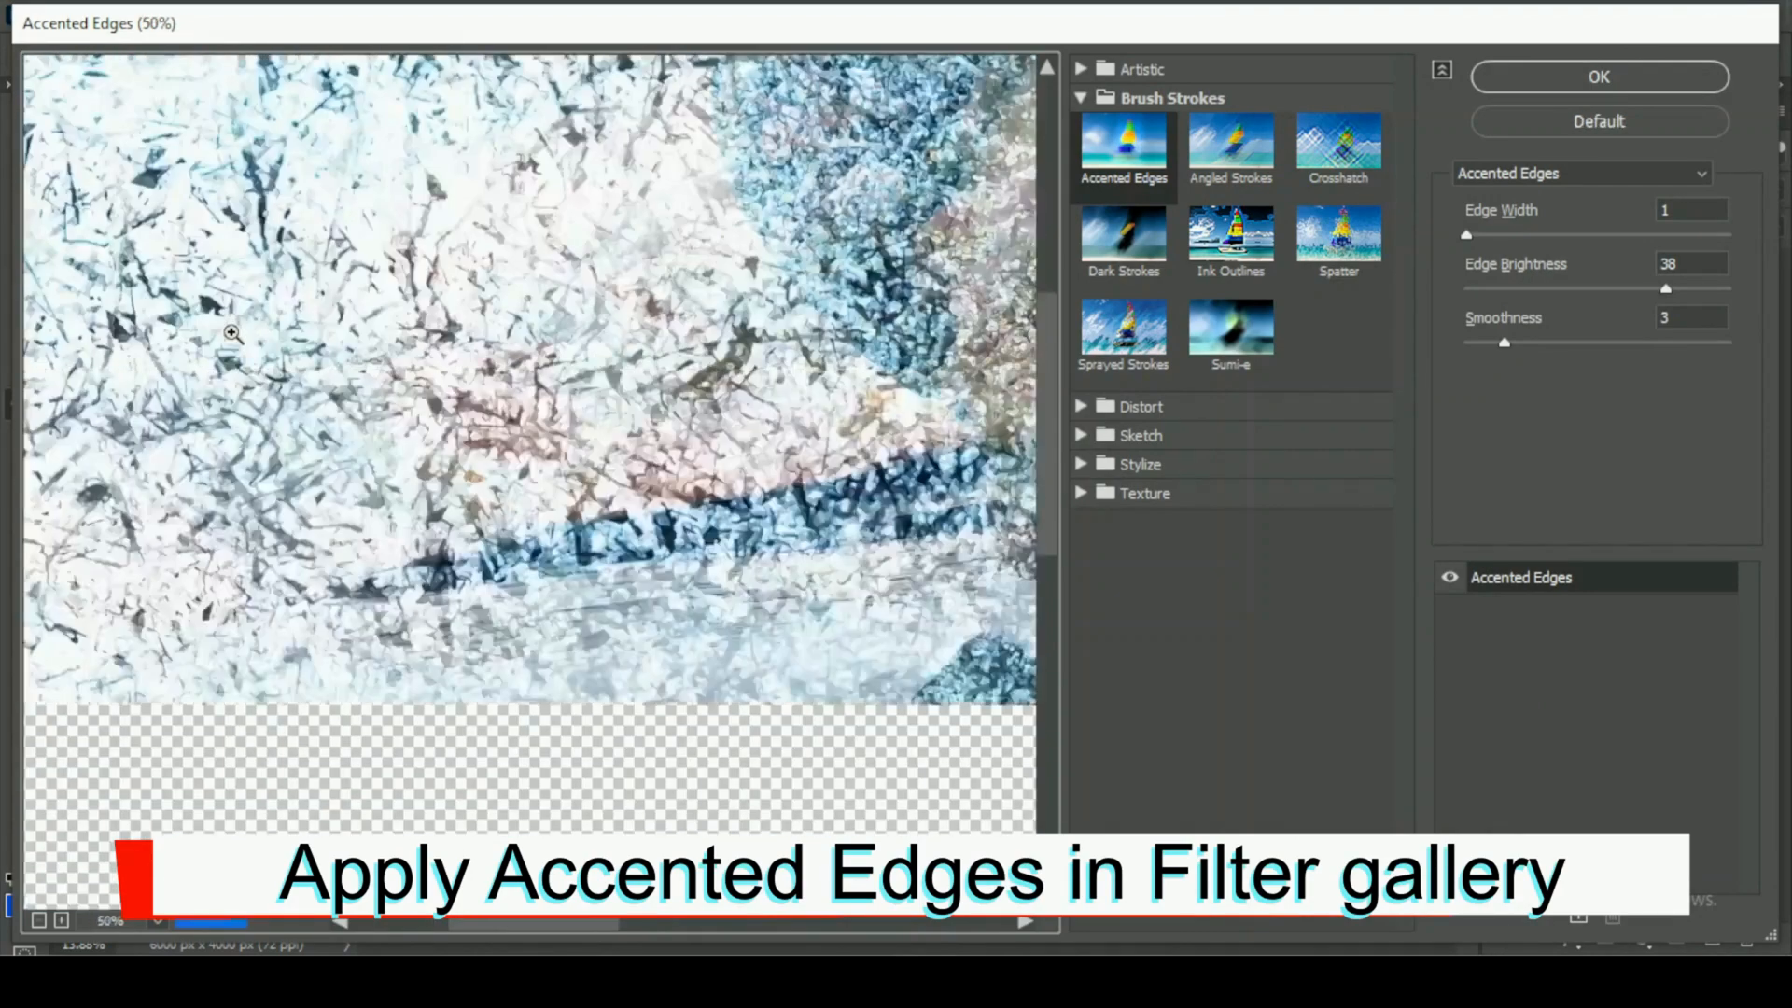
pyautogui.keyDown('alt'); pyautogui.click(230, 331); pyautogui.keyUp('alt')
pyautogui.keyDown('alt'); pyautogui.click(231, 331); pyautogui.keyUp('alt')
pyautogui.keyDown('alt'); pyautogui.click(230, 331); pyautogui.keyUp('alt')
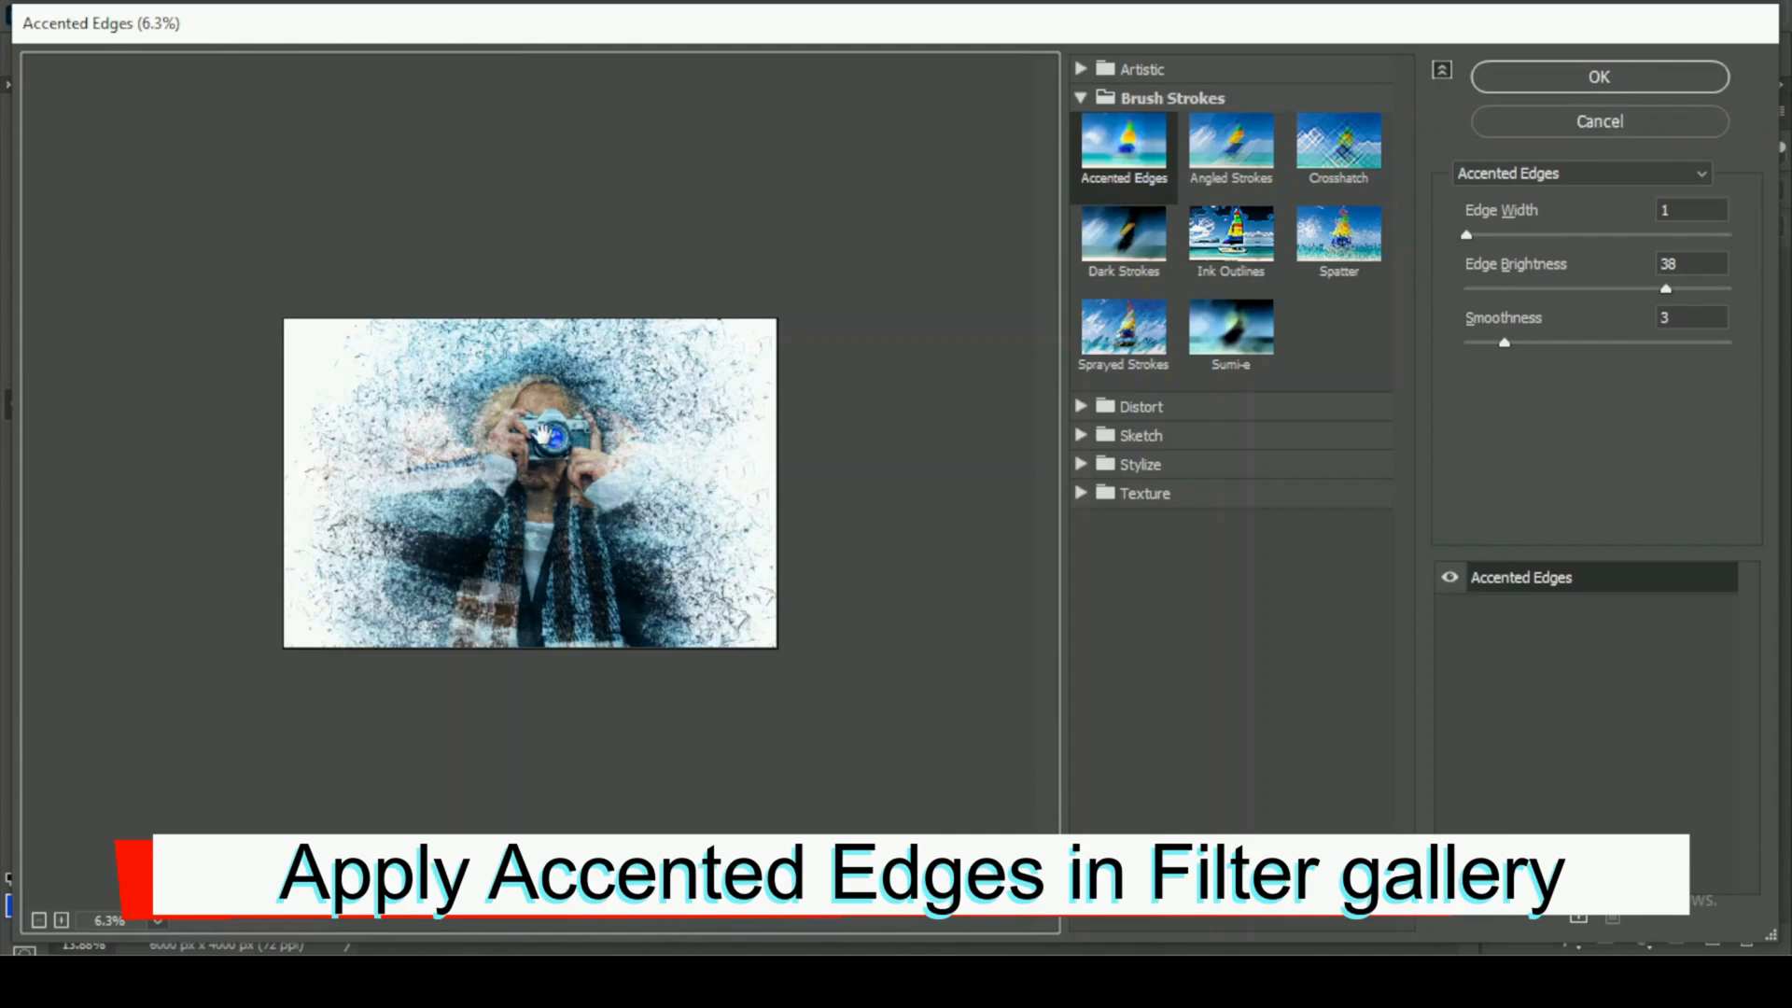
pyautogui.click(1637, 80)
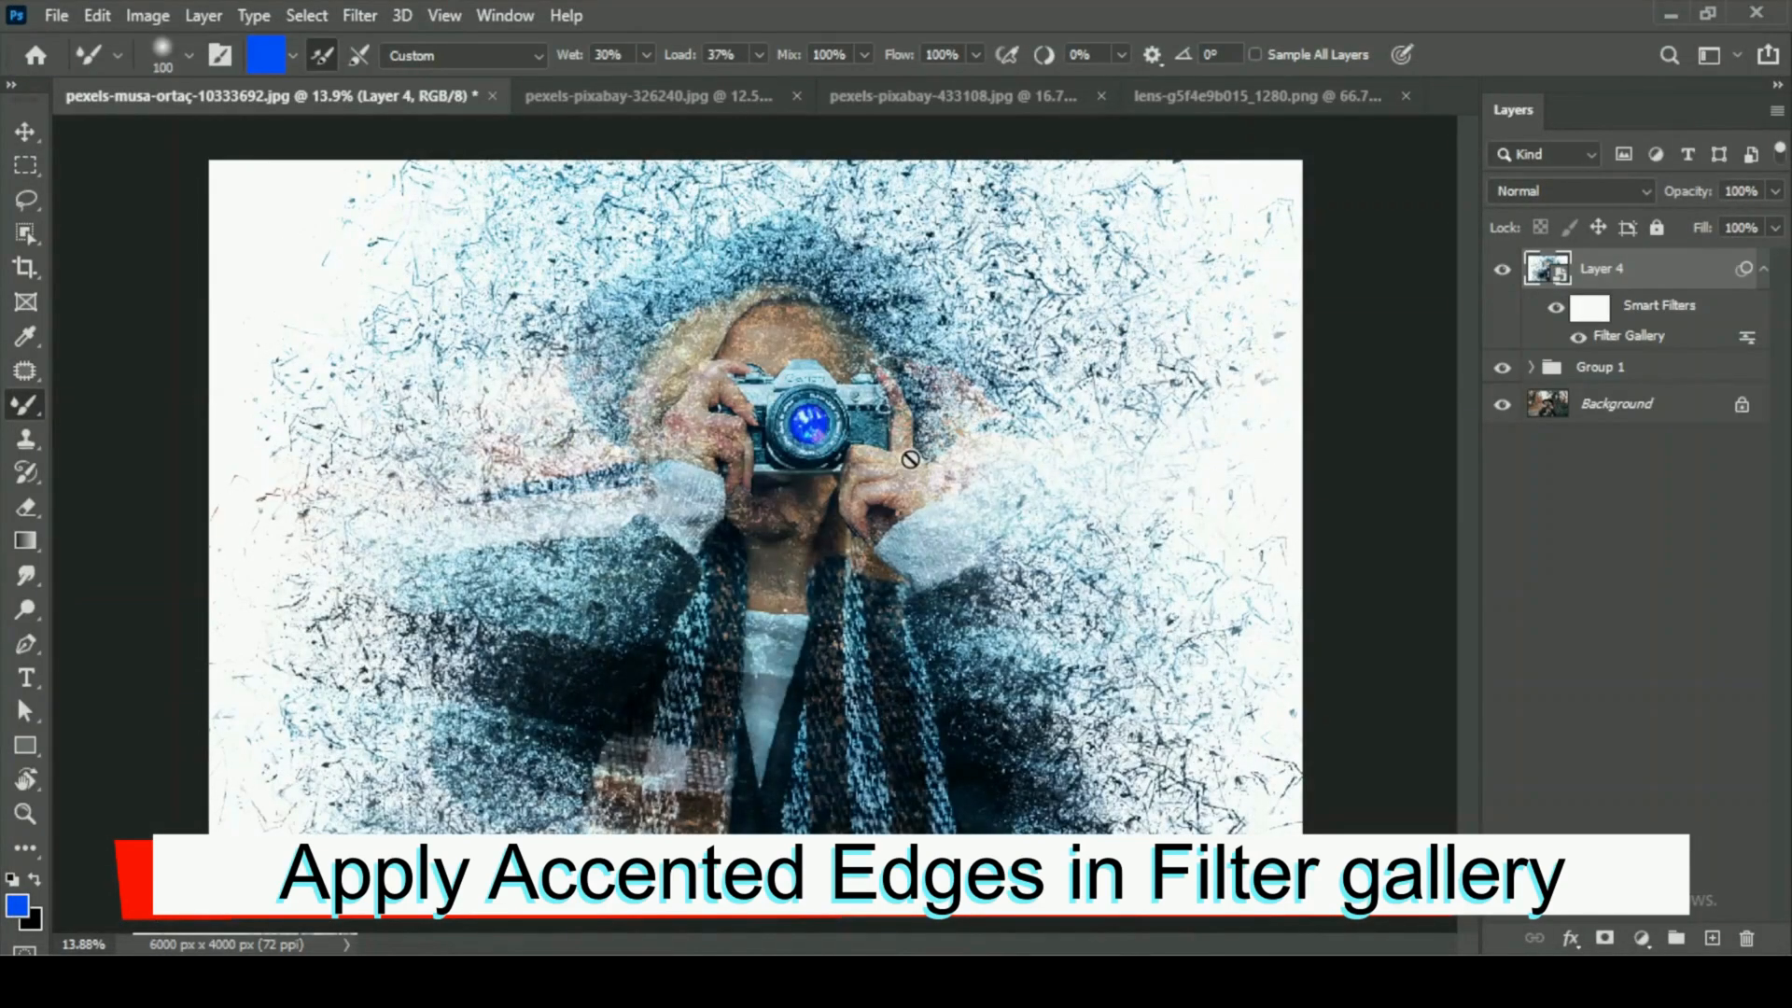
pyautogui.click(1502, 270)
pyautogui.click(1501, 271)
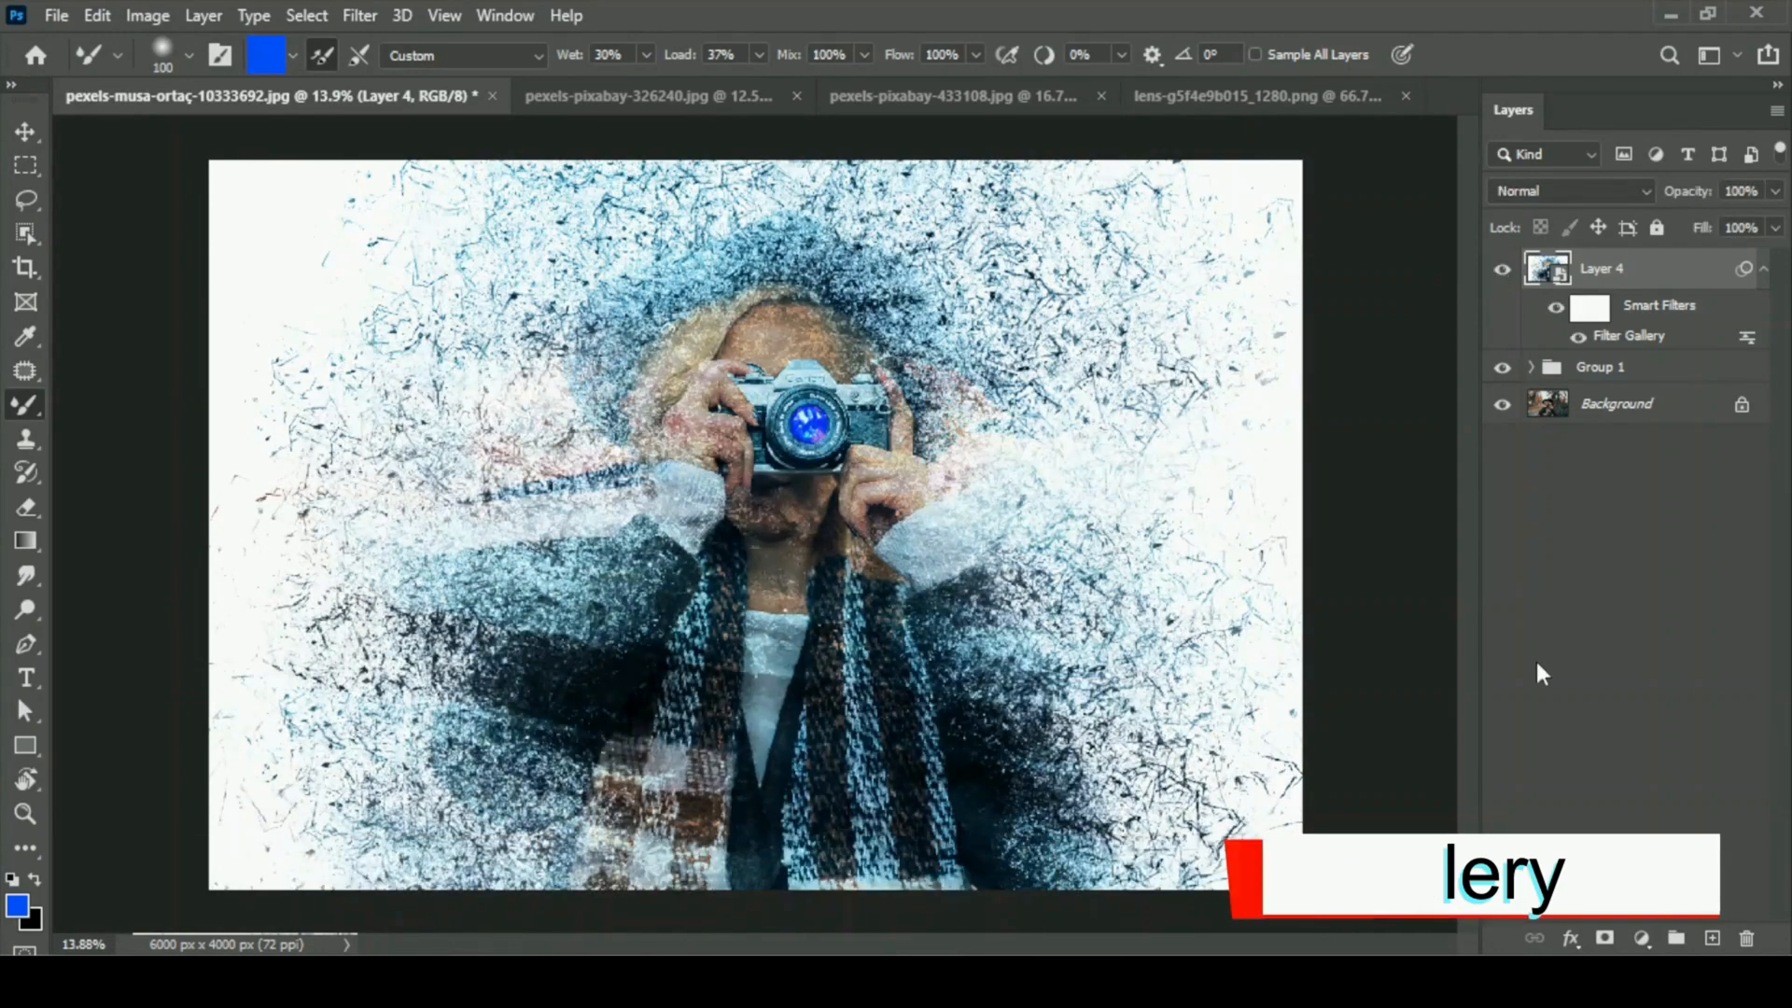
# Add a black mask to the Accented Edges layer, reveal the effect over the woman with a 1000 px Eraser, and compare with the original photo.
pyautogui.keyDown('alt'); pyautogui.click(1604, 938); pyautogui.keyUp('alt')
pyautogui.press('e')
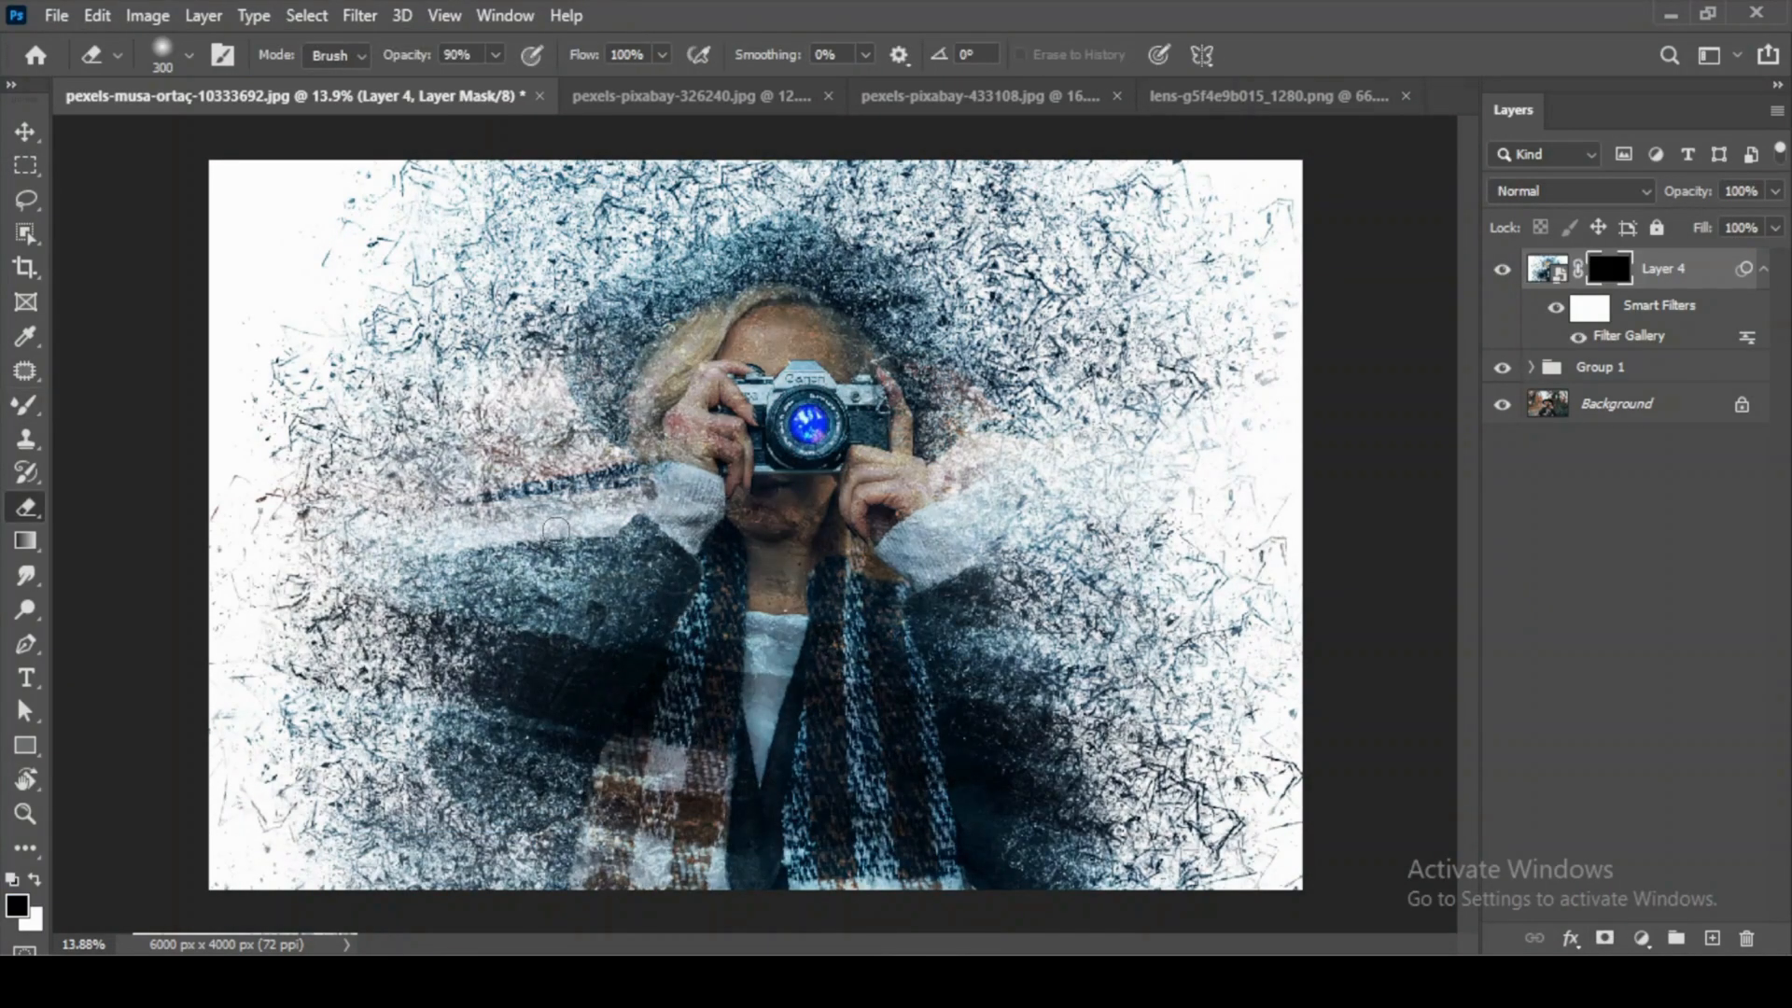
pyautogui.moveTo(549, 637)
pyautogui.mouseDown()
pyautogui.moveTo(565, 841)
pyautogui.moveTo(651, 794)
pyautogui.moveTo(612, 541)
pyautogui.moveTo(640, 354)
pyautogui.moveTo(732, 296)
pyautogui.moveTo(828, 277)
pyautogui.moveTo(926, 717)
pyautogui.moveTo(957, 605)
pyautogui.moveTo(982, 794)
pyautogui.moveTo(1039, 909)
pyautogui.moveTo(973, 884)
pyautogui.moveTo(952, 684)
pyautogui.moveTo(935, 682)
pyautogui.moveTo(966, 865)
pyautogui.moveTo(924, 667)
pyautogui.mouseUp()
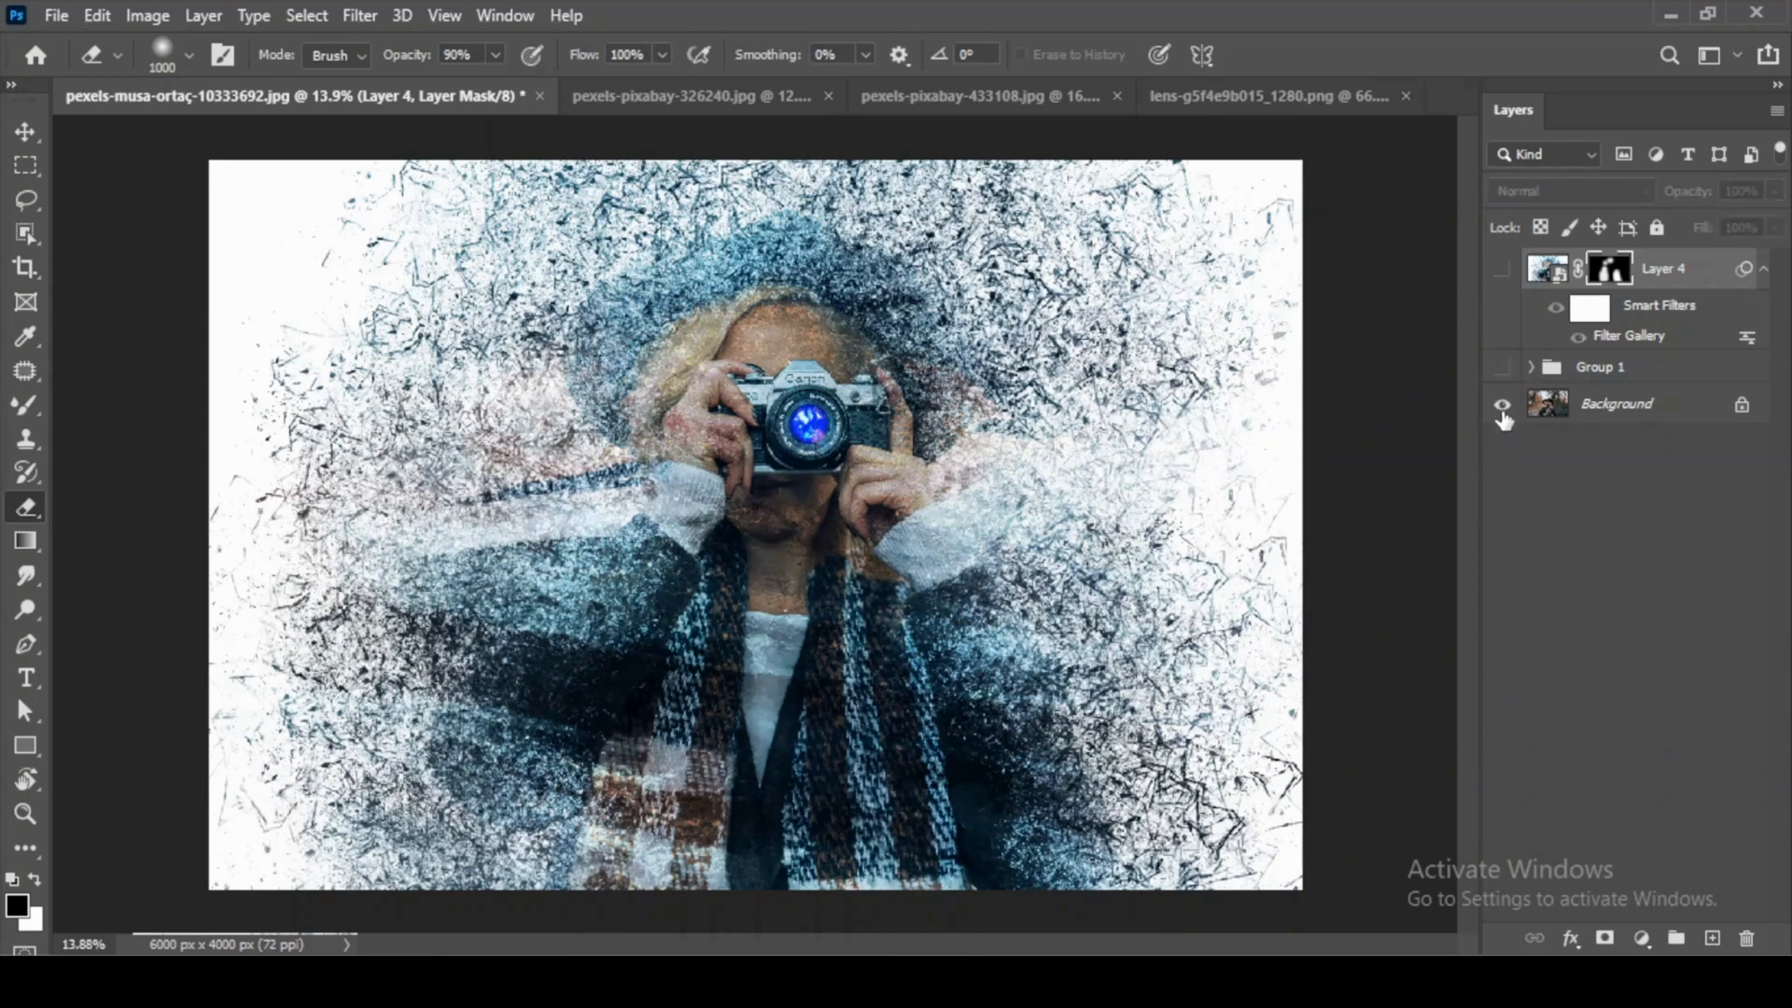
pyautogui.keyDown('alt'); pyautogui.click(1502, 406); pyautogui.keyUp('alt')
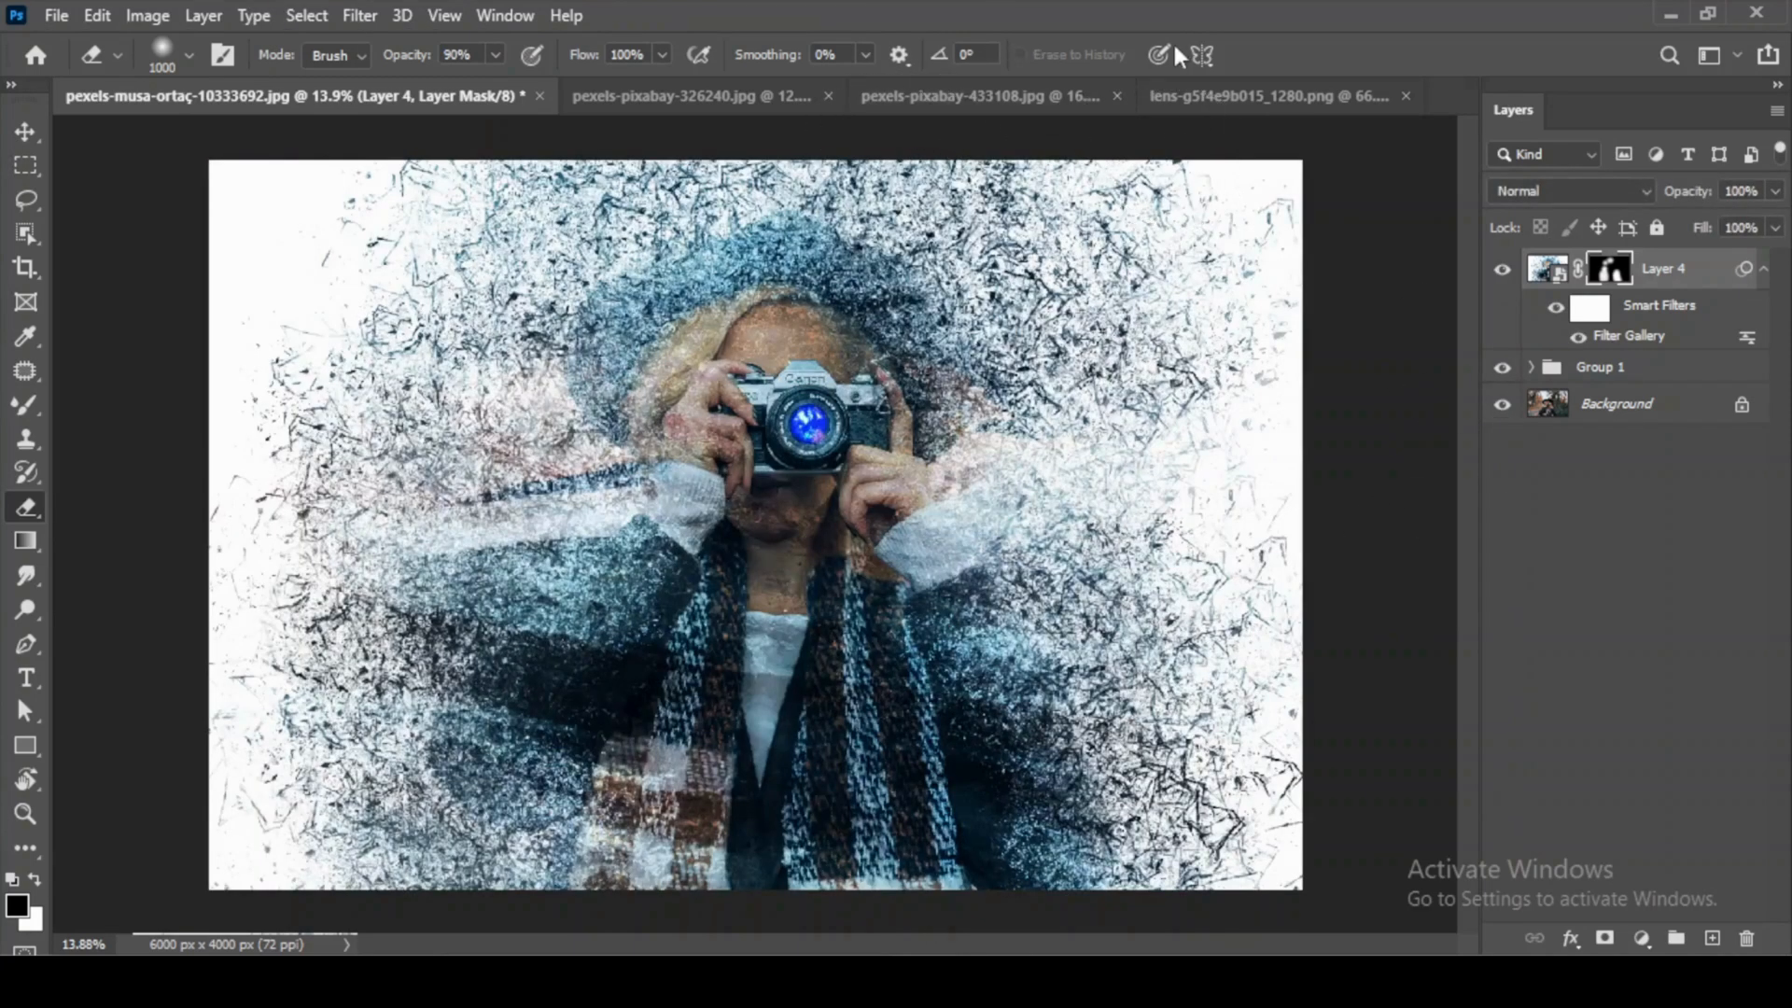
# Copy the blue flare from lens-g5f4e9b015_1280.png into the camera composition as a new layer above the masked layer.
pyautogui.click(1017, 89)
pyautogui.click(1193, 97)
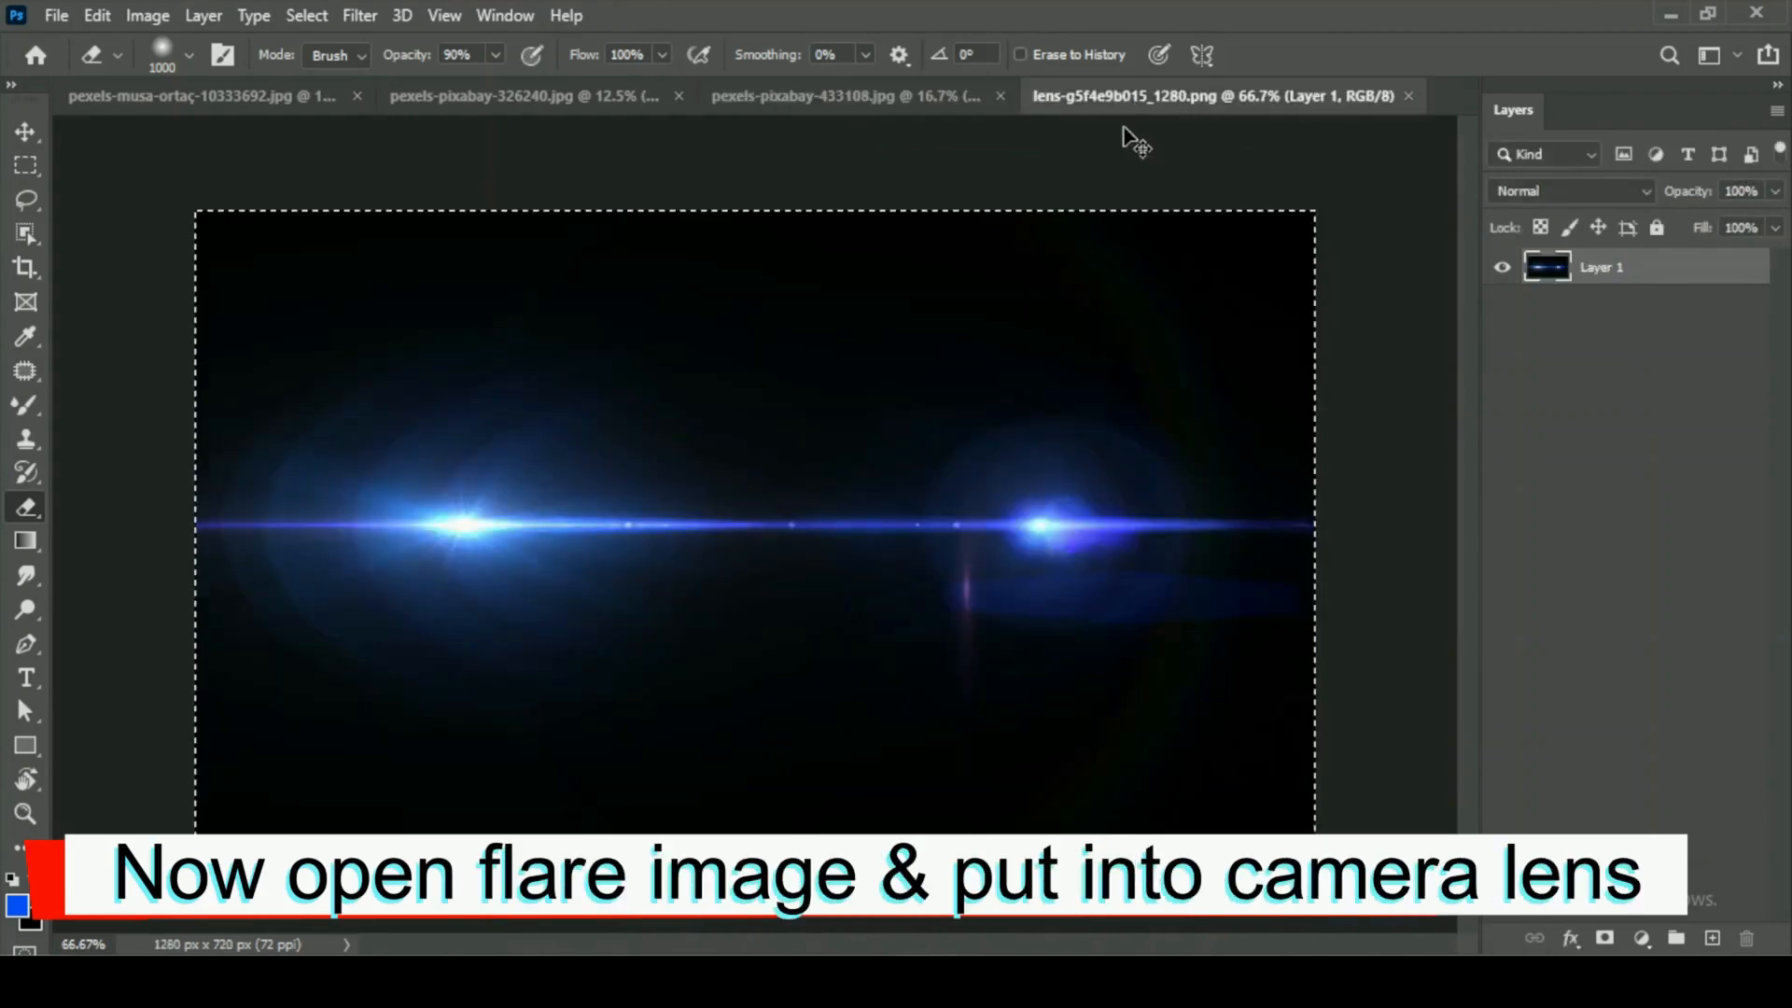
pyautogui.click(112, 96)
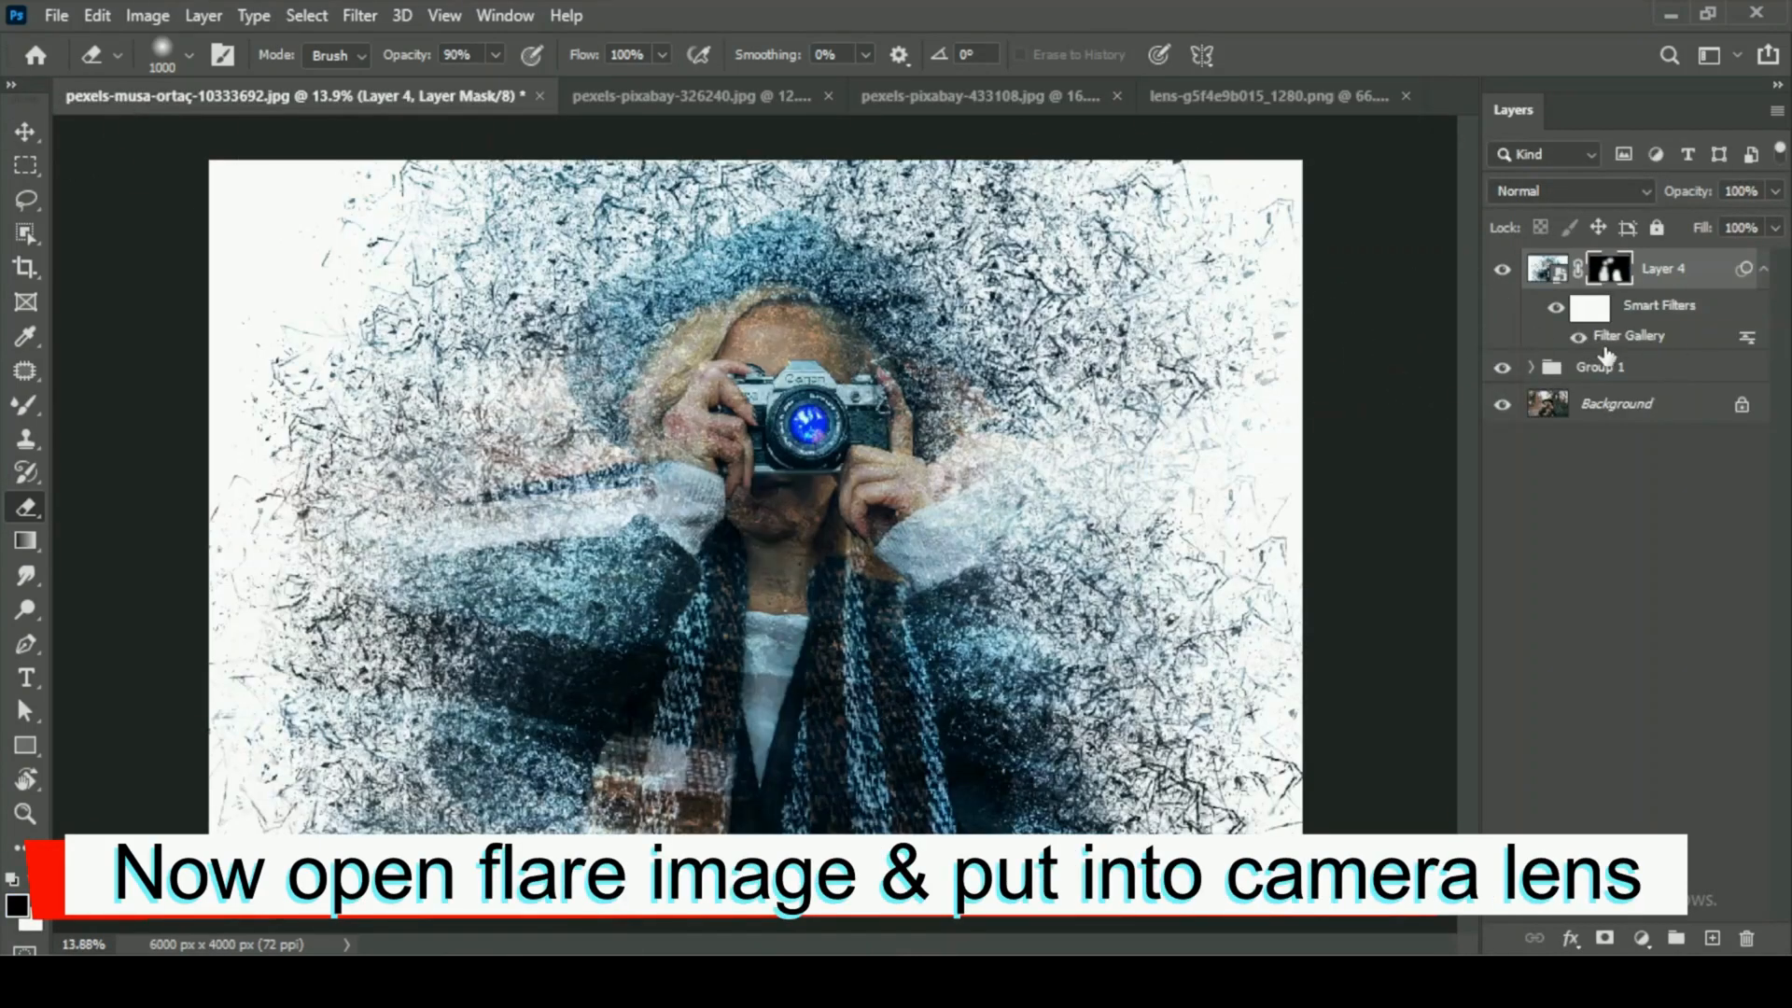
pyautogui.hotkey('ctrl', 'v')
# Move the pasted flare image over the camera and enlarge it proportionally so its brighter flare lies over the lens.
pyautogui.hotkey('ctrl', 't')
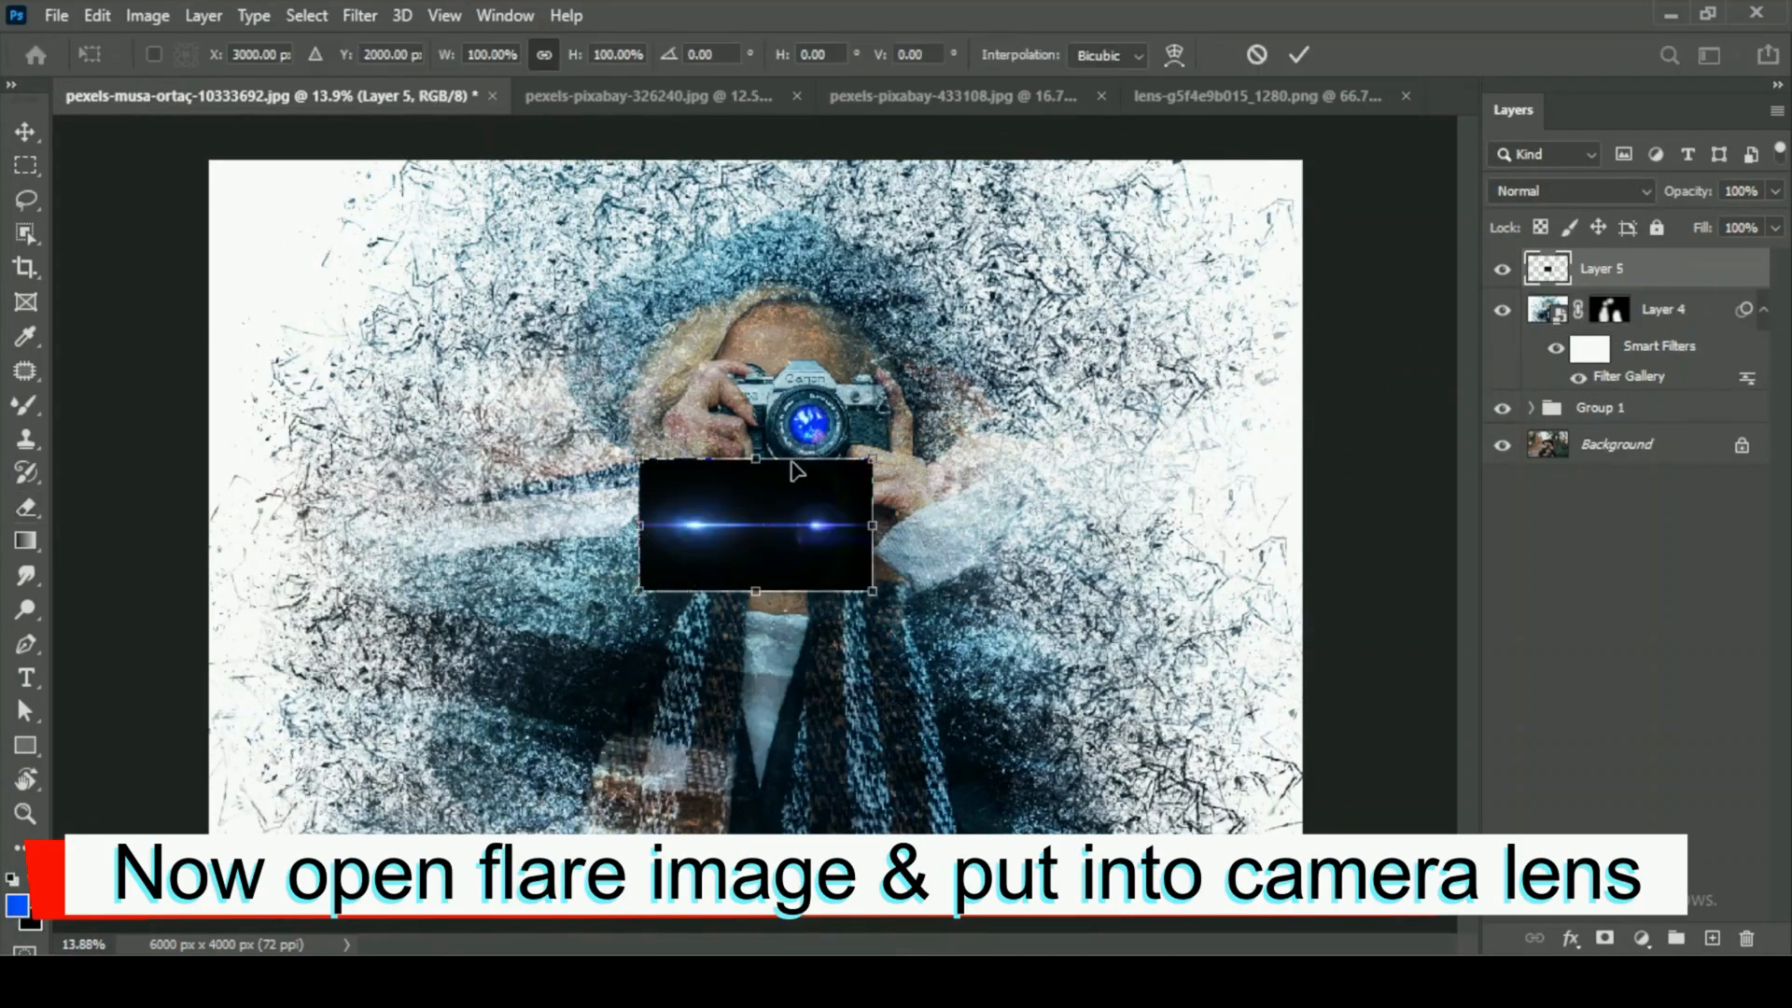
pyautogui.scroll(5, 760, 521)
pyautogui.moveTo(828, 399); pyautogui.dragTo(995, 292)
pyautogui.moveTo(1296, 437); pyautogui.dragTo(1348, 445)
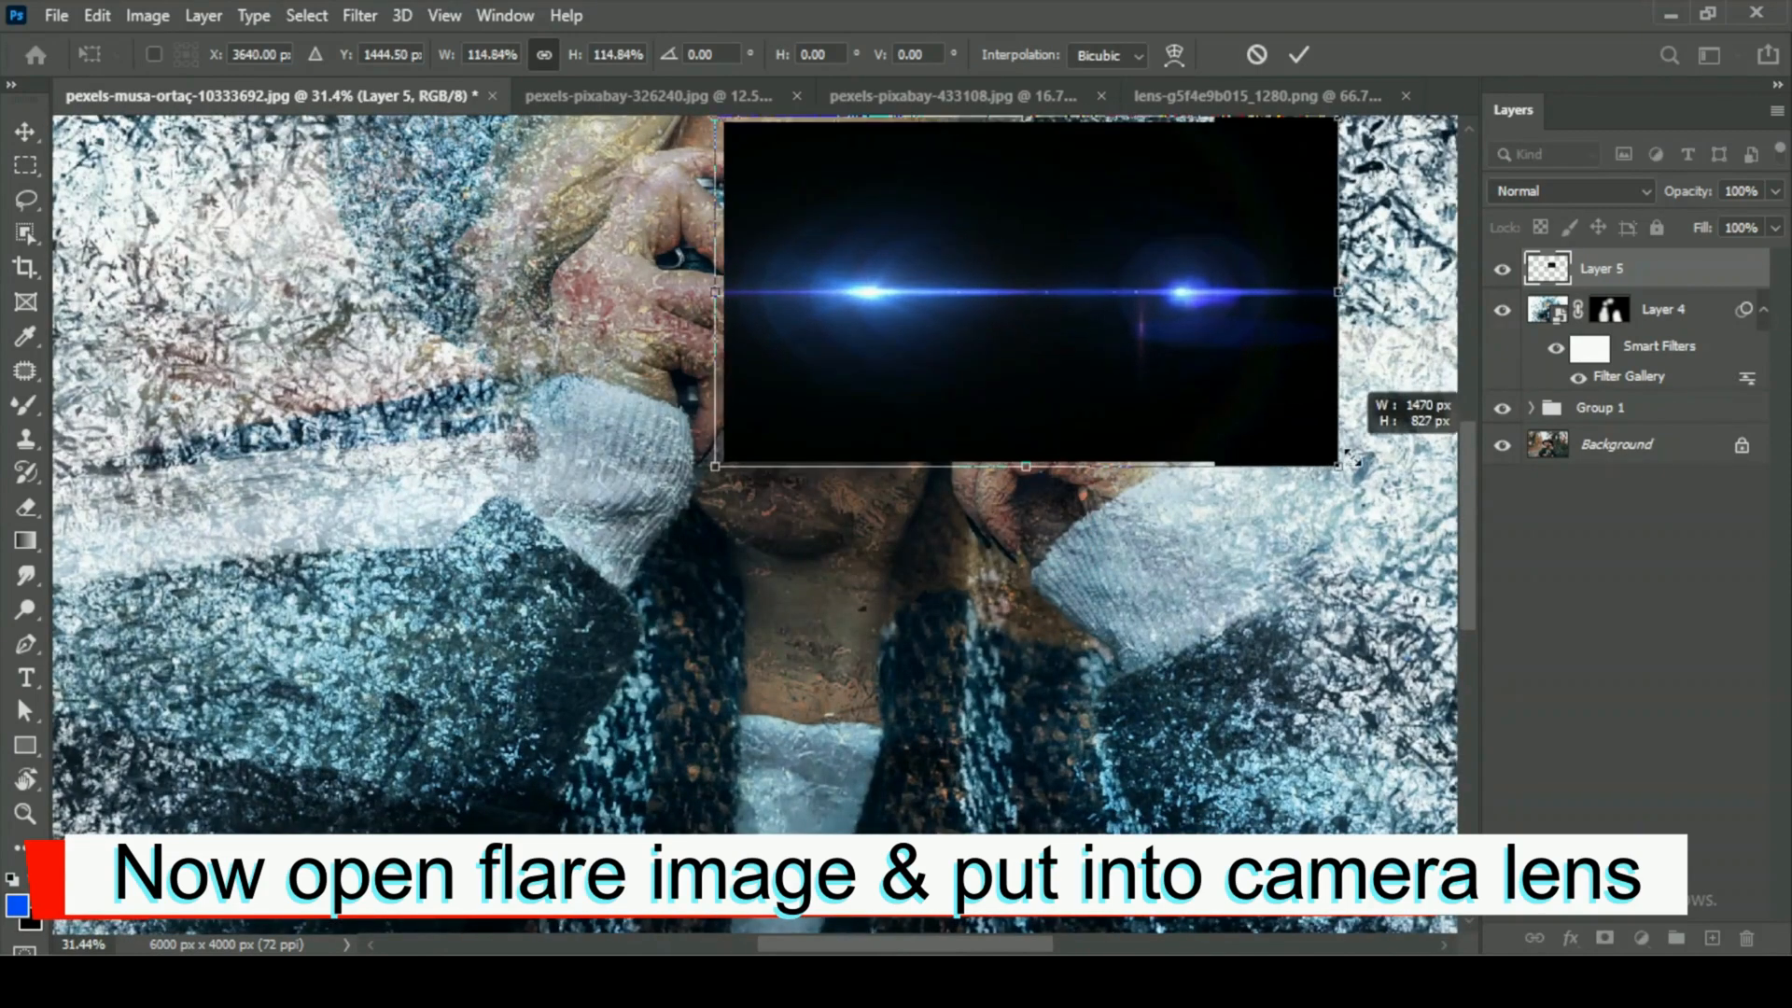
pyautogui.moveTo(1128, 352); pyautogui.dragTo(1171, 360)
pyautogui.press('Return')
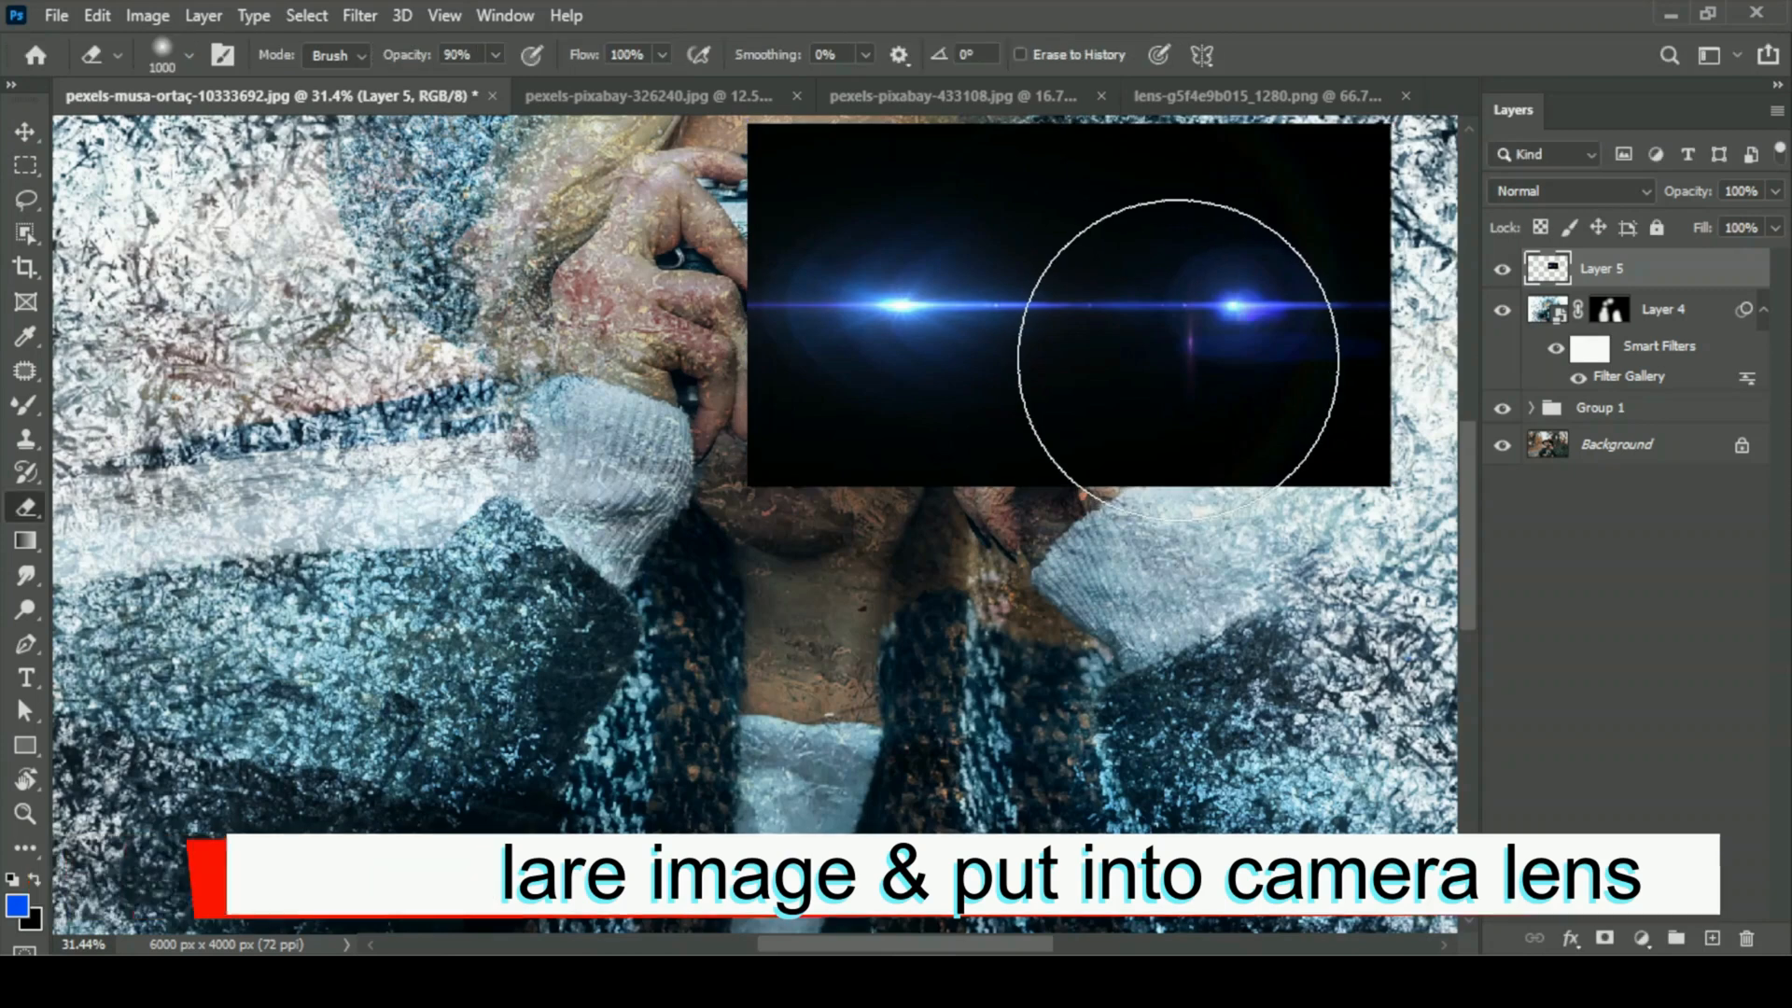
# Set the flare layer's blend mode to Screen, centre the bright flare on the lens glass and scale it to about 108%.
pyautogui.click(1585, 194)
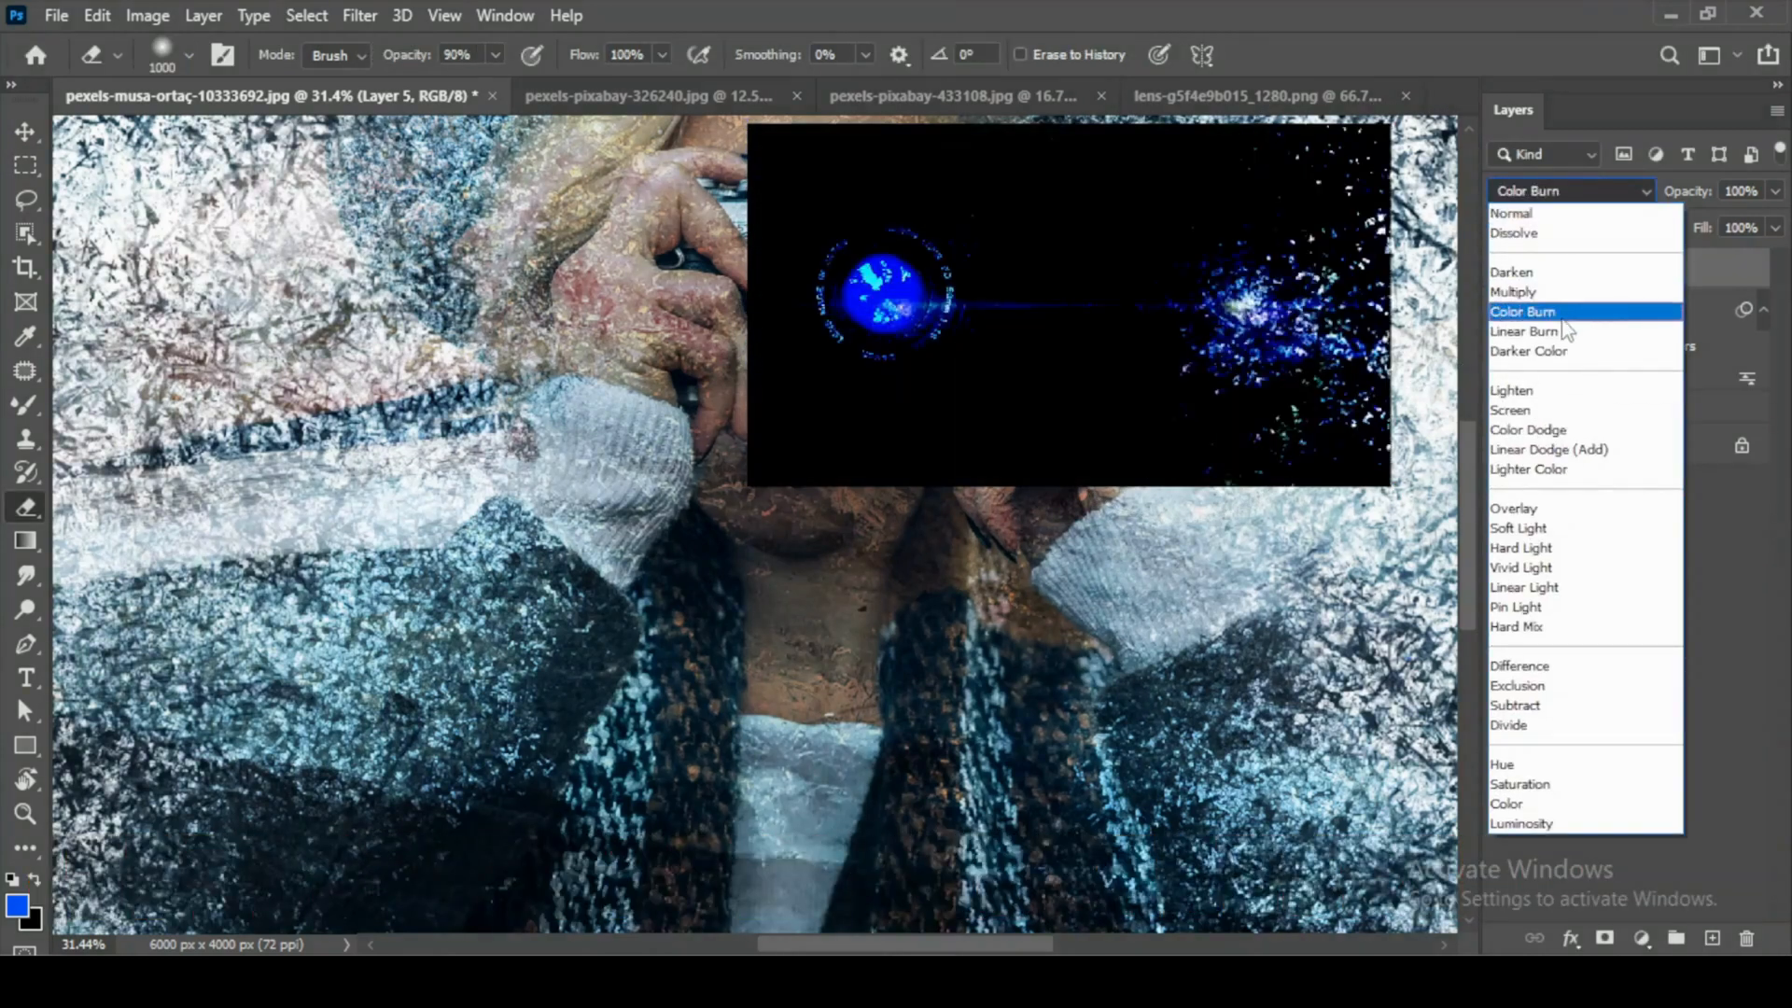
pyautogui.click(1511, 409)
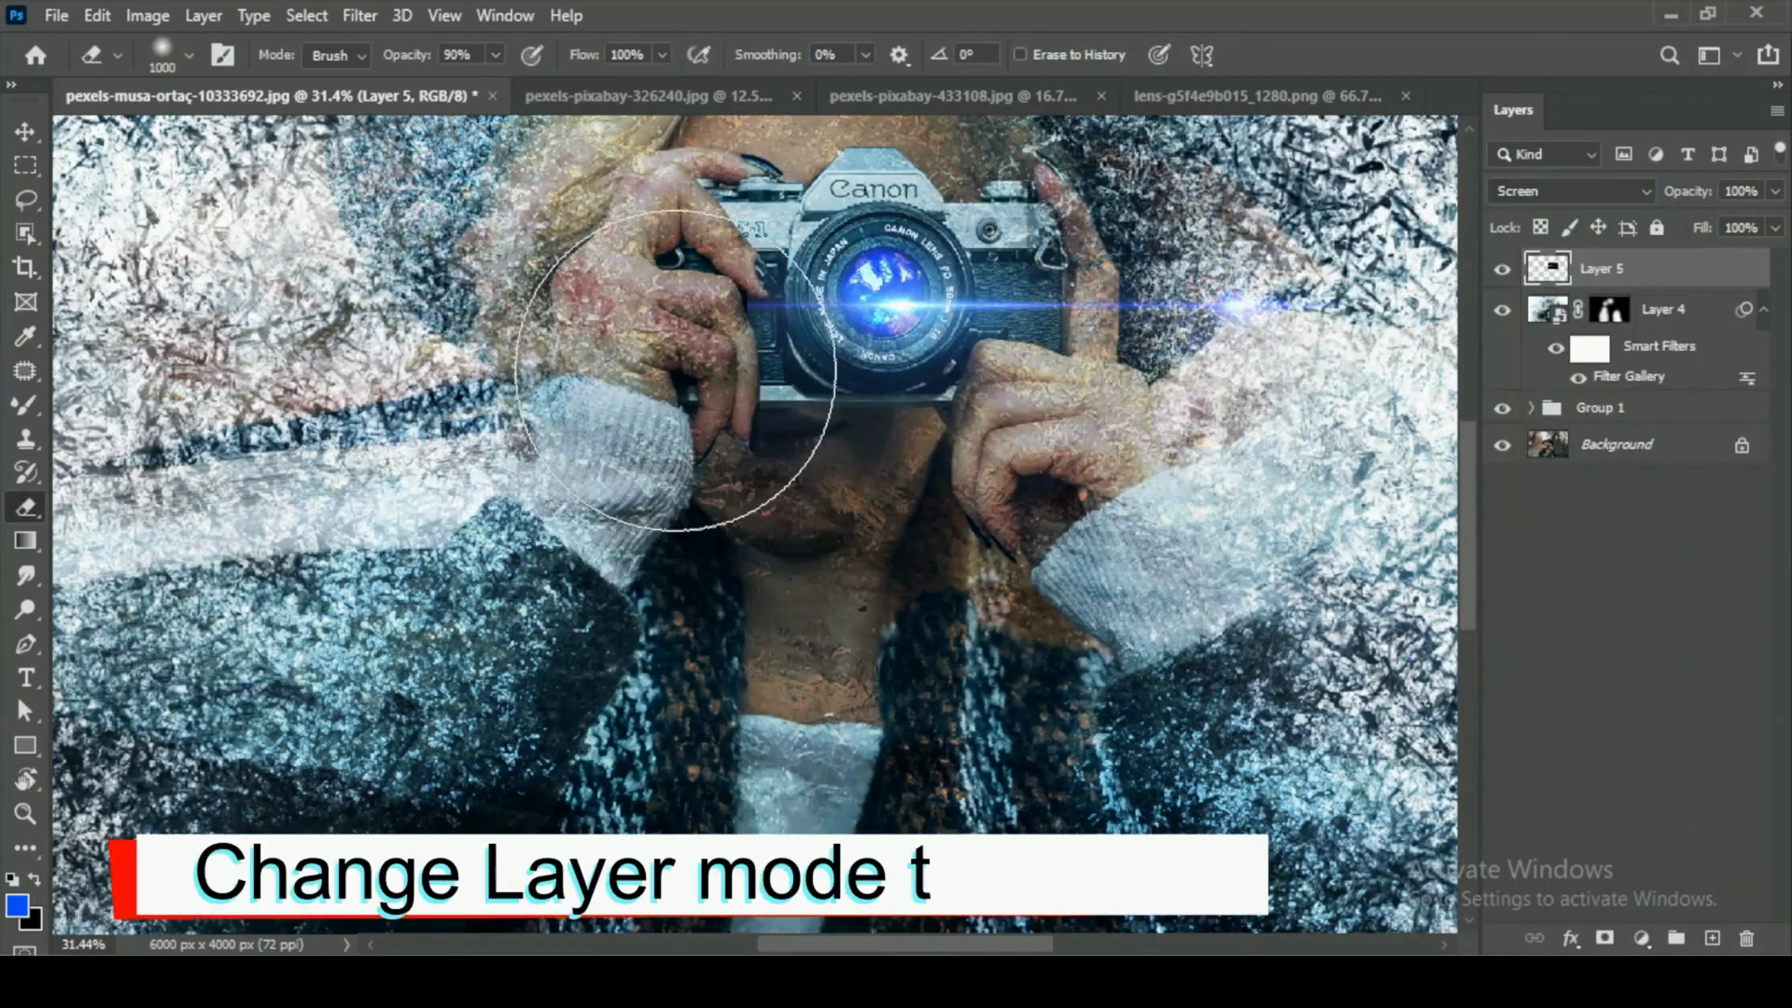
pyautogui.press('v')
pyautogui.moveTo(910, 308); pyautogui.dragTo(894, 292)
pyautogui.hotkey('ctrl', 't')
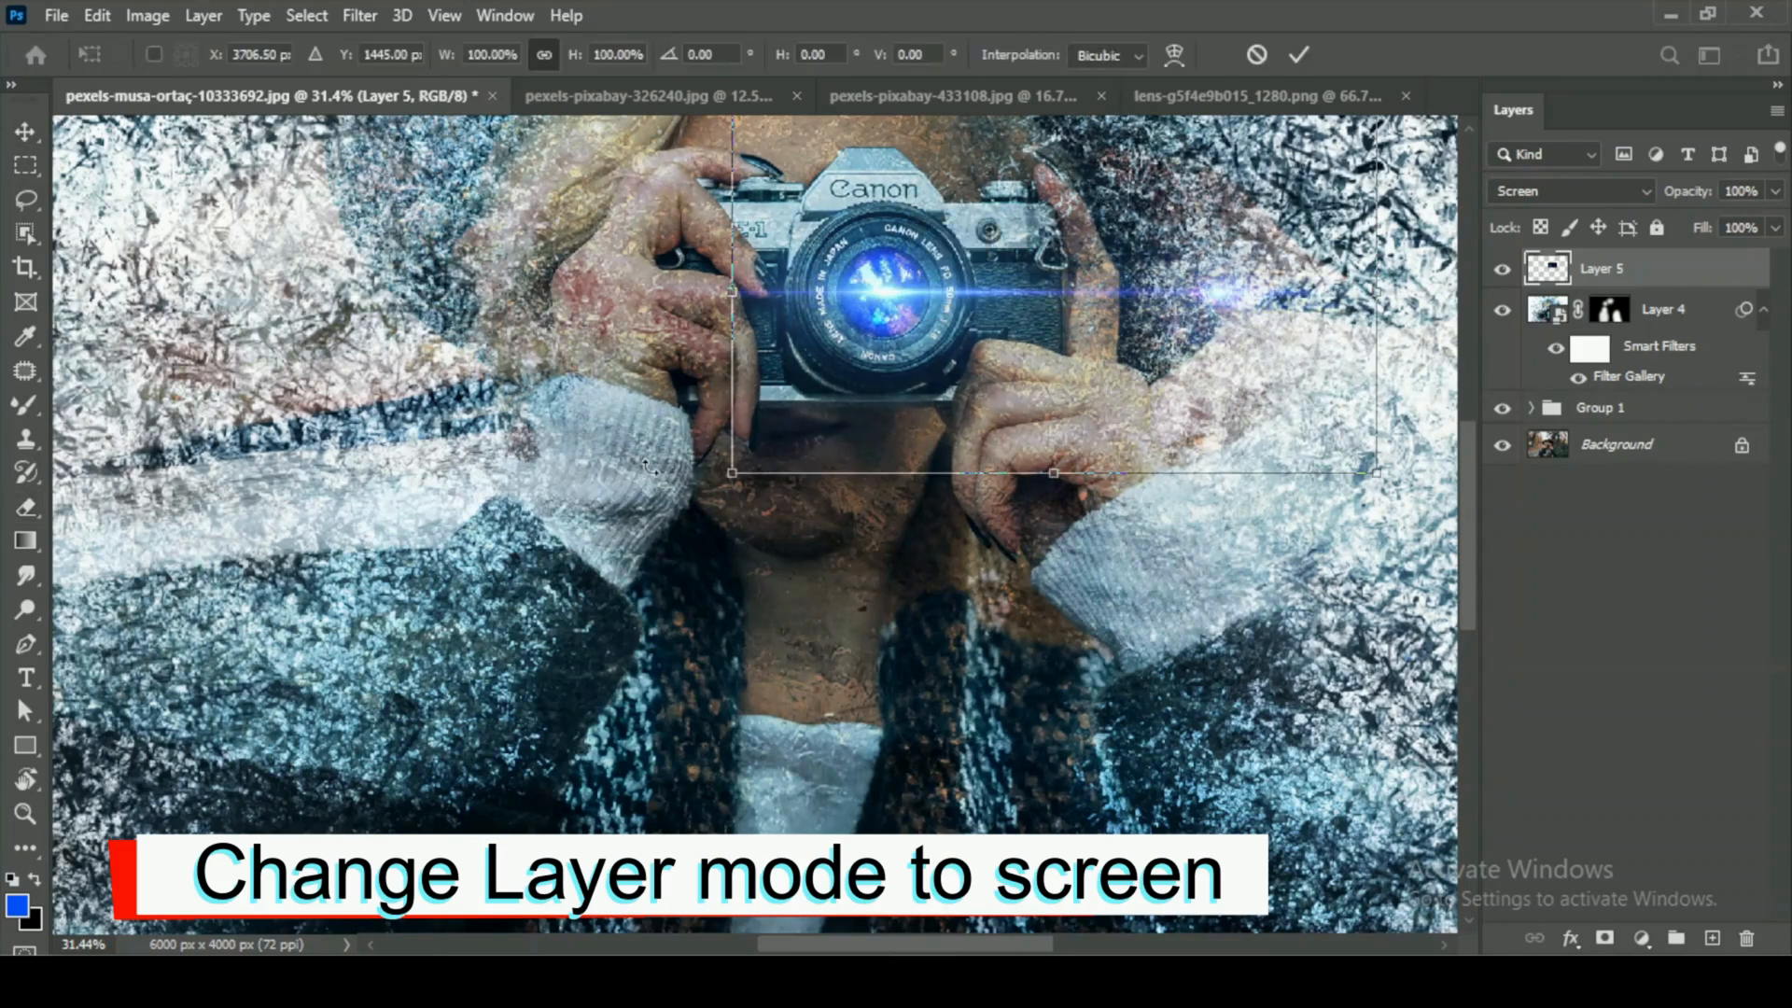
pyautogui.moveTo(726, 467); pyautogui.dragTo(740, 420)
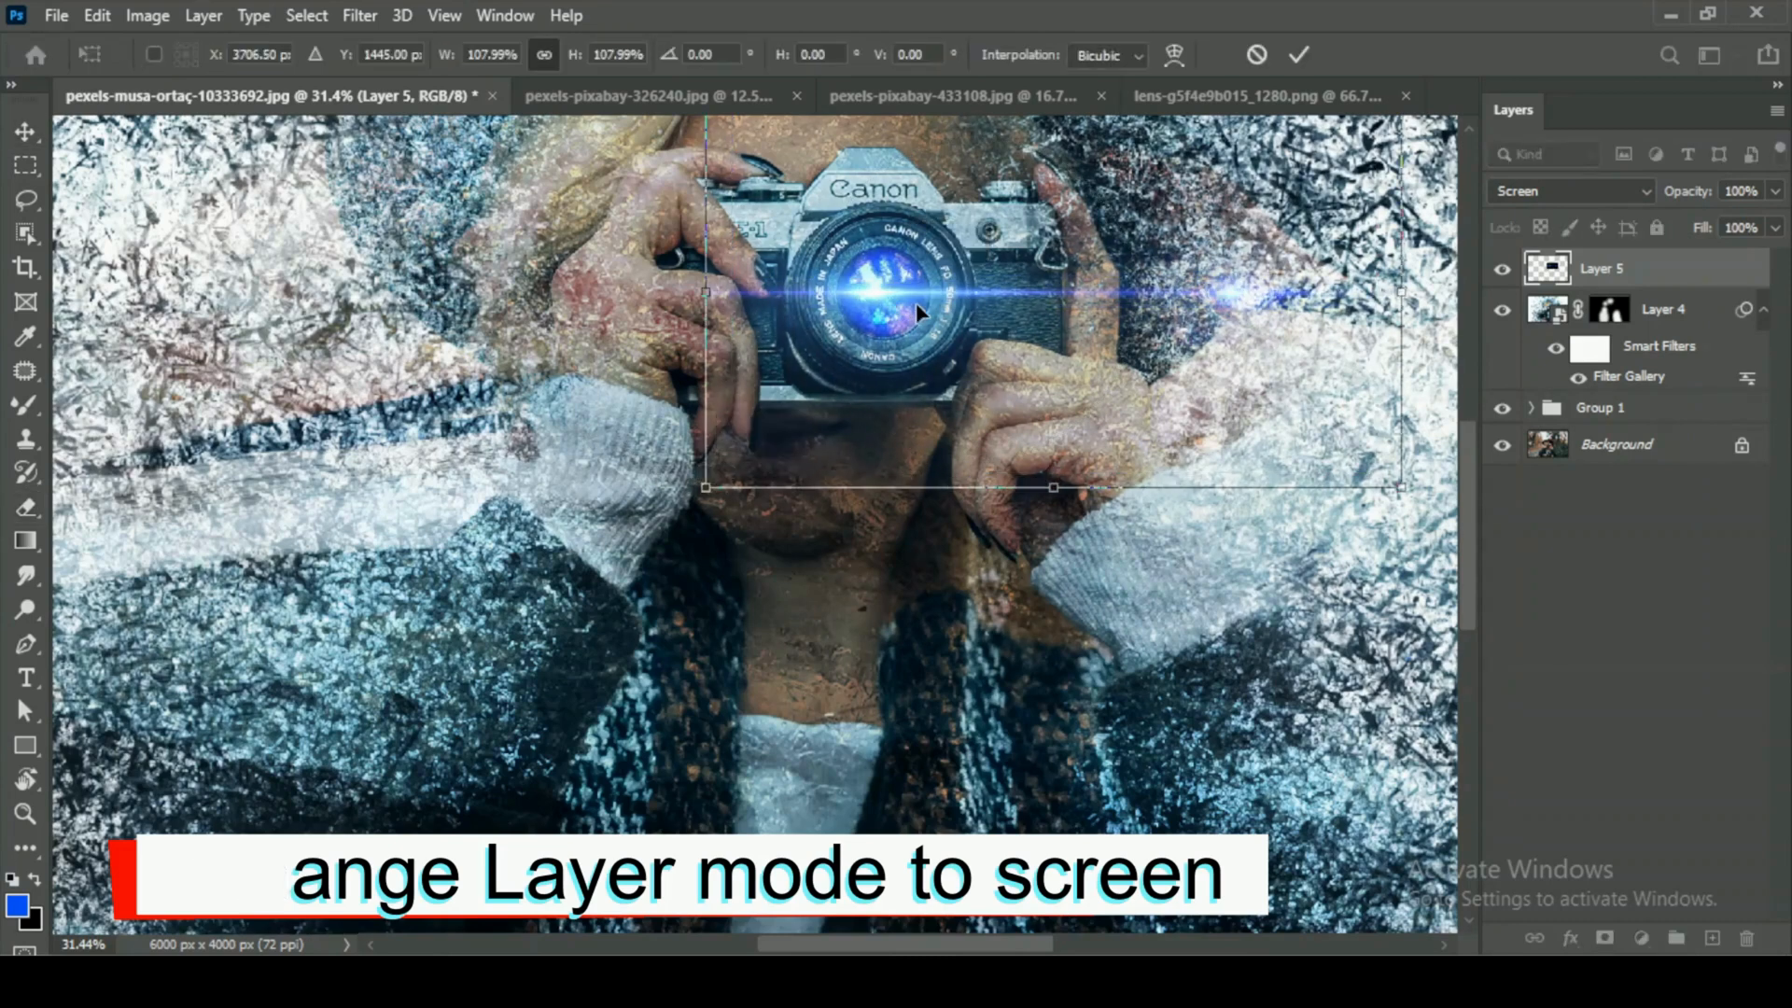
pyautogui.press('Return')
# Erase the second flare beside the camera with a 1000 px Eraser at 90% opacity, and compare the result with the original photo.
pyautogui.press('e')
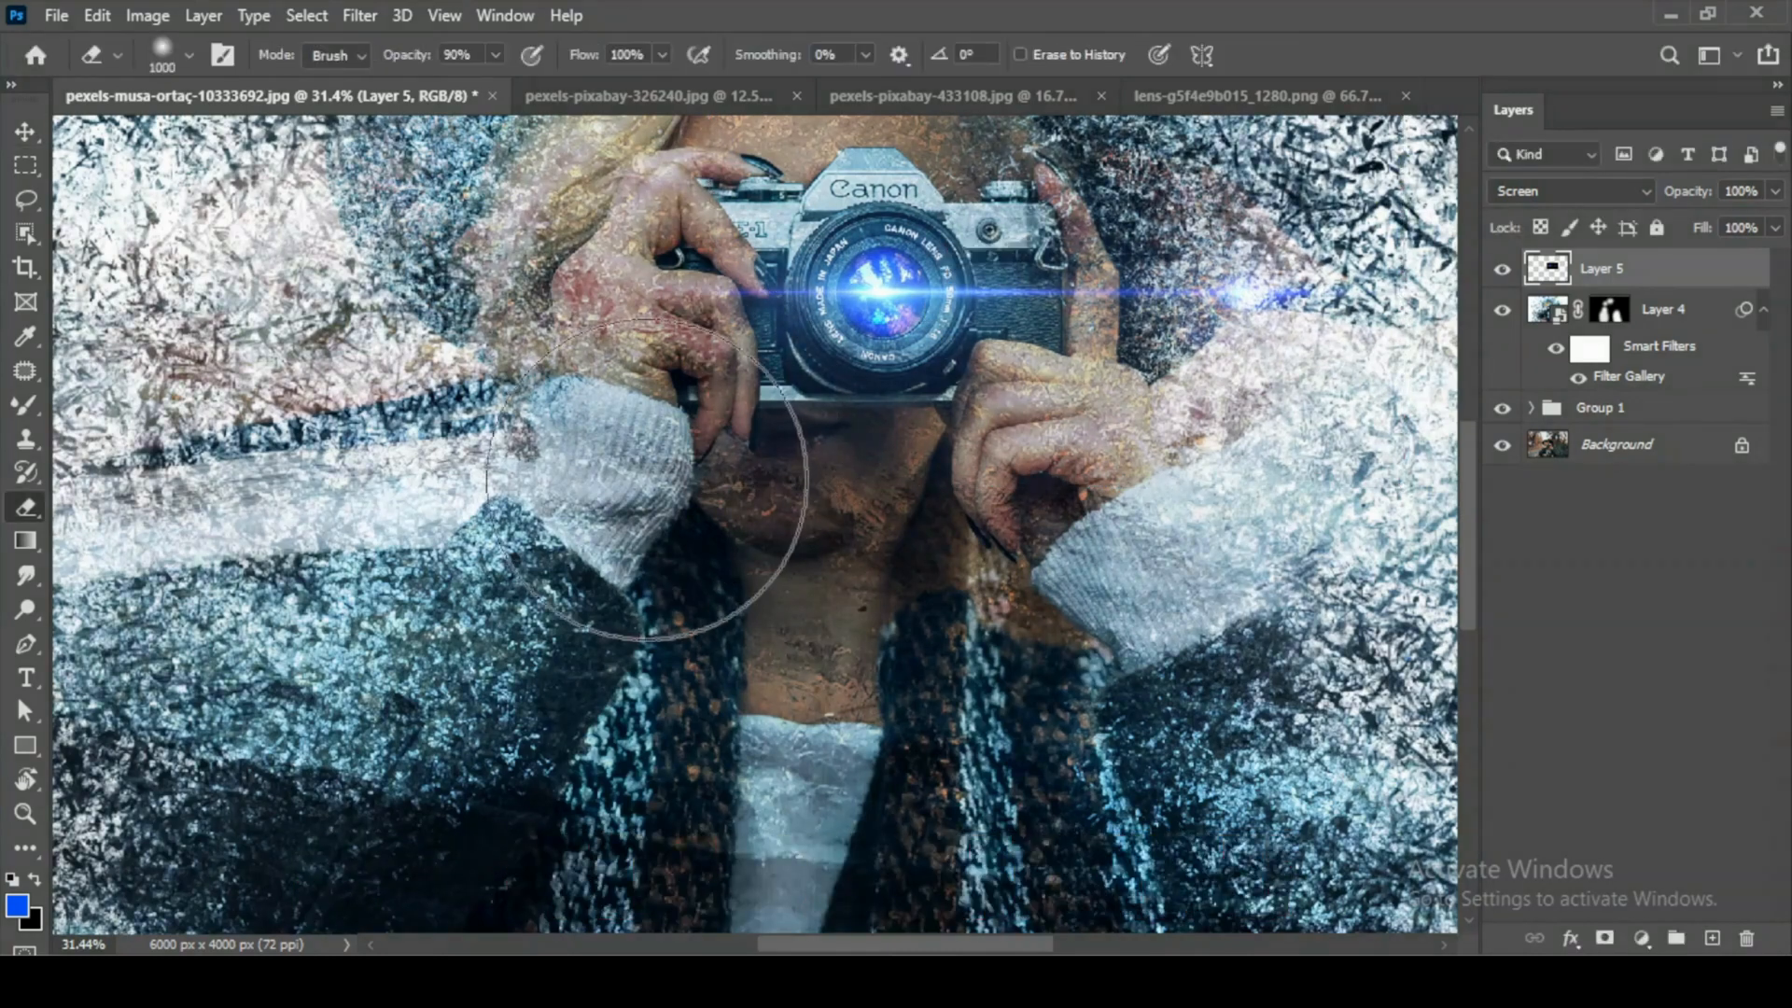
pyautogui.moveTo(992, 560); pyautogui.dragTo(798, 619)
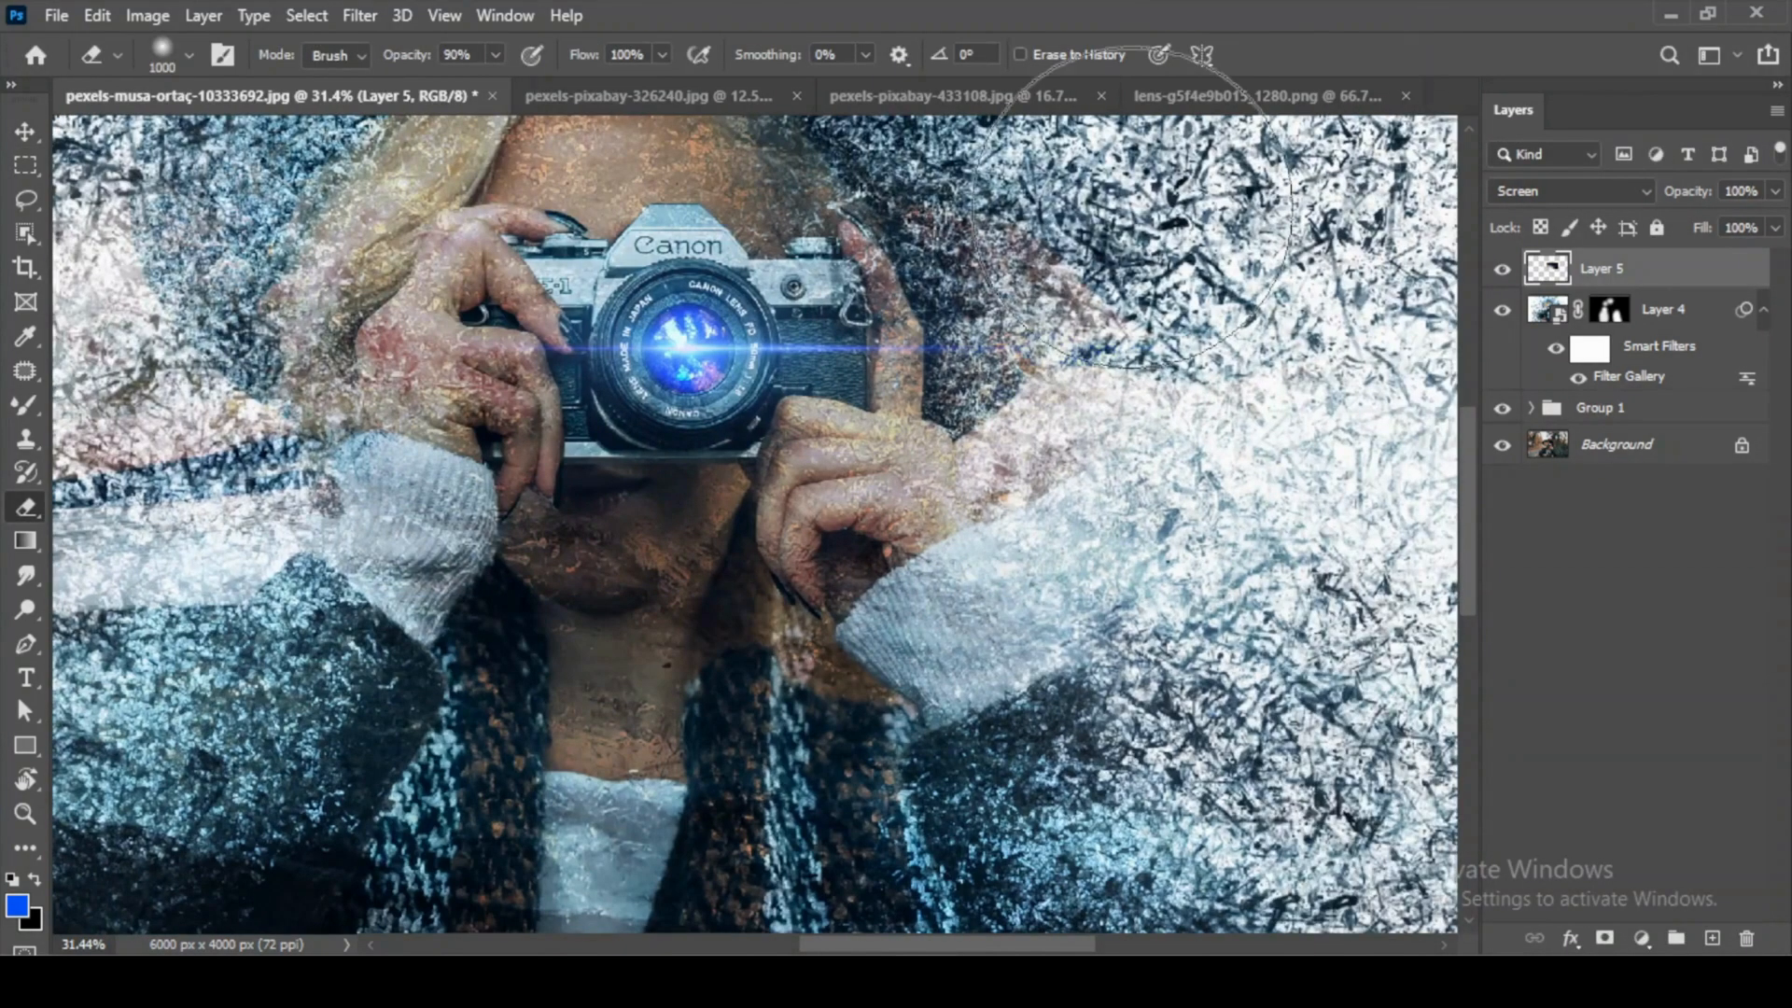
pyautogui.scroll(-5, 1064, 438)
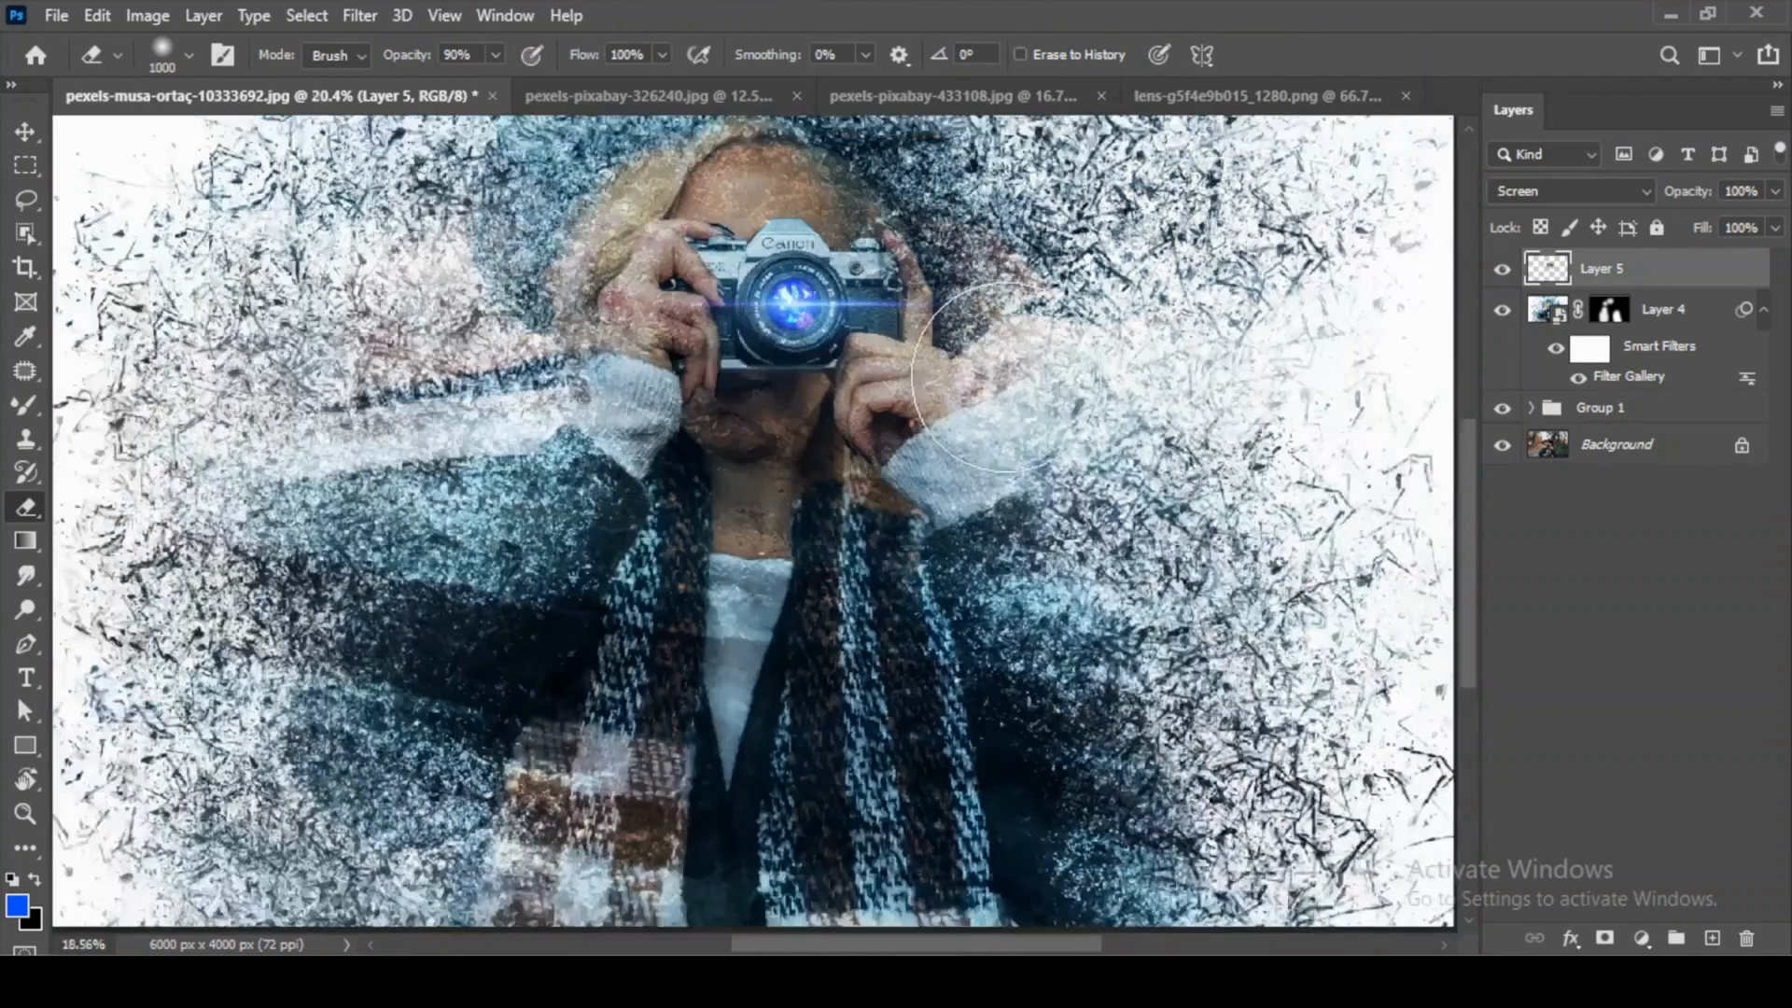
pyautogui.keyDown('alt'); pyautogui.click(1502, 445); pyautogui.keyUp('alt')
pyautogui.keyDown('alt'); pyautogui.click(1501, 446); pyautogui.keyUp('alt')
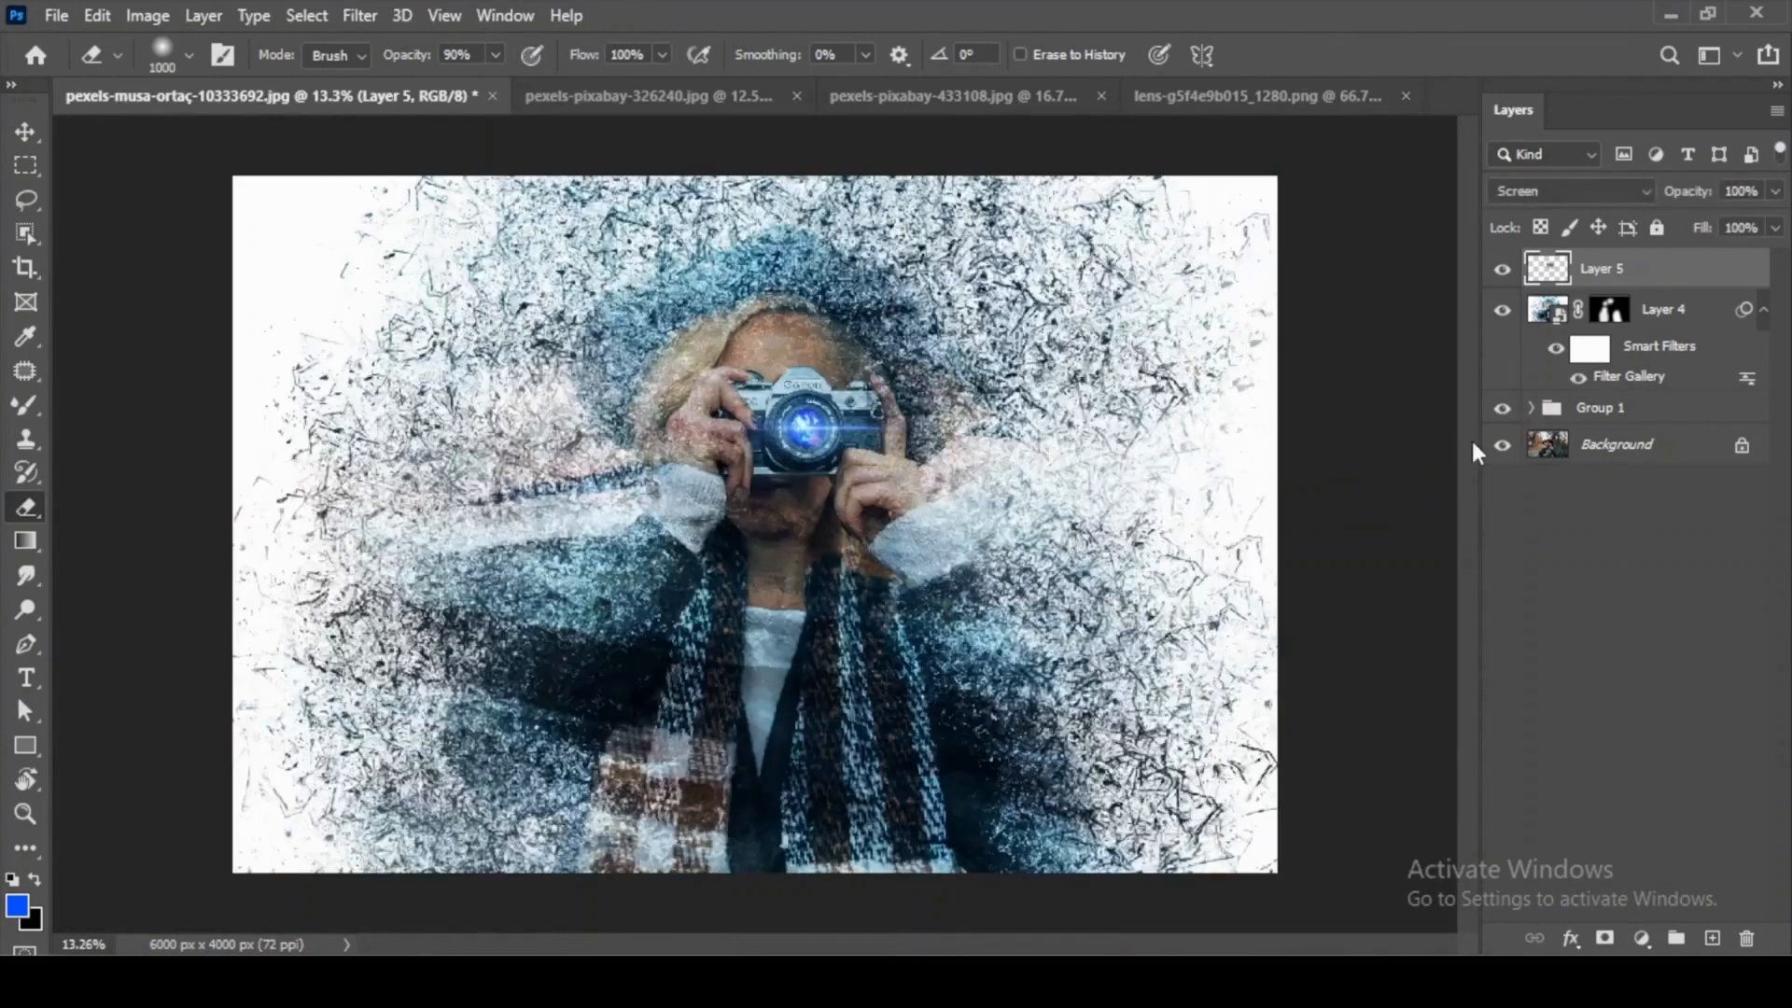